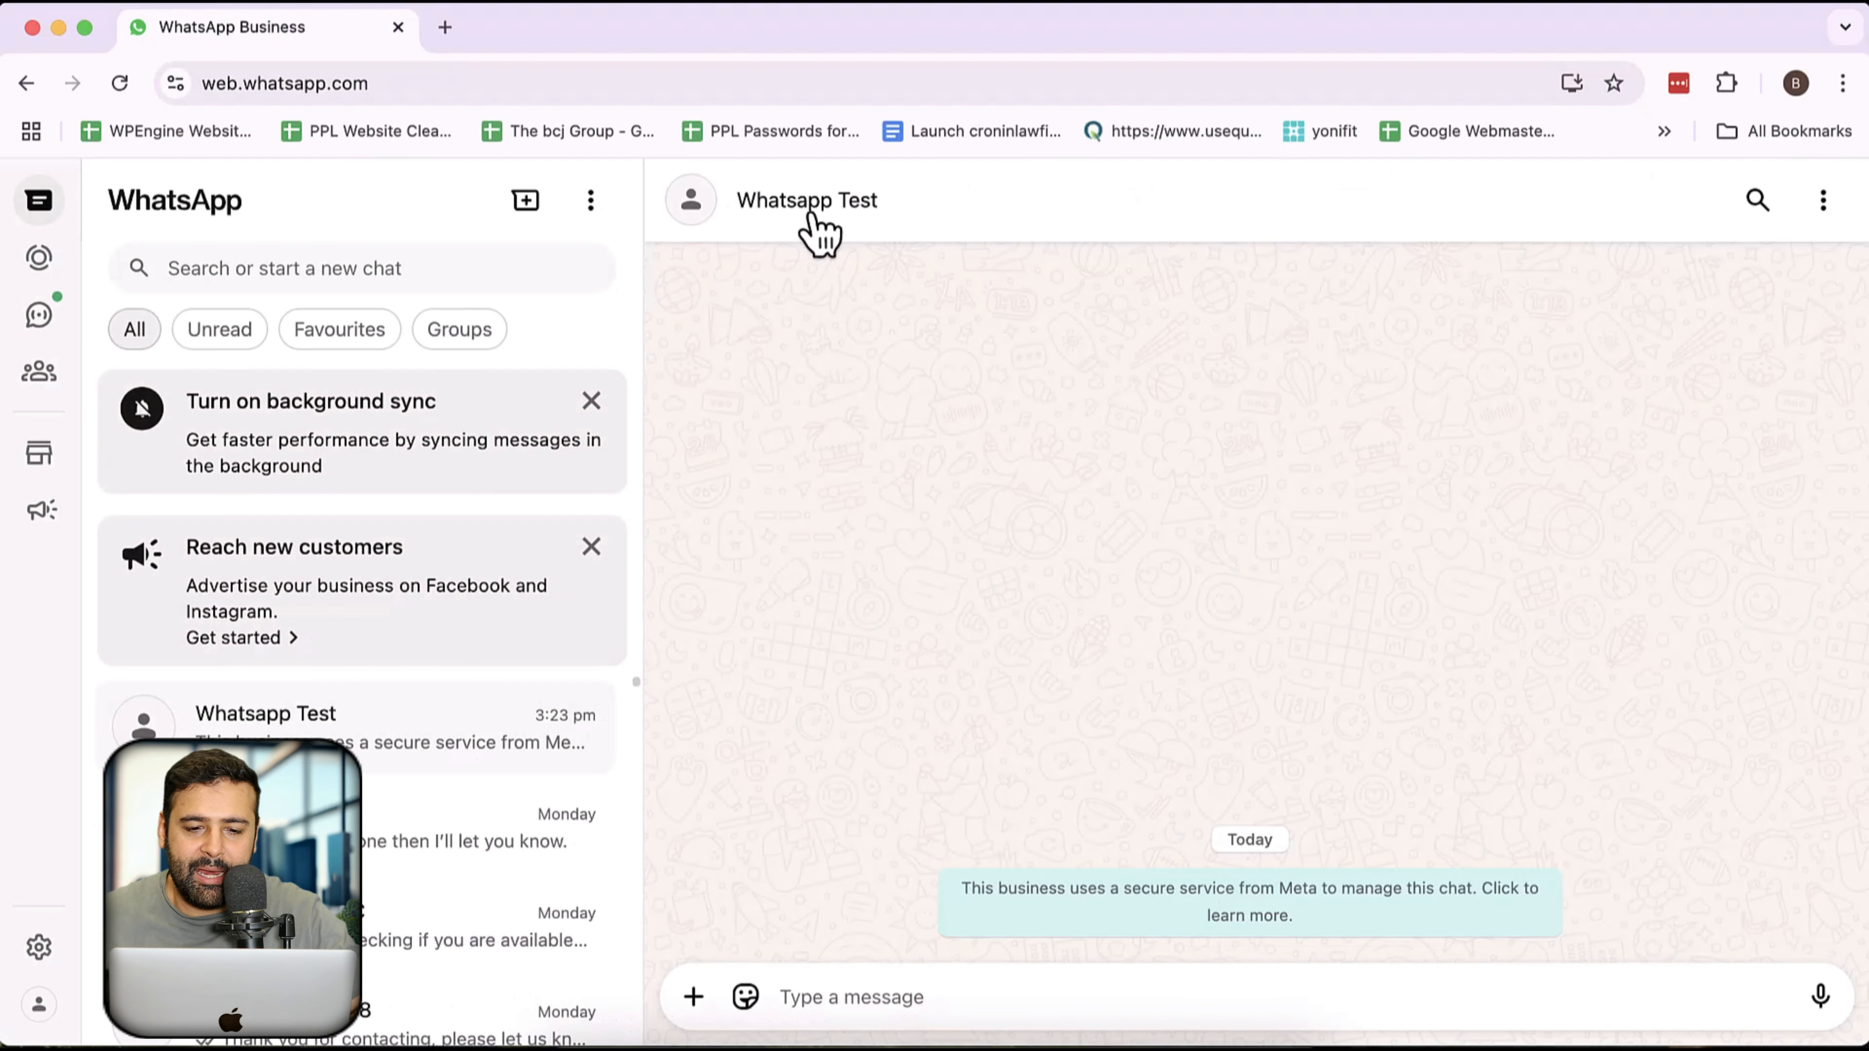
- View the phone number in the contact info of the Whatsapp Test chat, and close the contact info
left_click(805, 210)
scroll(1664, 560, "down", 5)
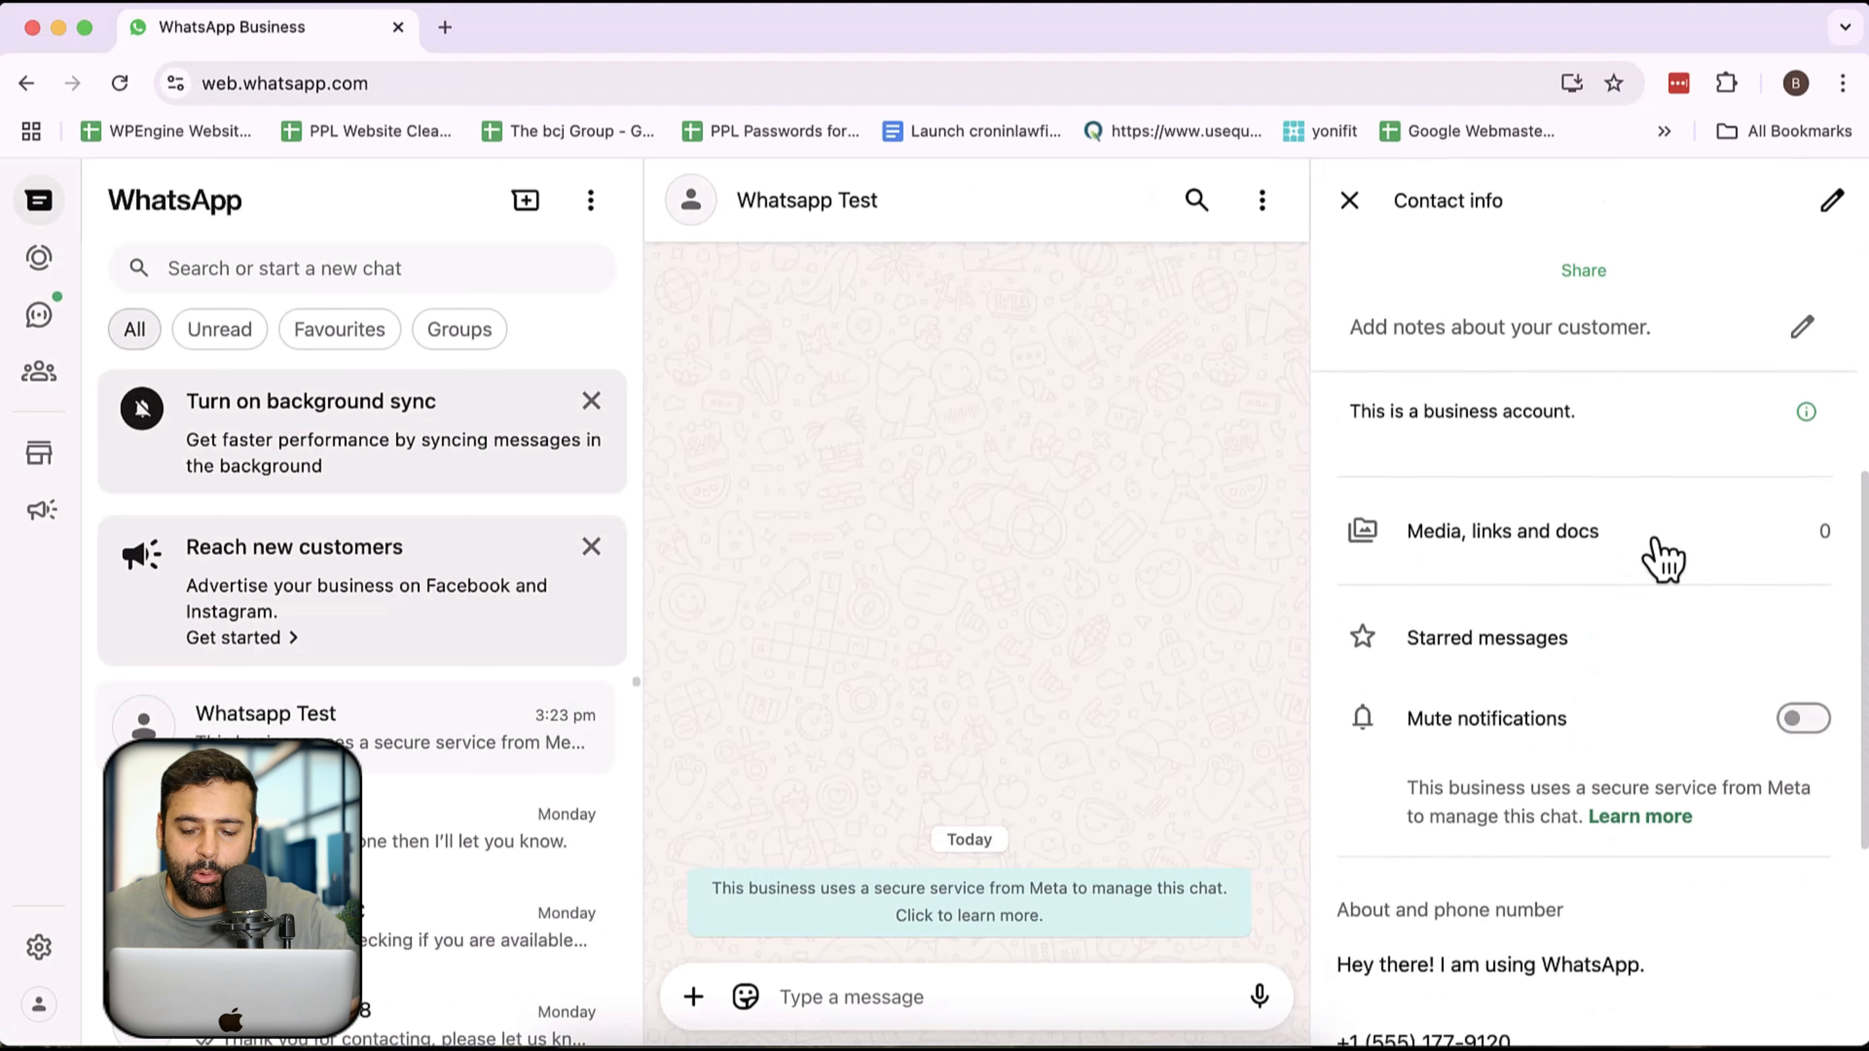
left_click_drag(1337, 913, 1582, 946)
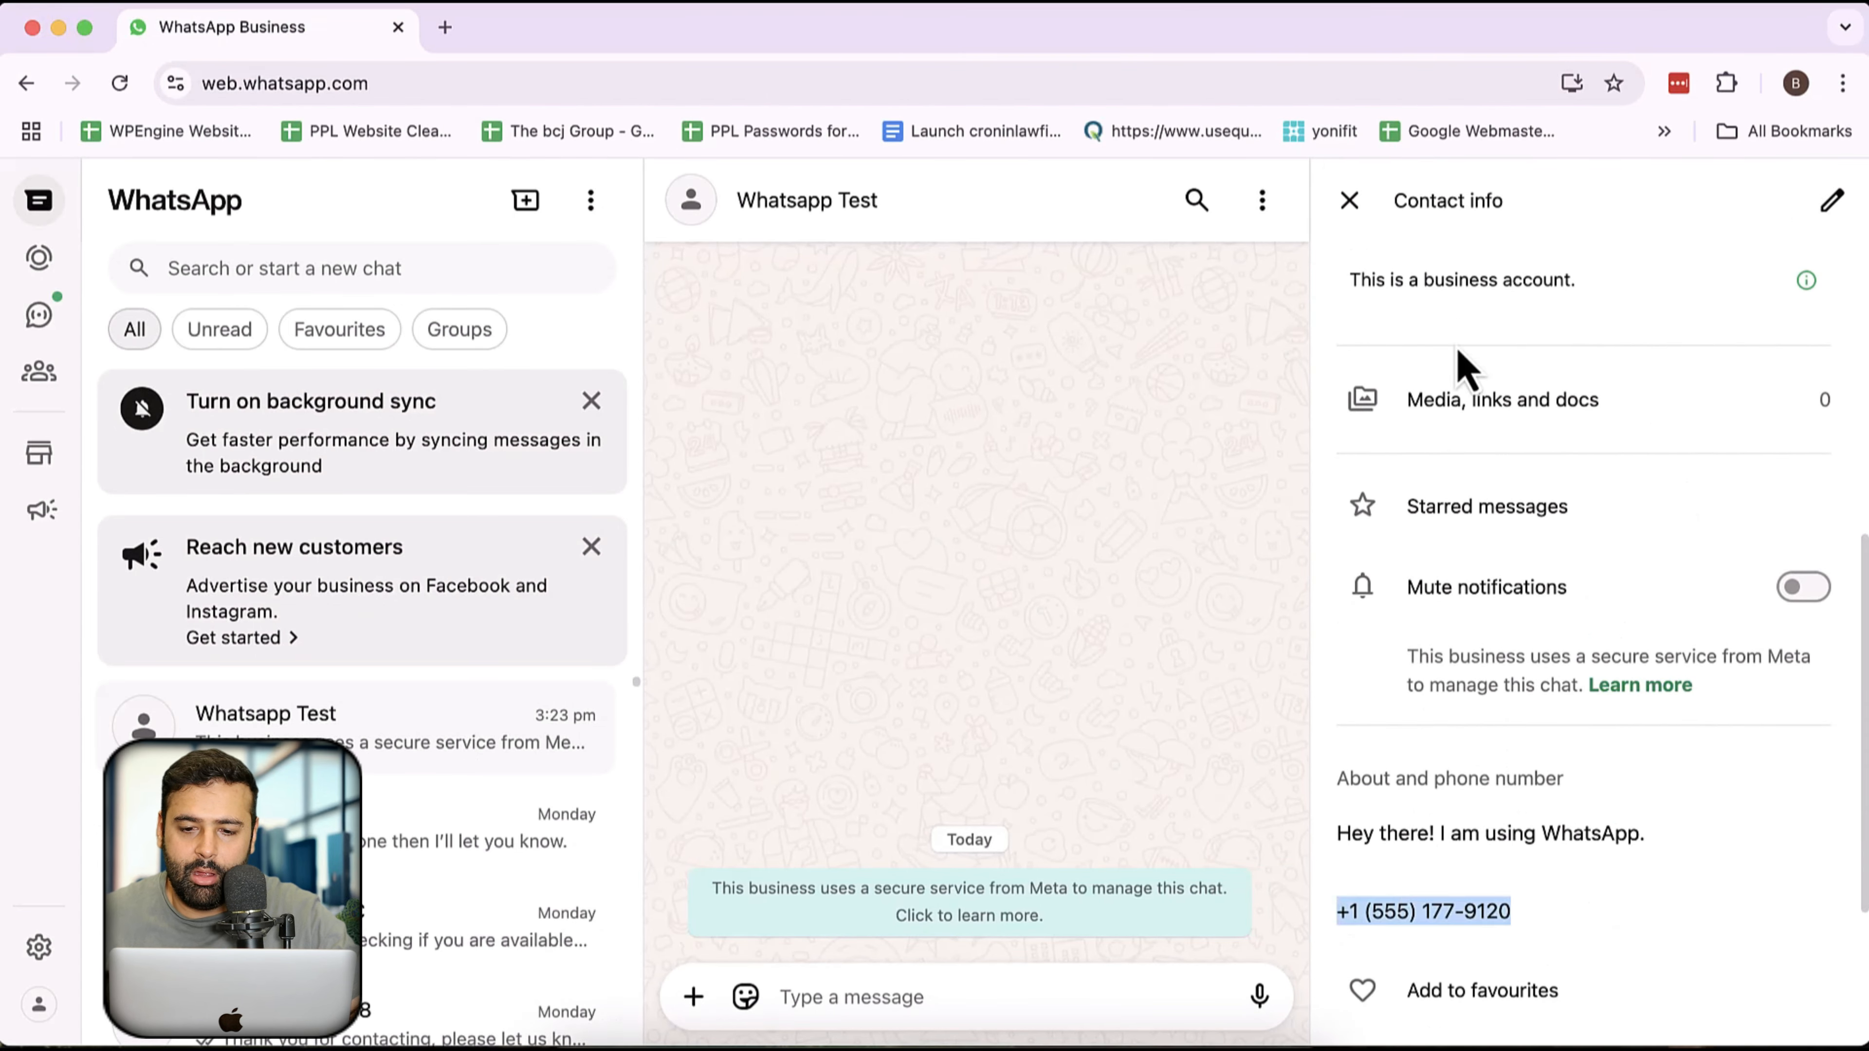
left_click(1350, 201)
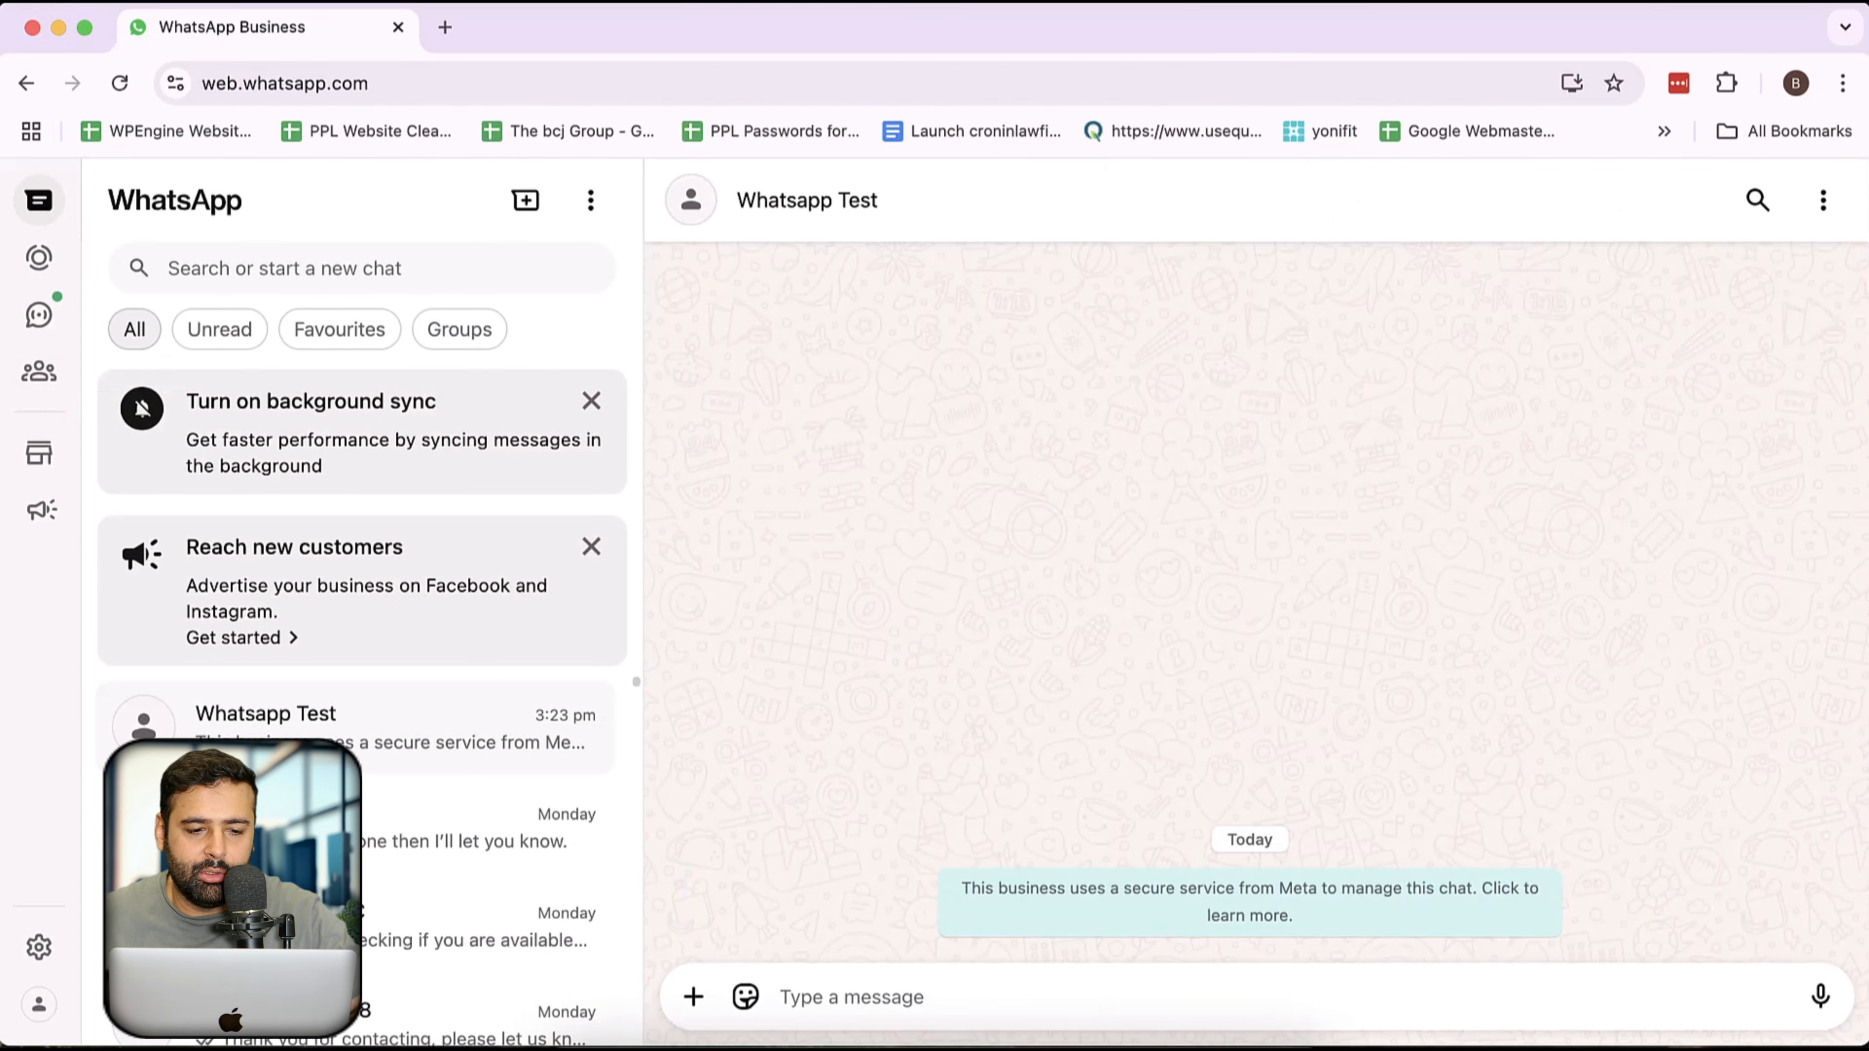
- Arrange the n8n and WhatsApp windows side by side, with the whole workflow fitting in the n8n canvas
left_click_drag(2, 380, 1244, 383)
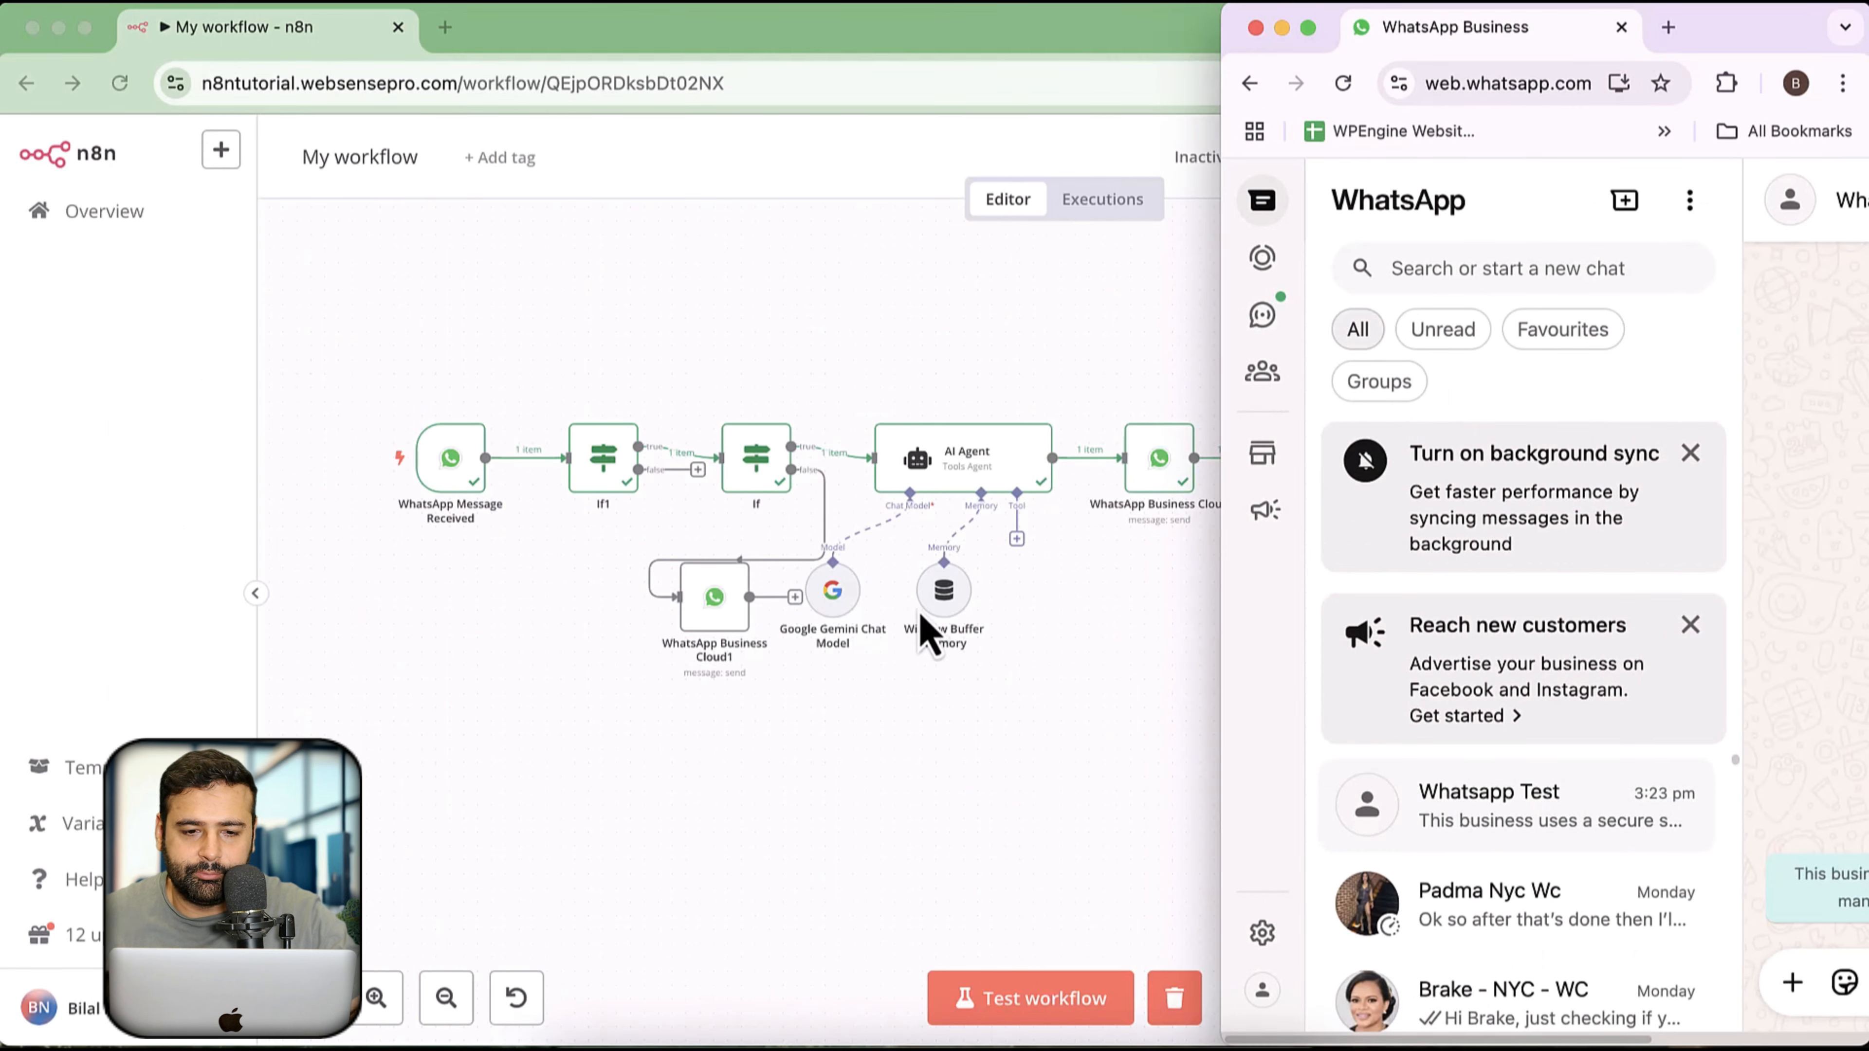
left_click(985, 188)
left_click_drag(1866, 472, 1236, 473)
left_click(445, 997)
left_click_drag(1015, 722, 882, 737)
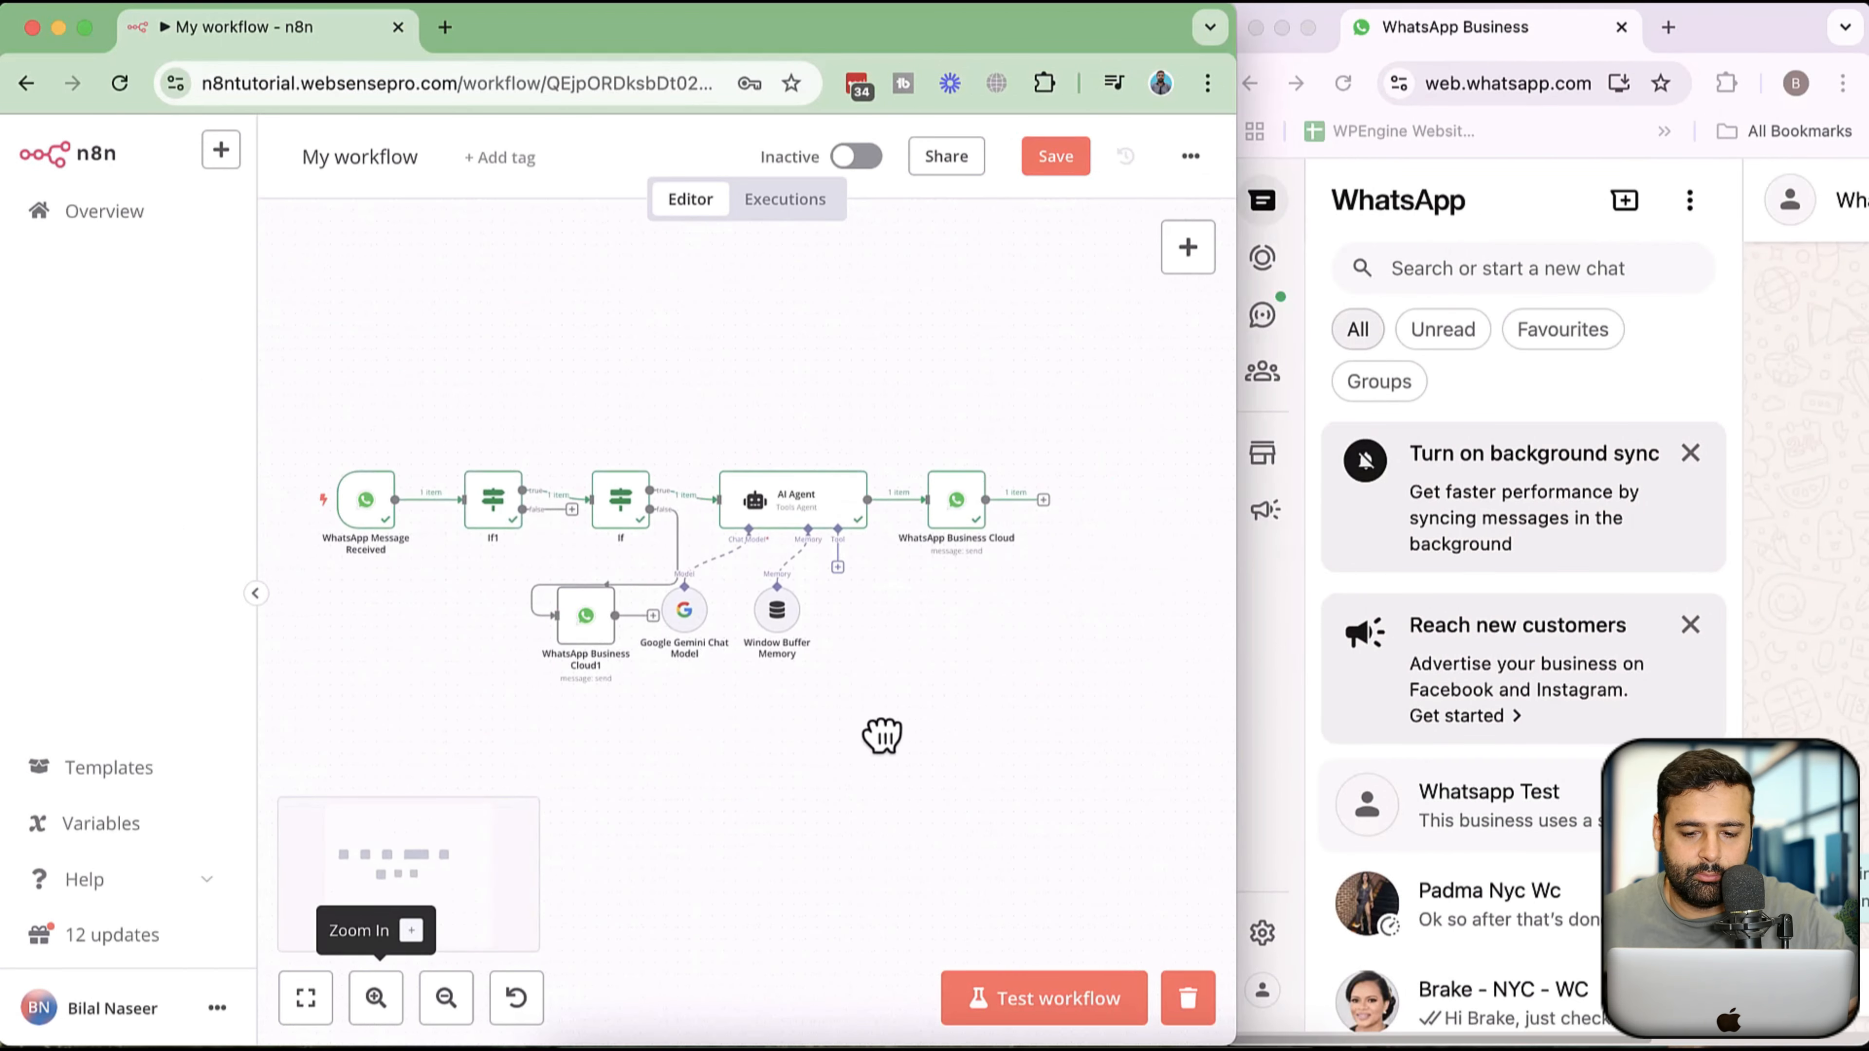
left_click_drag(1237, 596, 964, 557)
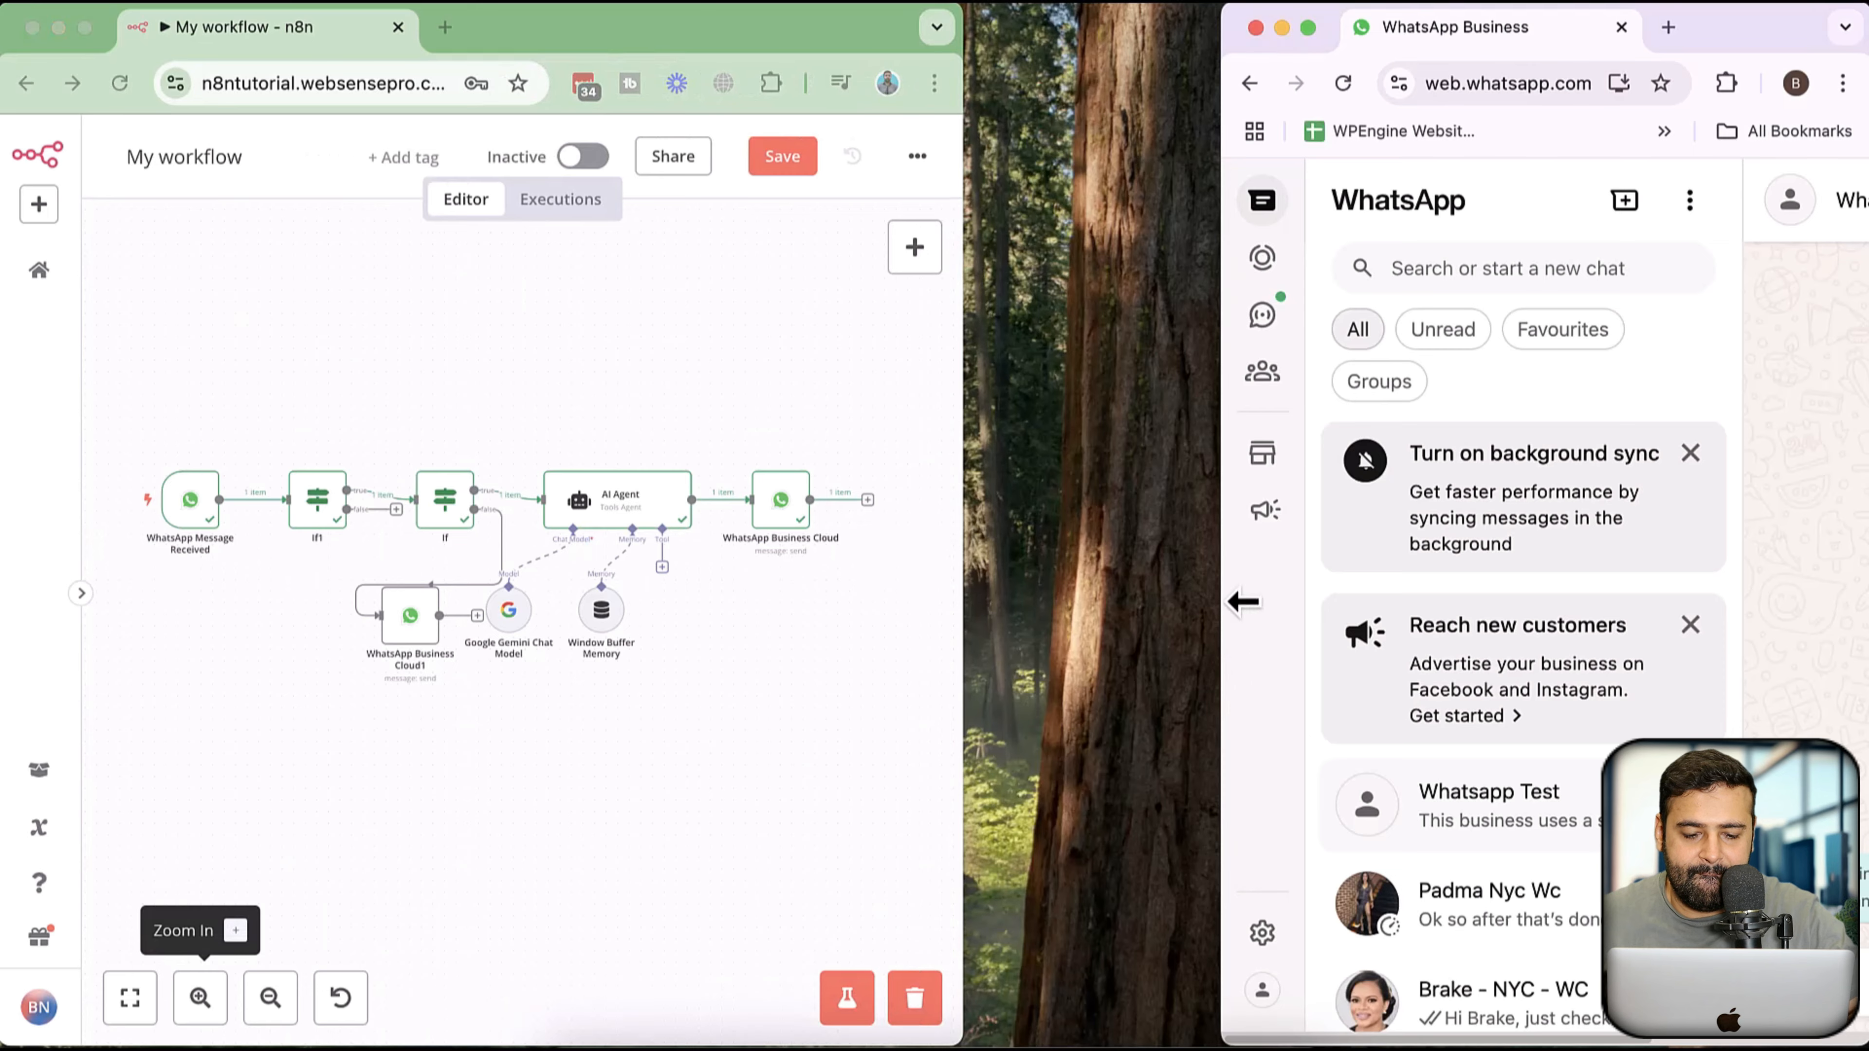
left_click_drag(1223, 598, 982, 598)
- Start a test run of the workflow and send "Hi how are you?" in the Whatsapp Test chat
left_click(847, 997)
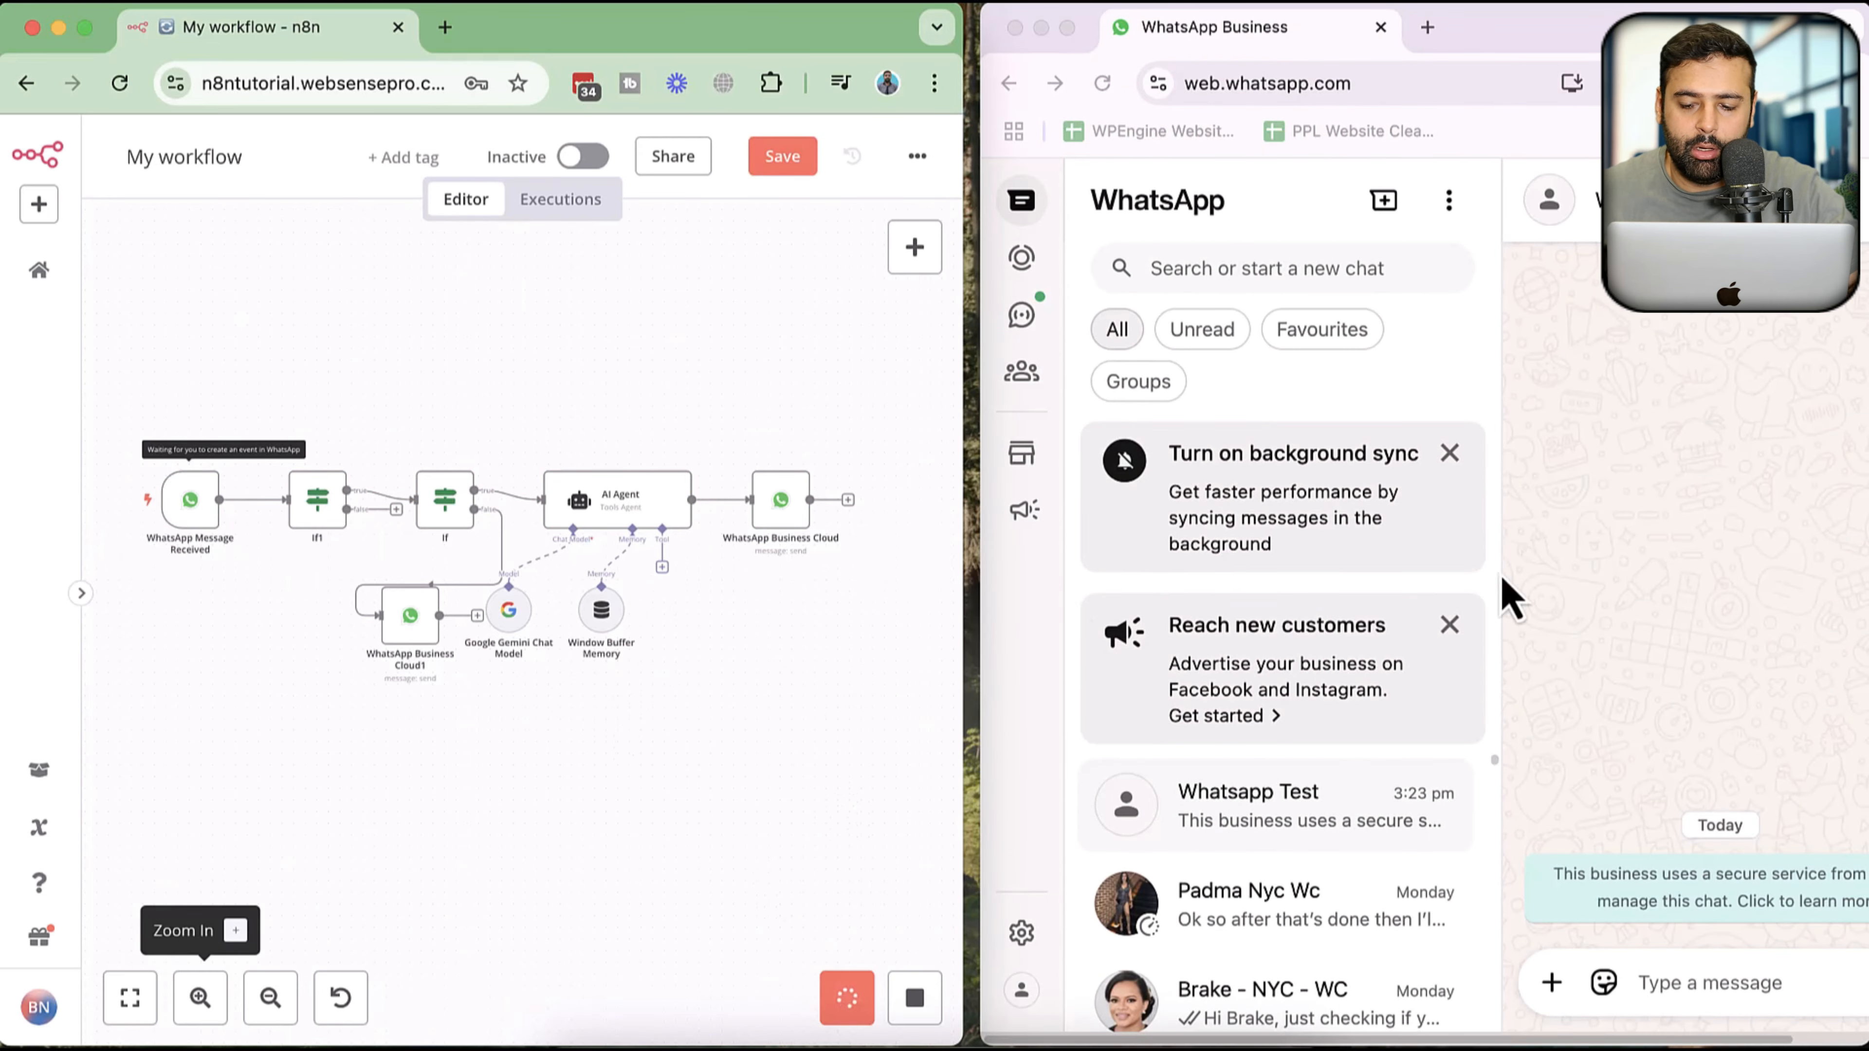
left_click(1684, 983)
type("Hi")
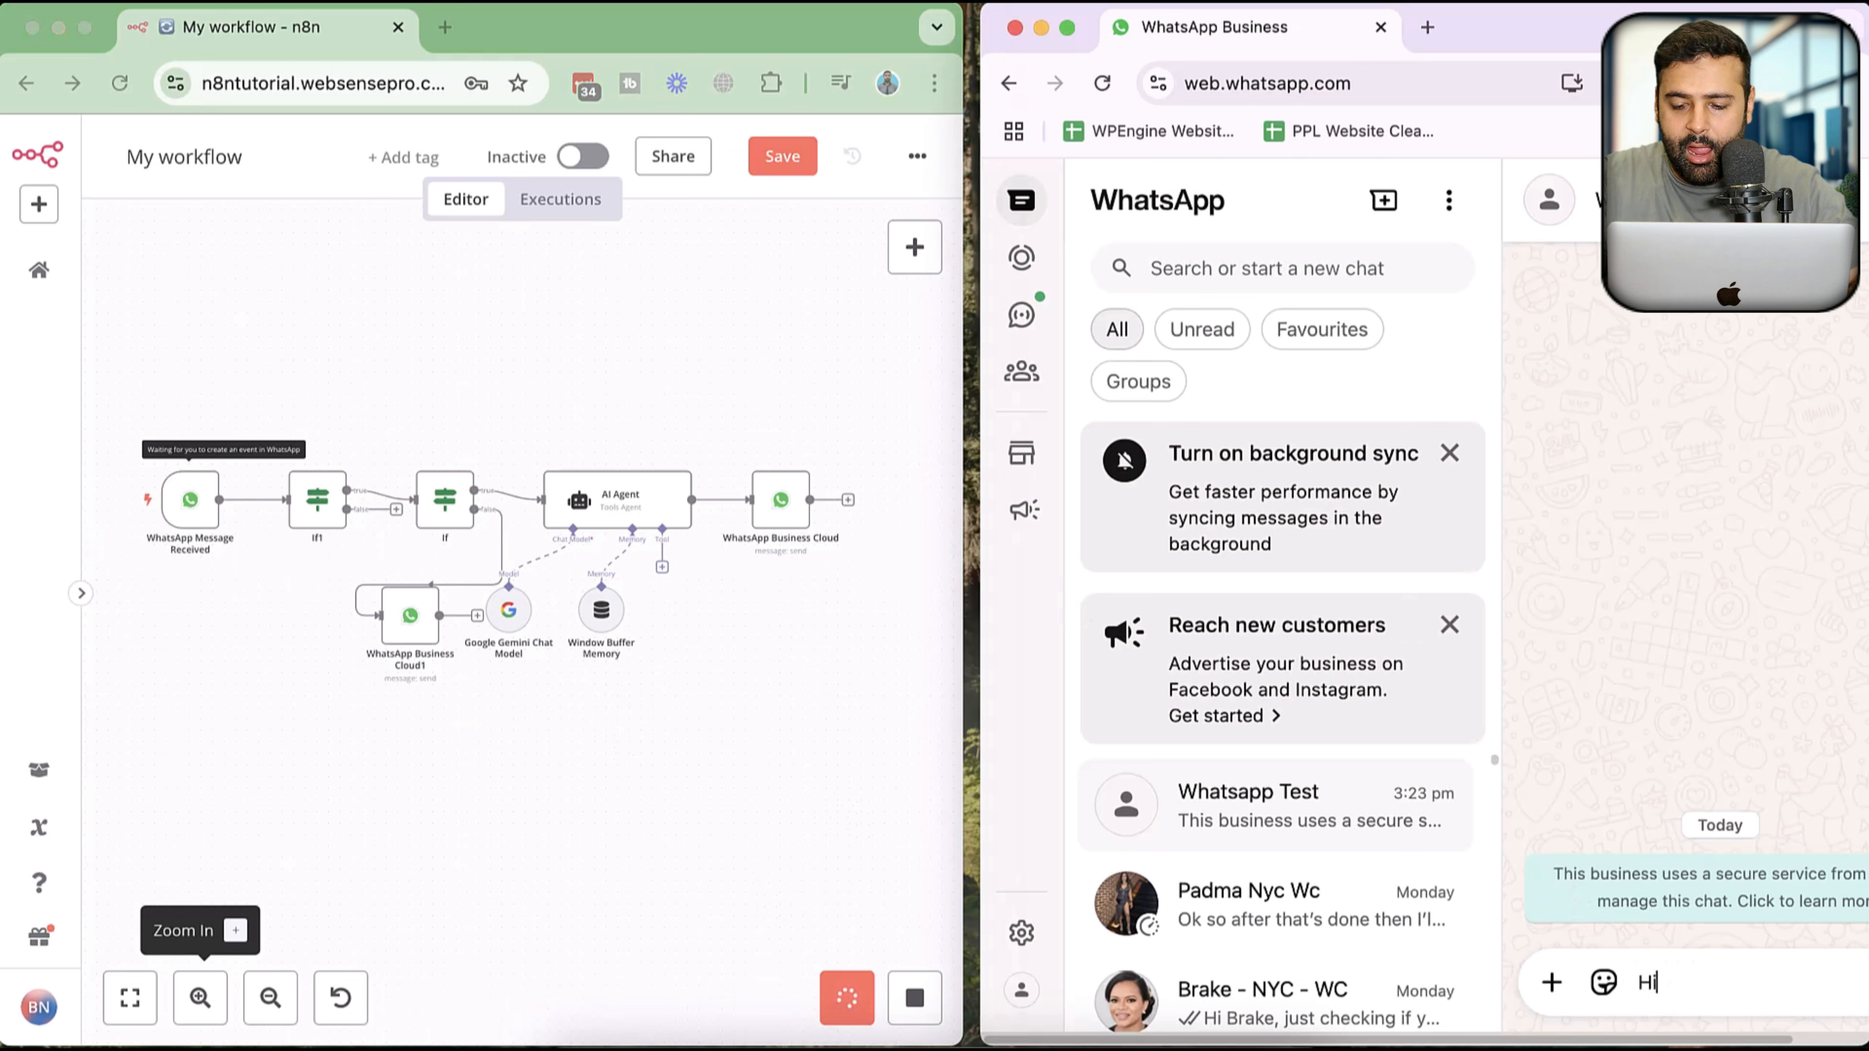
type(" how are you")
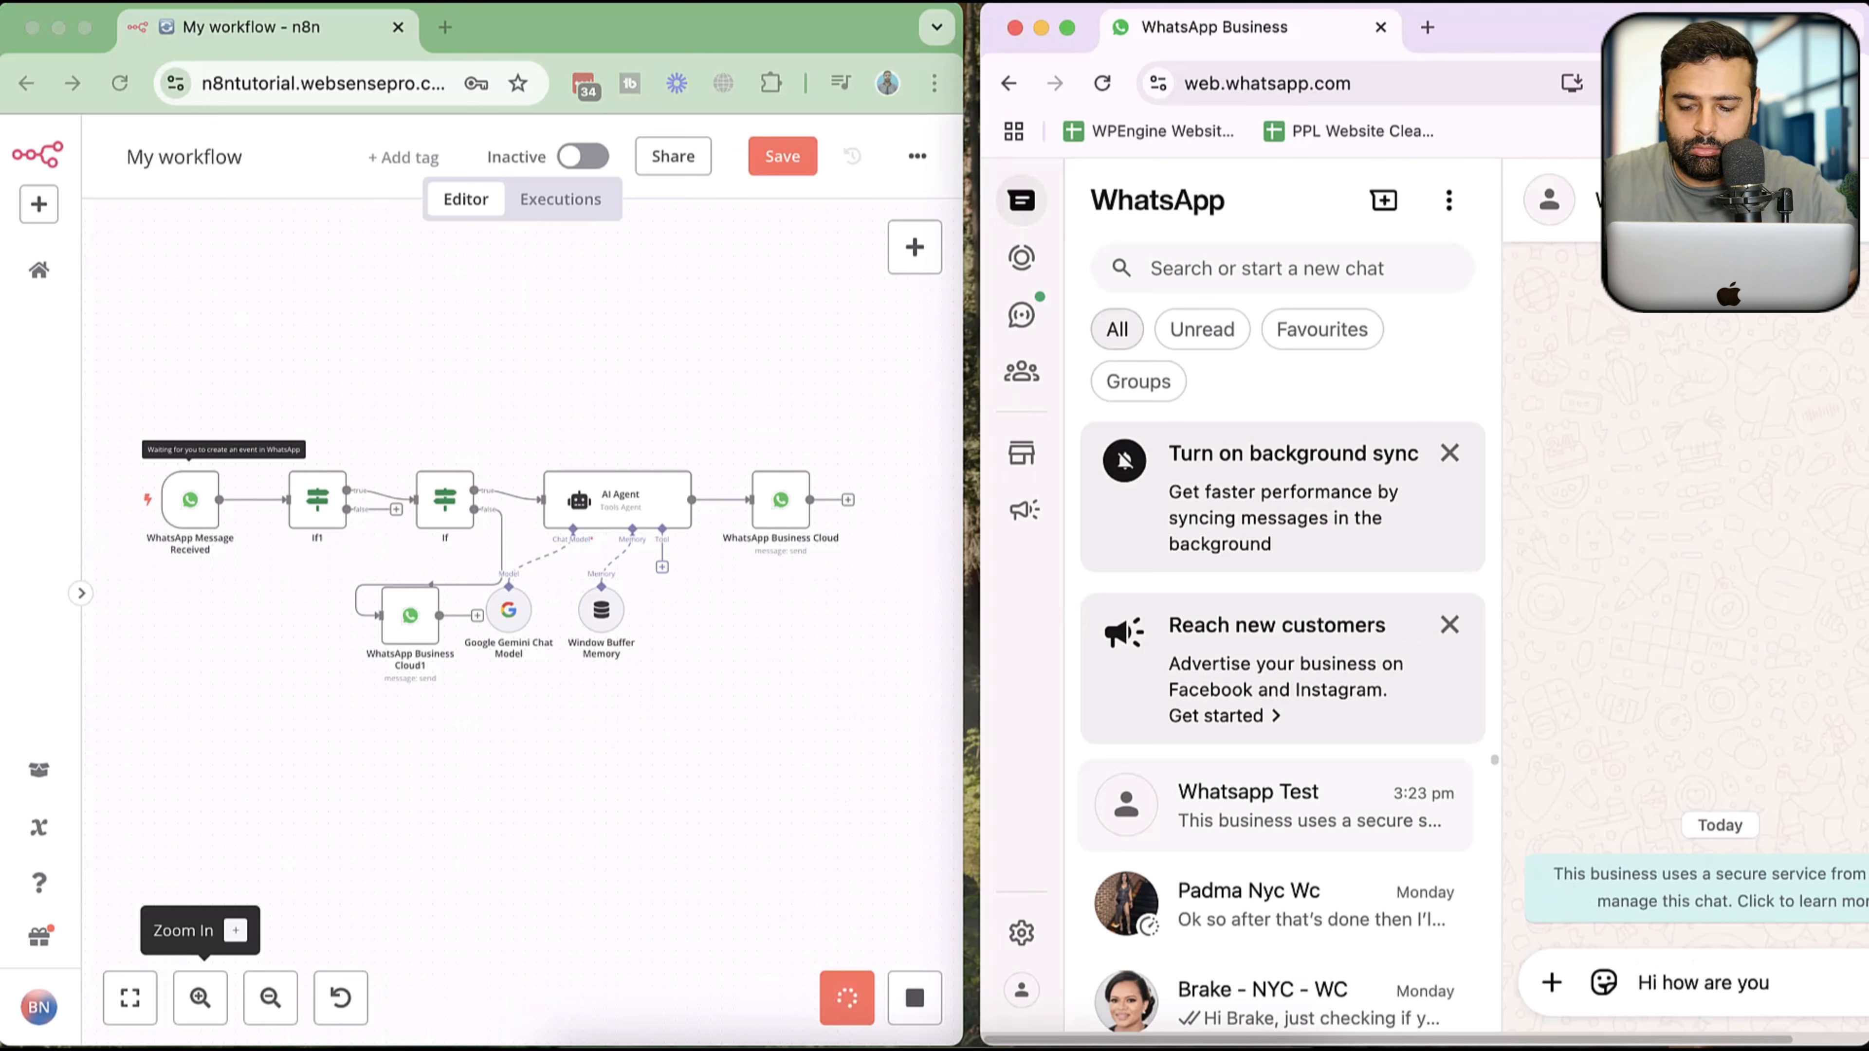
type("?")
key("Return")
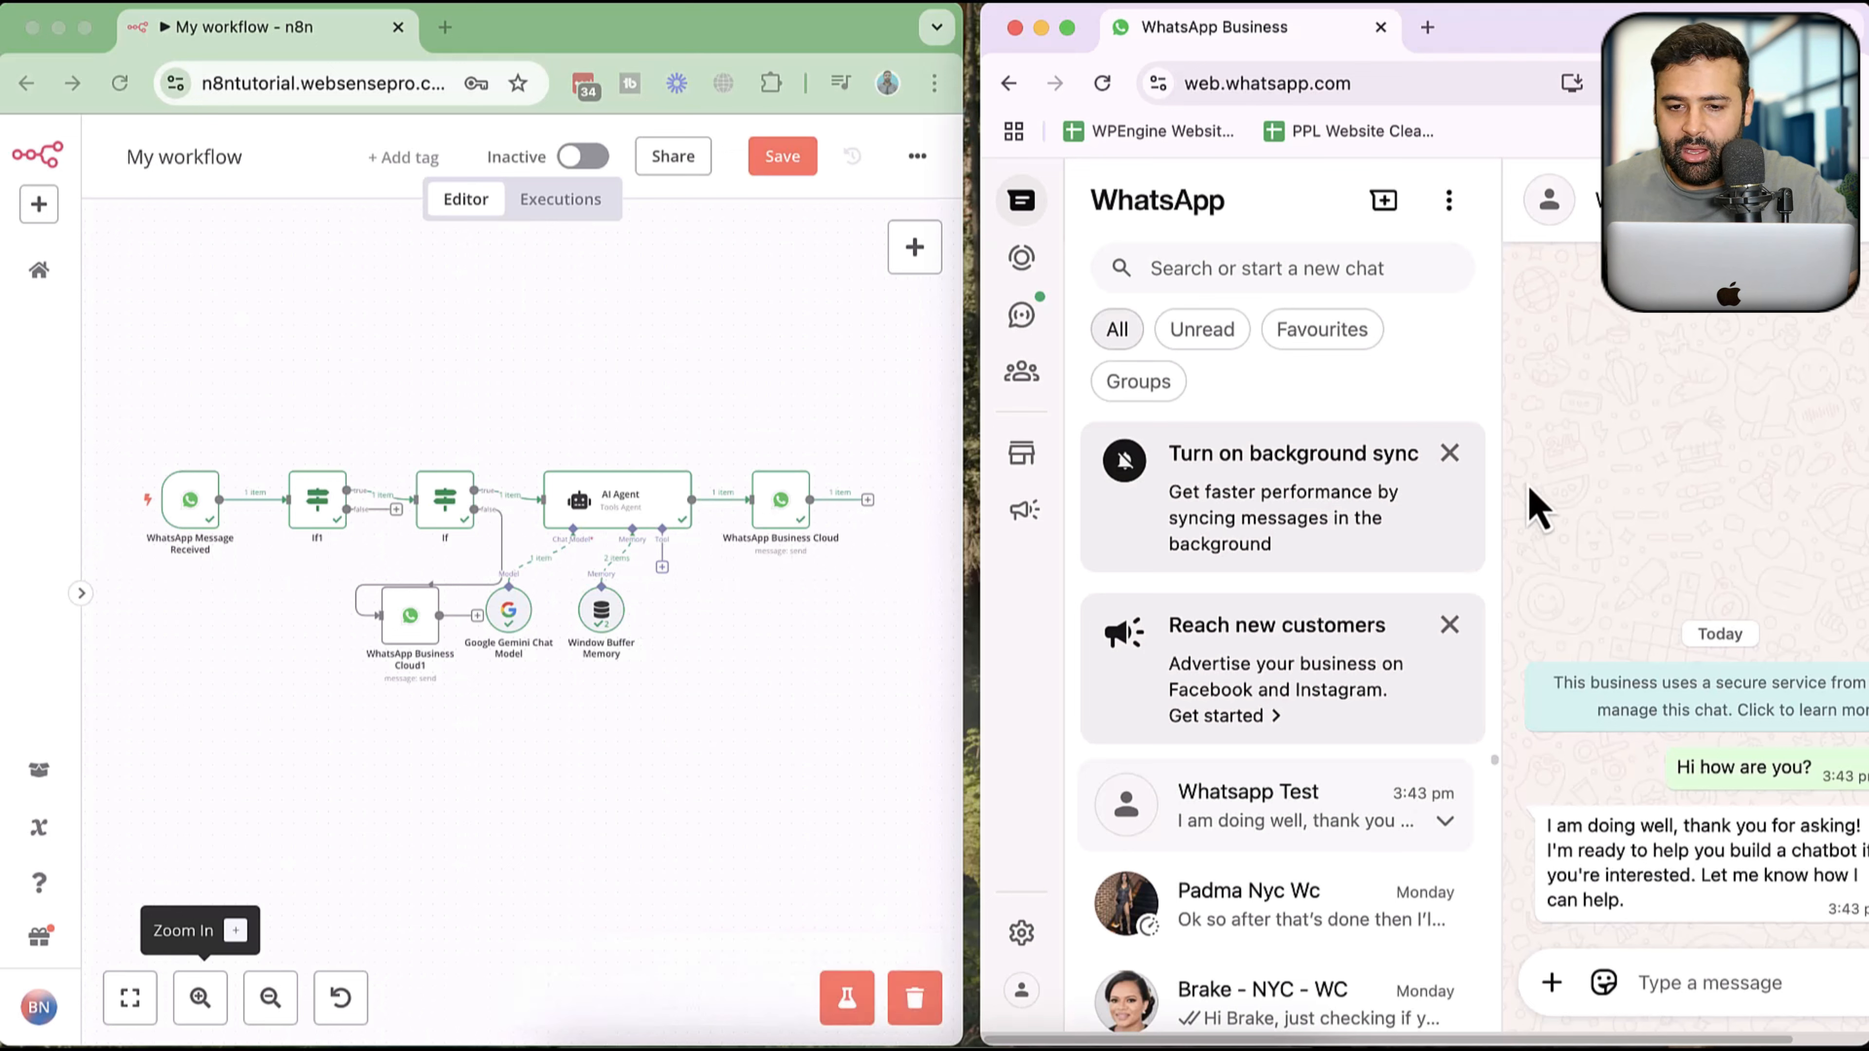
- Widen the WhatsApp window to read the chatbot's reply, highlight "build a chatbot if", and narrow the window again
left_click_drag(981, 386, 840, 392)
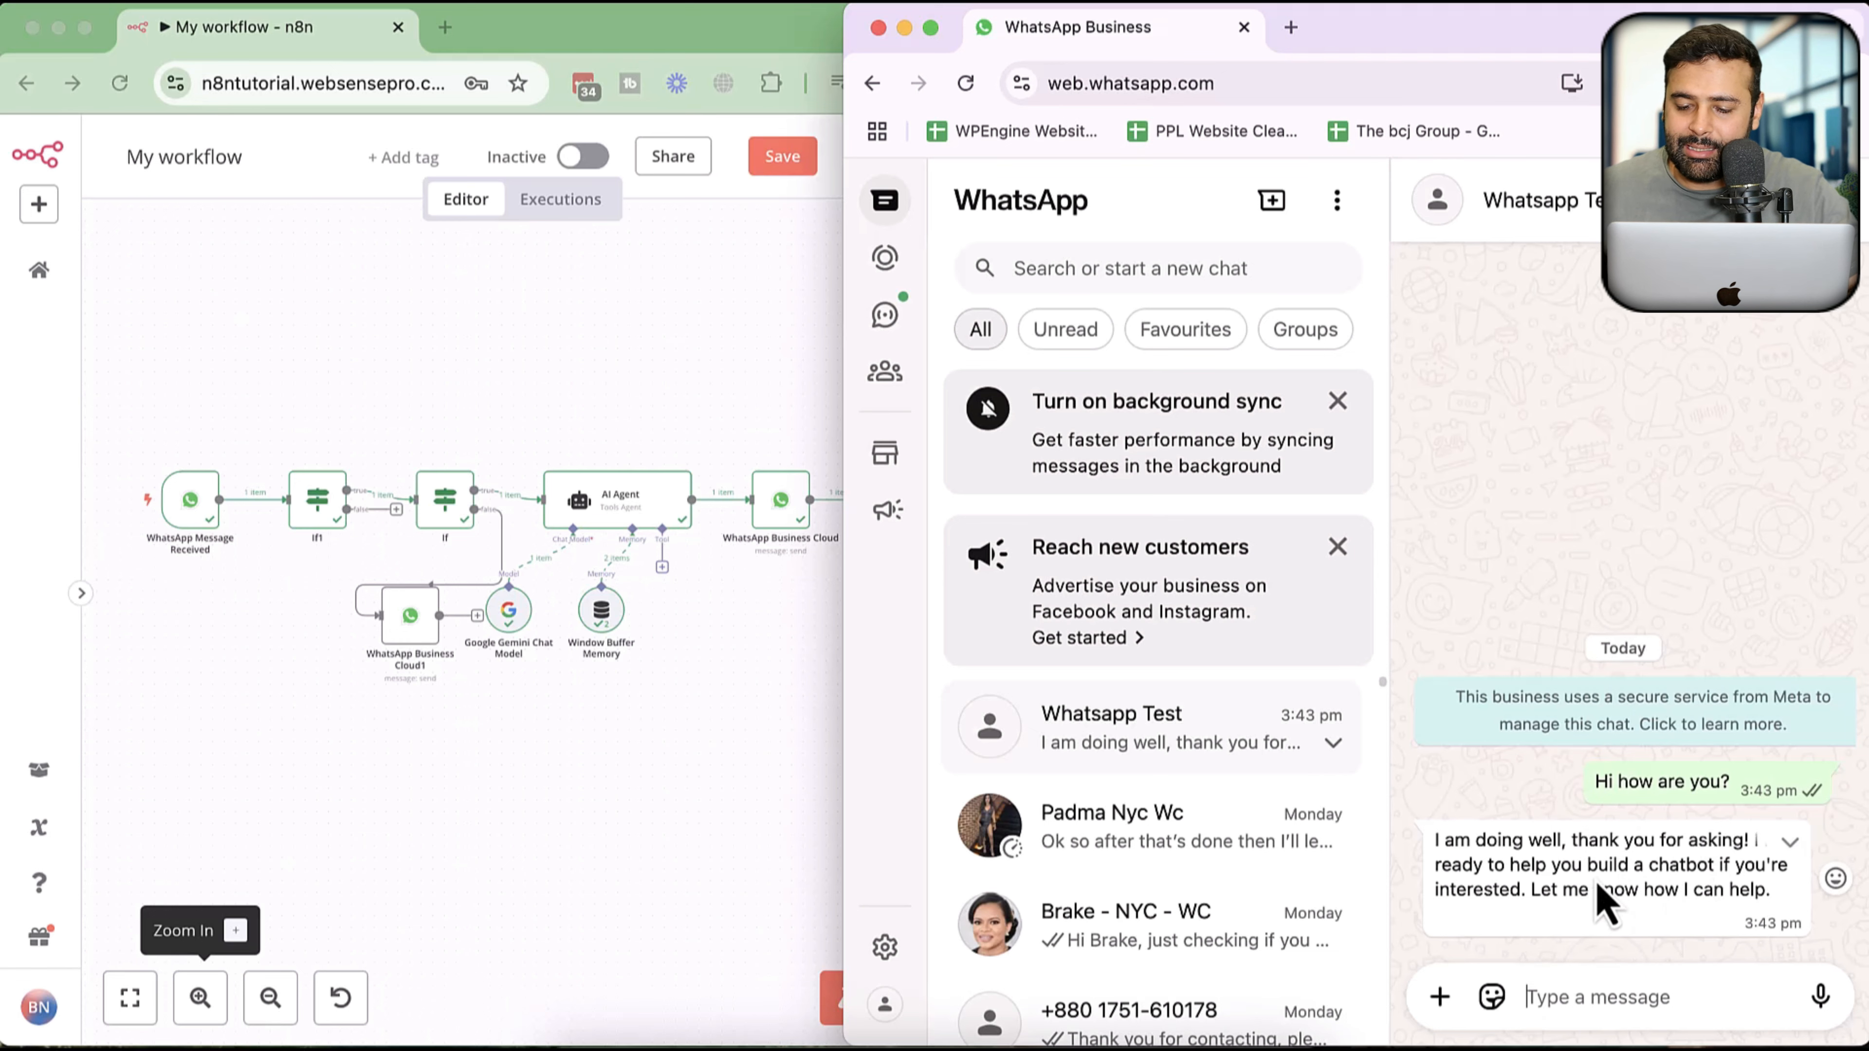
left_click_drag(1589, 868, 1721, 865)
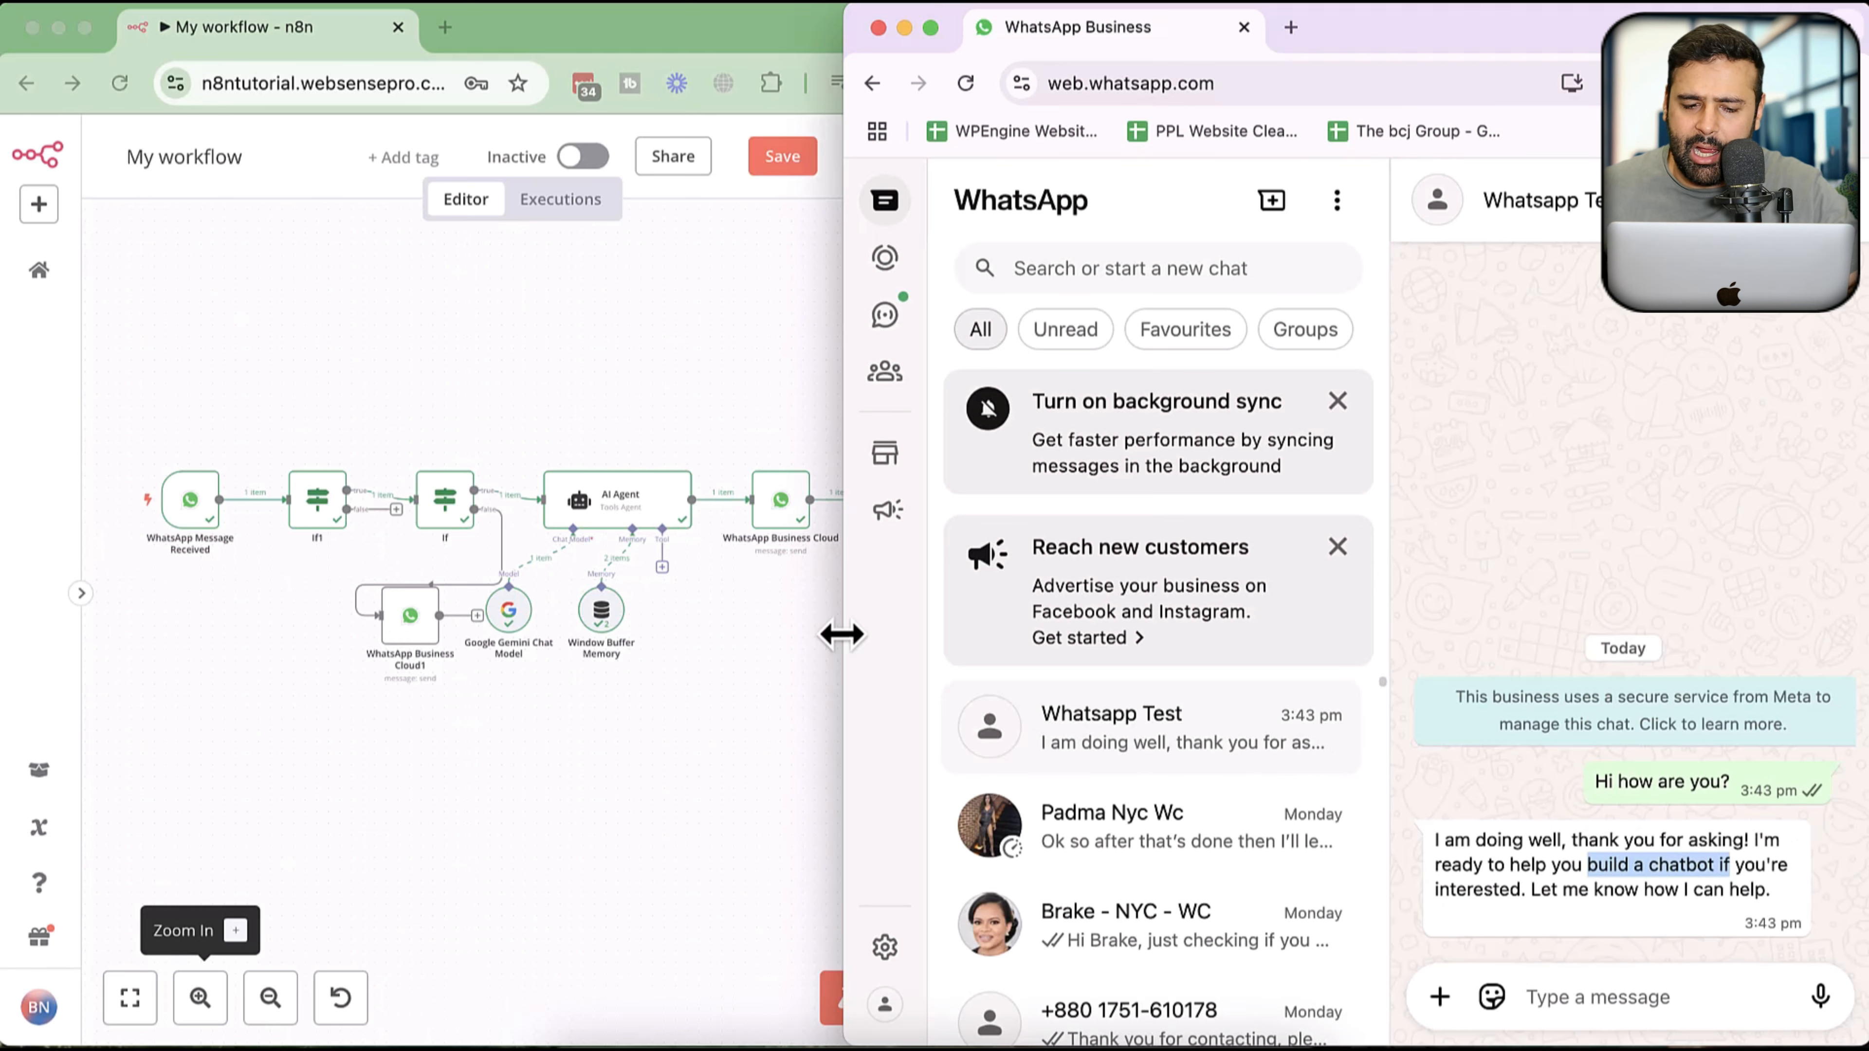
left_click_drag(845, 634, 980, 647)
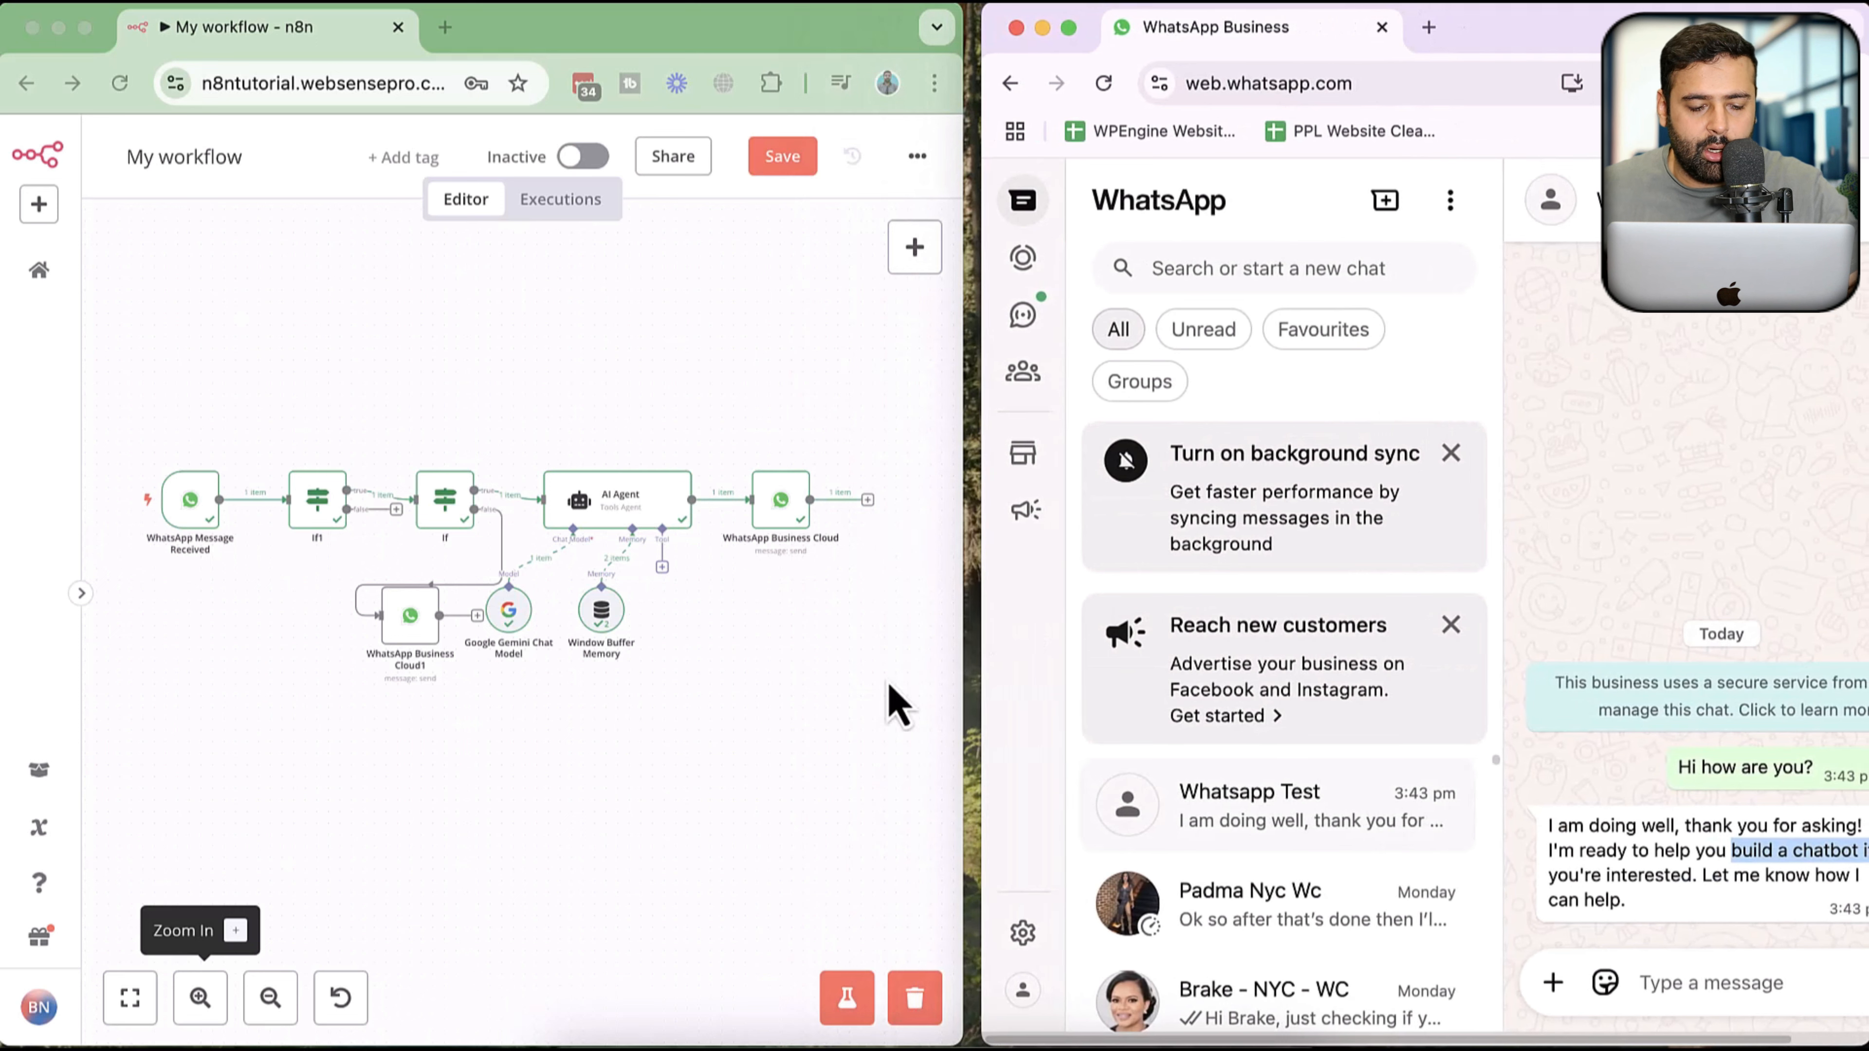
- Run the workflow test again and send "What are the famous places to visit in USA?" in the Whatsapp Test chat
left_click(390, 921)
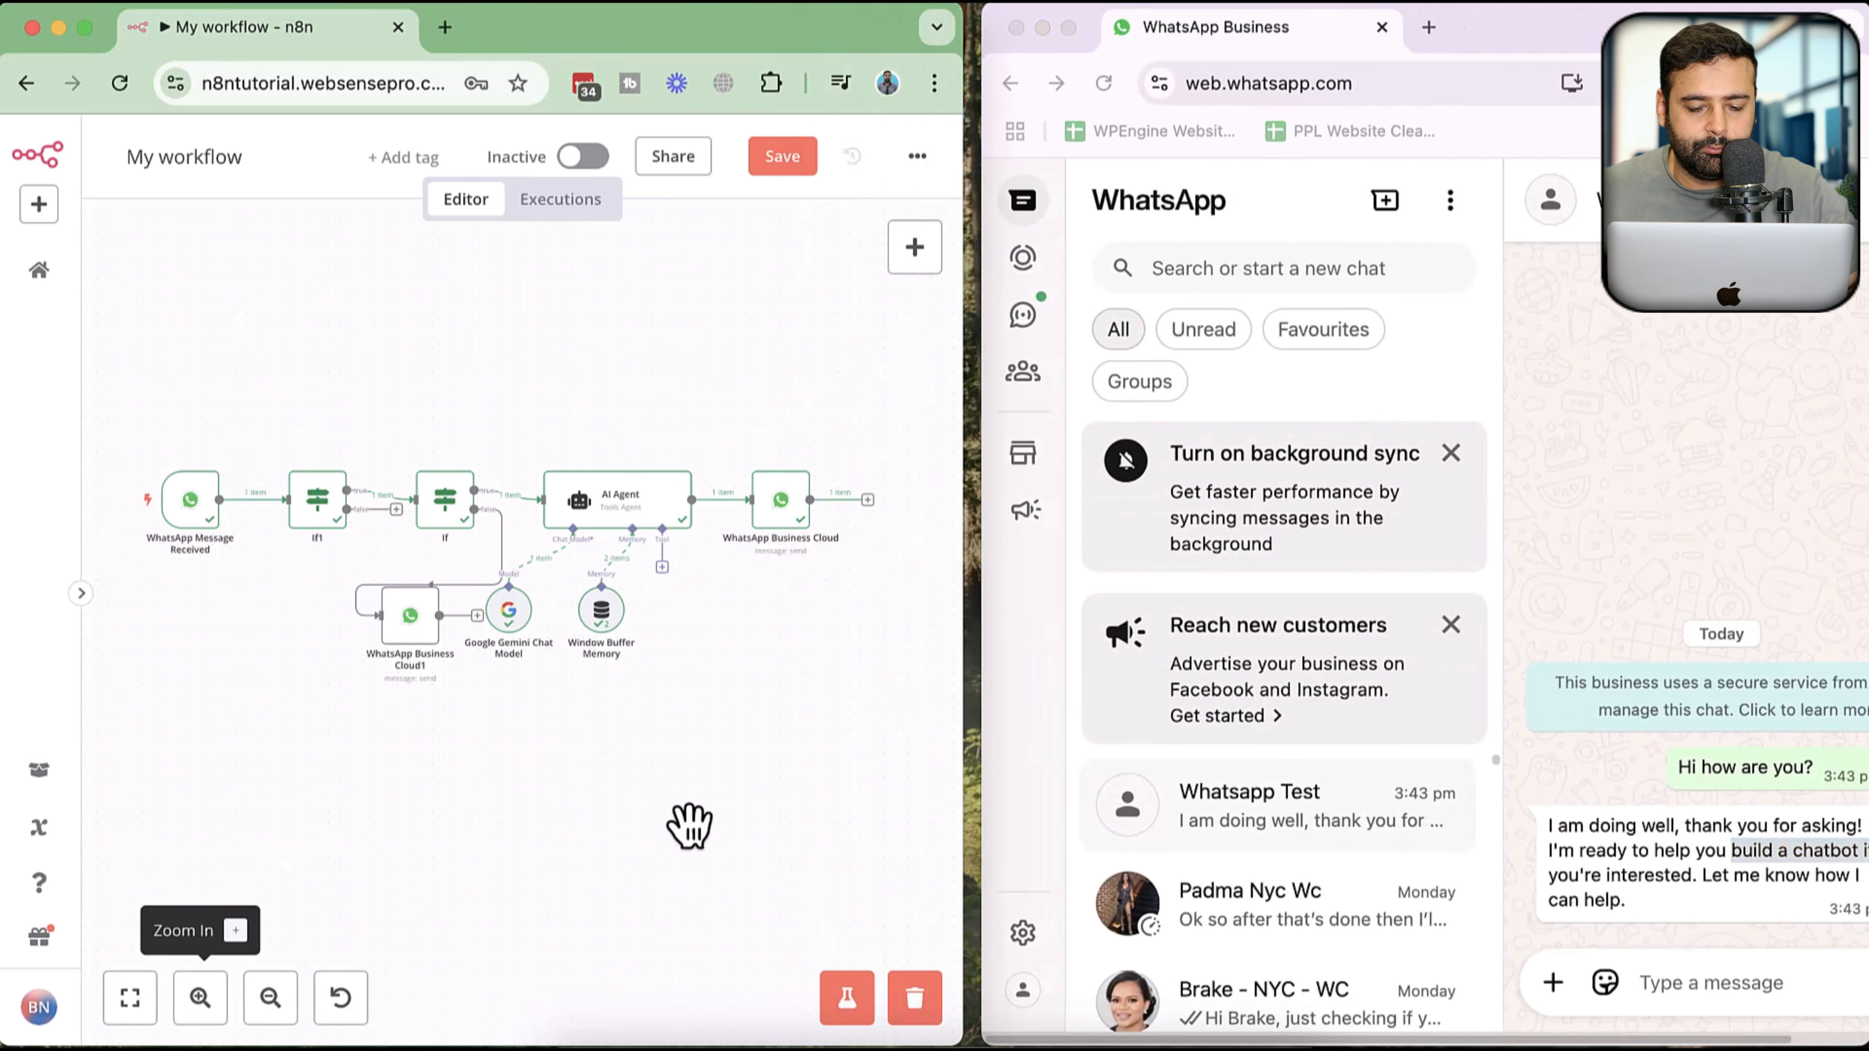
left_click(847, 998)
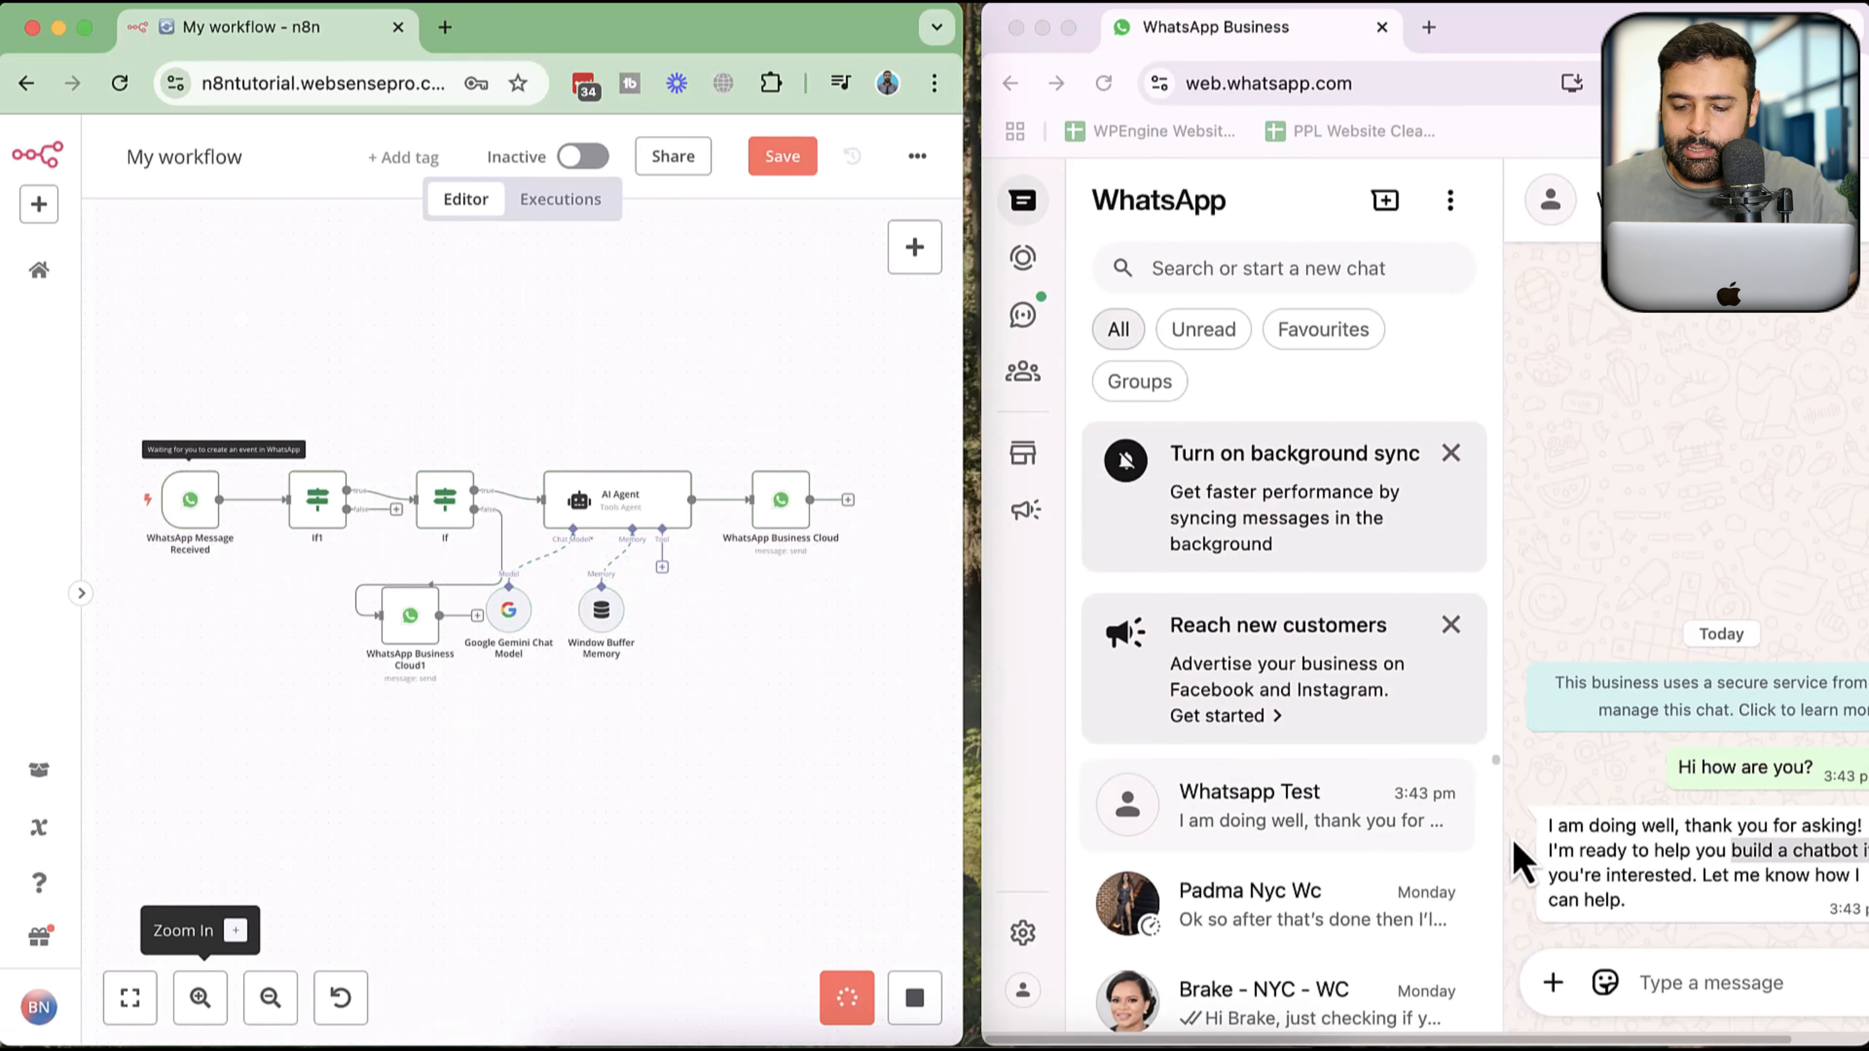
left_click(1665, 987)
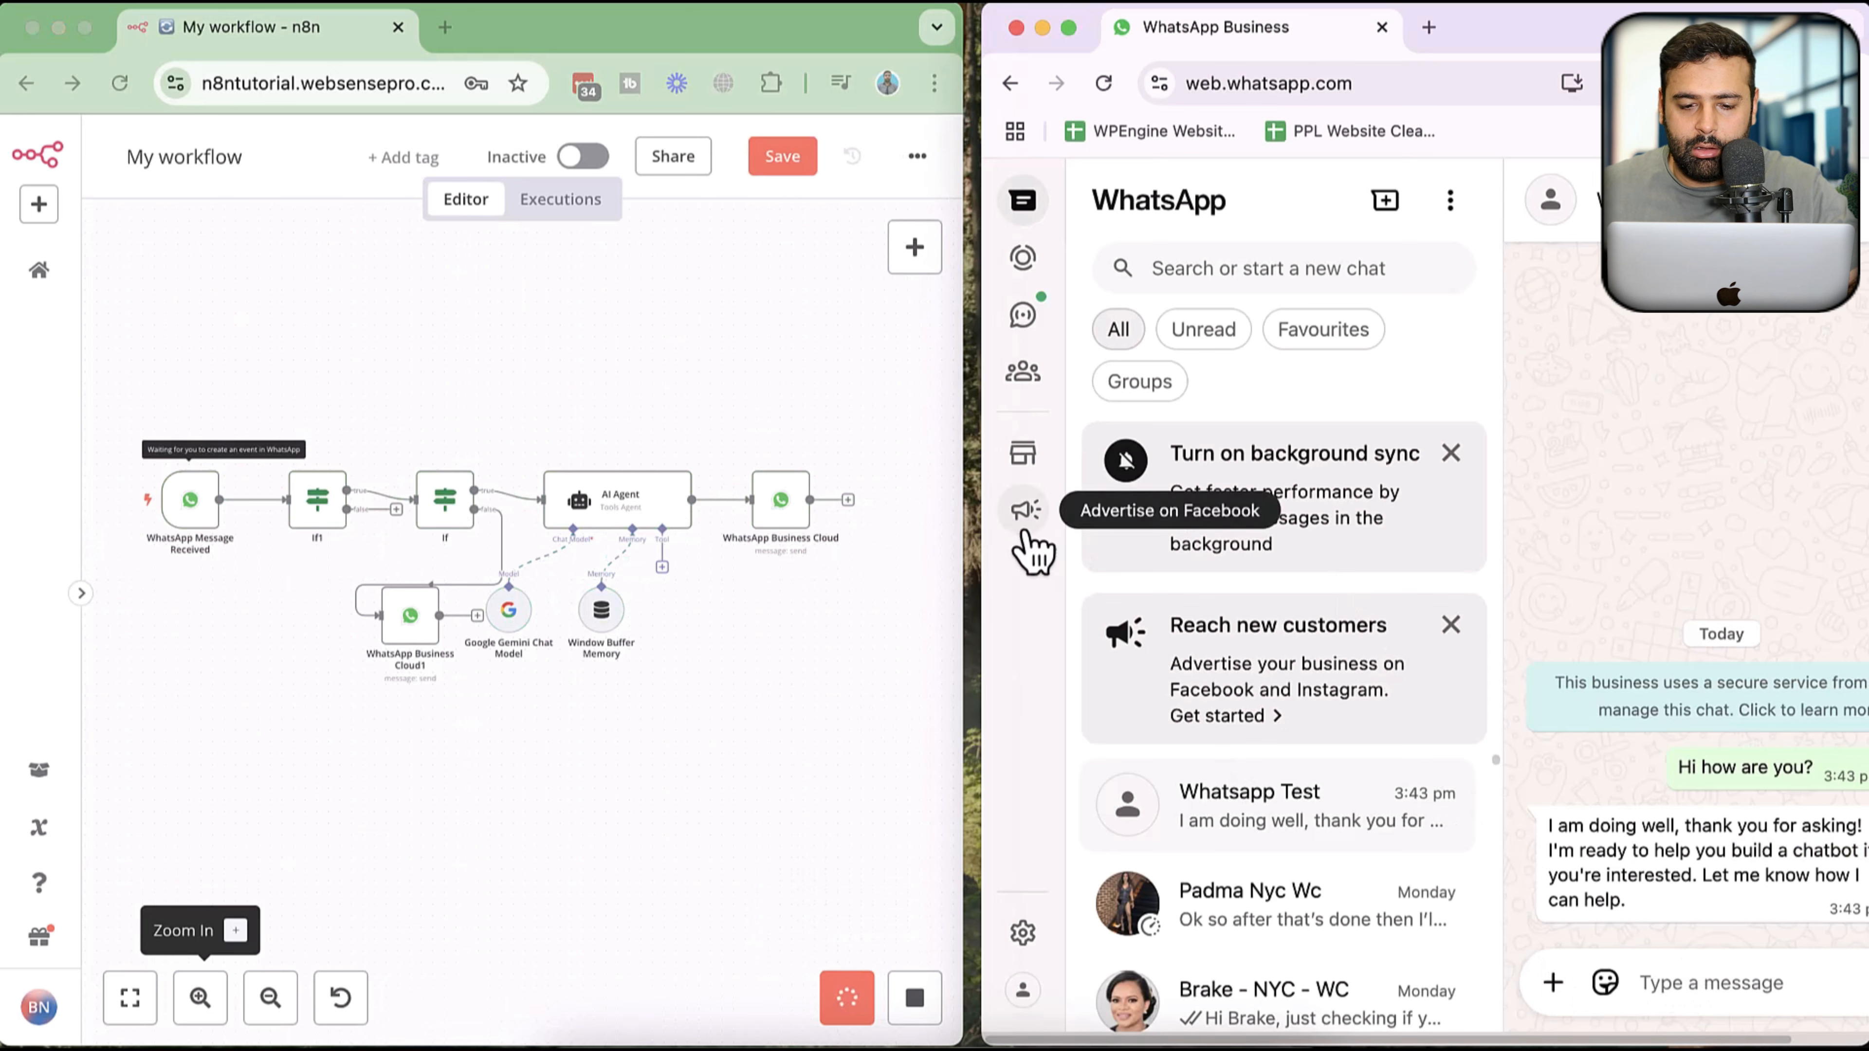
left_click_drag(979, 530, 962, 532)
type("What are the famou")
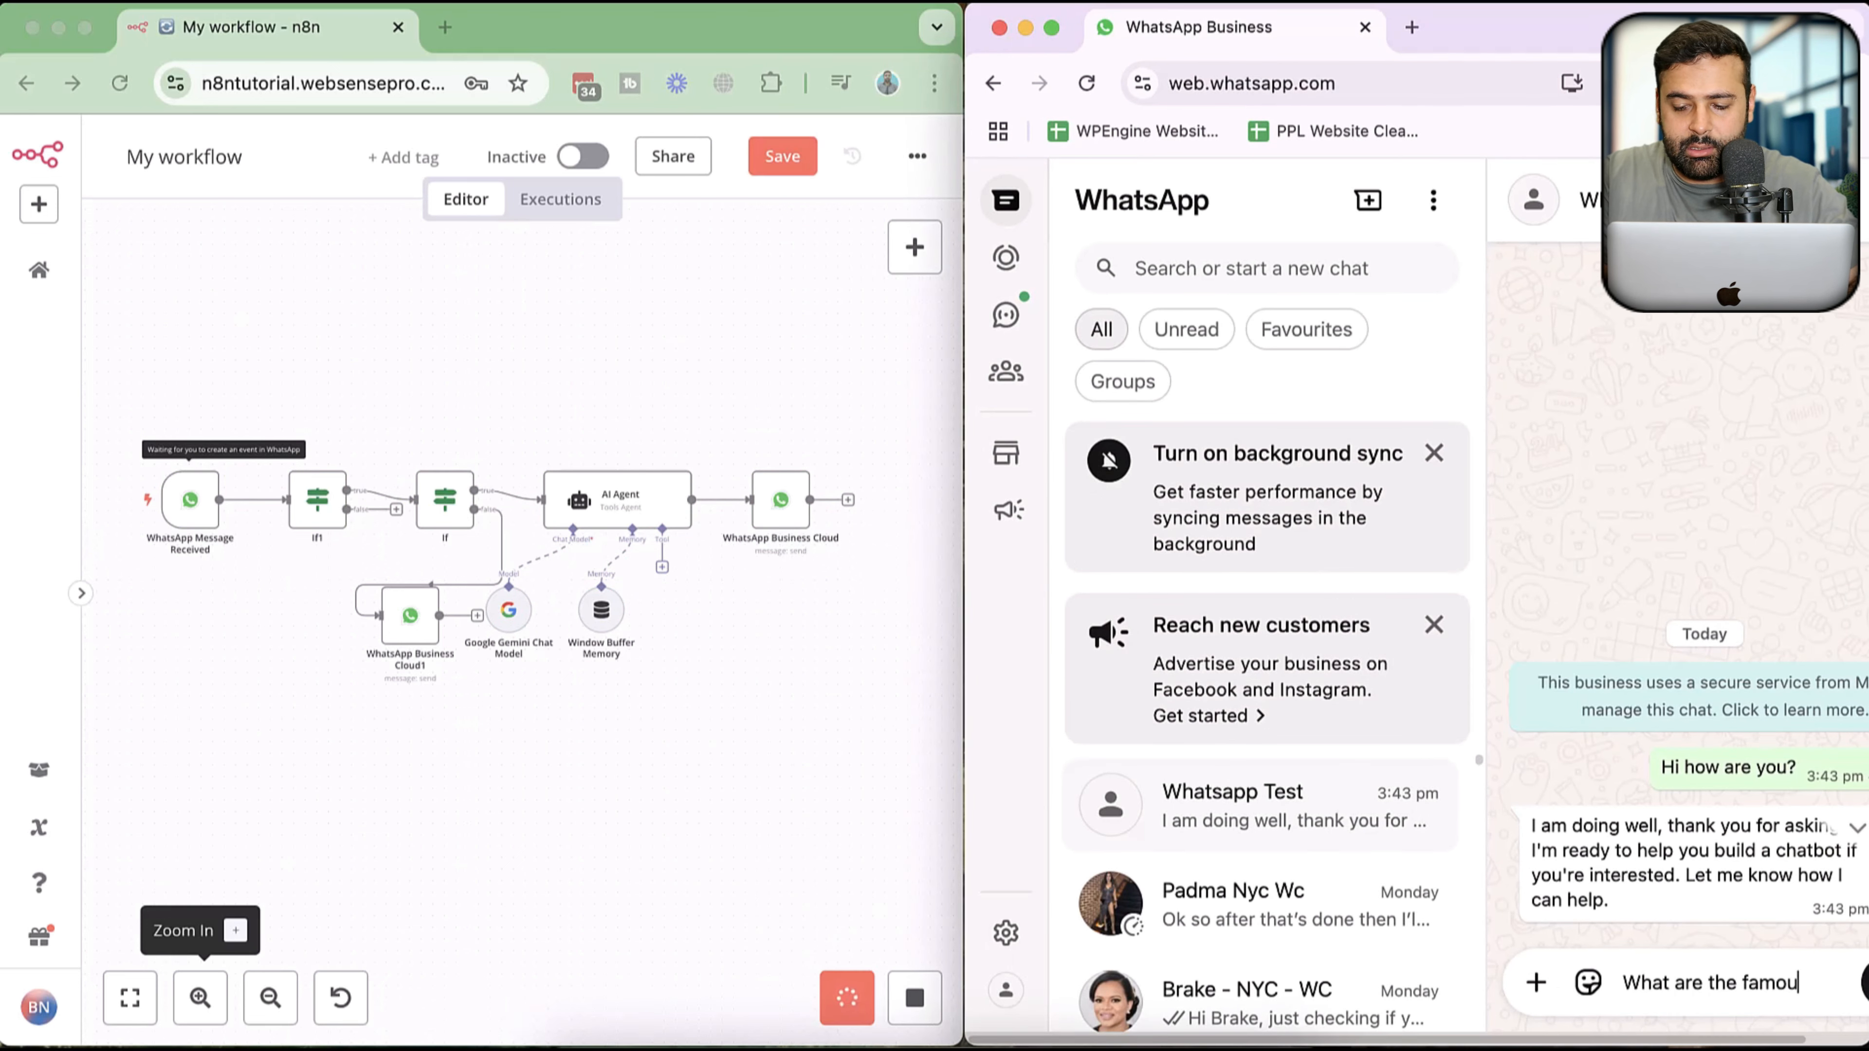
type("s places to visit in USA?")
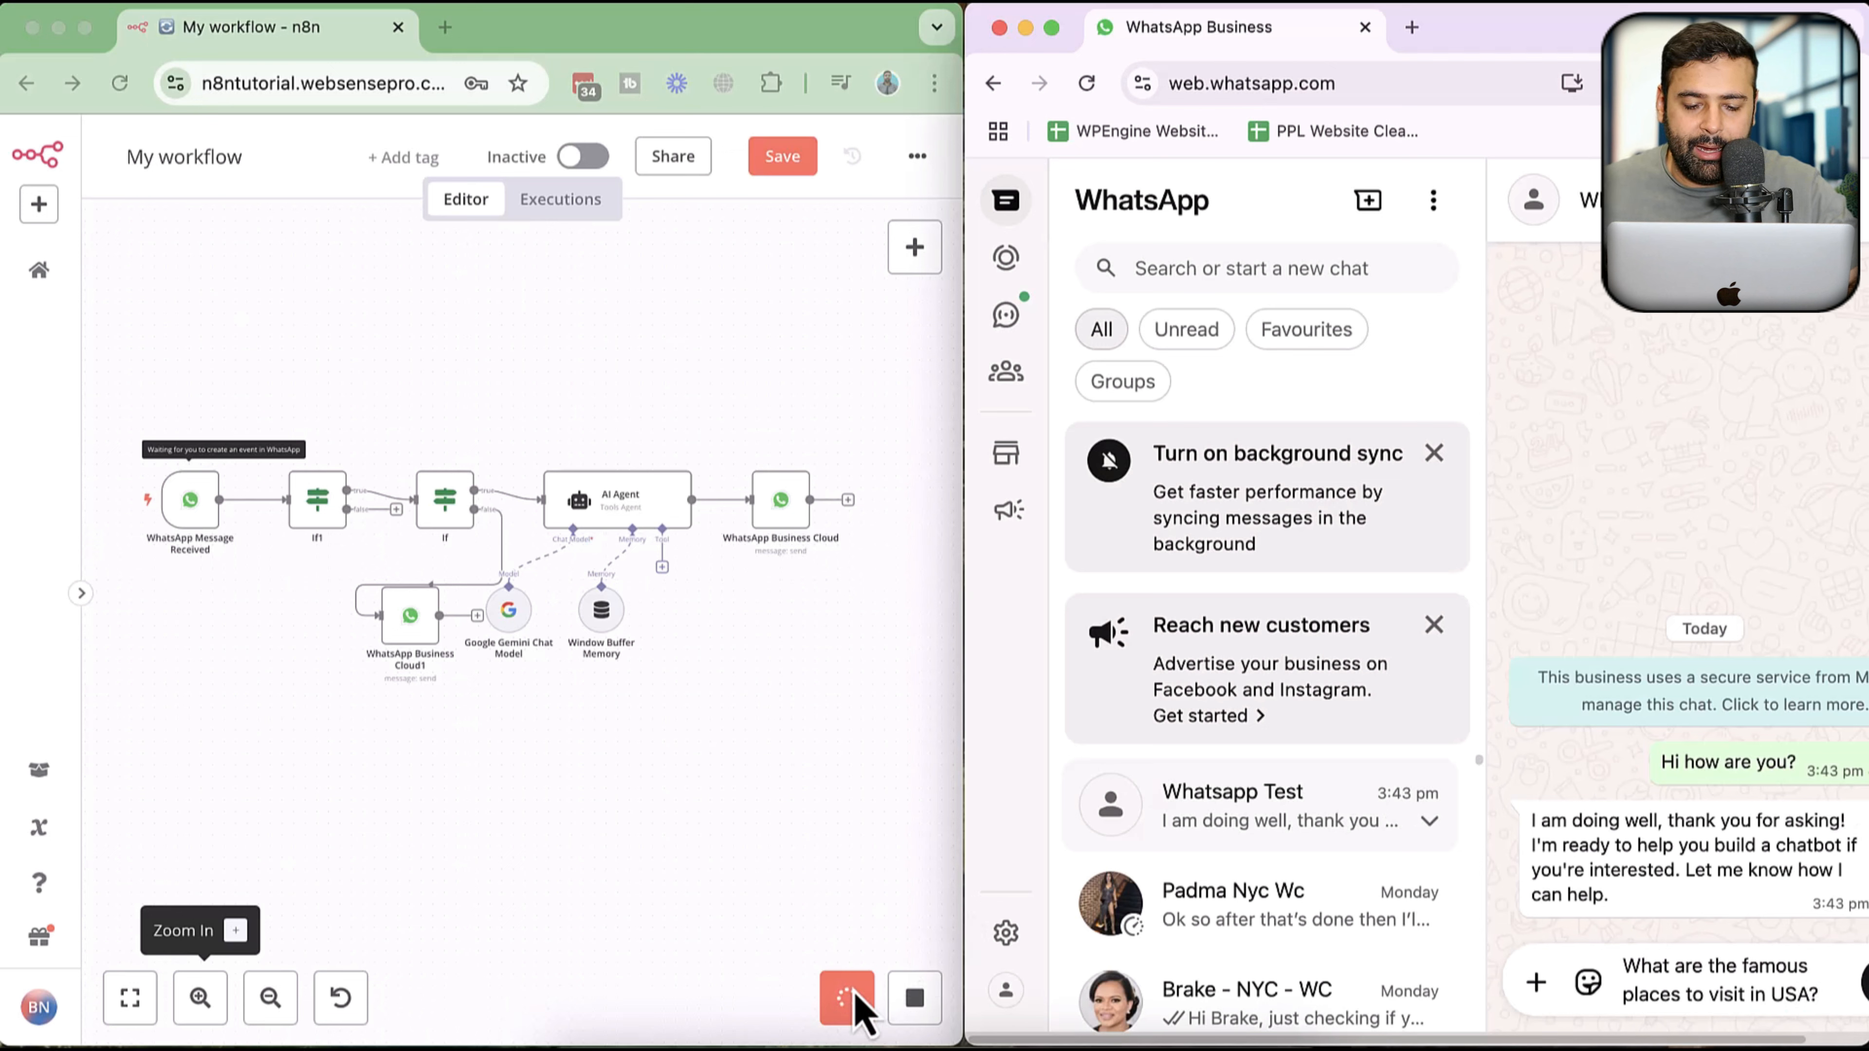
left_click(1862, 990)
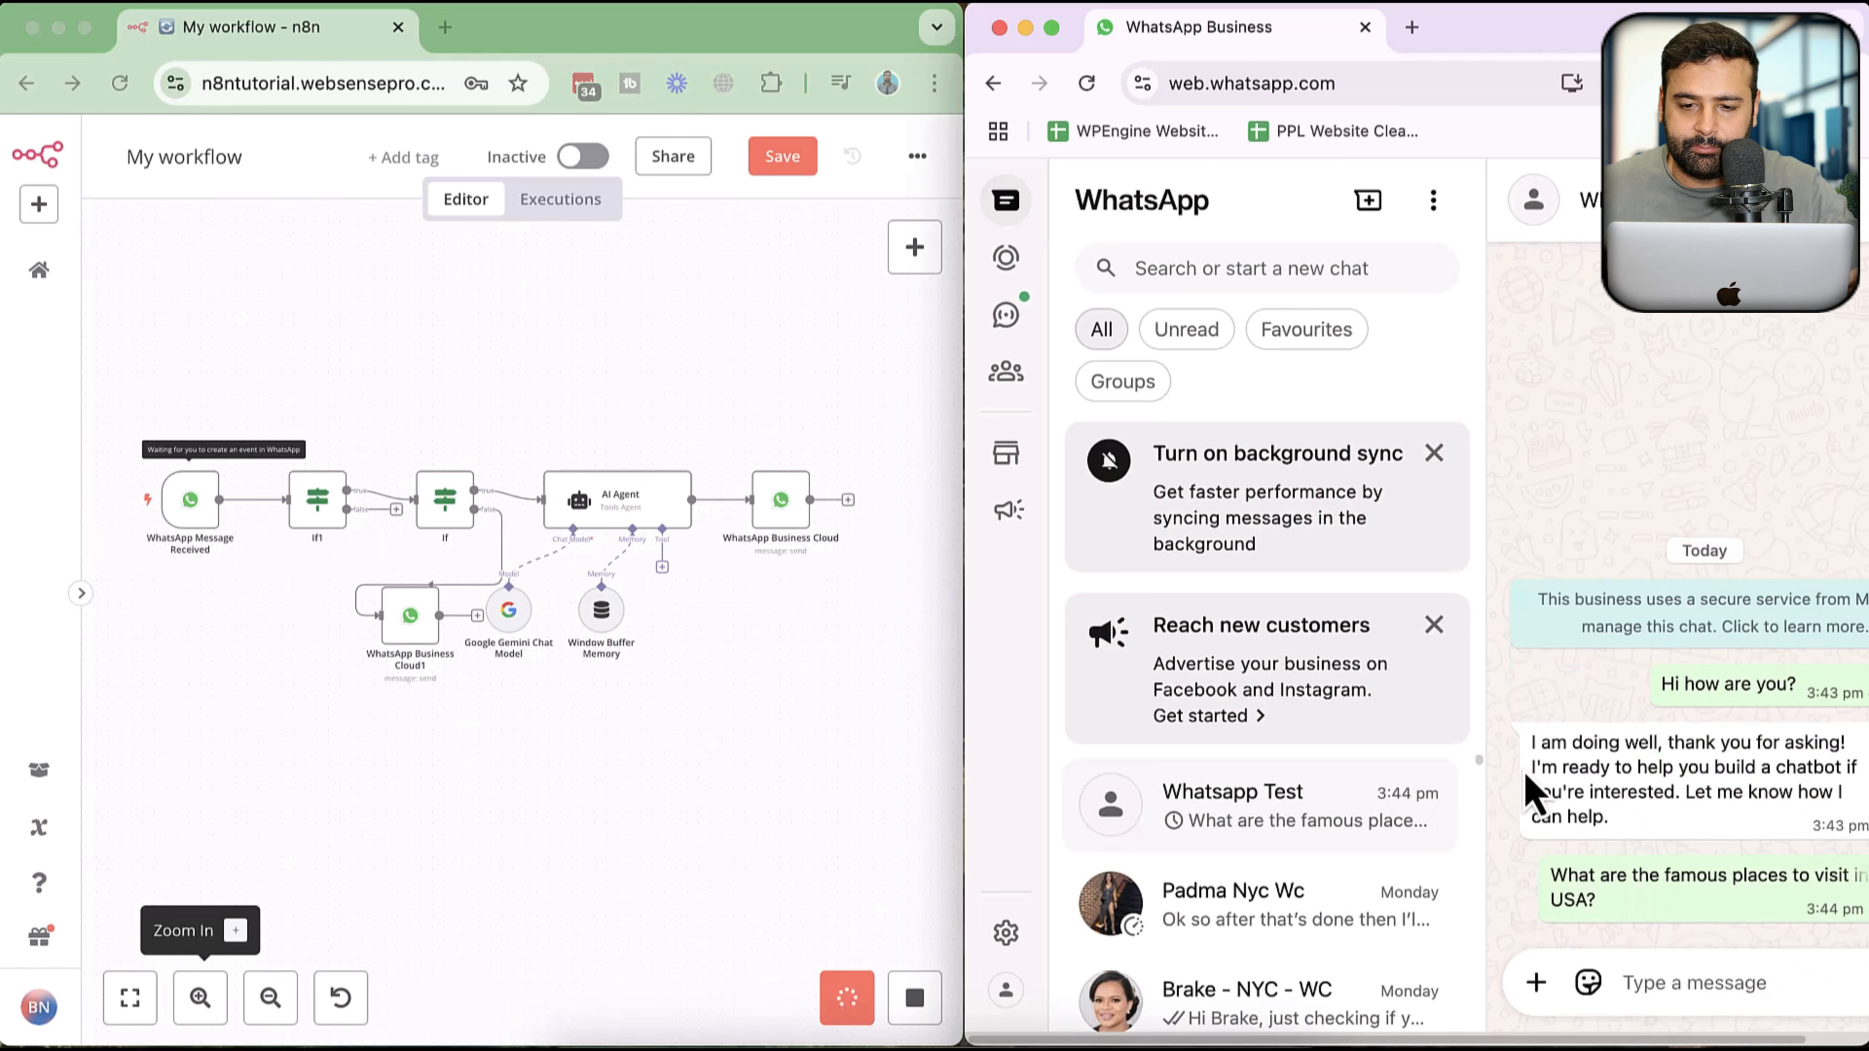
- Shift and widen the WhatsApp window, and read the chatbot's reply about famous places from its beginning
left_click_drag(1464, 59, 1381, 59)
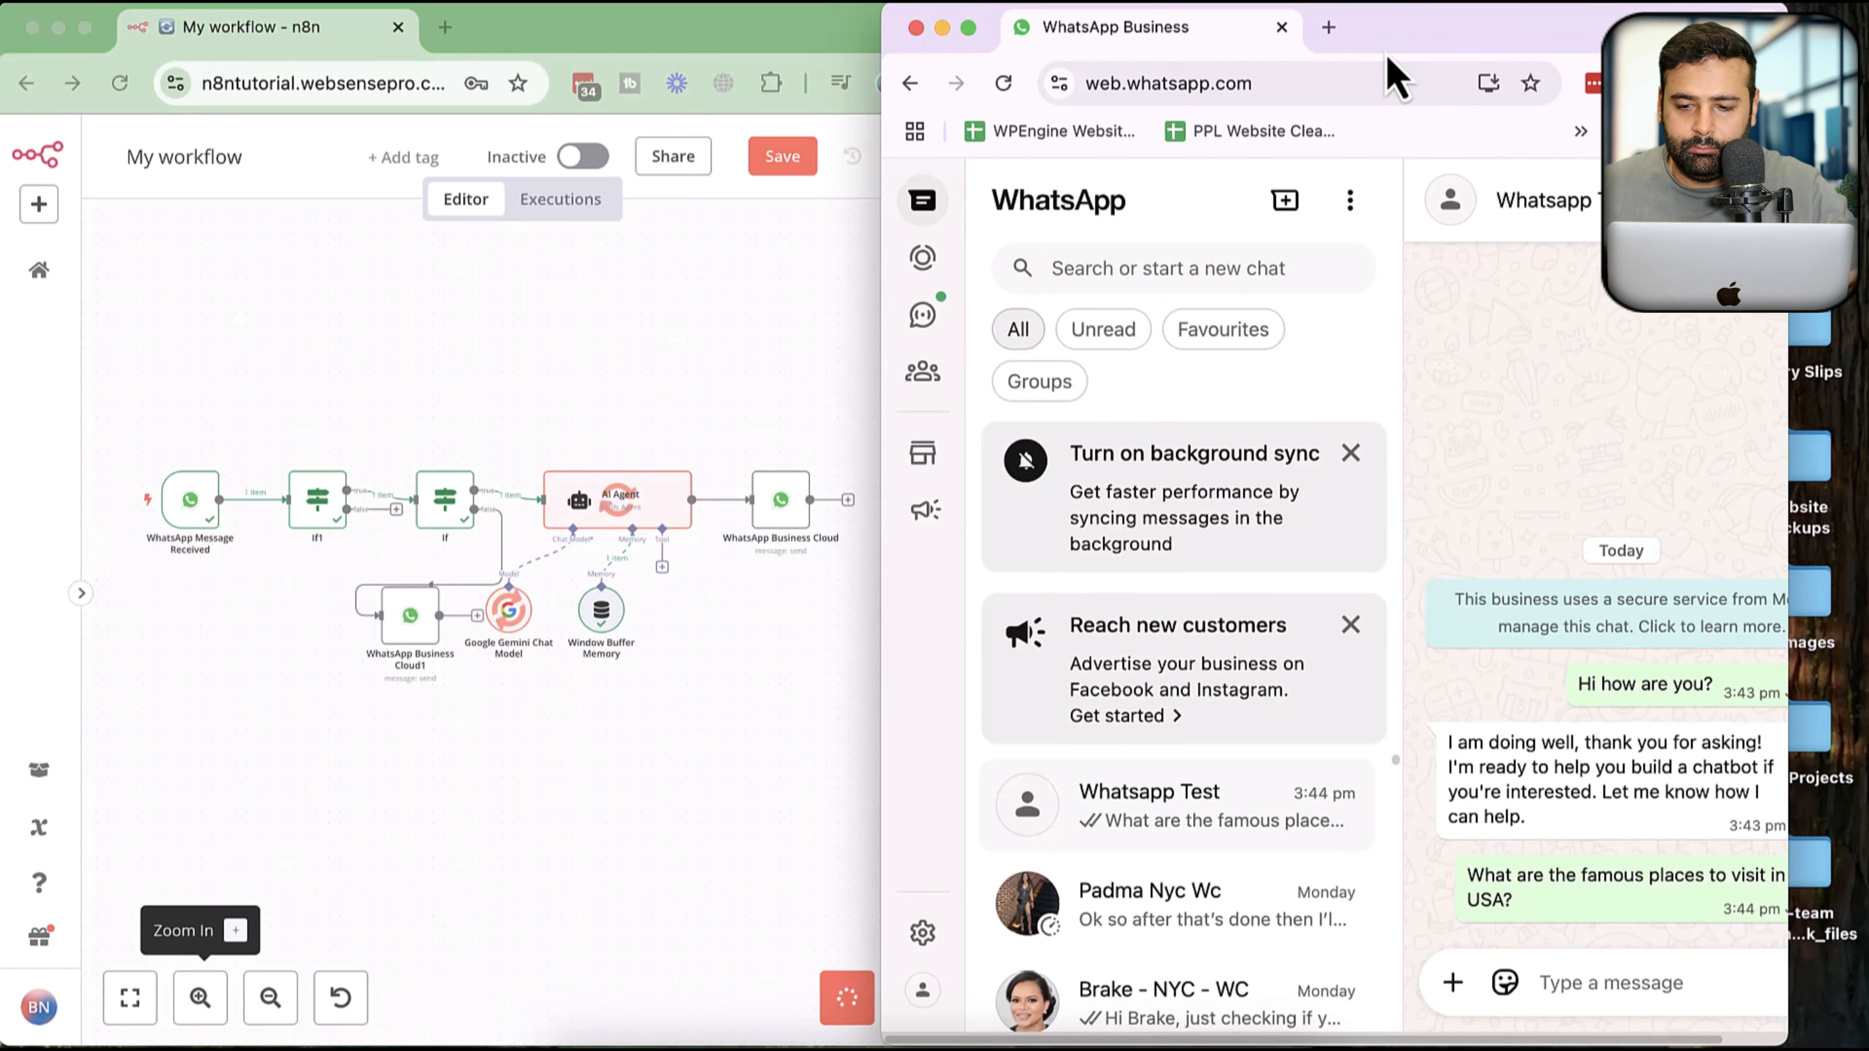
left_click_drag(1790, 333, 1848, 330)
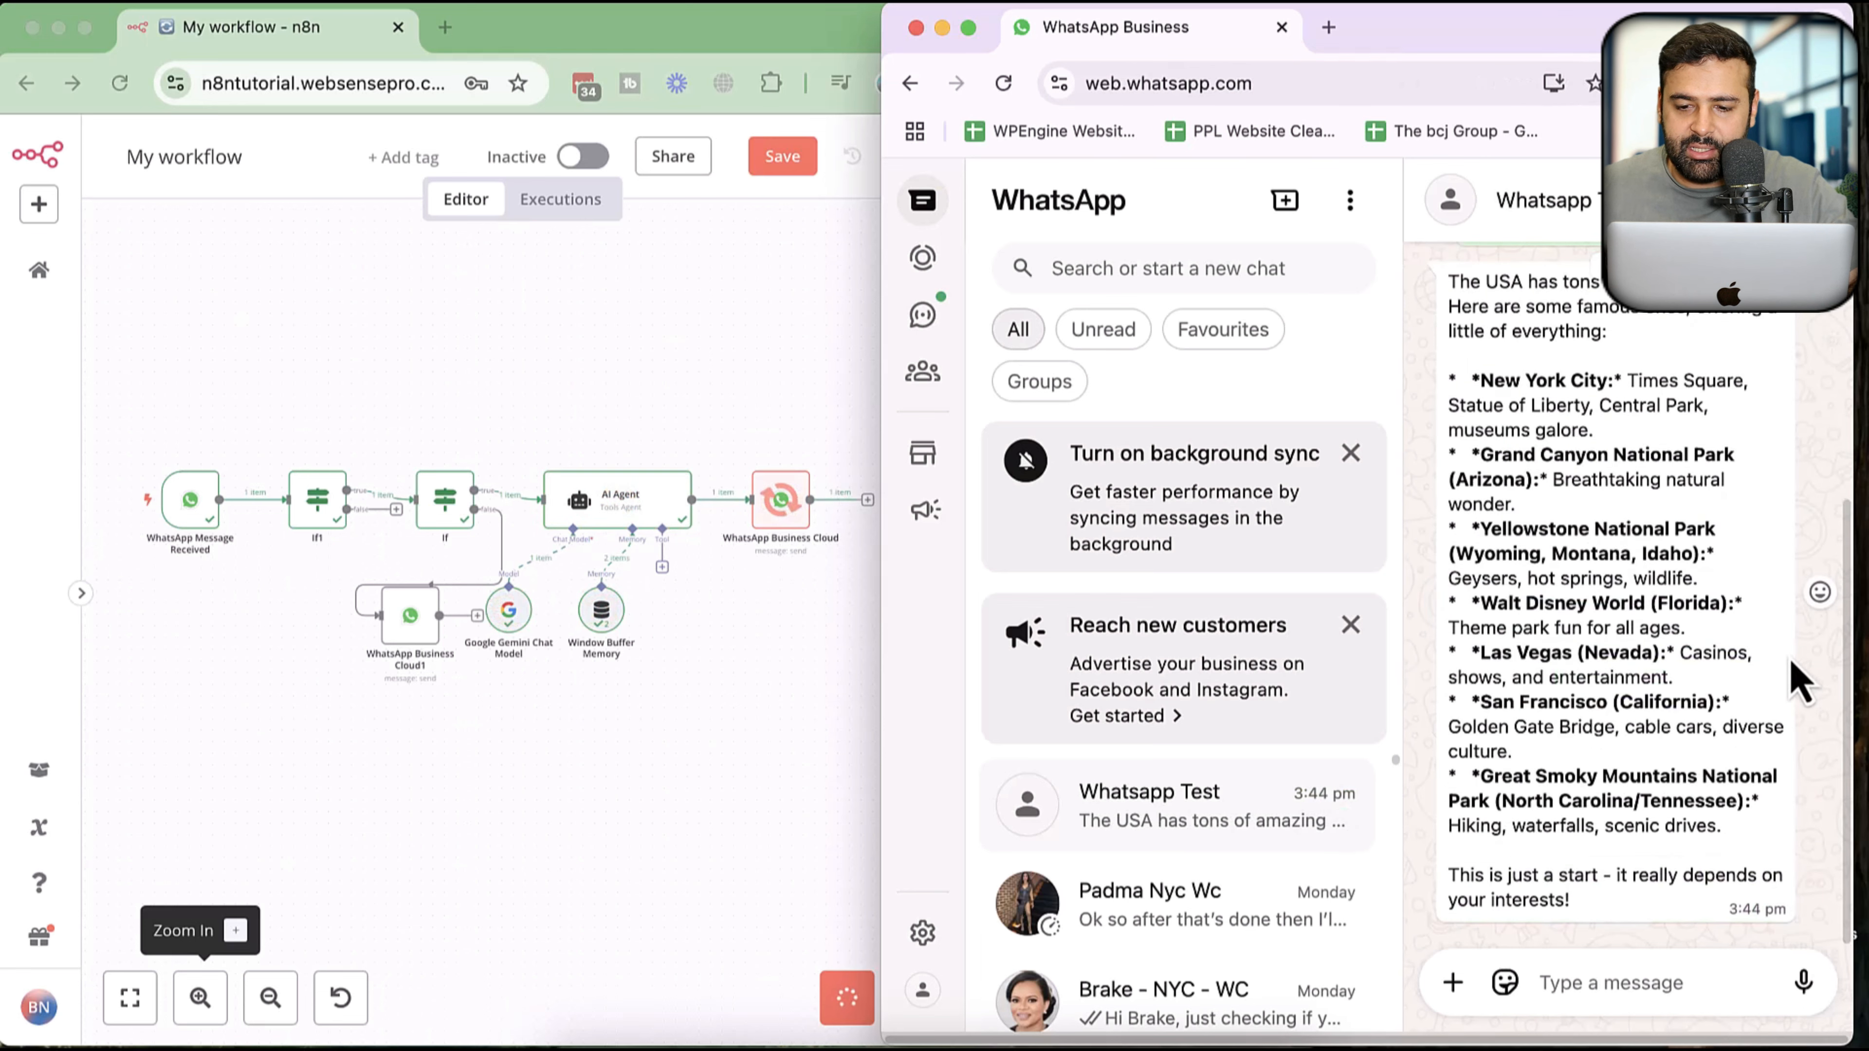
scroll(1803, 688, "up", 2)
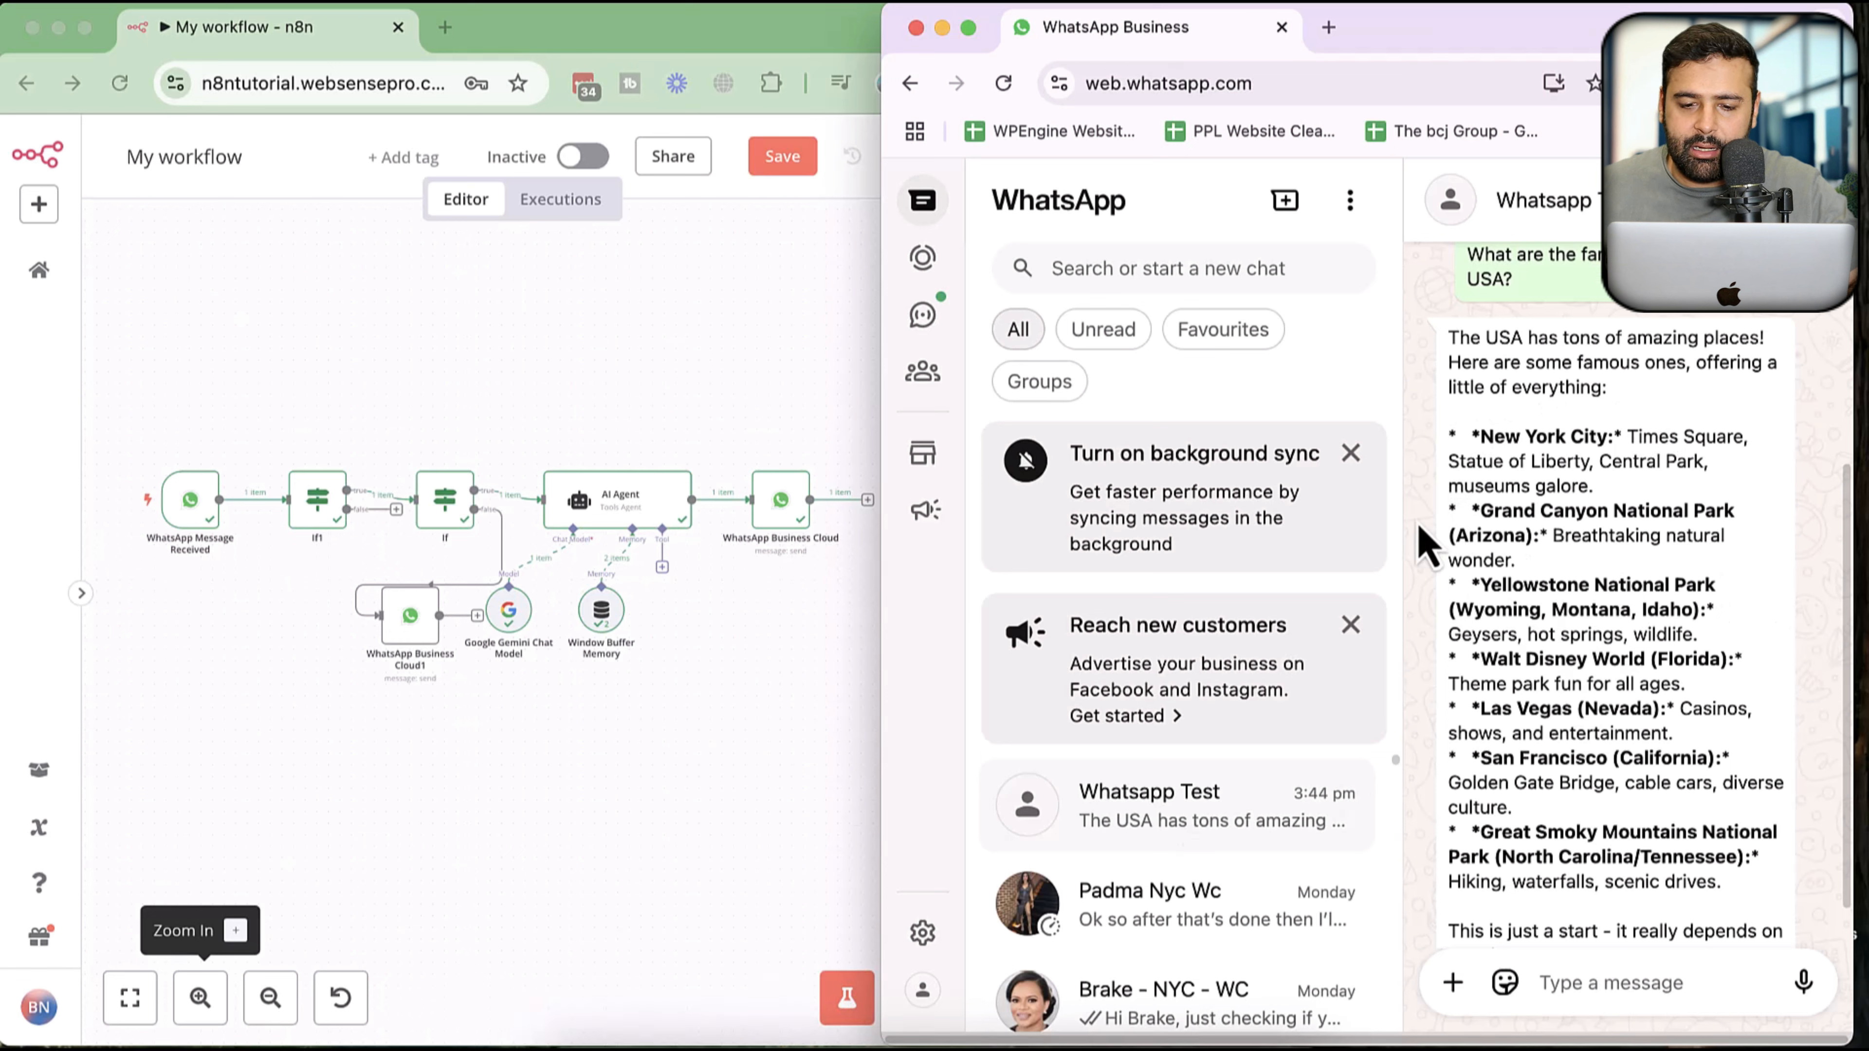
- Close the WhatsApp window and expand the n8n window to full width with the workflow enlarged and centred
left_click(805, 711)
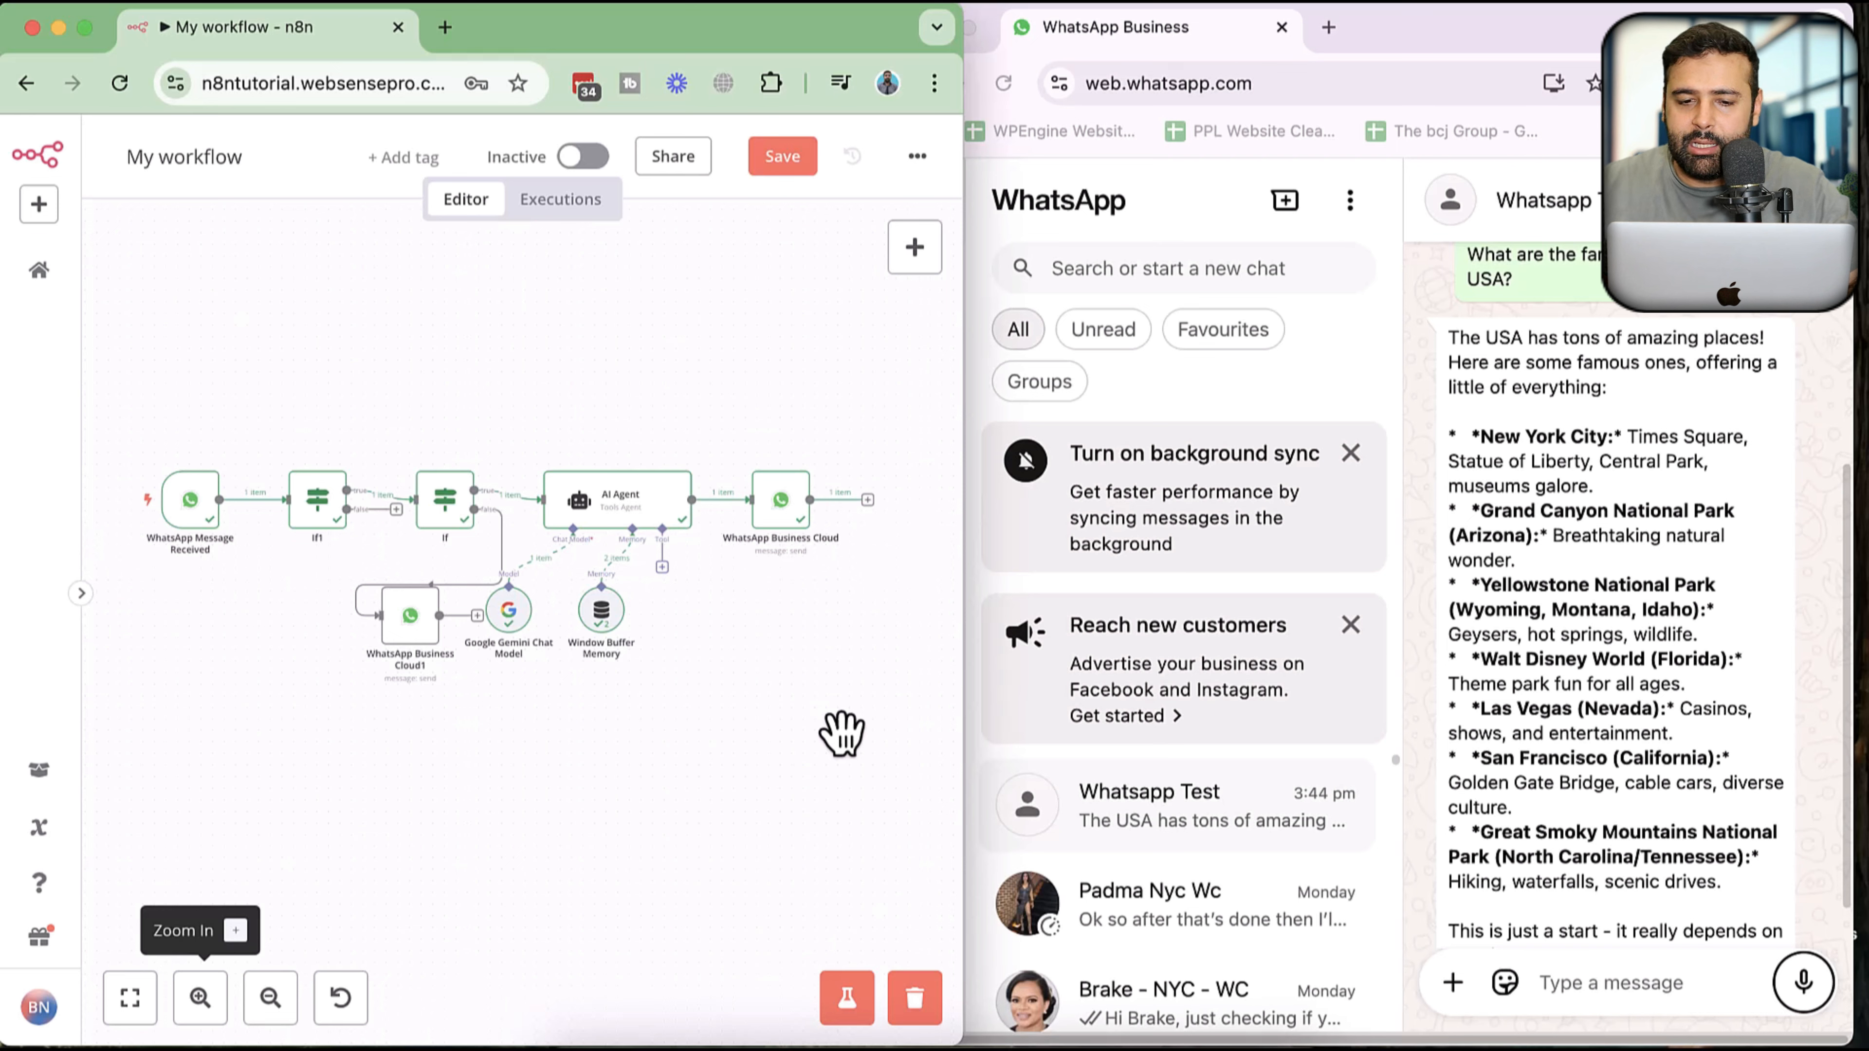
left_click(1396, 42)
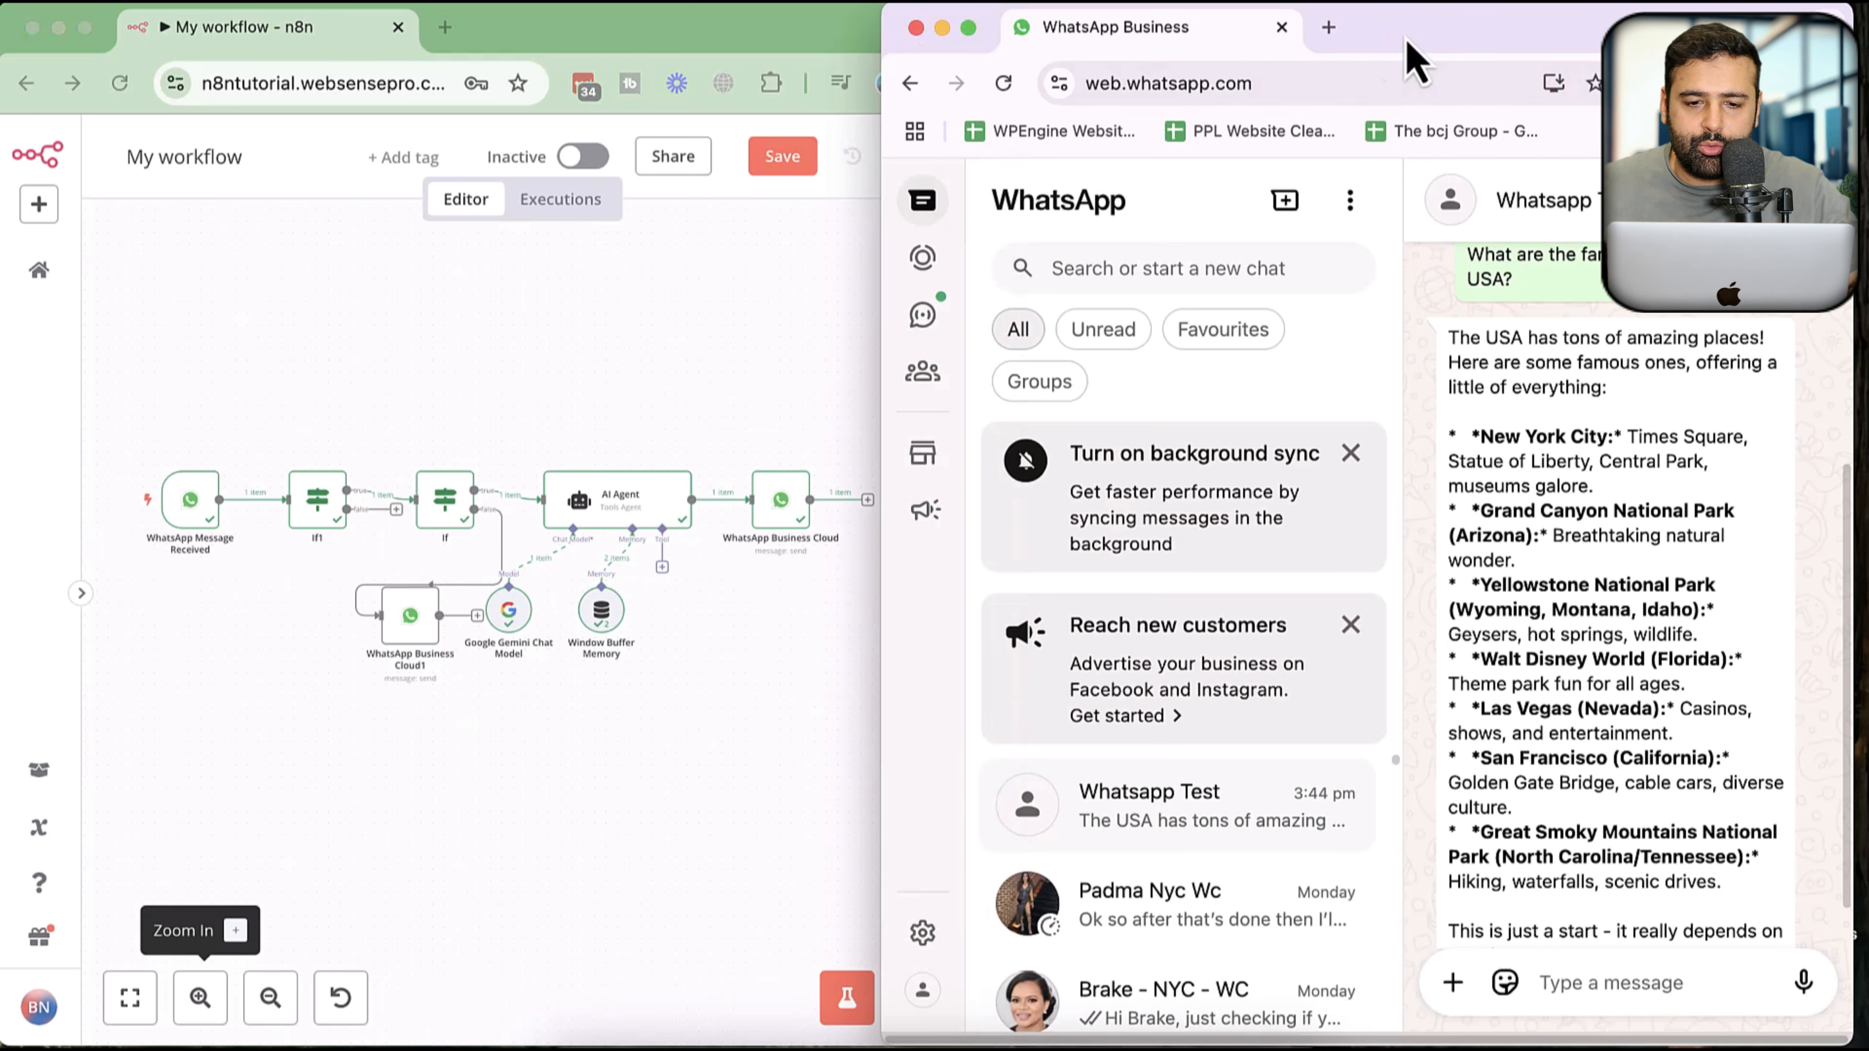
left_click(916, 27)
double_click(730, 37)
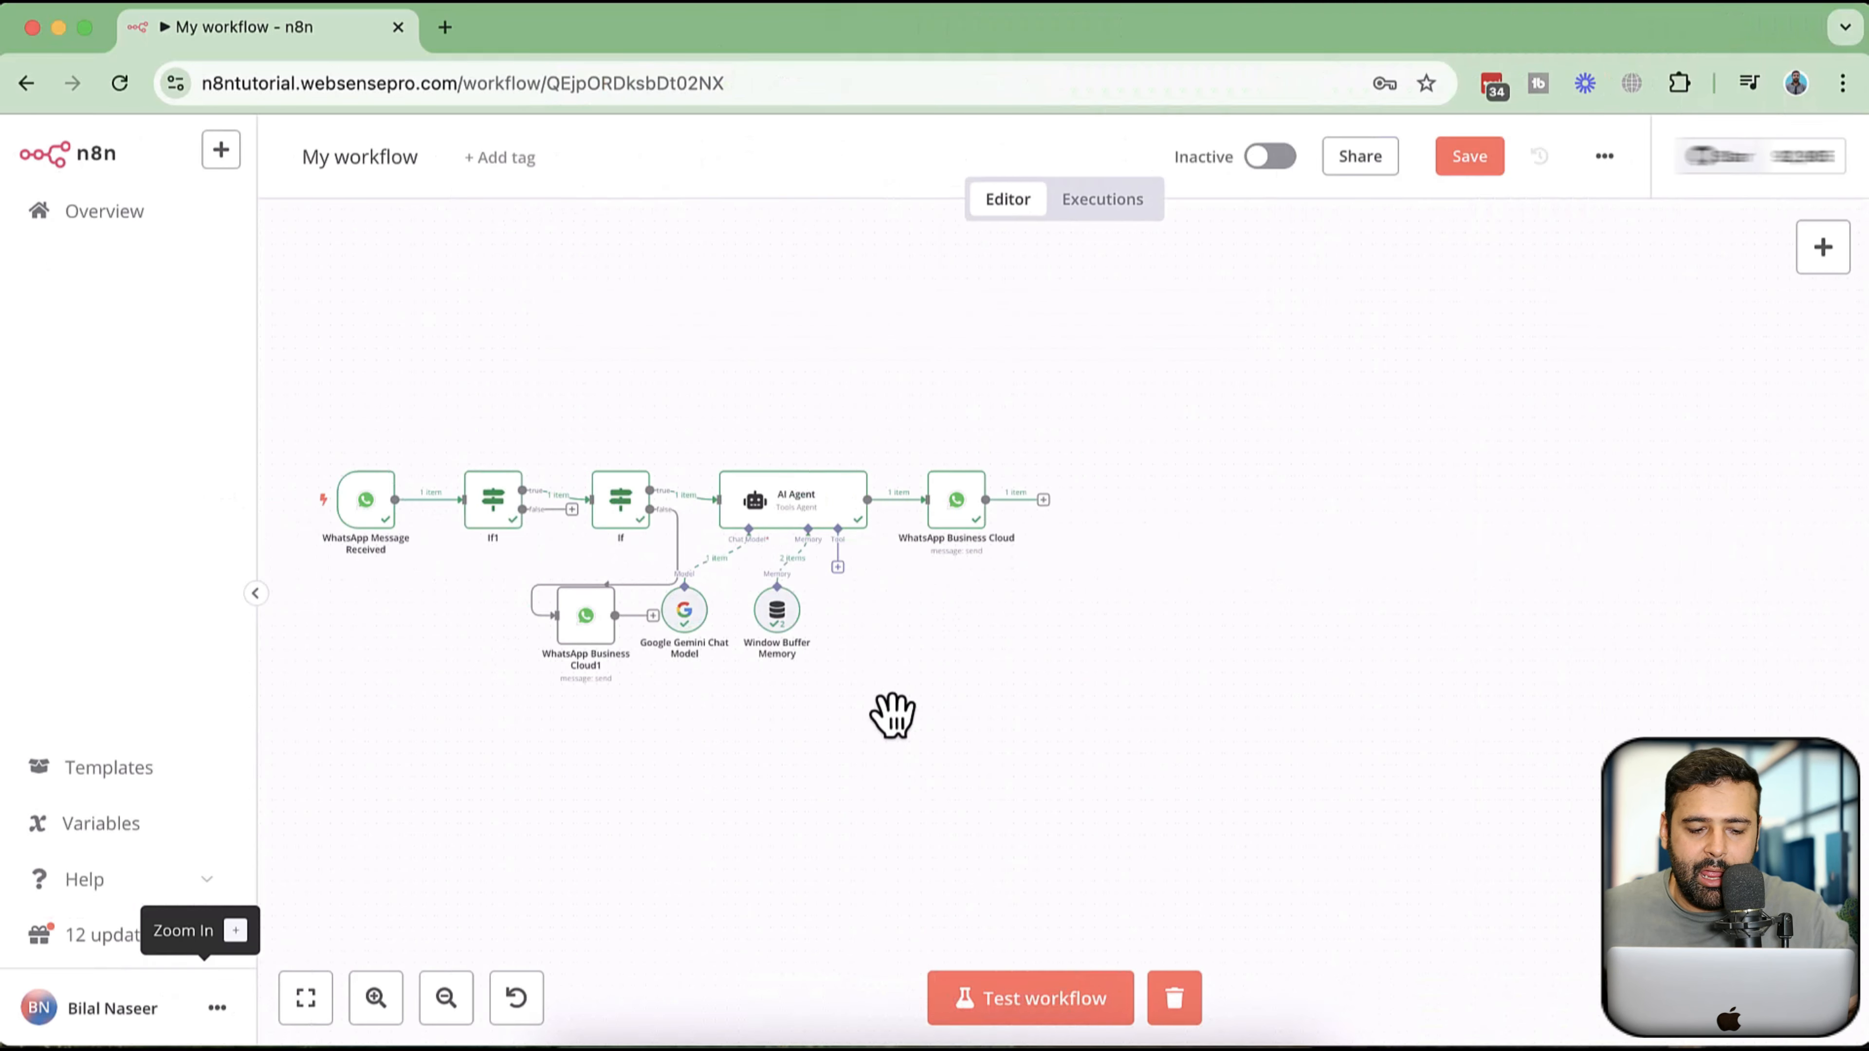
left_click(377, 998)
left_click_drag(838, 703, 1281, 742)
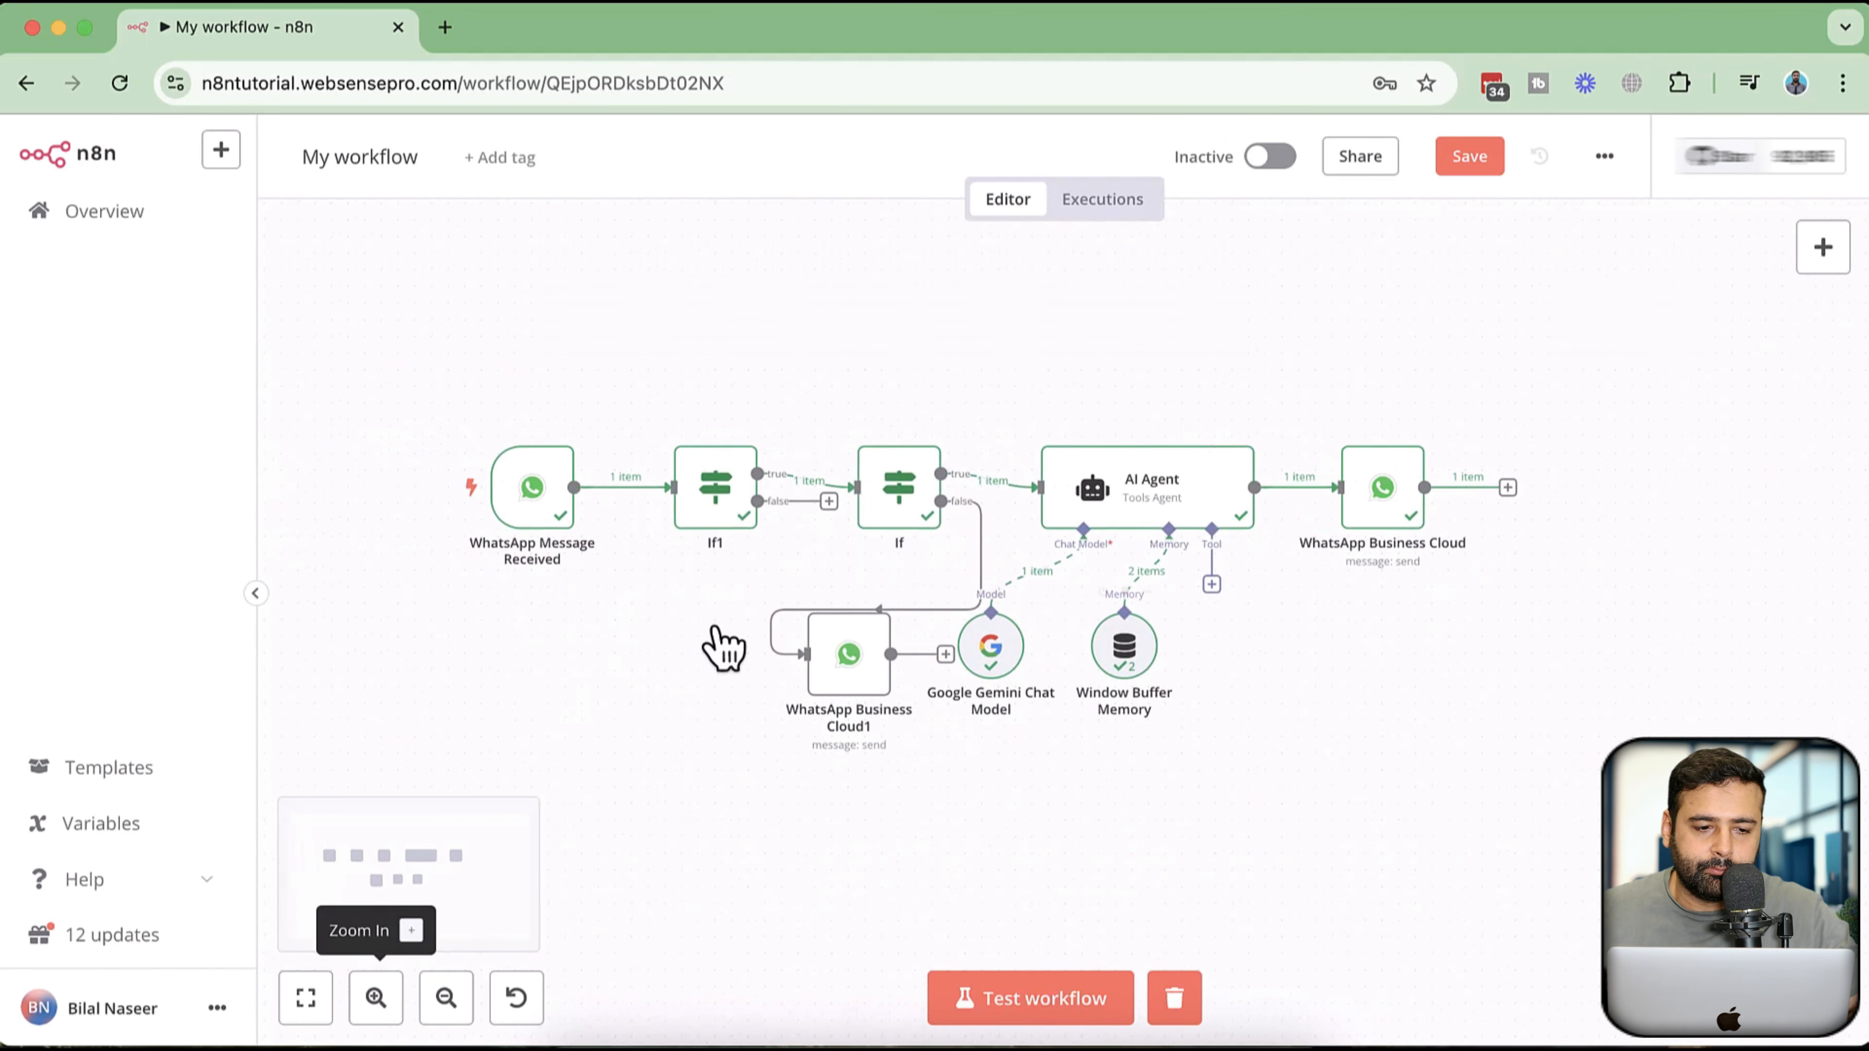
- Create a new workflow, leaving the current one without saving its changes
left_click(237, 161)
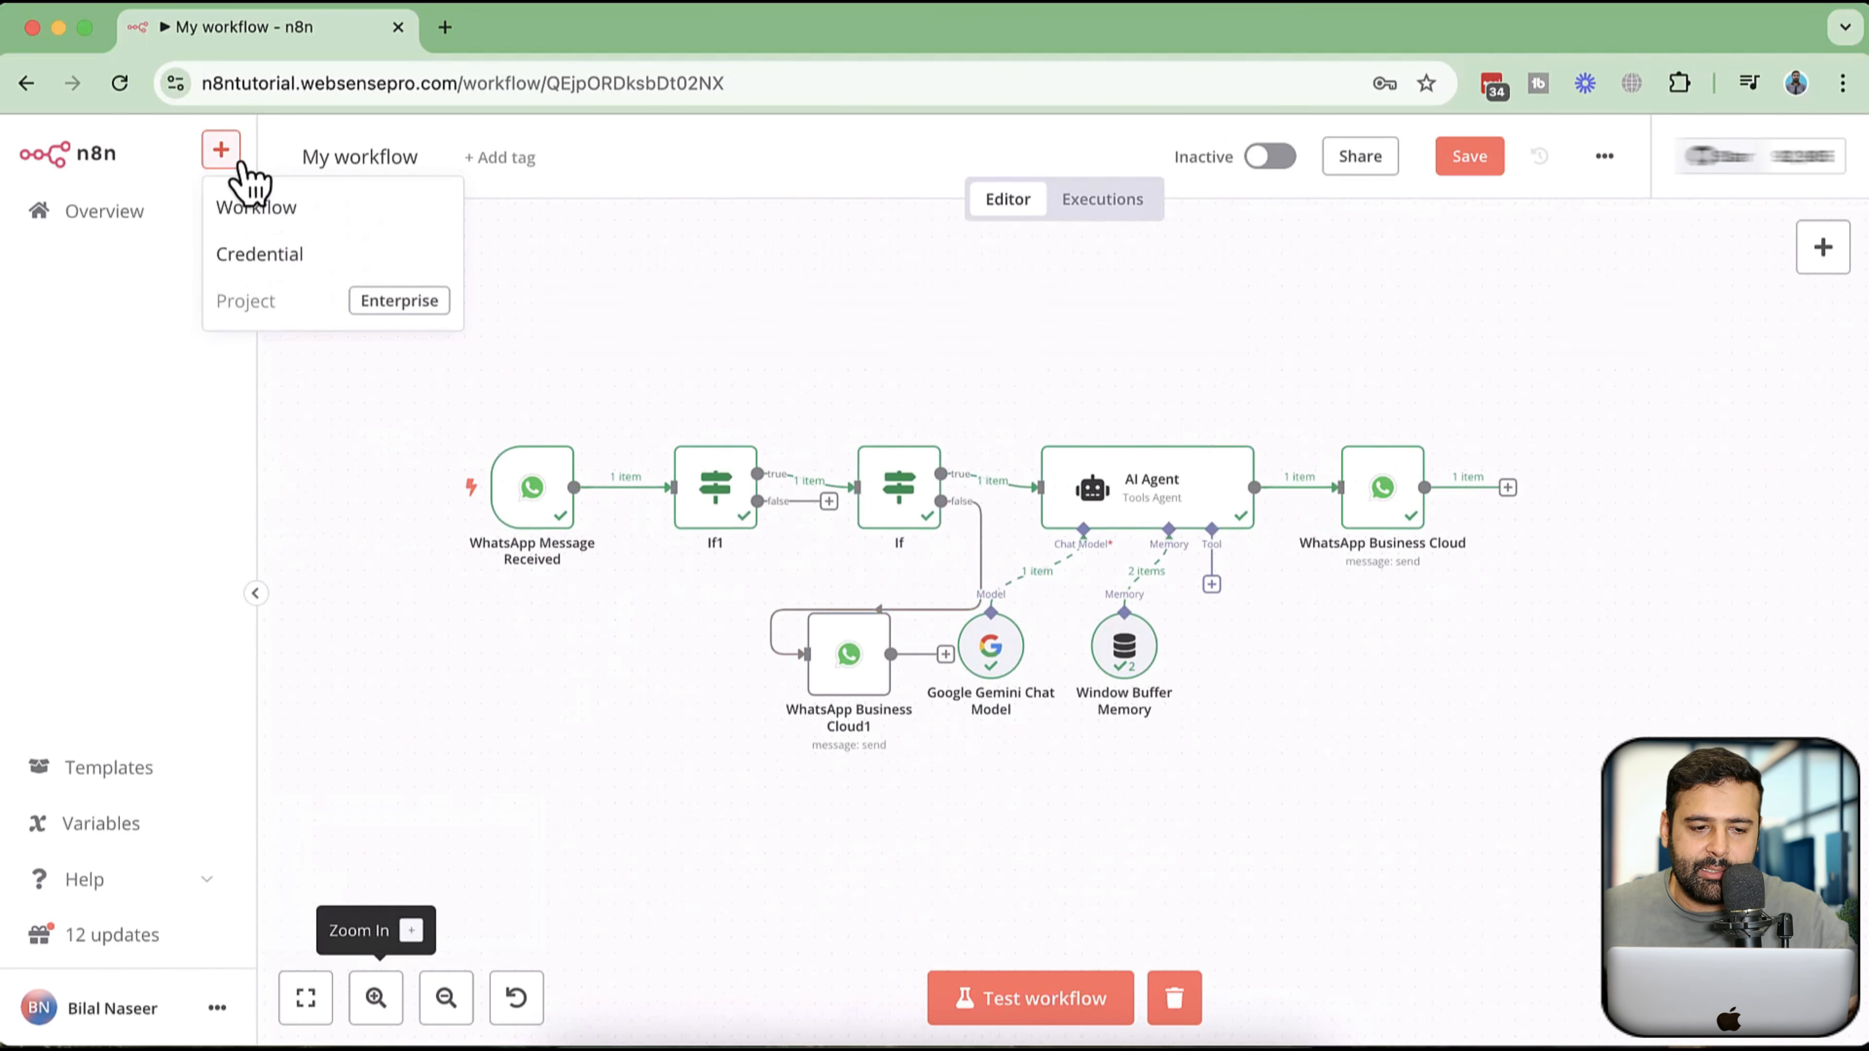
left_click(293, 215)
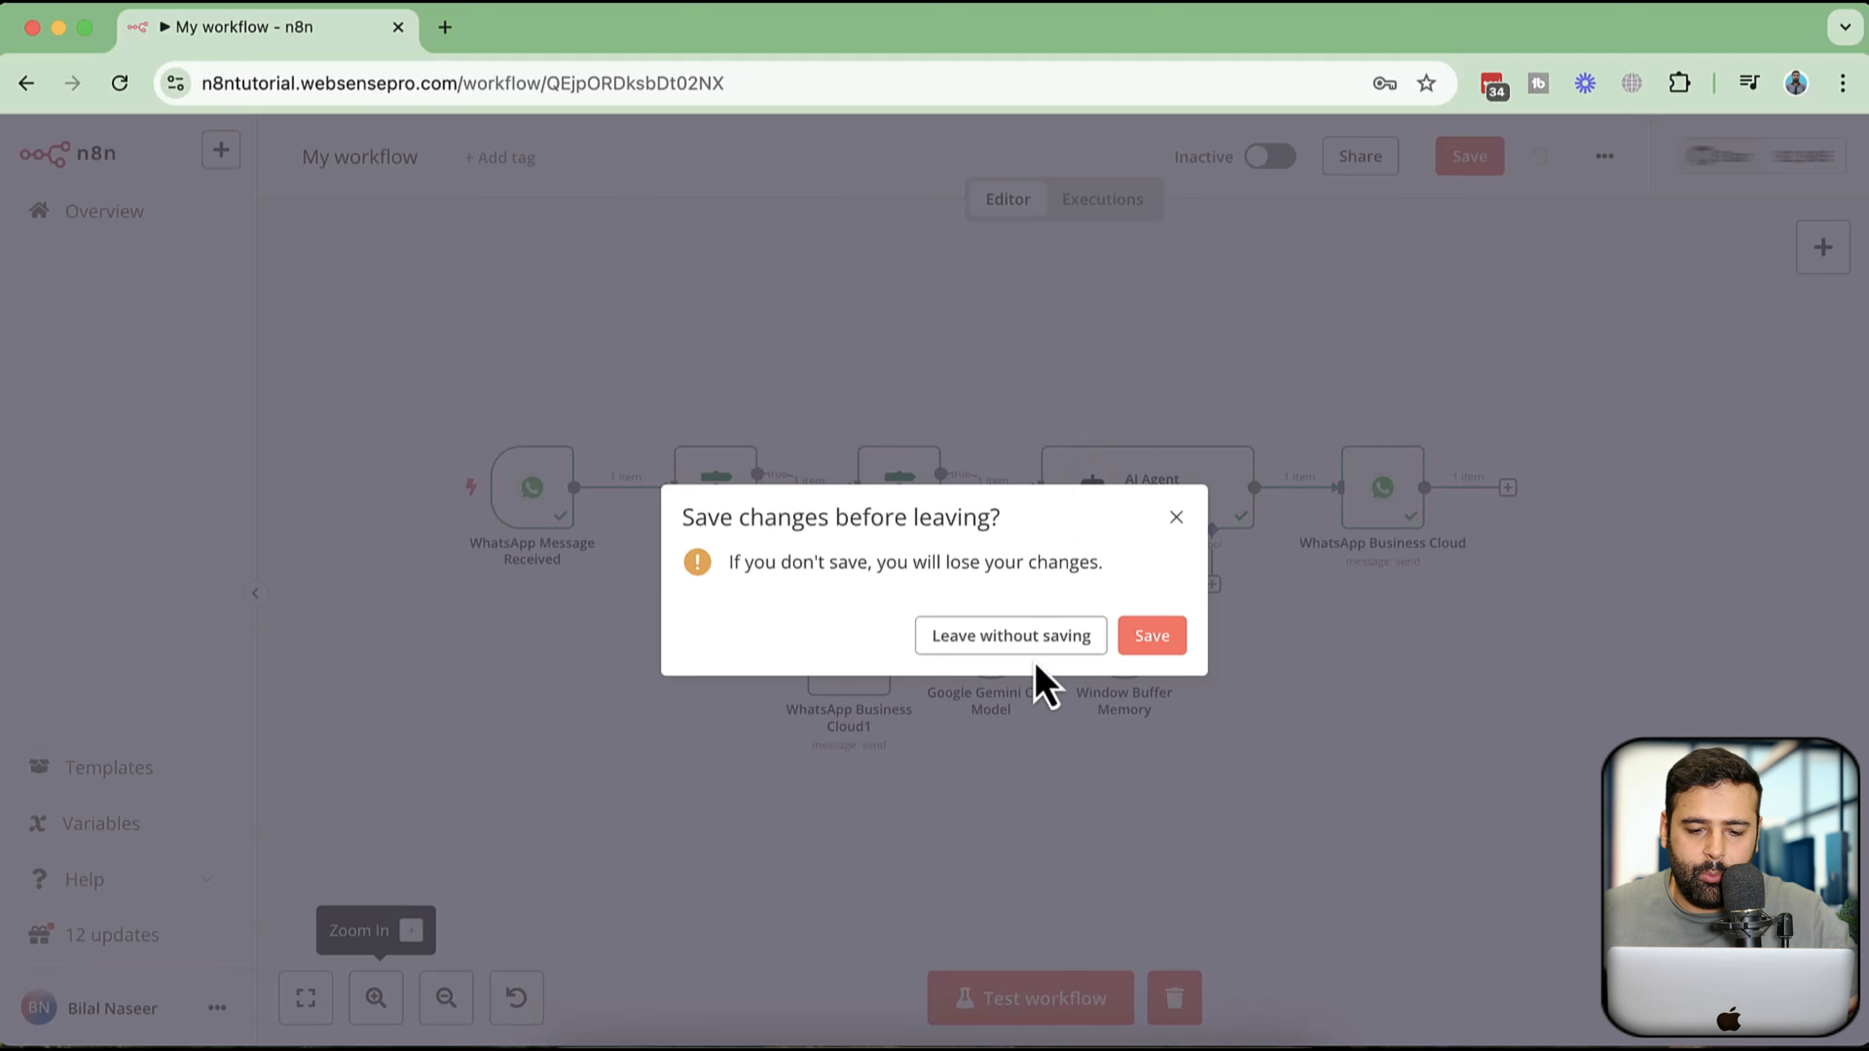
left_click(1032, 647)
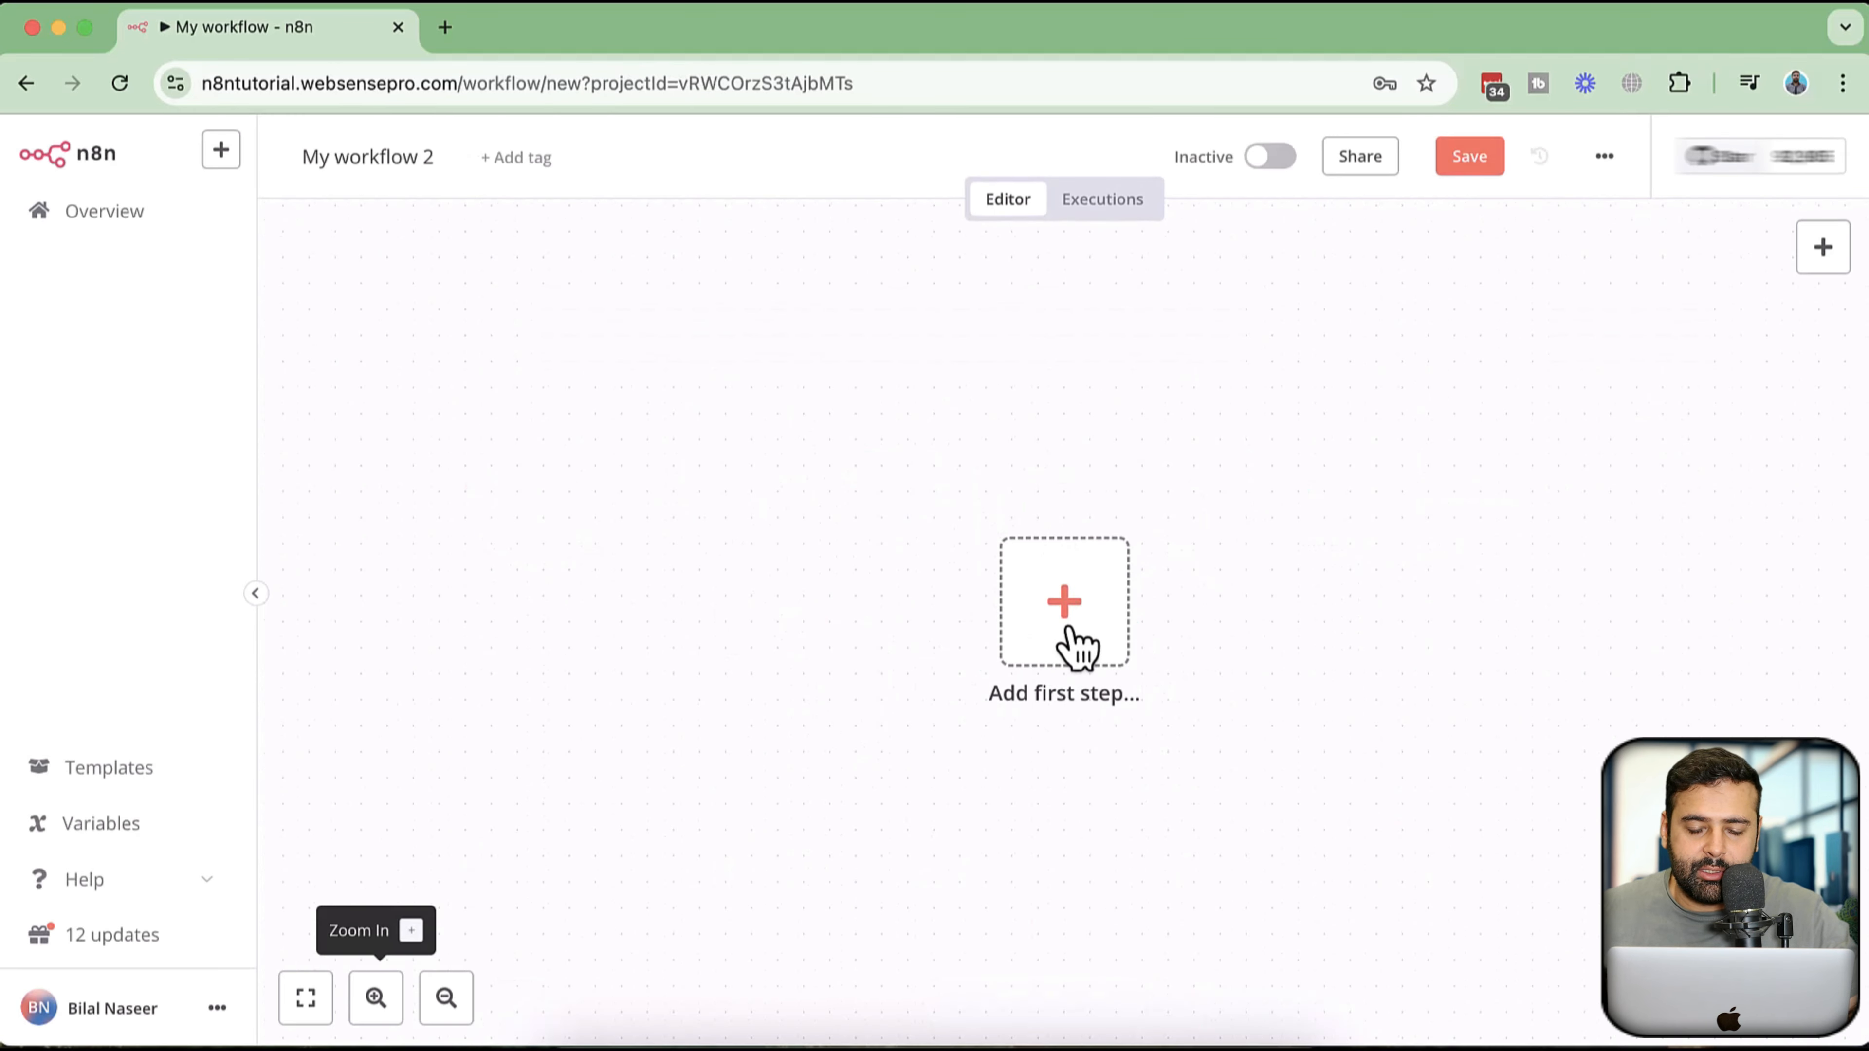
- Search for "what" and add the WhatsApp Business Cloud "On messages" trigger as the workflow's first step
left_click(1078, 648)
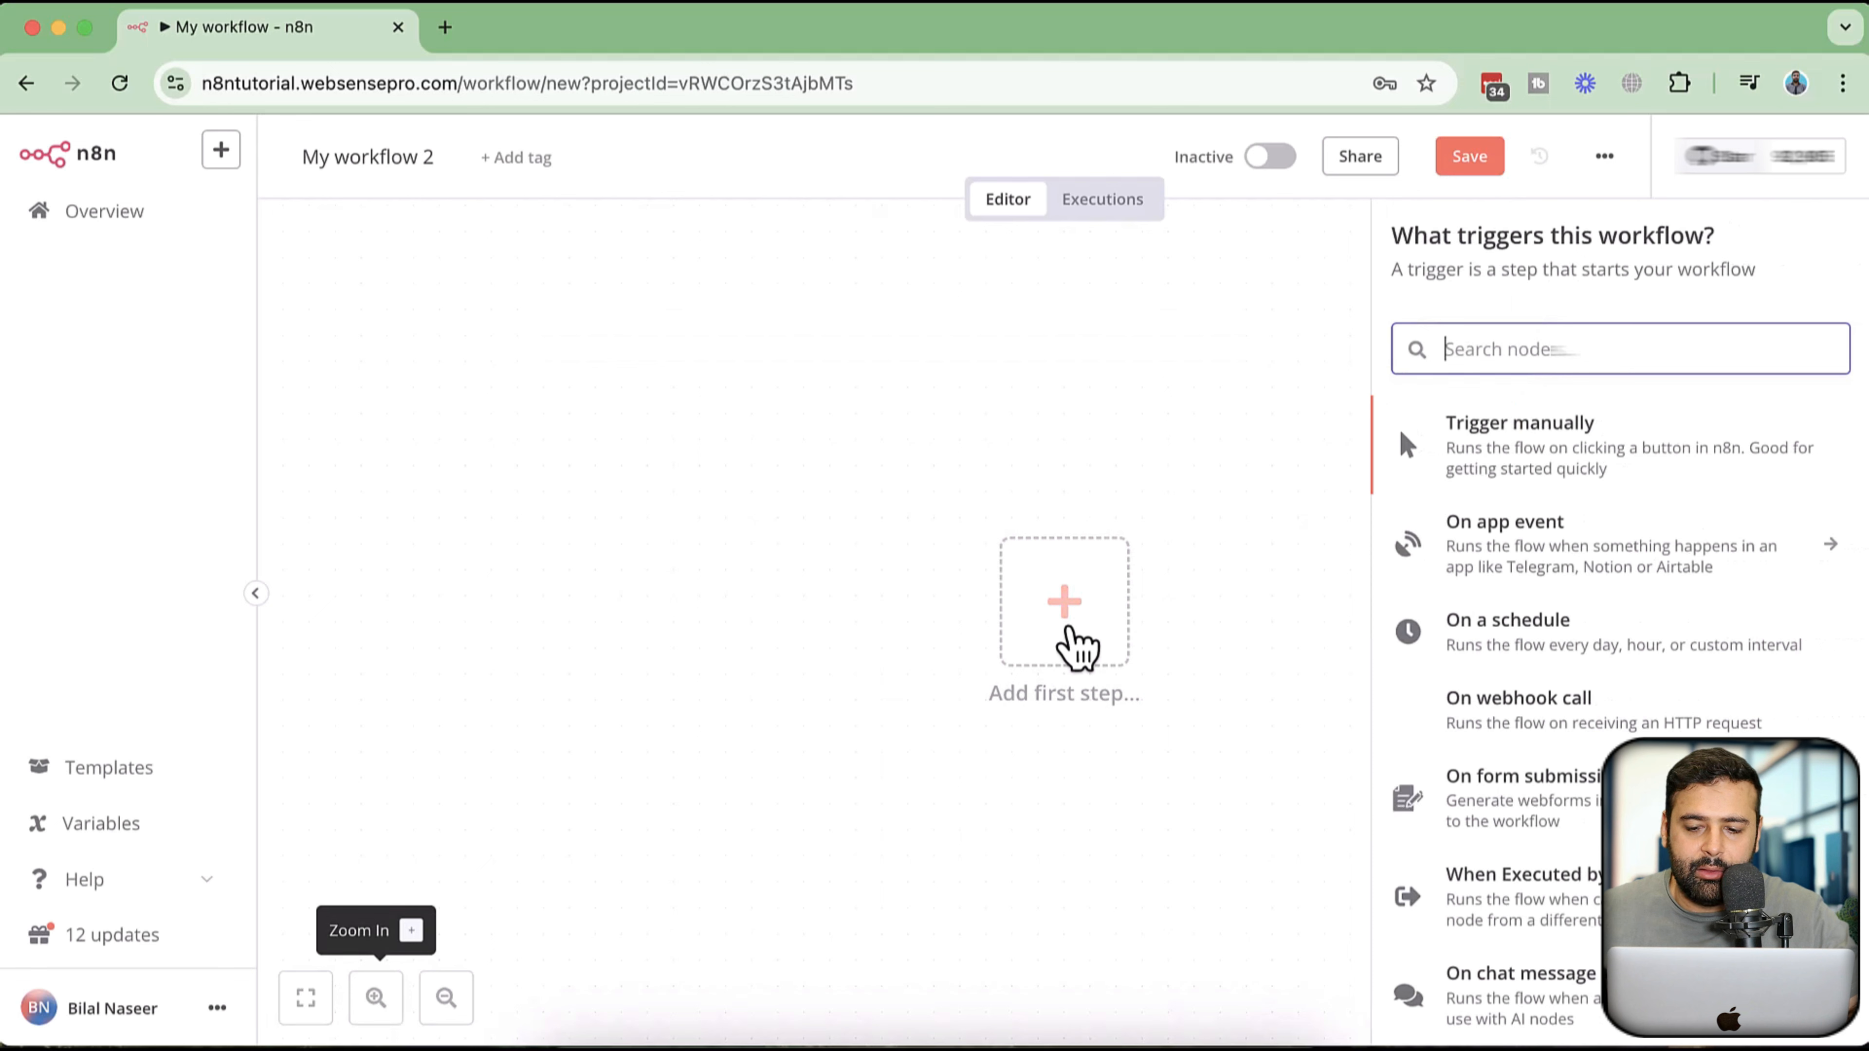
type("what")
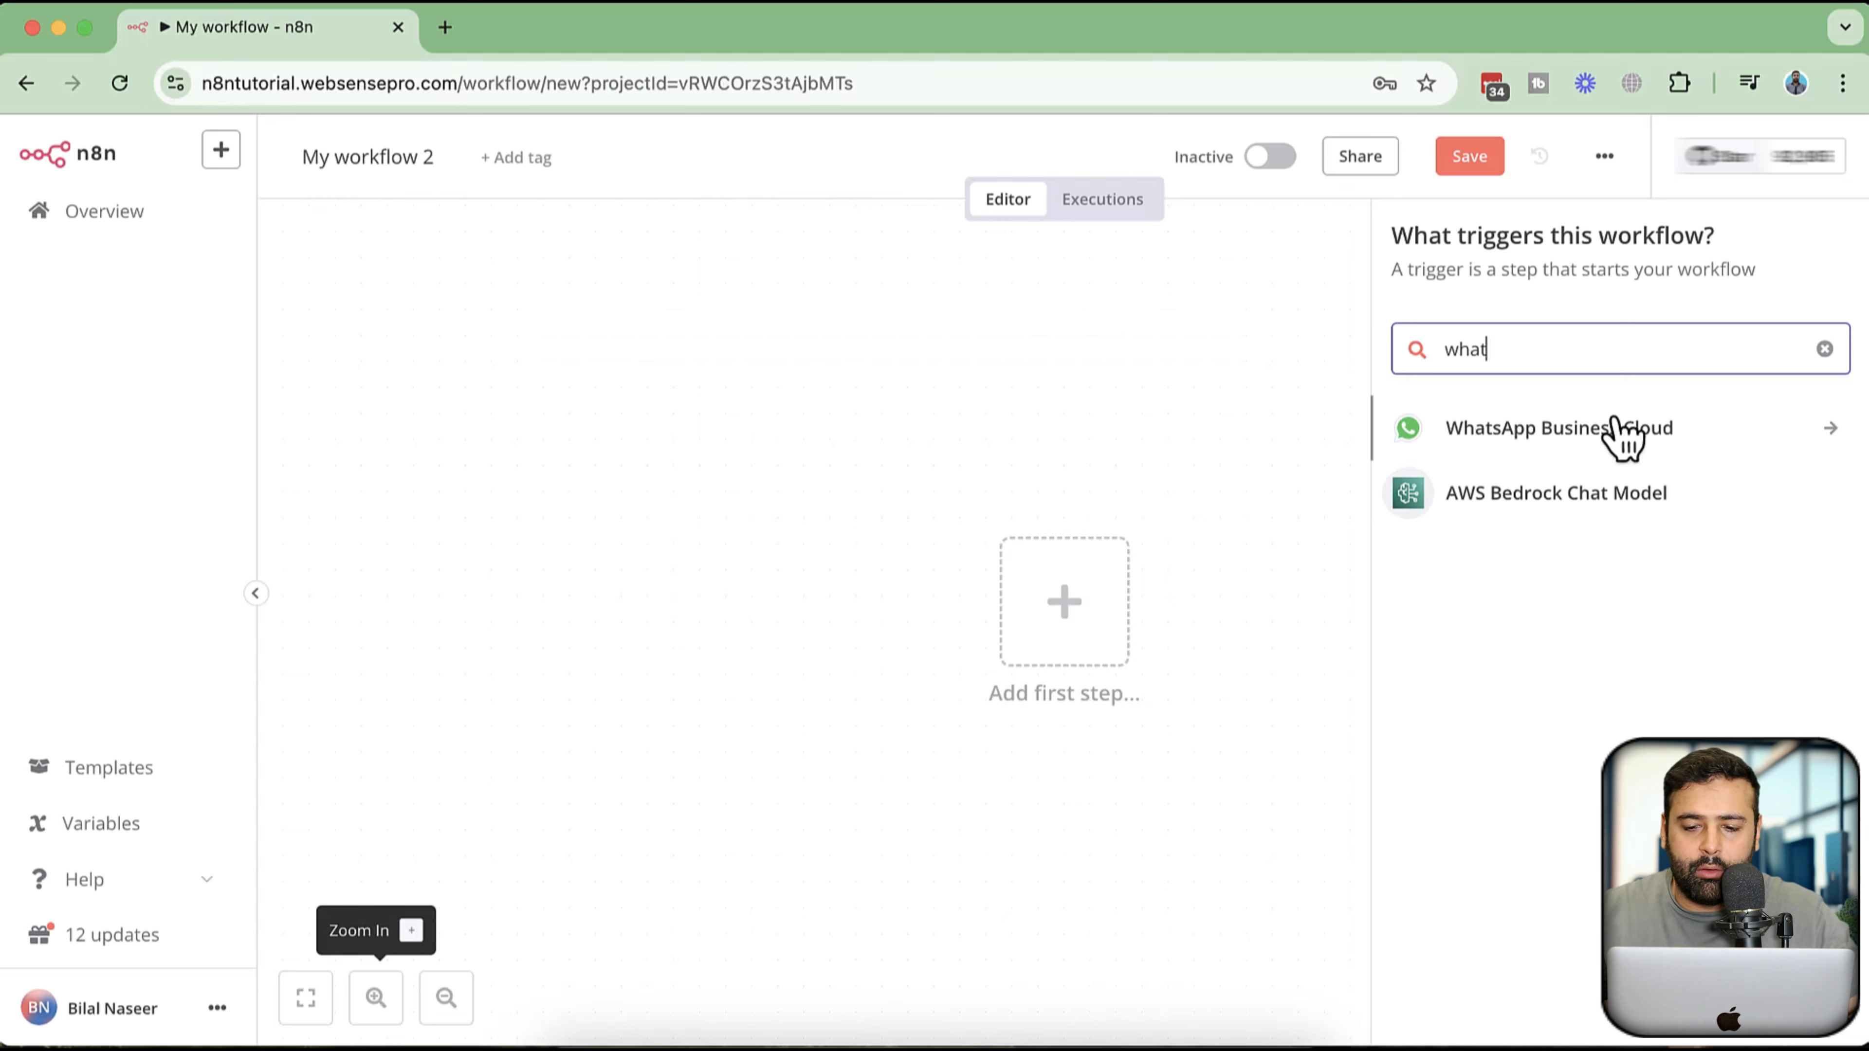
left_click(1588, 446)
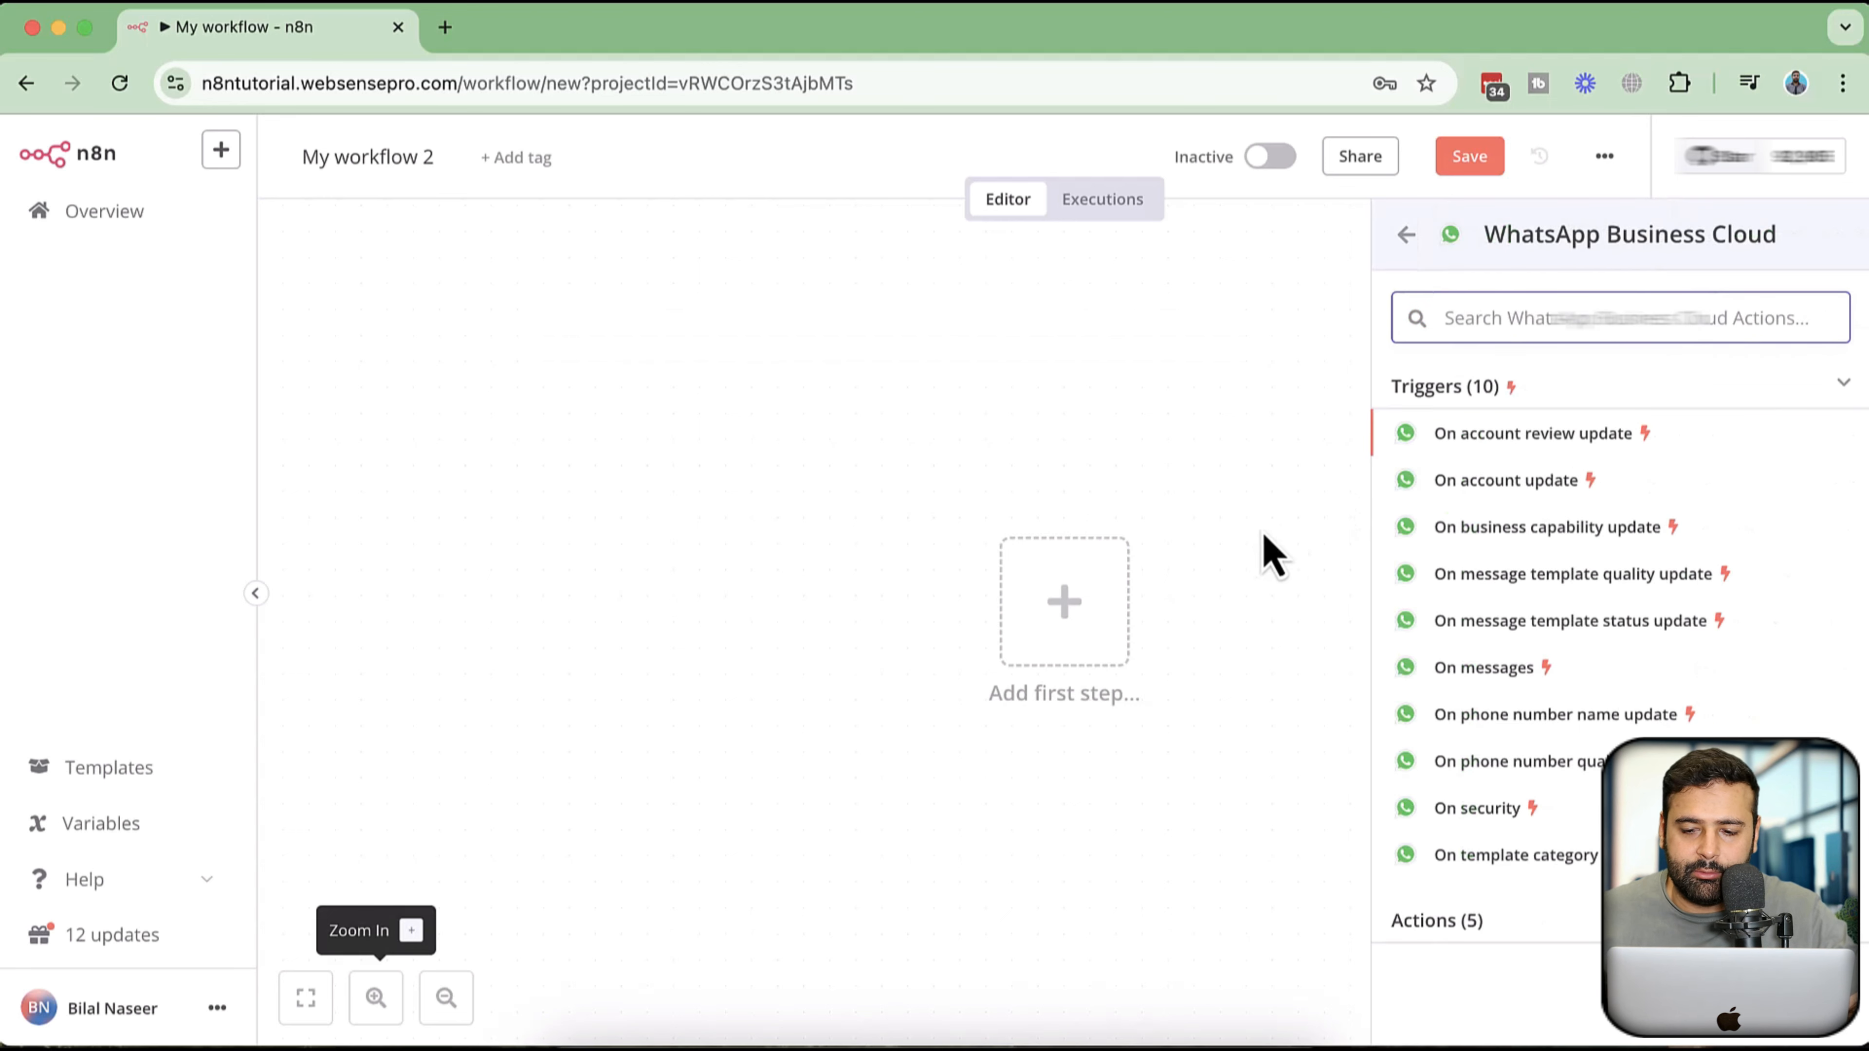
scroll(1807, 505, "down", 1)
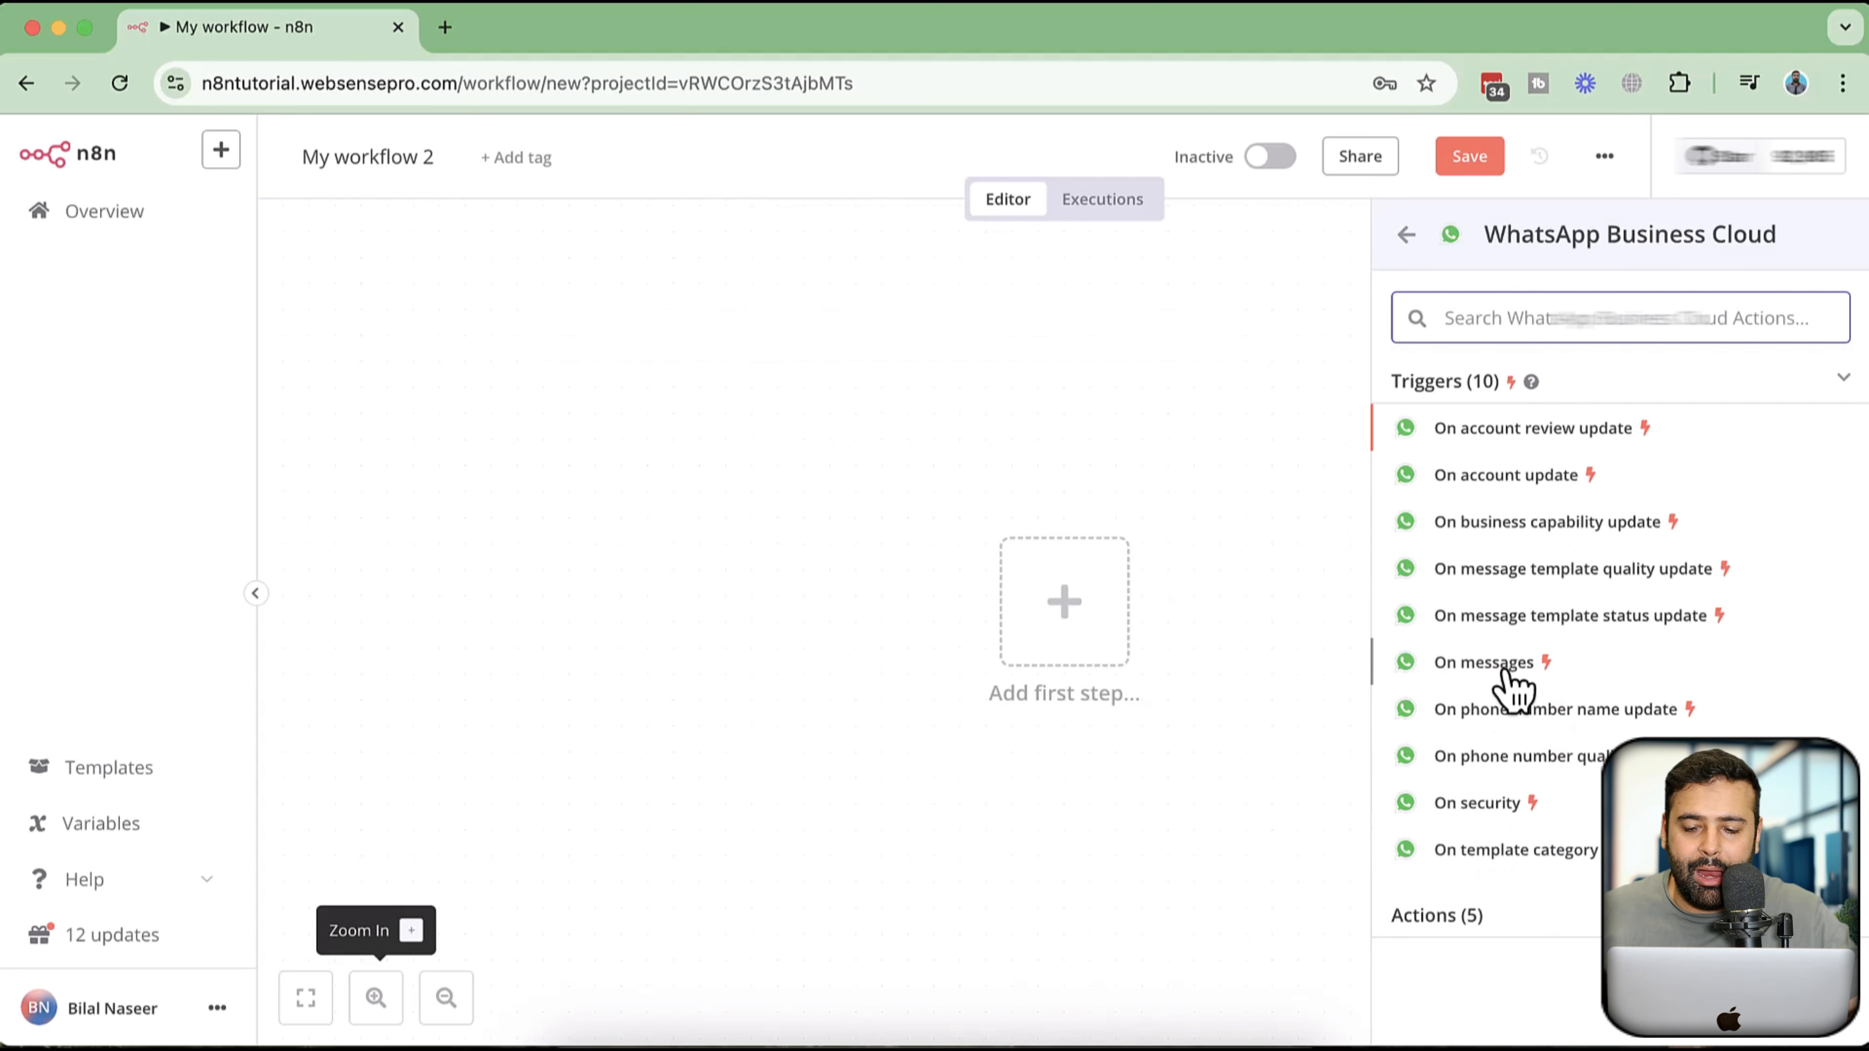
left_click(1505, 672)
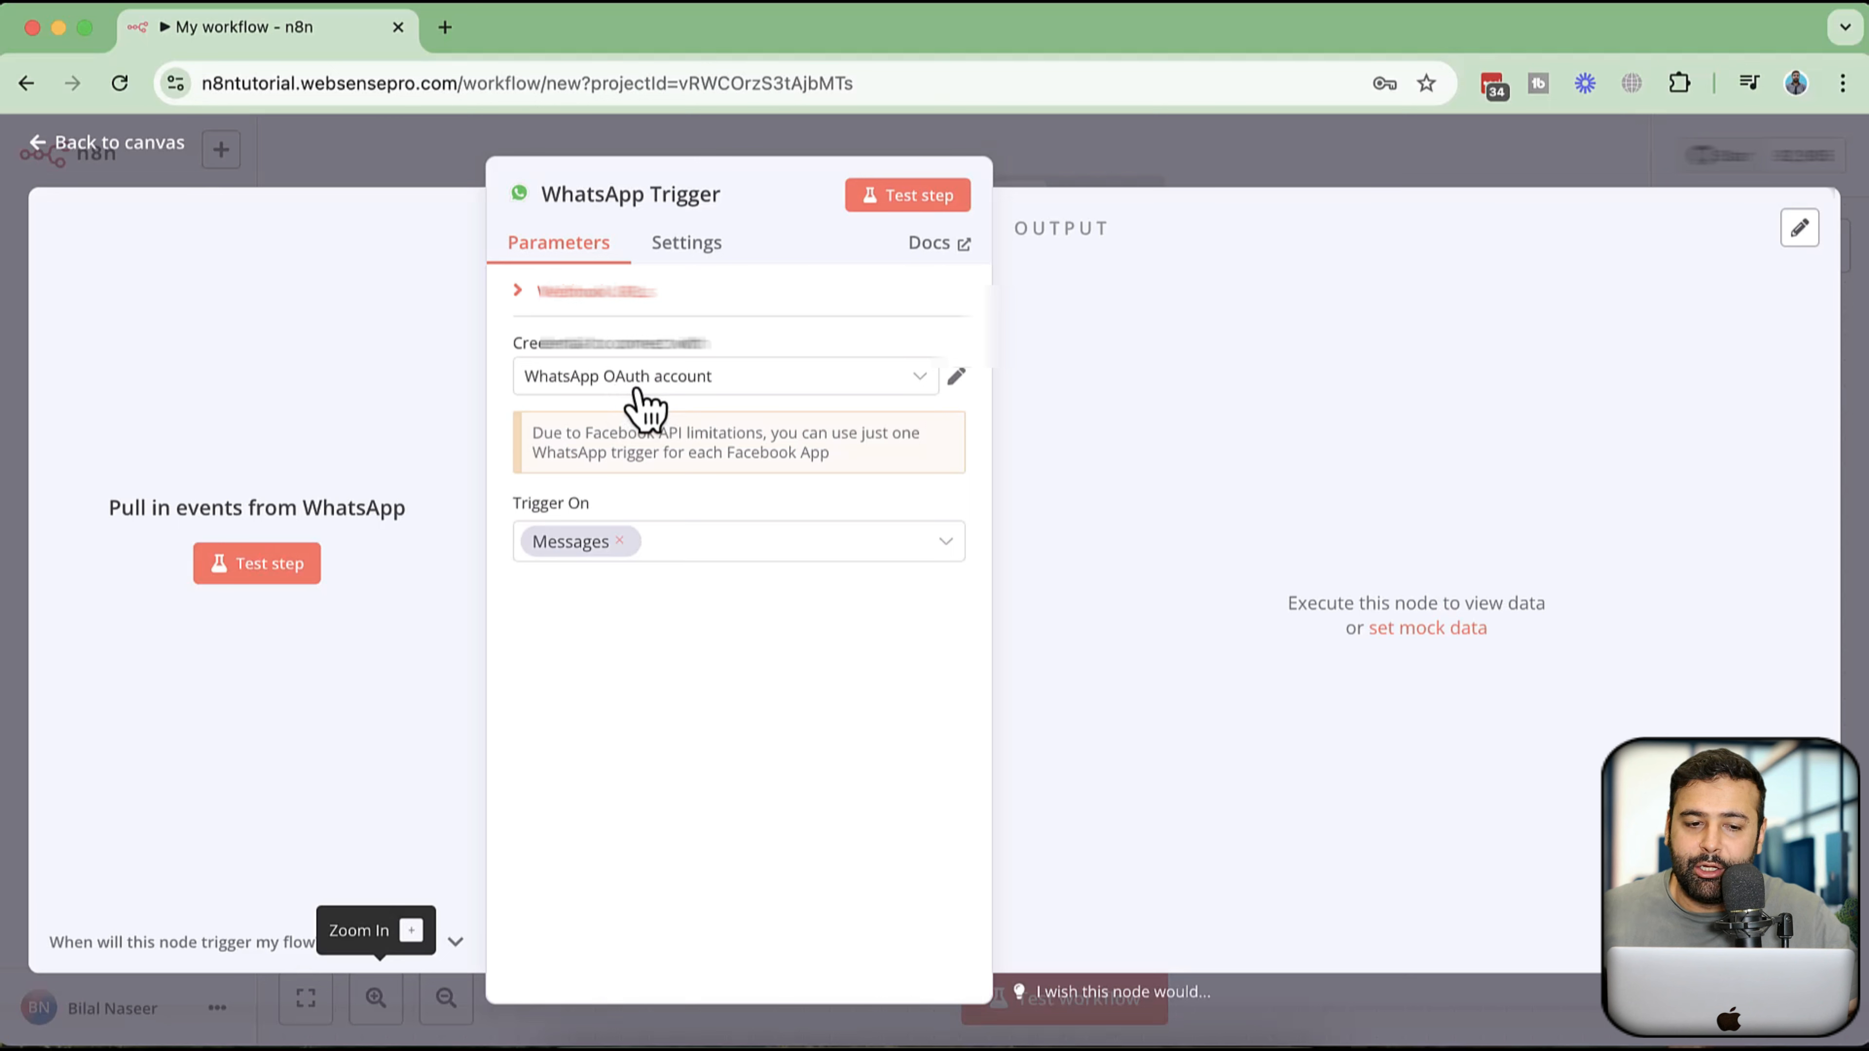
- Start a new WhatsApp OAuth credential for the trigger and check its required Client ID and Client Secret fields
left_click(676, 389)
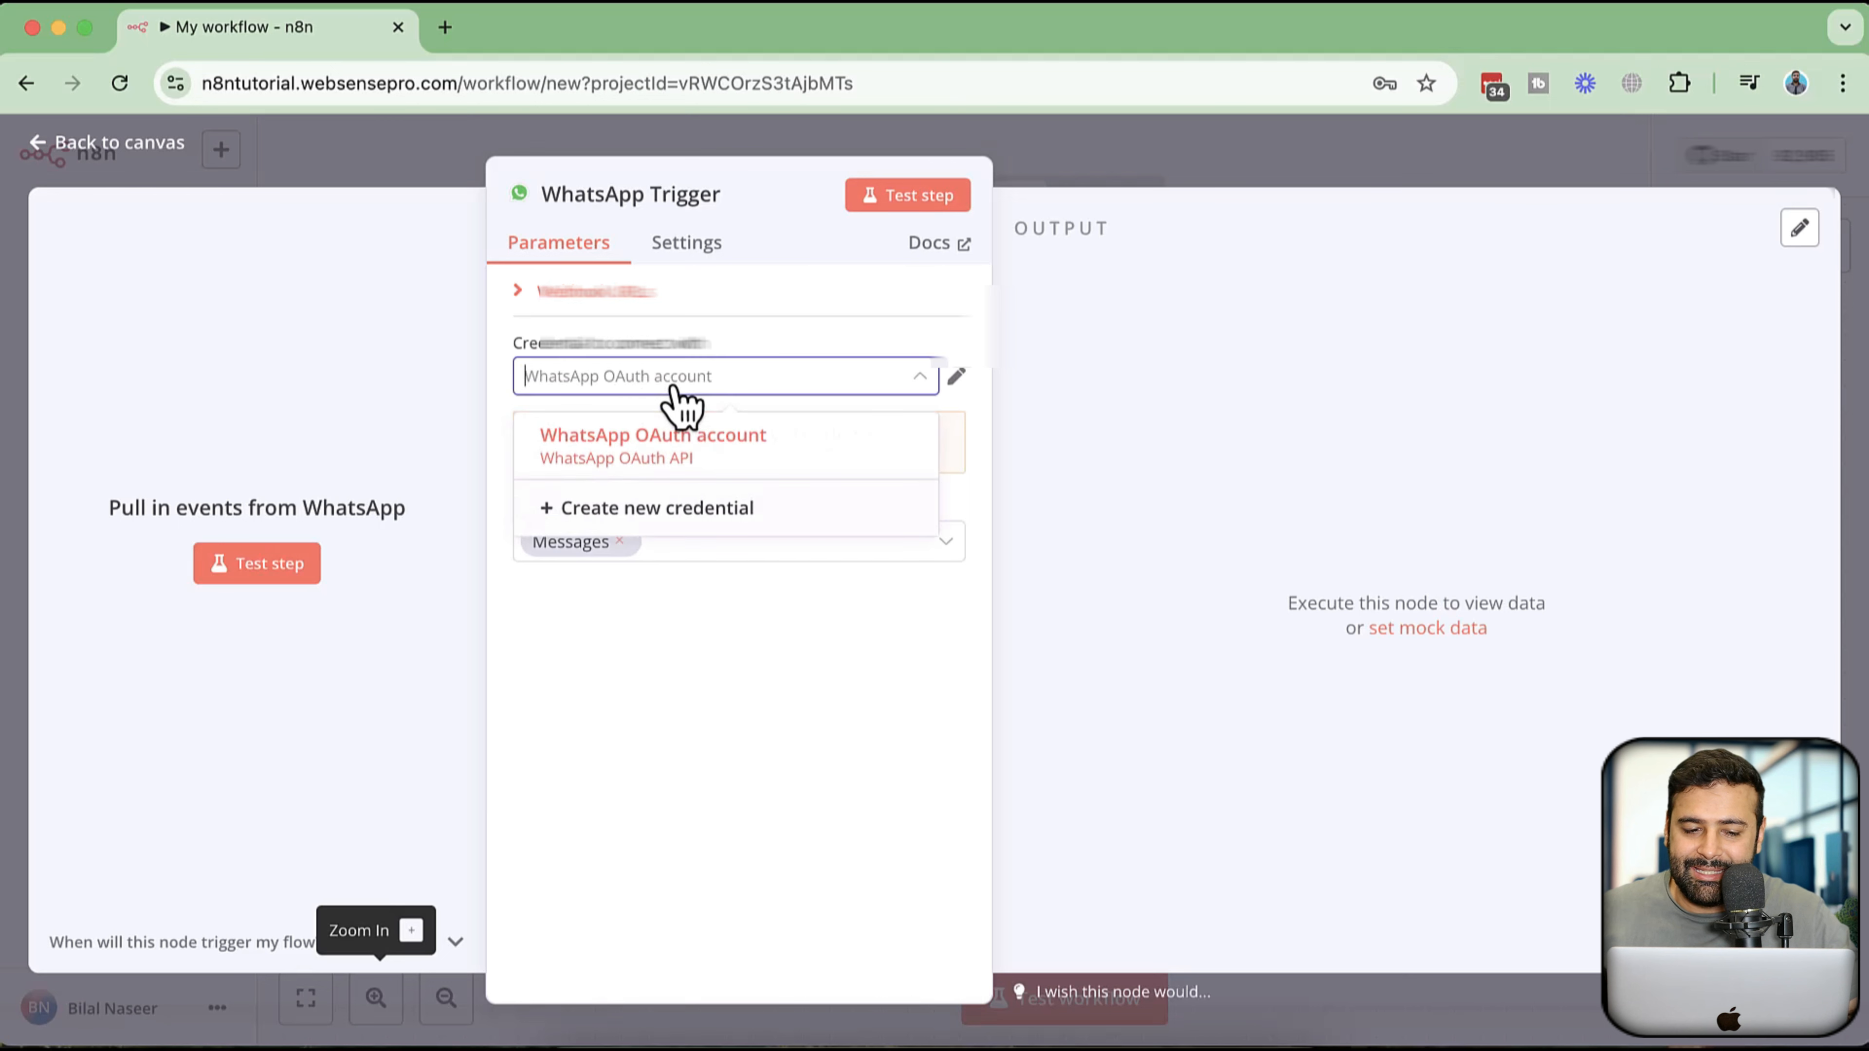
left_click(755, 525)
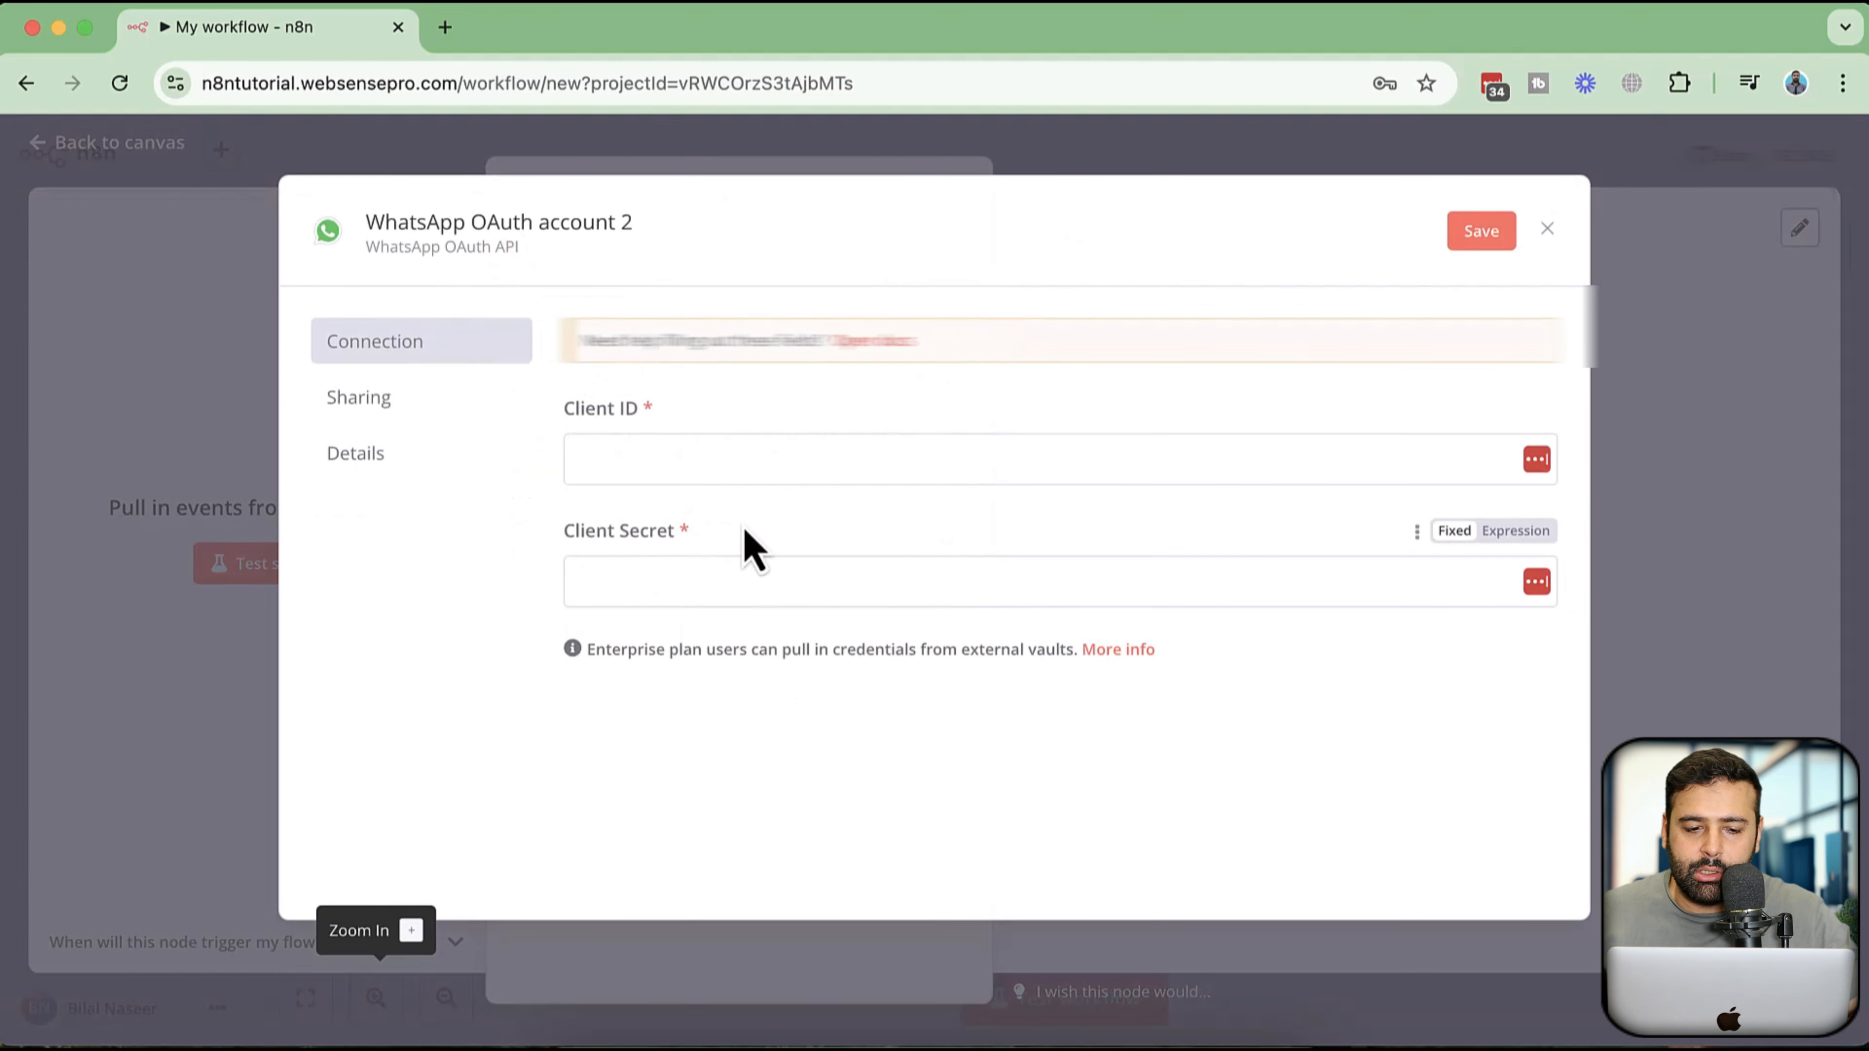
left_click_drag(561, 421, 684, 442)
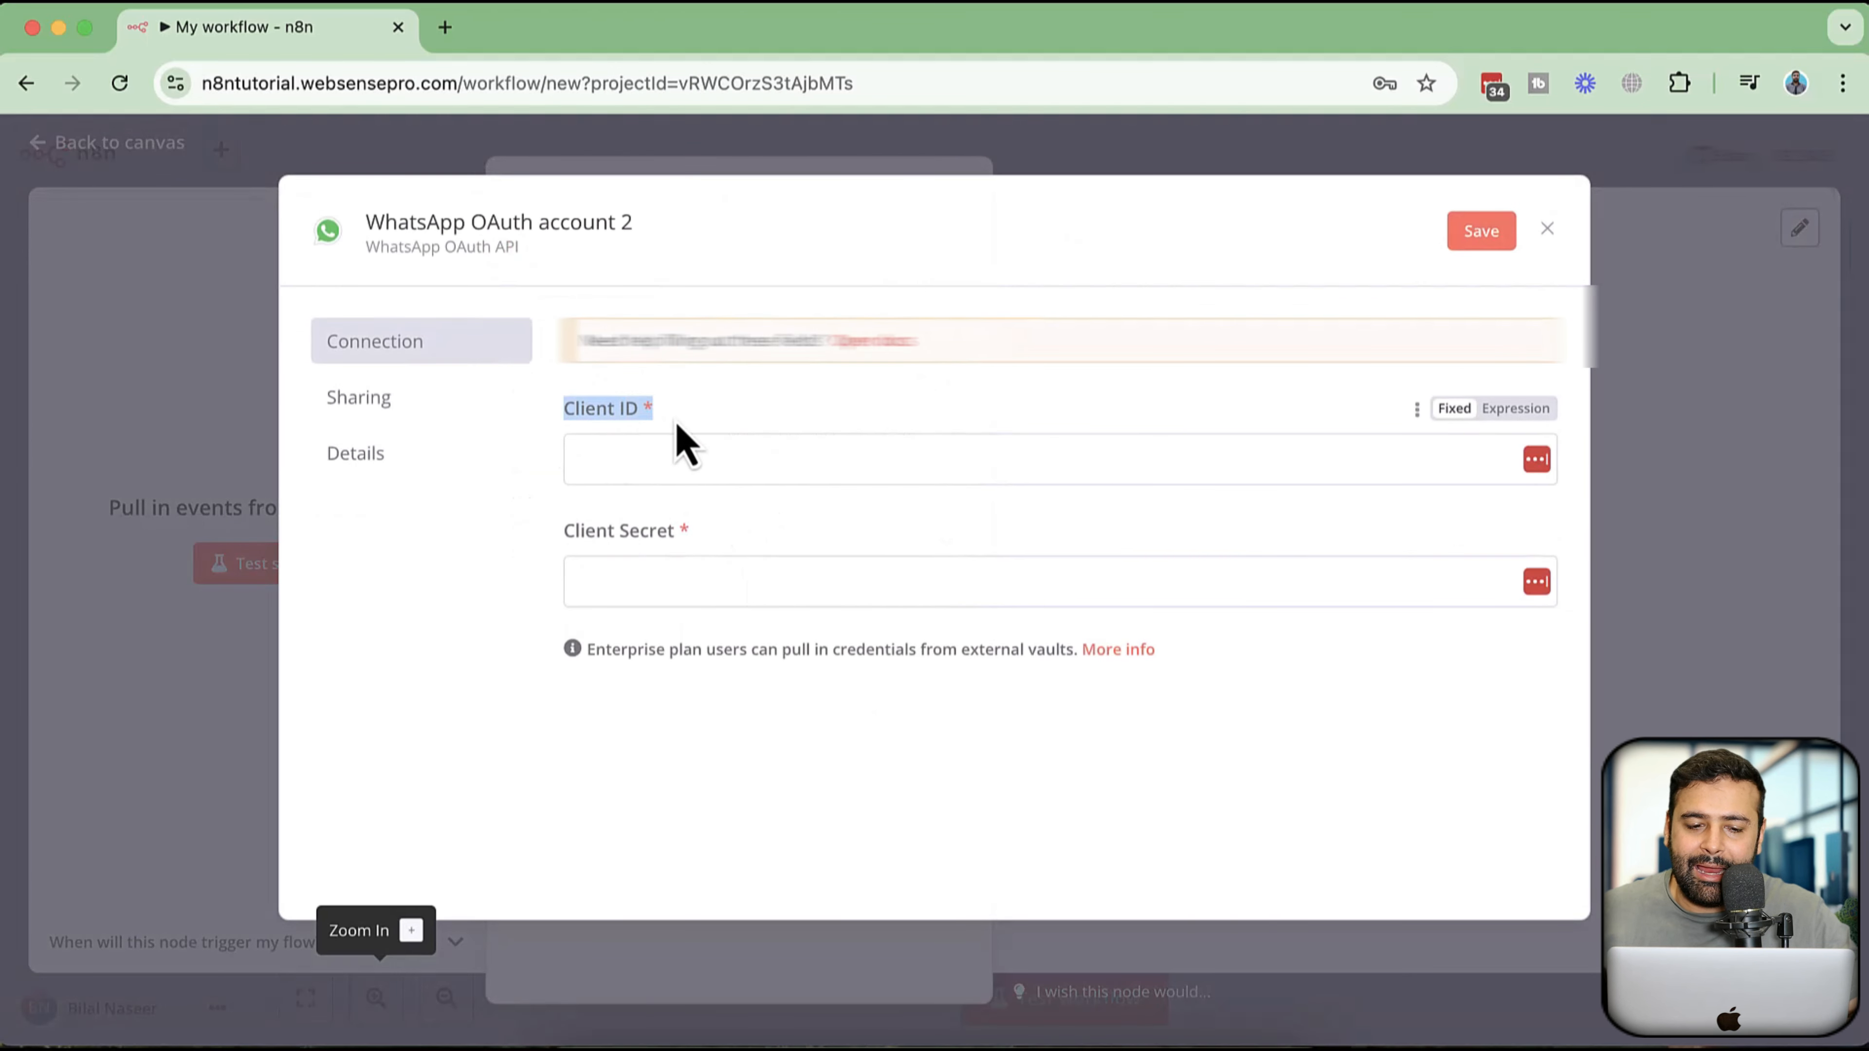
left_click_drag(563, 533, 774, 556)
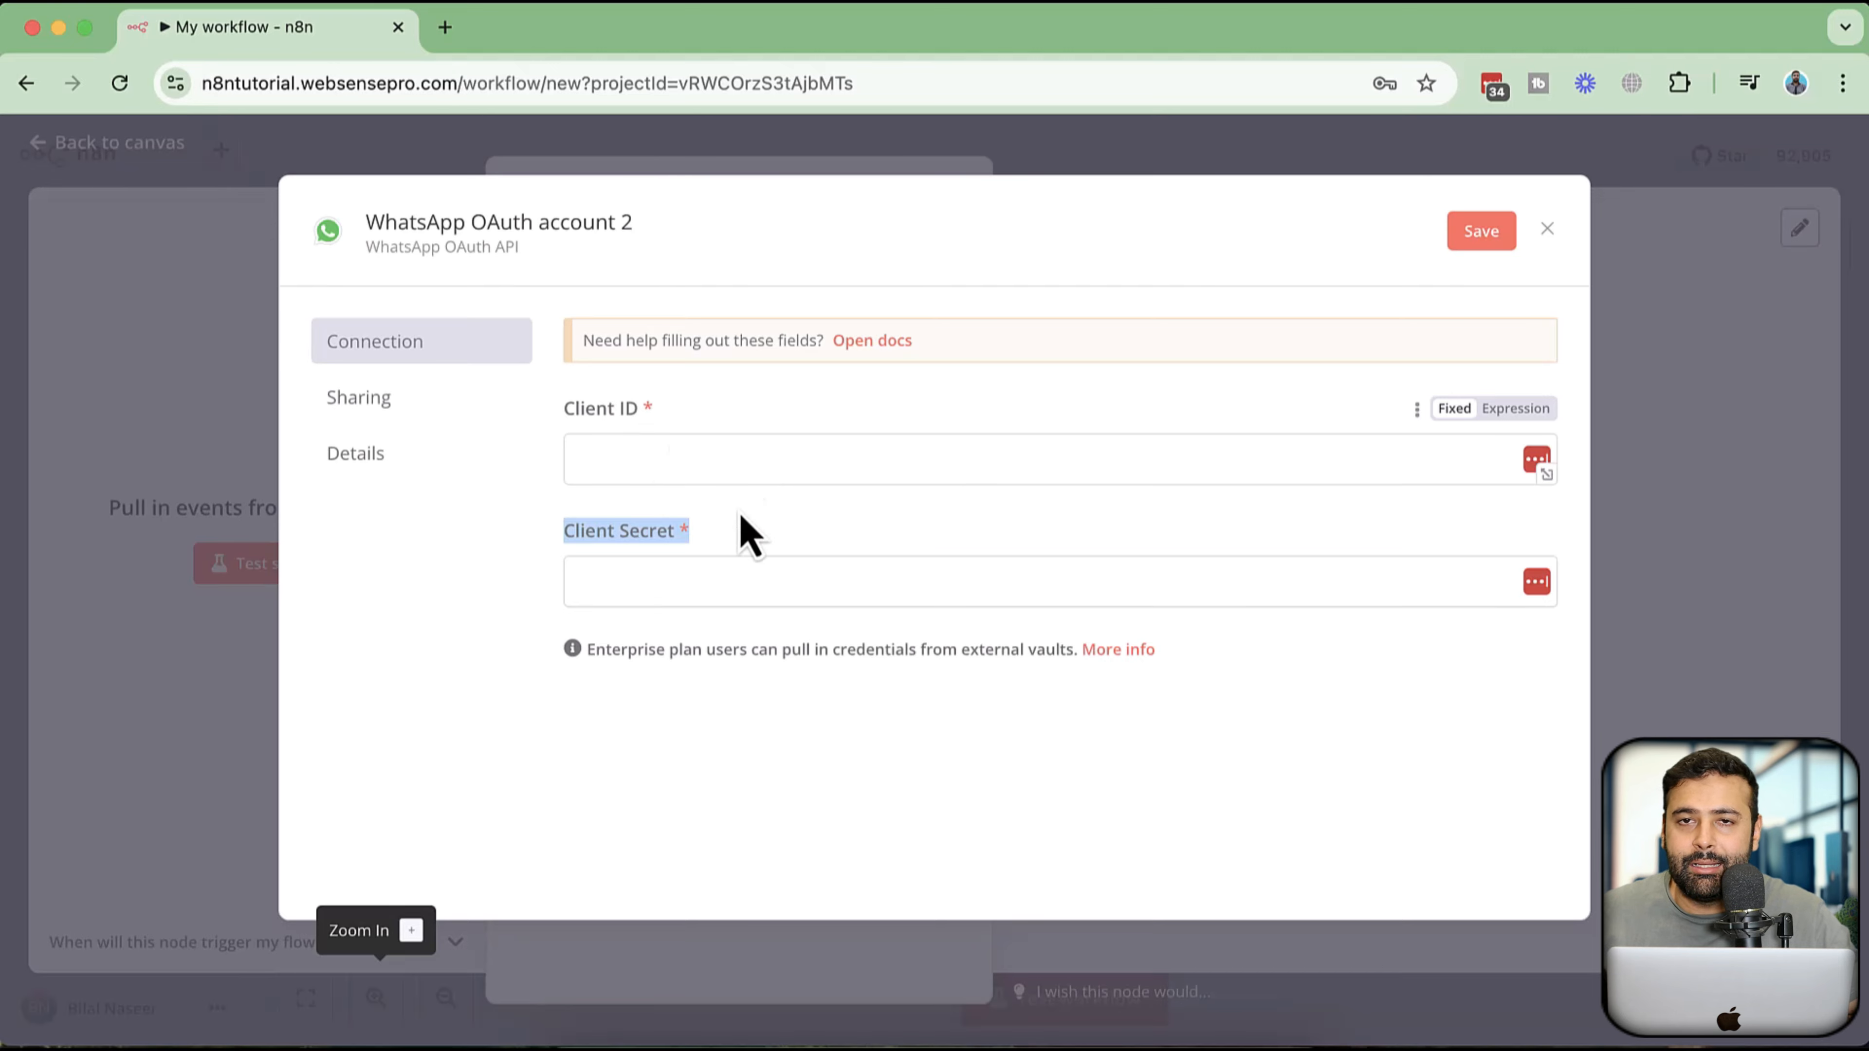
- Open Meta Business Suite in a new browser tab and go to the business portfolio's Apps settings
left_click(446, 27)
type("business")
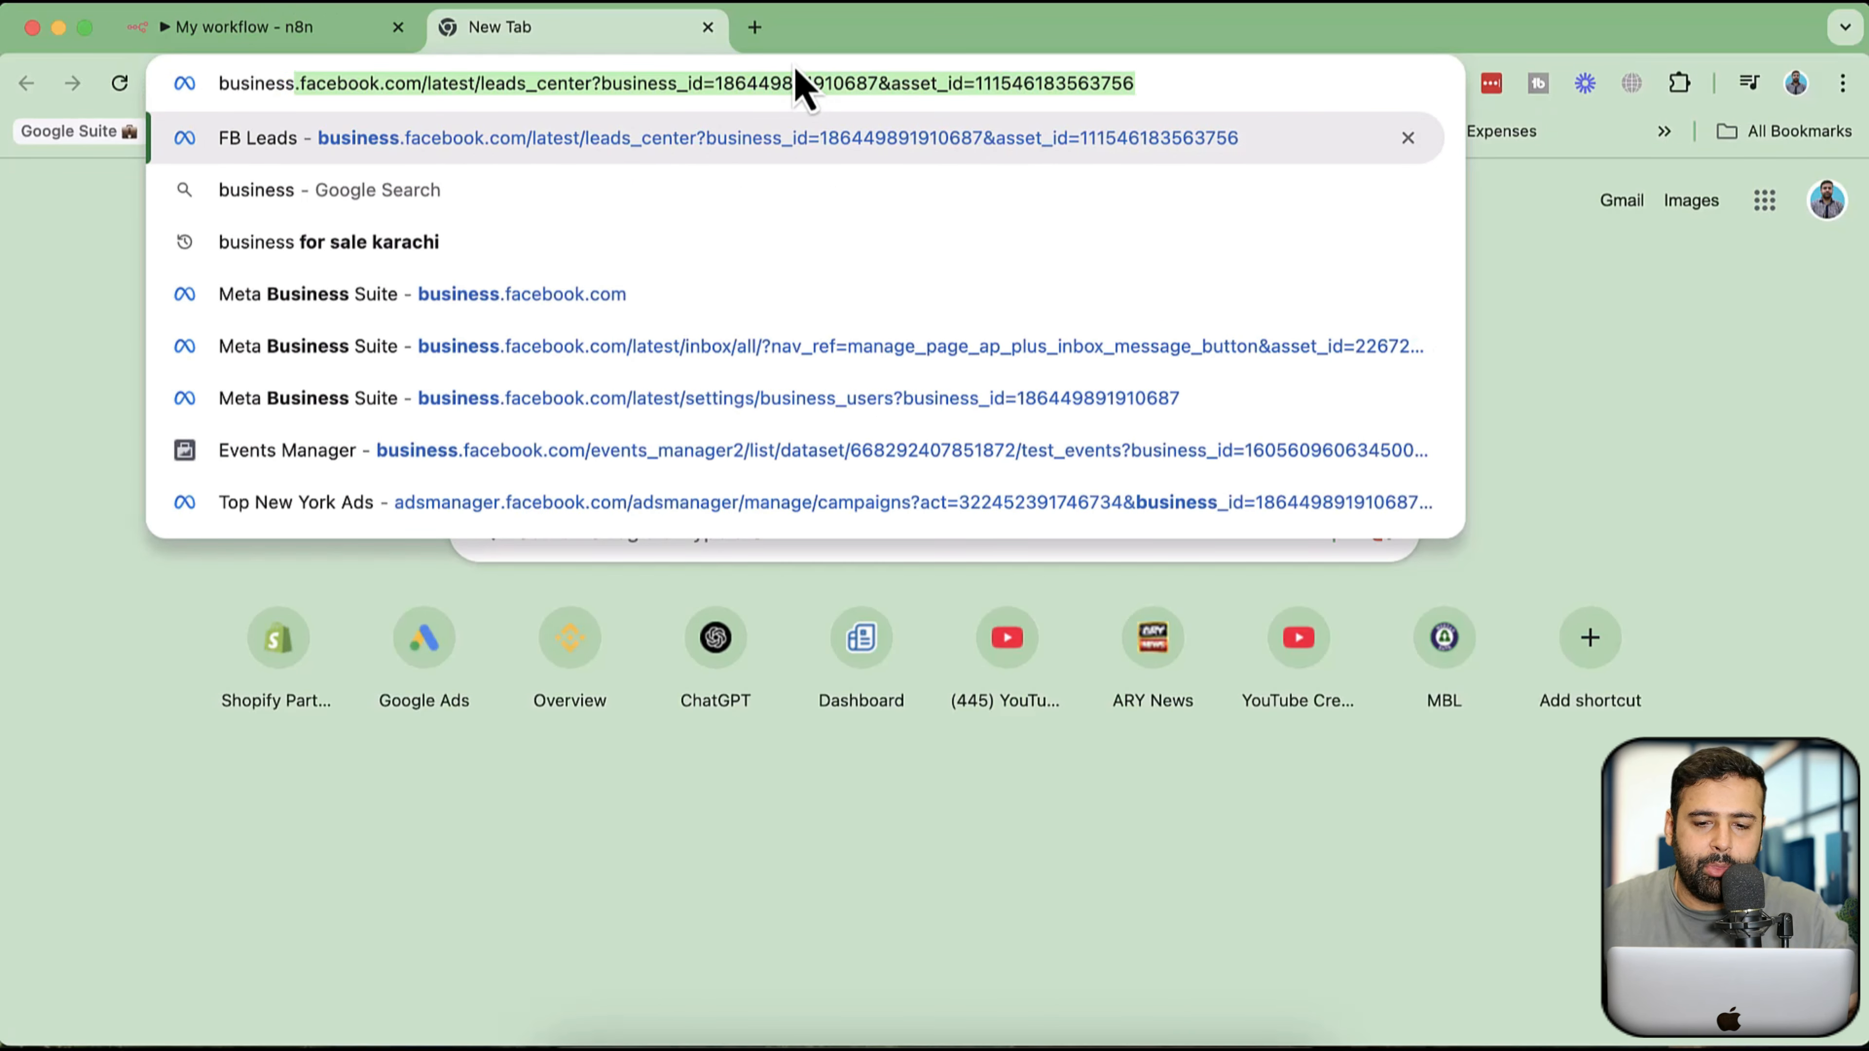
key("Return")
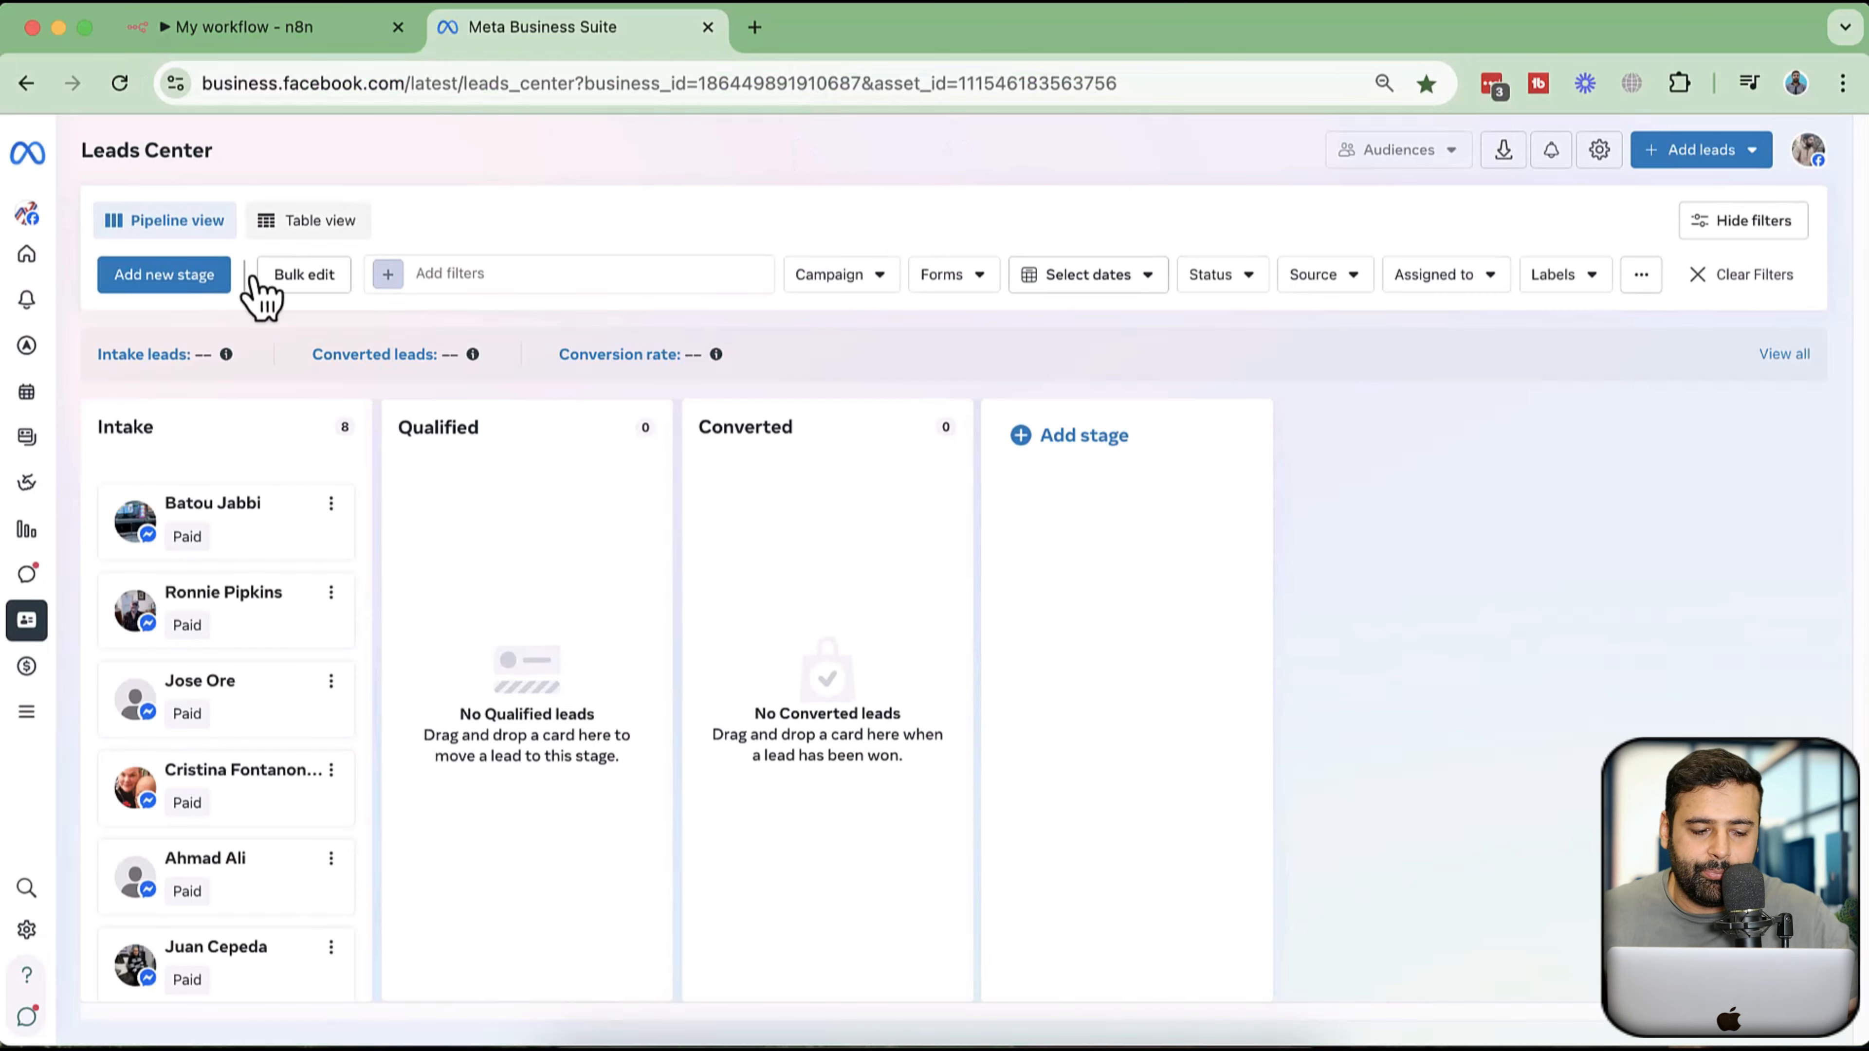
left_click(28, 933)
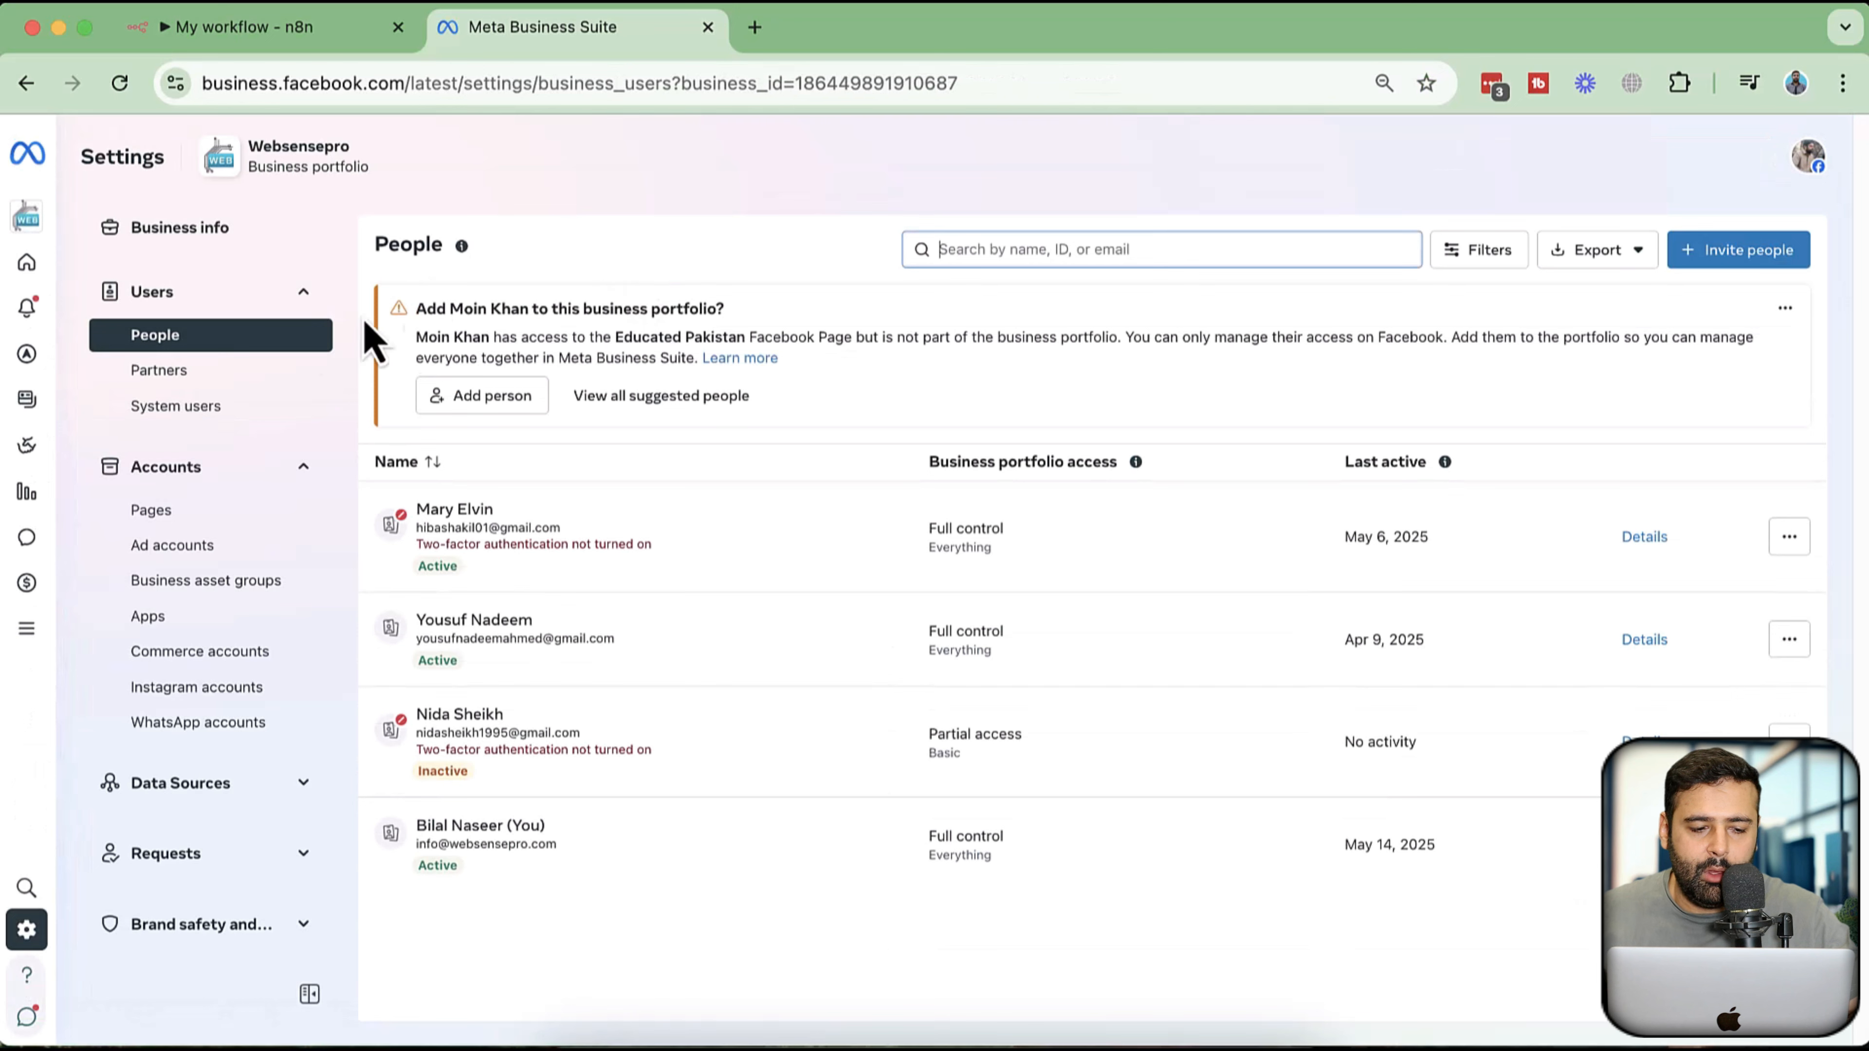
left_click(223, 620)
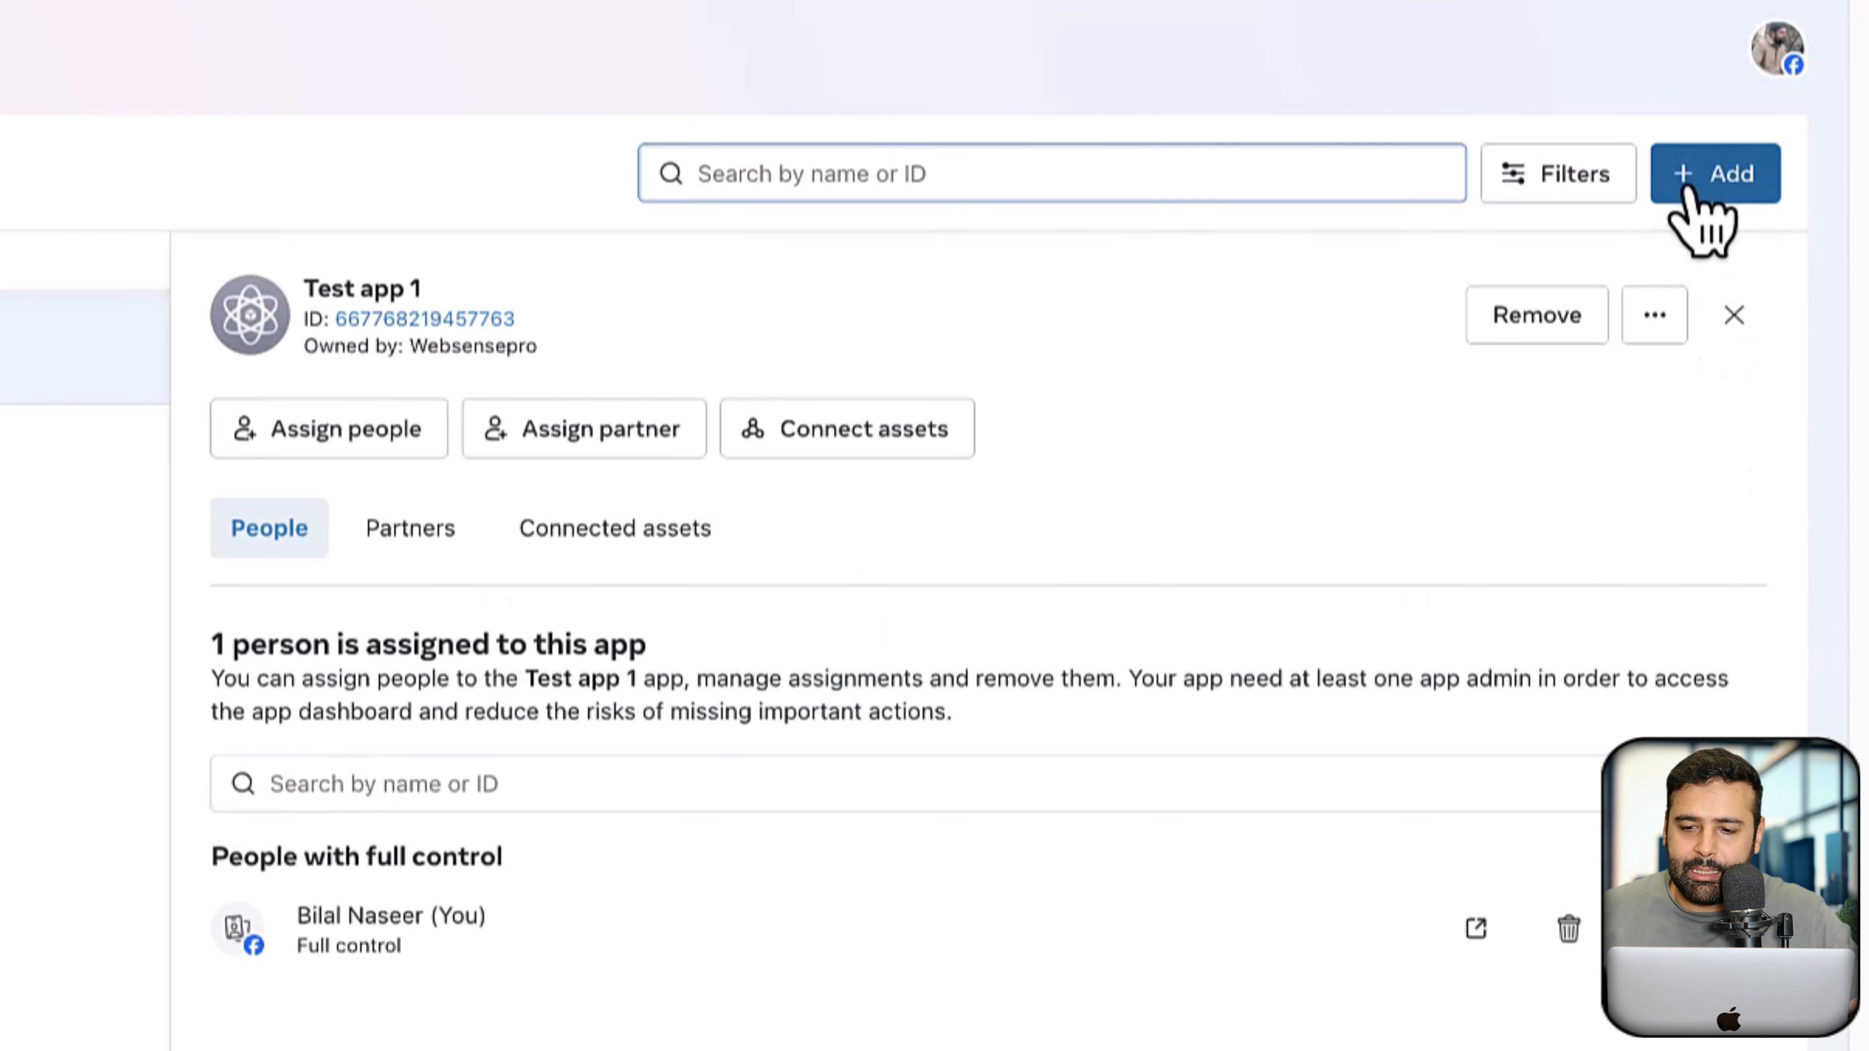
- Start creating a new app ID and try to continue with the app name "N8N Test Whatsapp Chatbot"
left_click(1687, 189)
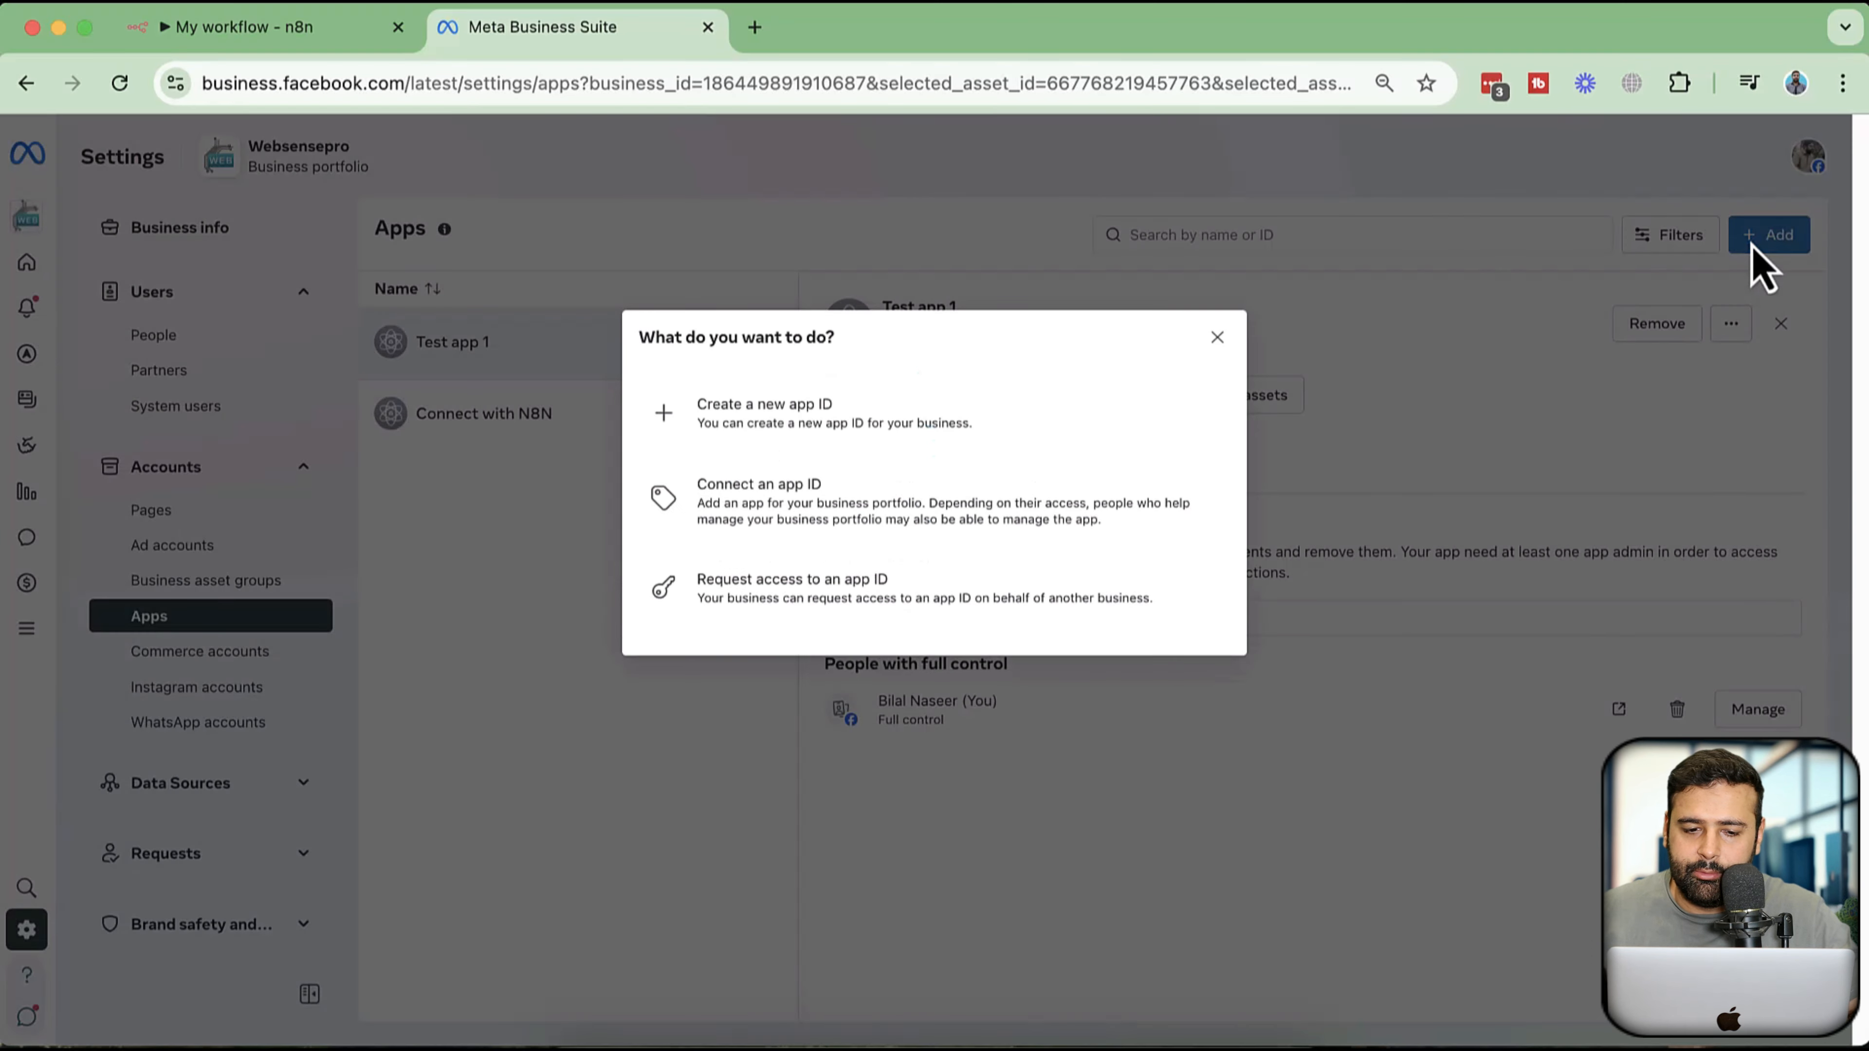
left_click(866, 434)
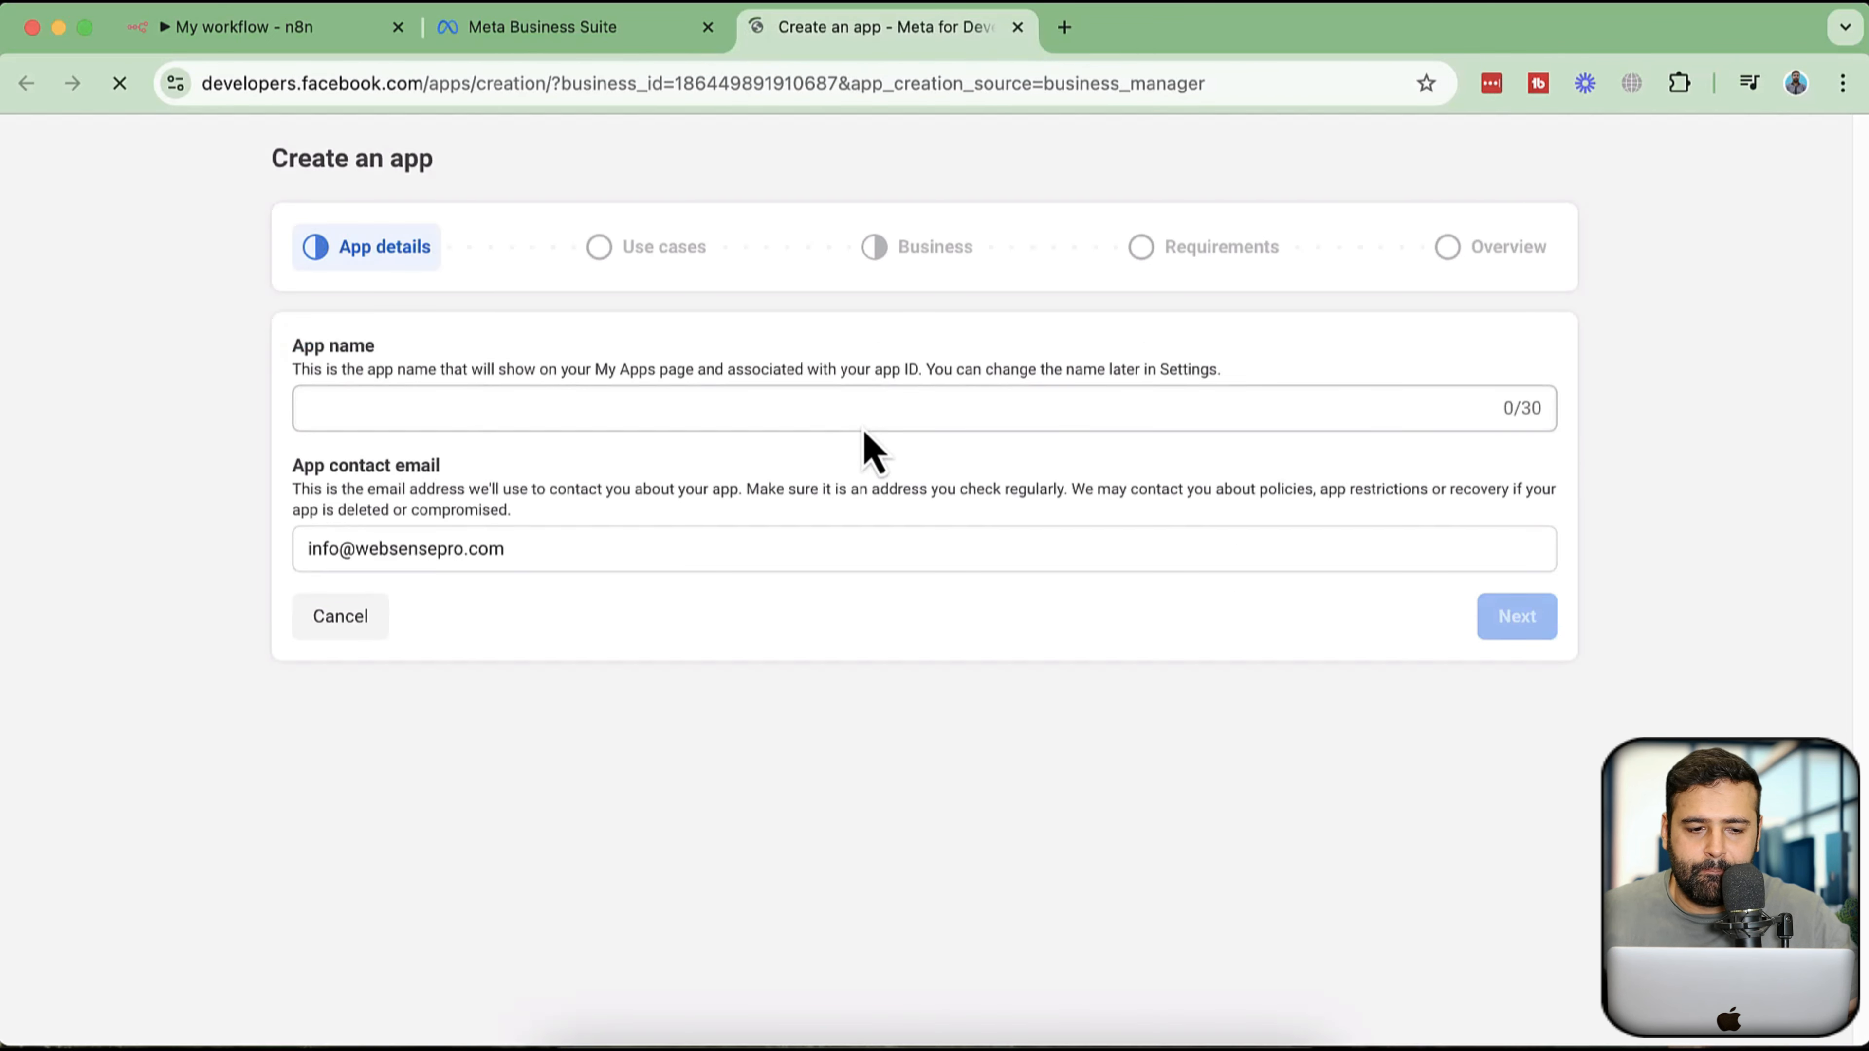
left_click(671, 419)
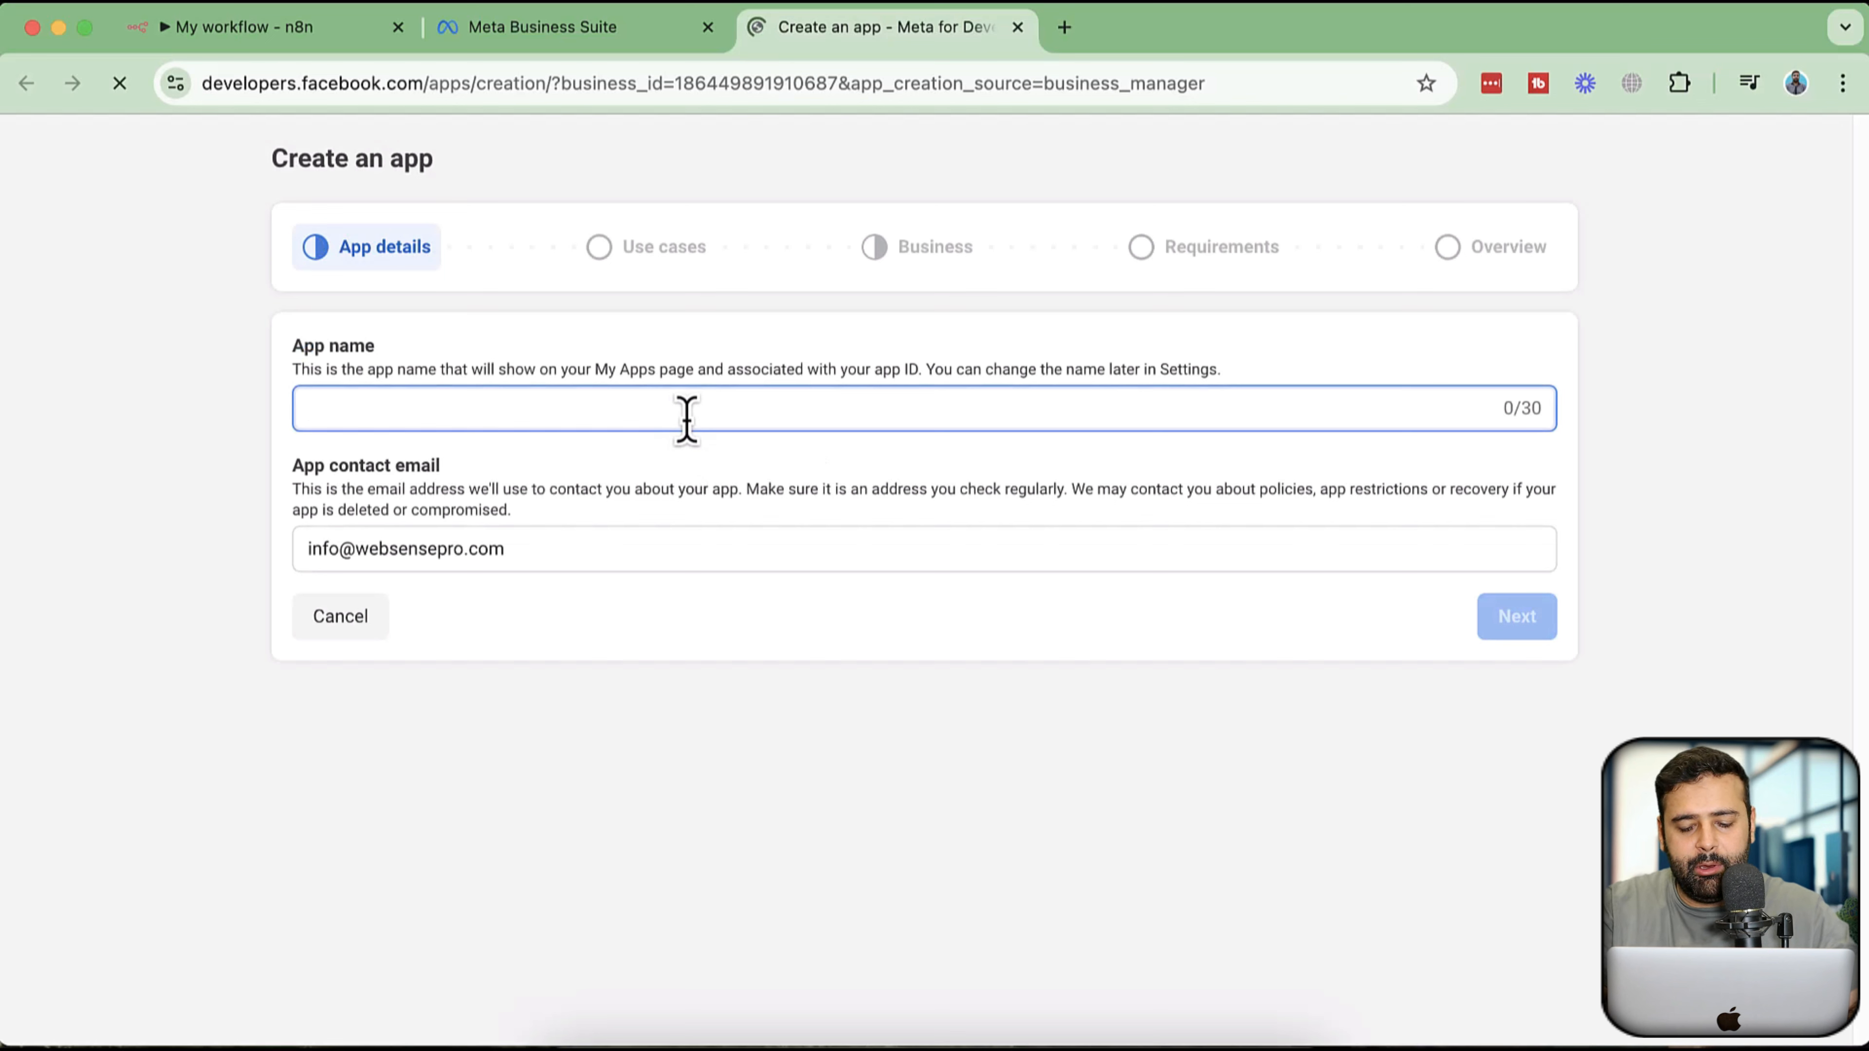
type("N8N Test Whatsapp Chatbot")
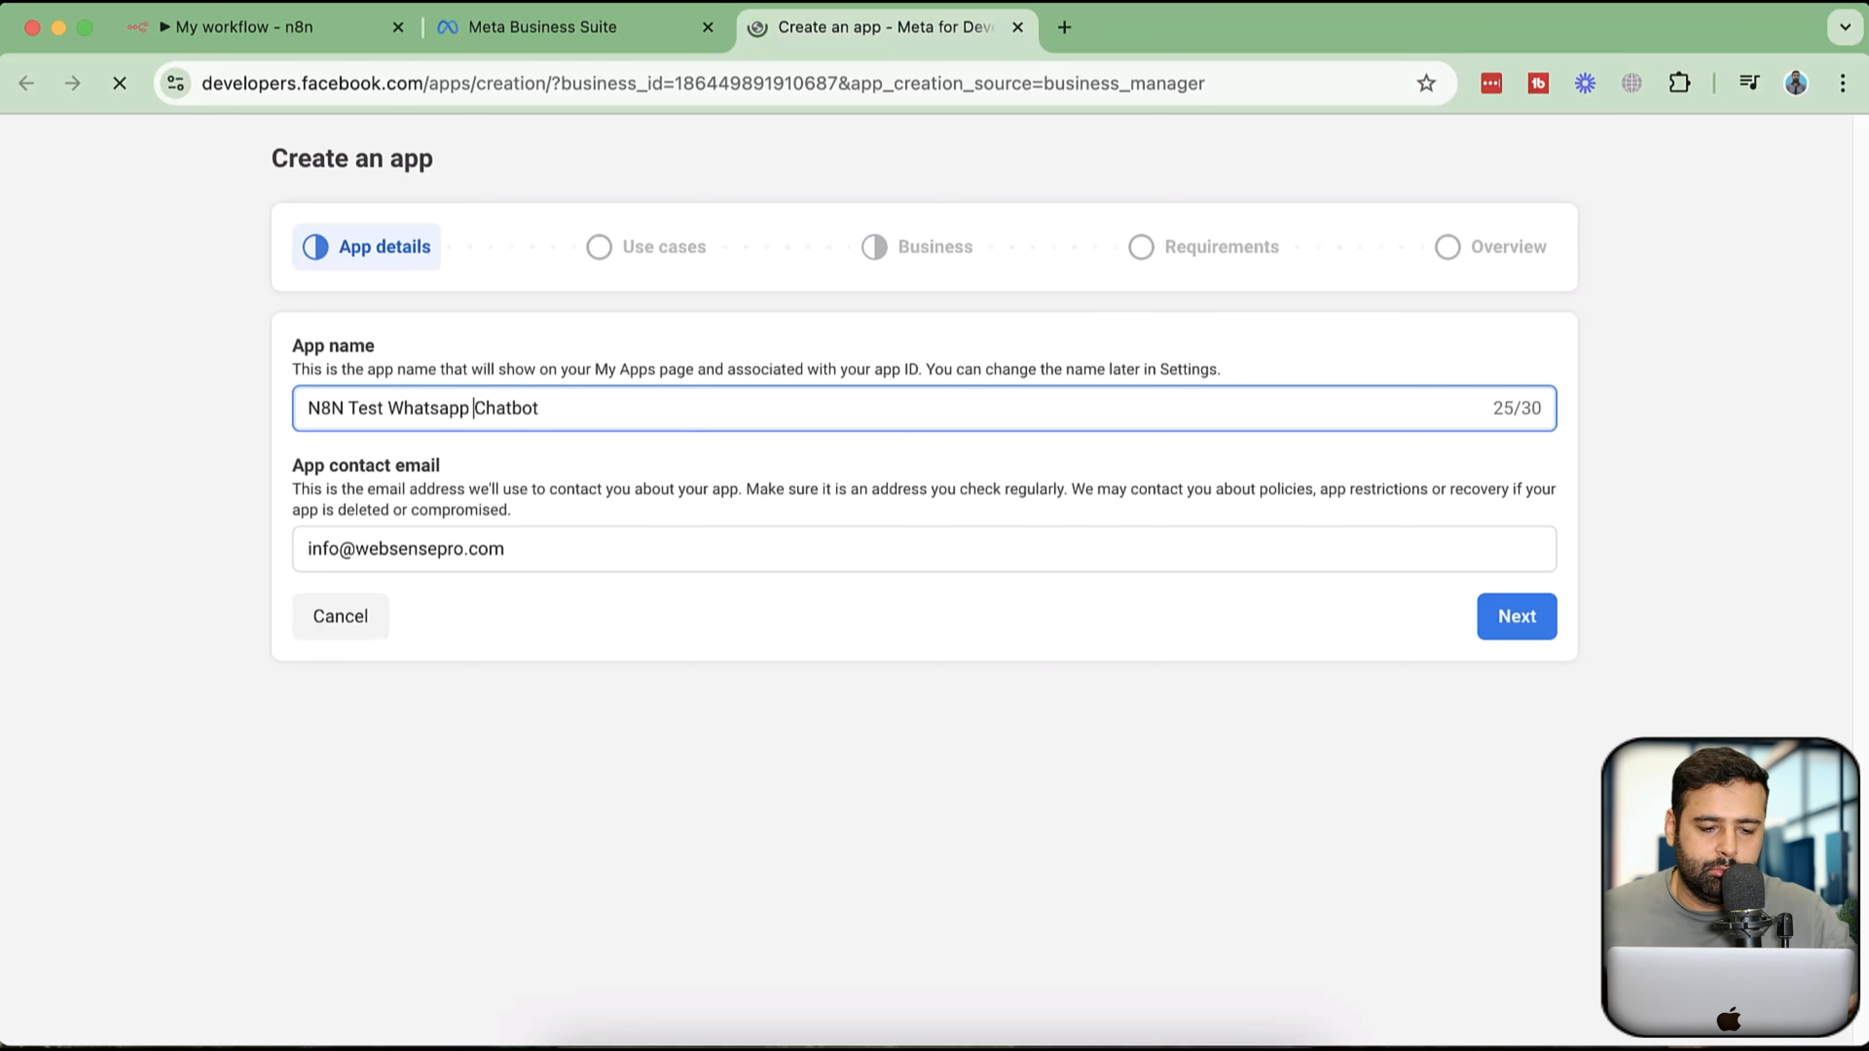
left_click(1514, 622)
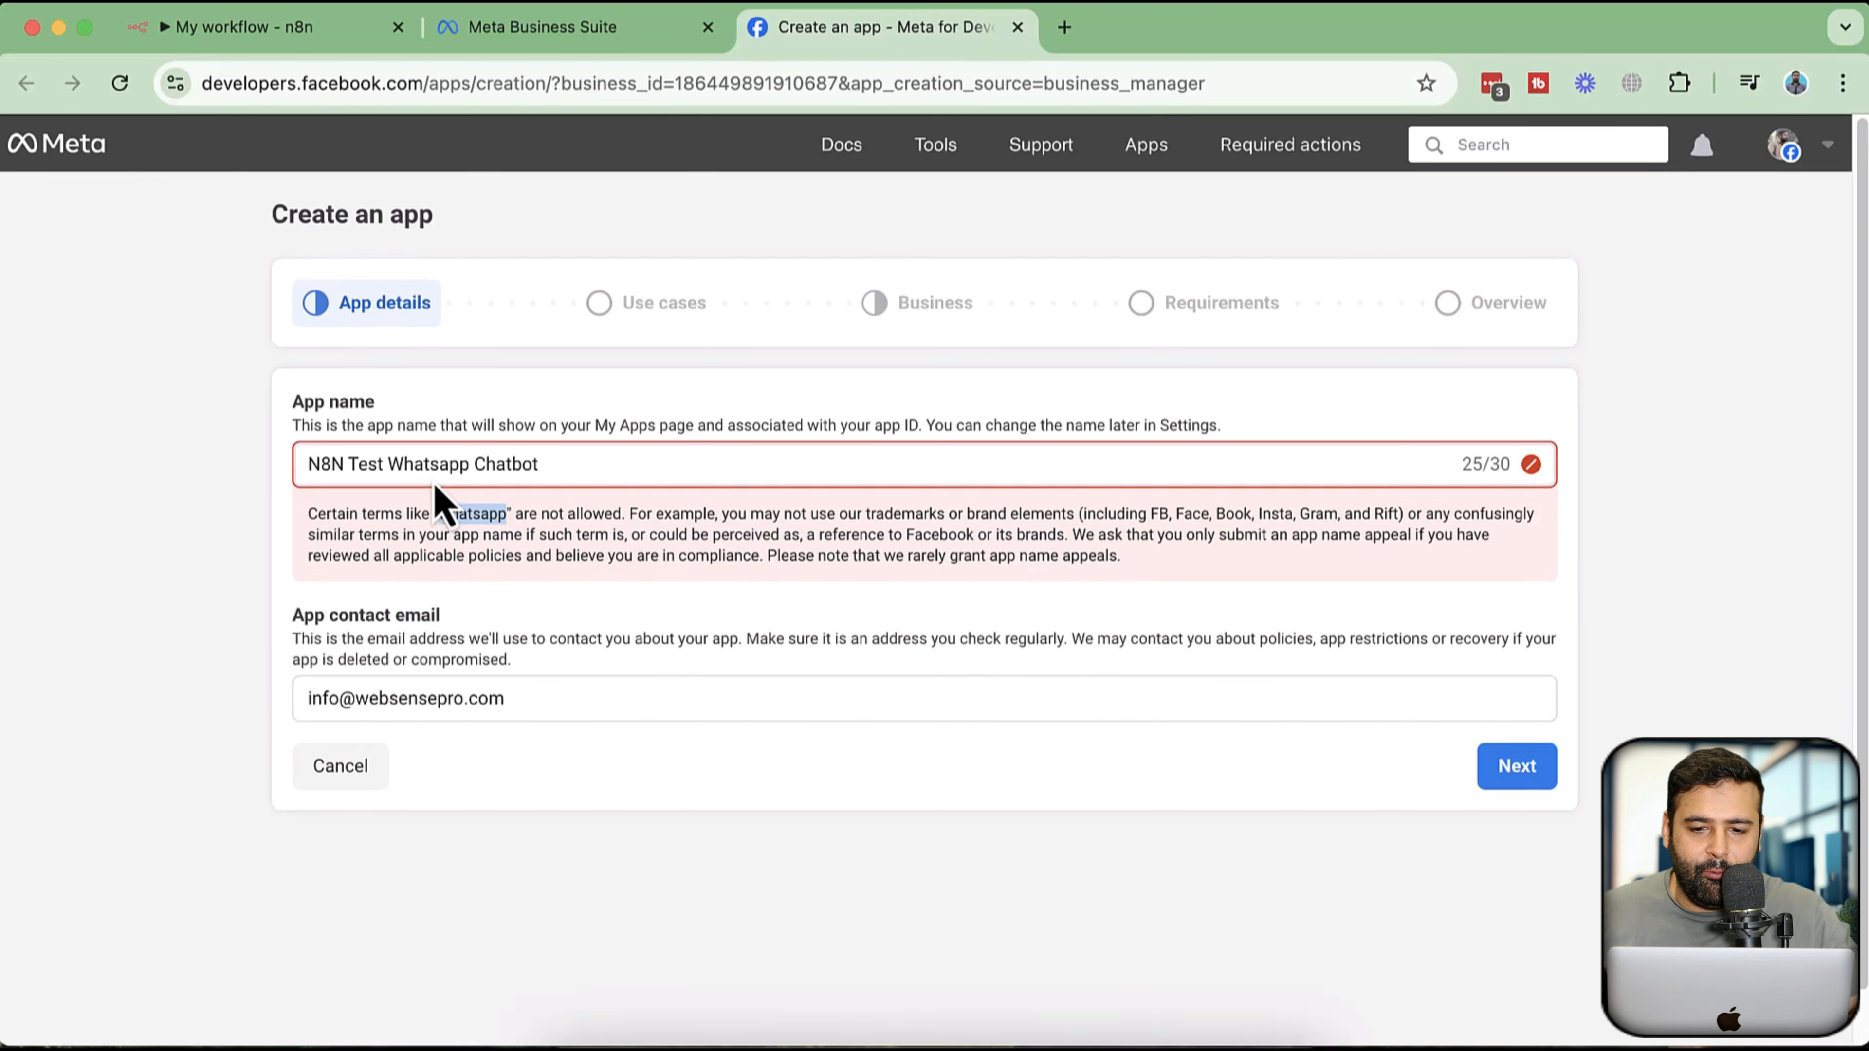
- Shorten the app name to "N8N Test Chatbot" and continue to the use cases
double_click(429, 464)
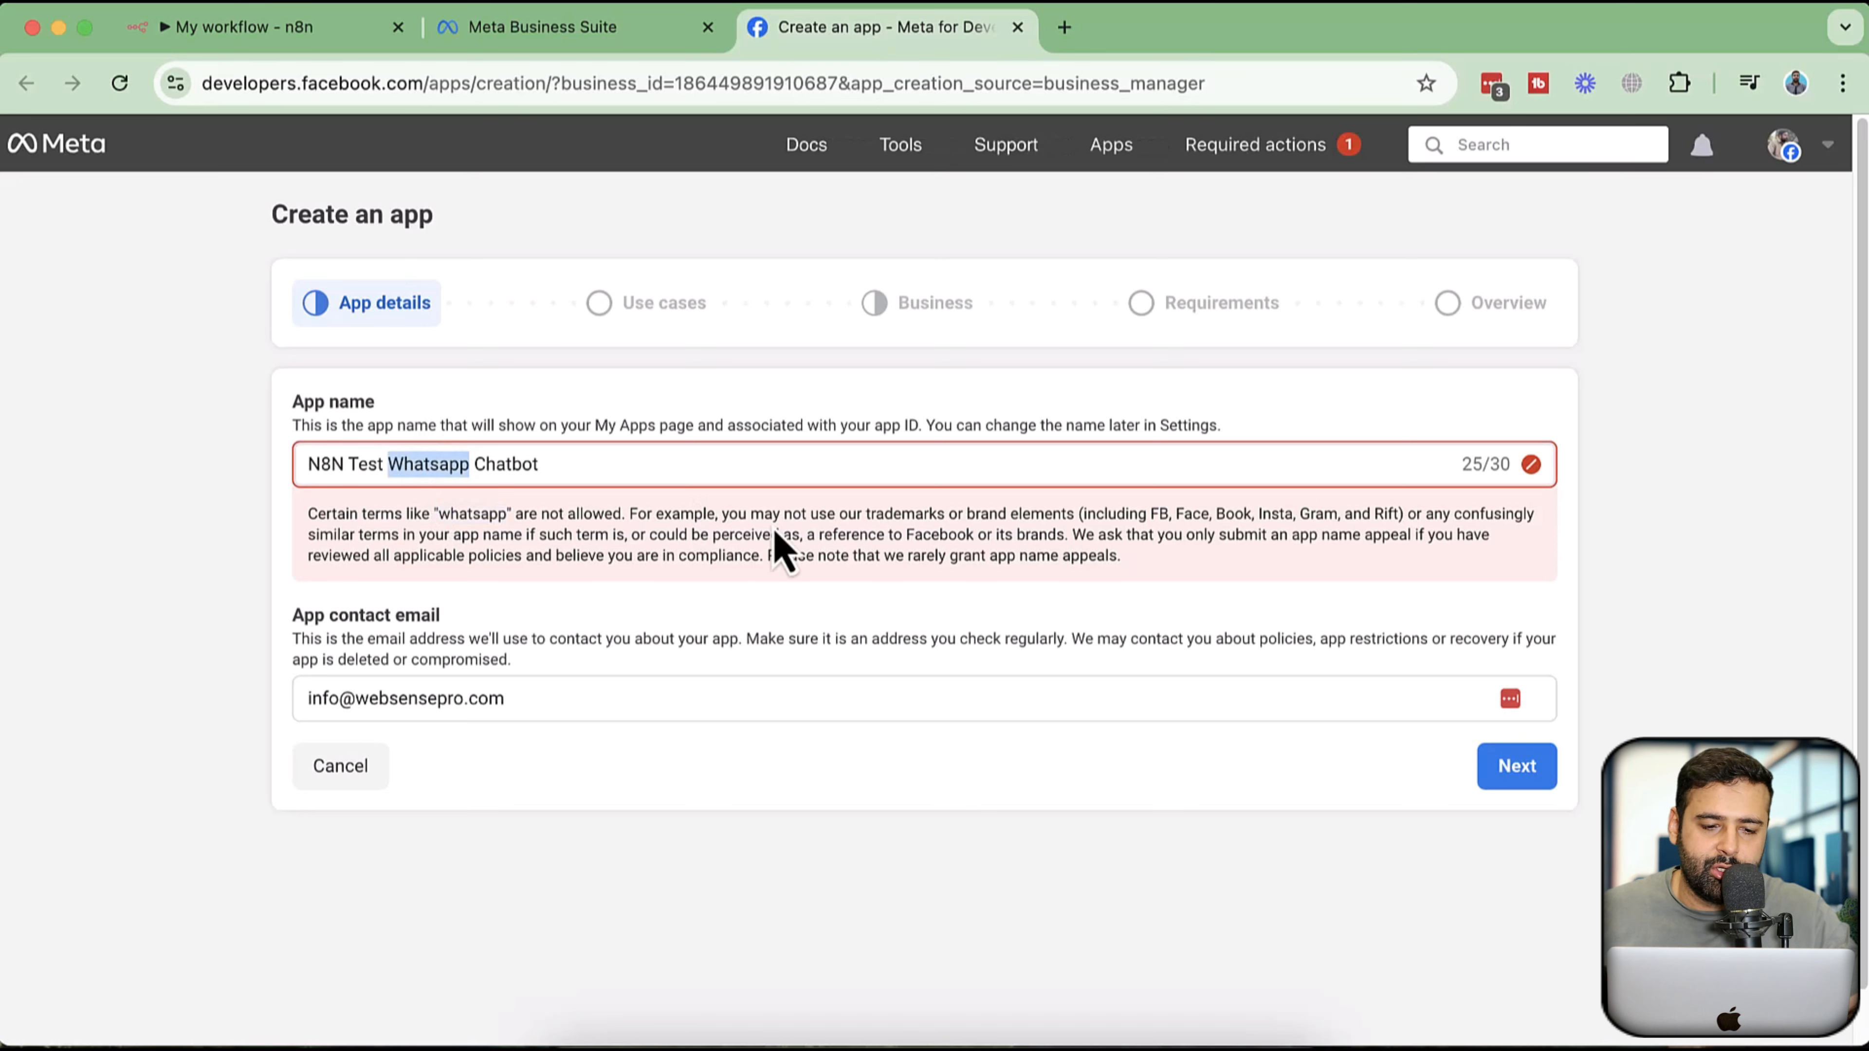
key("BackSpace")
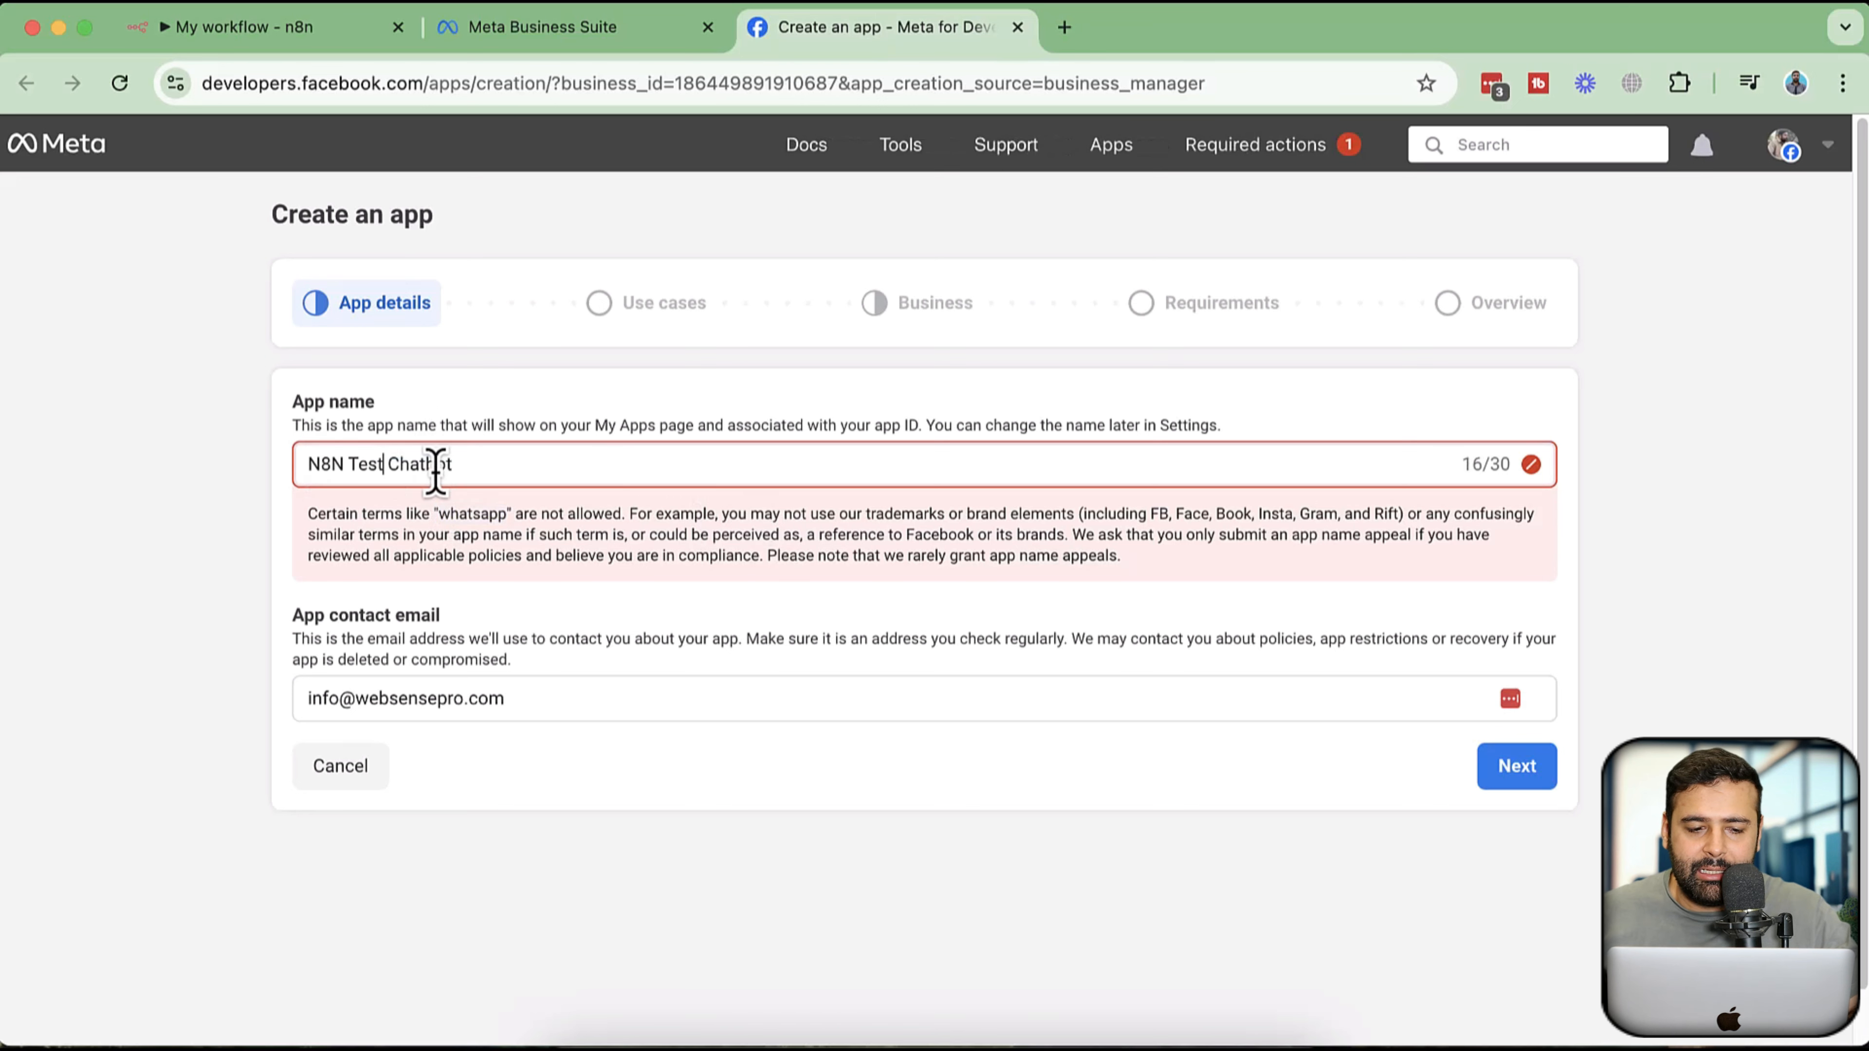
left_click(1514, 772)
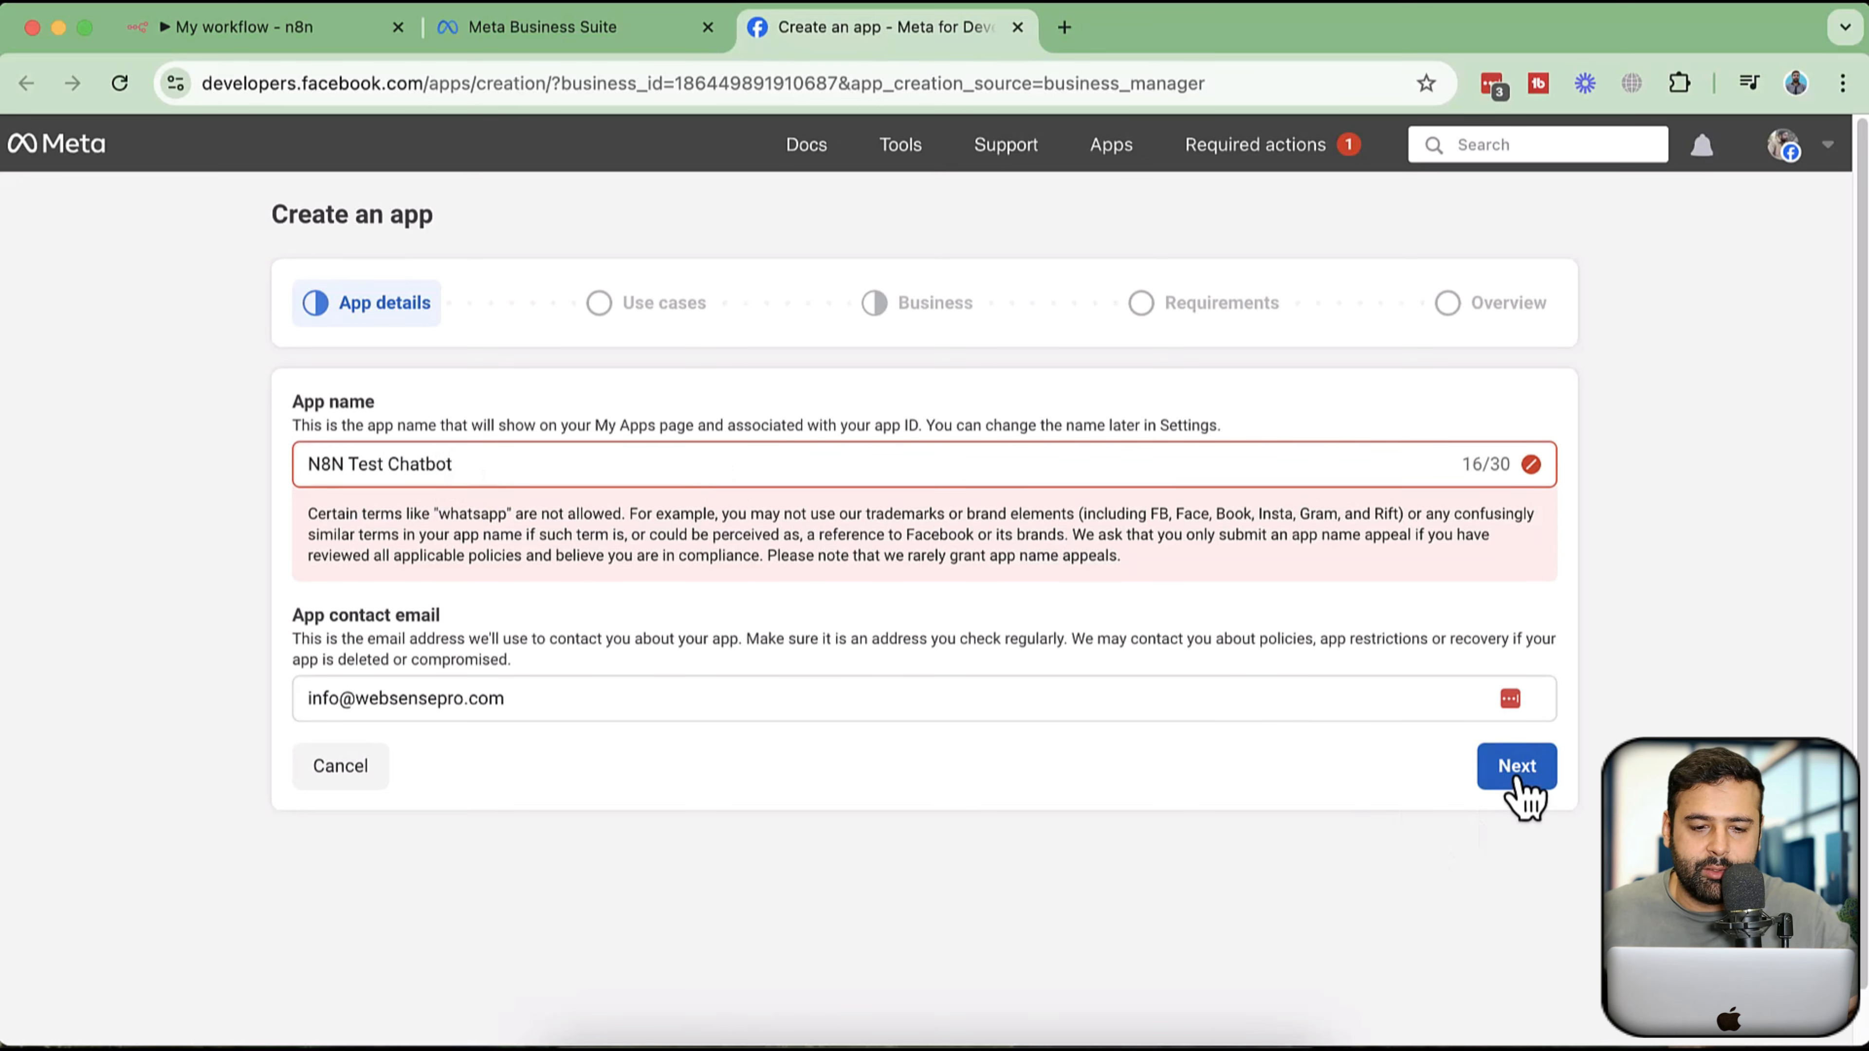
- Choose Other as the use case and Business as the app type, continuing to the app details
scroll(1022, 460, "down", 7)
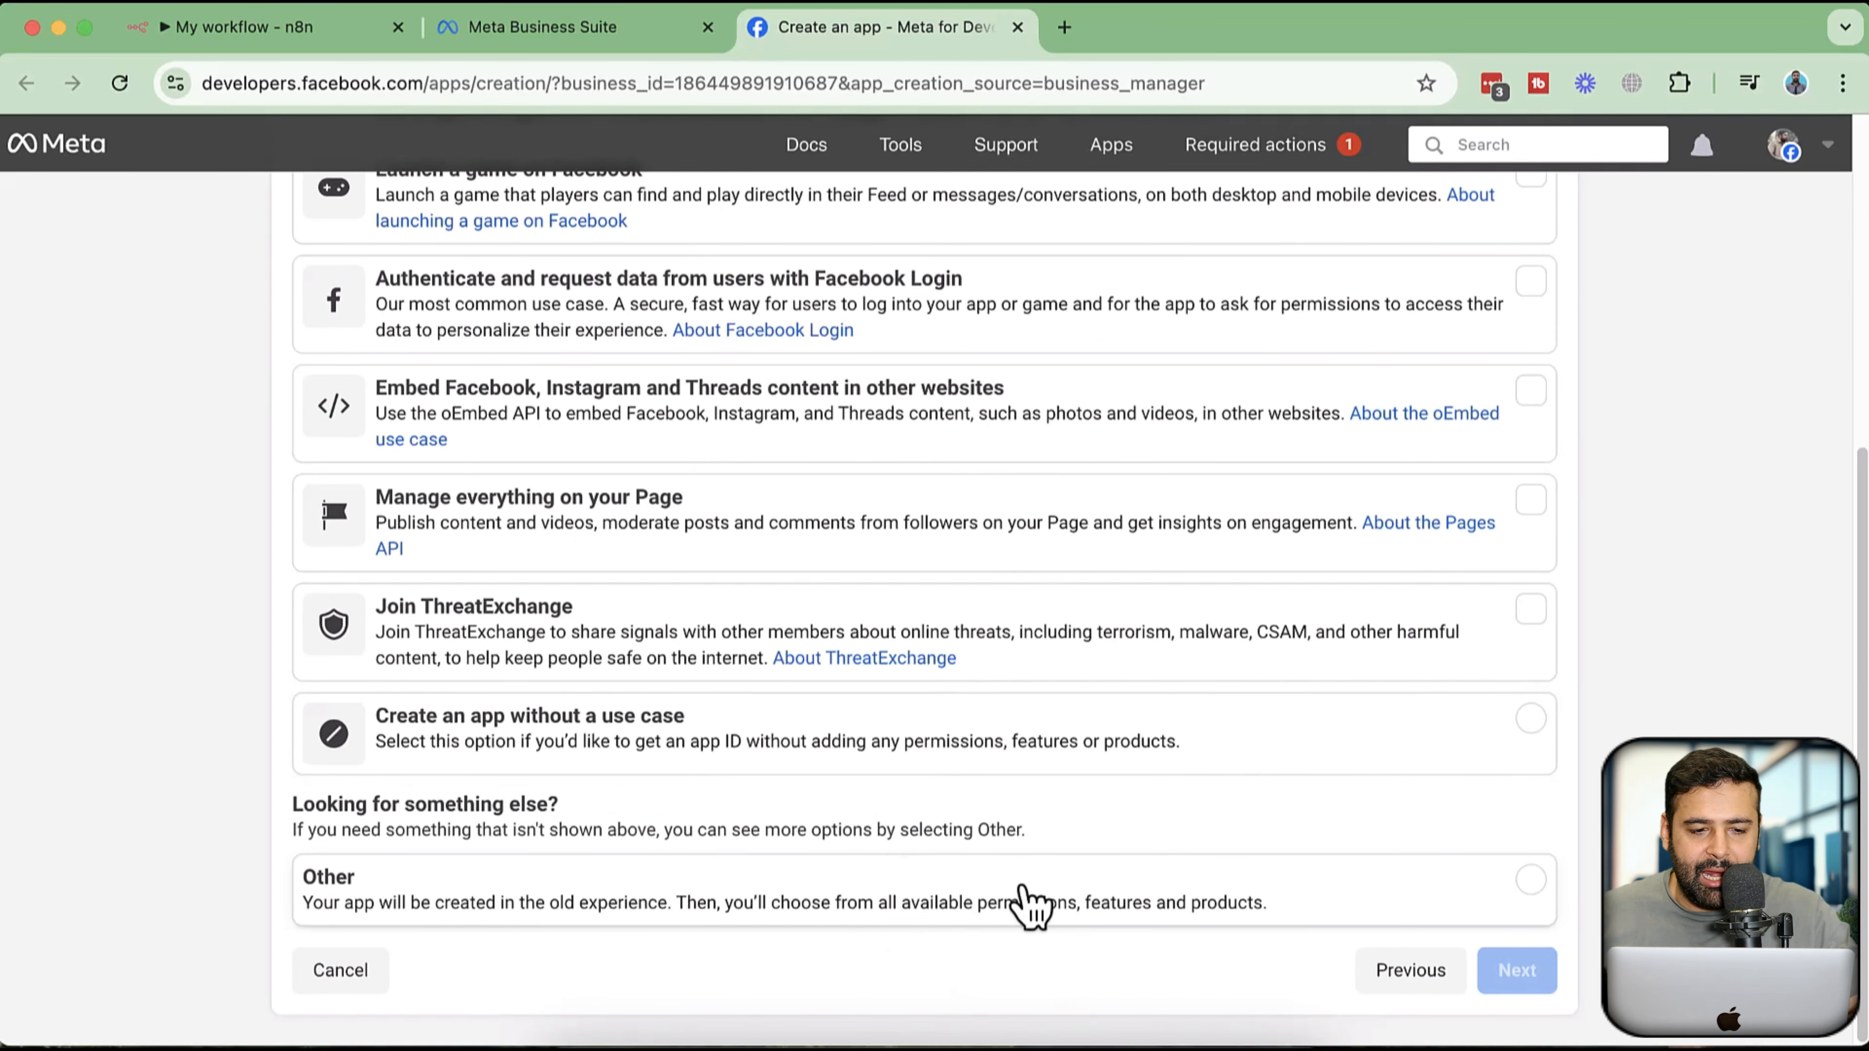
left_click(1012, 908)
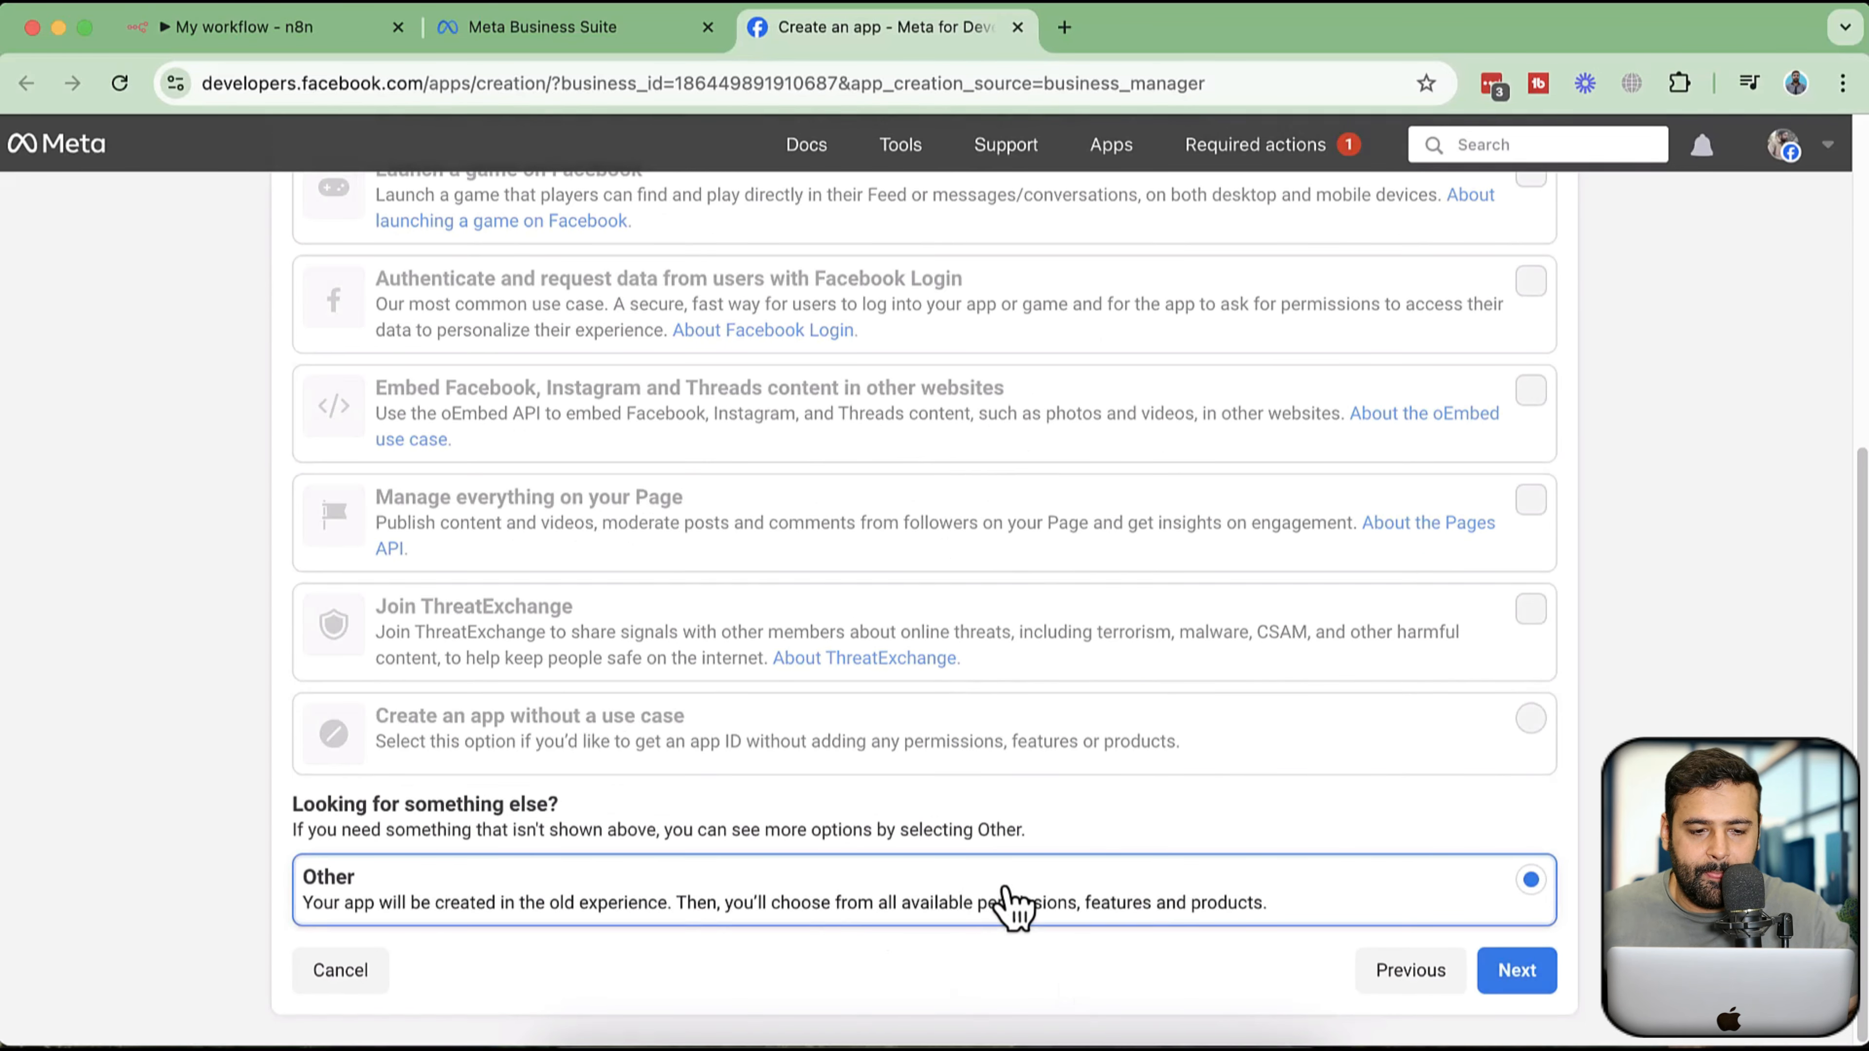
left_click(1534, 978)
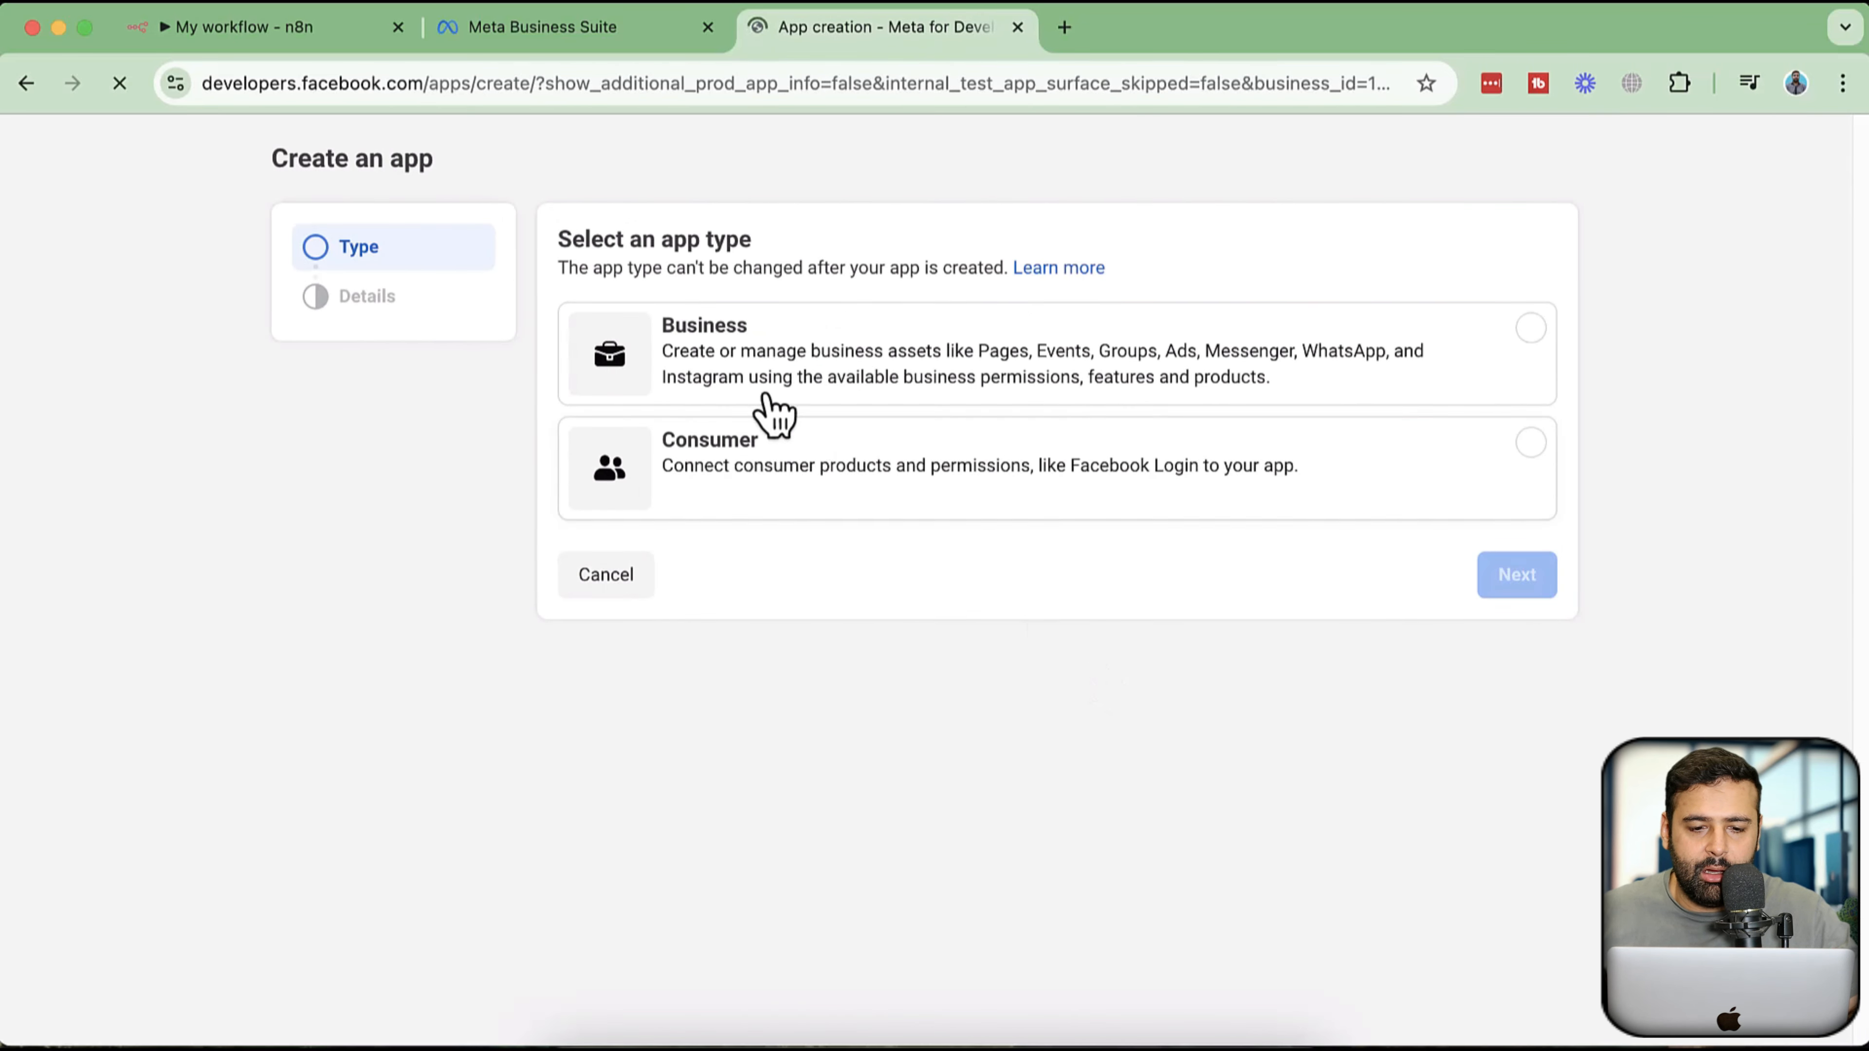
left_click(1143, 374)
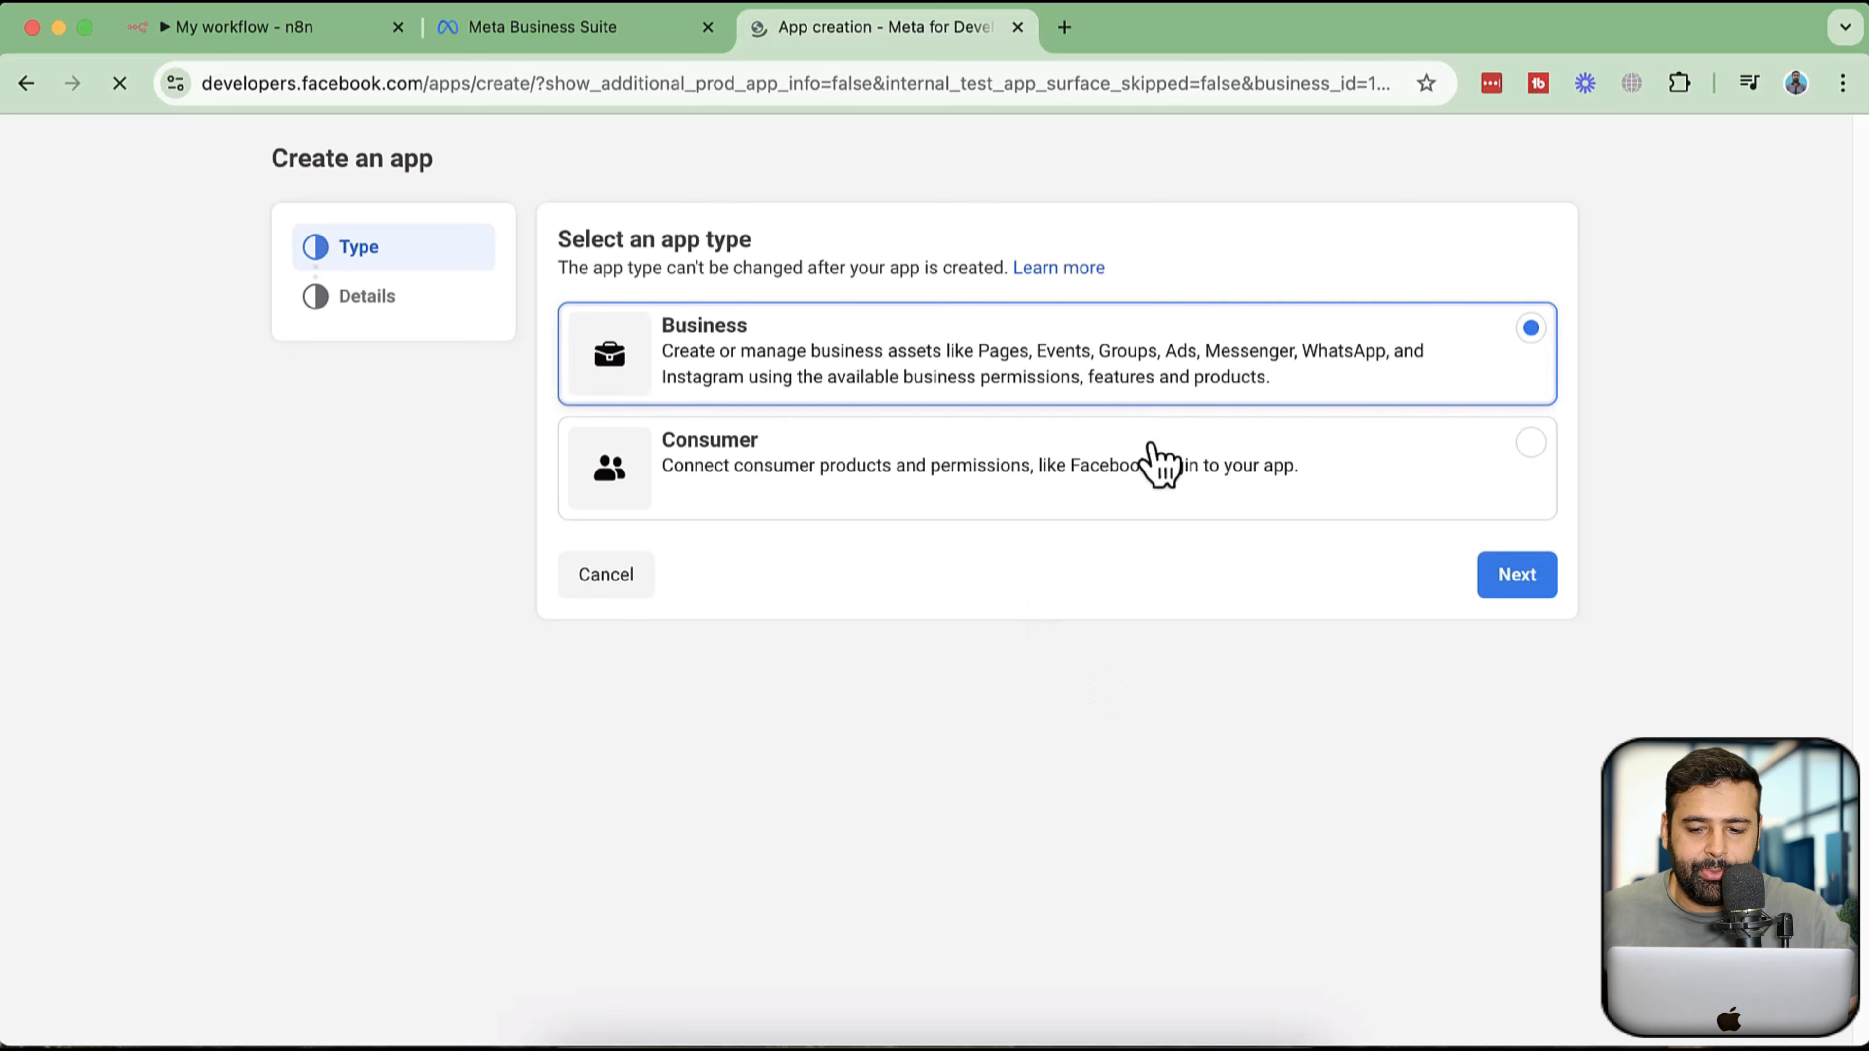
left_click(1515, 586)
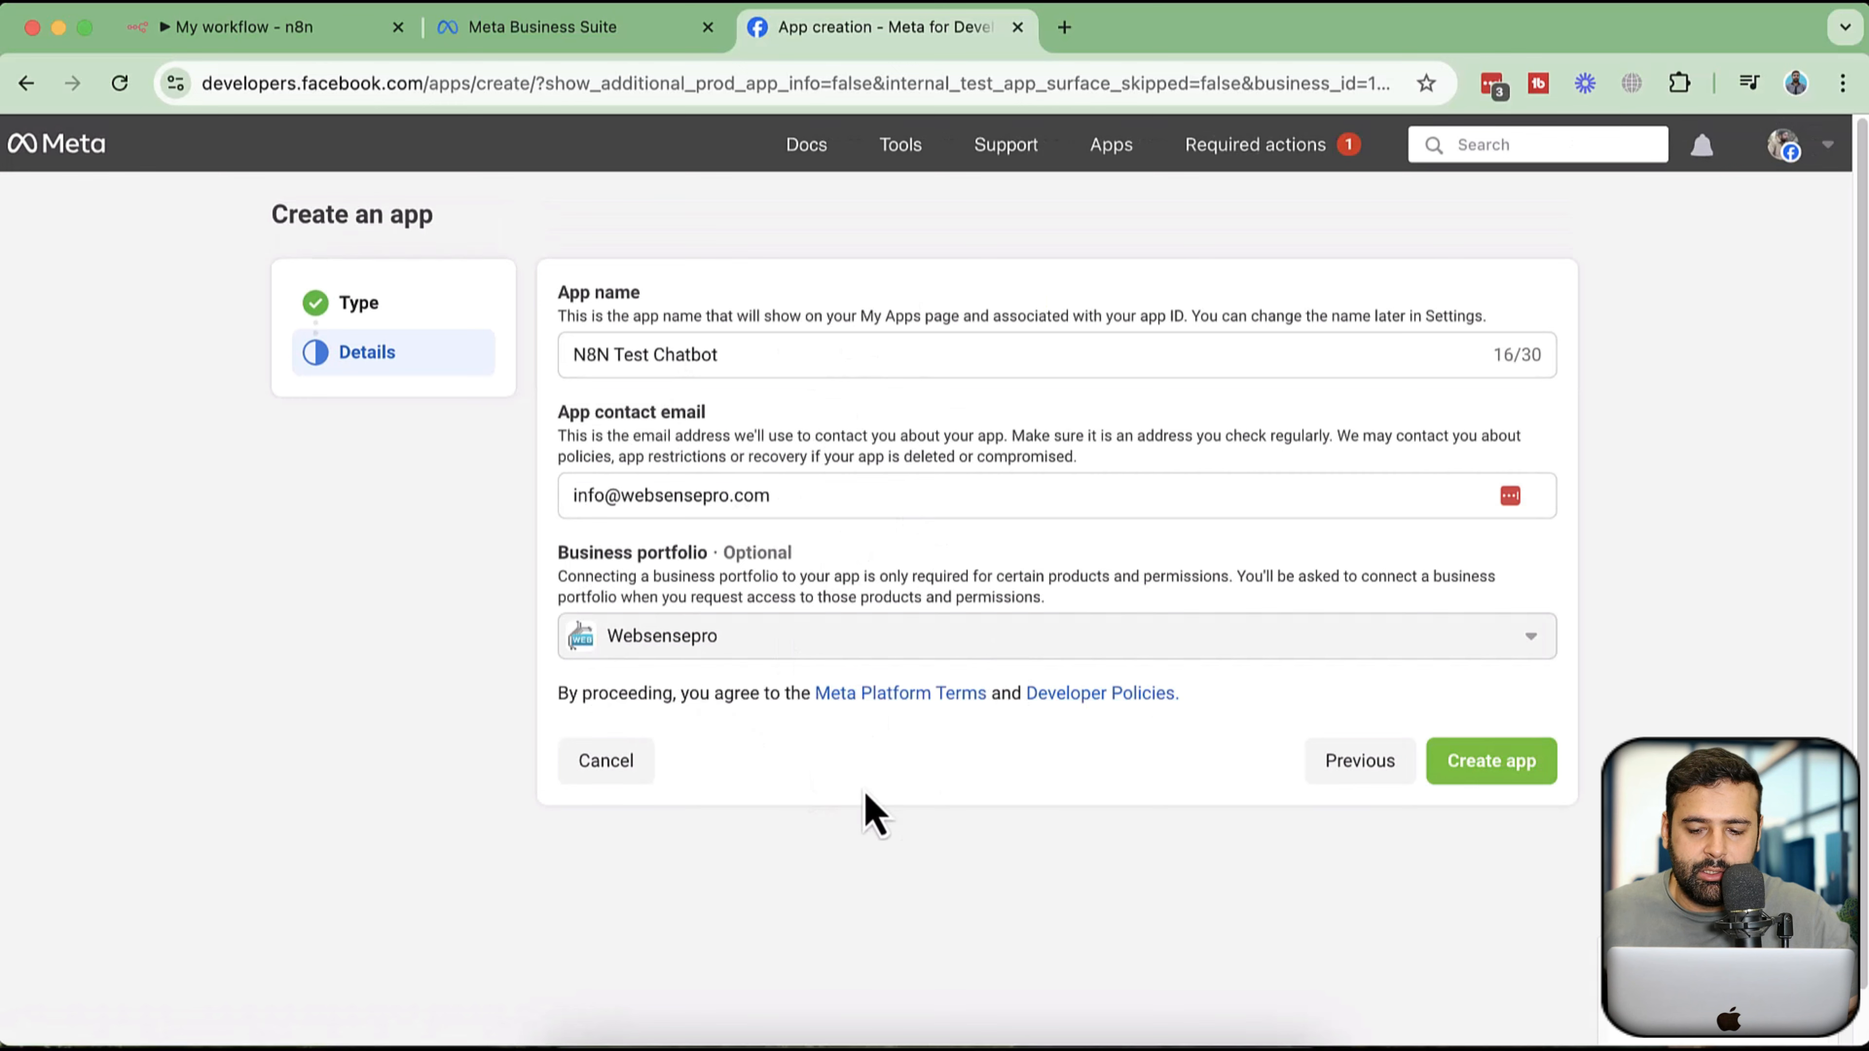
- Create the app, re-entering the account password for the security check
left_click(1494, 766)
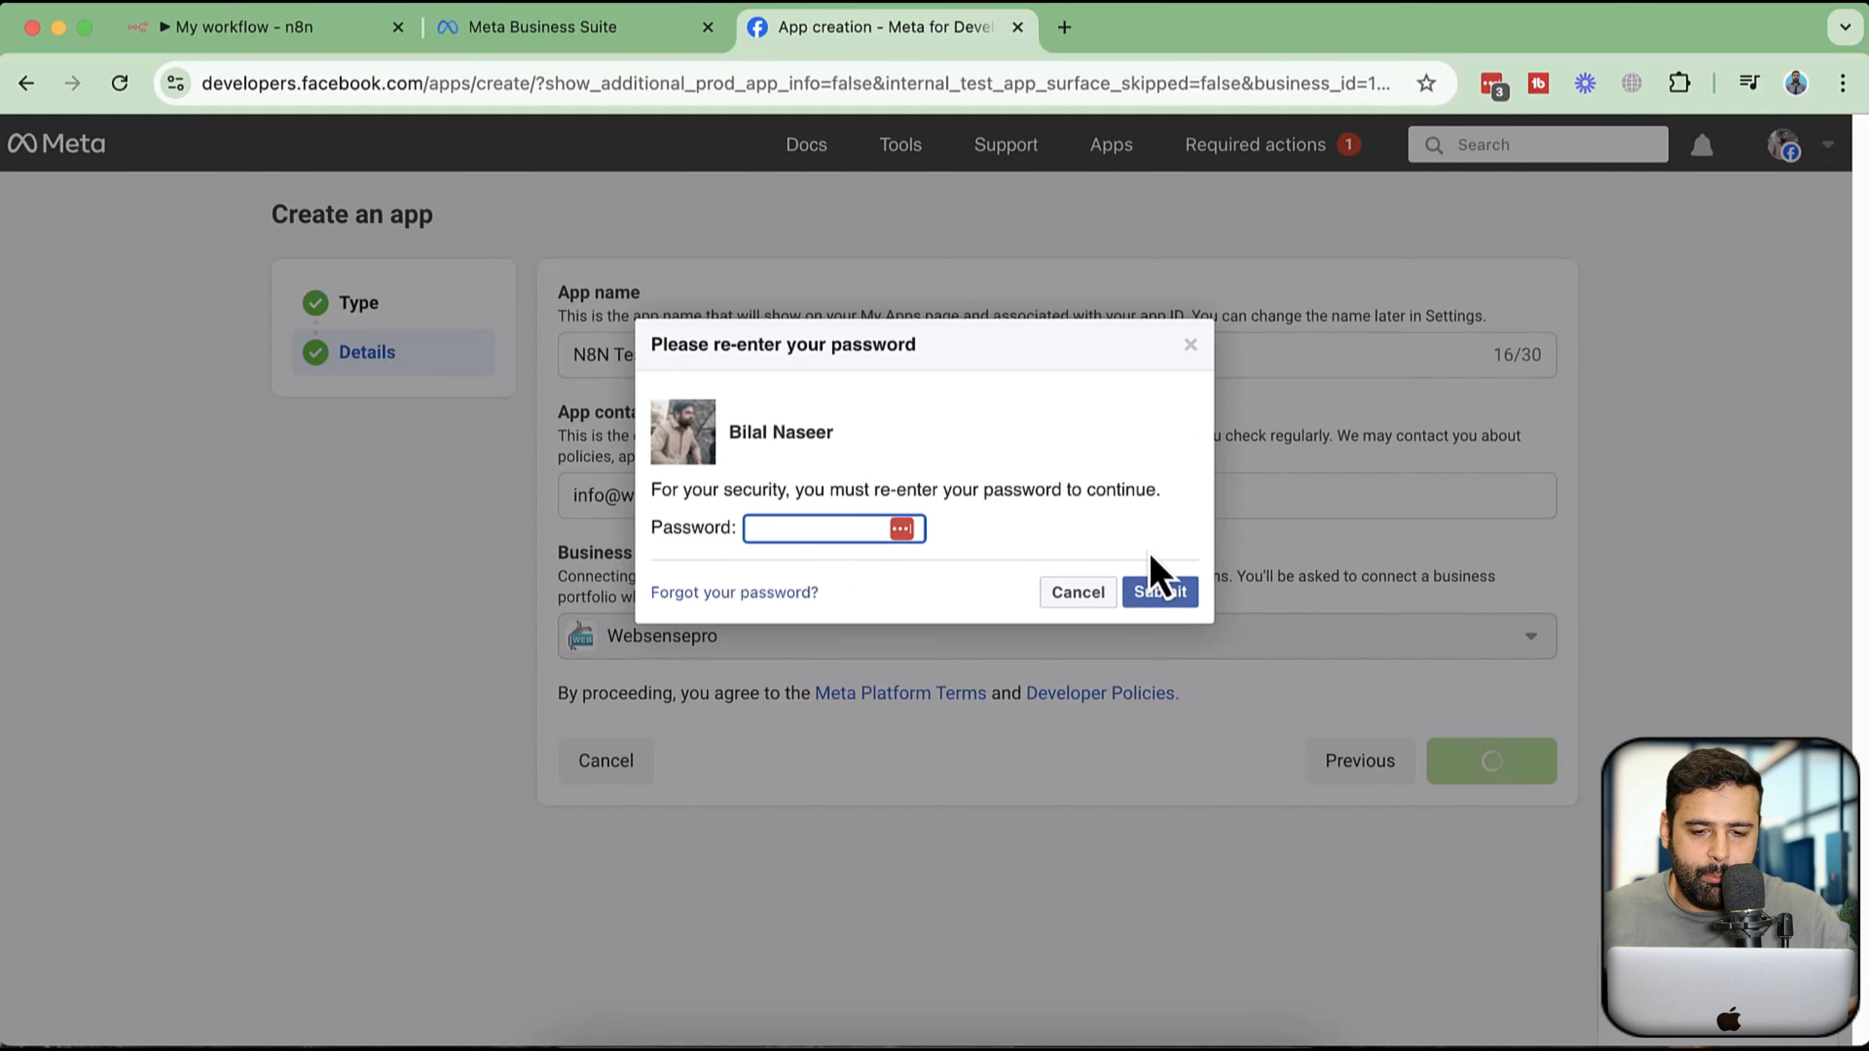
key("super+v")
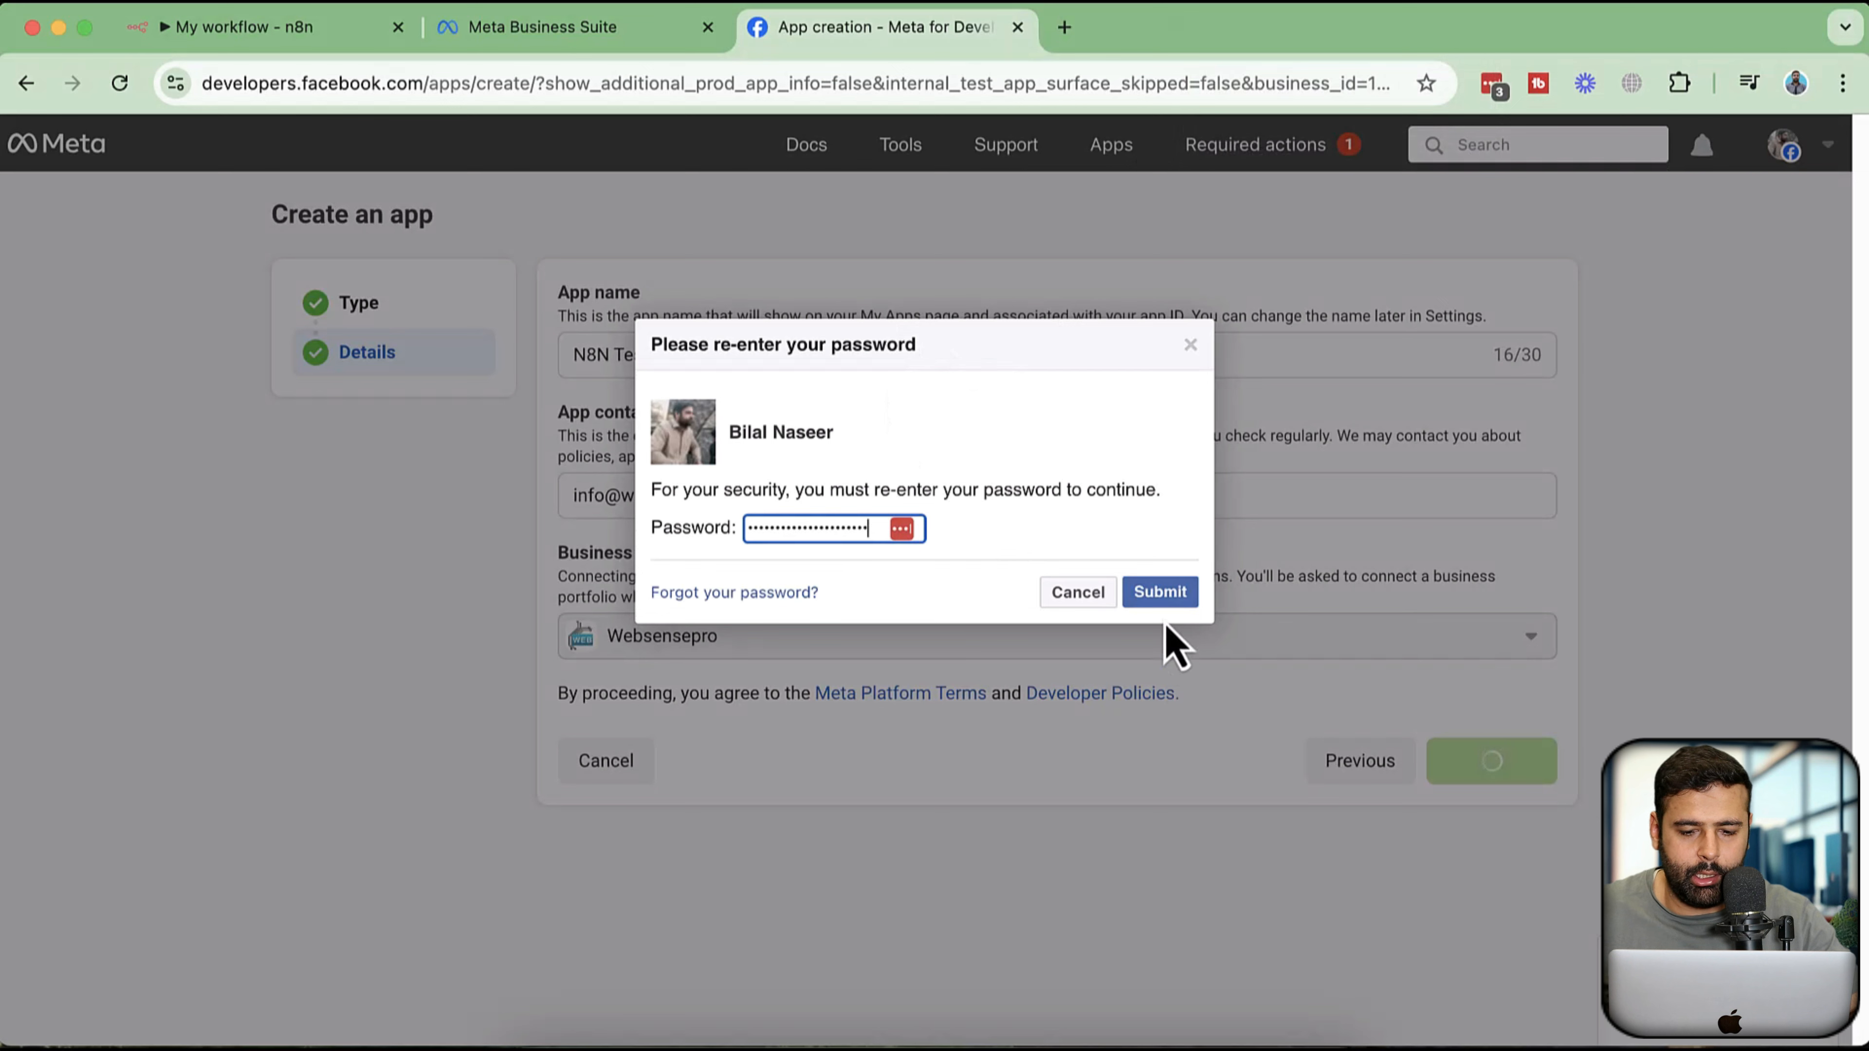
left_click(1169, 596)
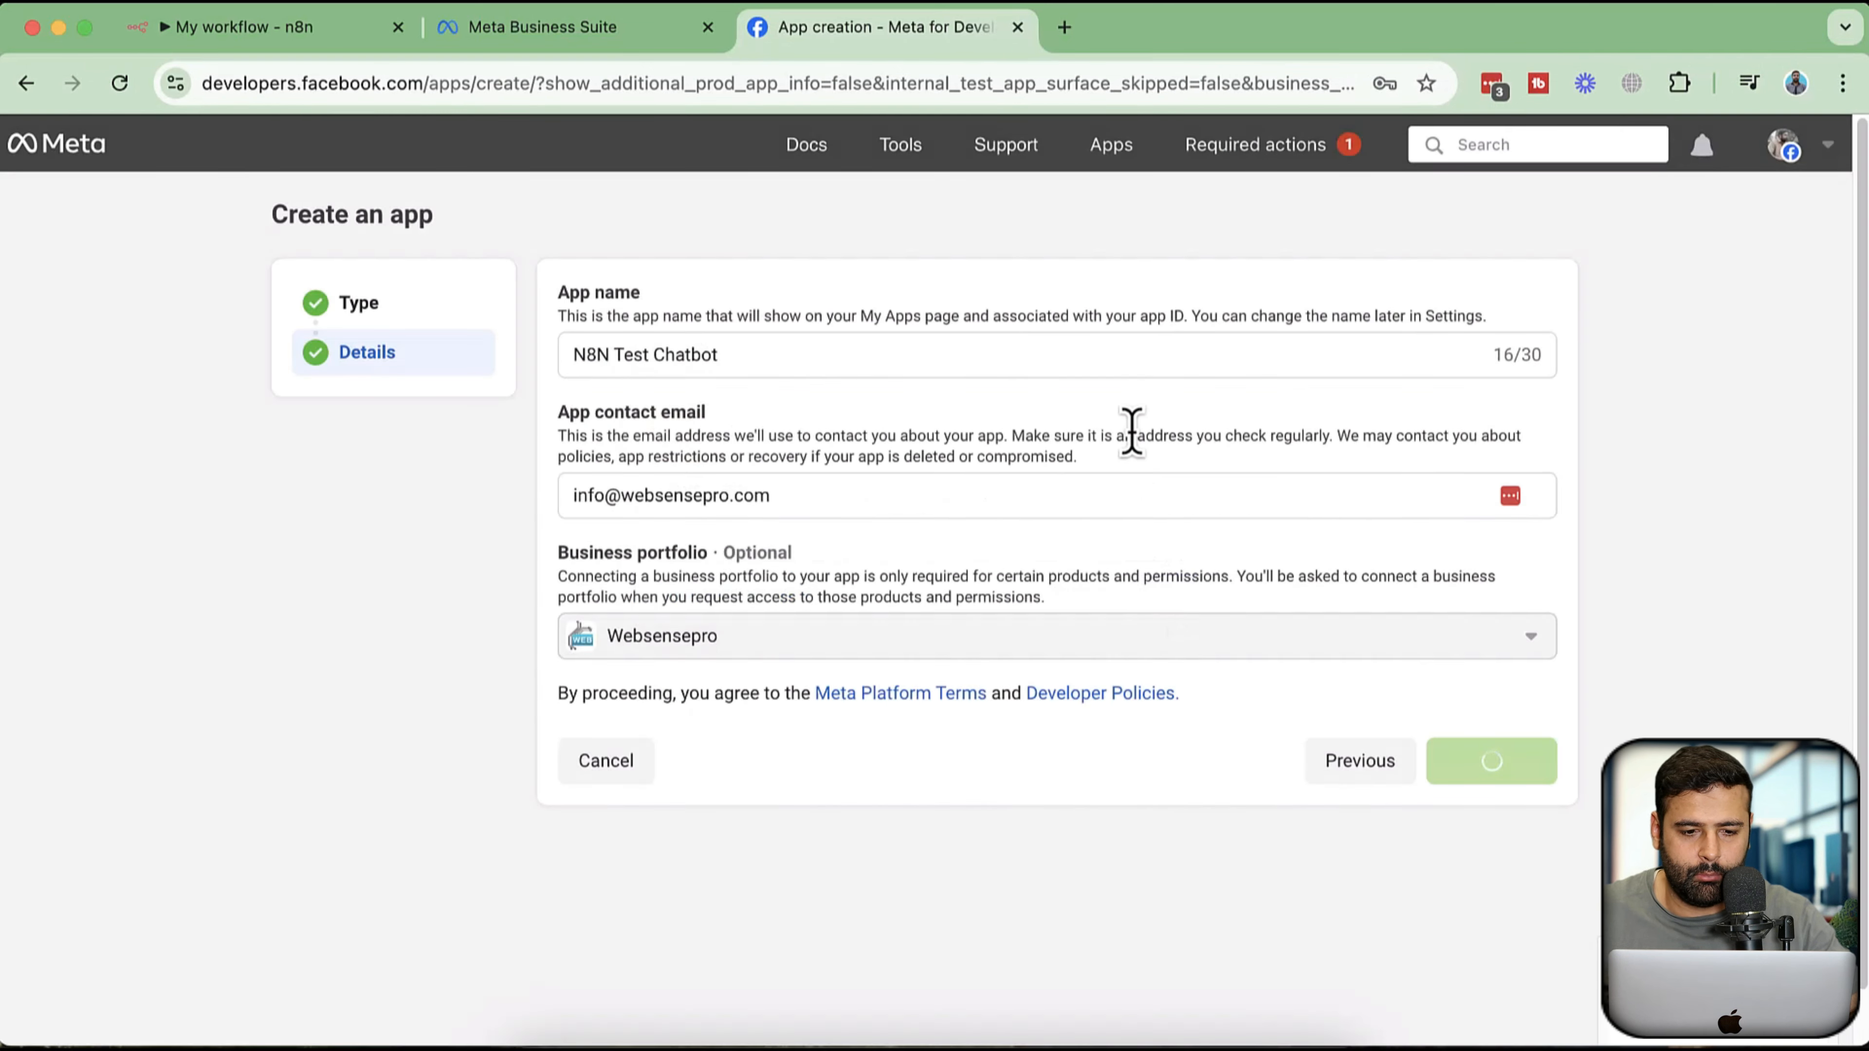
left_click(1790, 171)
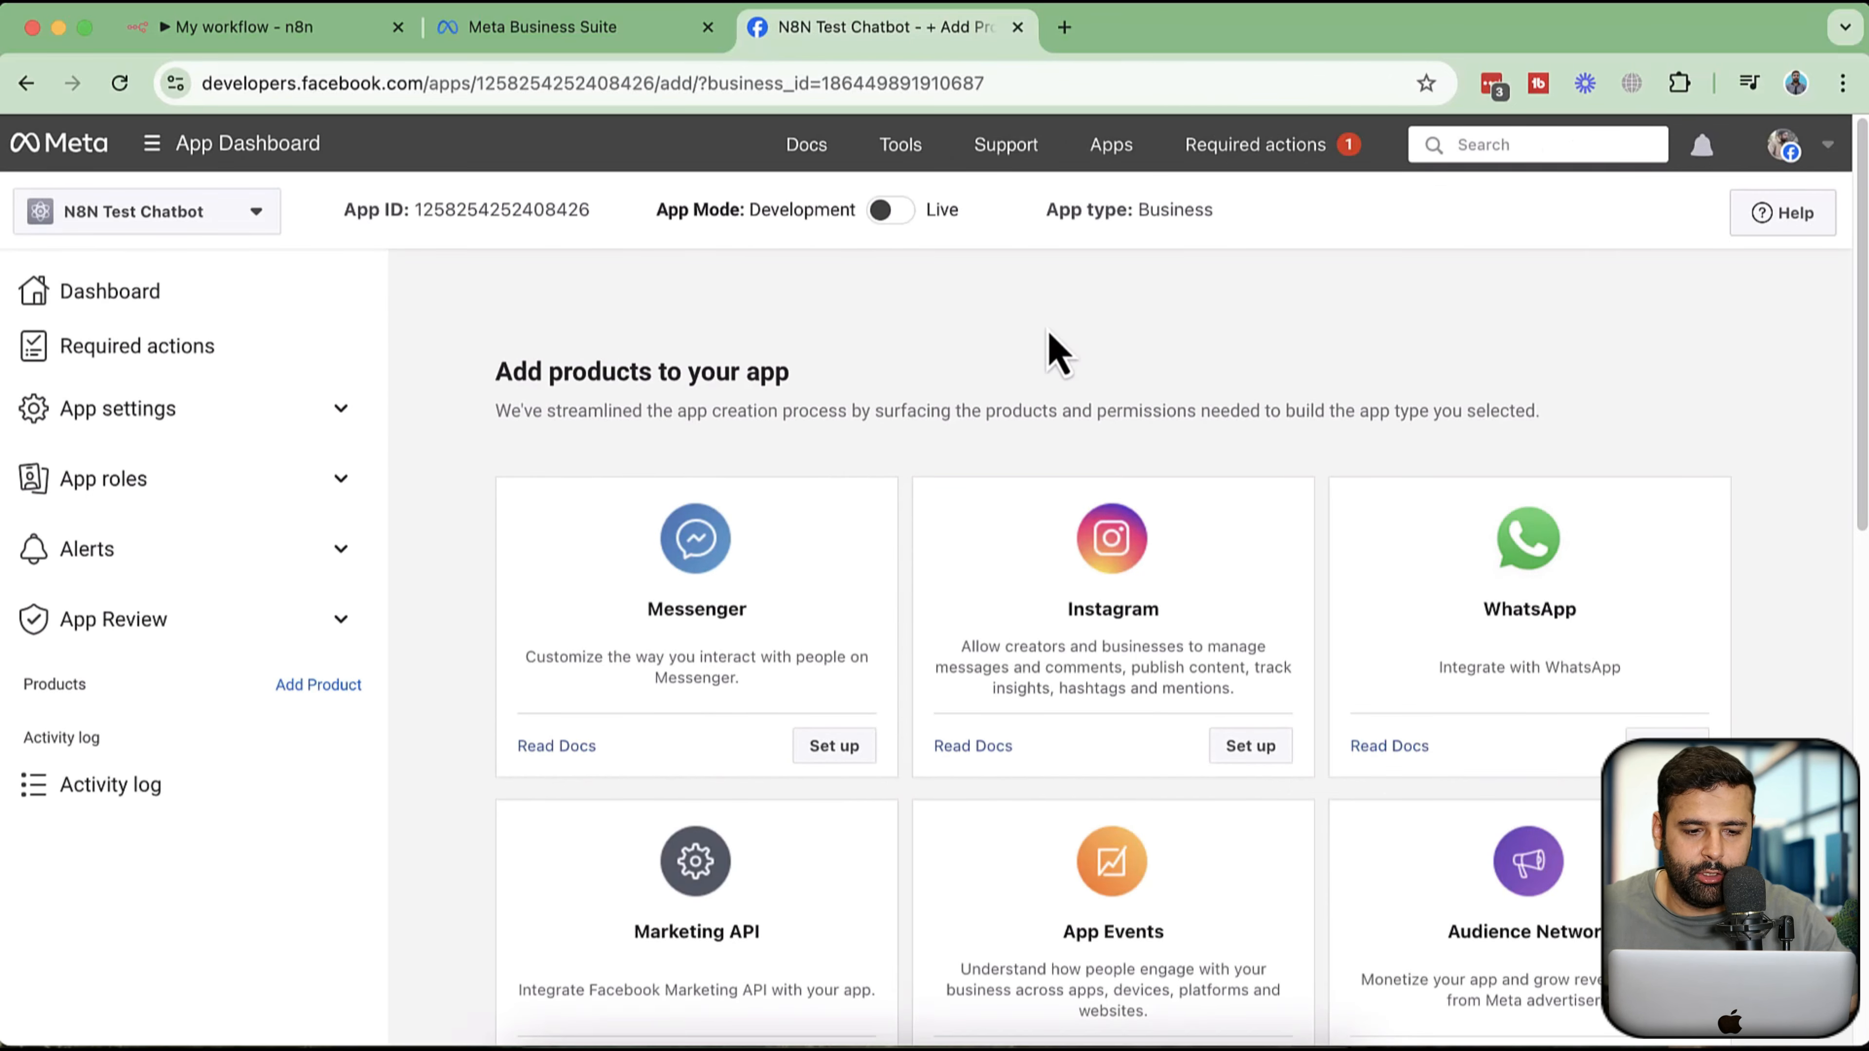
- Set up the WhatsApp product for the new app and open the app's Basic settings
scroll(1052, 350, "down", 5)
scroll(1051, 460, "up", 5)
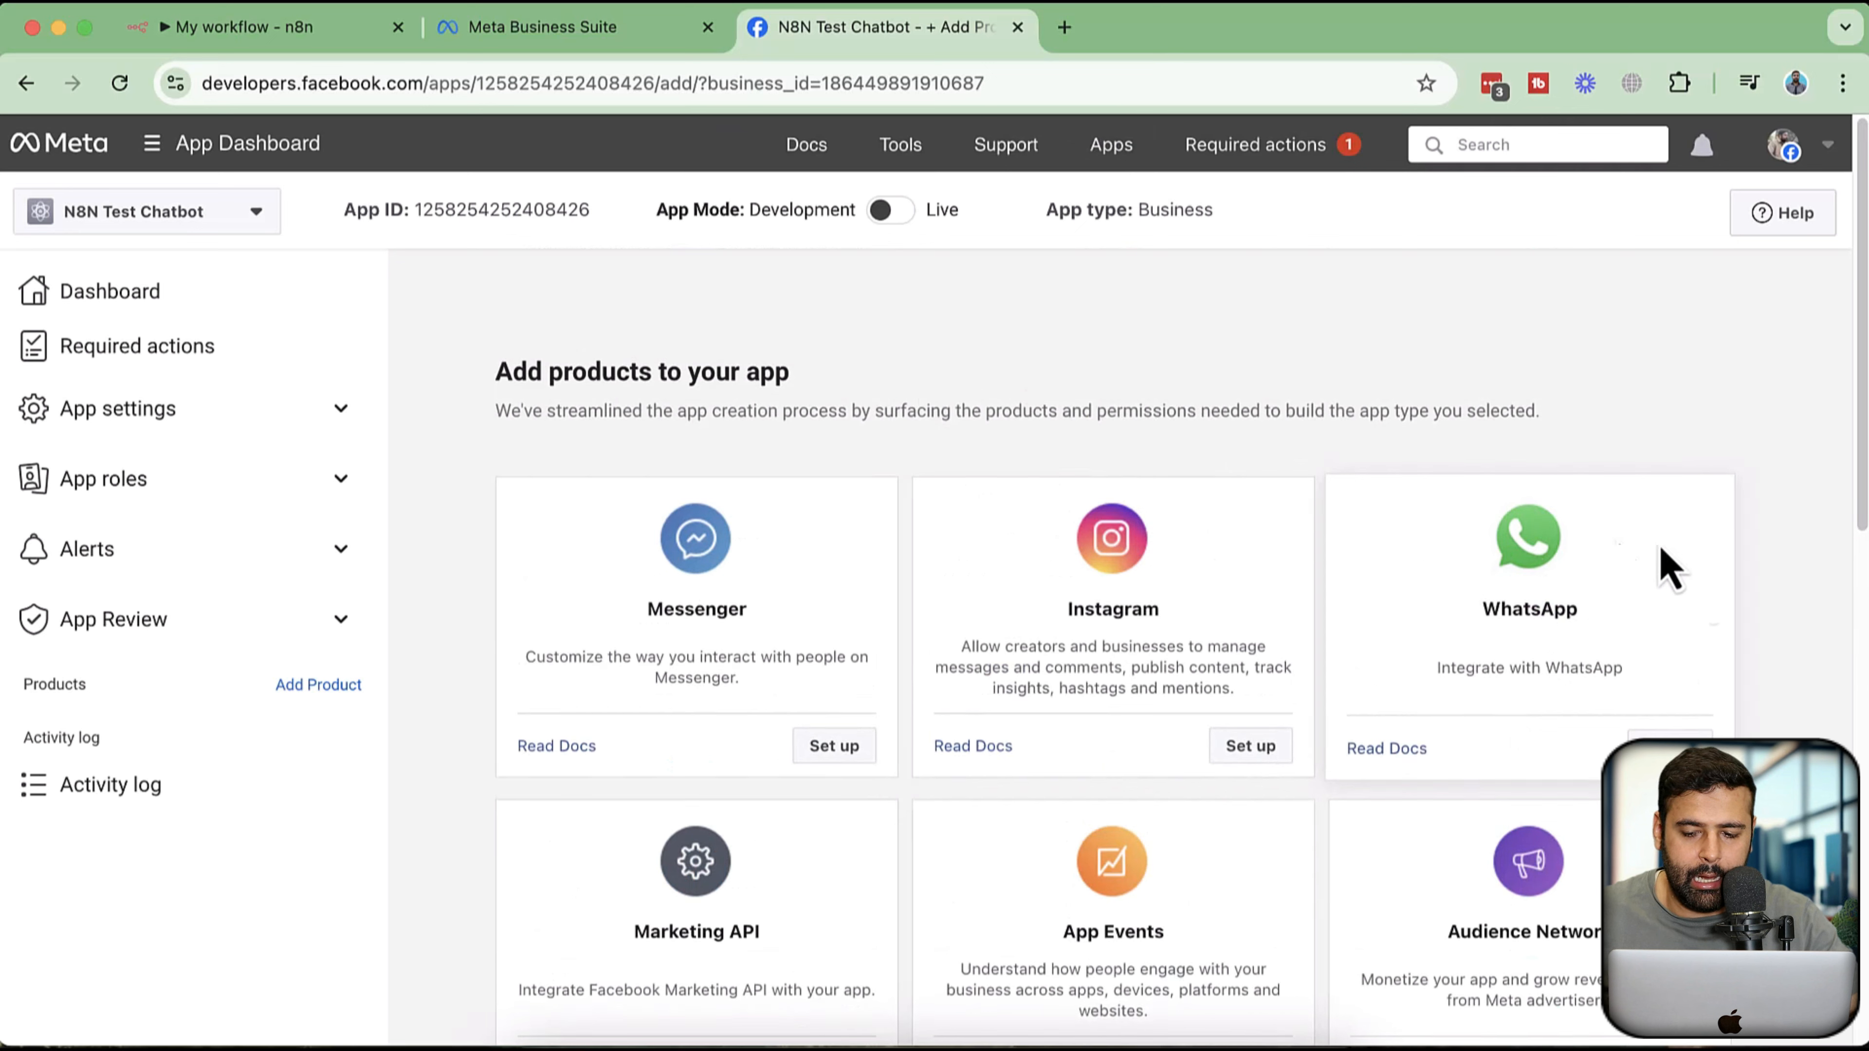
left_click(1664, 746)
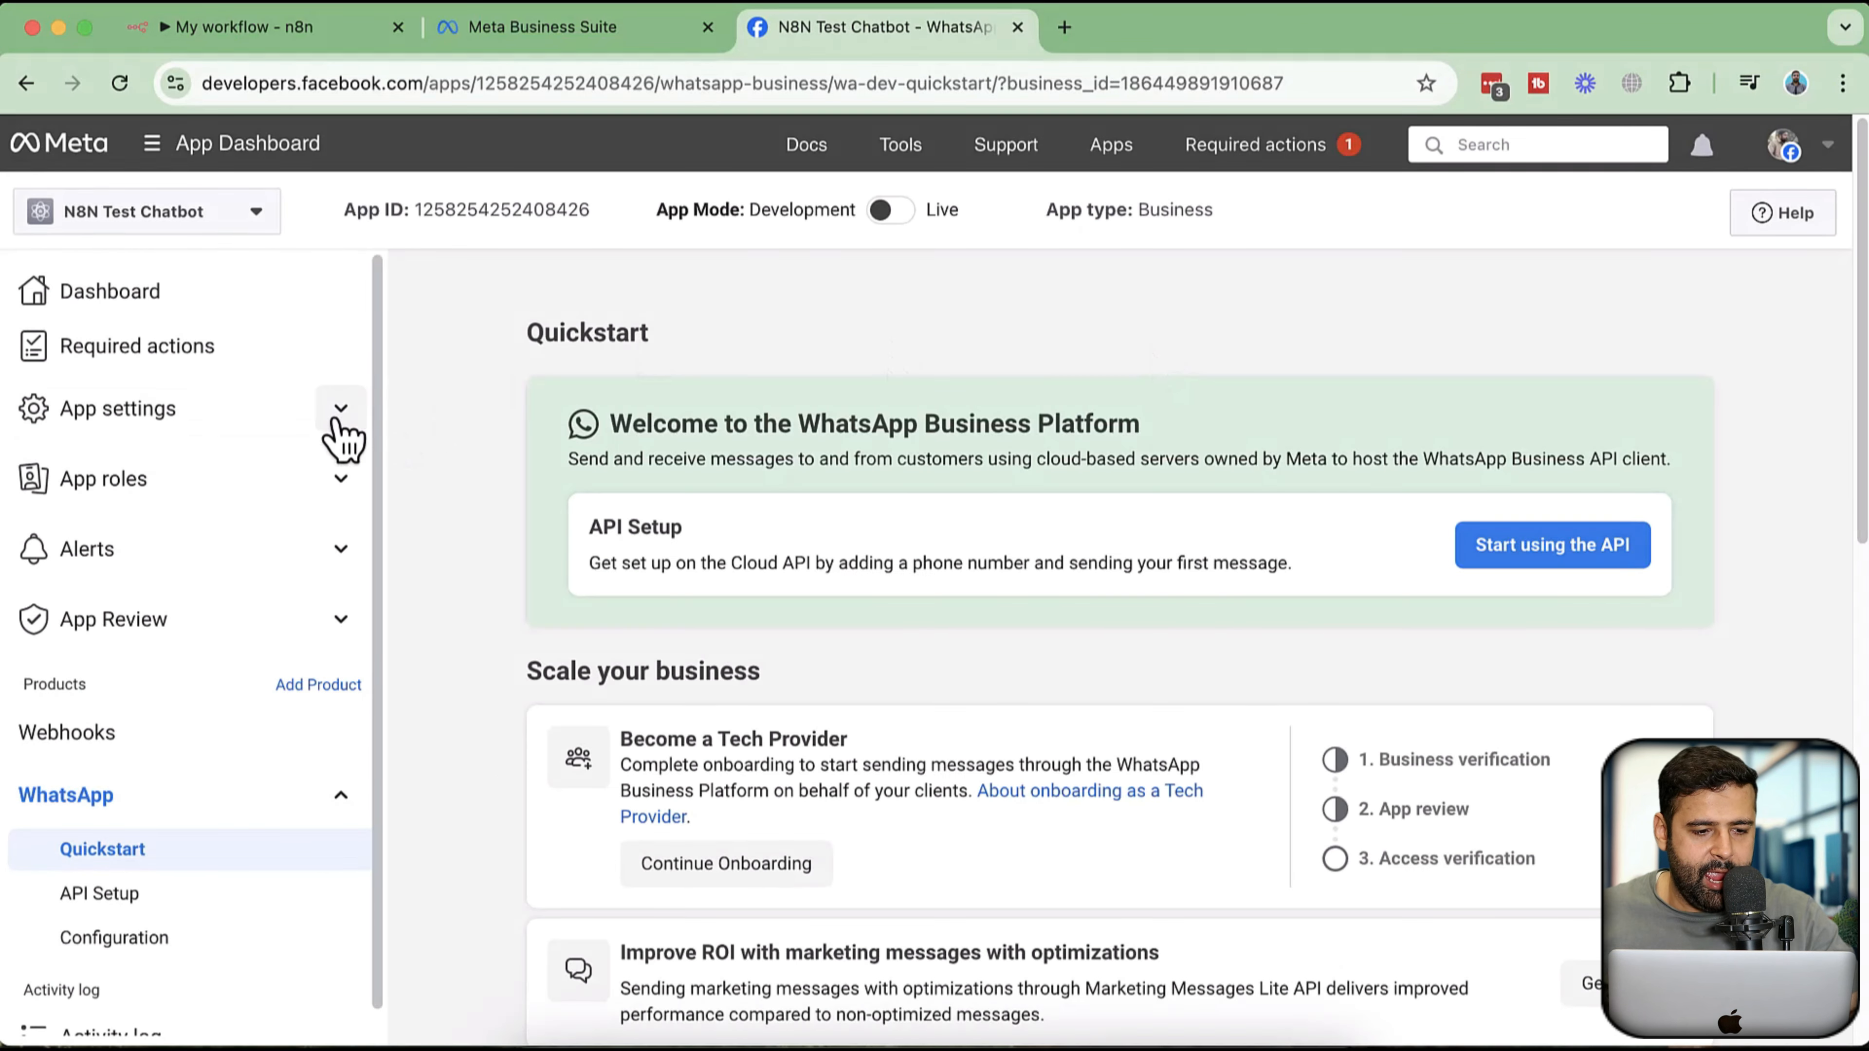
left_click(338, 413)
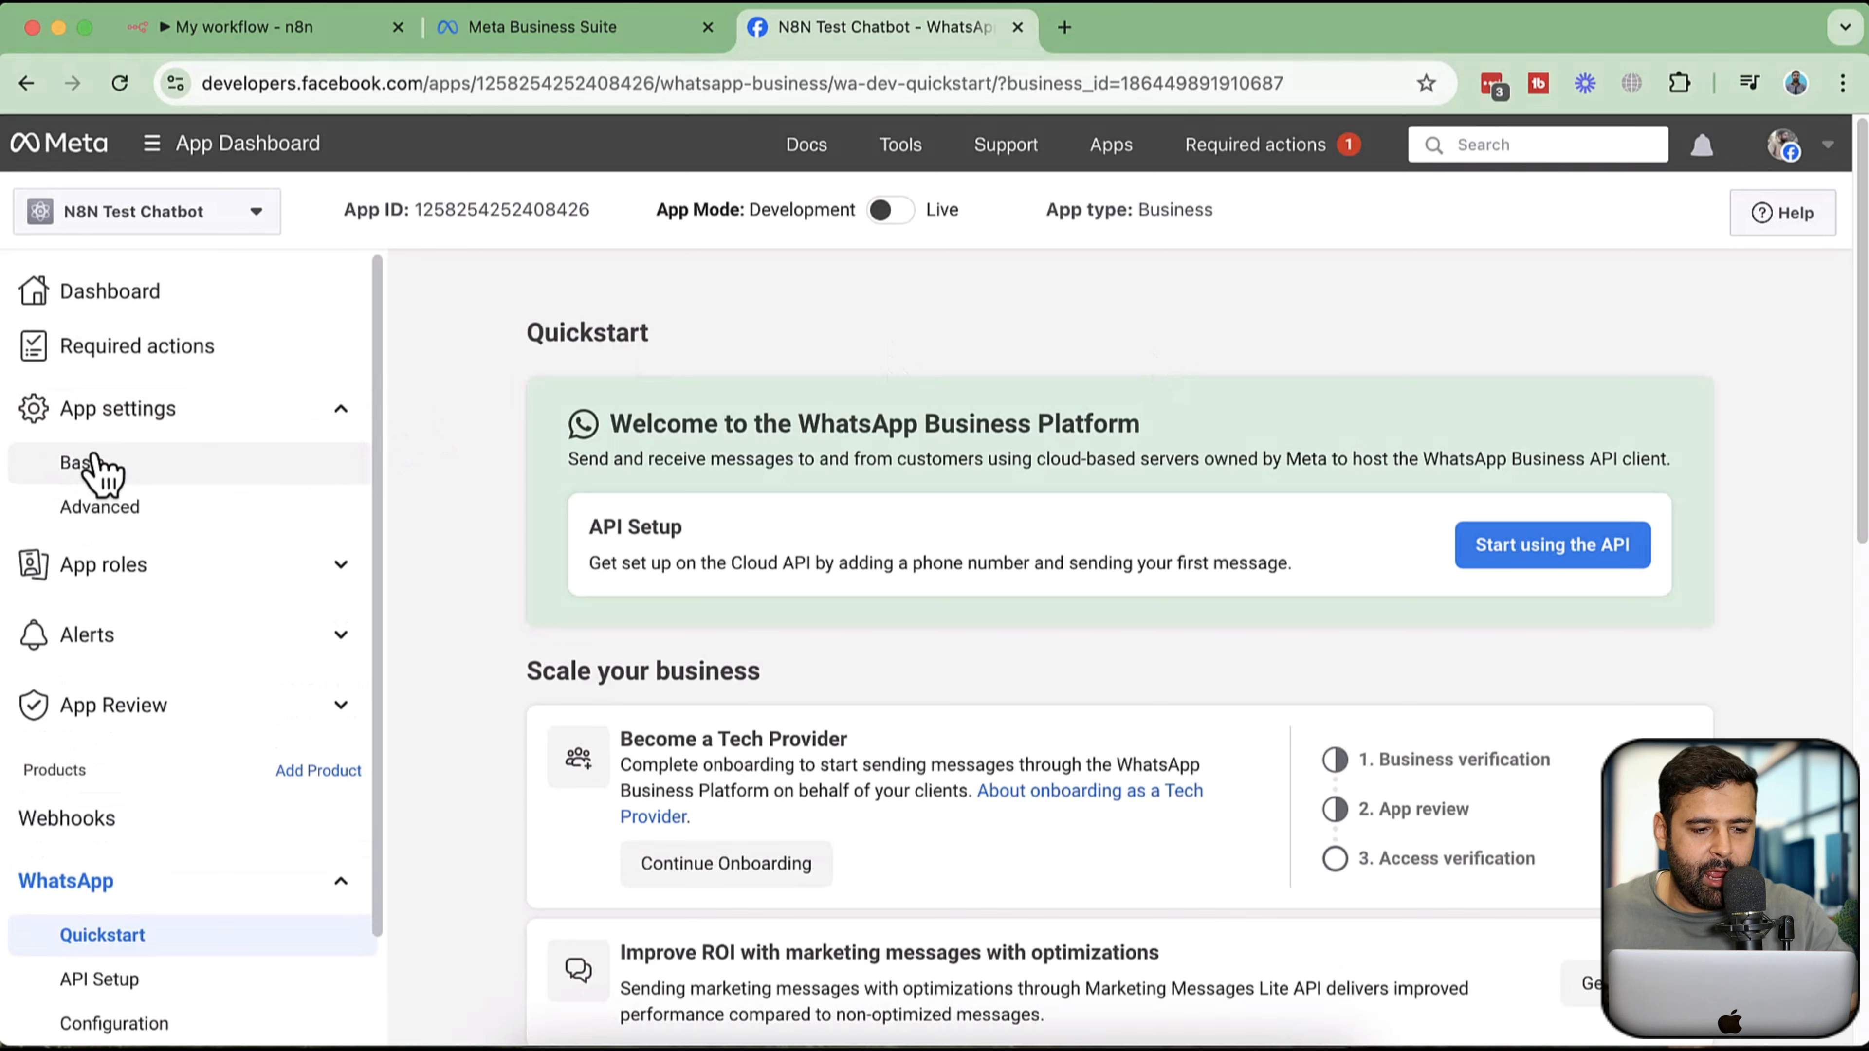
left_click(117, 463)
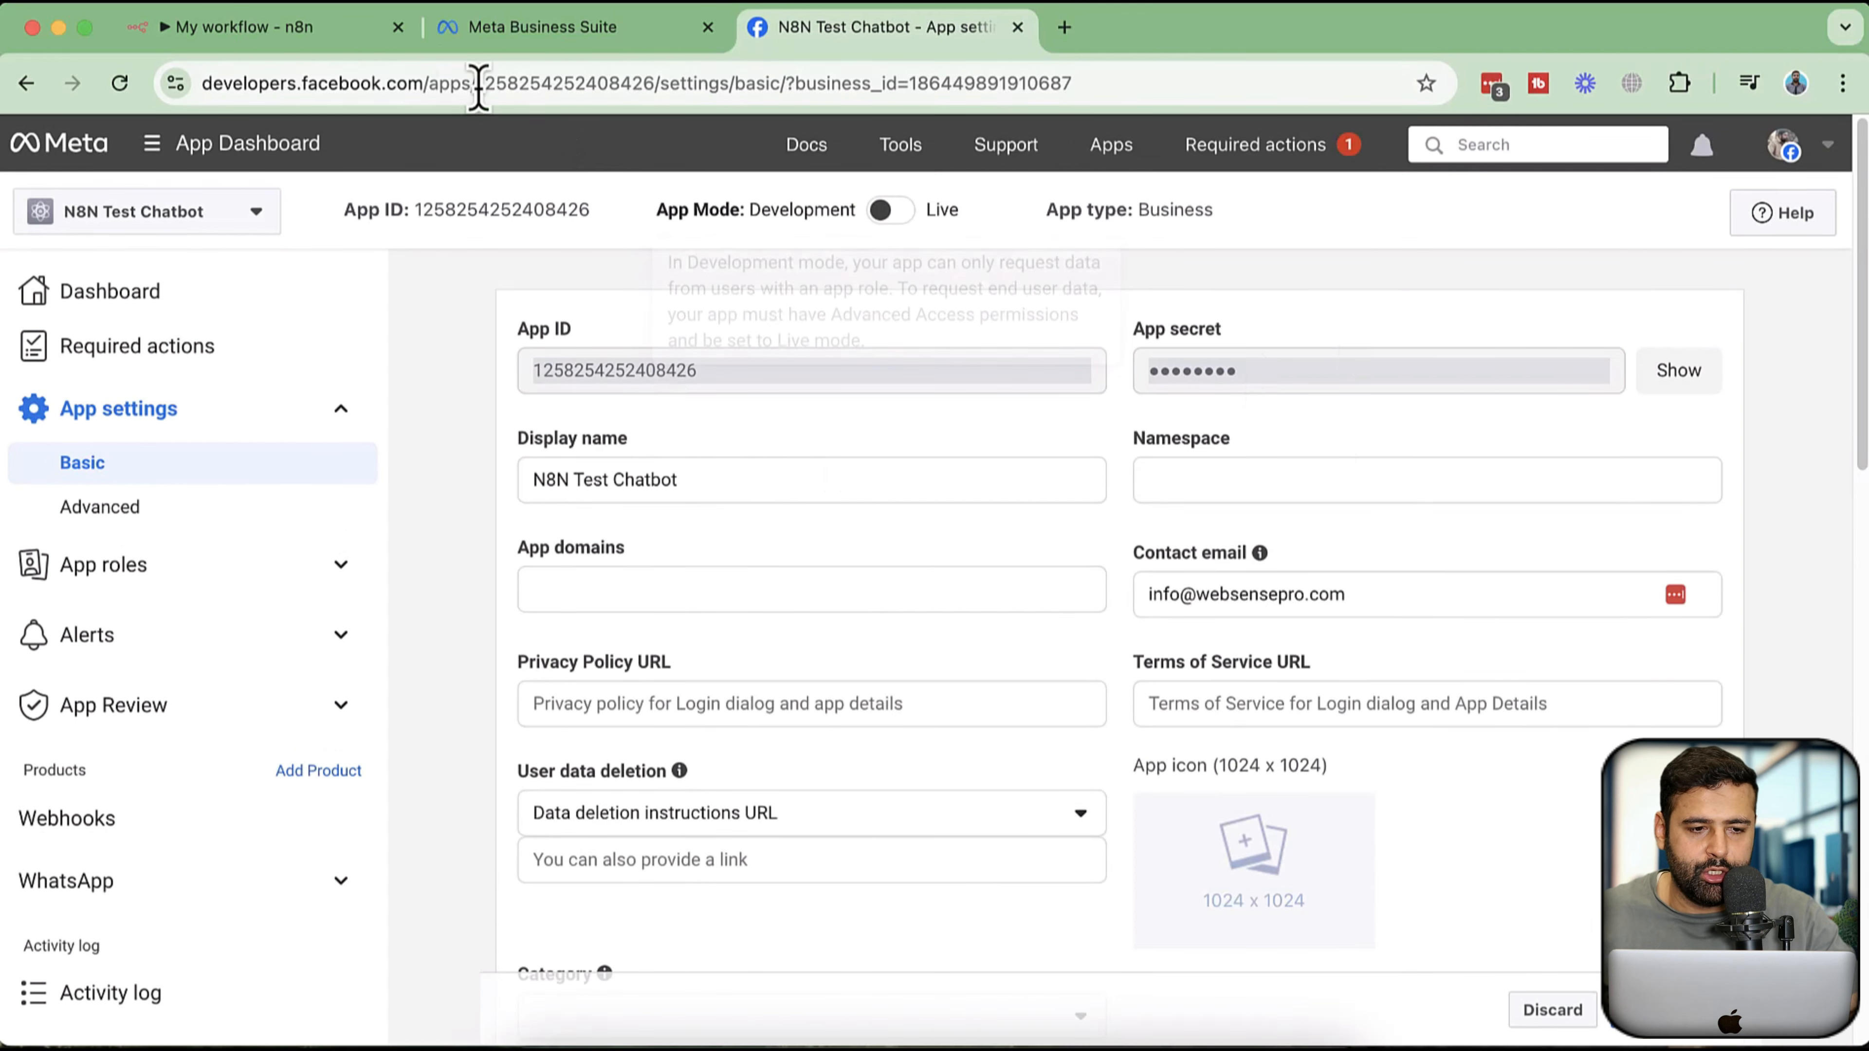
- Copy the App ID from the Basic settings into the Client ID field of the WhatsApp OAuth credential in n8n
left_click(295, 30)
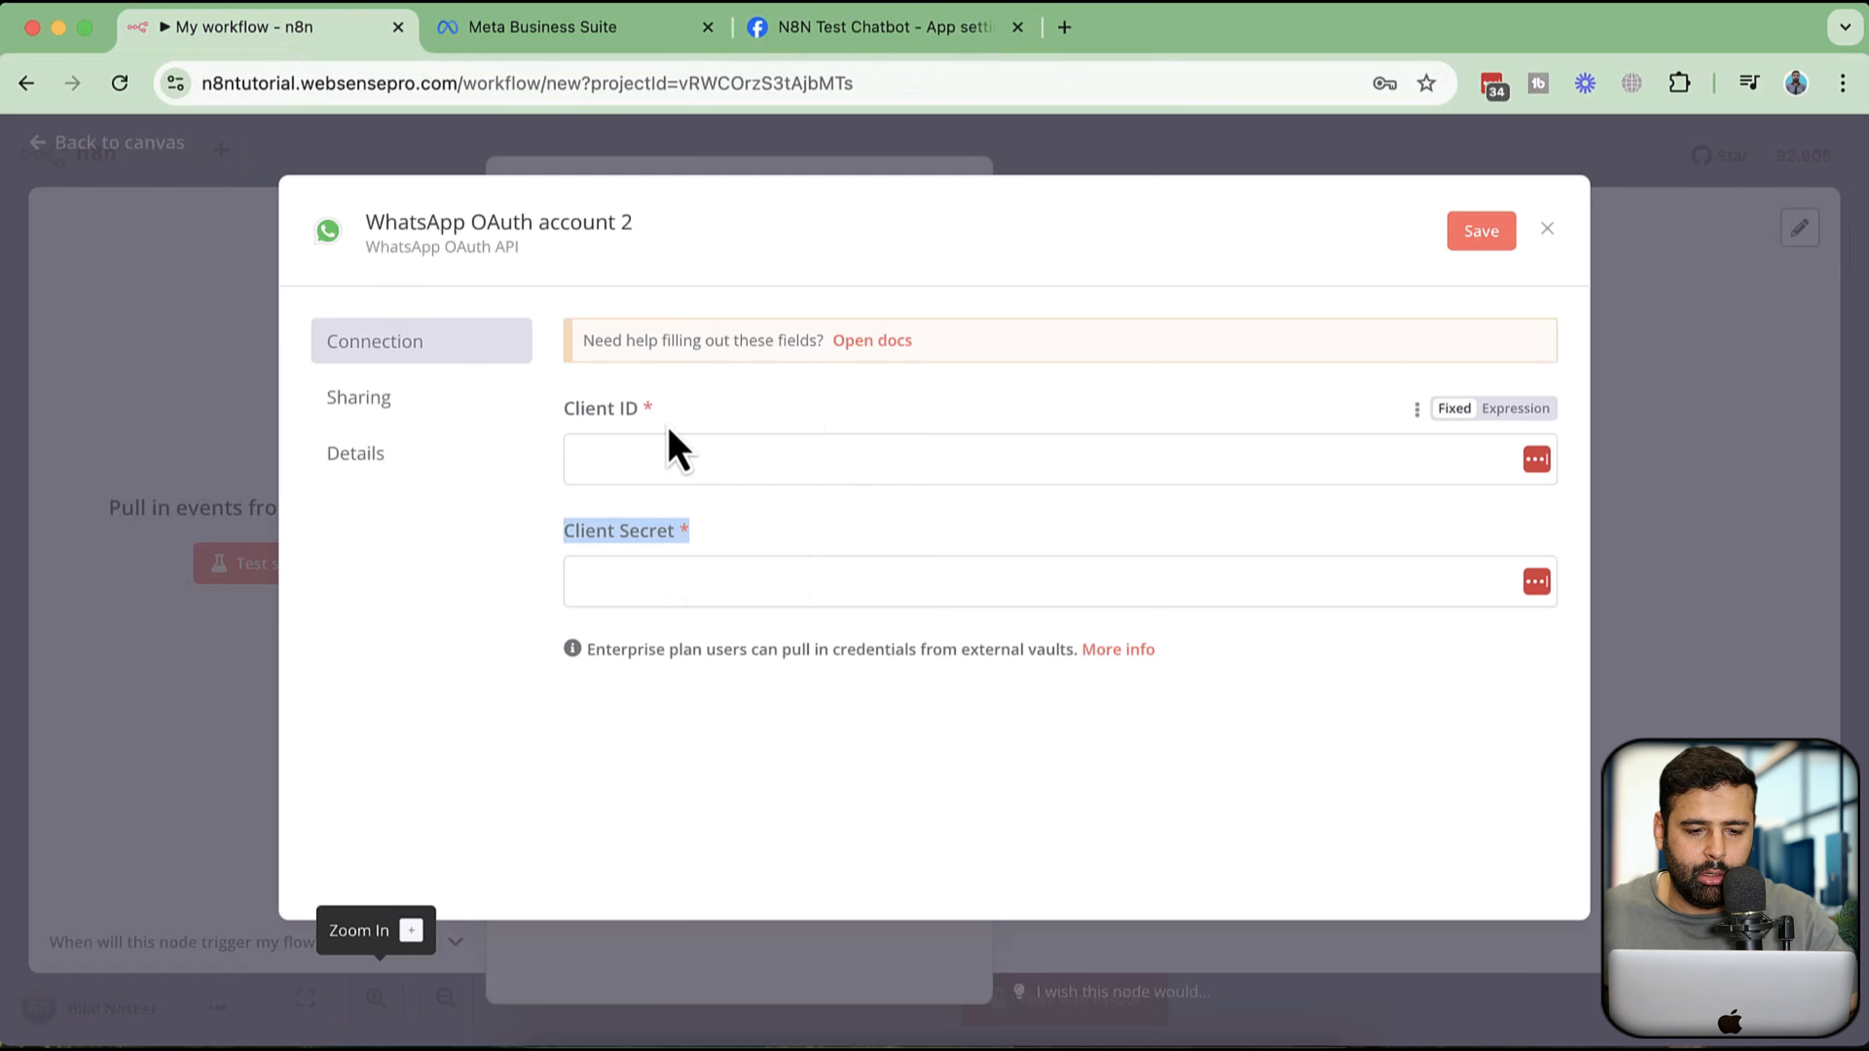
left_click_drag(666, 423, 560, 418)
left_click_drag(565, 534, 696, 533)
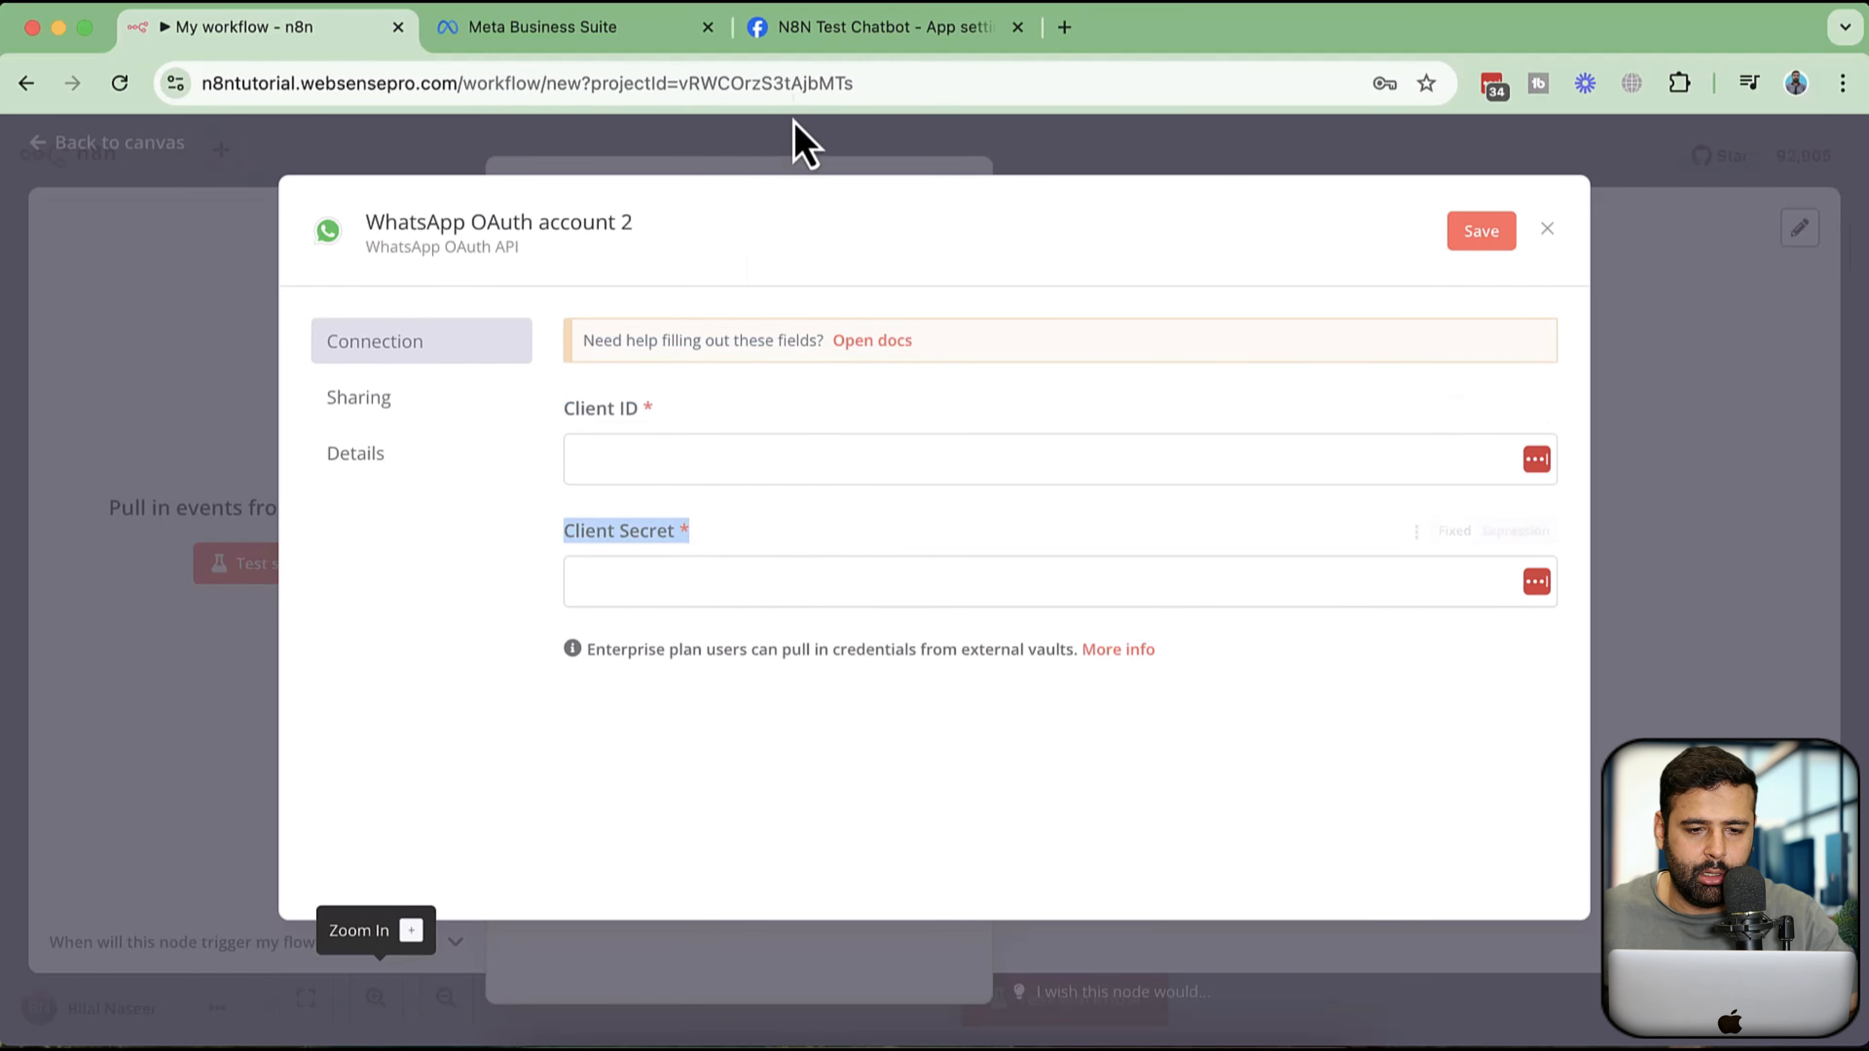
left_click(817, 26)
double_click(685, 372)
key("ctrl+c")
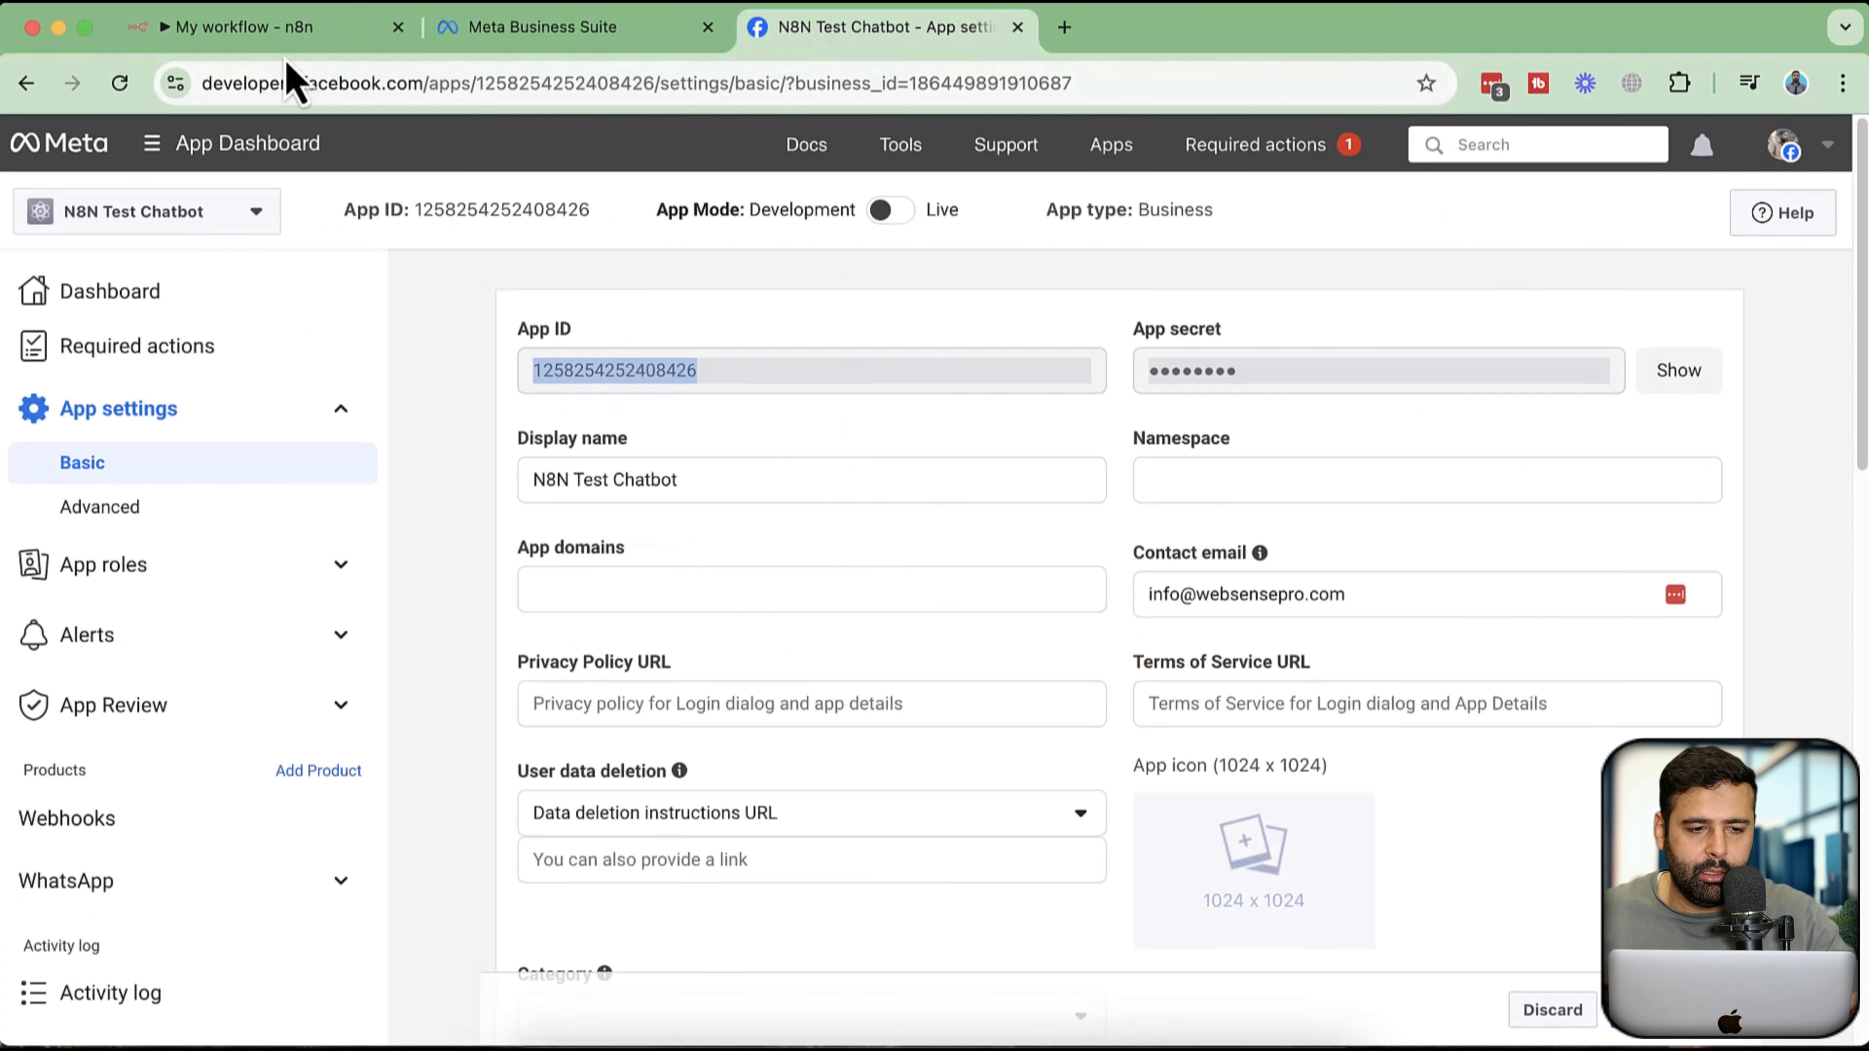
left_click(287, 30)
left_click(656, 471)
key("ctrl+v")
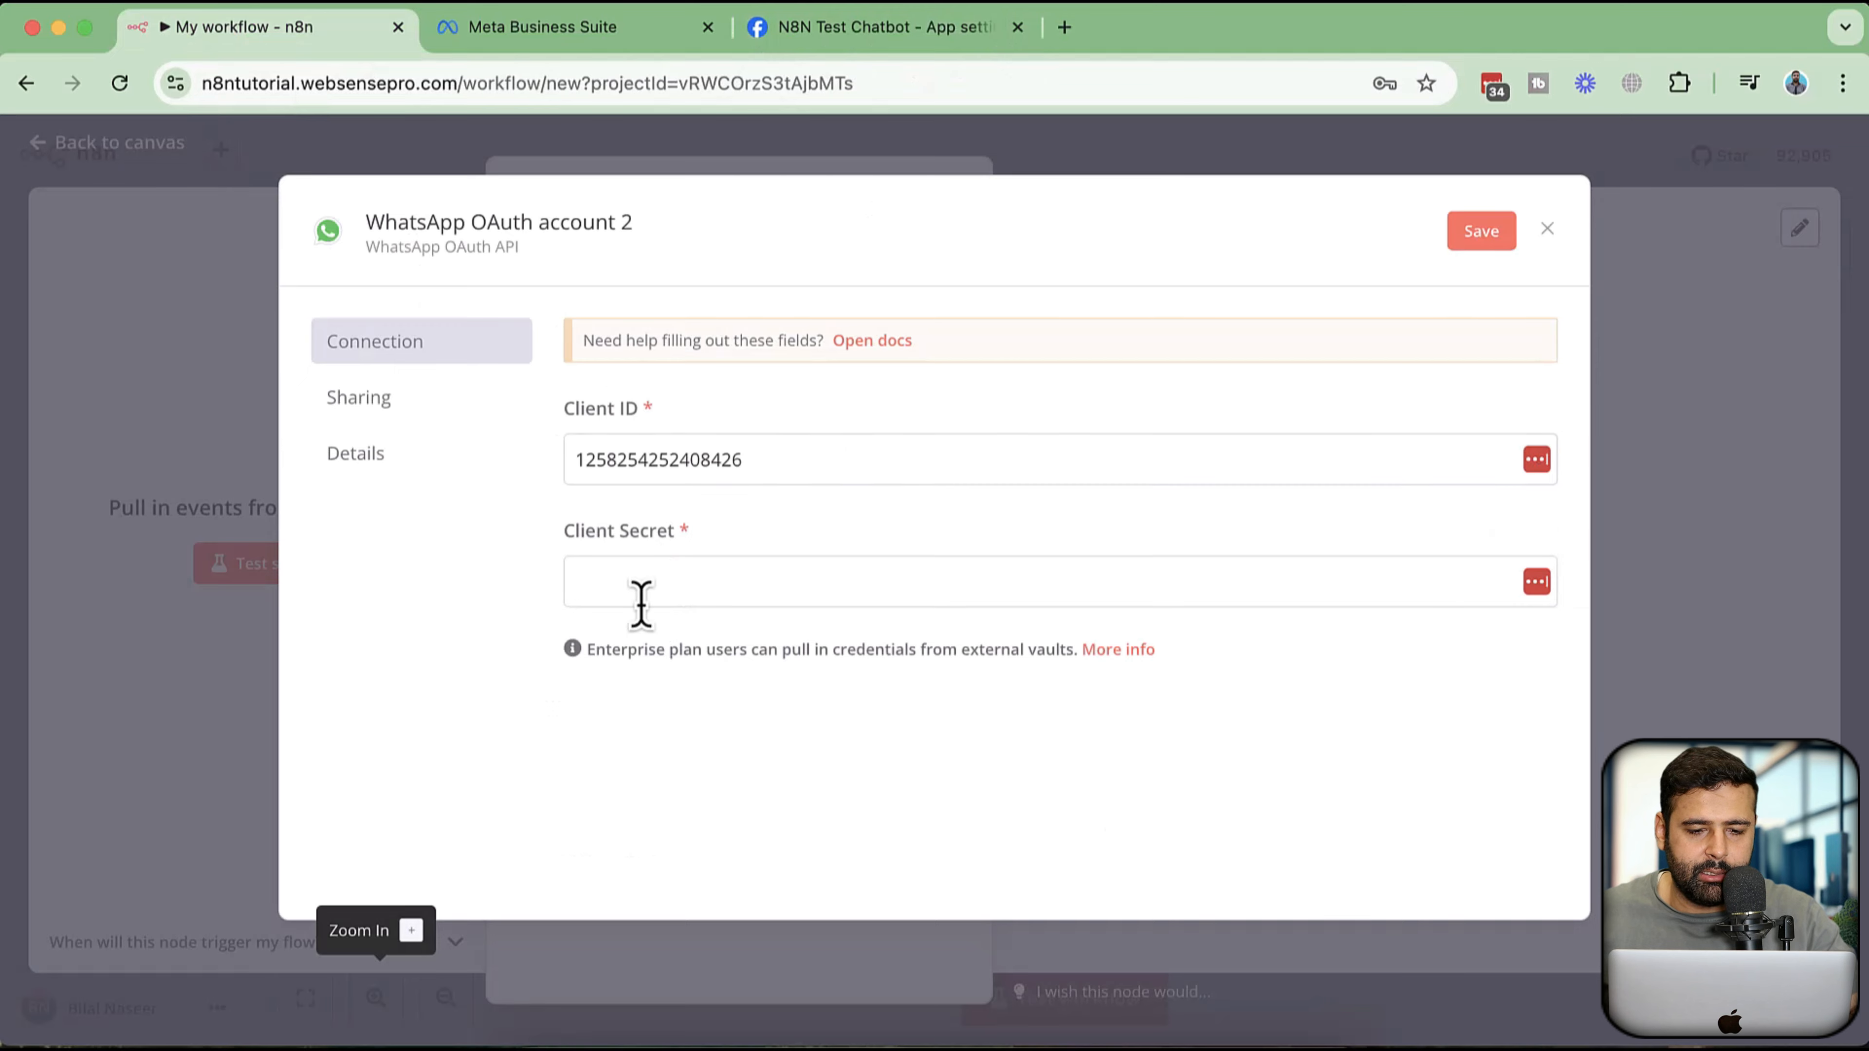
- Reveal the app secret in the Meta app's Basic settings, copy it into n8n's Client Secret field, and save the WhatsApp OAuth credential
left_click(929, 33)
left_click(1681, 372)
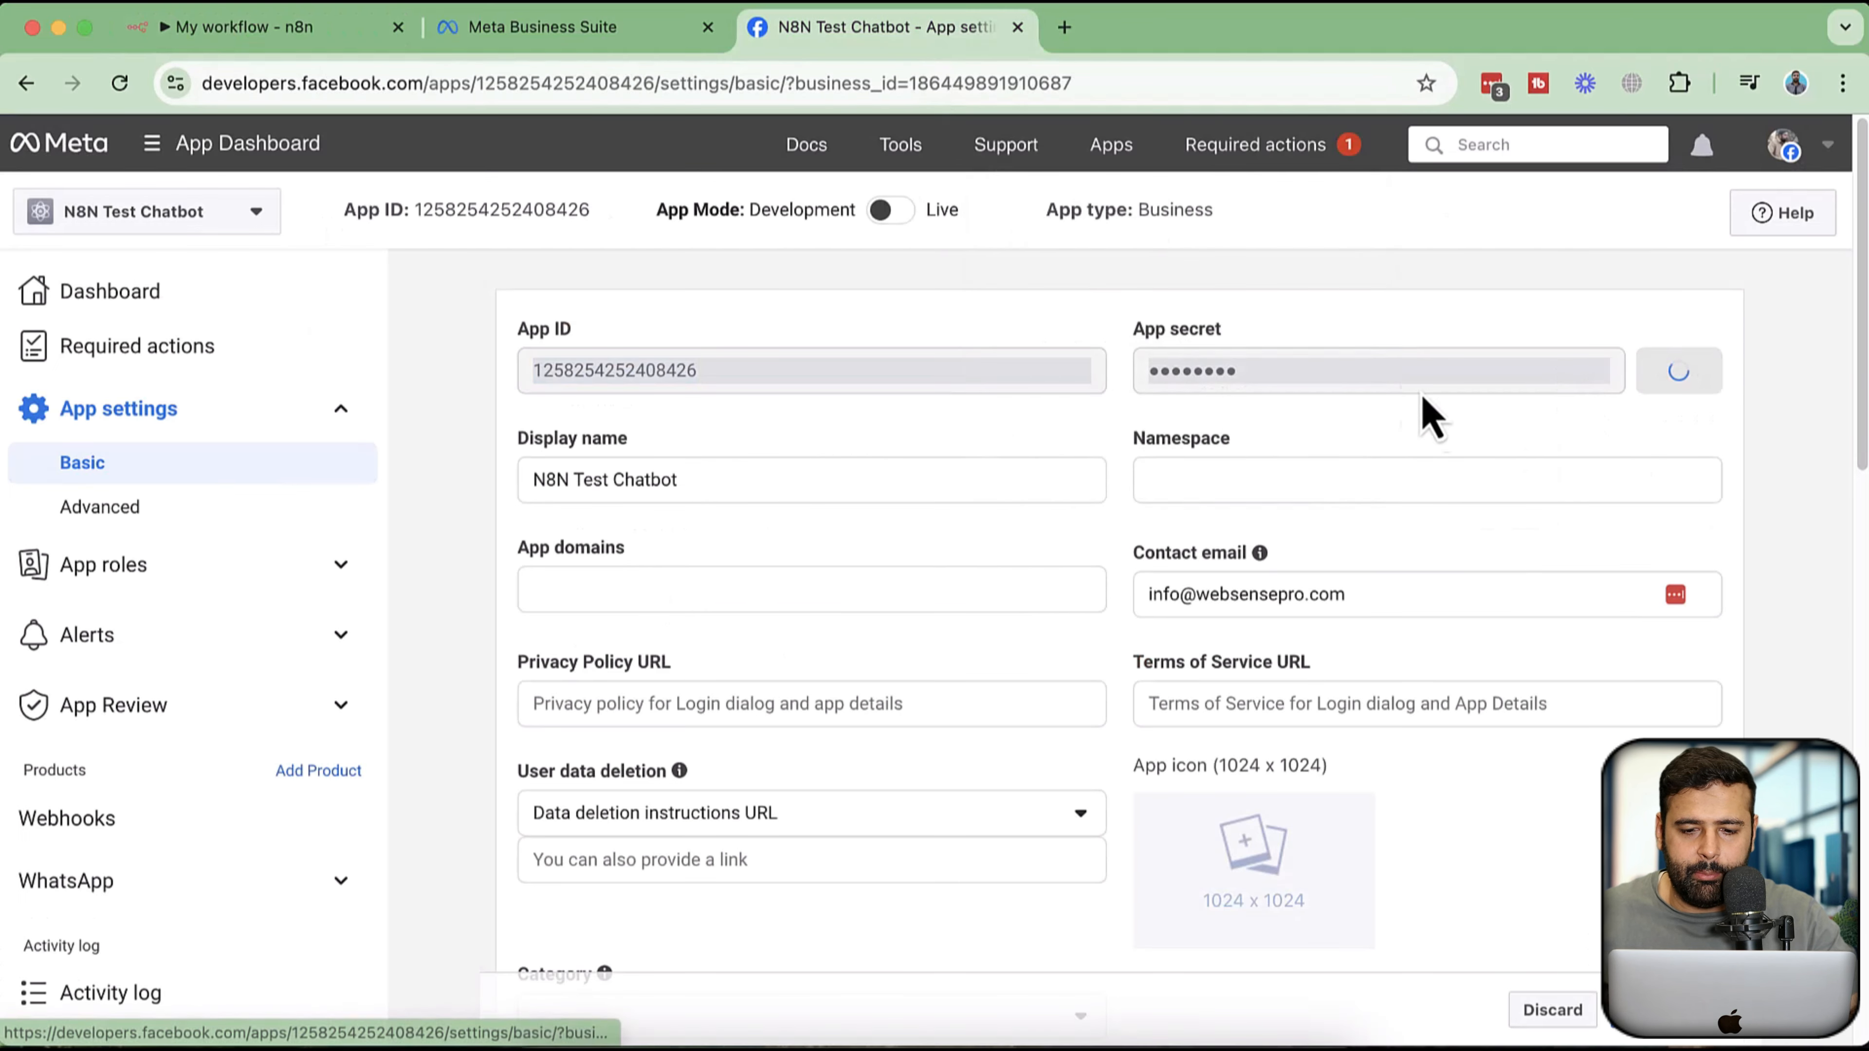
double_click(1332, 377)
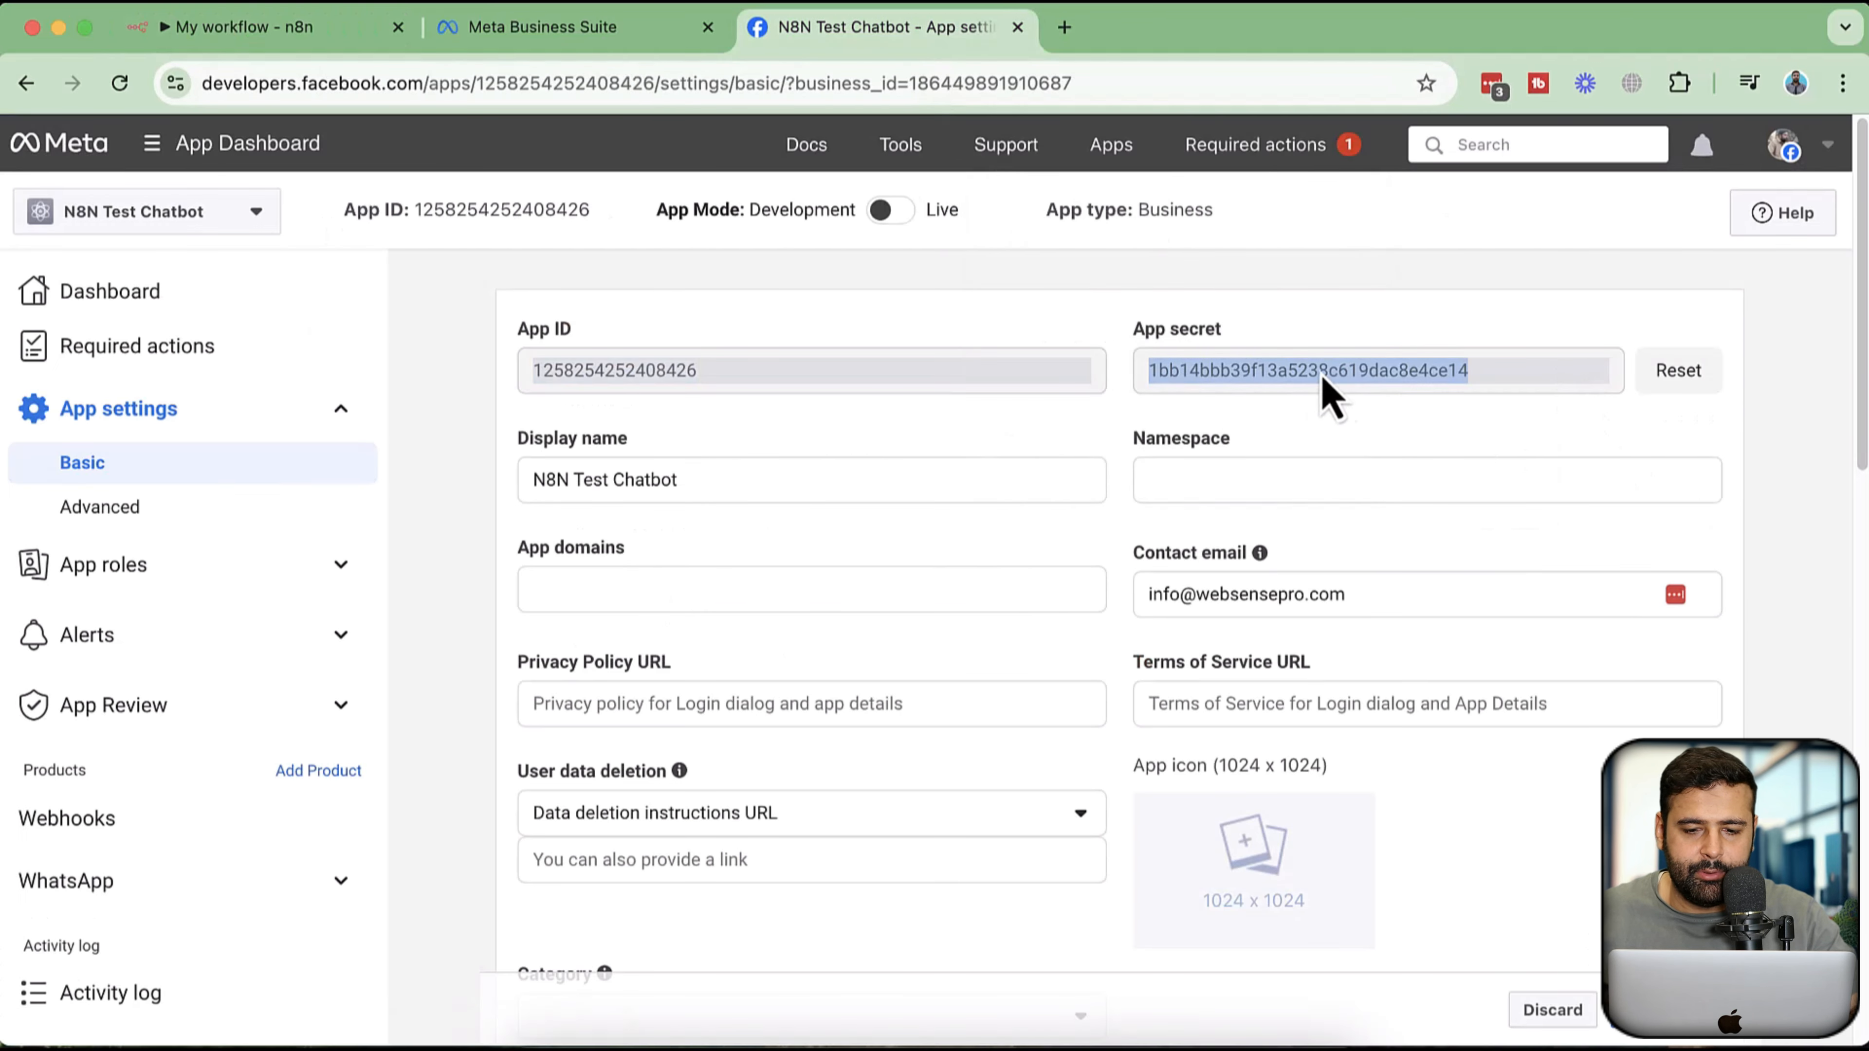
left_click(334, 46)
left_click(750, 585)
key("ctrl+v")
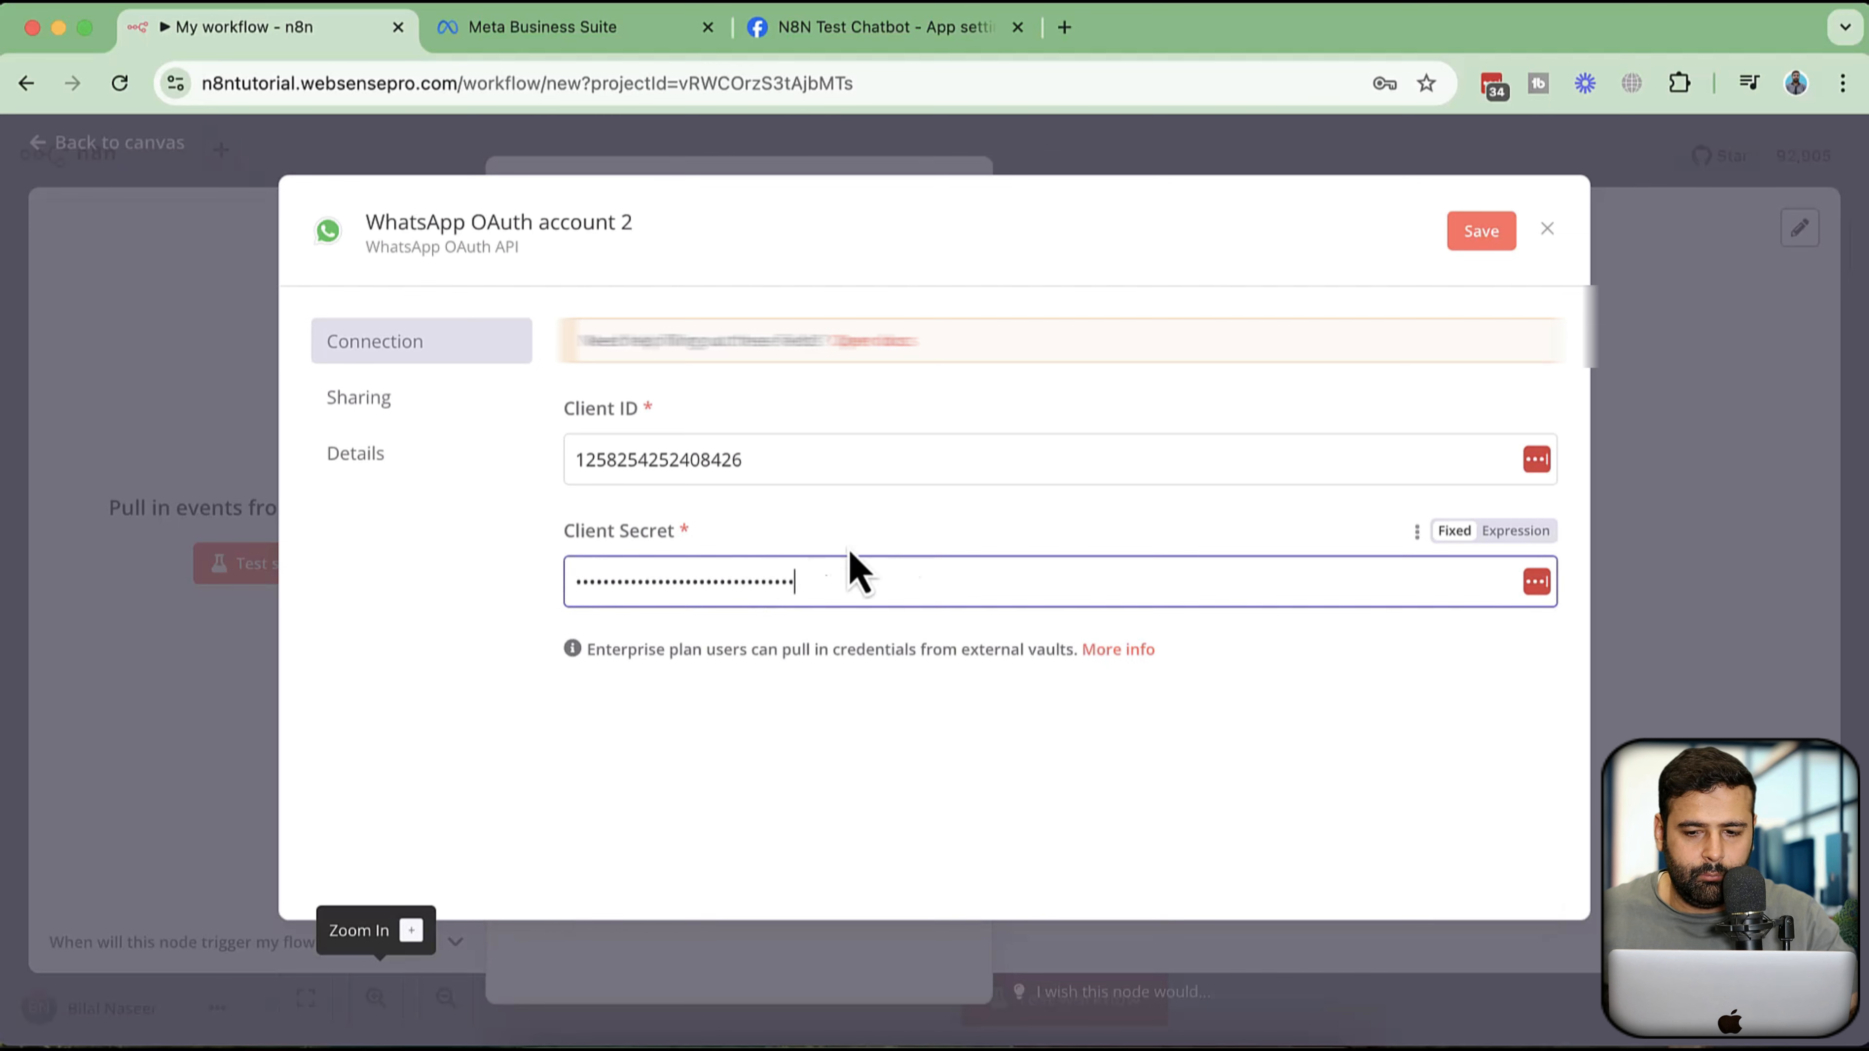
left_click(1476, 234)
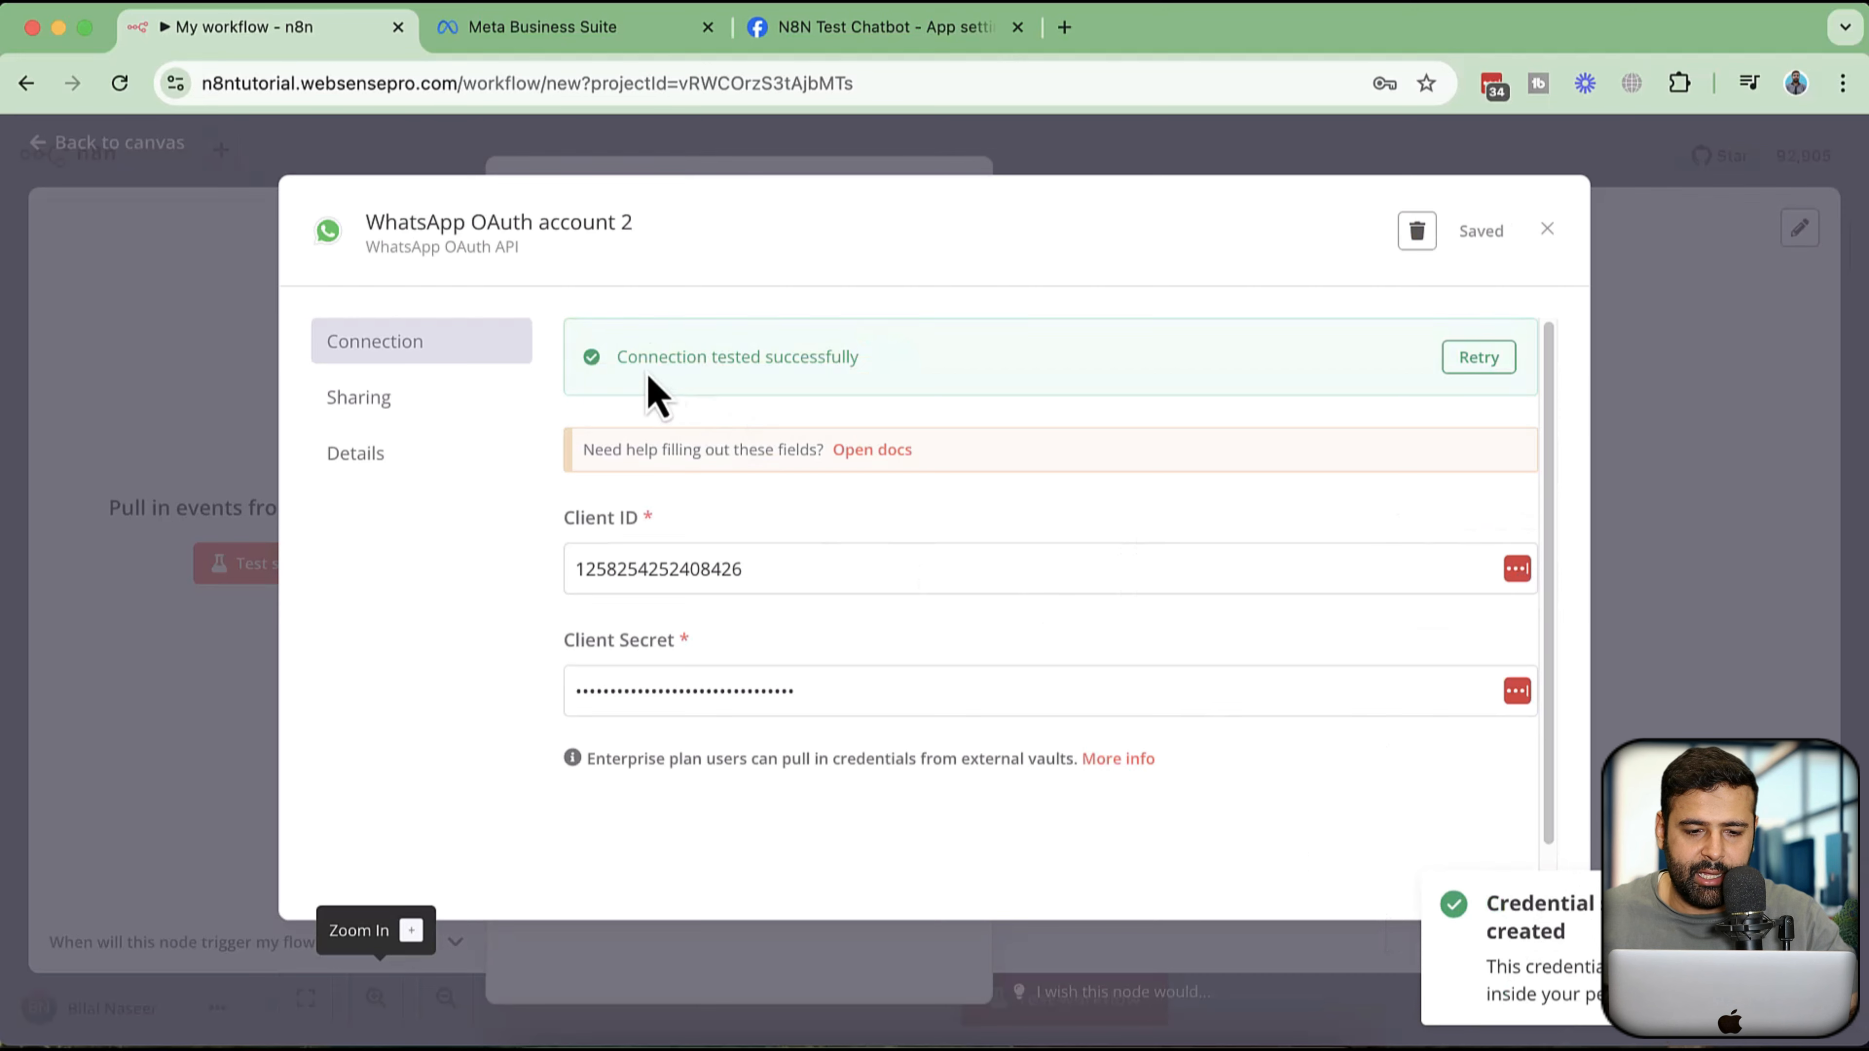
left_click_drag(616, 357, 874, 384)
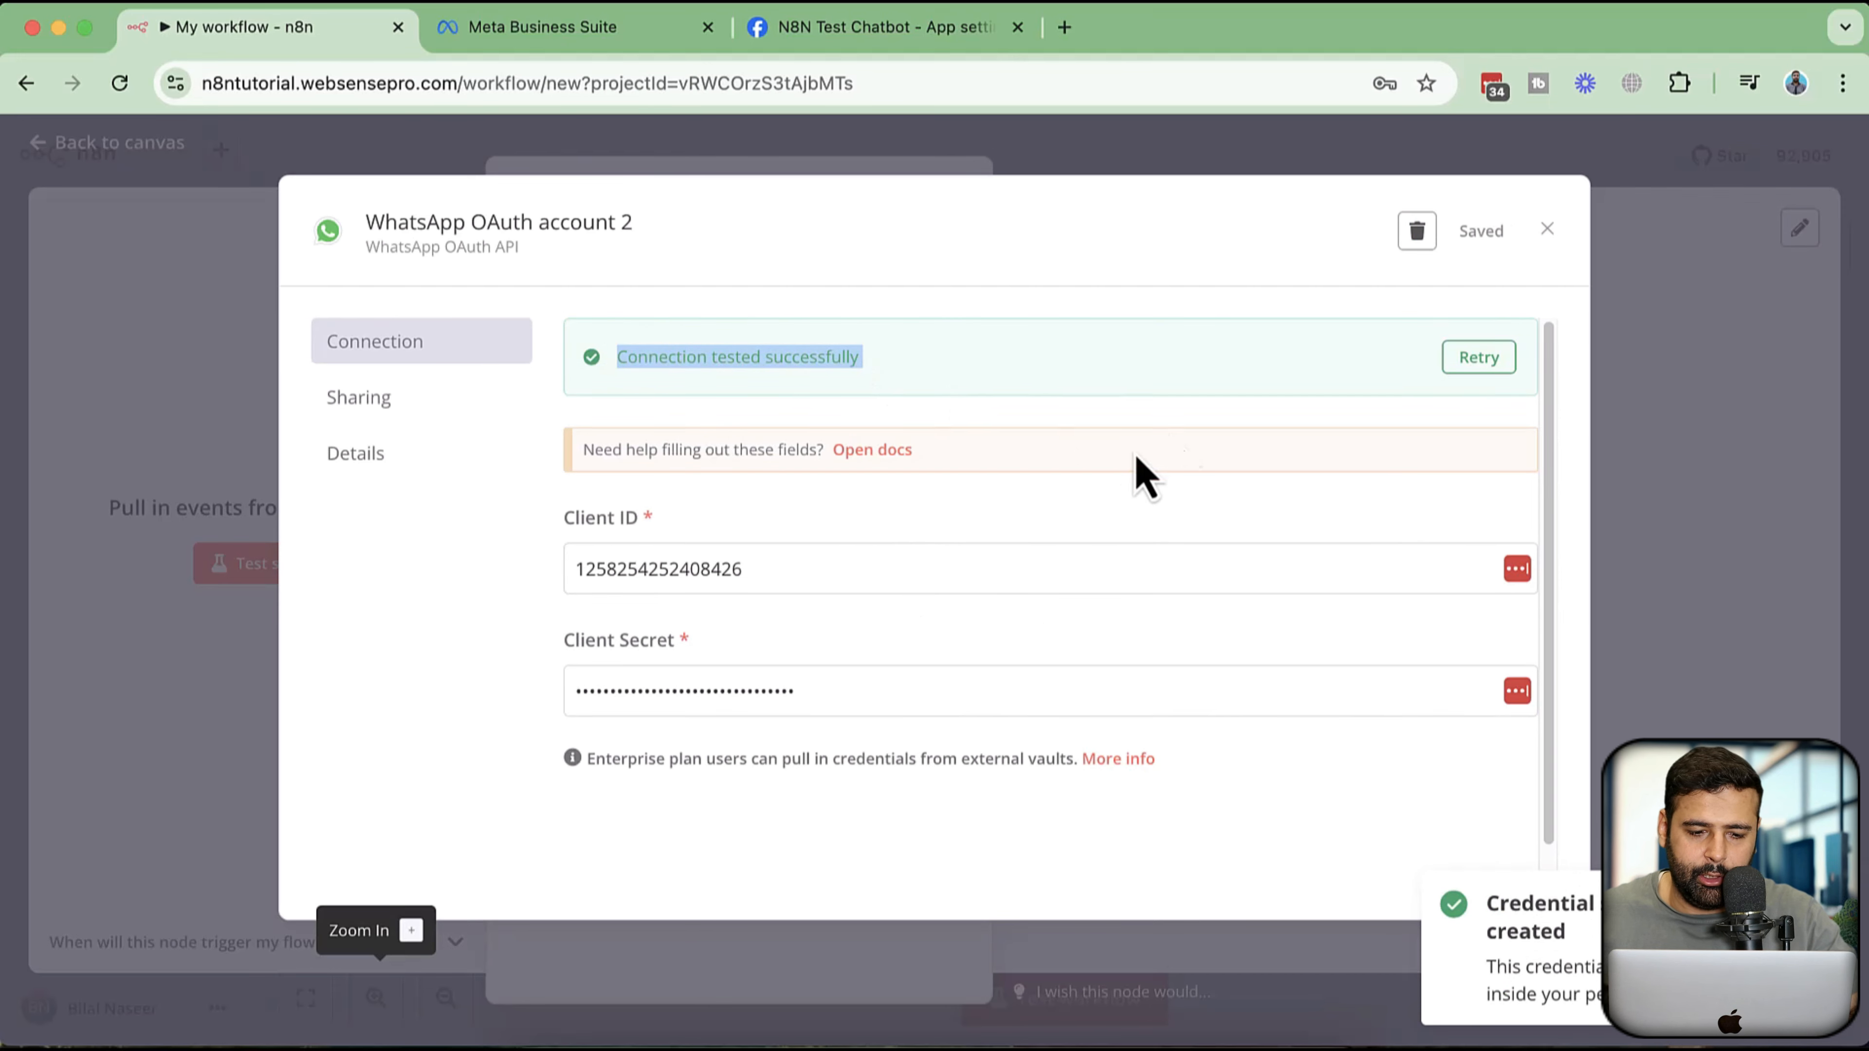
- Close the WhatsApp credential and trigger settings to return to the canvas, dismissing the LastPass save prompt
left_click(178, 249)
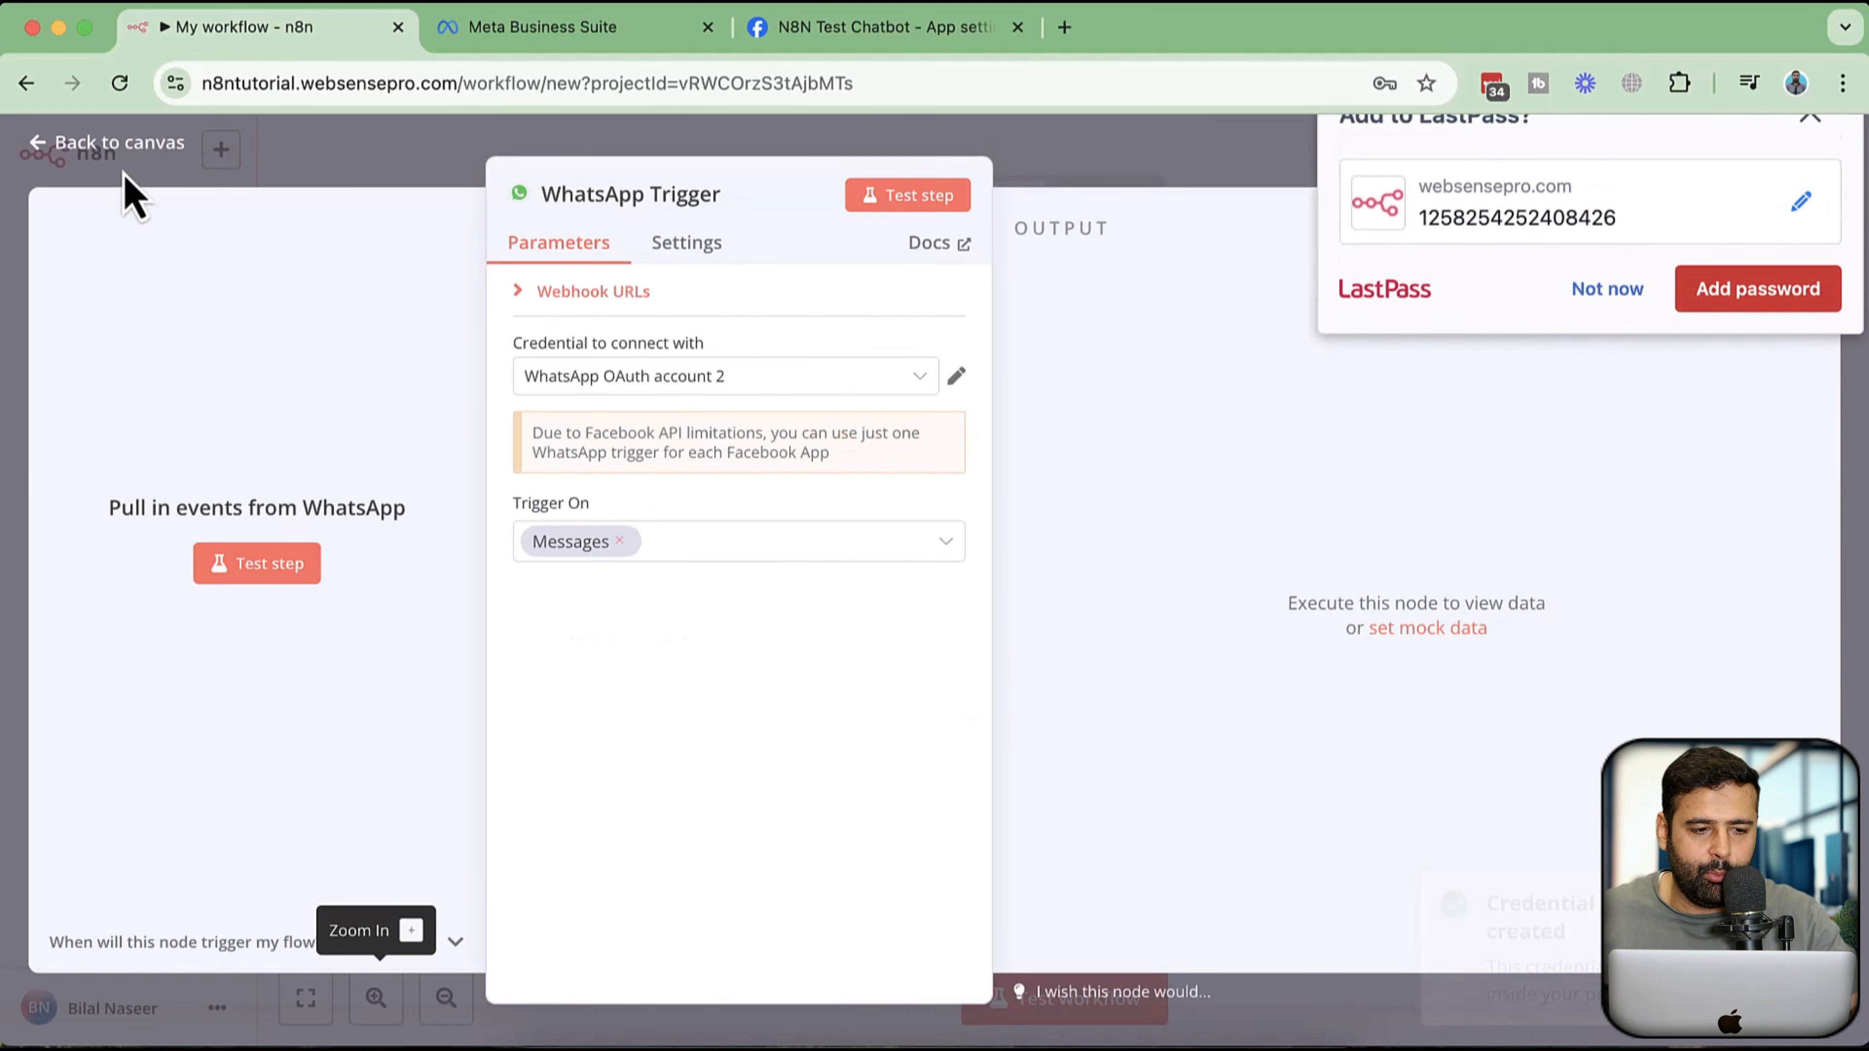
left_click(98, 144)
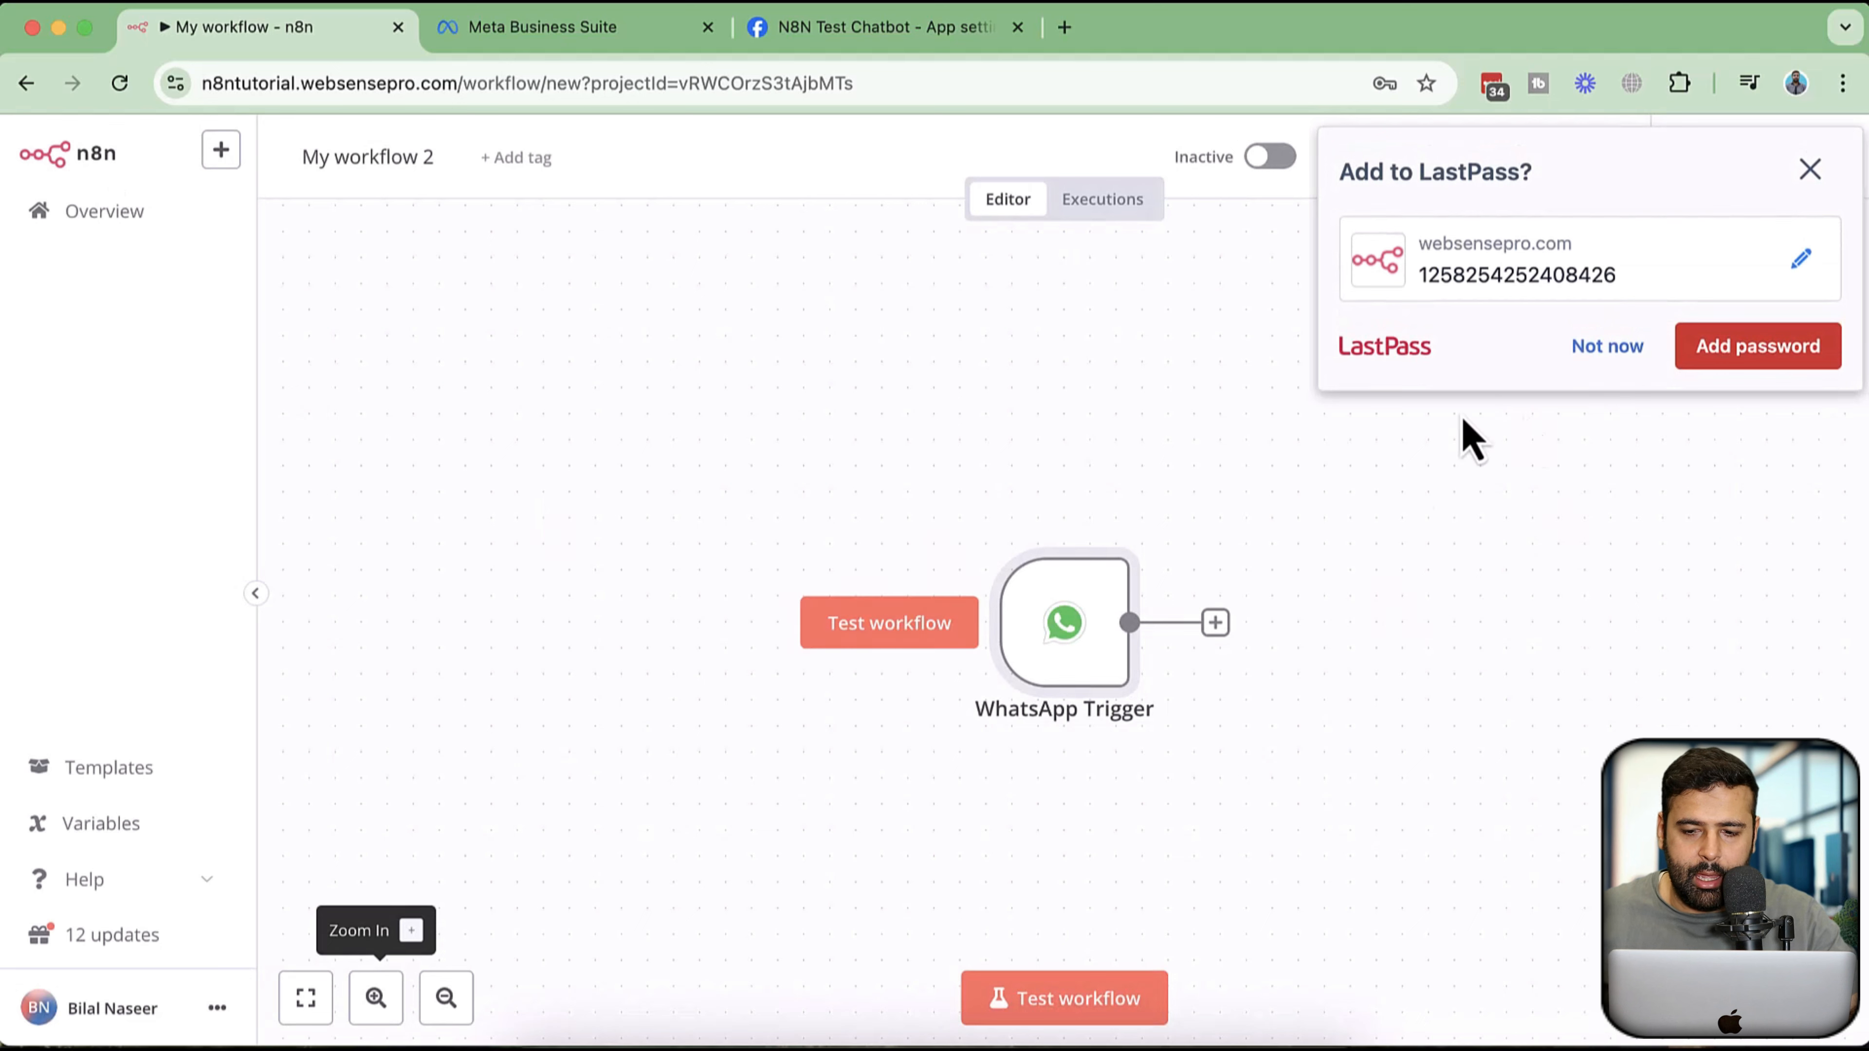
left_click(1811, 171)
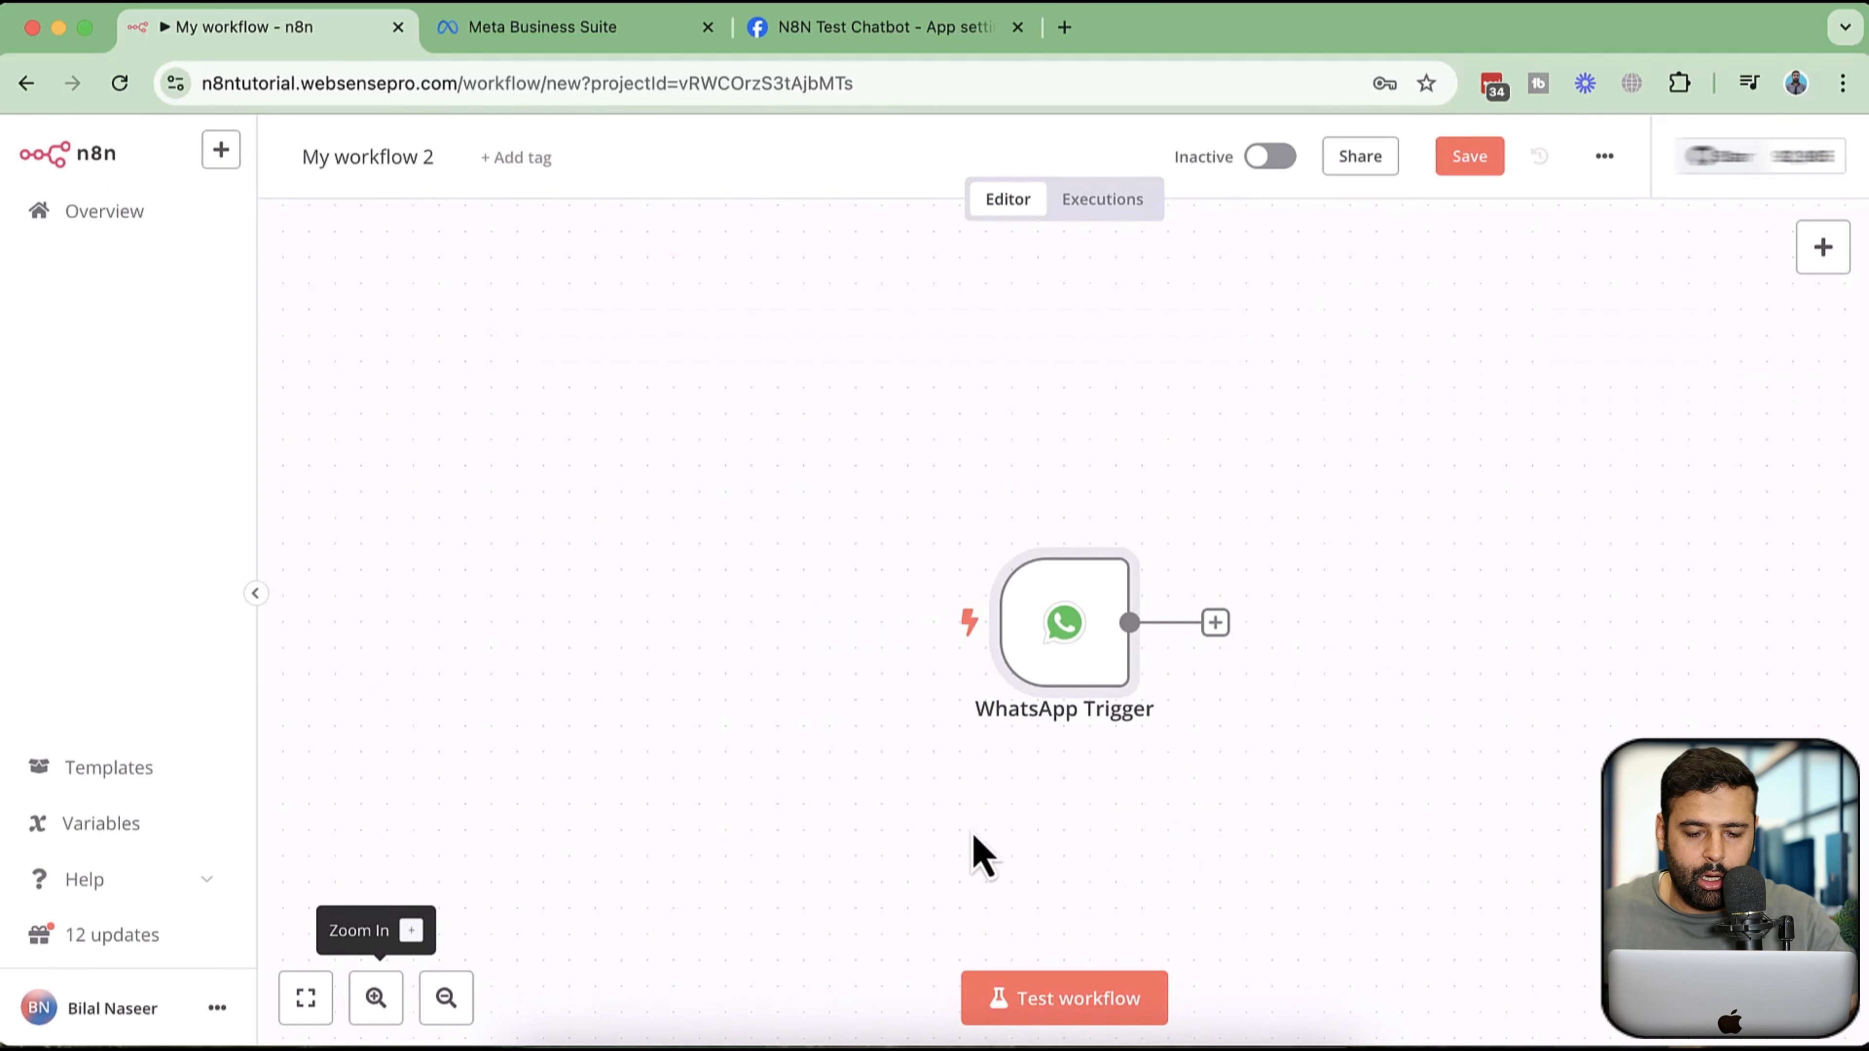
- Add an AI Agent node from the Advanced AI nodes after the WhatsApp Trigger
left_click_drag(1014, 815, 798, 788)
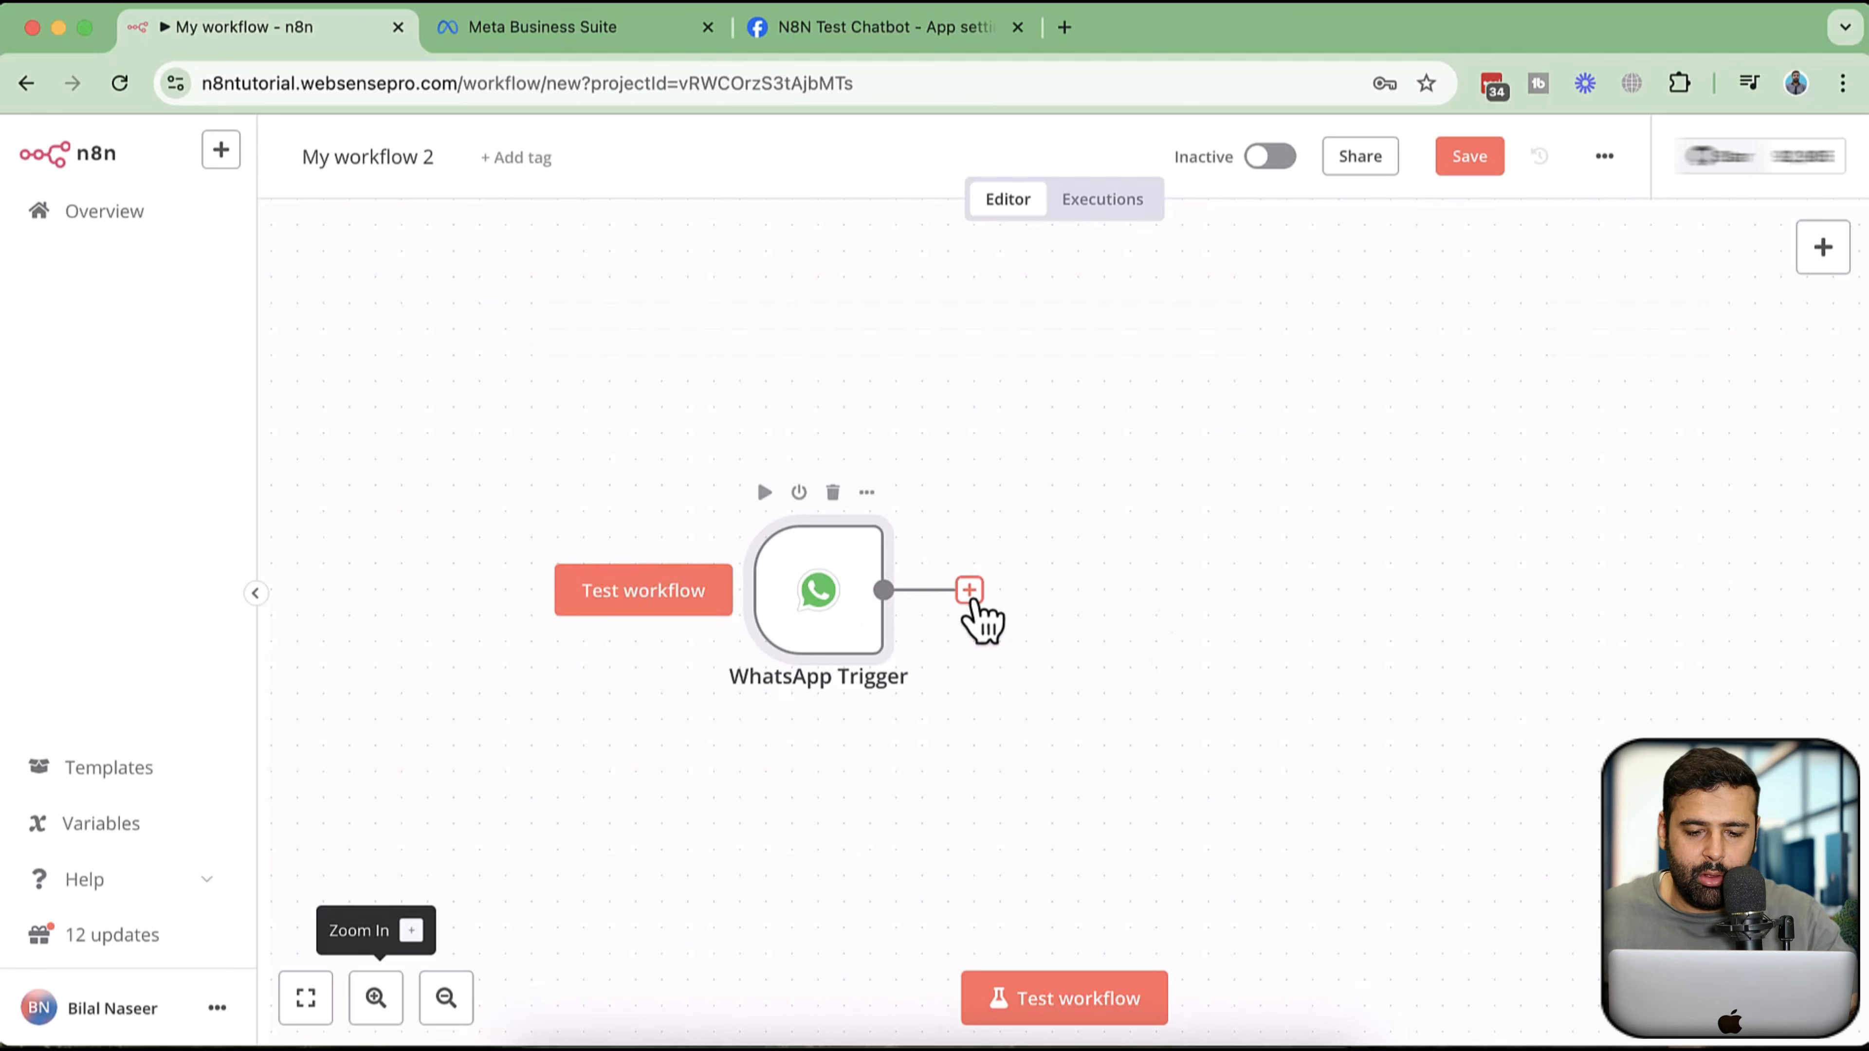
left_click(970, 590)
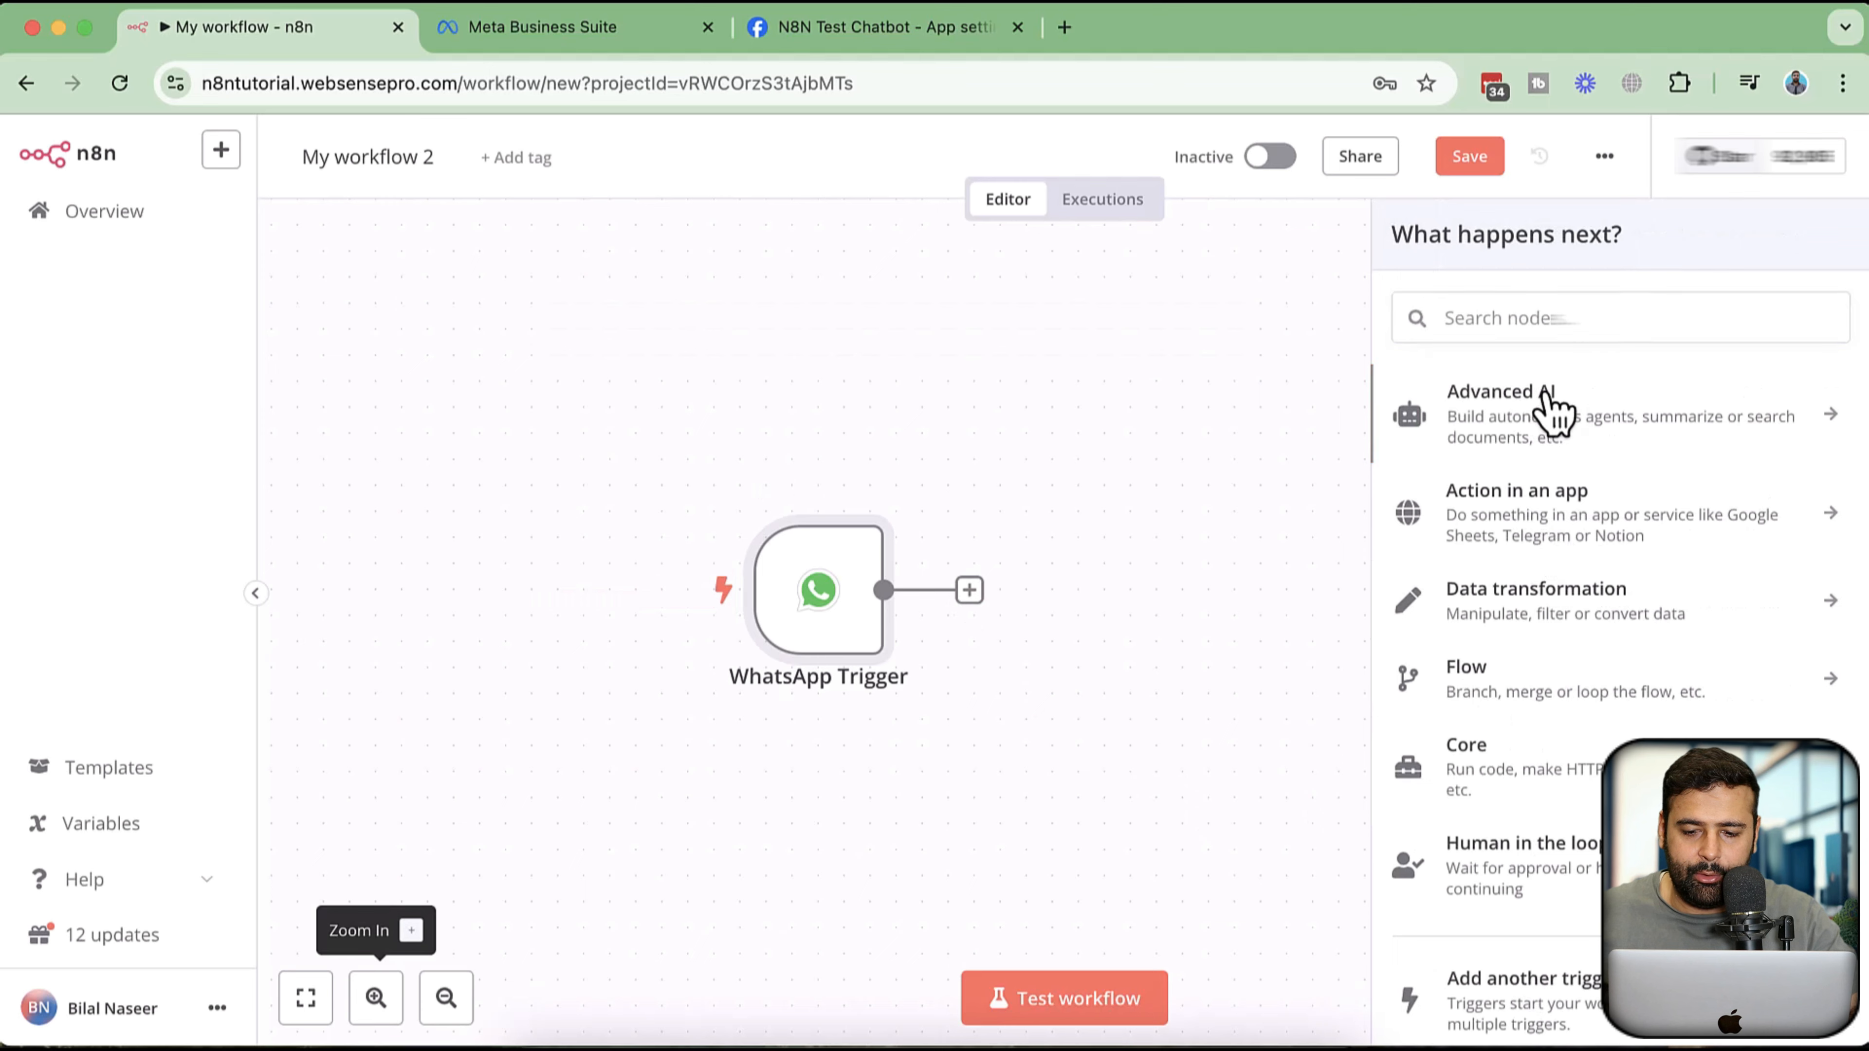
left_click(1552, 411)
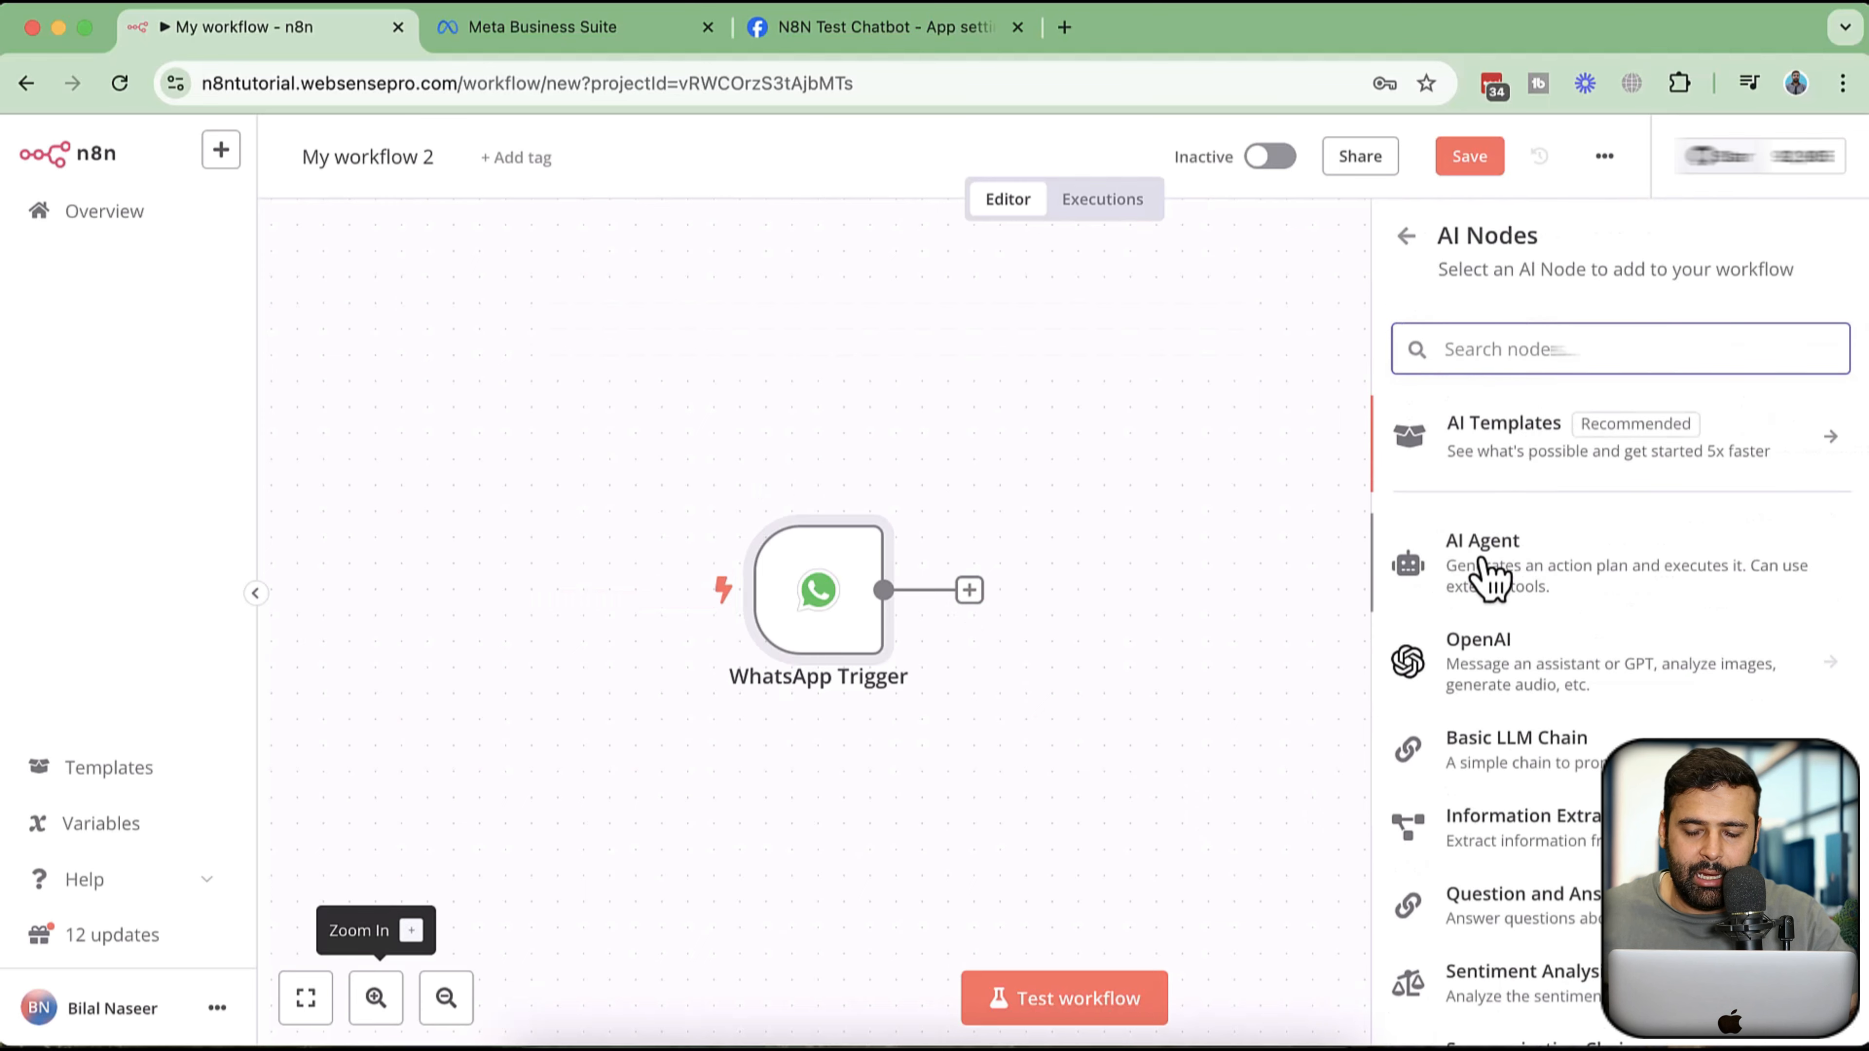
left_click(1486, 576)
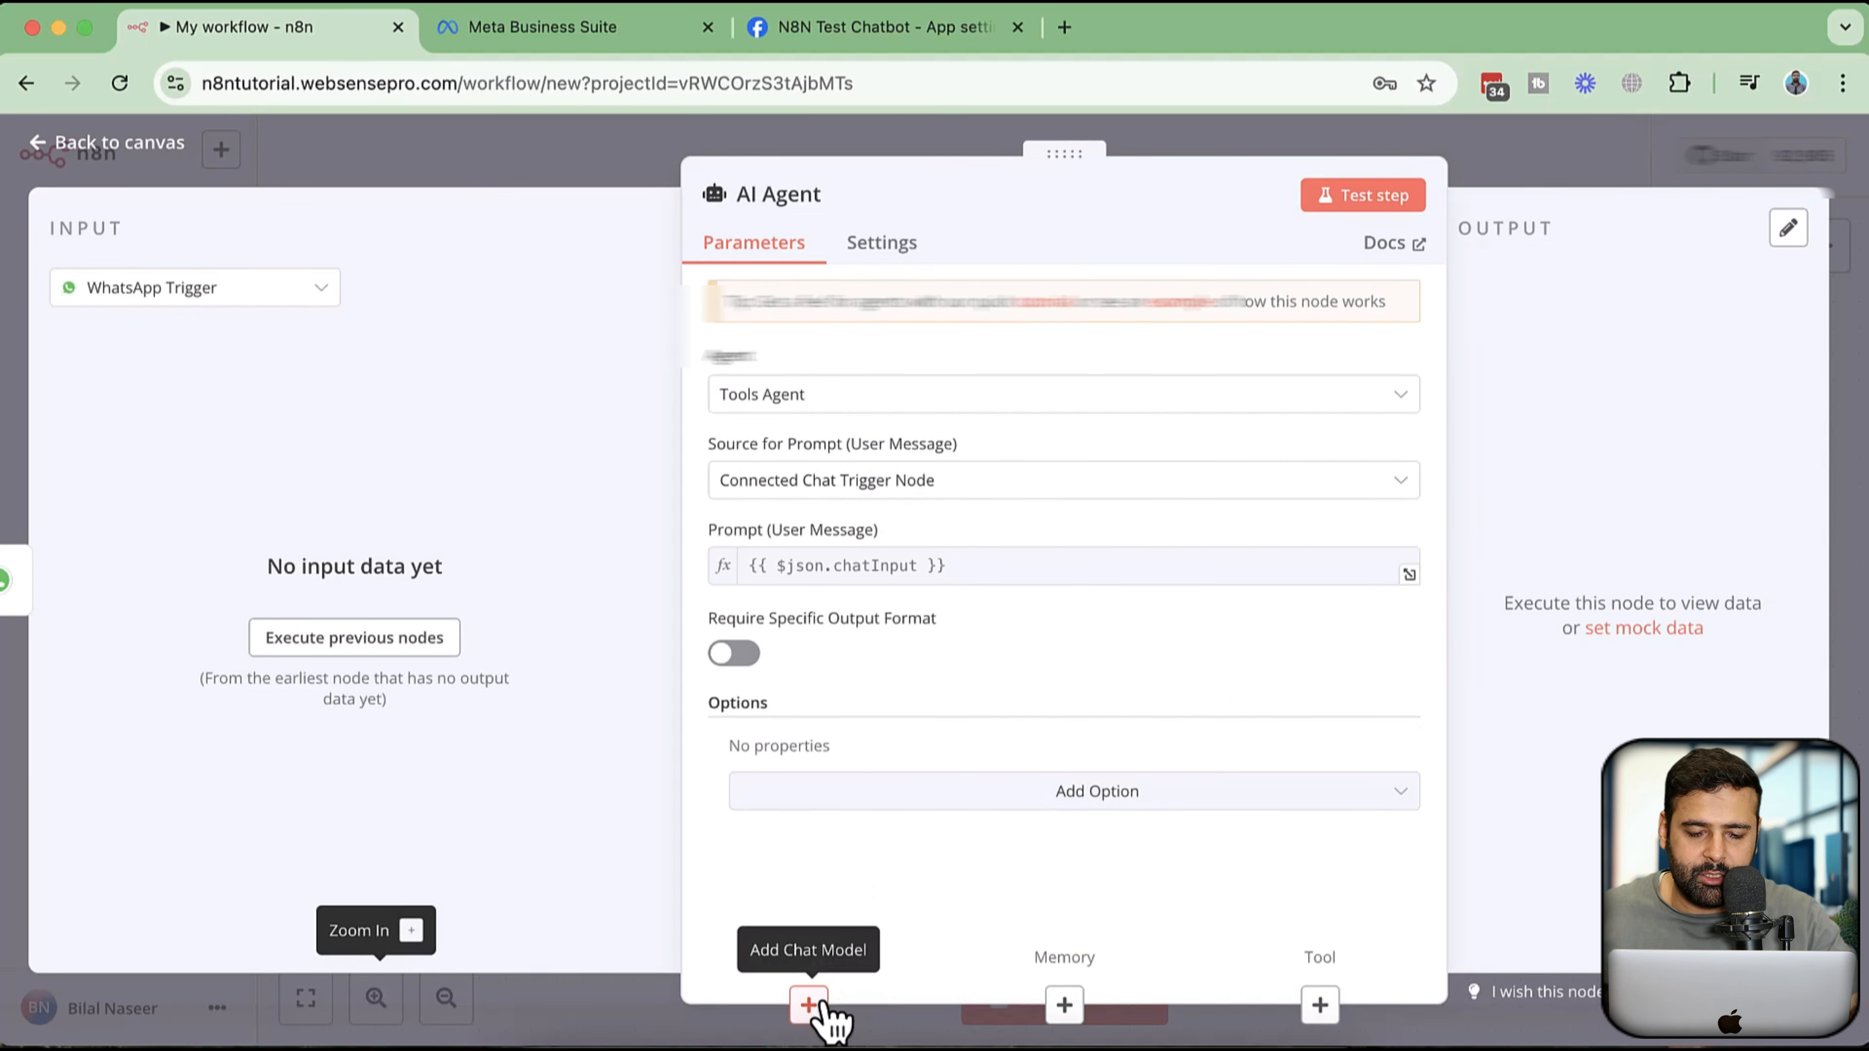
- Attach a Google Gemini Chat Model to the AI Agent and start creating a new credential for it
left_click(809, 1005)
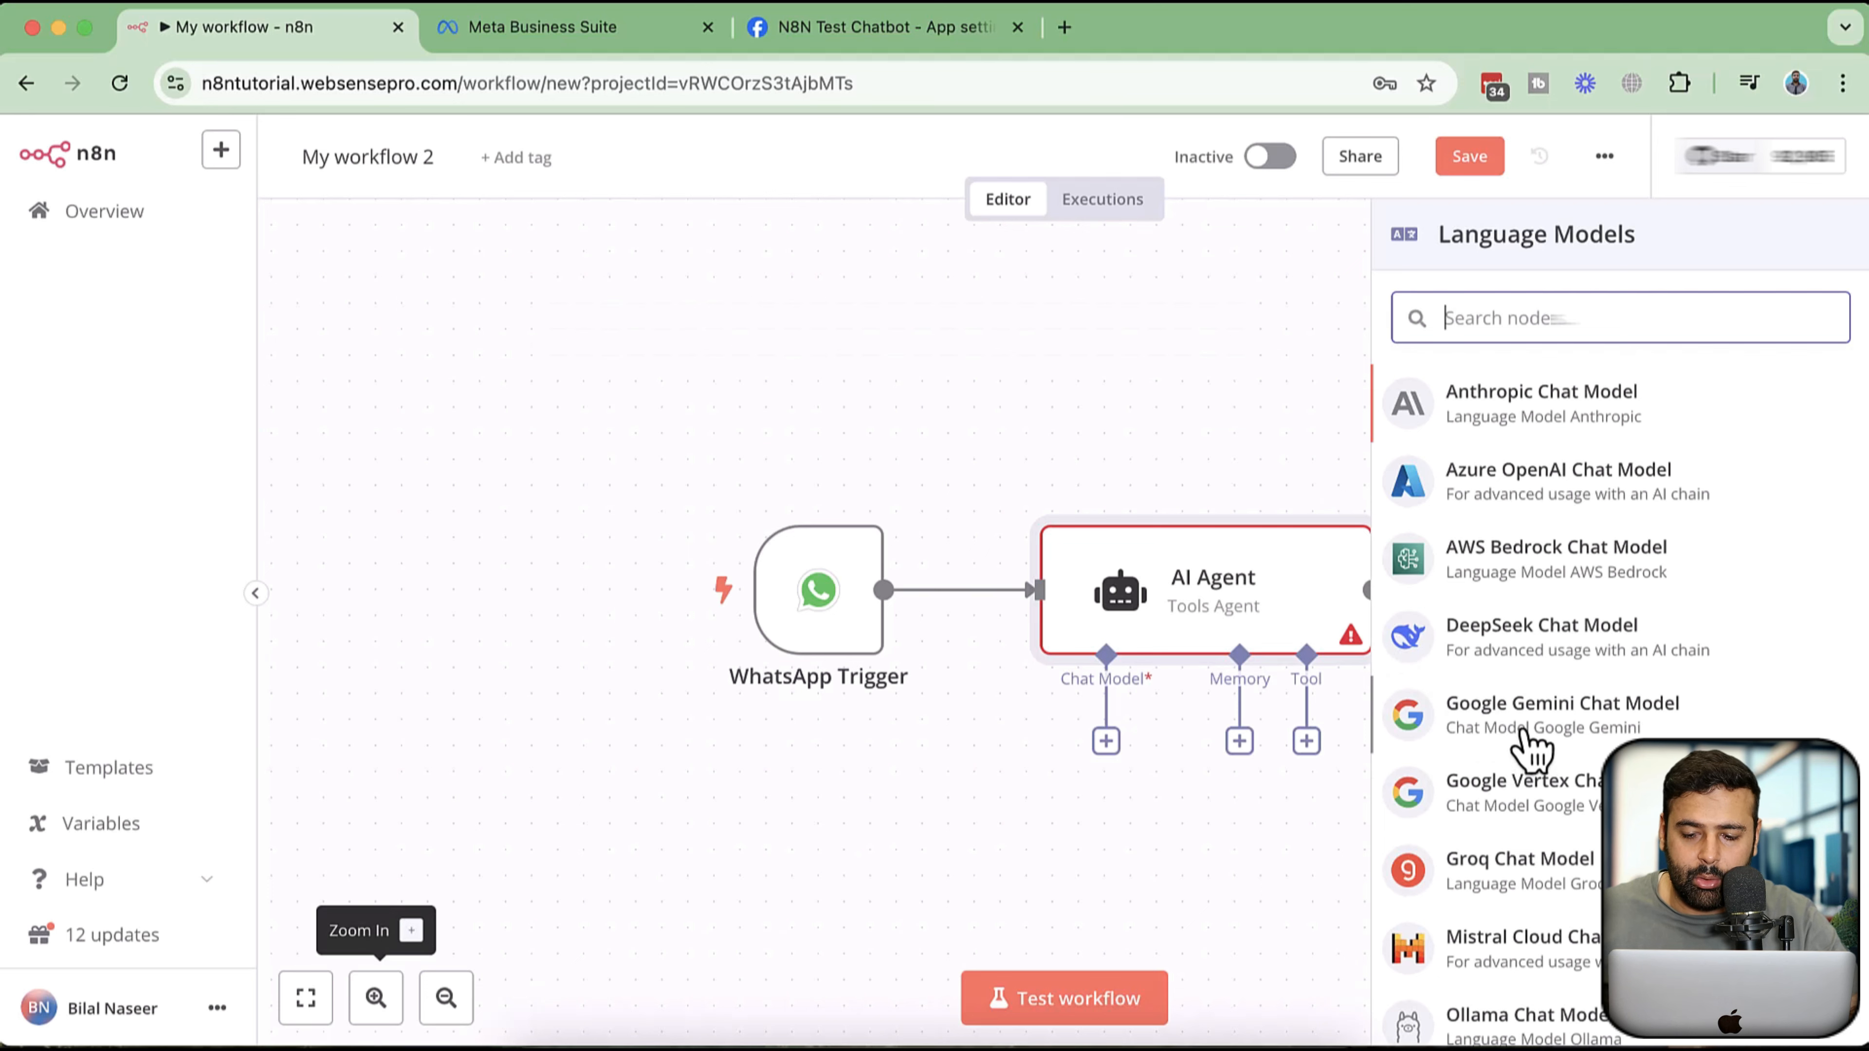
left_click(1523, 731)
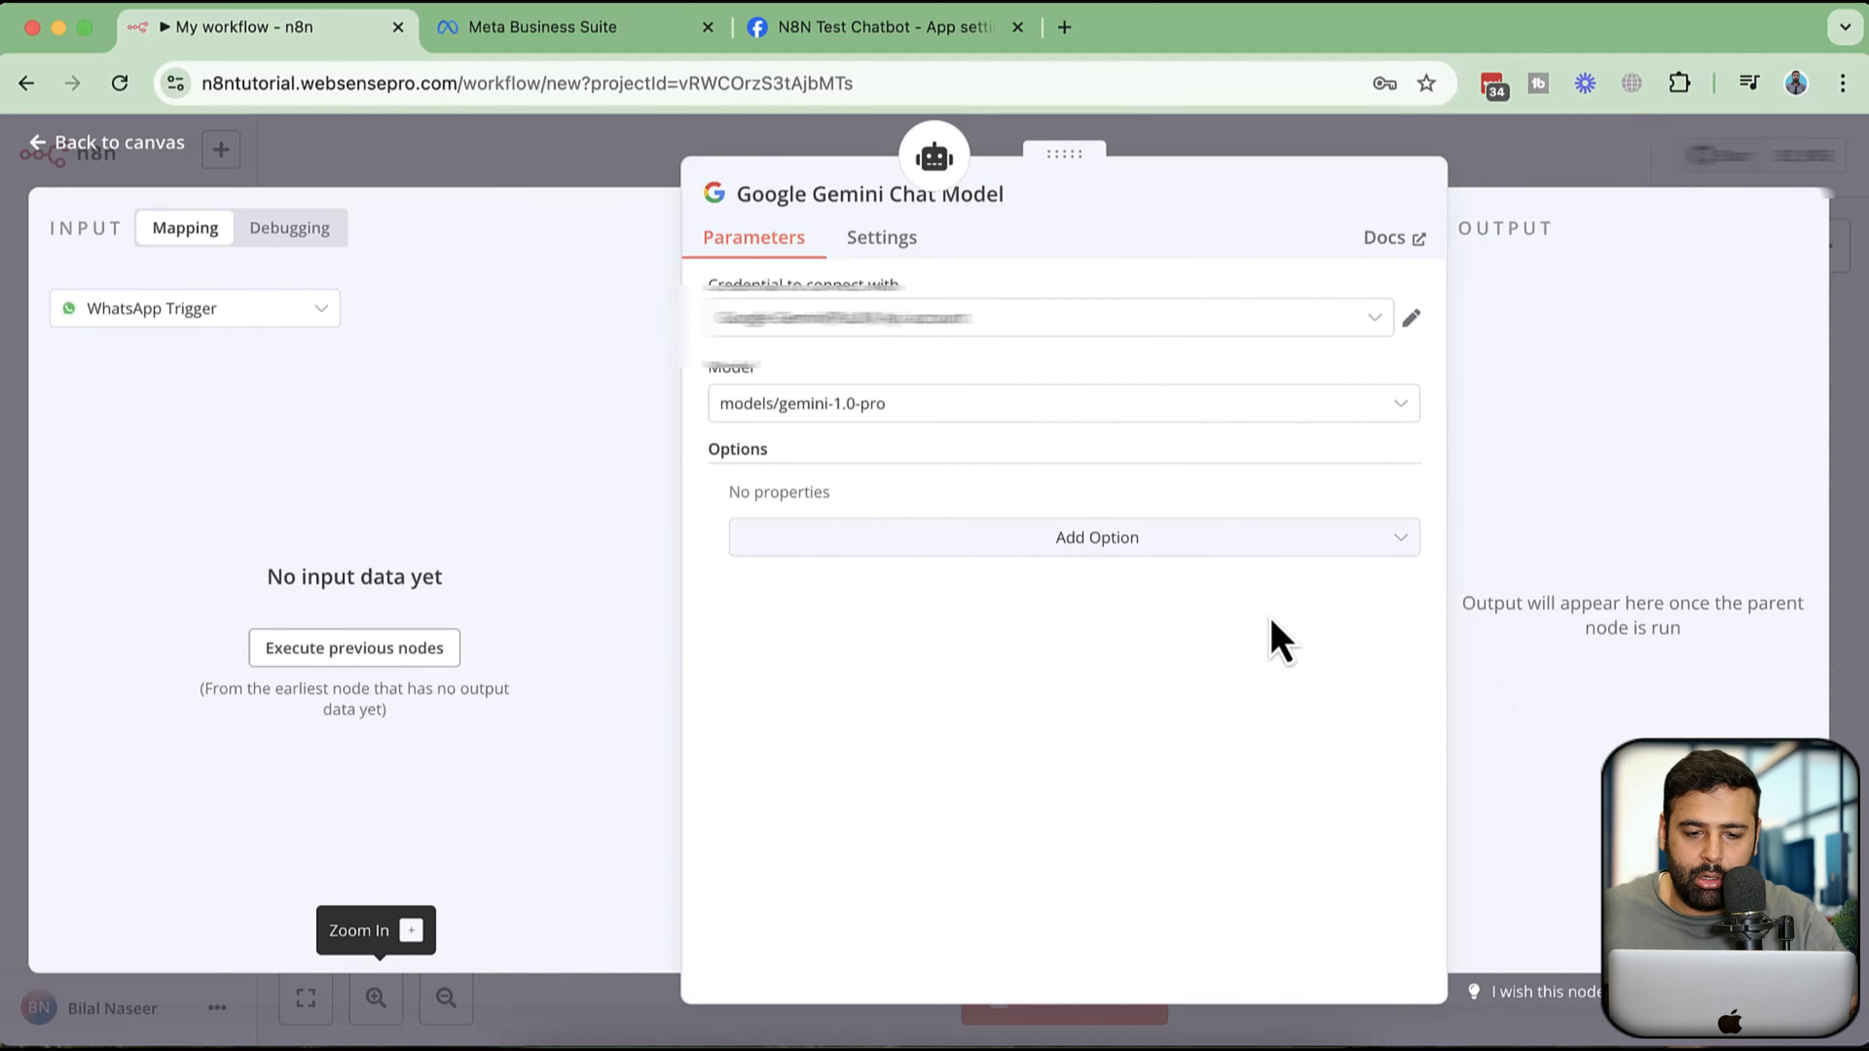
left_click(895, 328)
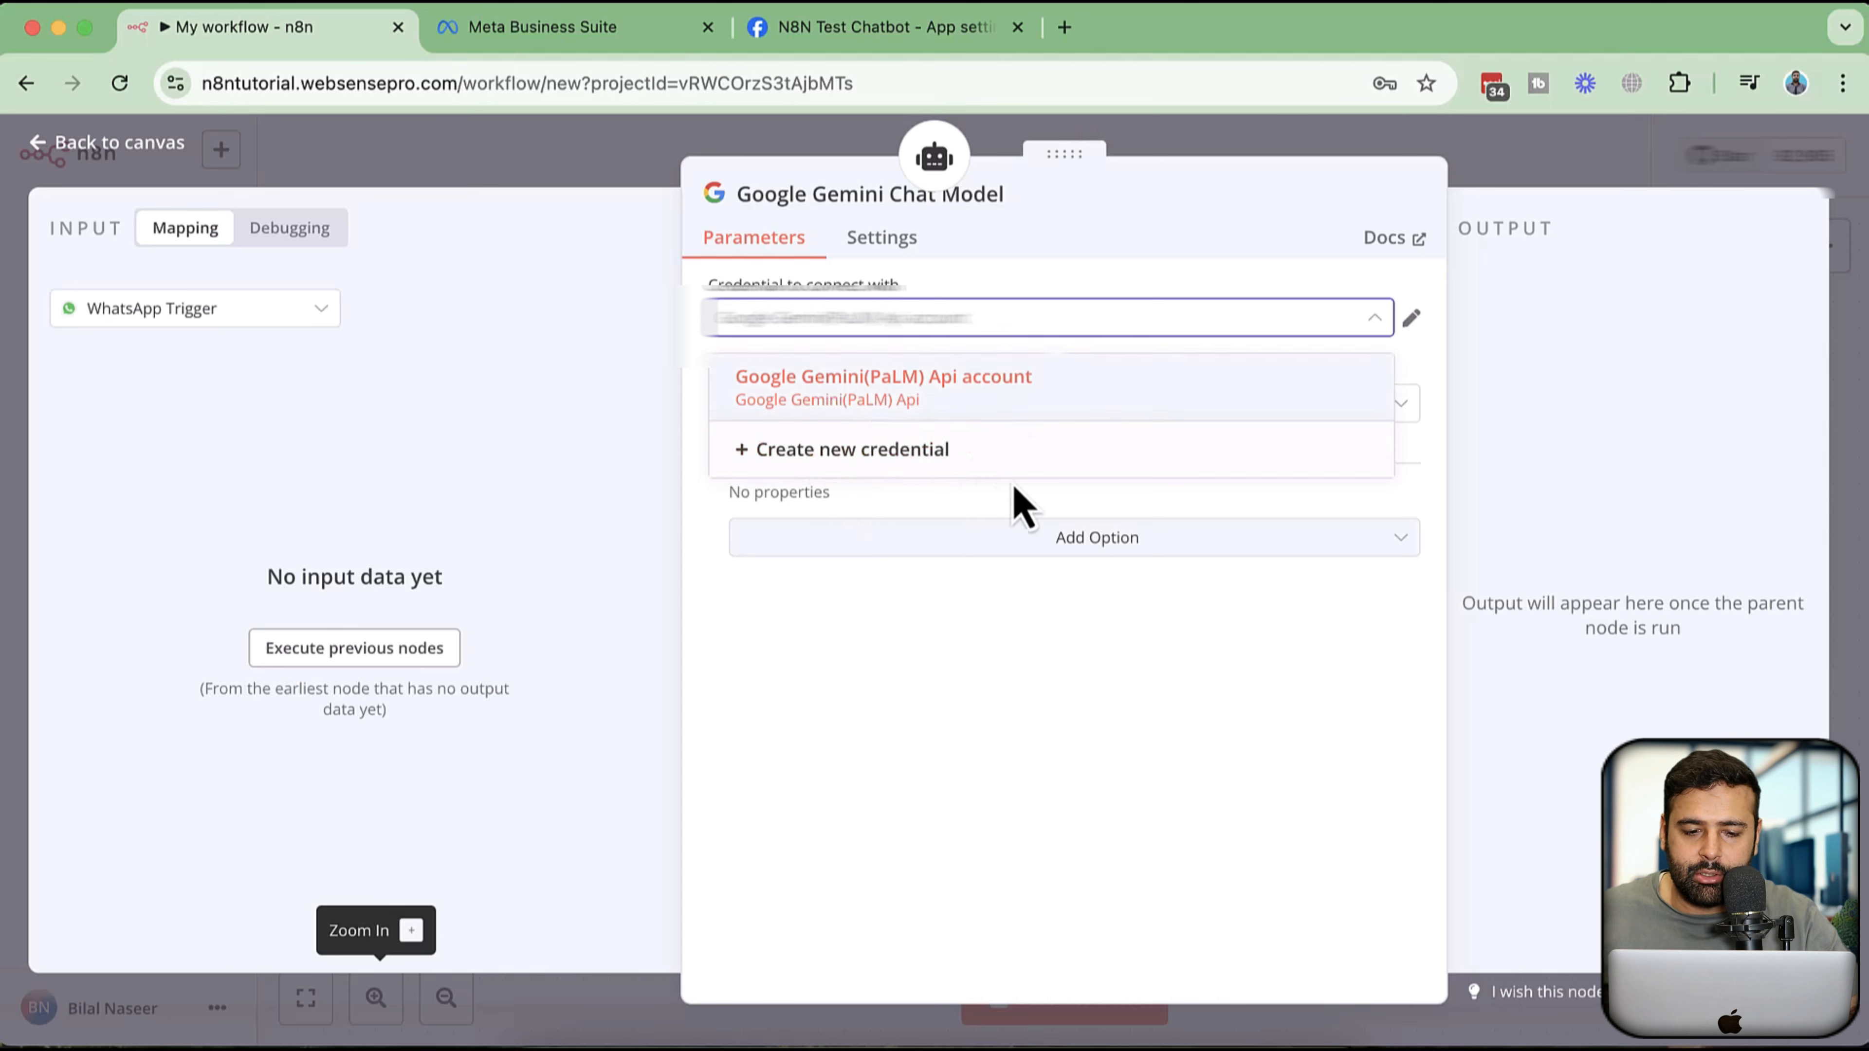
left_click(870, 463)
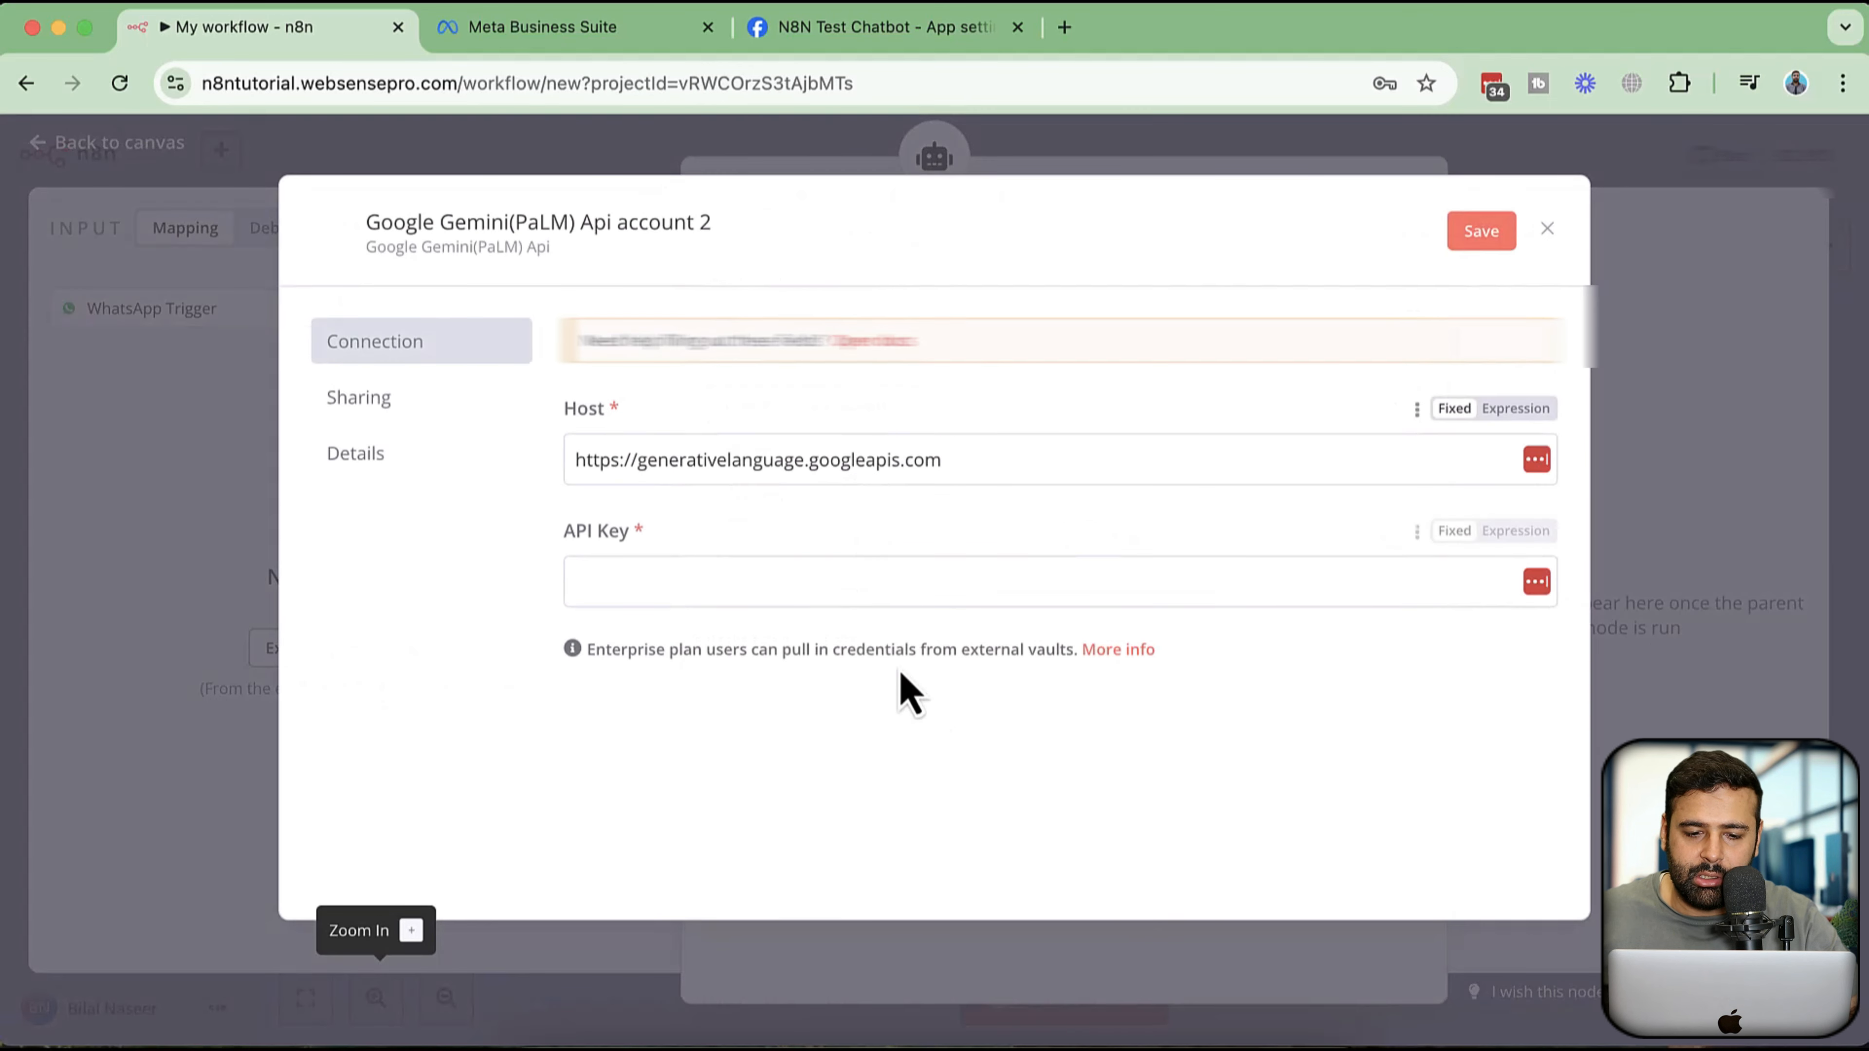
left_click_drag(572, 548, 644, 544)
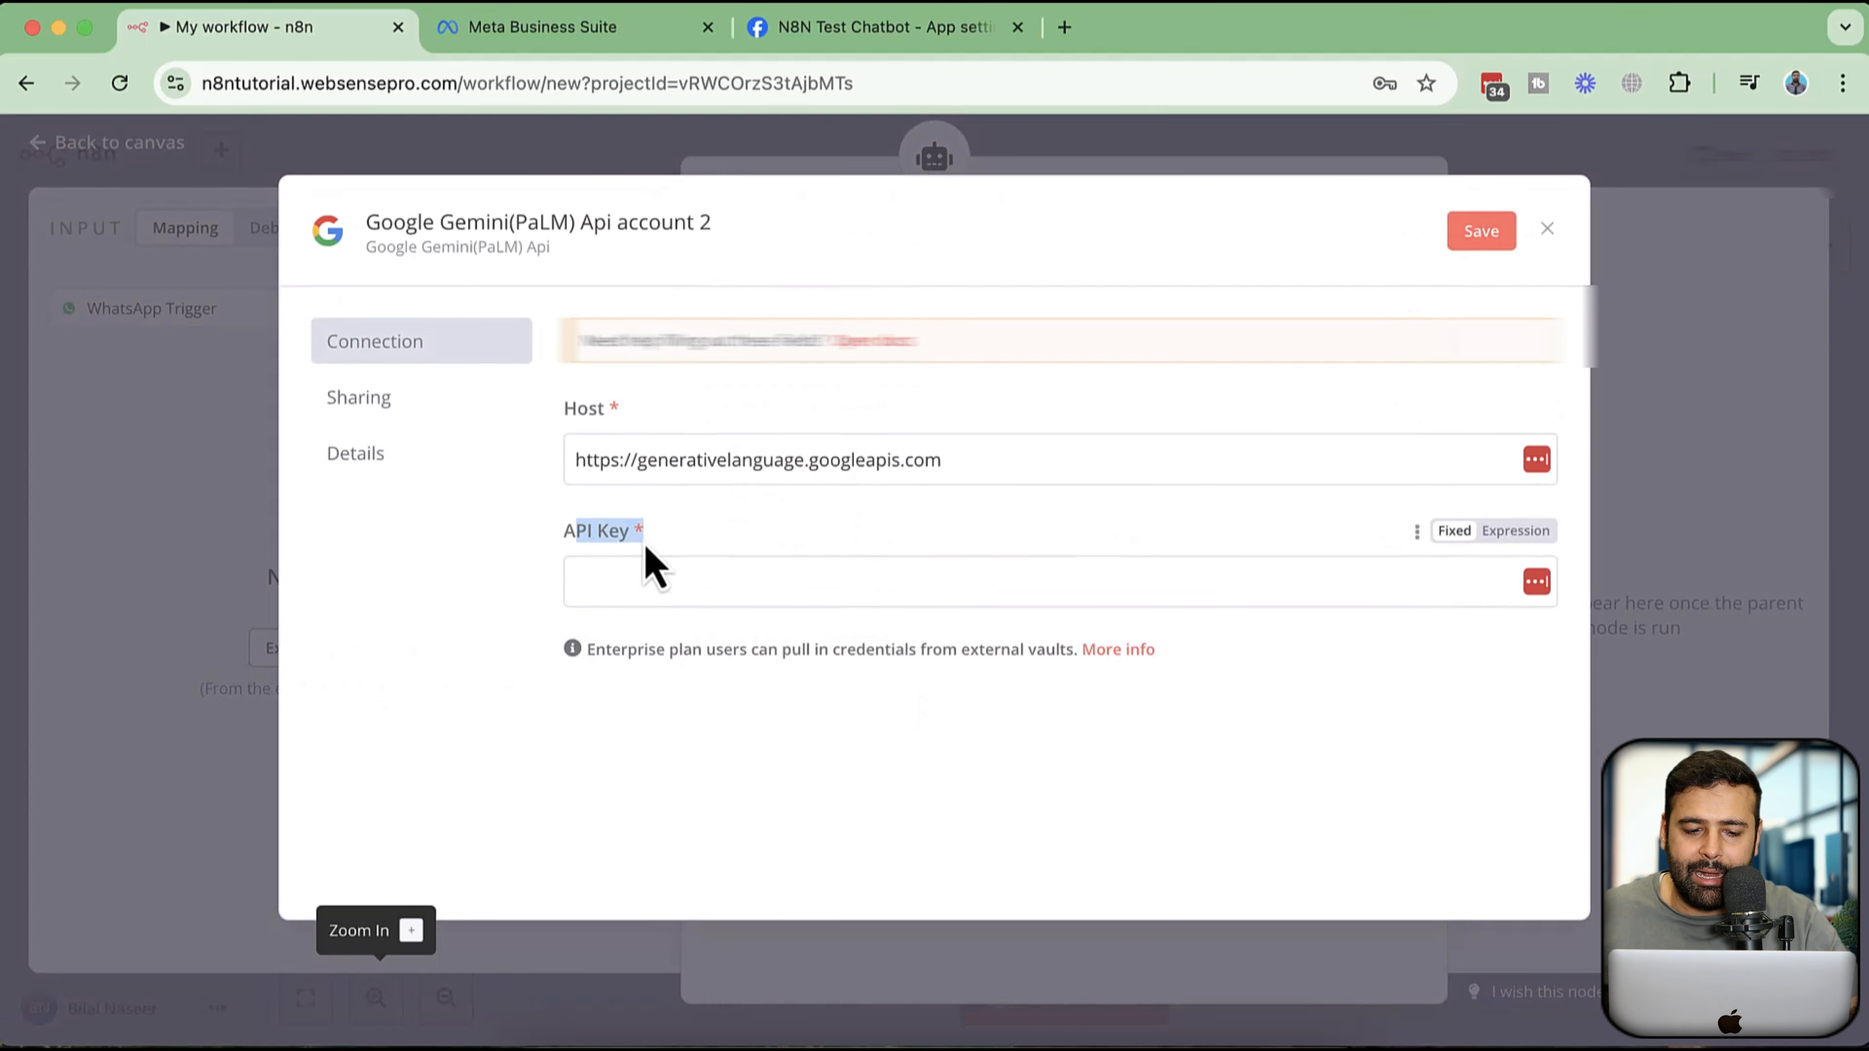
- Open Google AI Studio in a new browser tab and copy the API key of the n8n-tutorial project
left_click(1066, 43)
type("aistu")
key("Return")
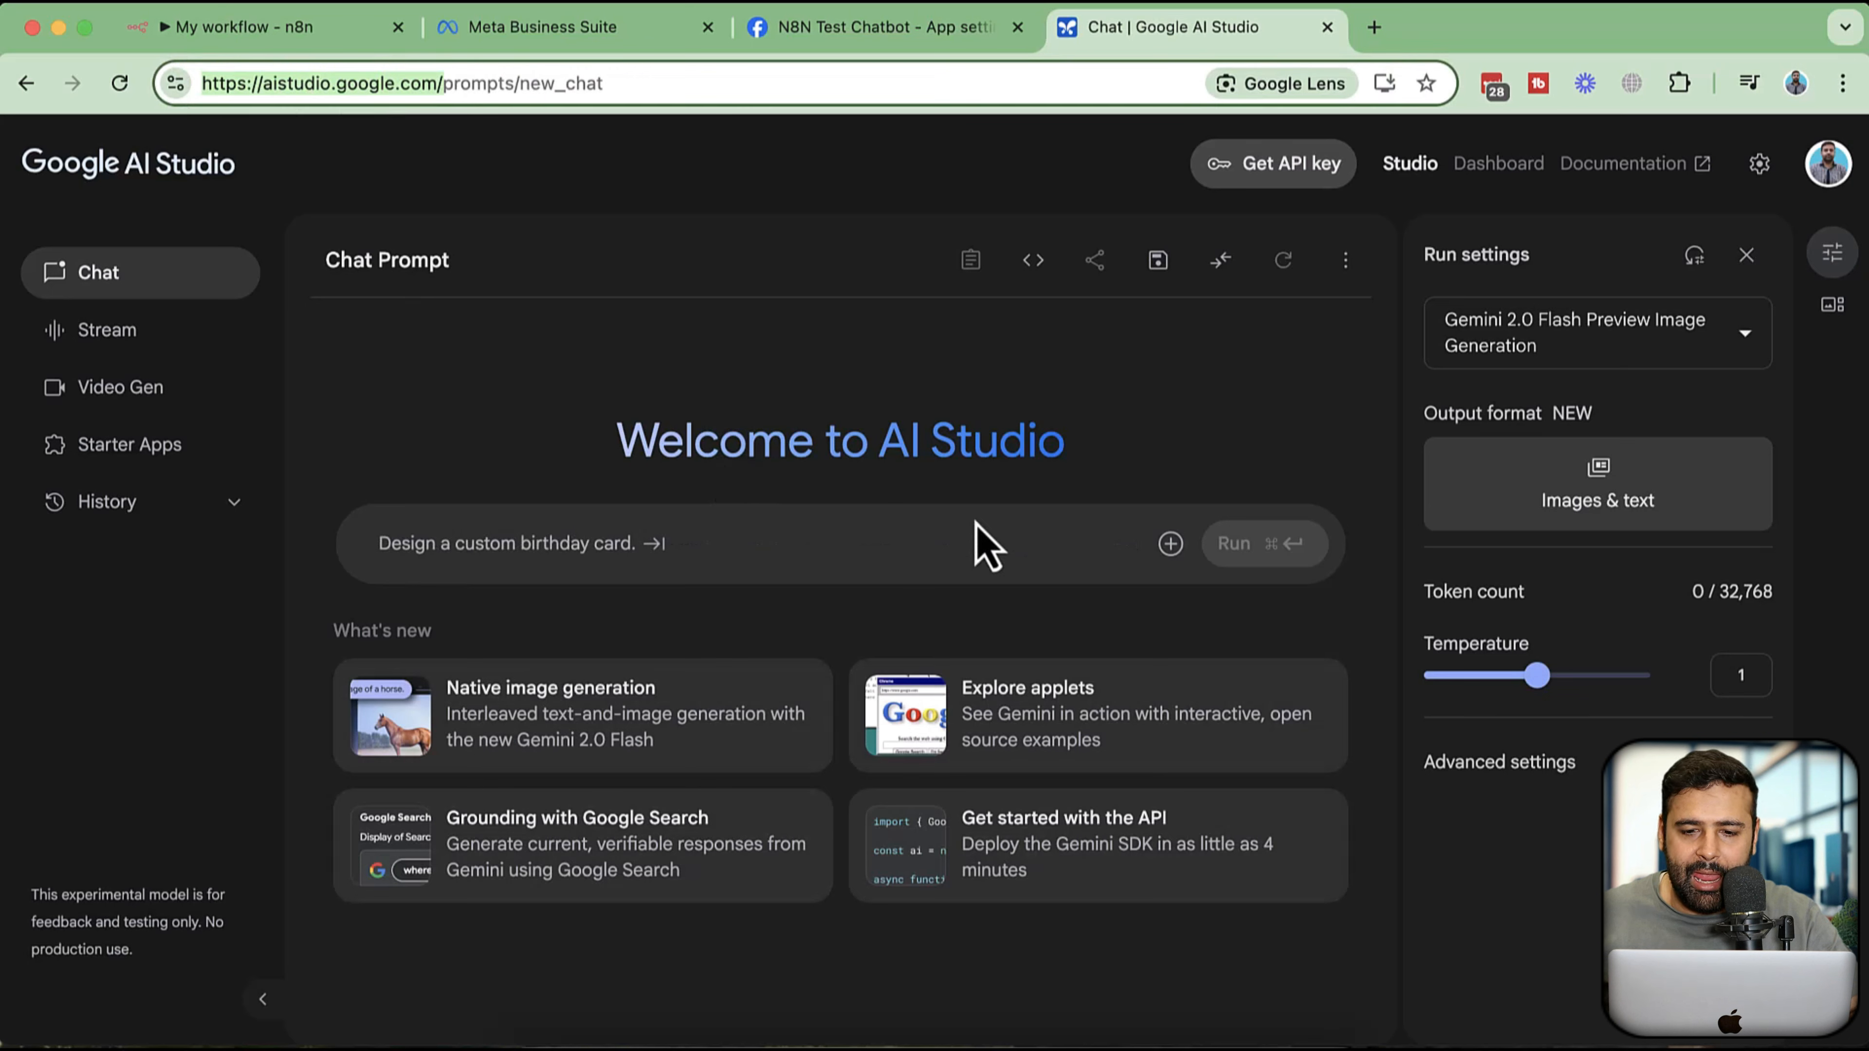
left_click(1259, 171)
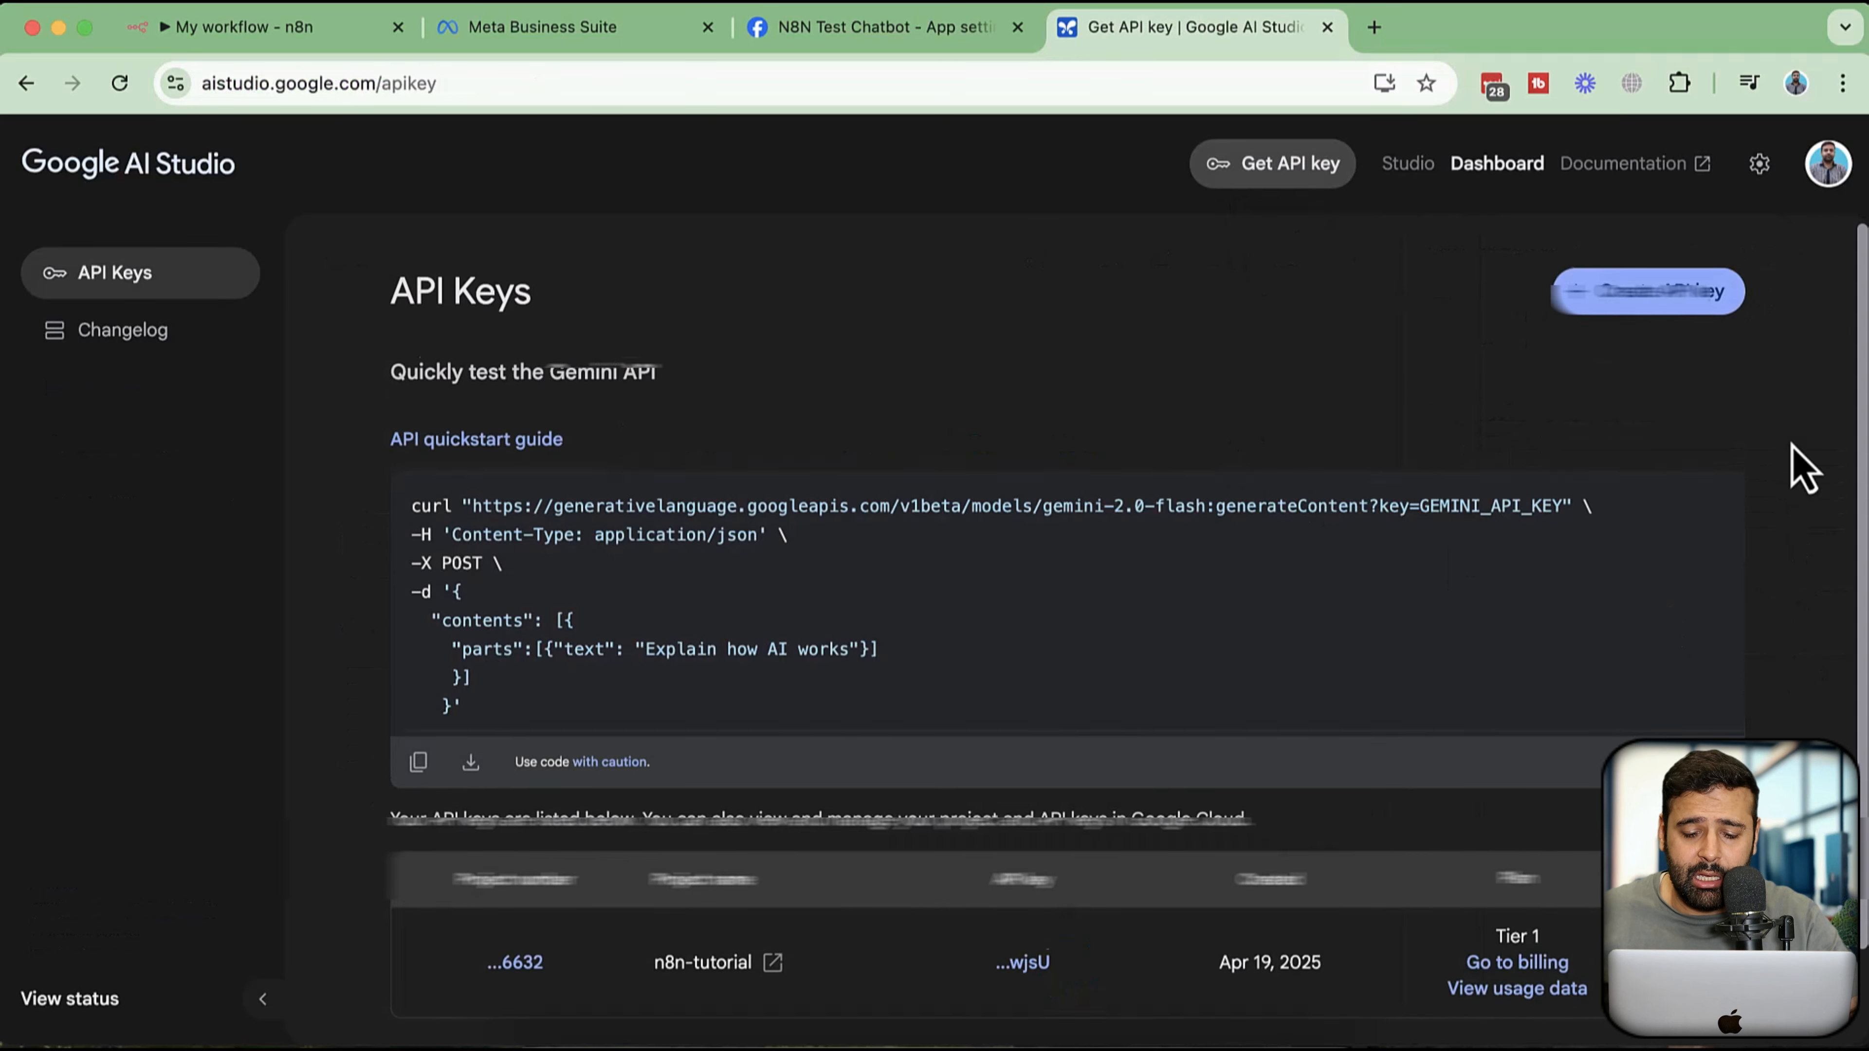
scroll(1802, 467, "down", 3)
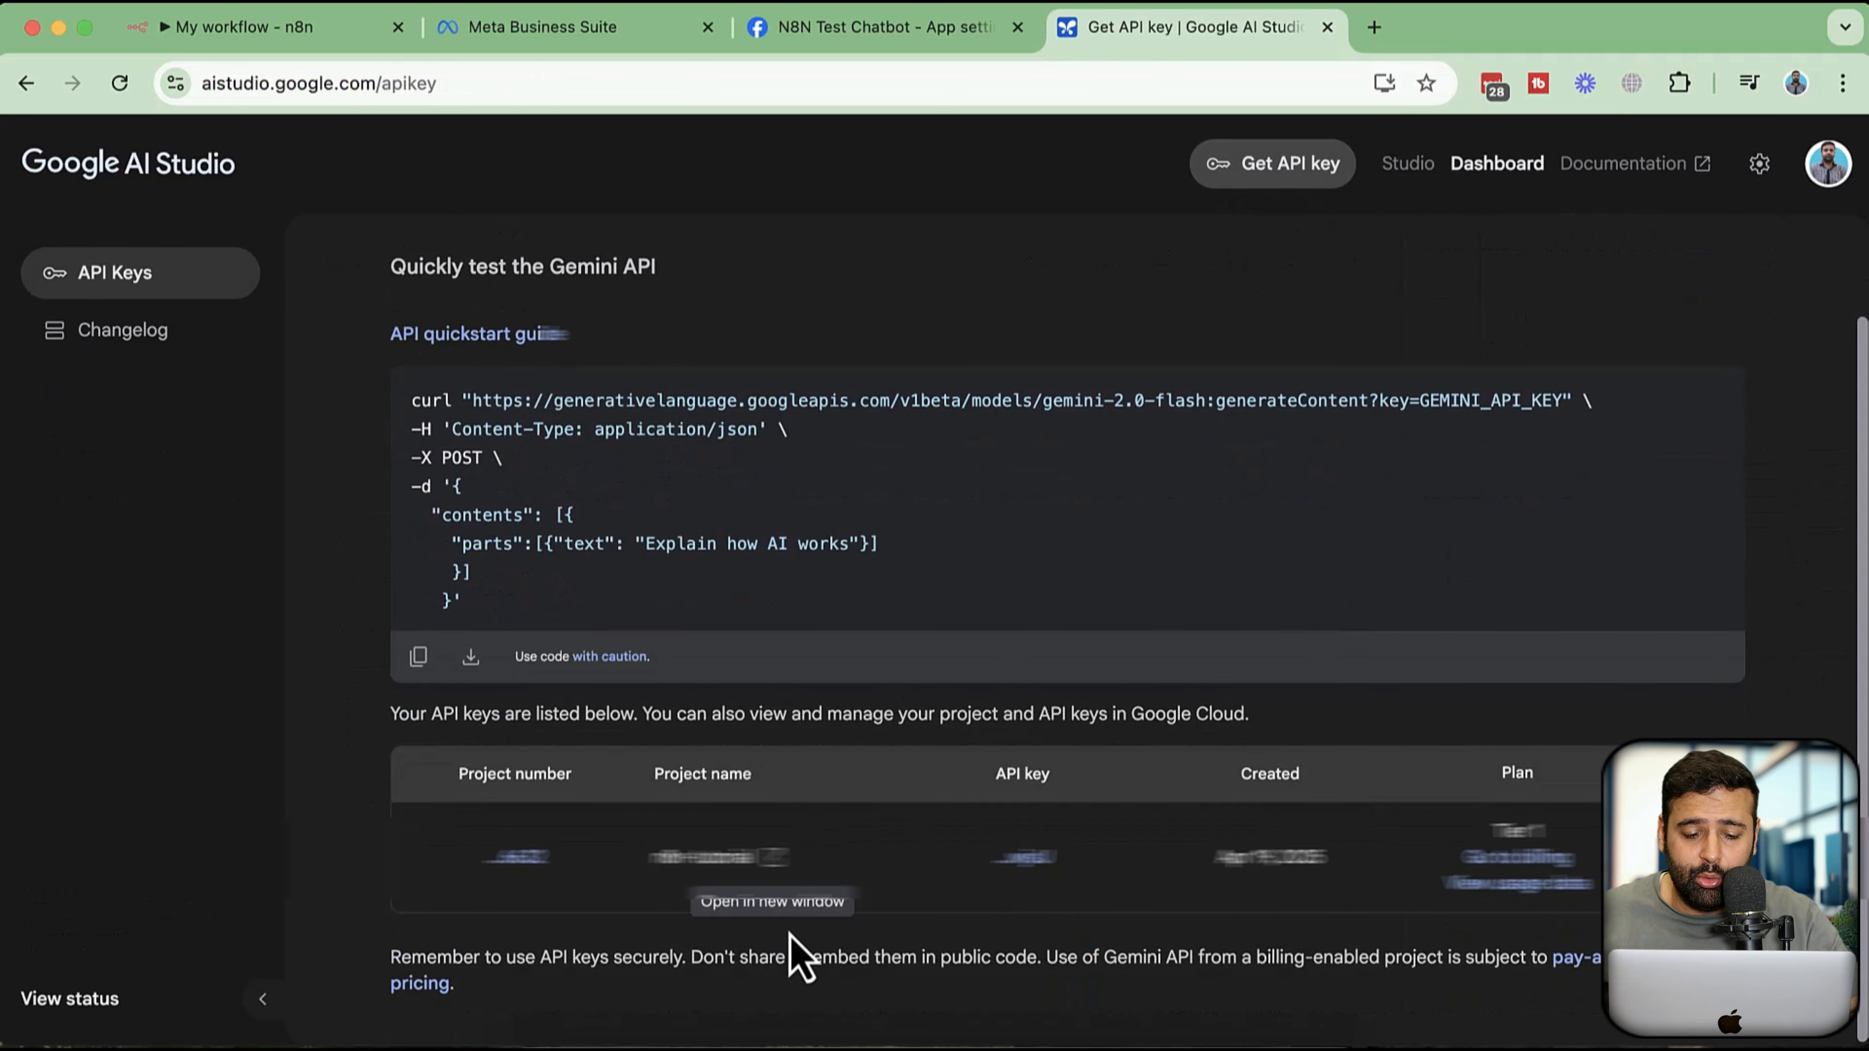
left_click(1025, 862)
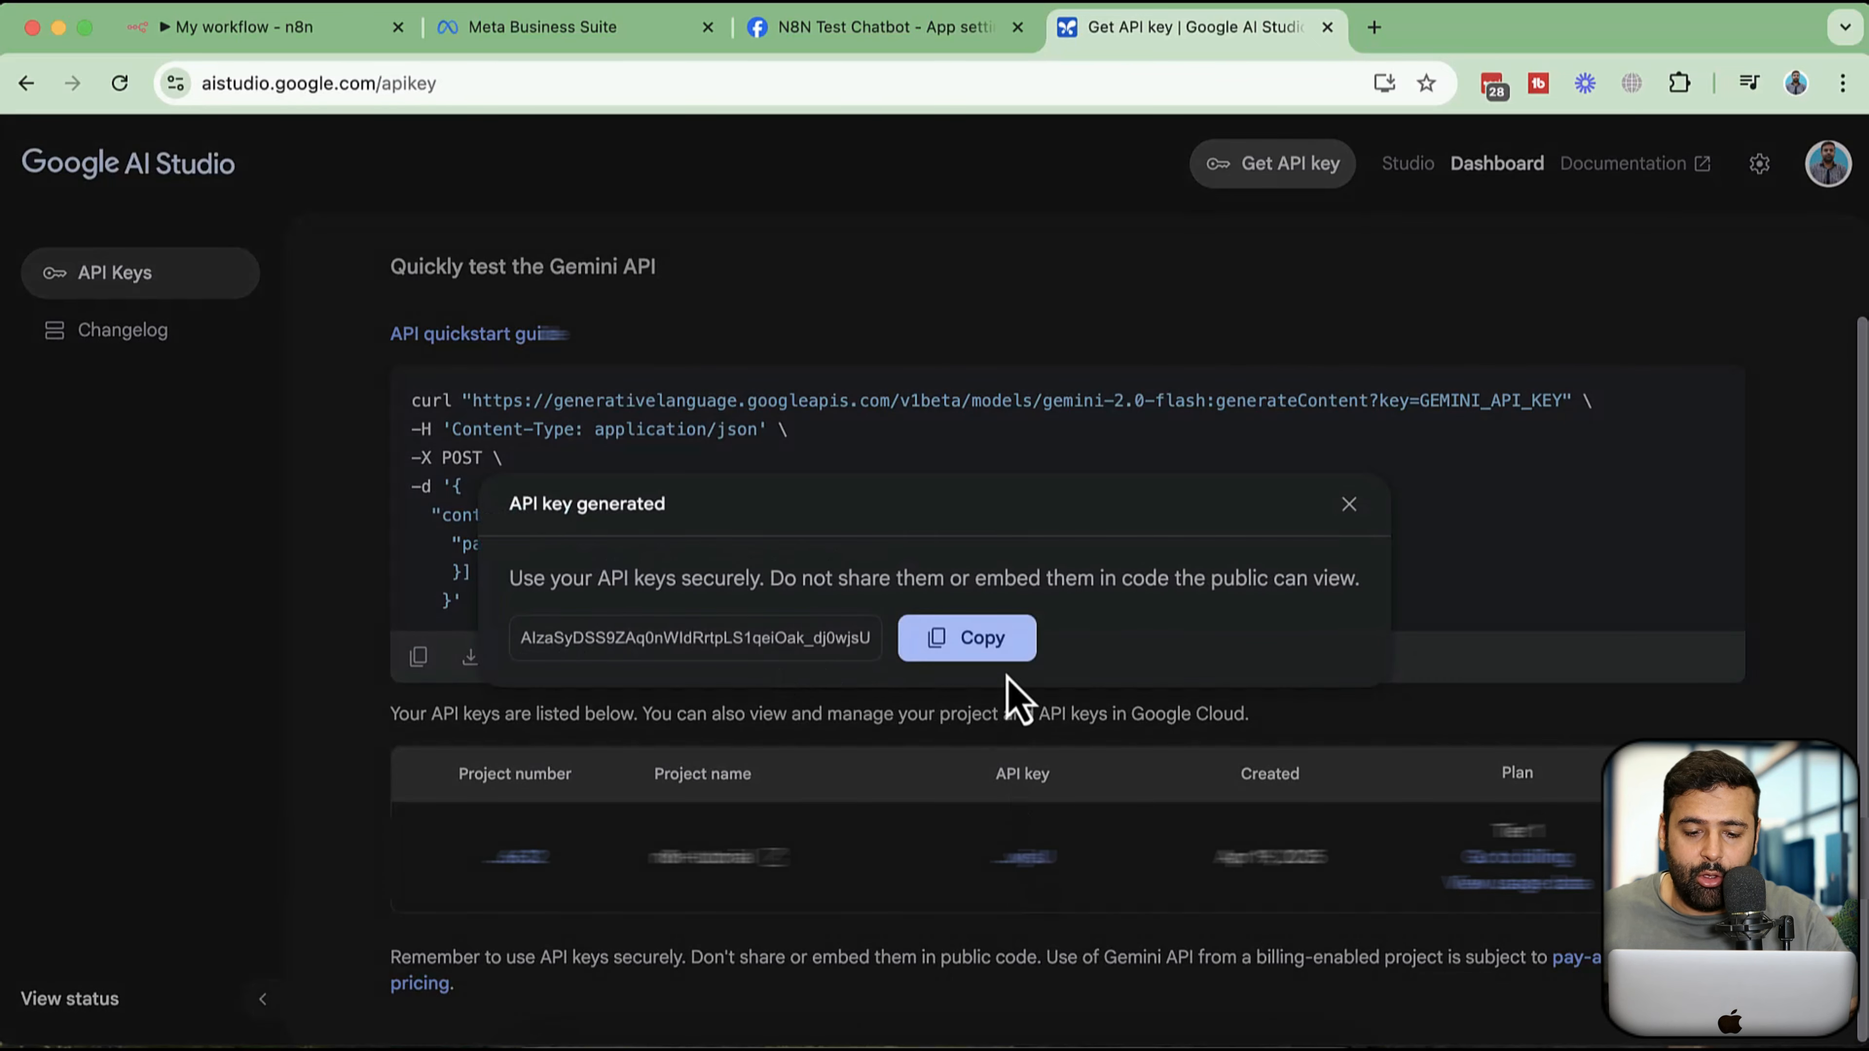
left_click(1000, 648)
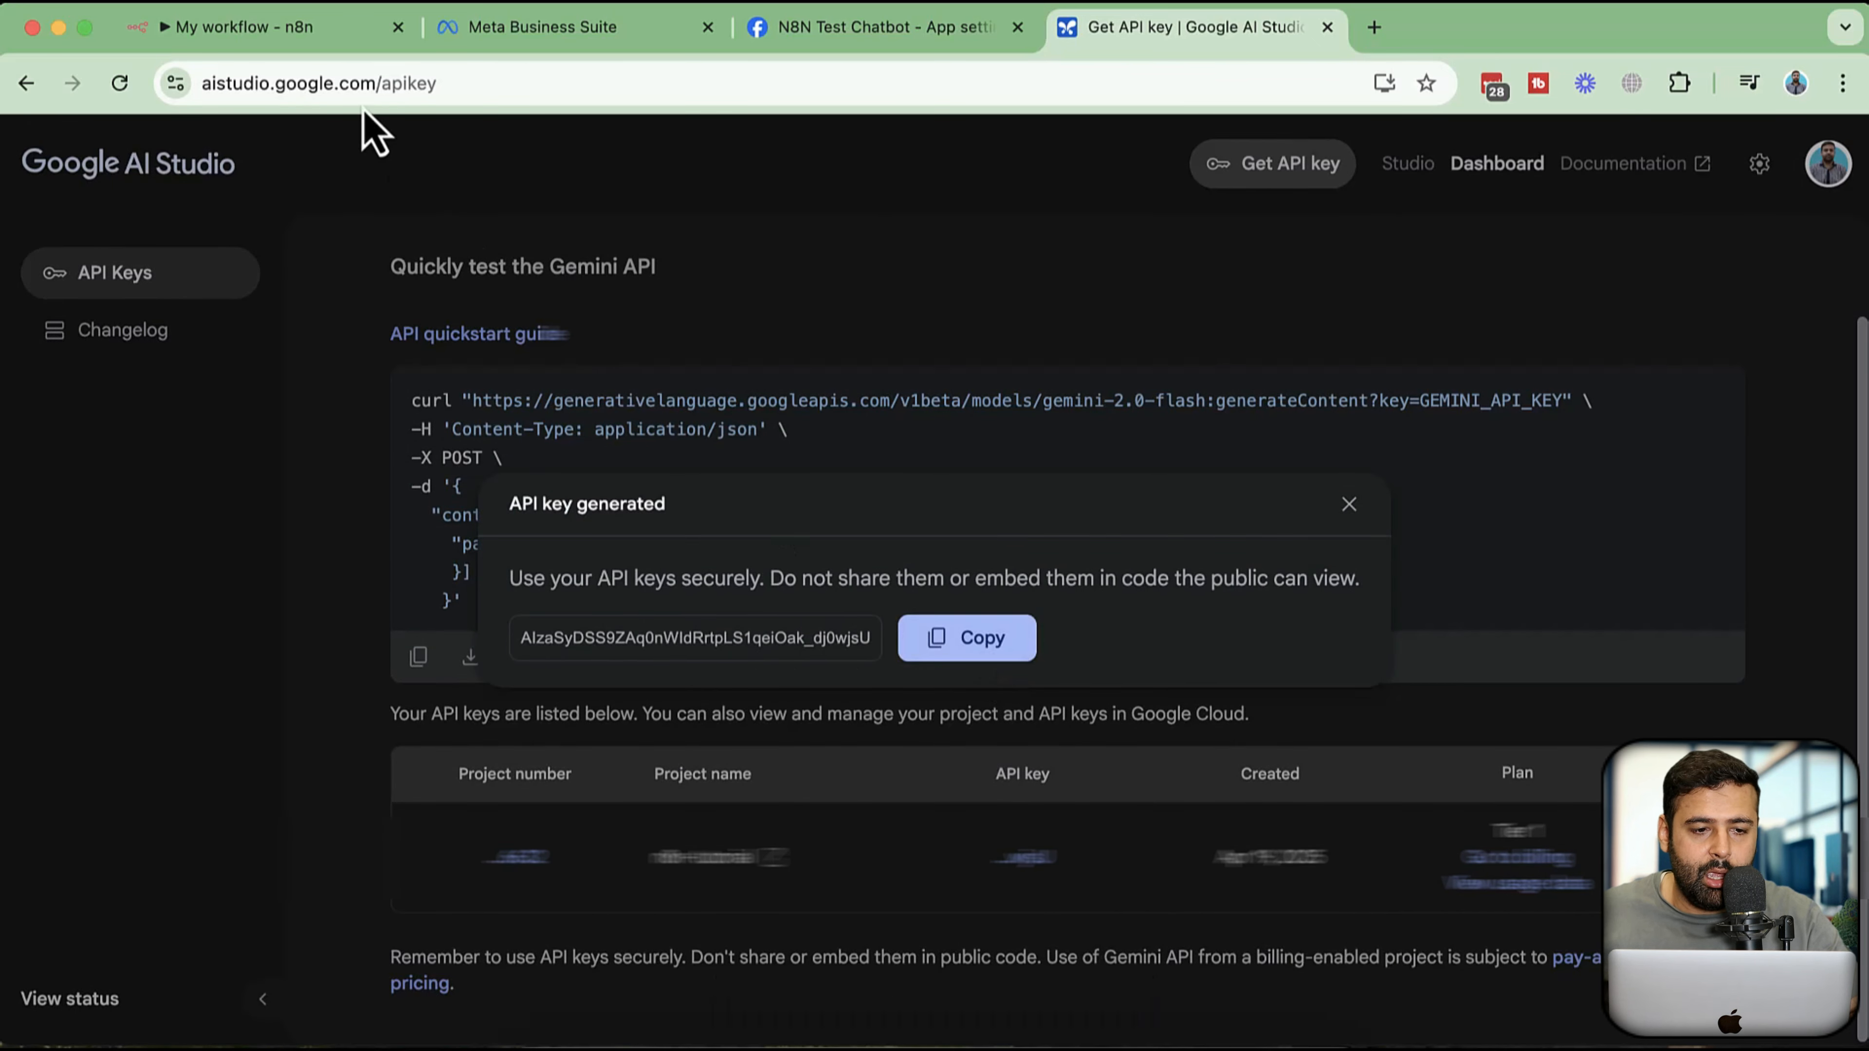
- Paste the API key into the API Key field of the new Google Gemini credential in n8n and save it
left_click(324, 30)
left_click(703, 582)
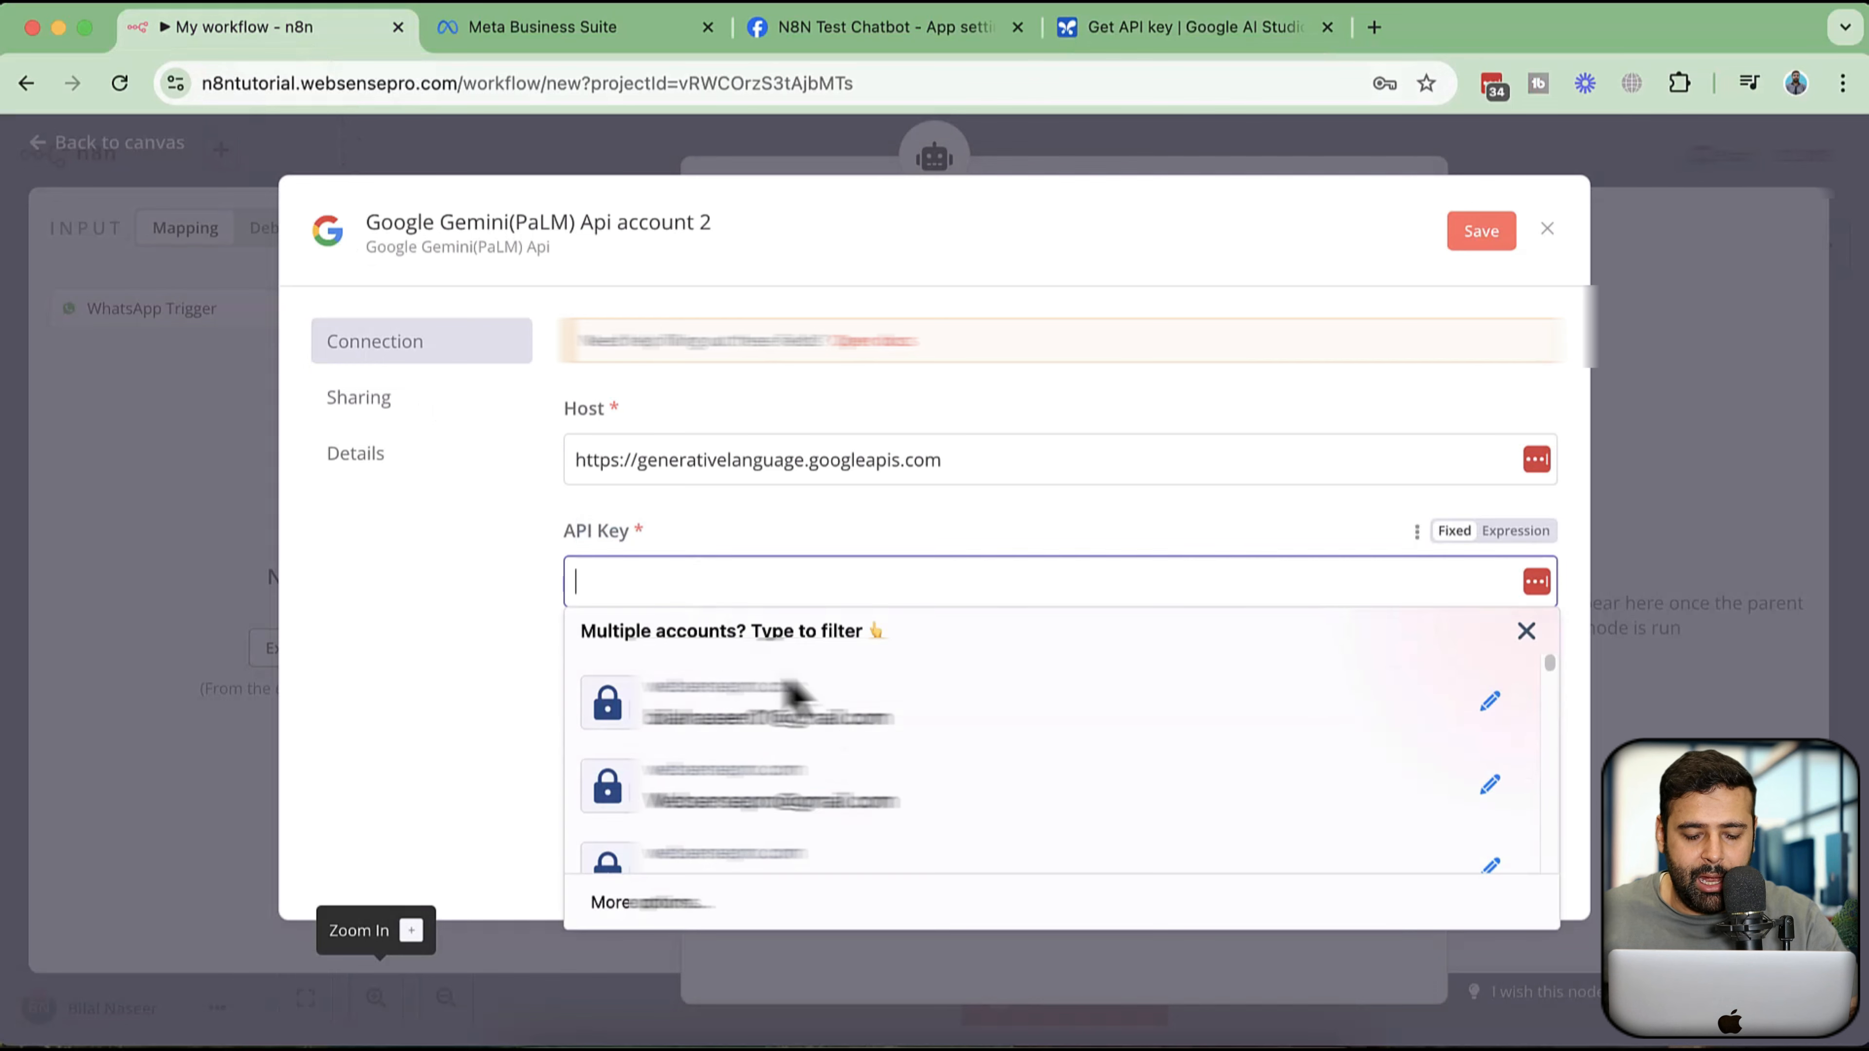
key("super+v")
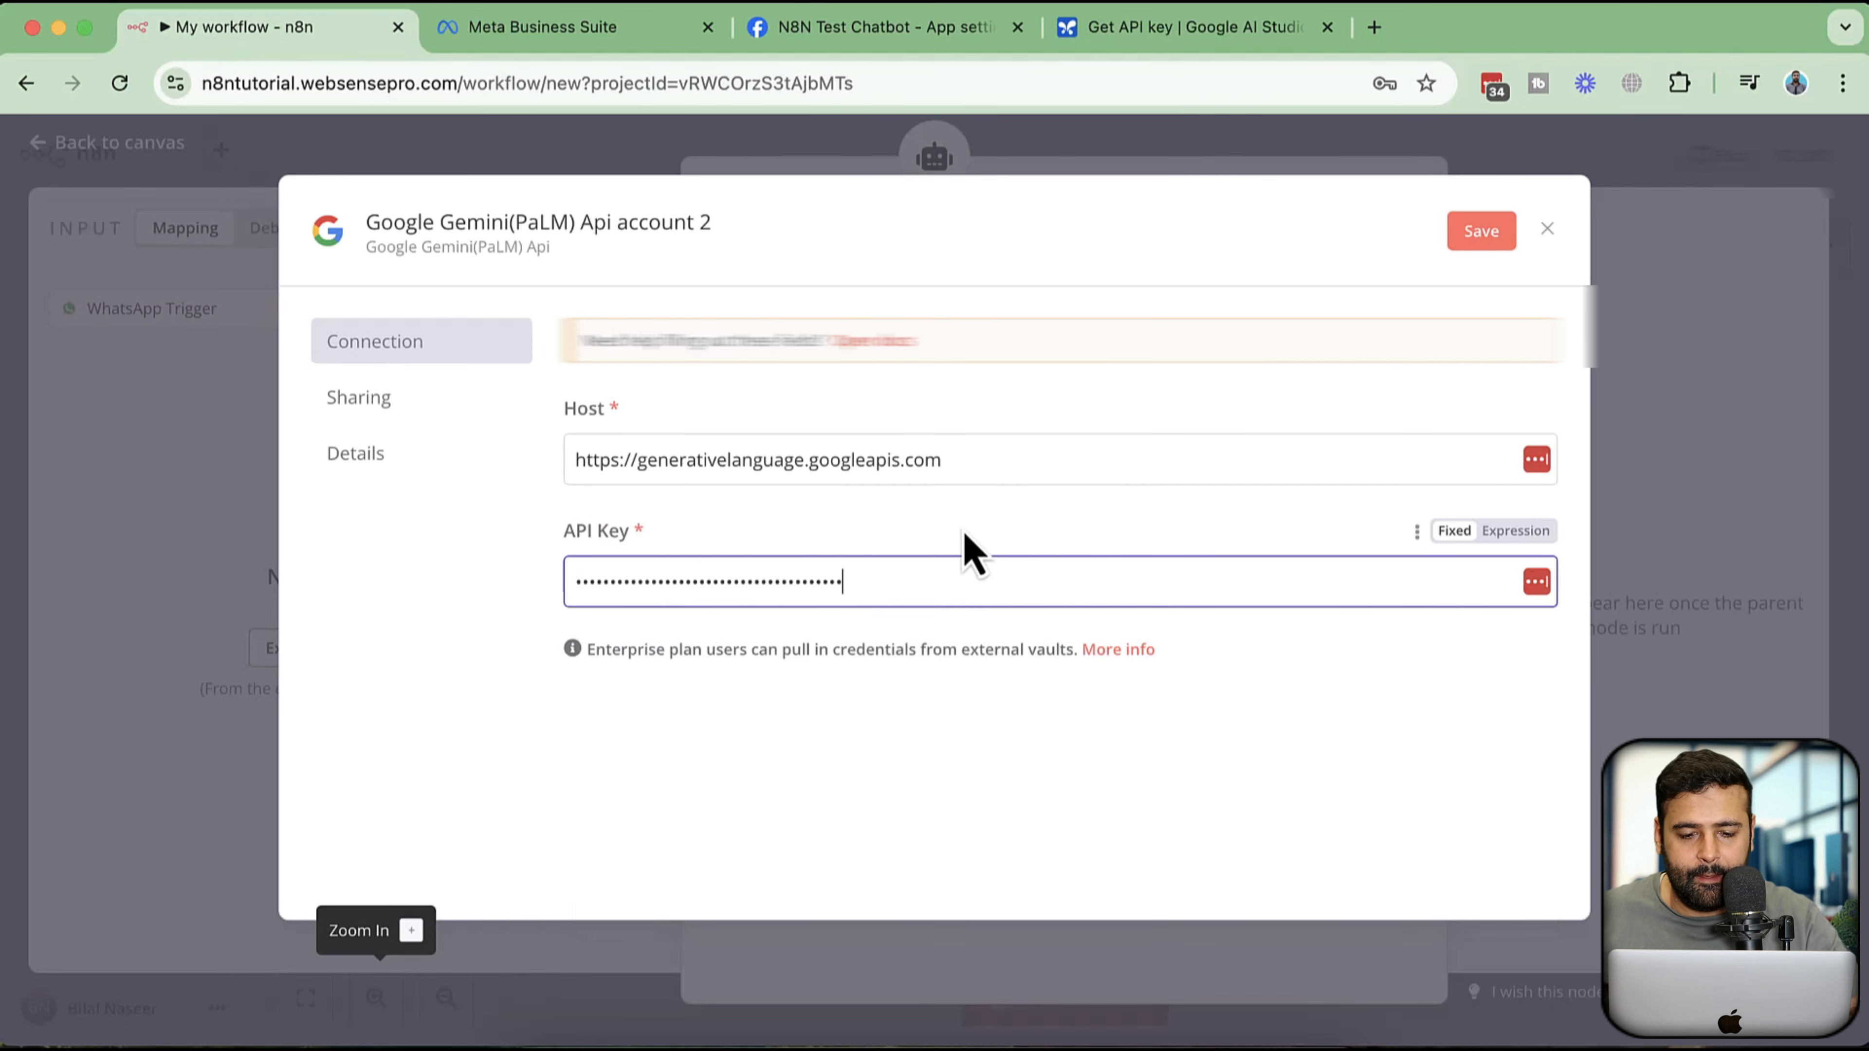
left_click(1475, 234)
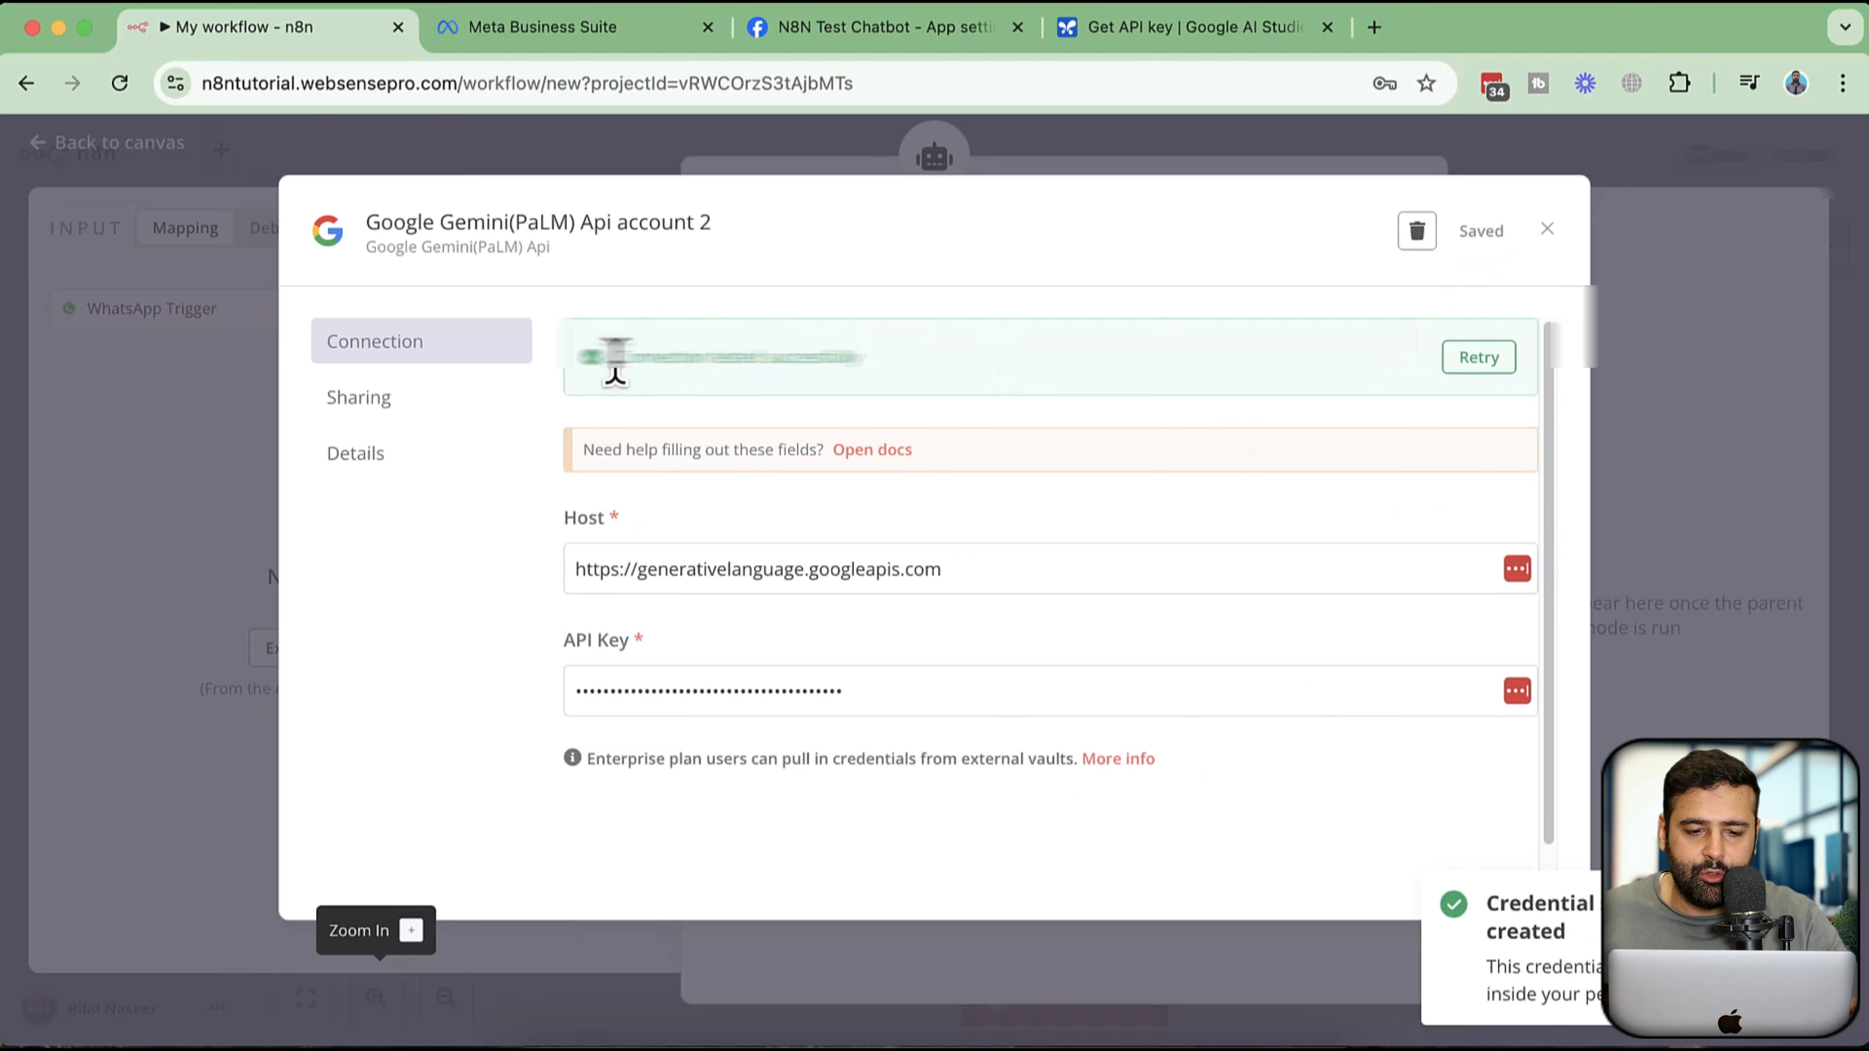
left_click_drag(615, 359, 854, 358)
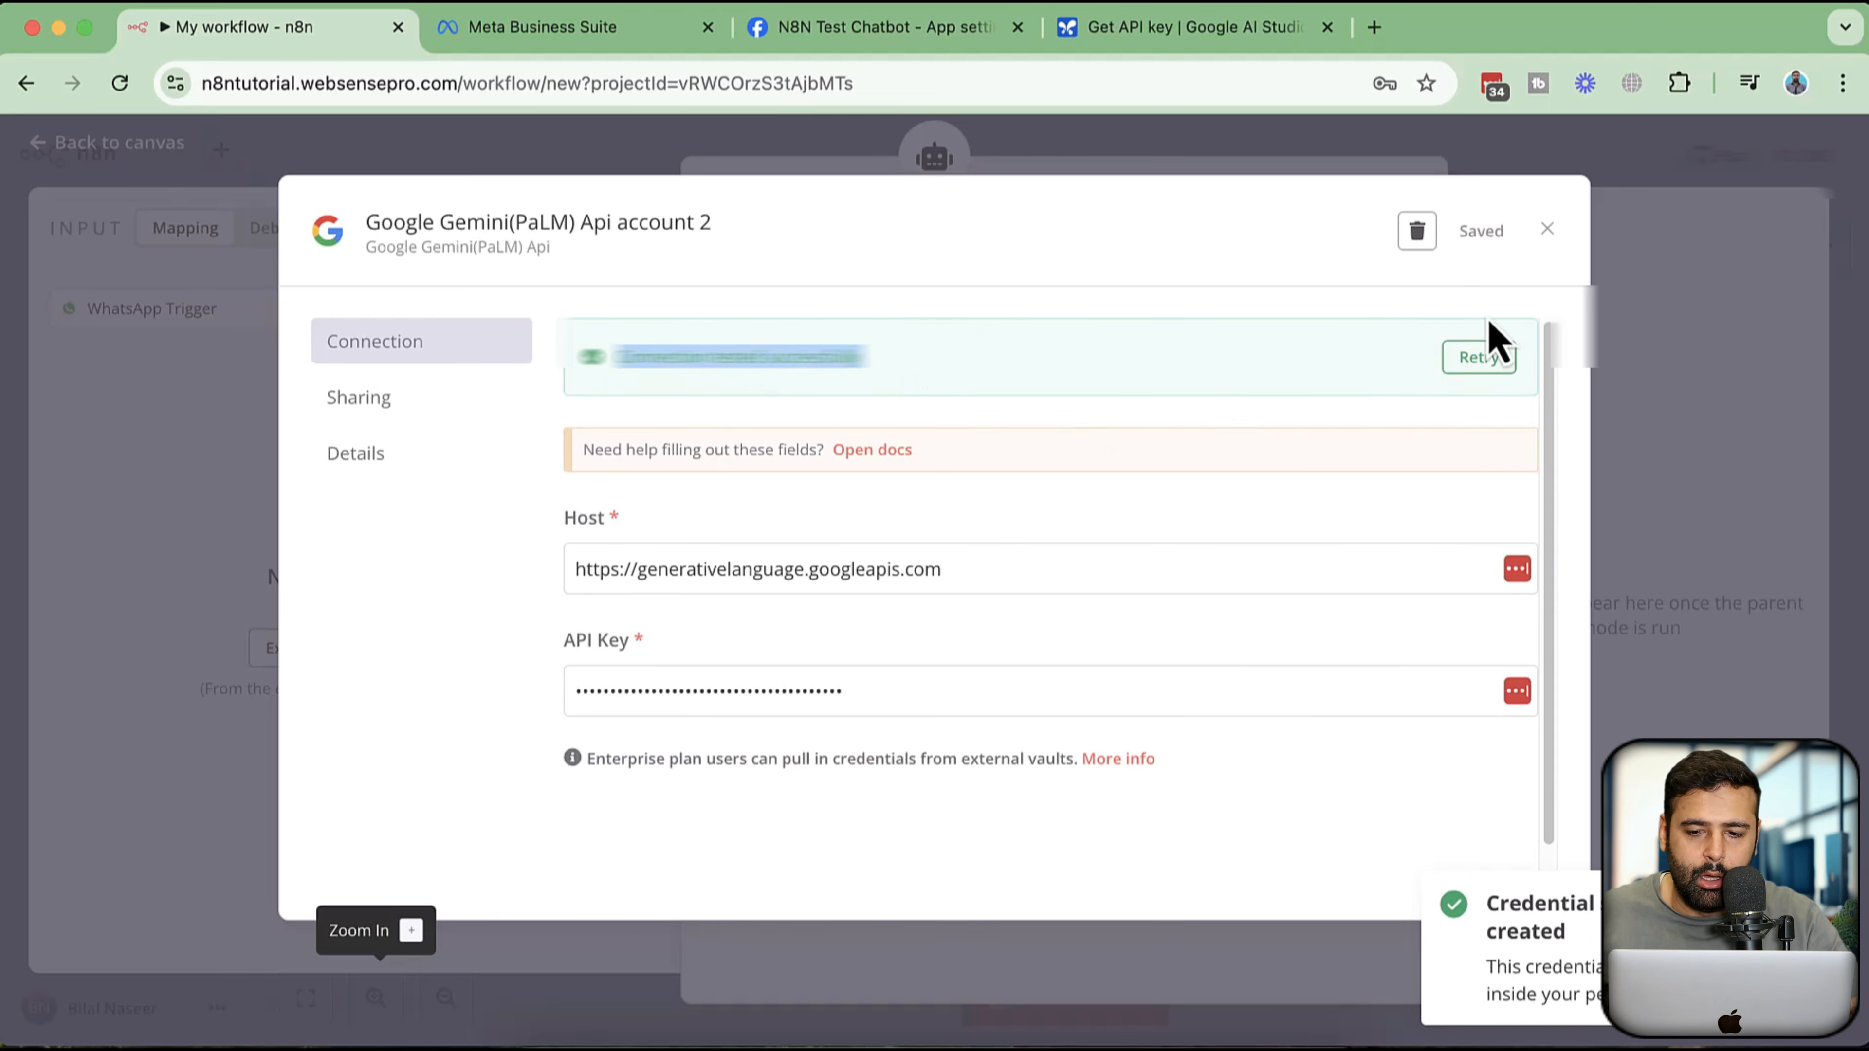
- Close the Gemini credential and chat model settings to return to the canvas, dismissing the LastPass save prompt
left_click(1548, 230)
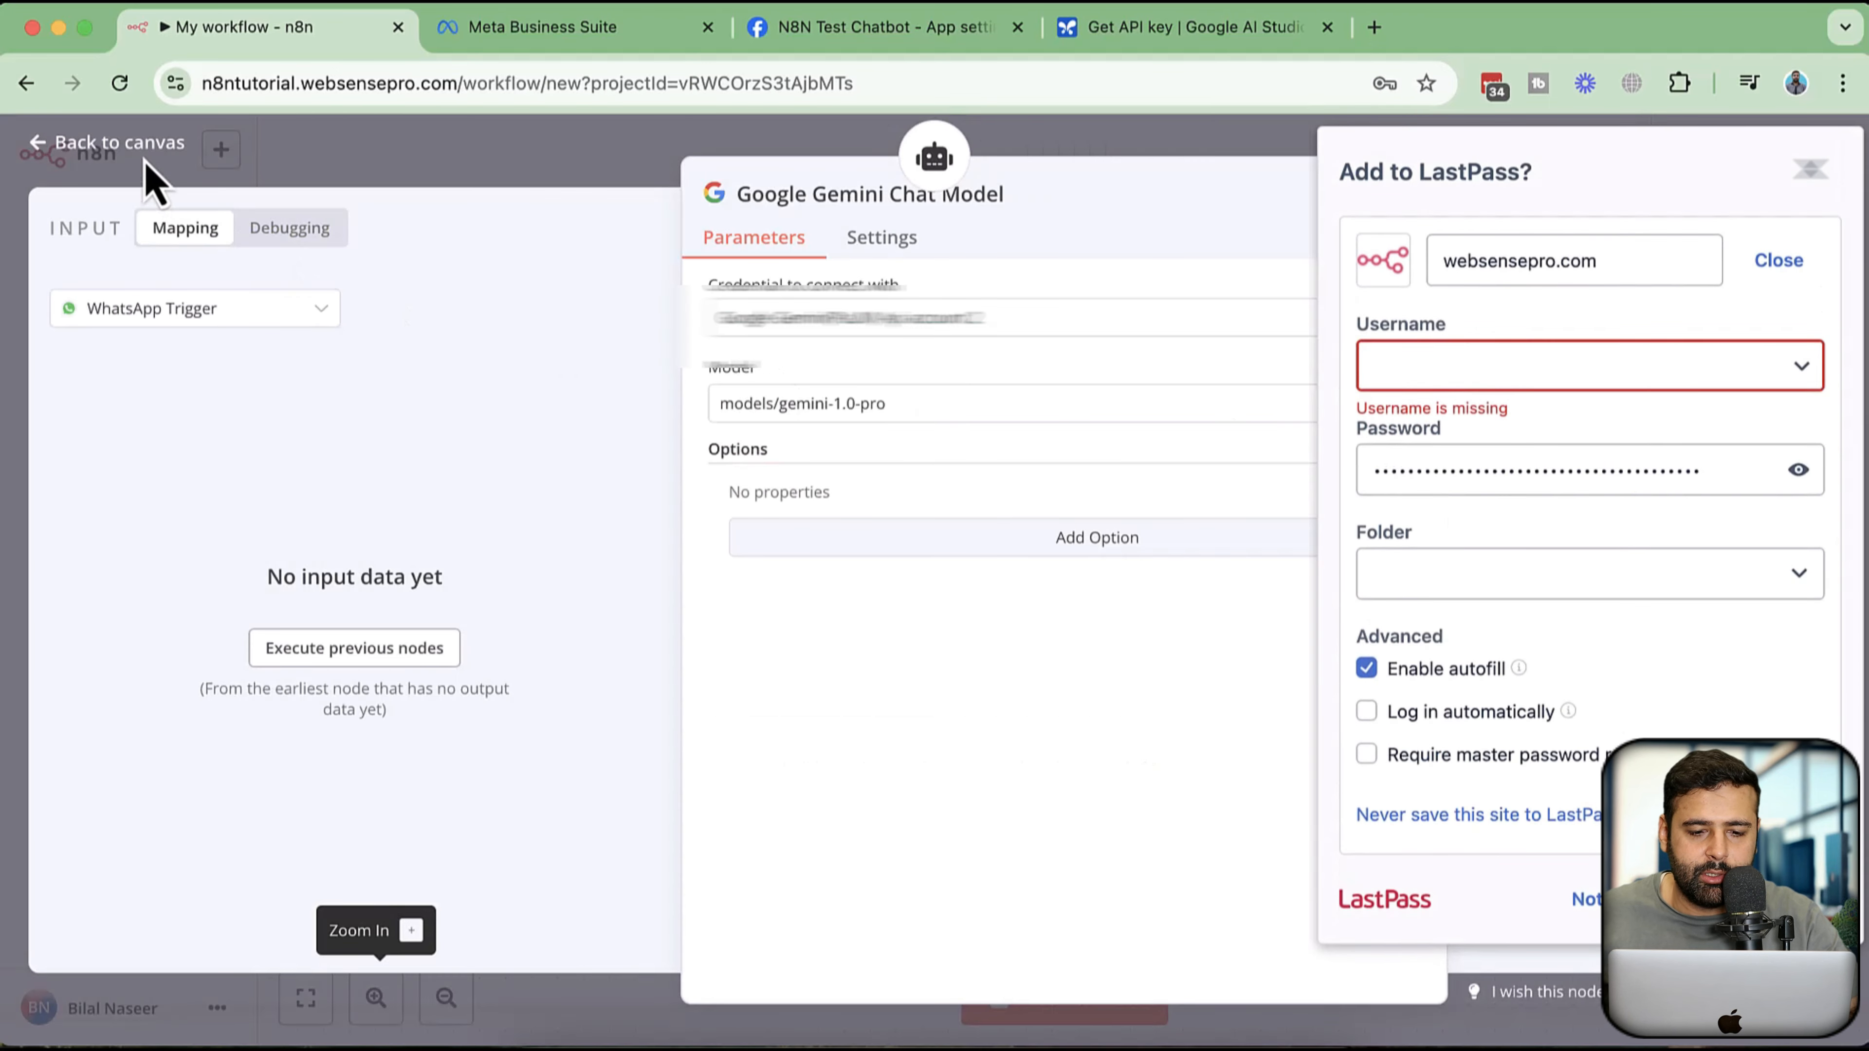
left_click(145, 155)
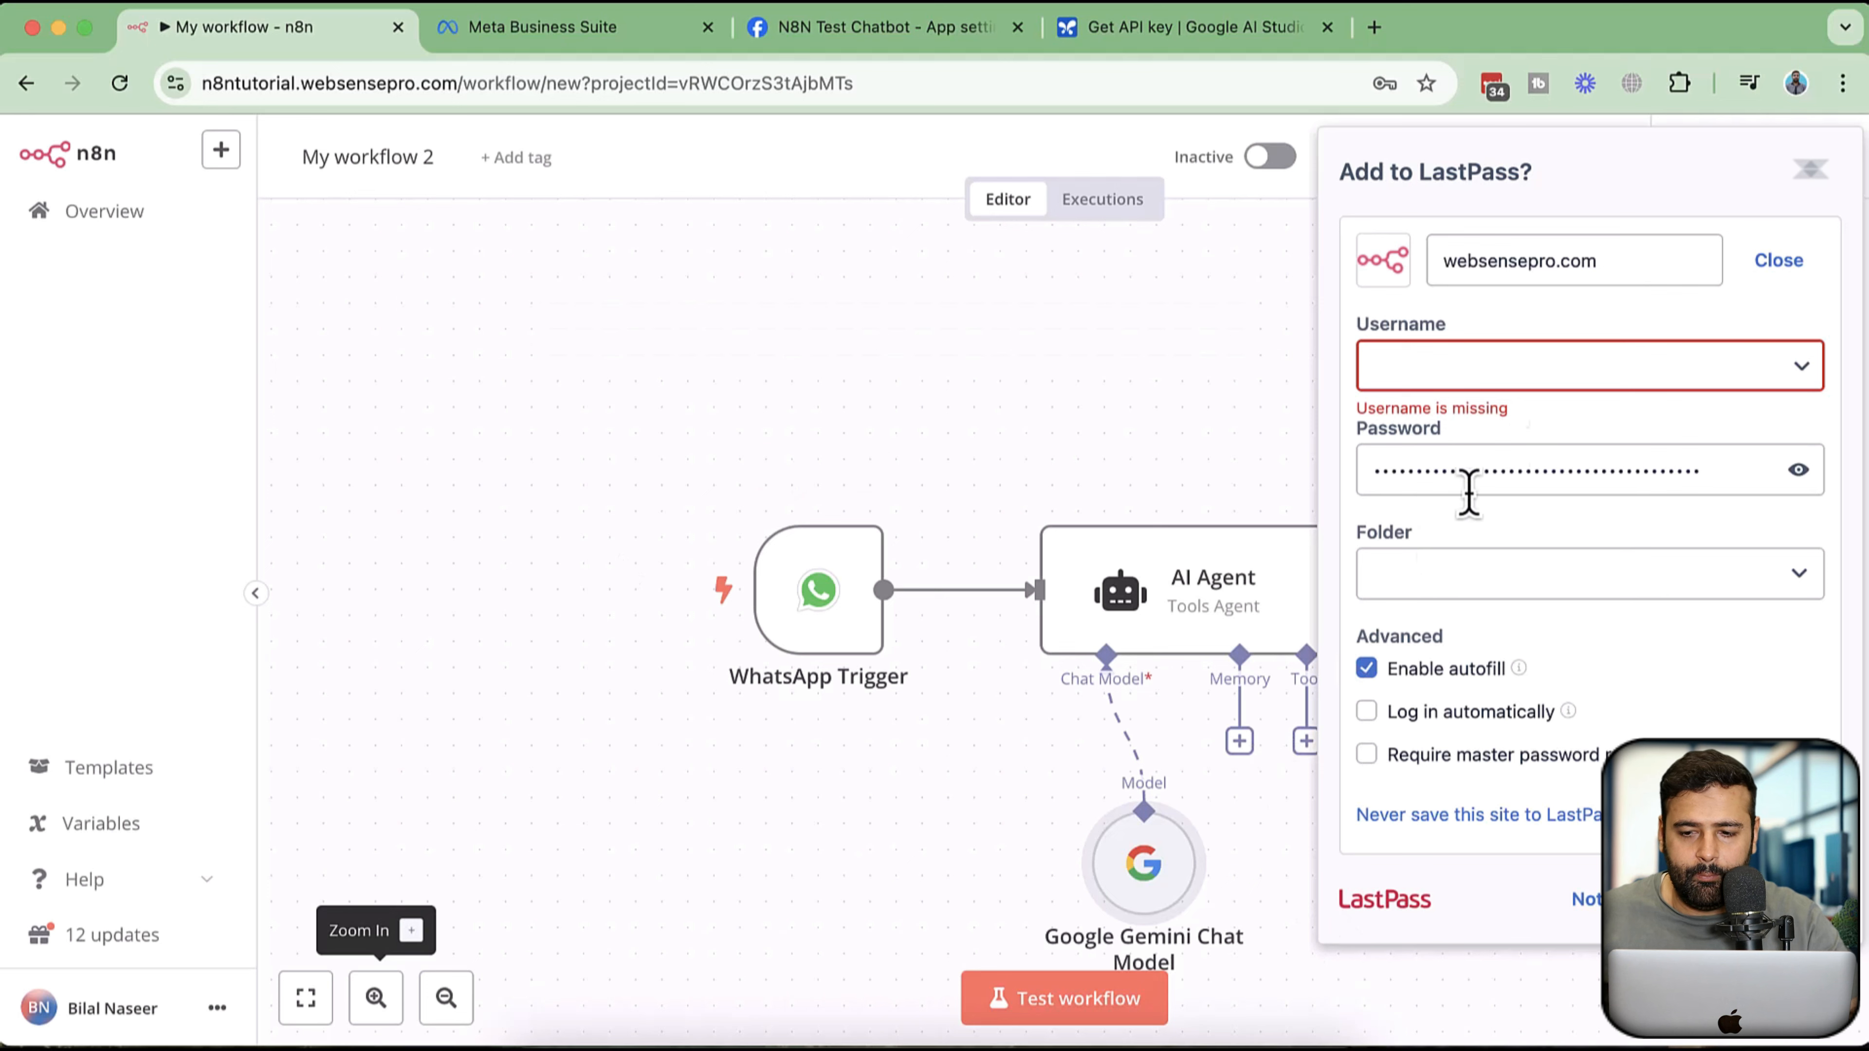
left_click(1811, 169)
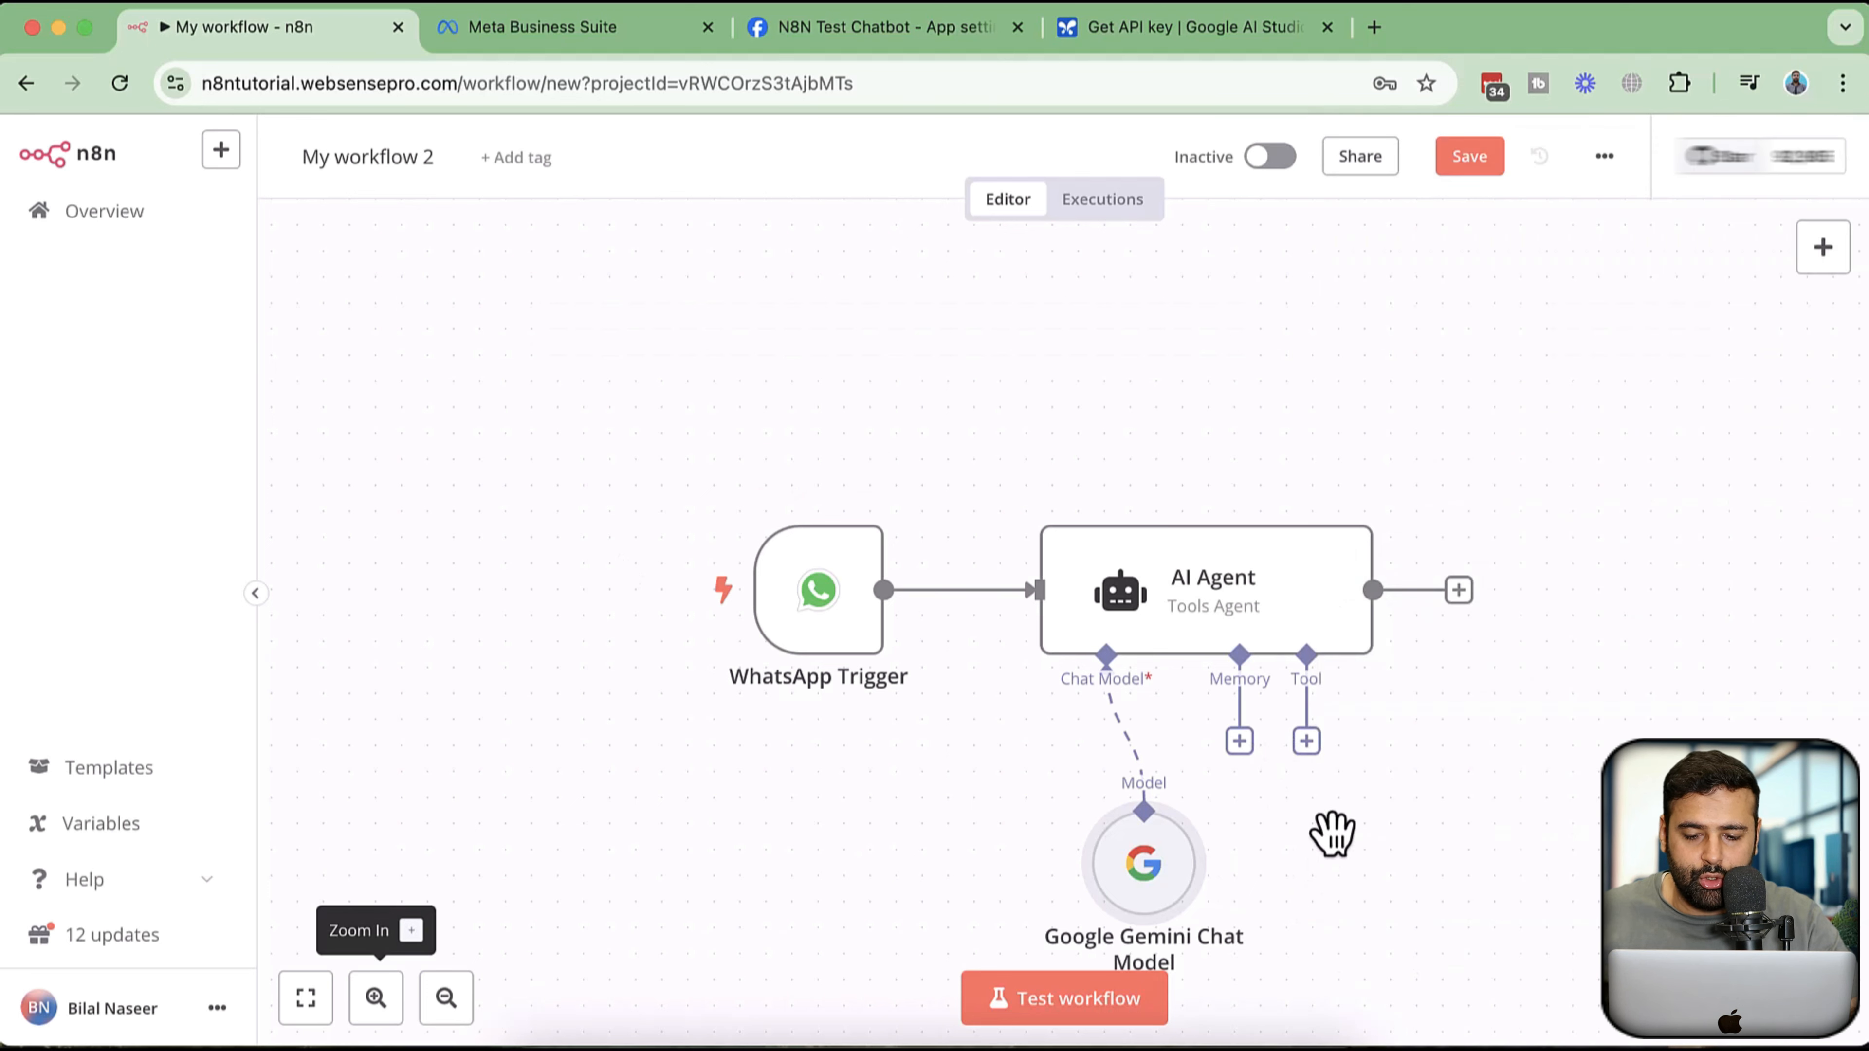
- Set the Google Gemini Chat Model node's model to models/gemini-2.0-flash-lite-001
left_click_drag(1332, 834, 1073, 770)
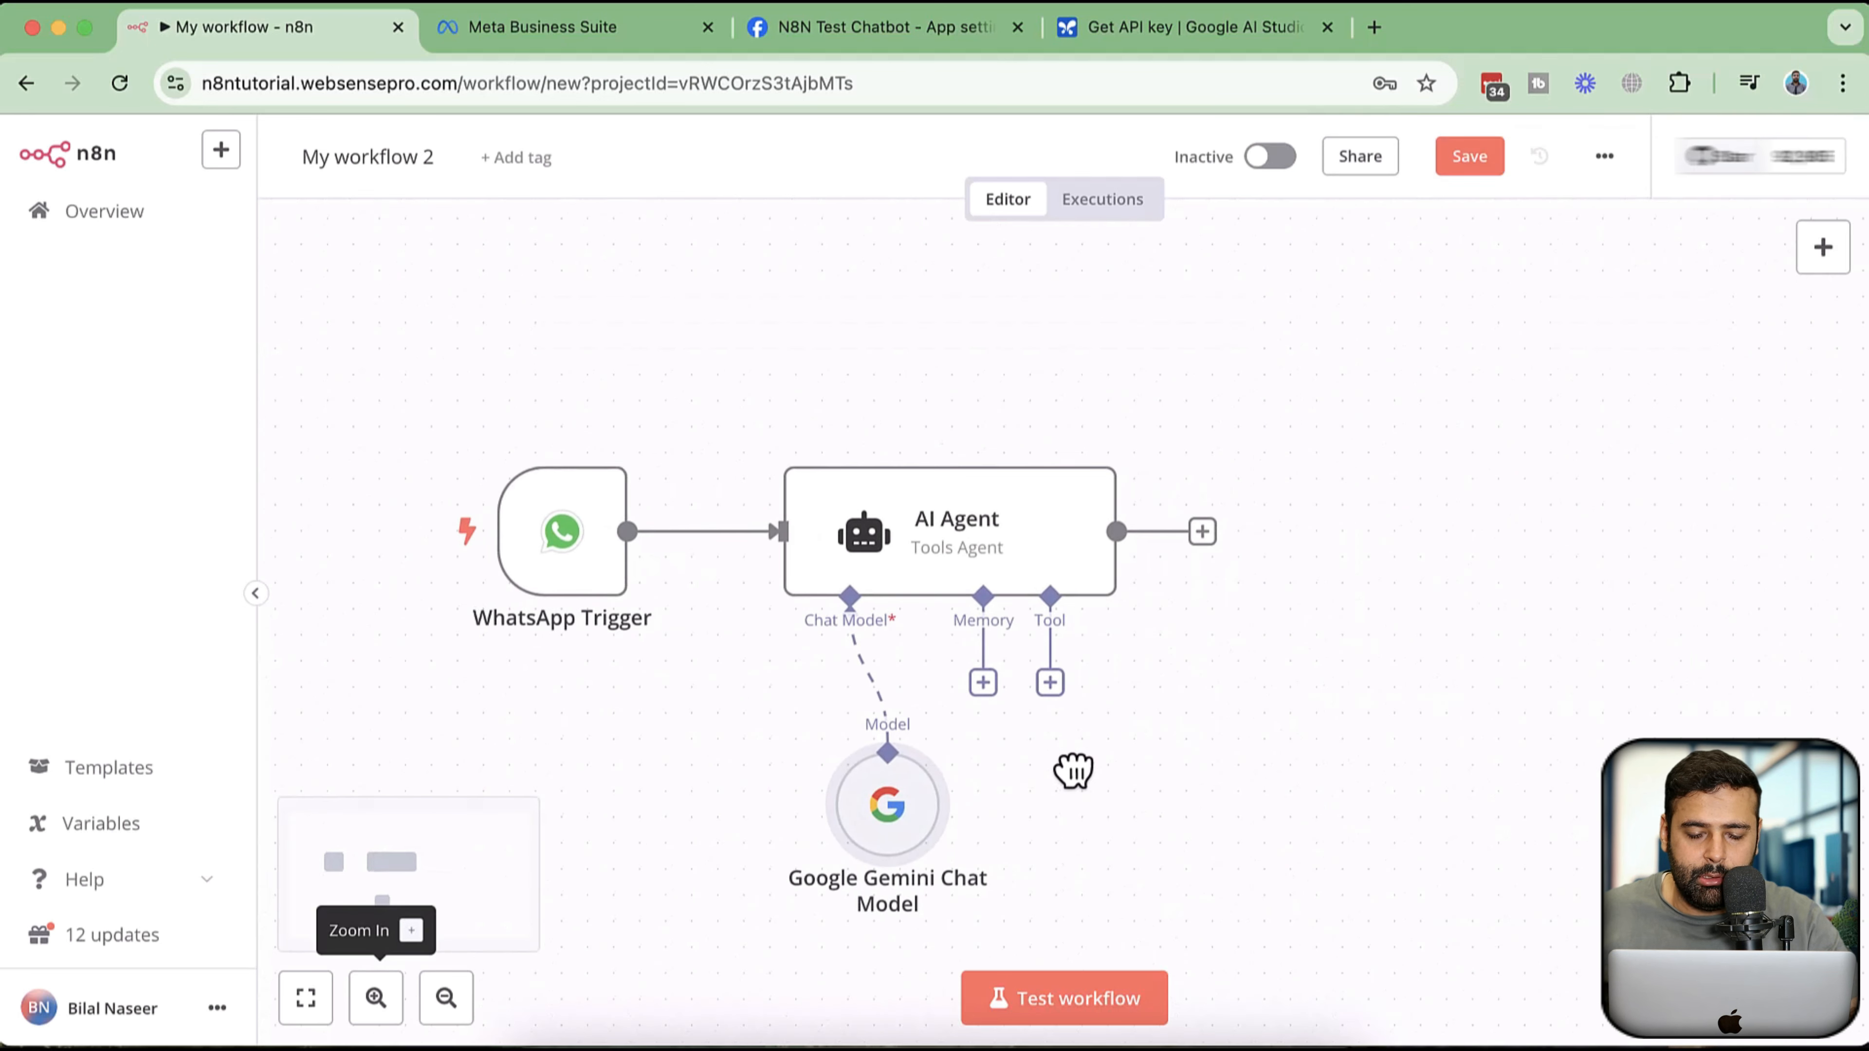
double_click(877, 810)
left_click(931, 413)
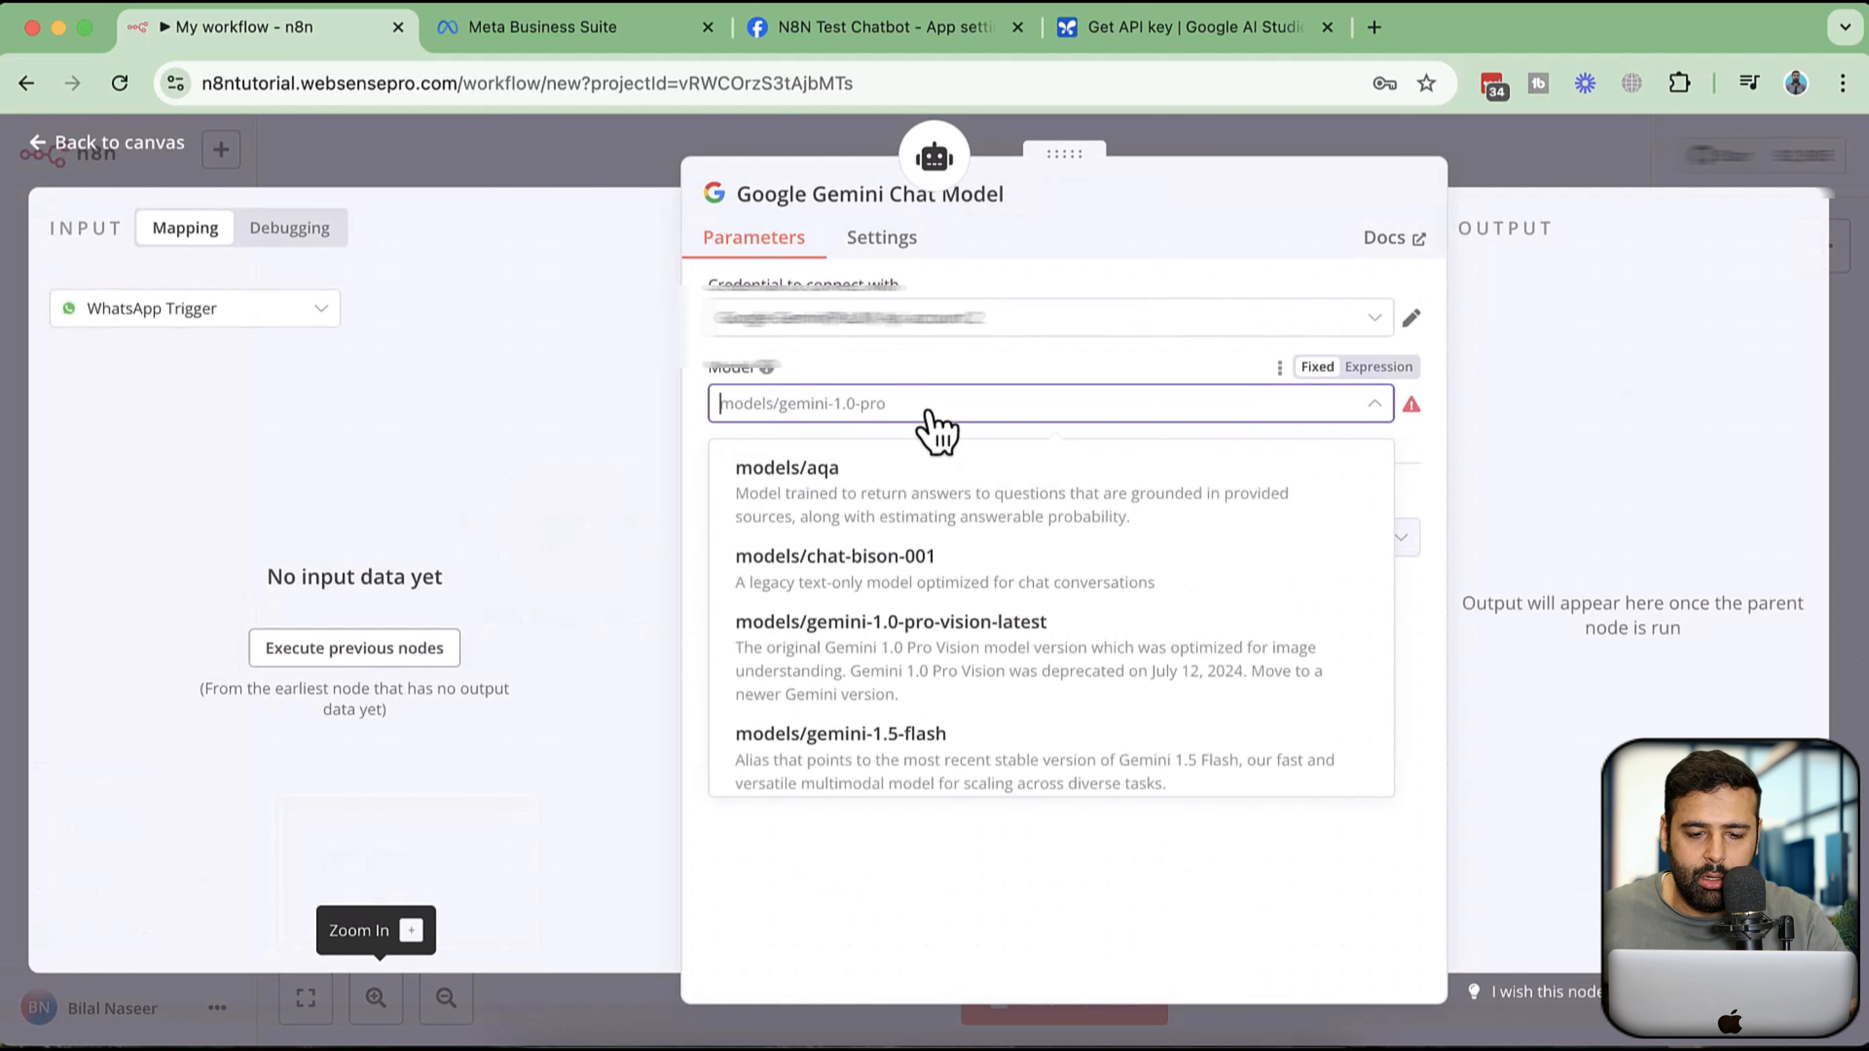
scroll(1181, 597, "down", 5)
scroll(1156, 559, "down", 4)
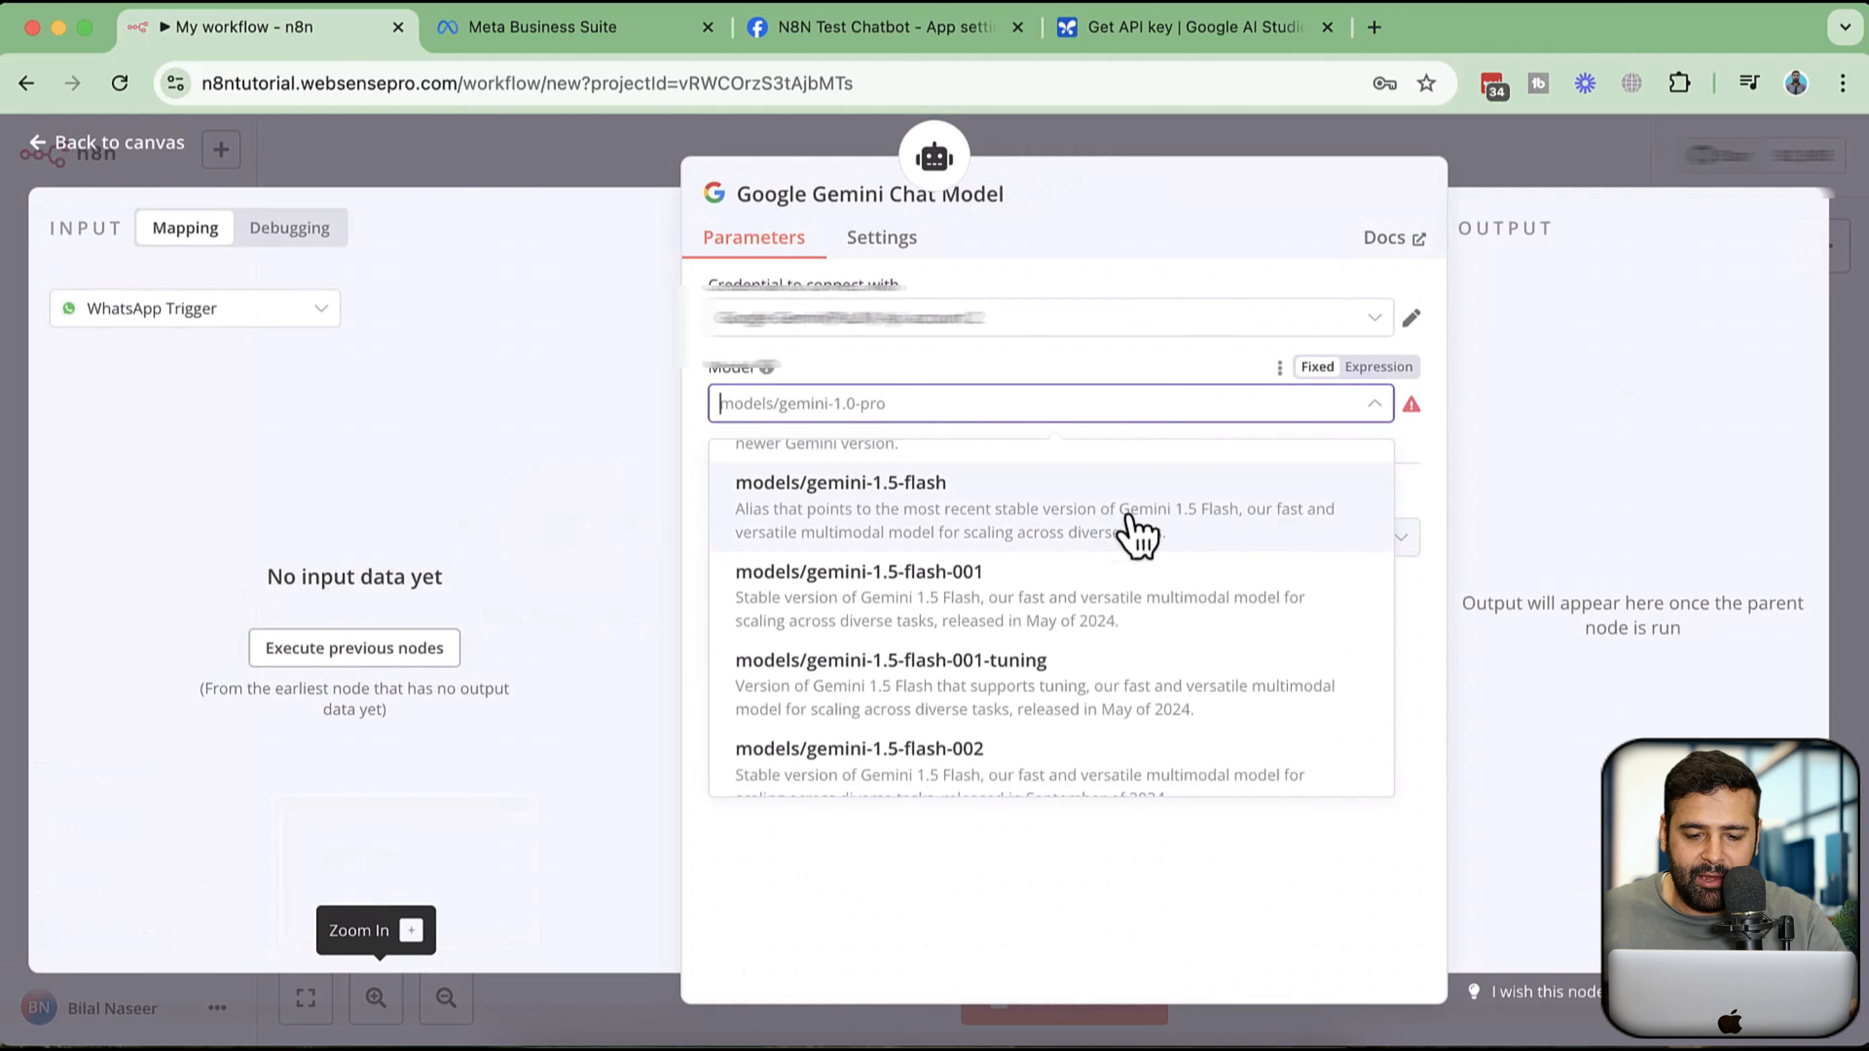
scroll(1101, 536, "down", 10)
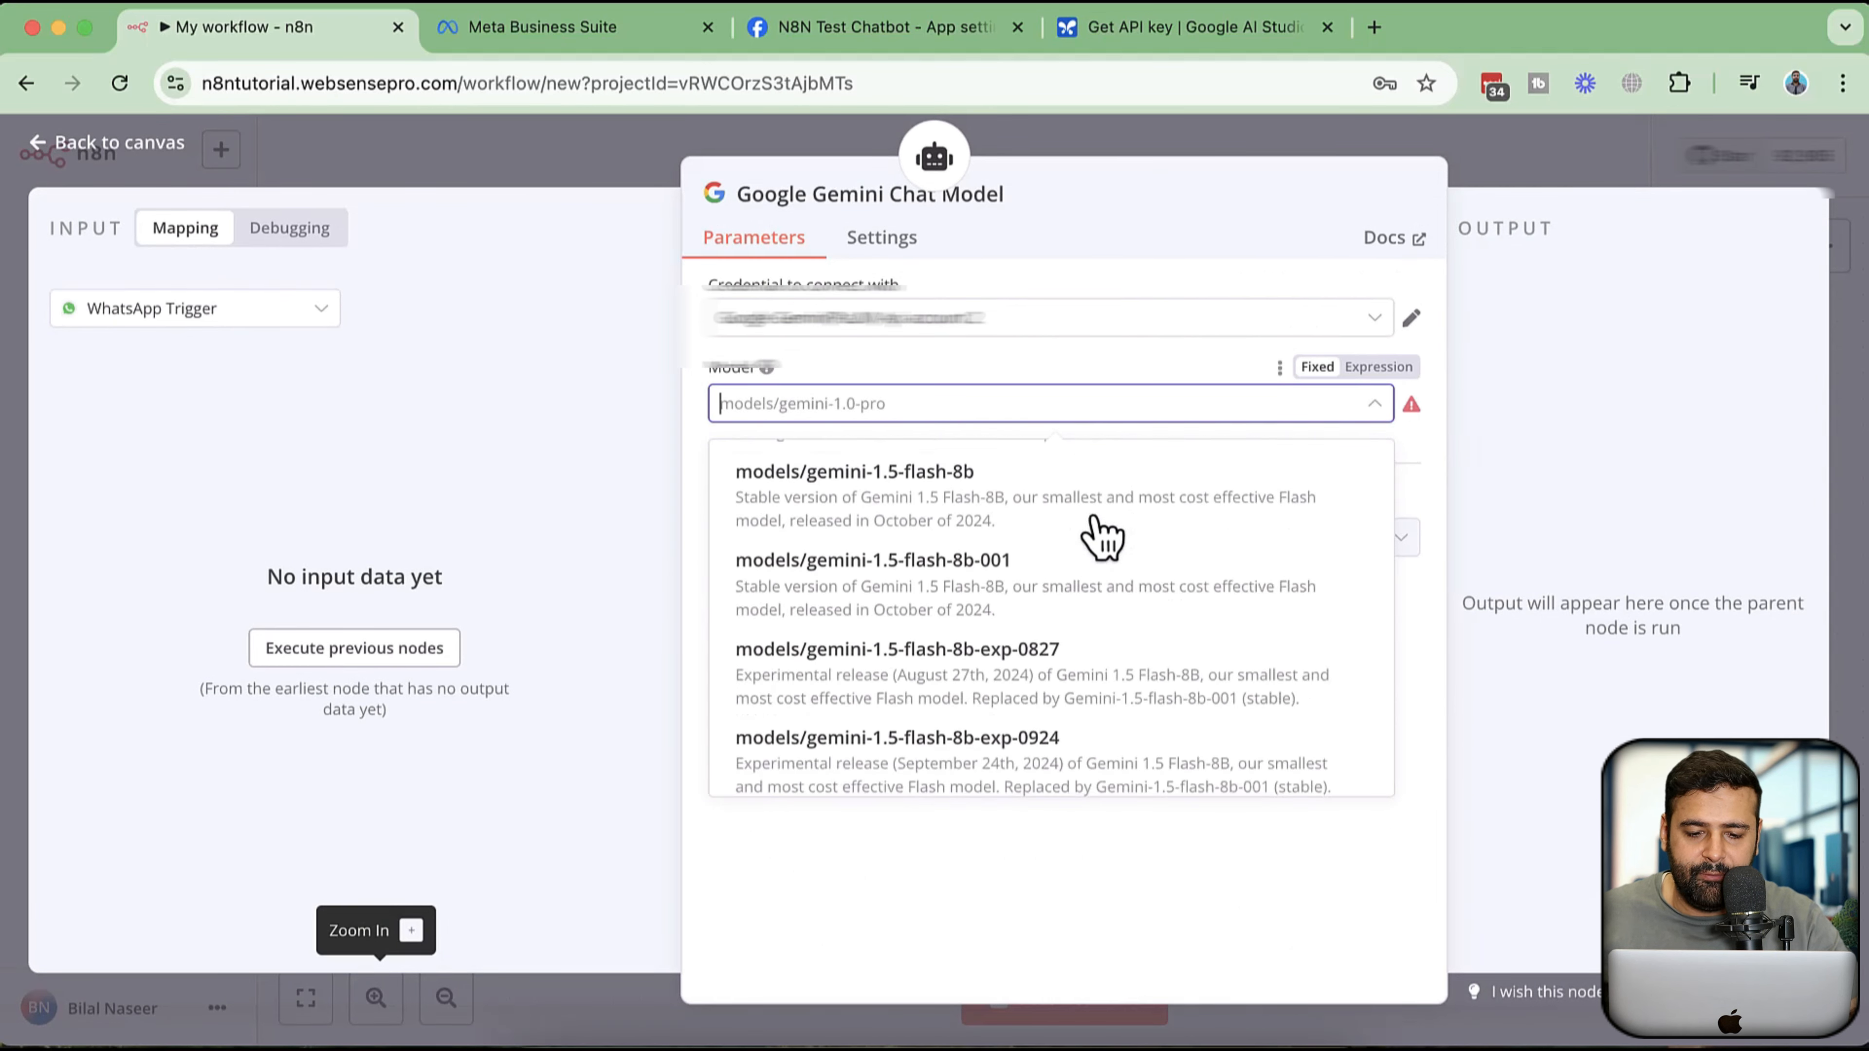
scroll(1104, 539, "down", 4)
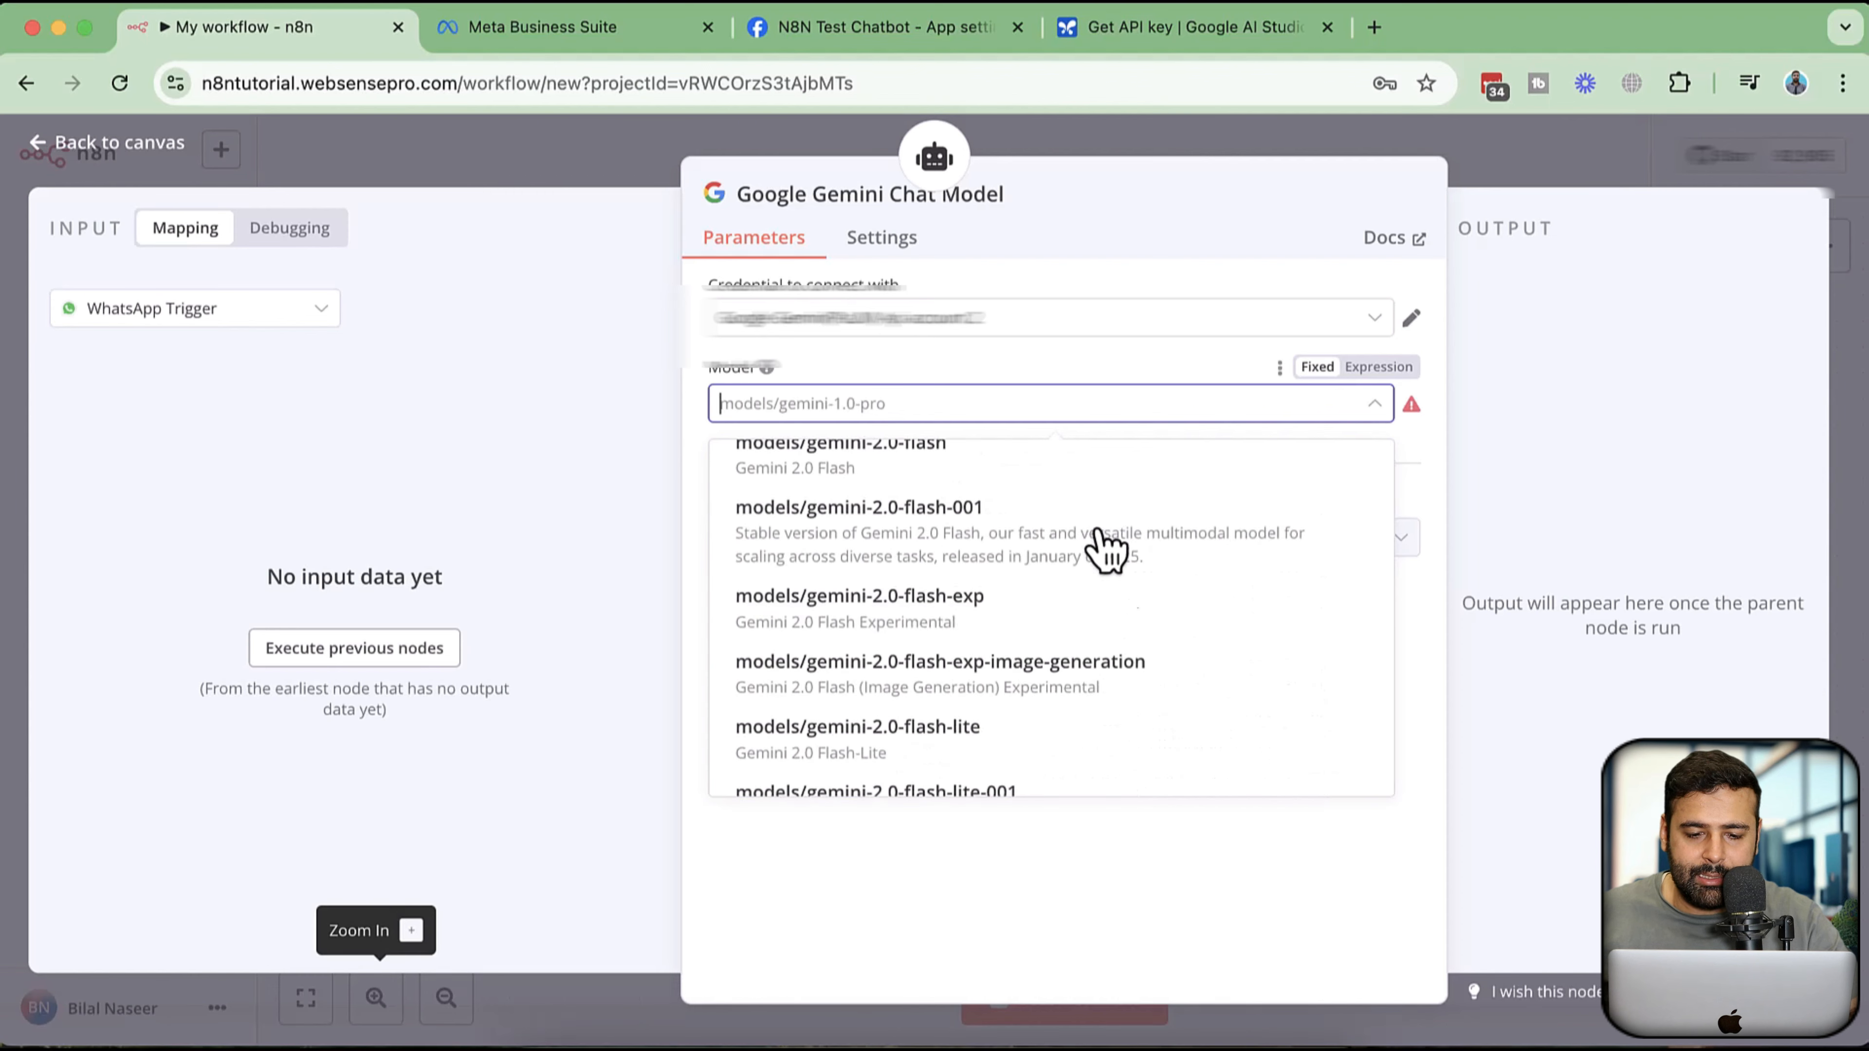
scroll(1119, 589, "up", 4)
scroll(1089, 611, "down", 12)
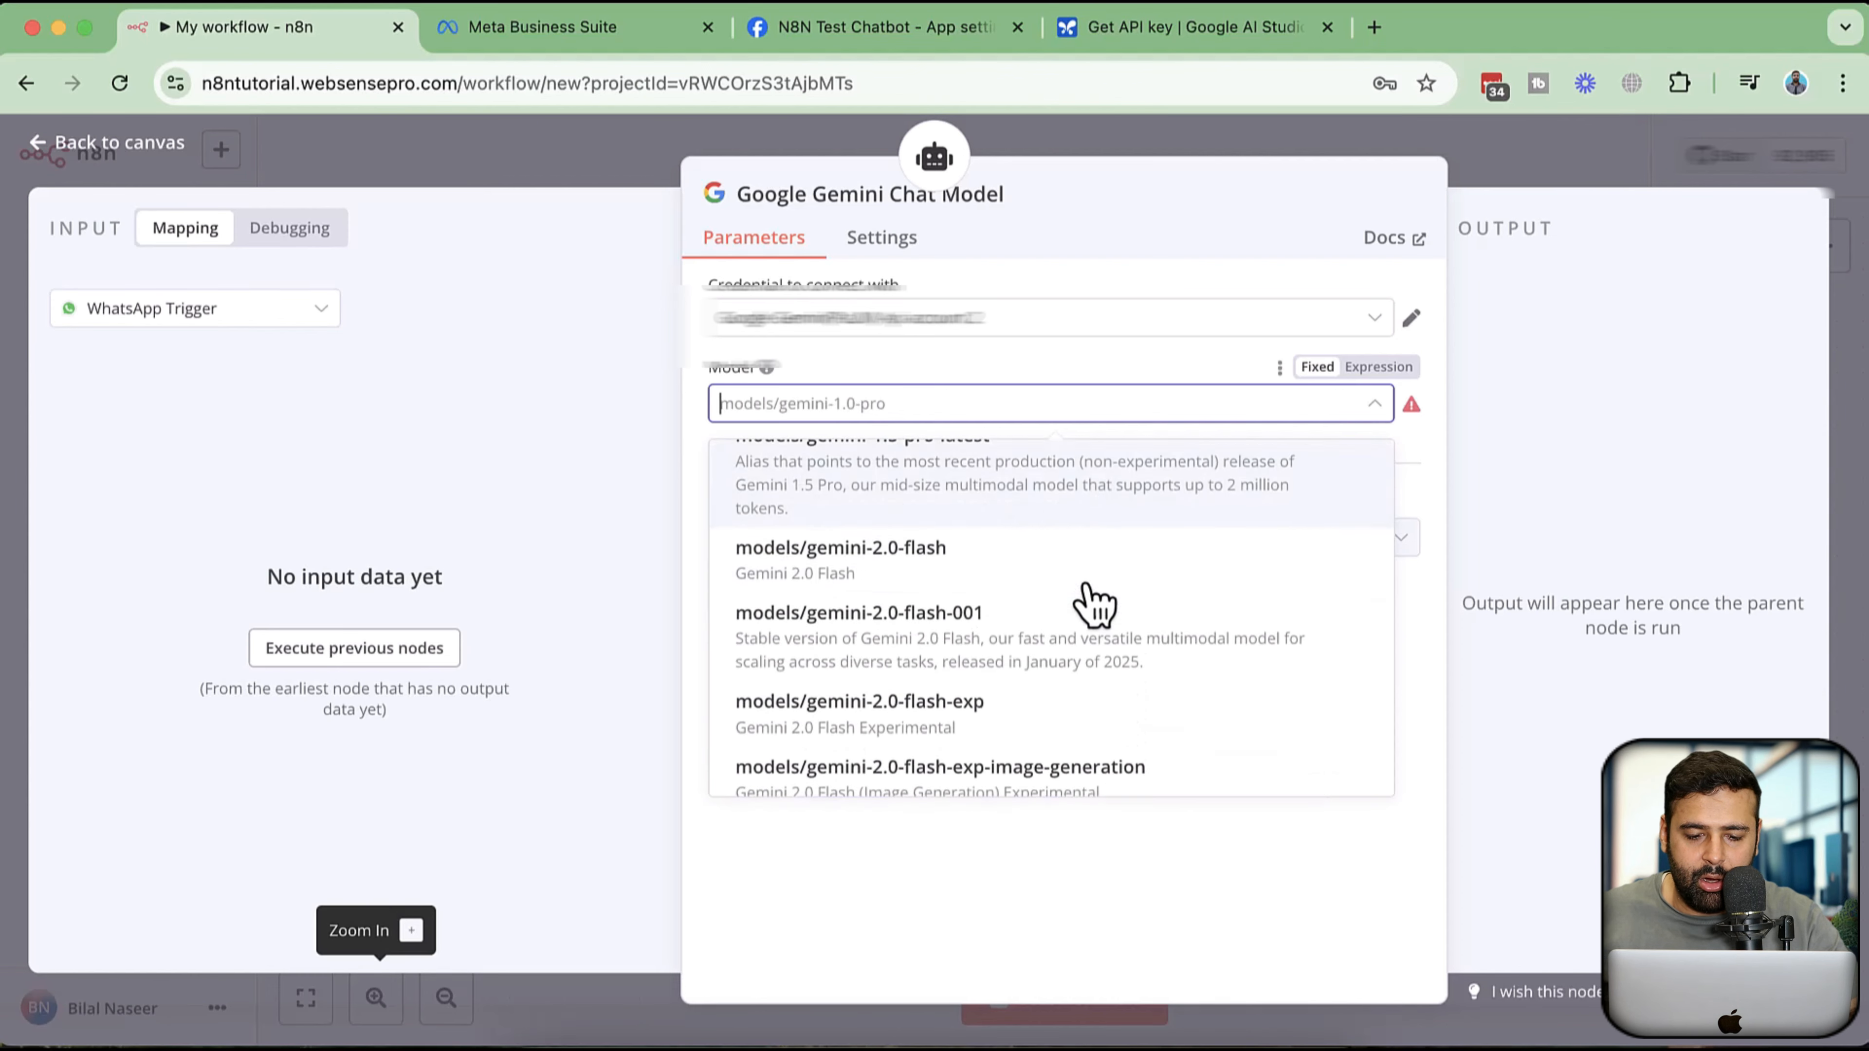
scroll(1107, 587, "down", 6)
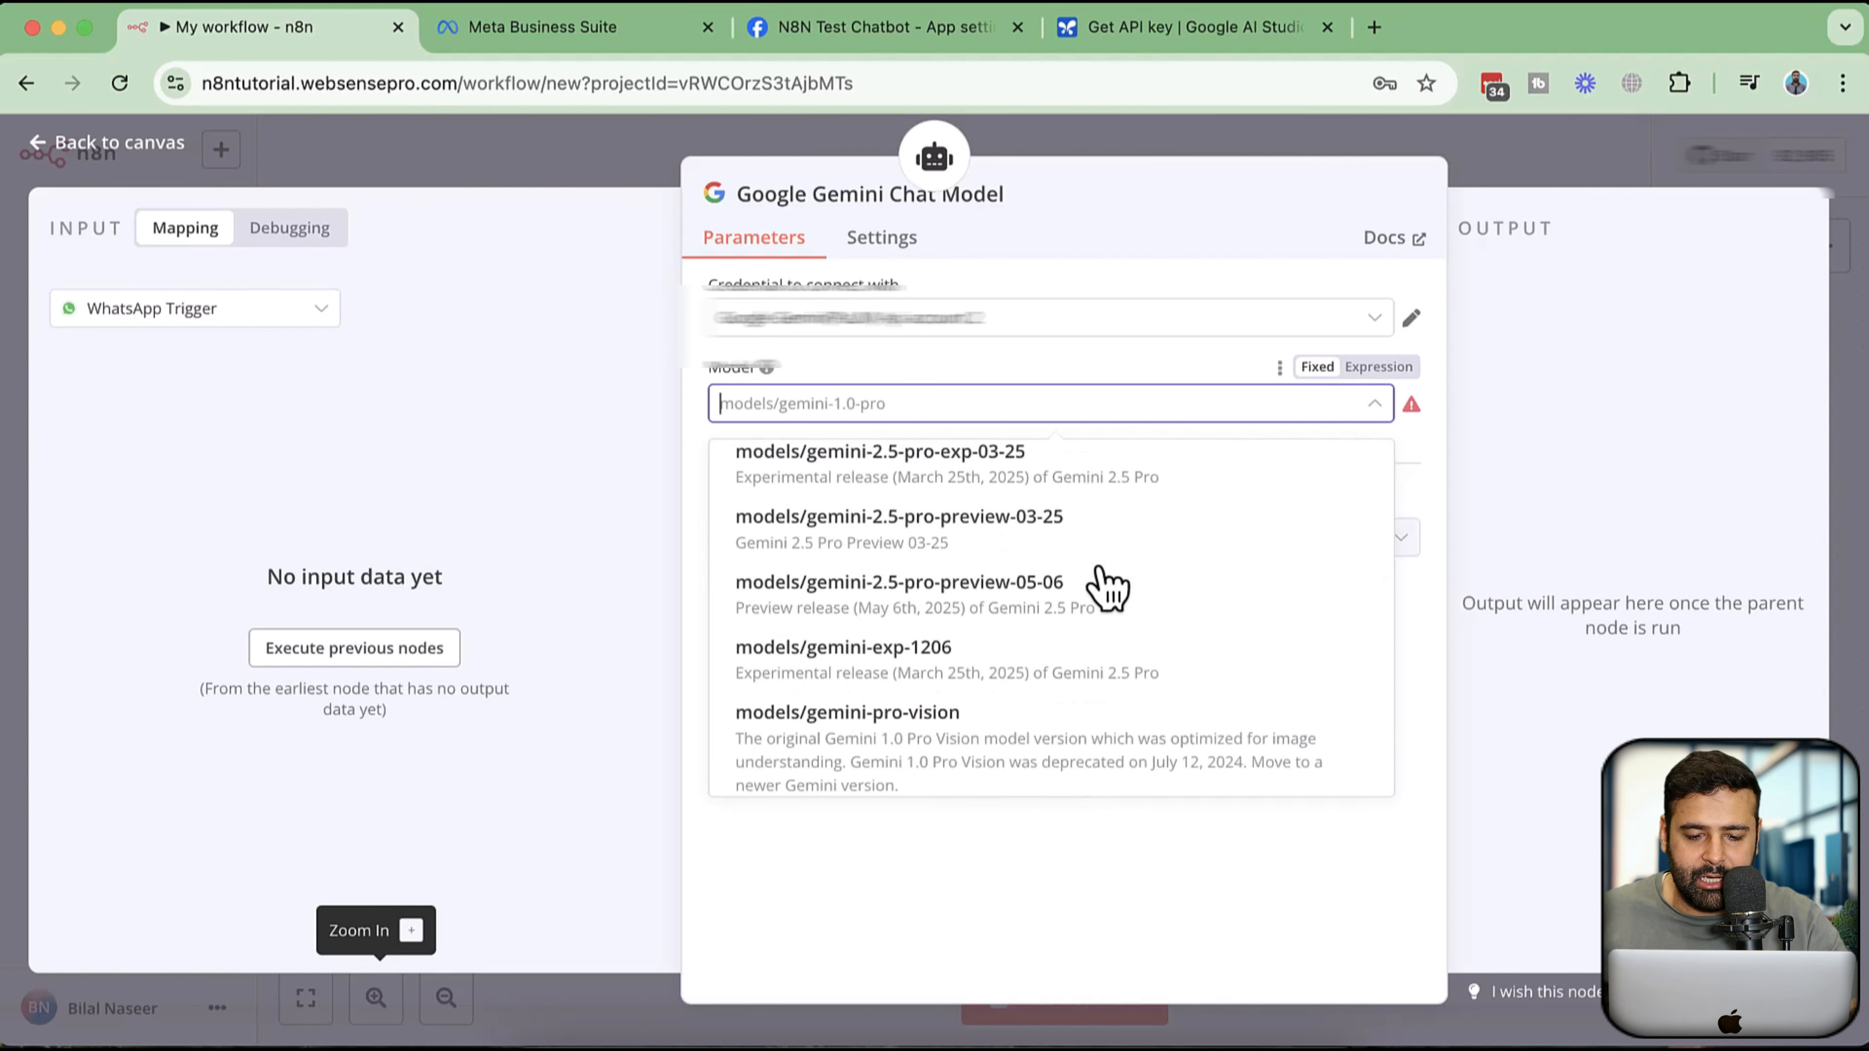
scroll(1014, 655, "up", 4)
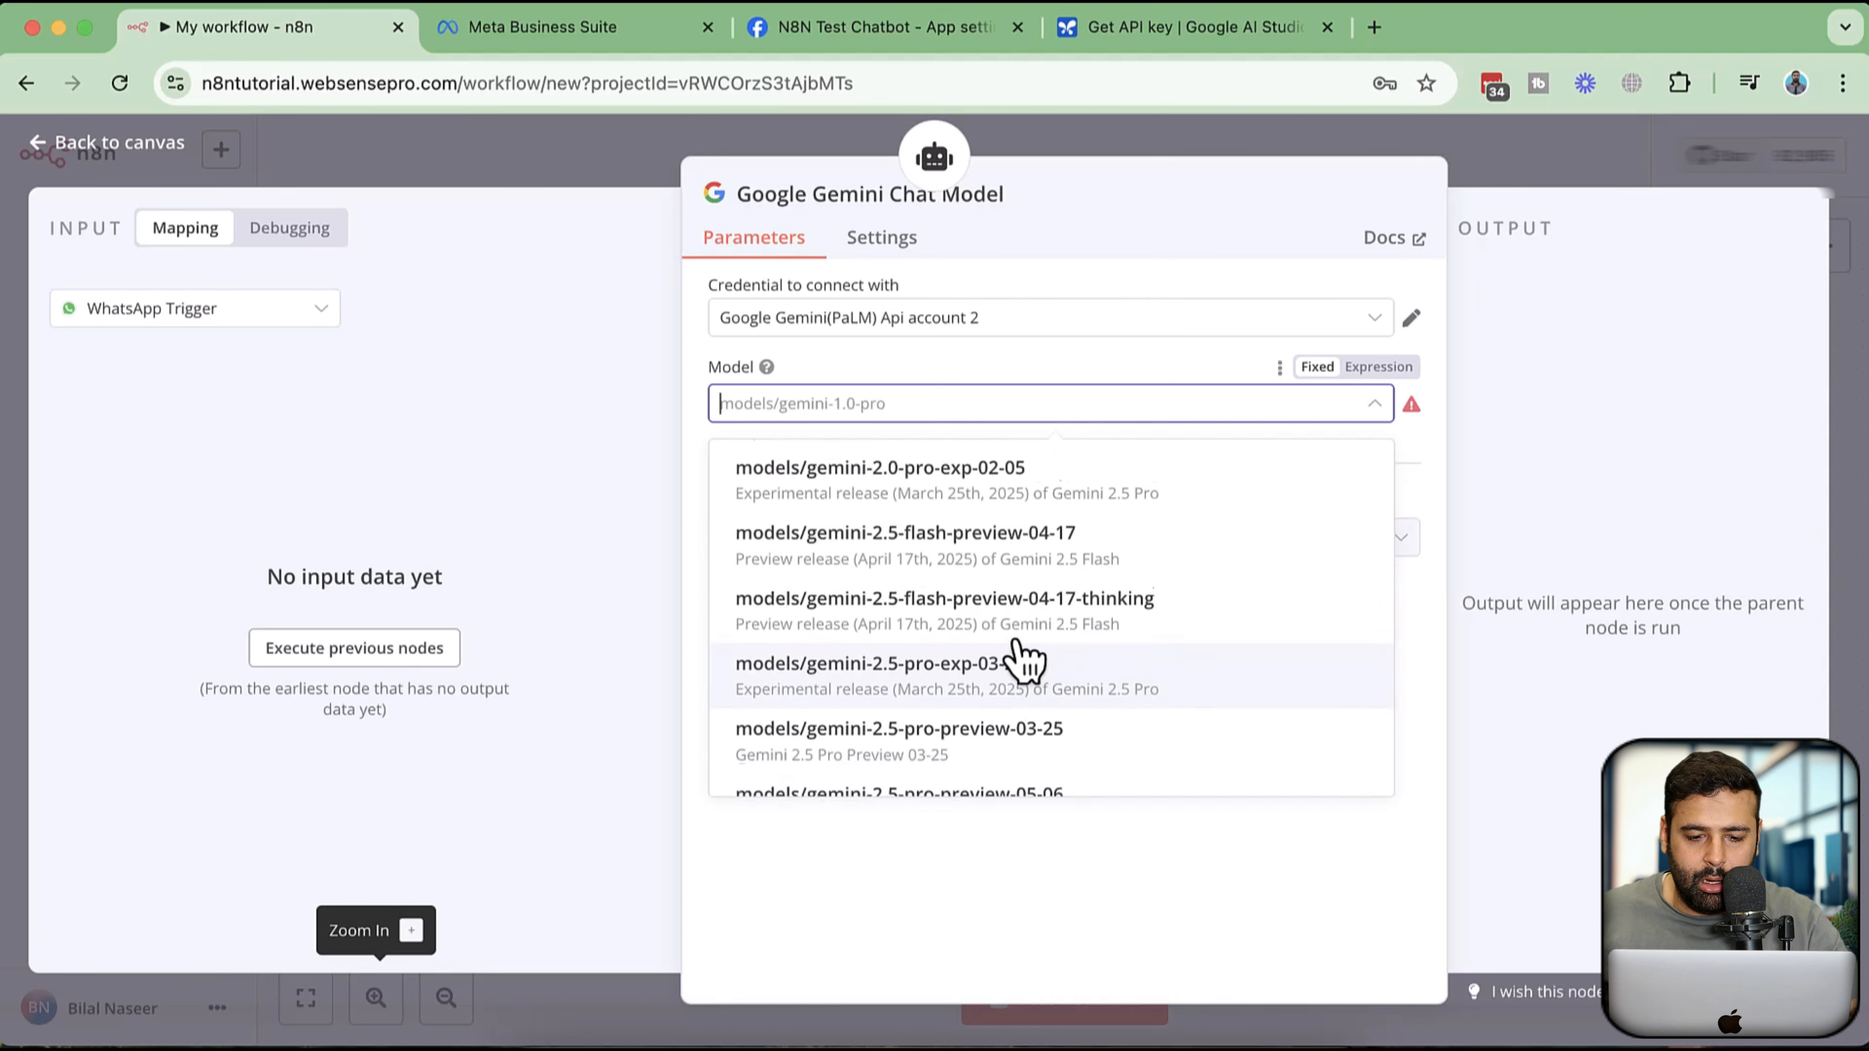
scroll(957, 656, "down", 1)
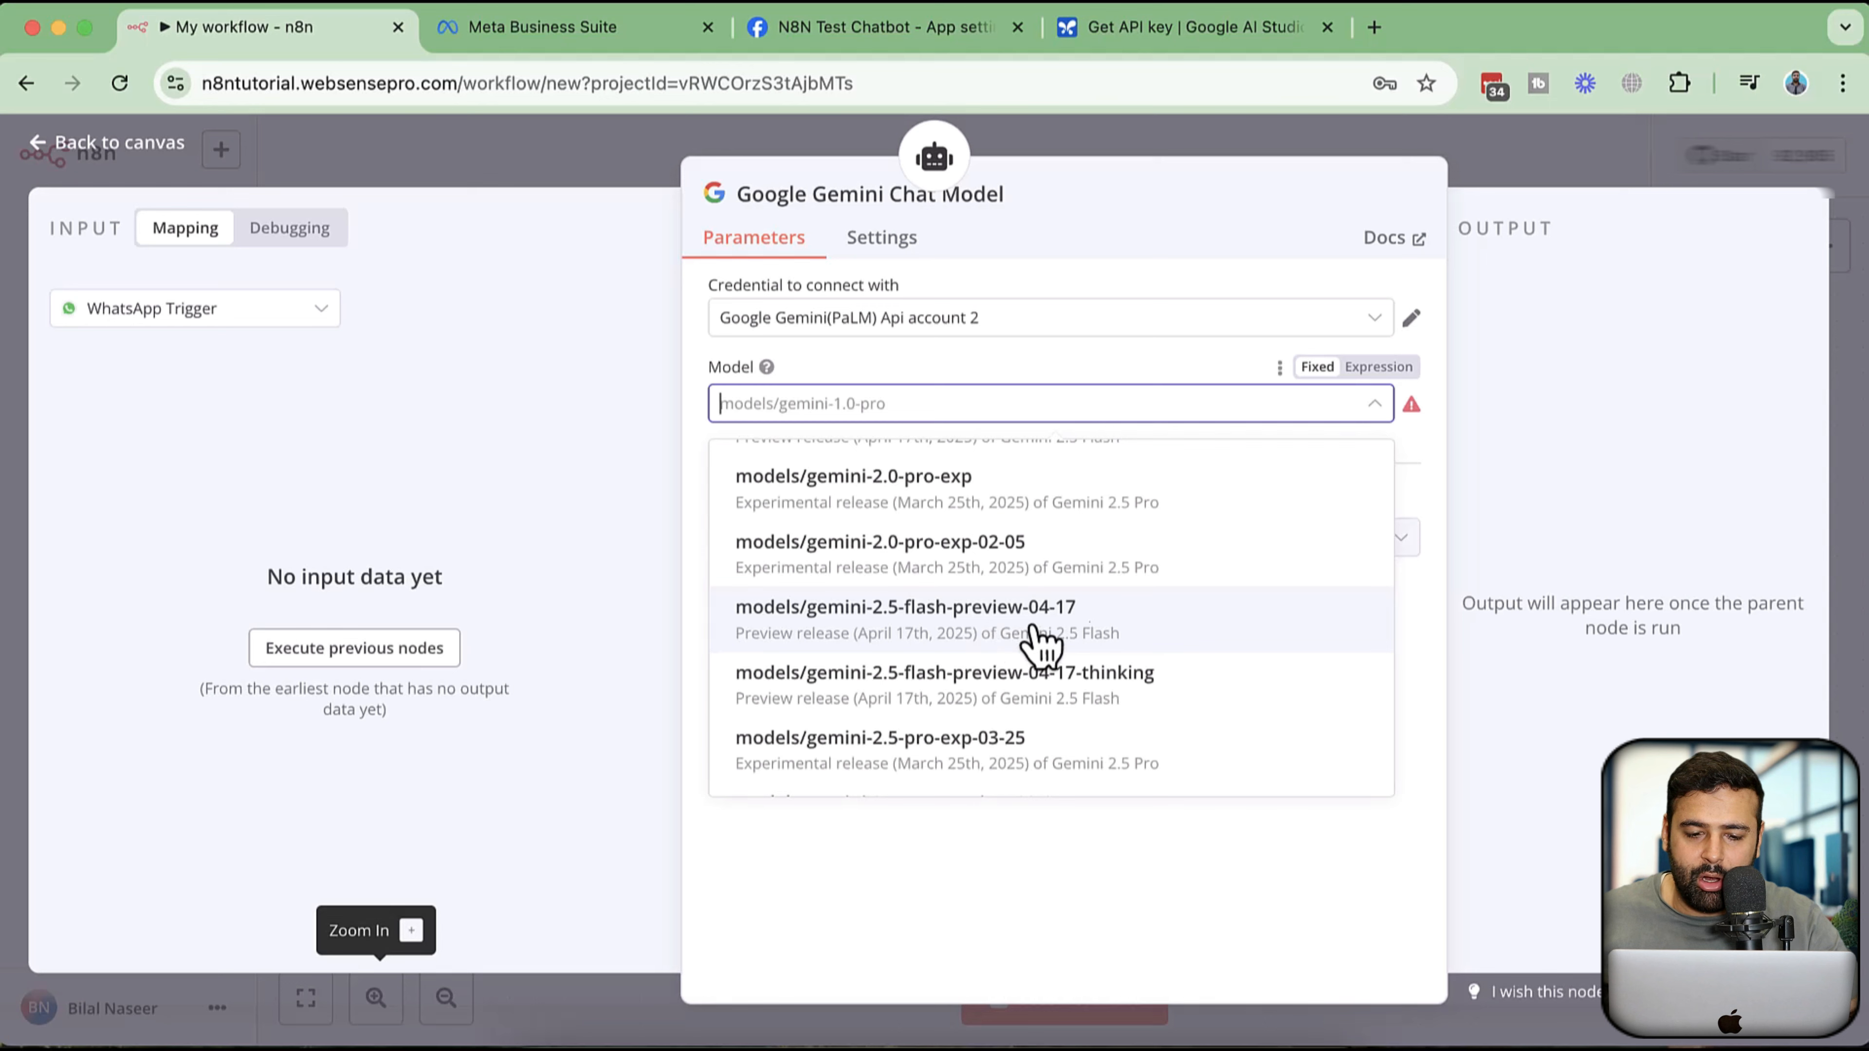
scroll(1104, 639, "up", 4)
scroll(1104, 639, "up", 3)
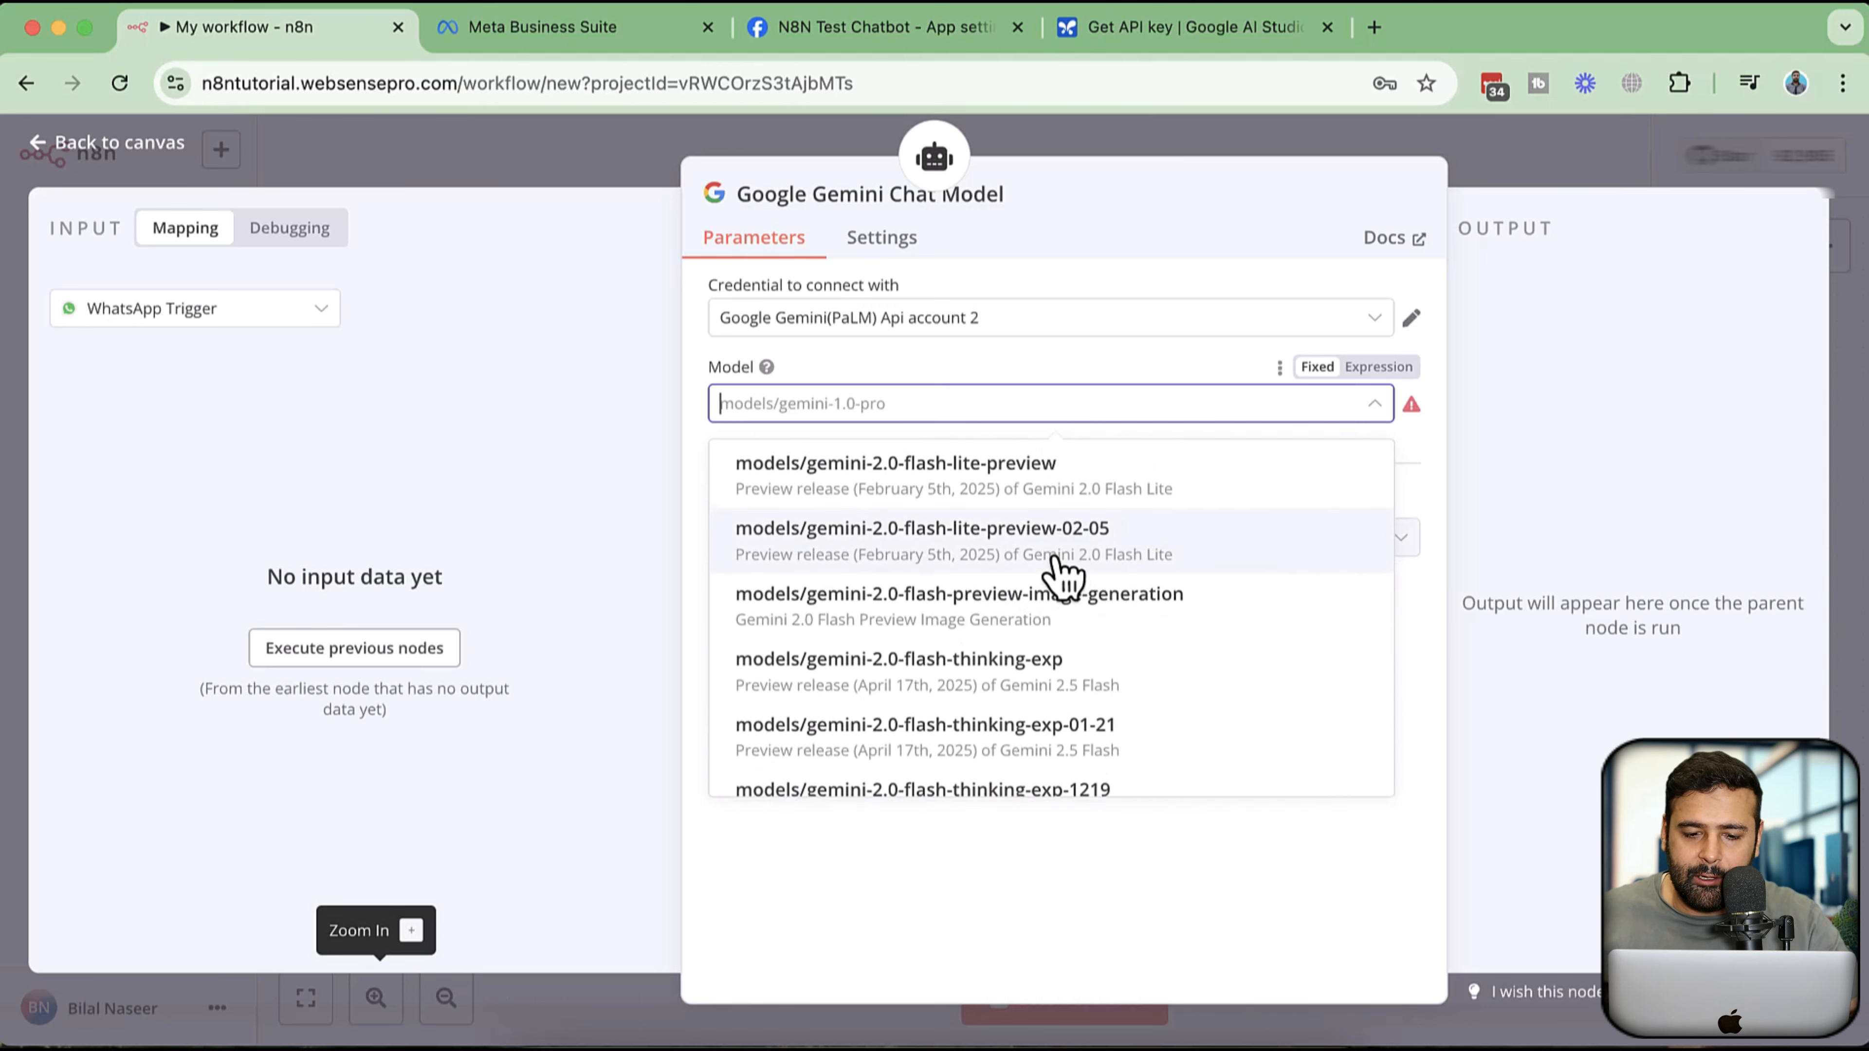
scroll(1059, 582, "up", 3)
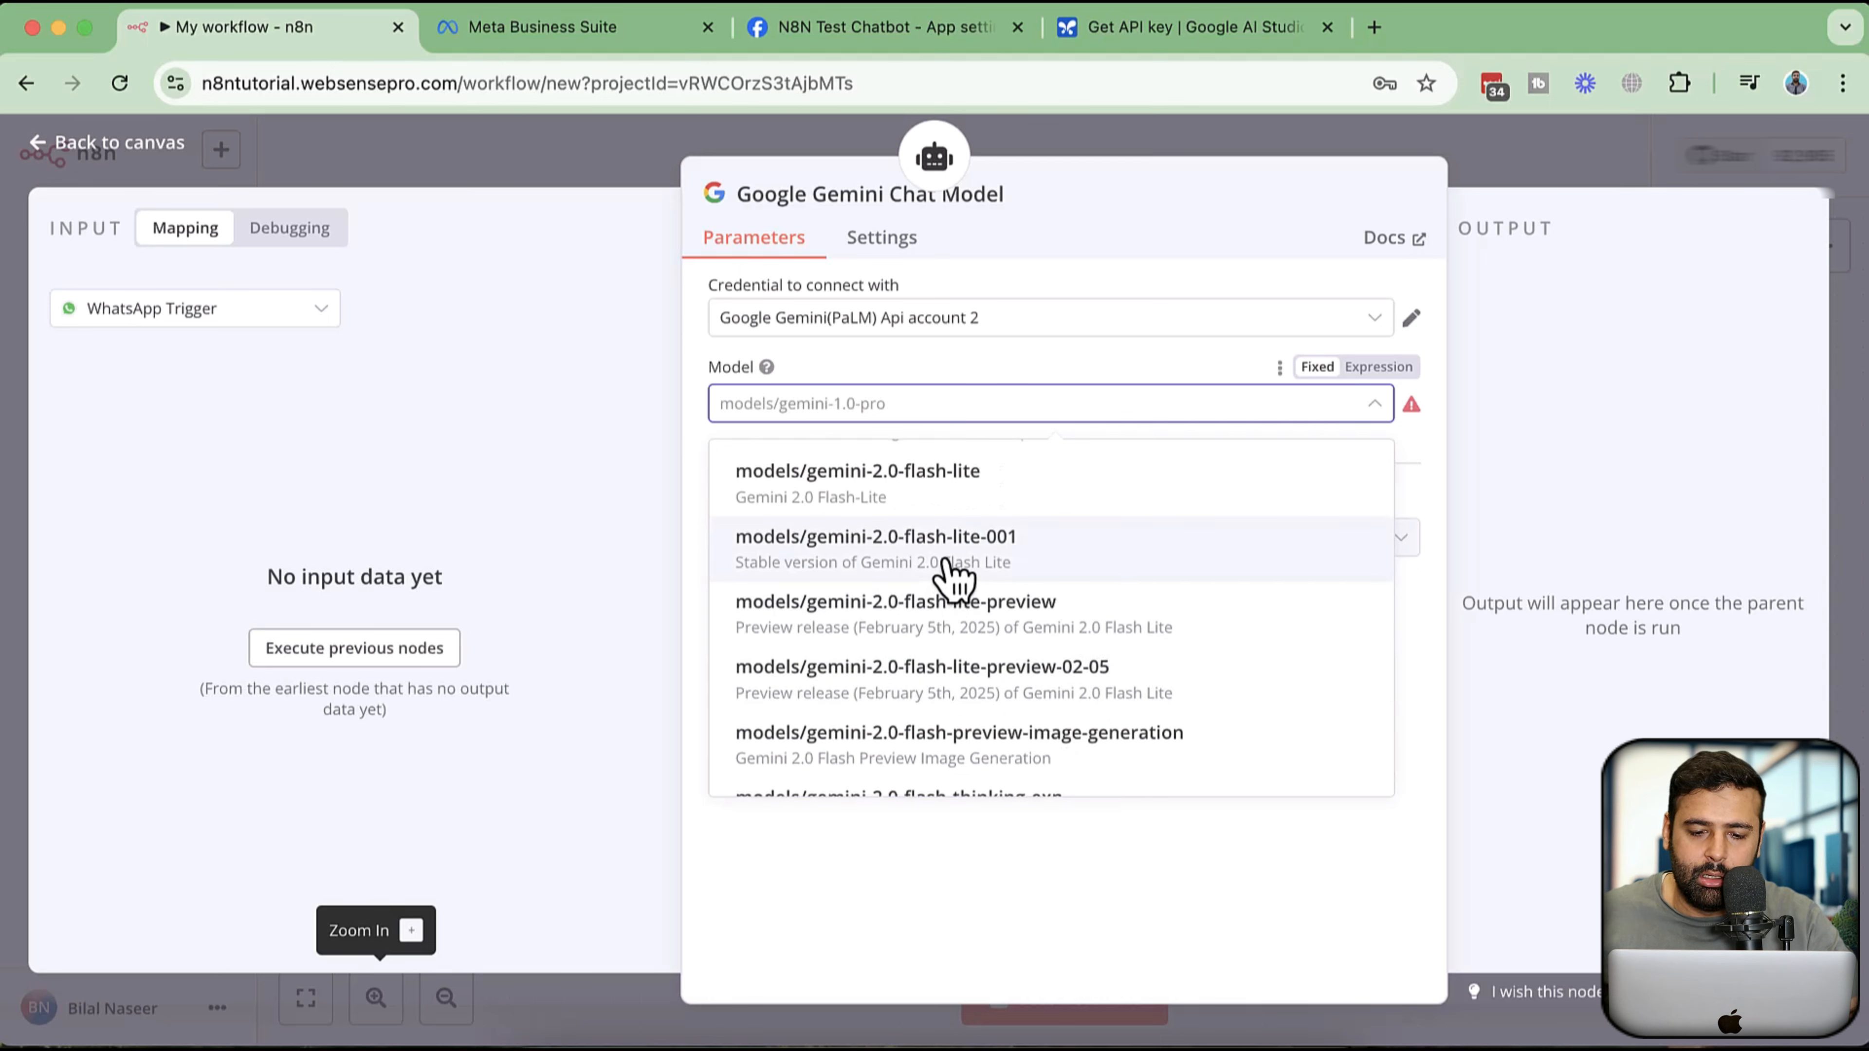
left_click(953, 575)
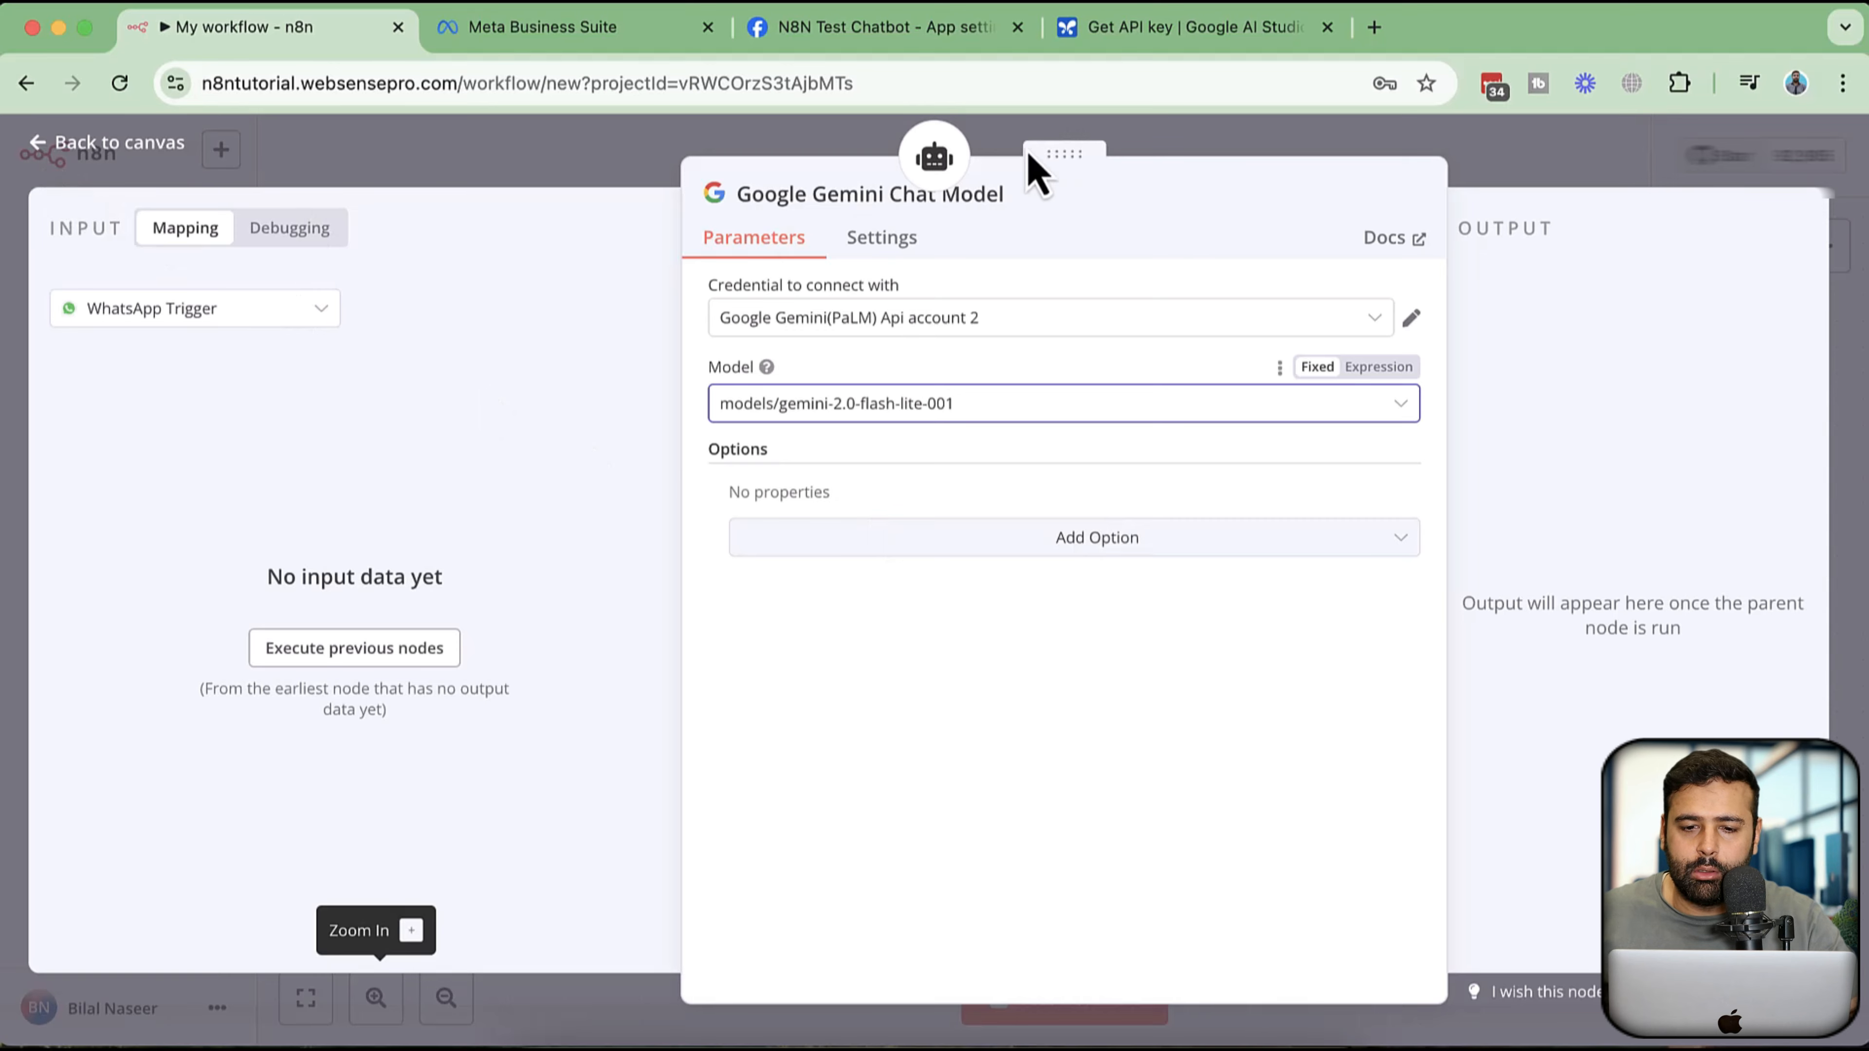
- Switch to Google AI Studio, dismiss the generated API key dialog and view the chat prompt page
left_click(1177, 31)
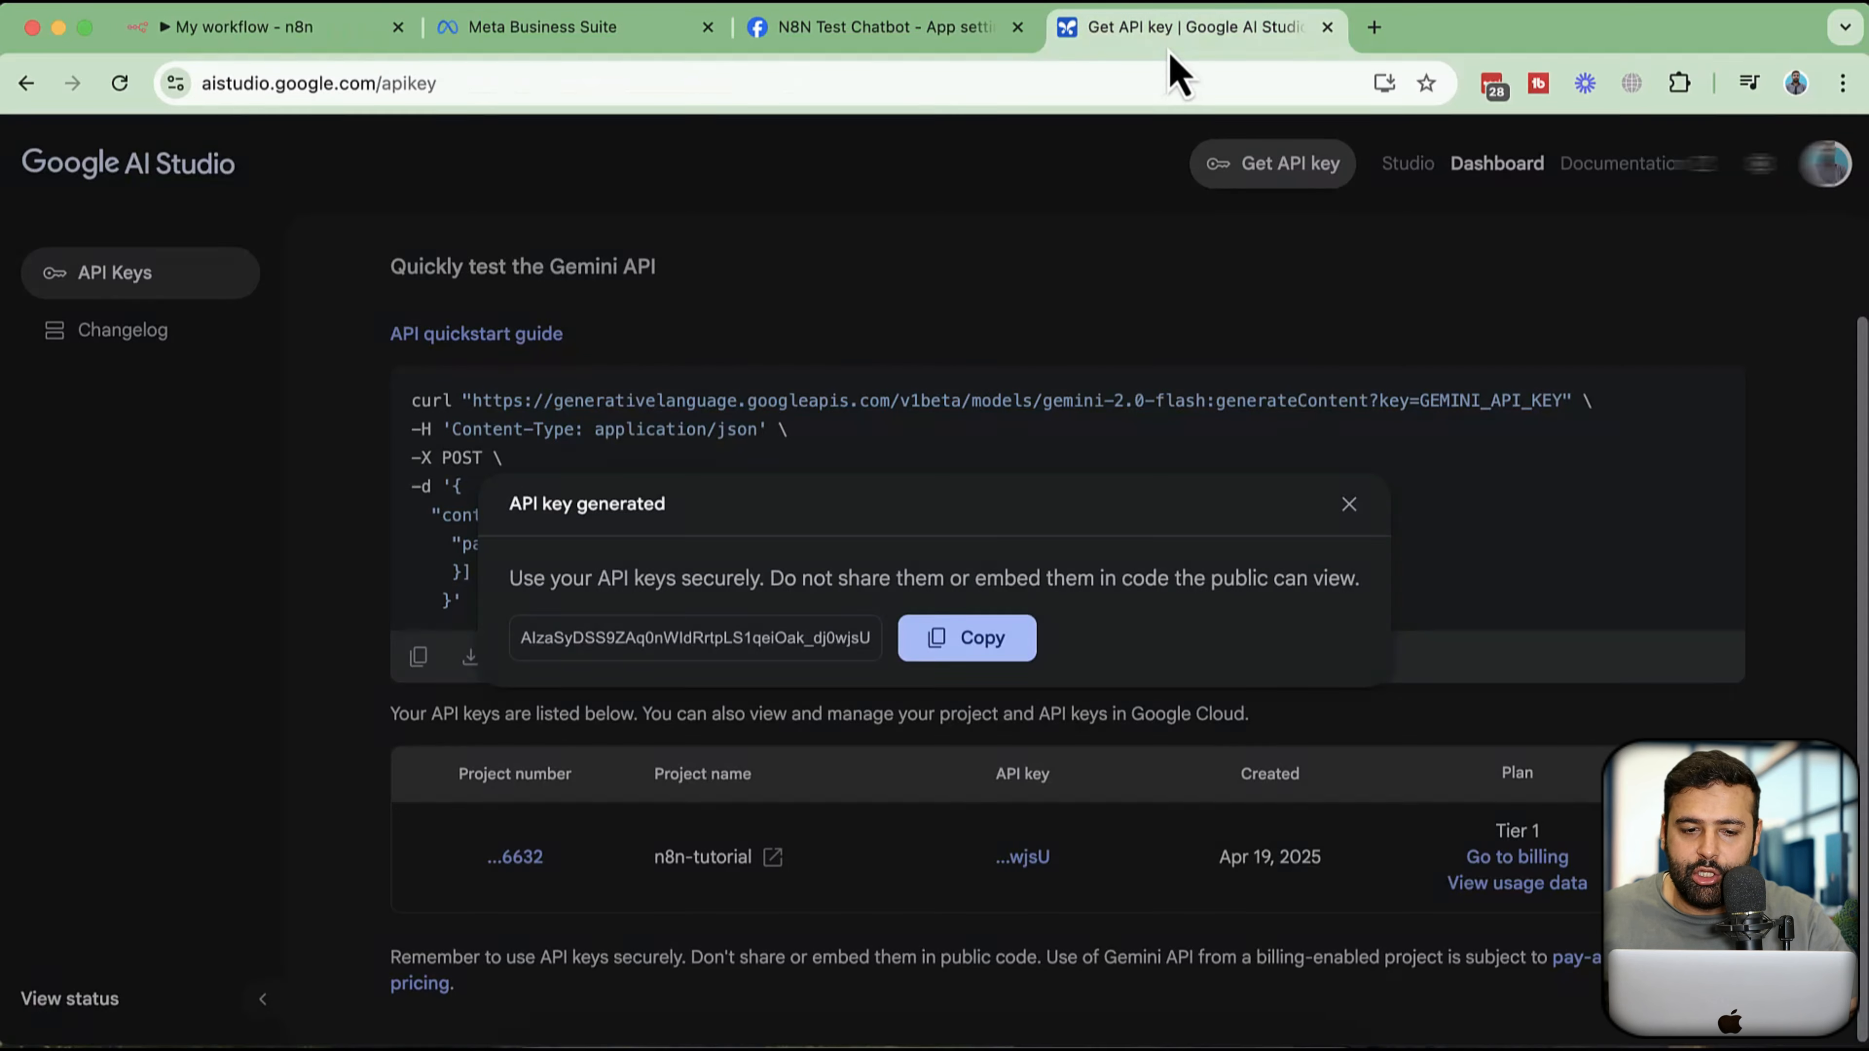
left_click(125, 256)
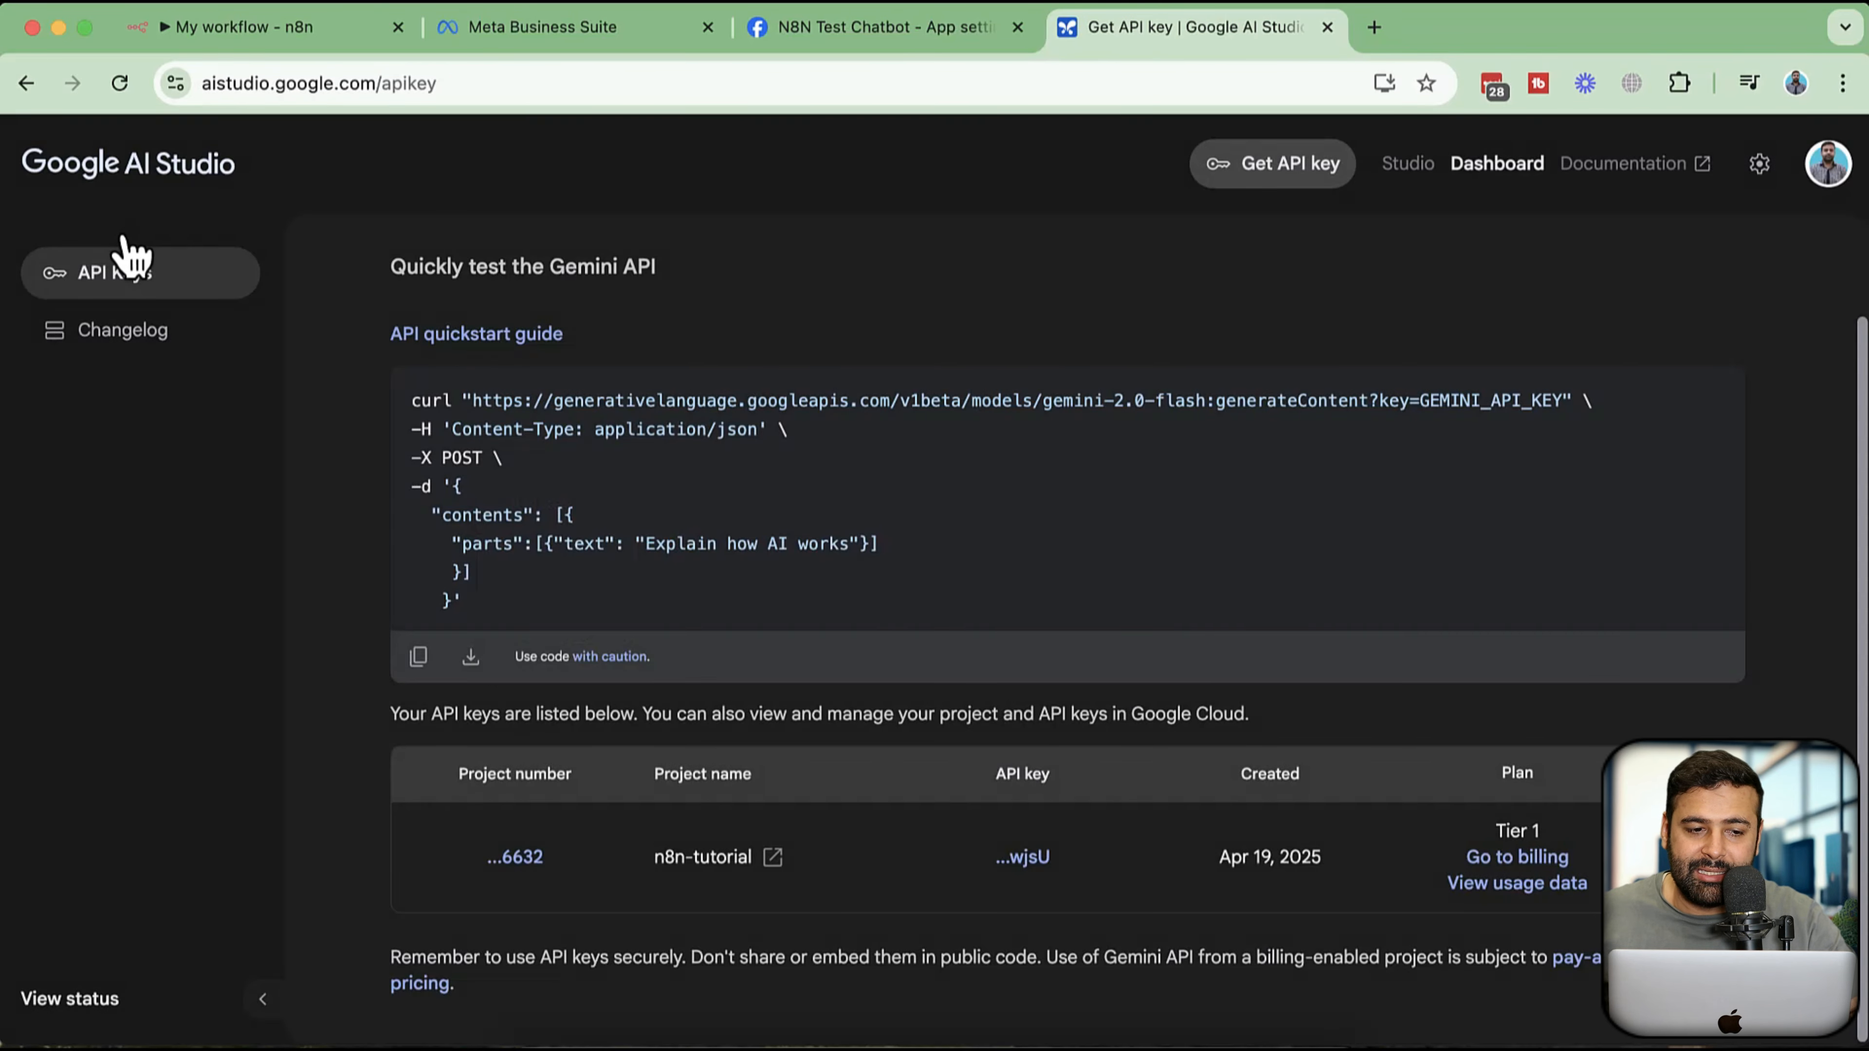
left_click(127, 173)
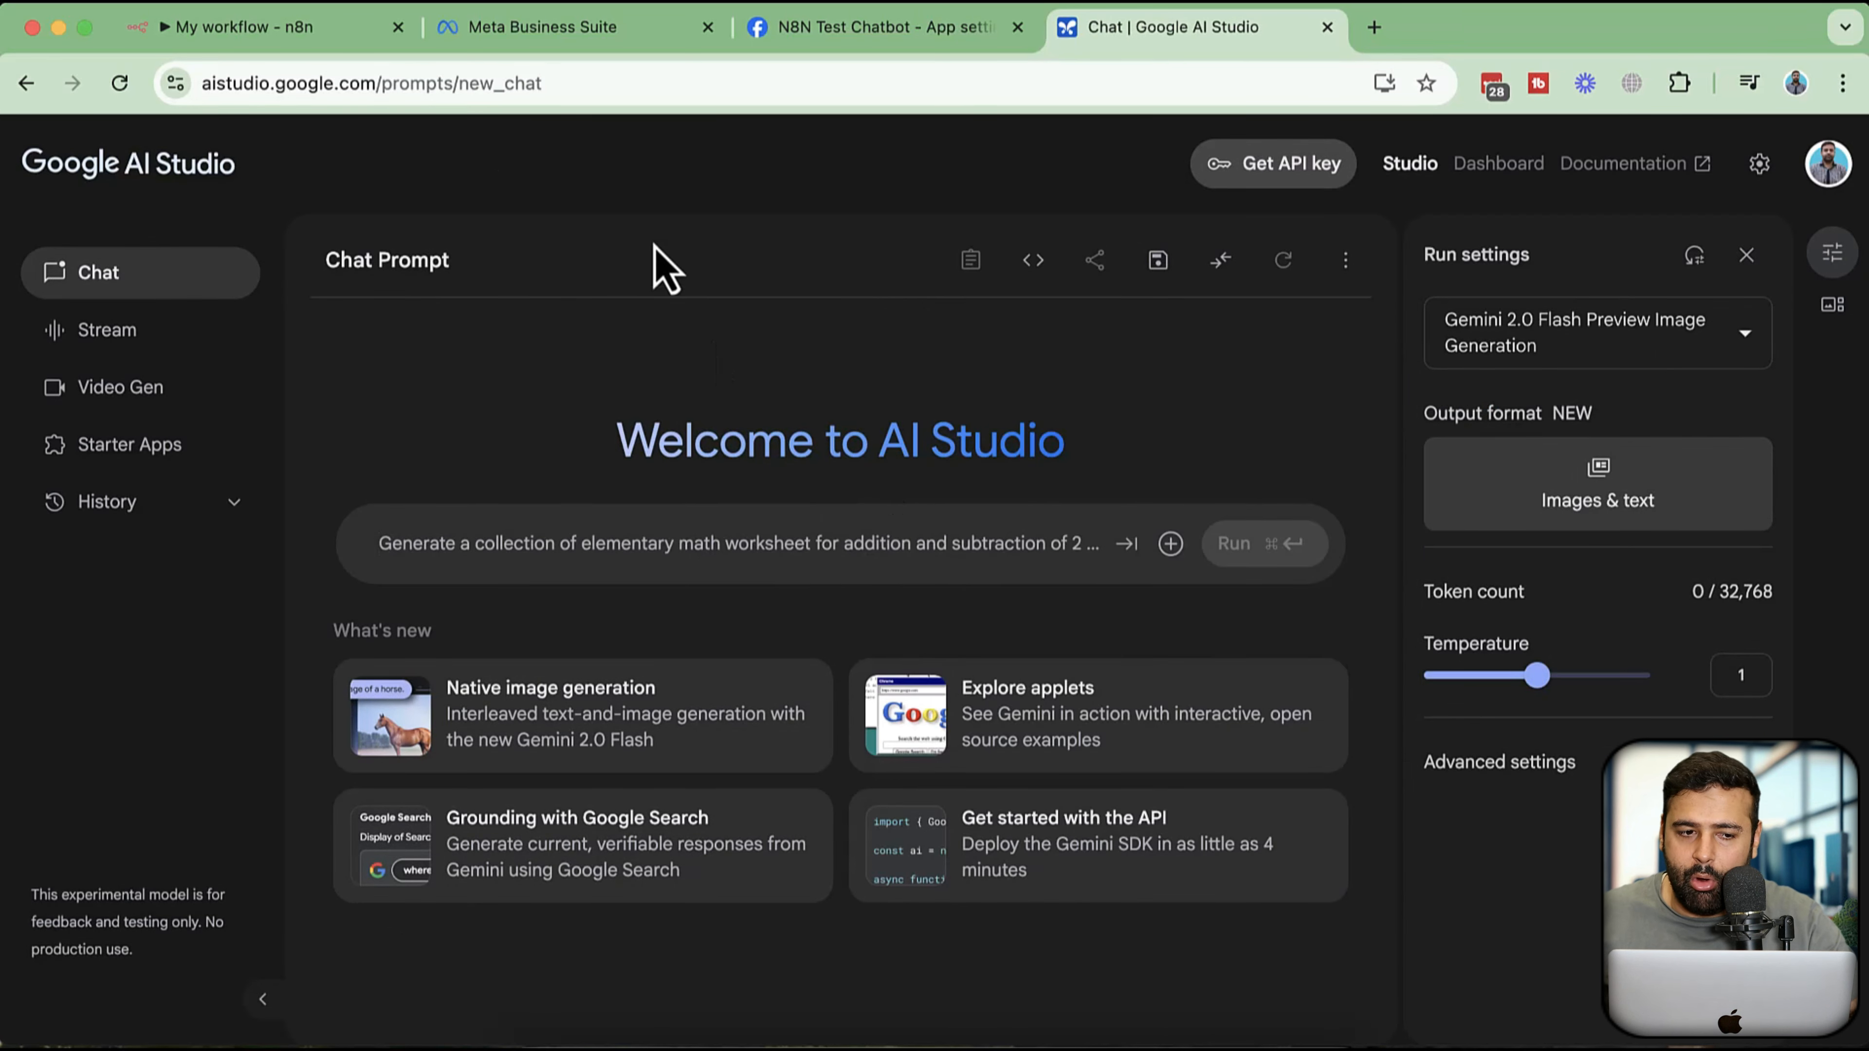
- Switch back to n8n, select models/gemini-2.0-flash-lite-001 again for the Gemini chat model and return to the canvas
left_click(298, 44)
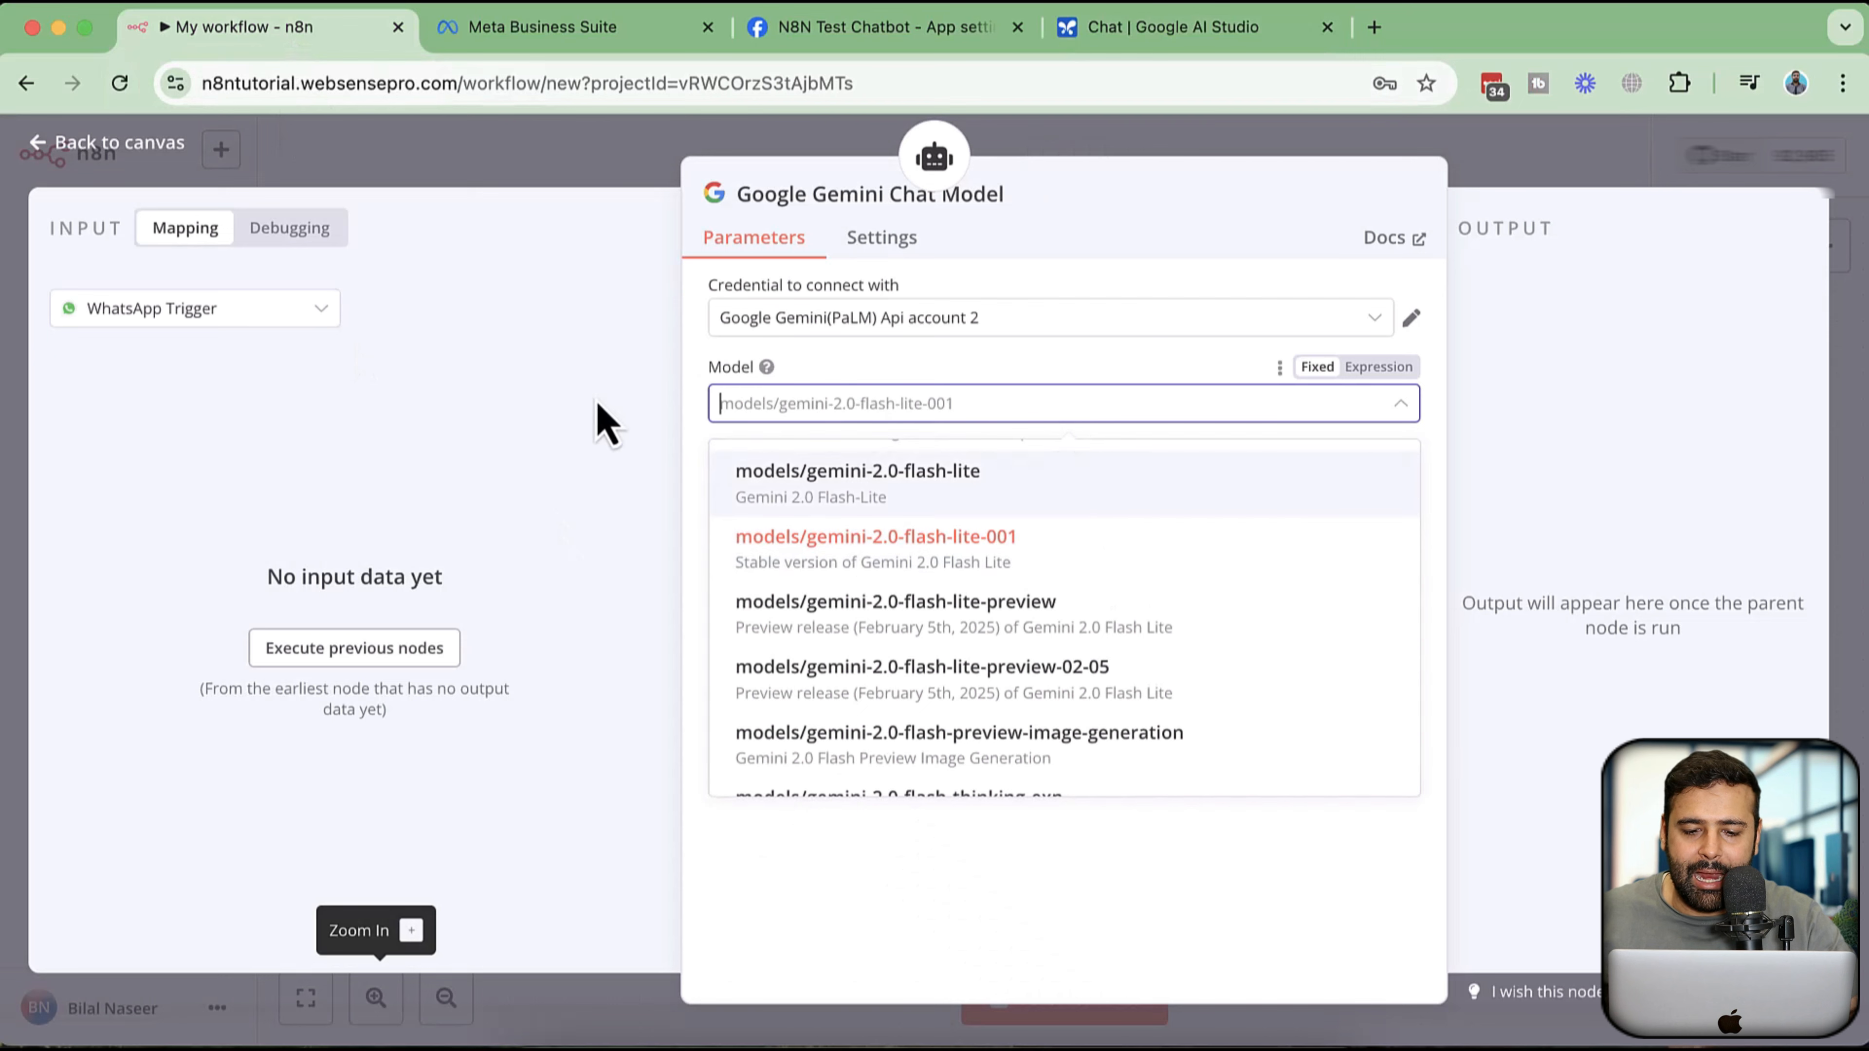
left_click(967, 545)
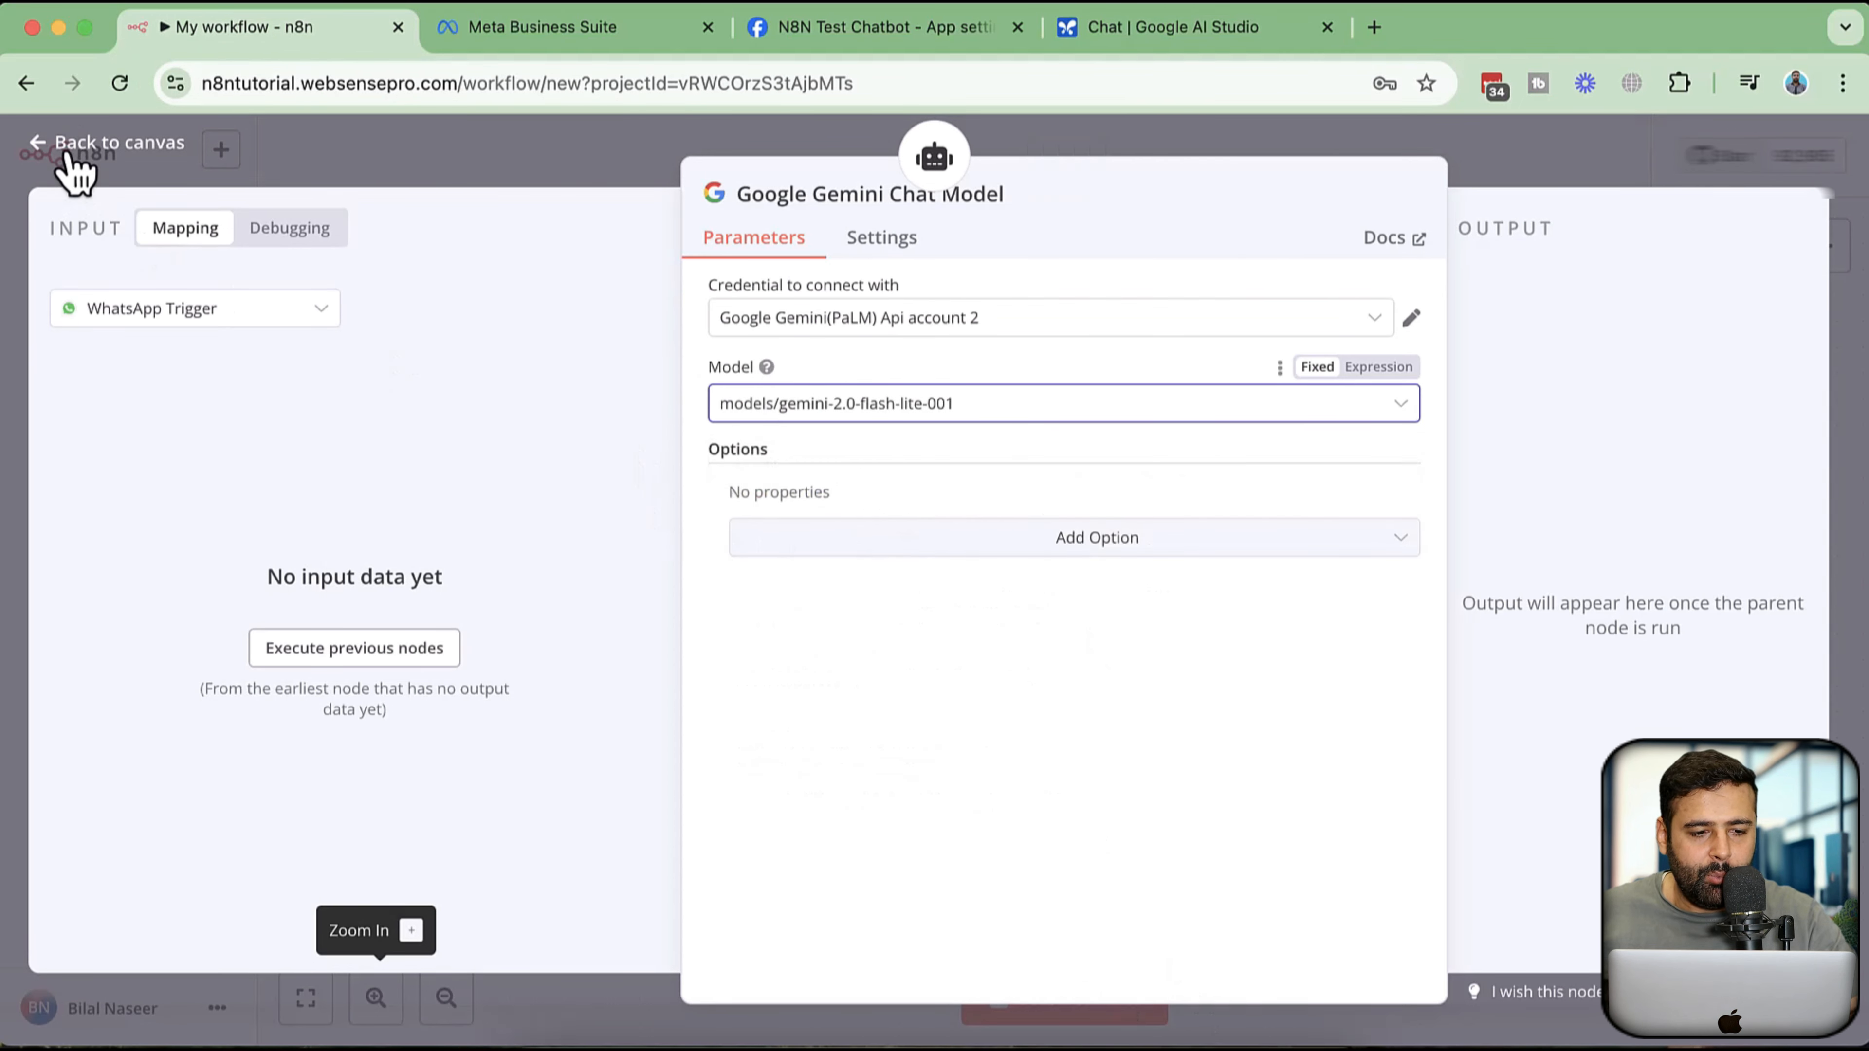
left_click(110, 142)
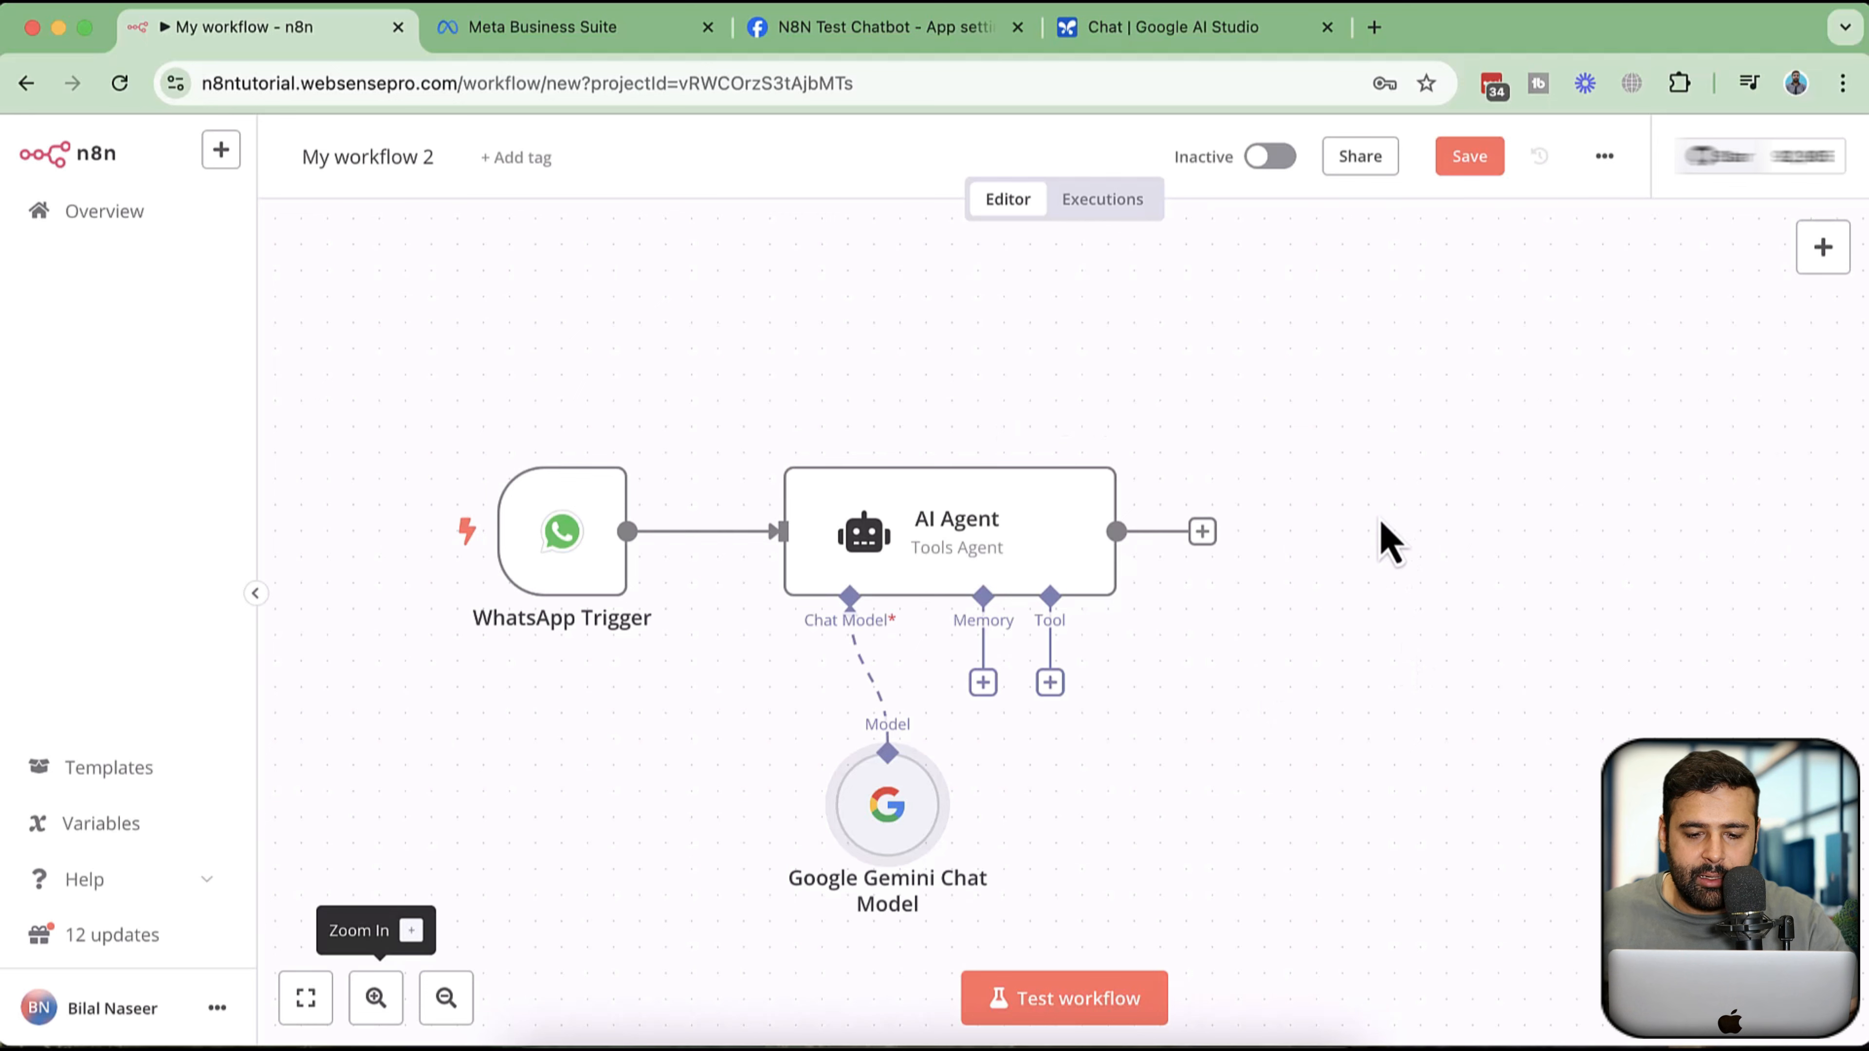
- Reposition the Google Gemini Chat Model node below the AI Agent and attach a Window Buffer Memory to the agent
scroll(1188, 688, "left", 2)
left_click_drag(993, 833, 916, 809)
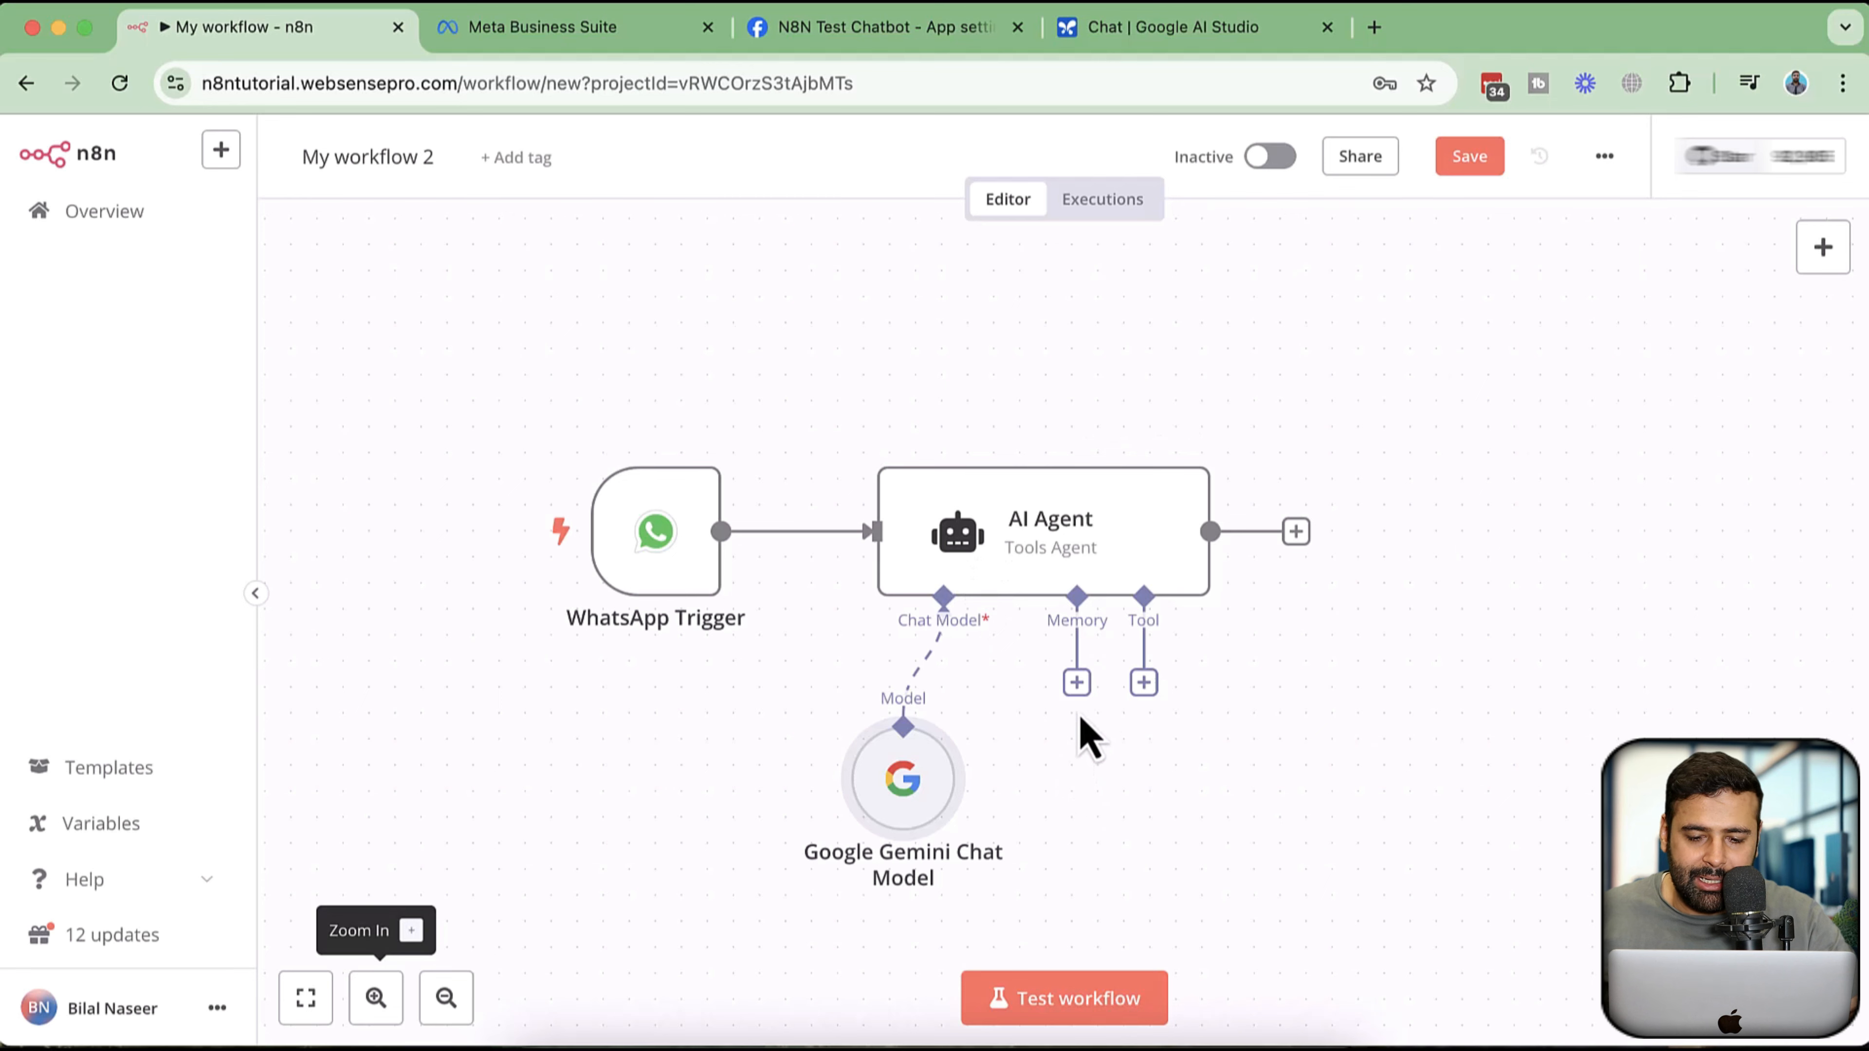
left_click(1077, 684)
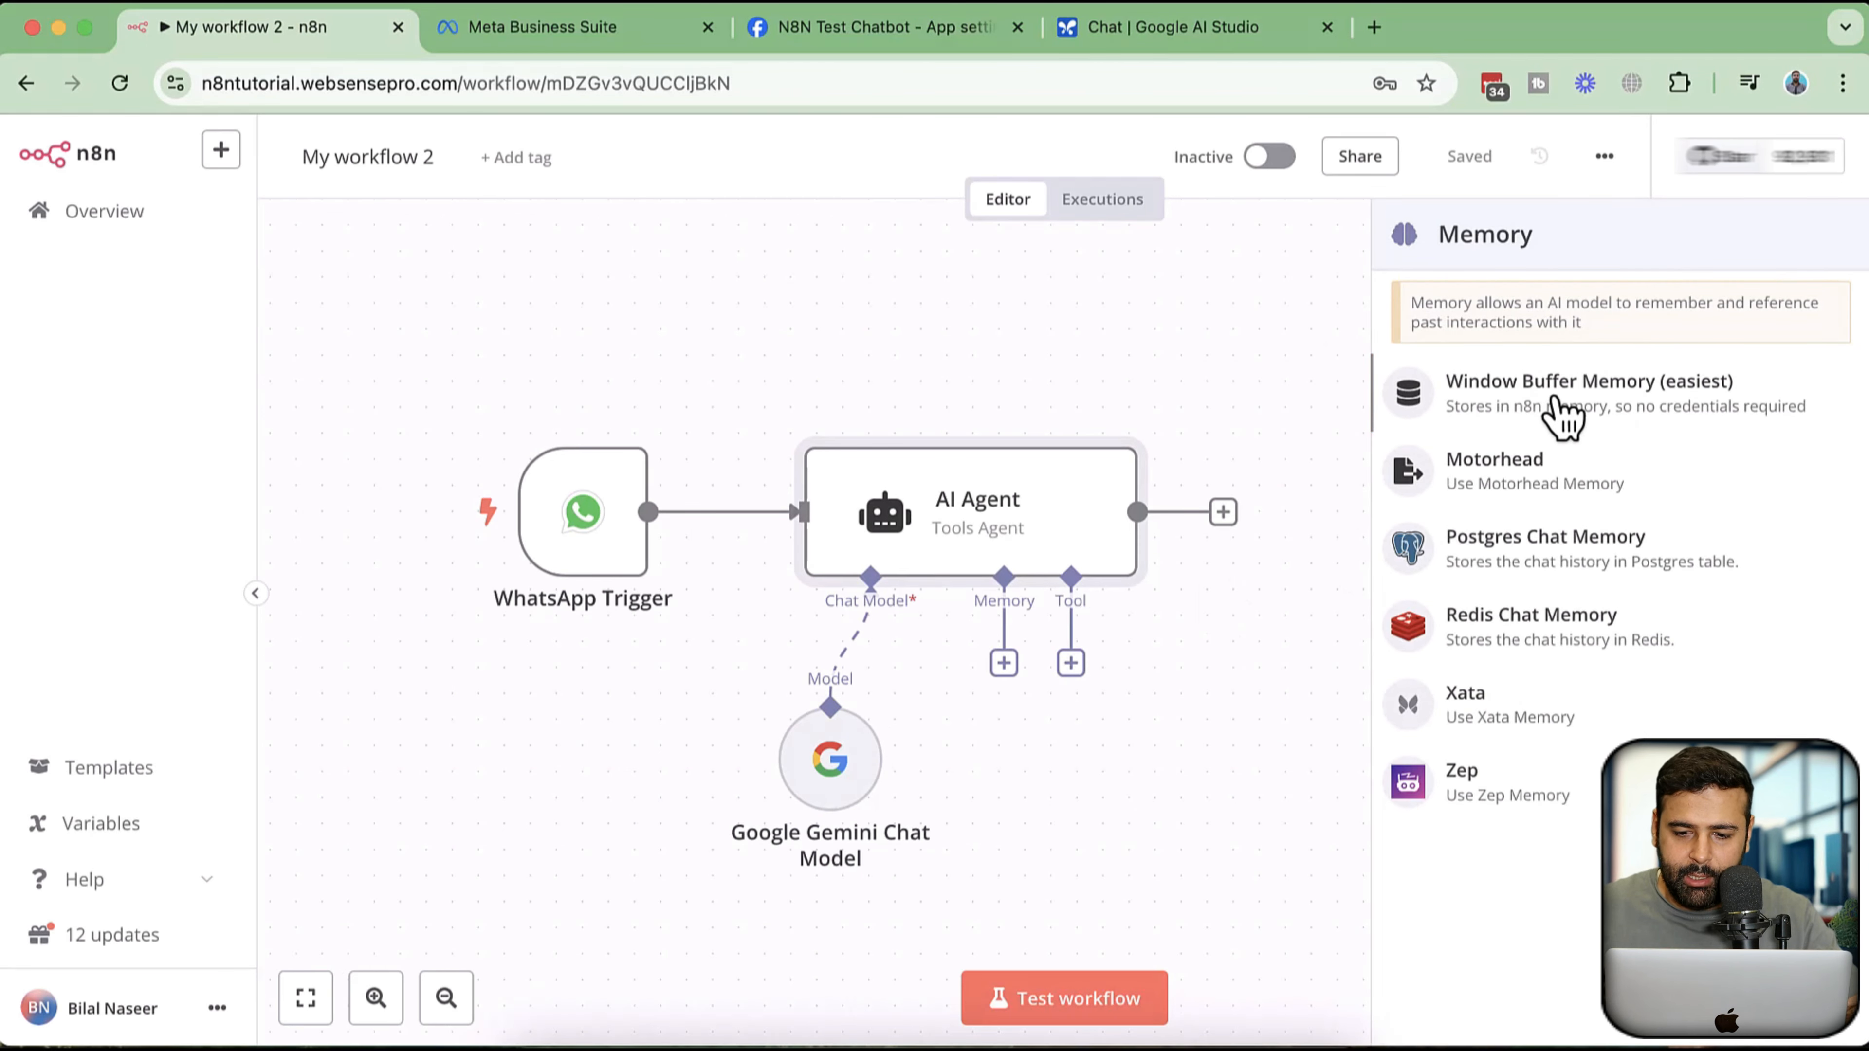
left_click(1555, 401)
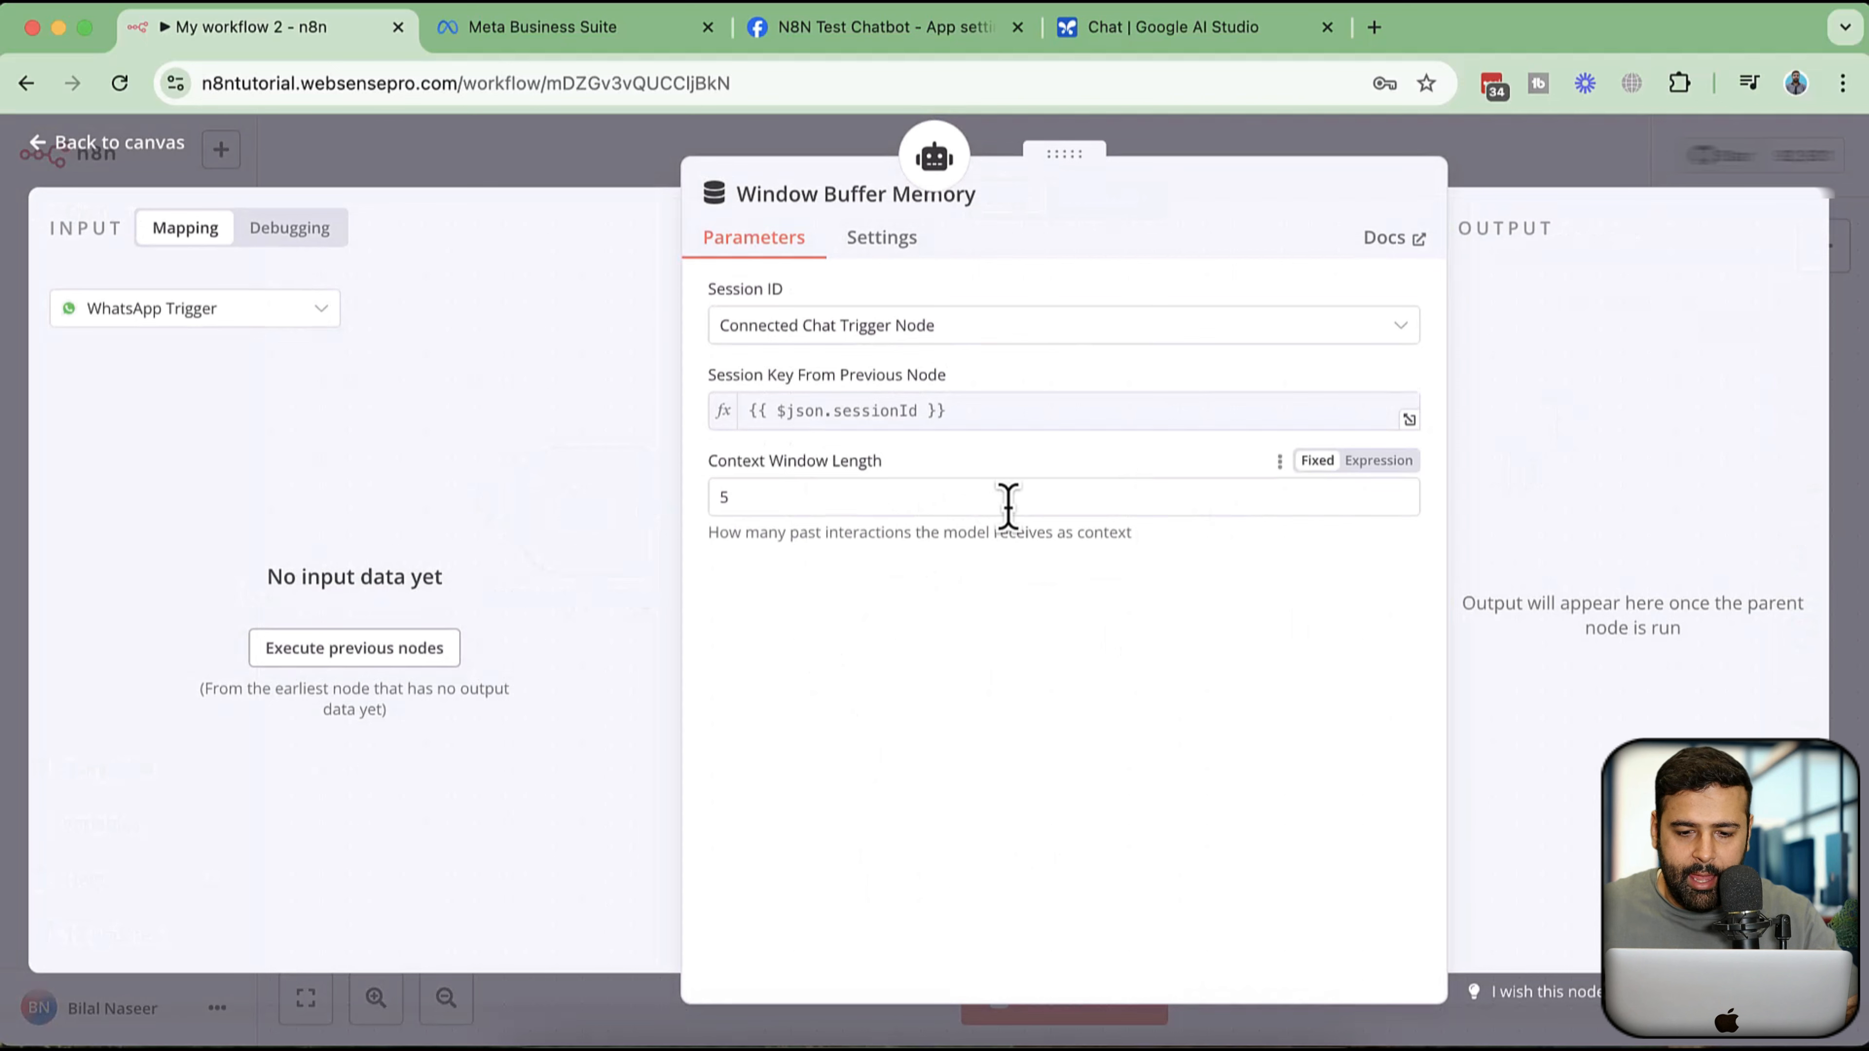
- Set the memory's Session ID to Define below, enter {{ $('WhatsApp Trigger').item.json.contacts[0].wa_id }} as its Key expression, and return to the canvas
left_click(1178, 412)
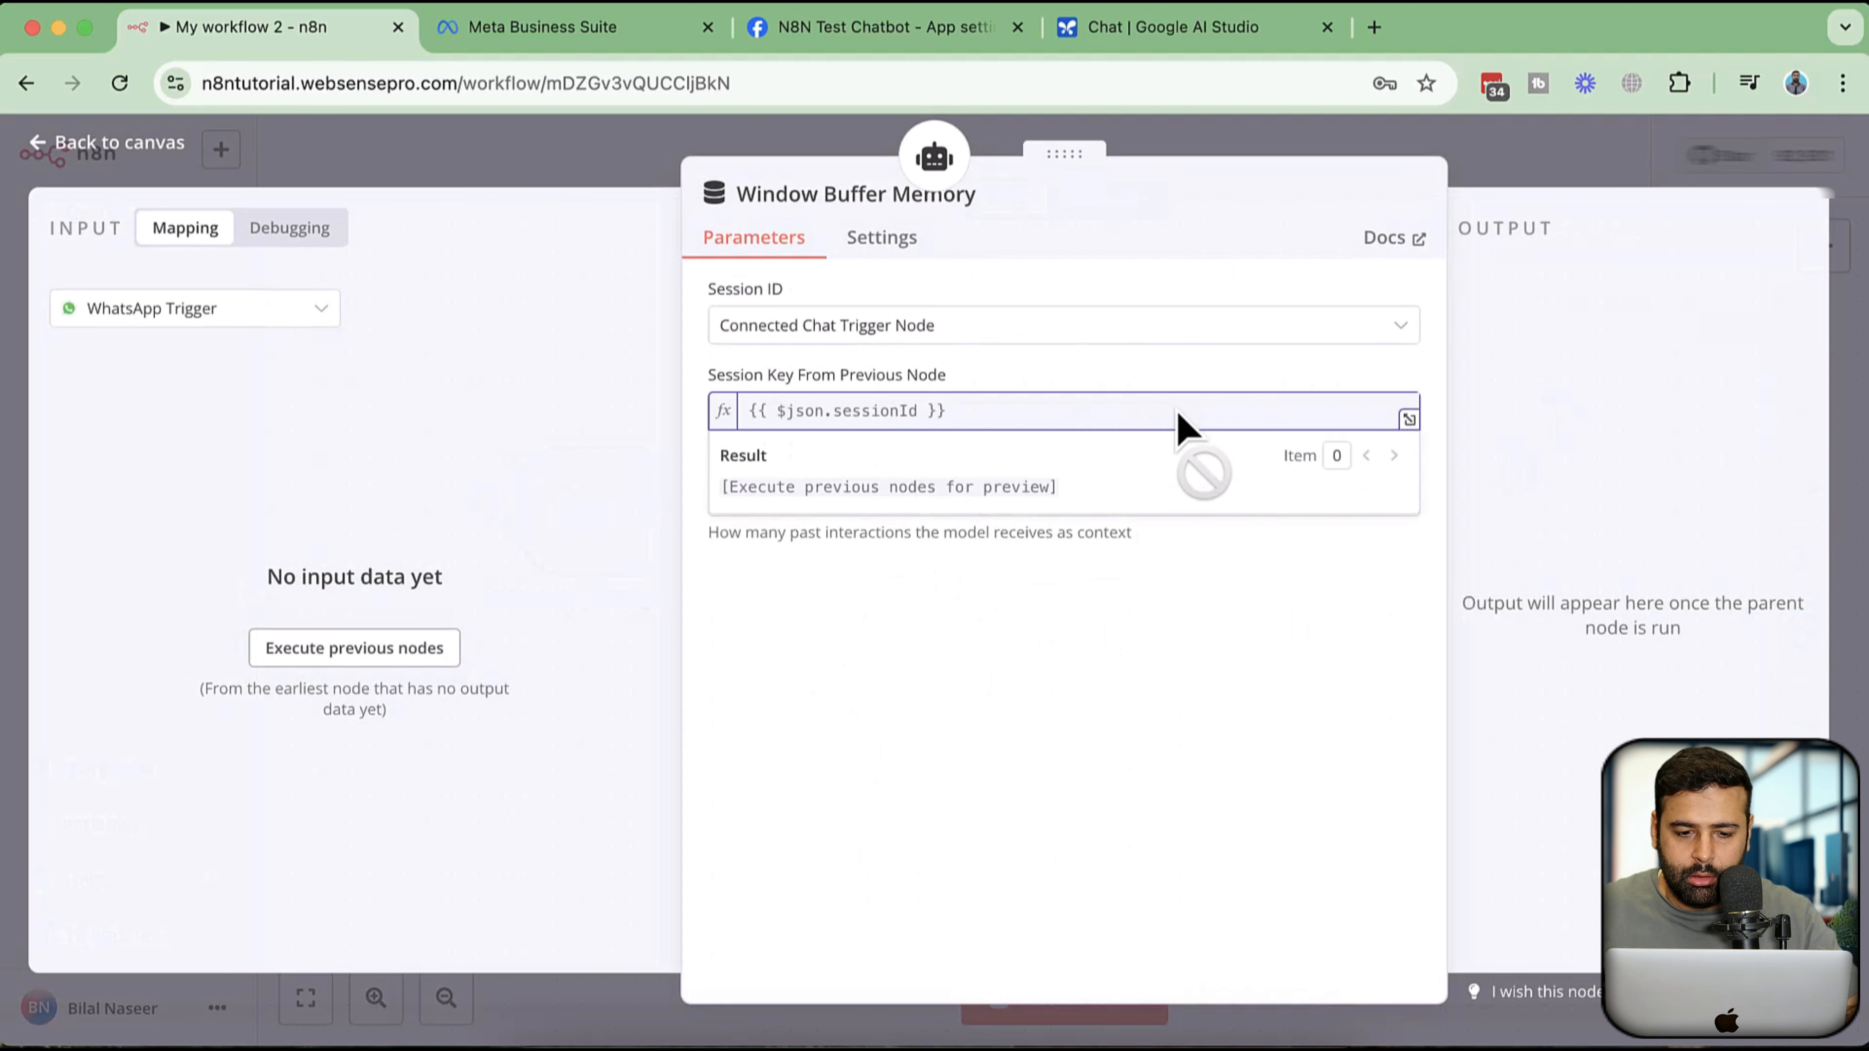
left_click(1218, 339)
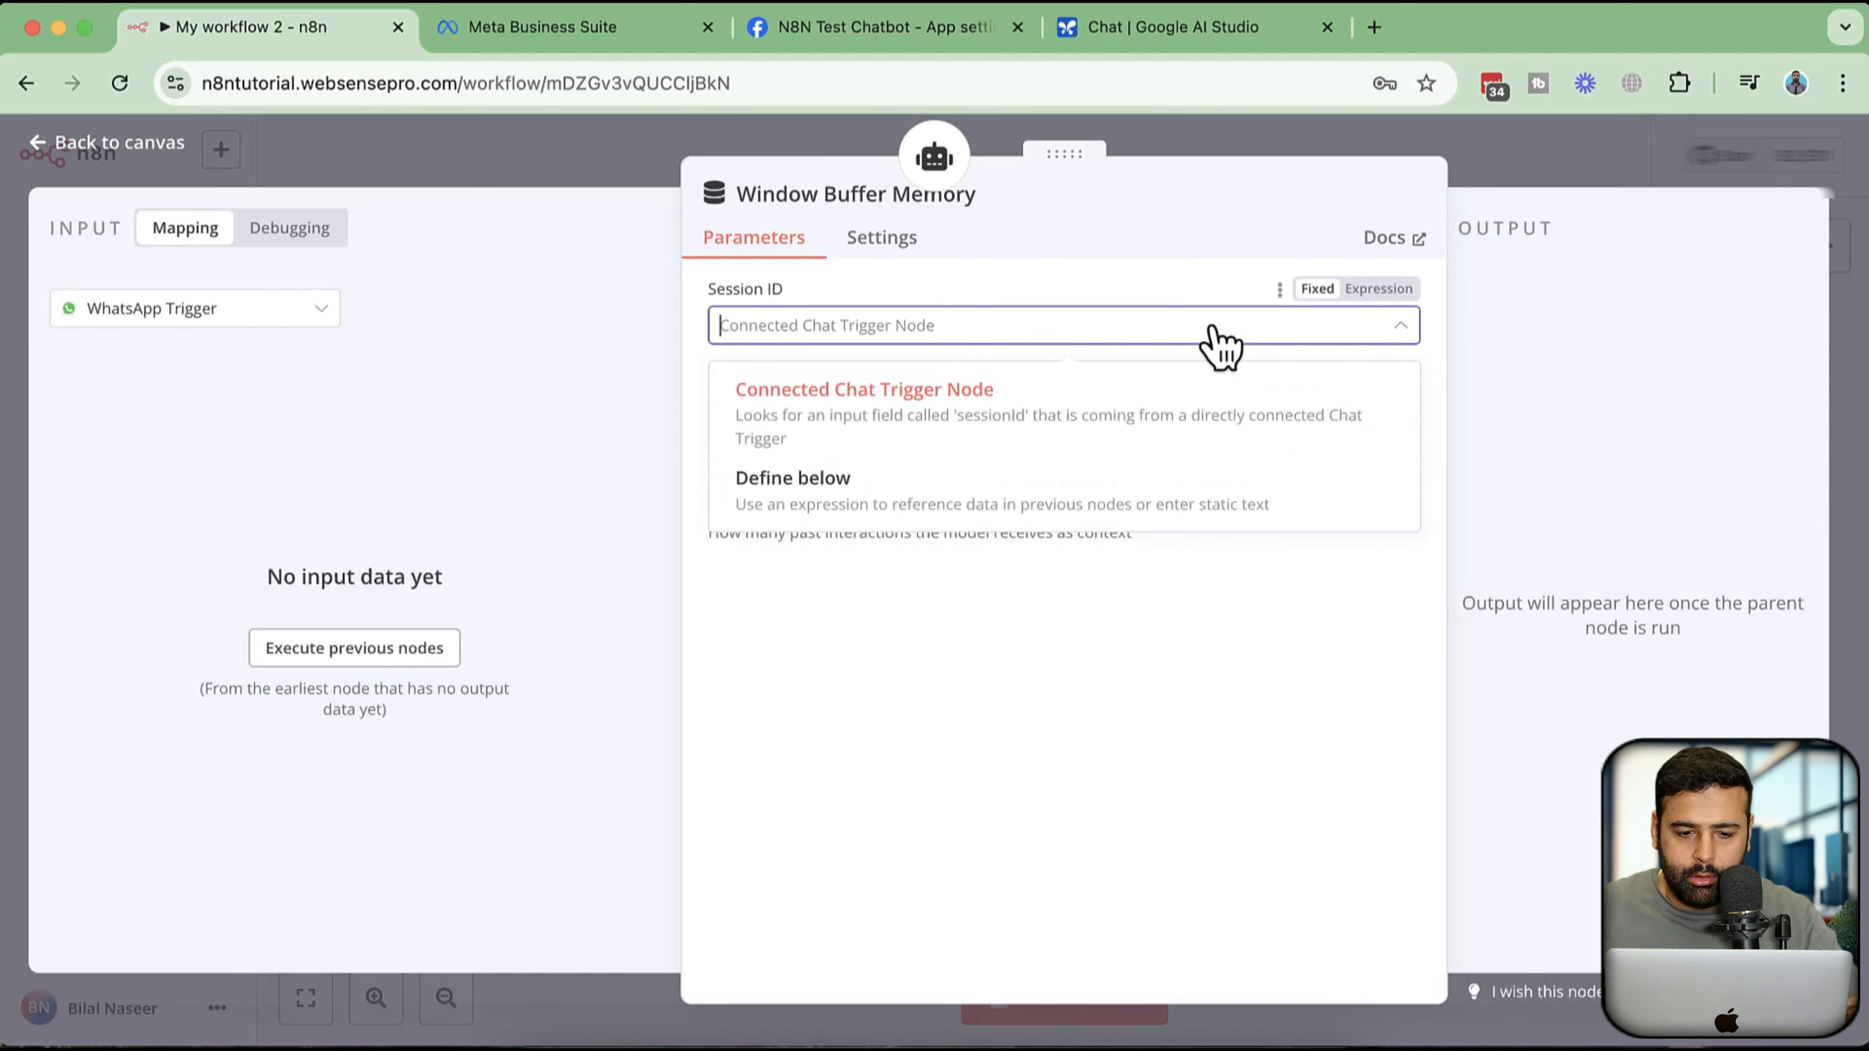
left_click(1061, 507)
left_click(769, 410)
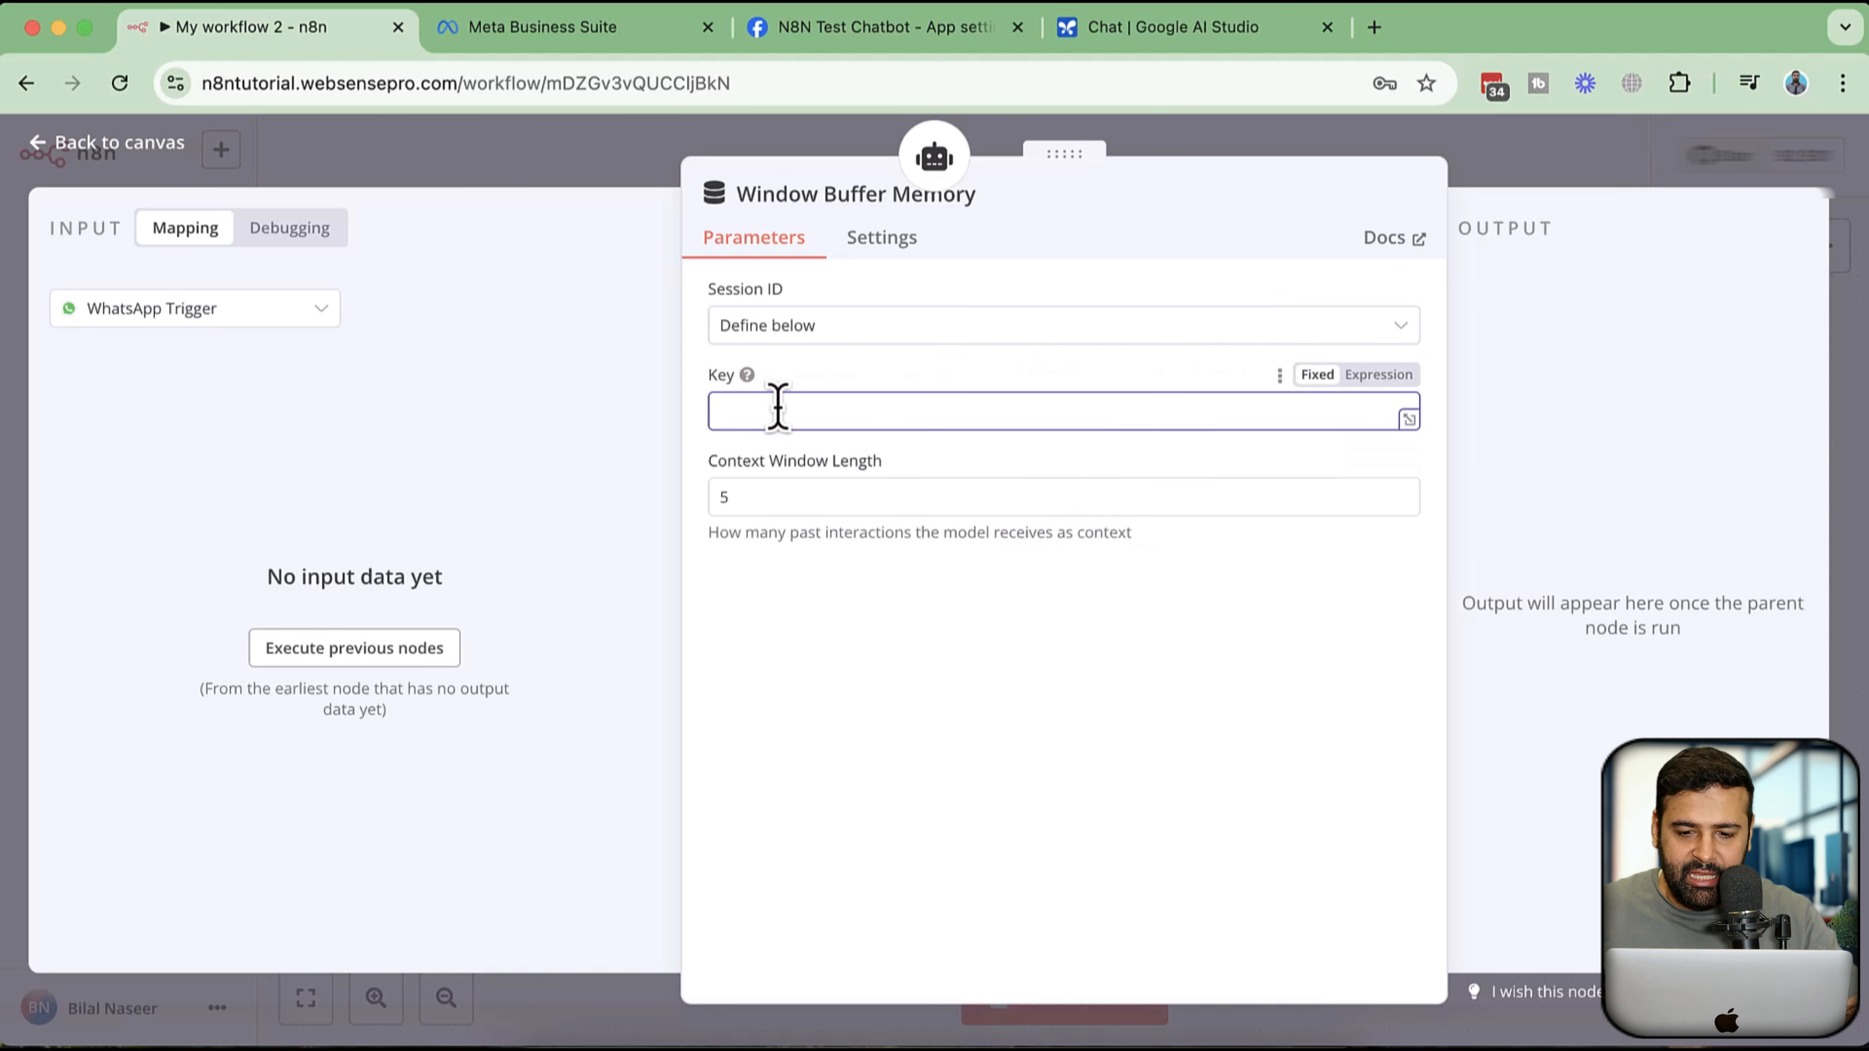
left_click(1375, 376)
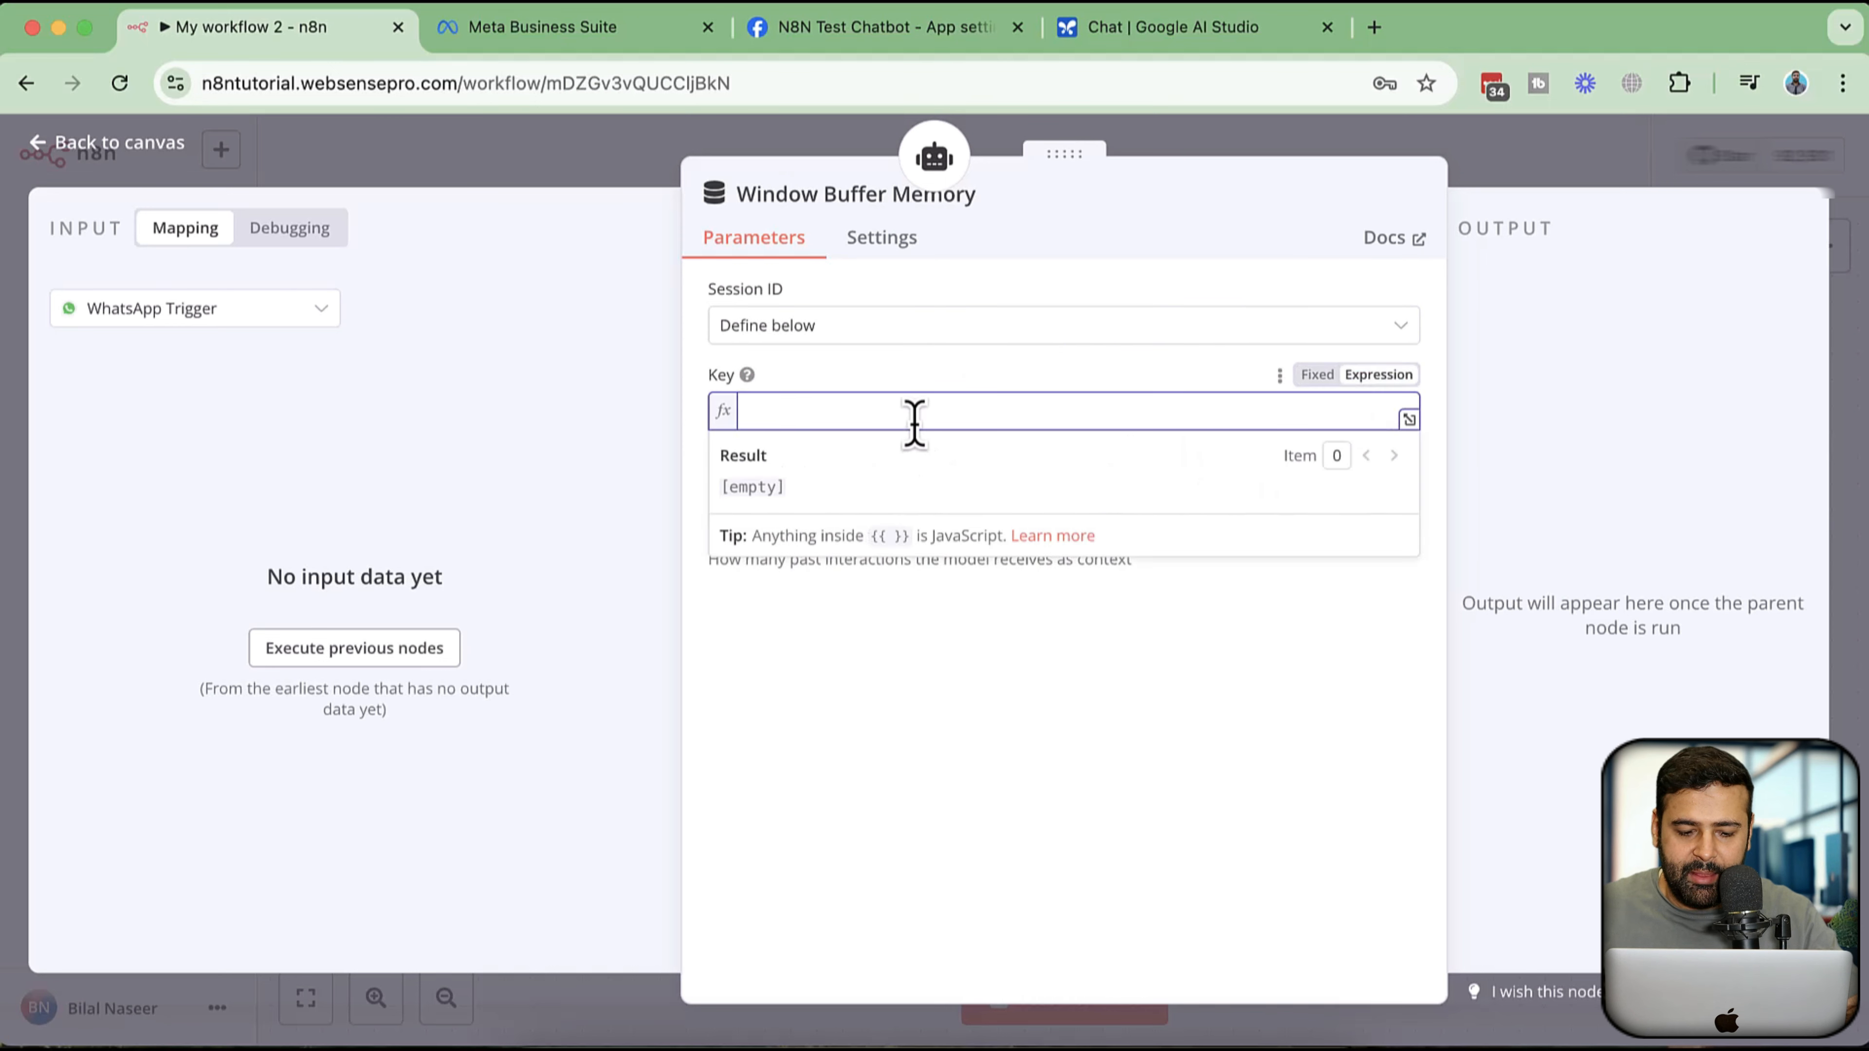
type("{{ $('WhatsApp Trigger').item.json.contacts[0].wa_id }}")
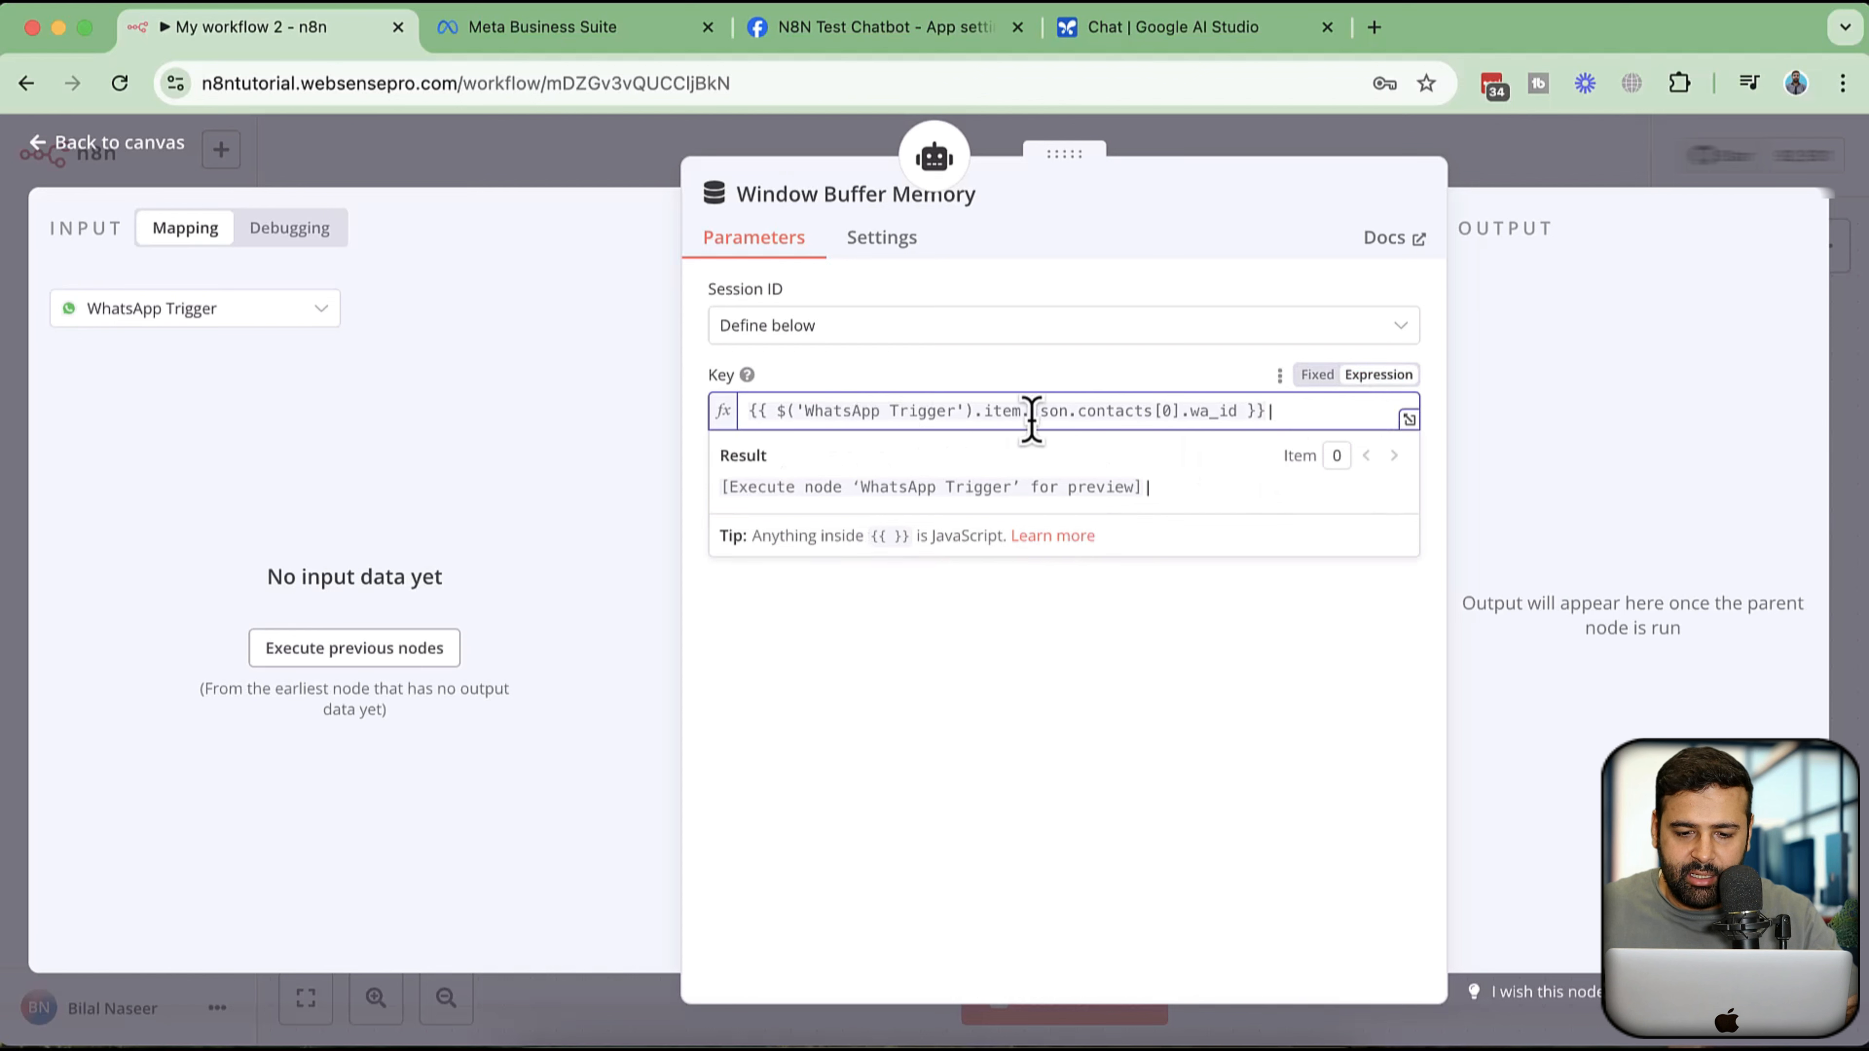
left_click(999, 648)
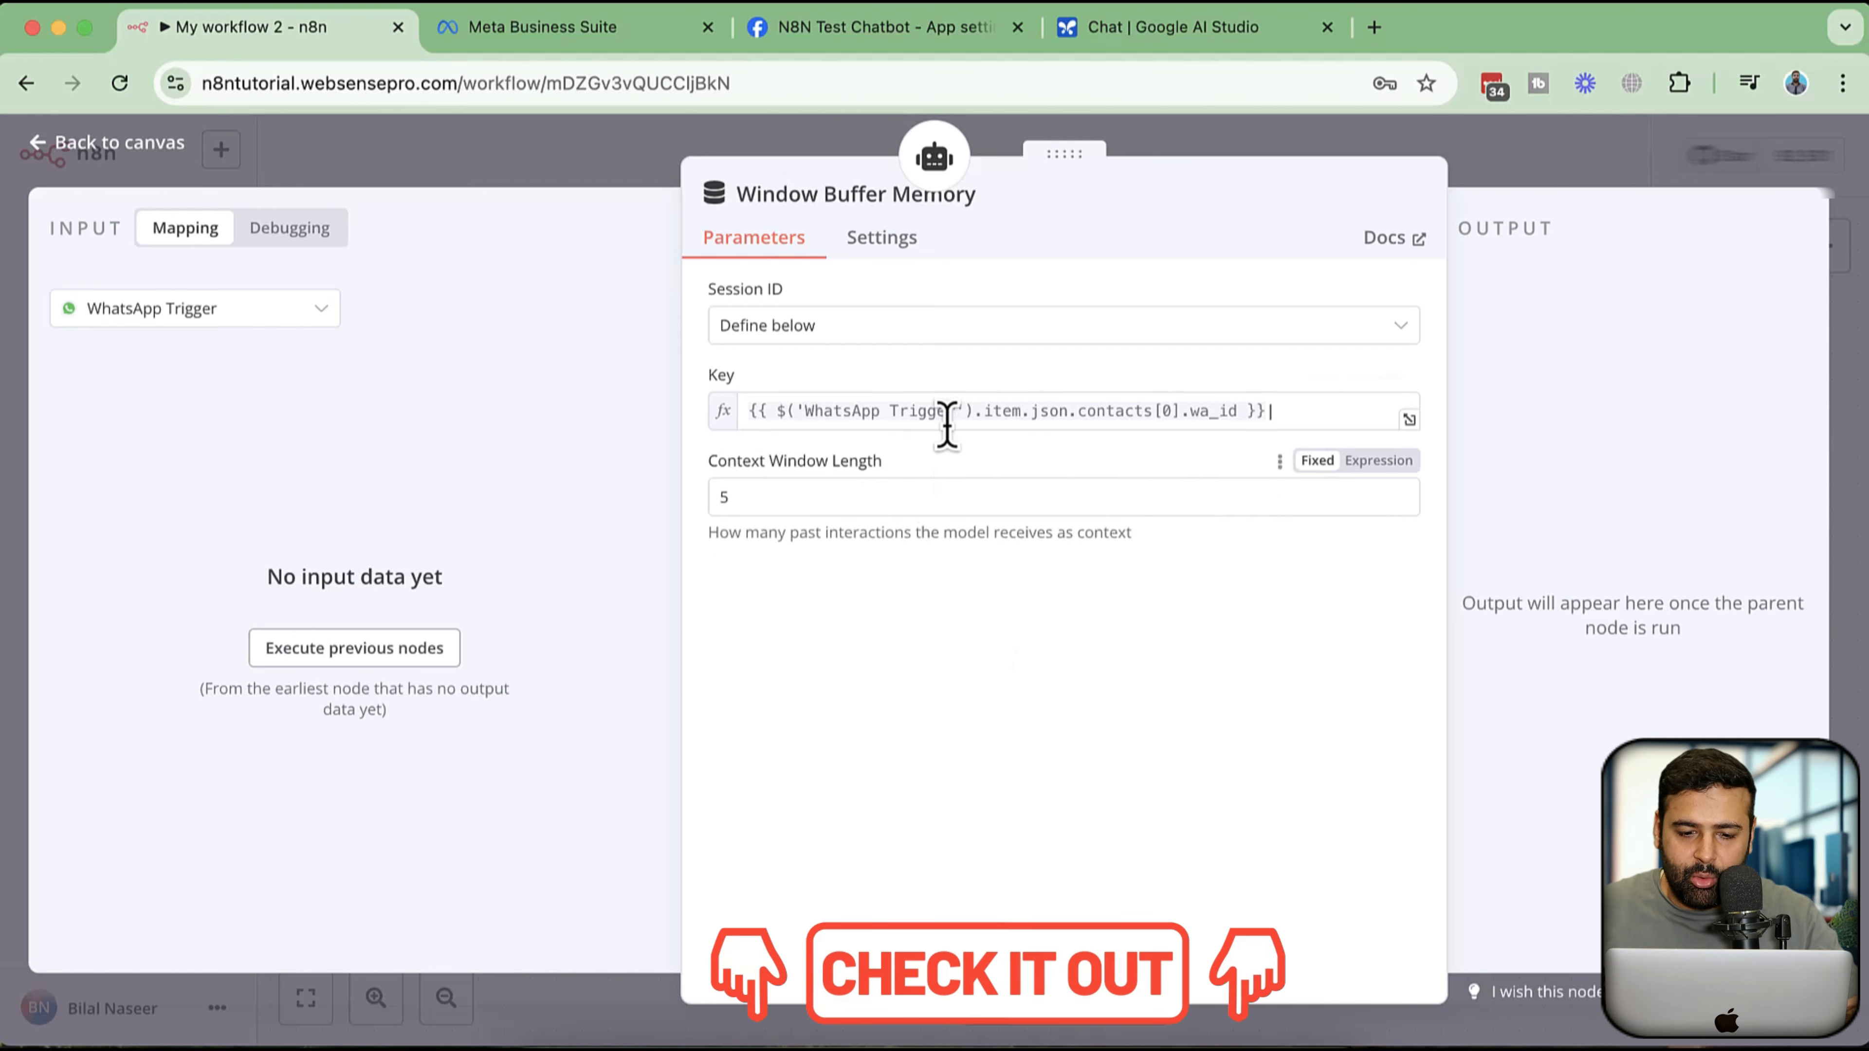
left_click_drag(956, 412, 802, 414)
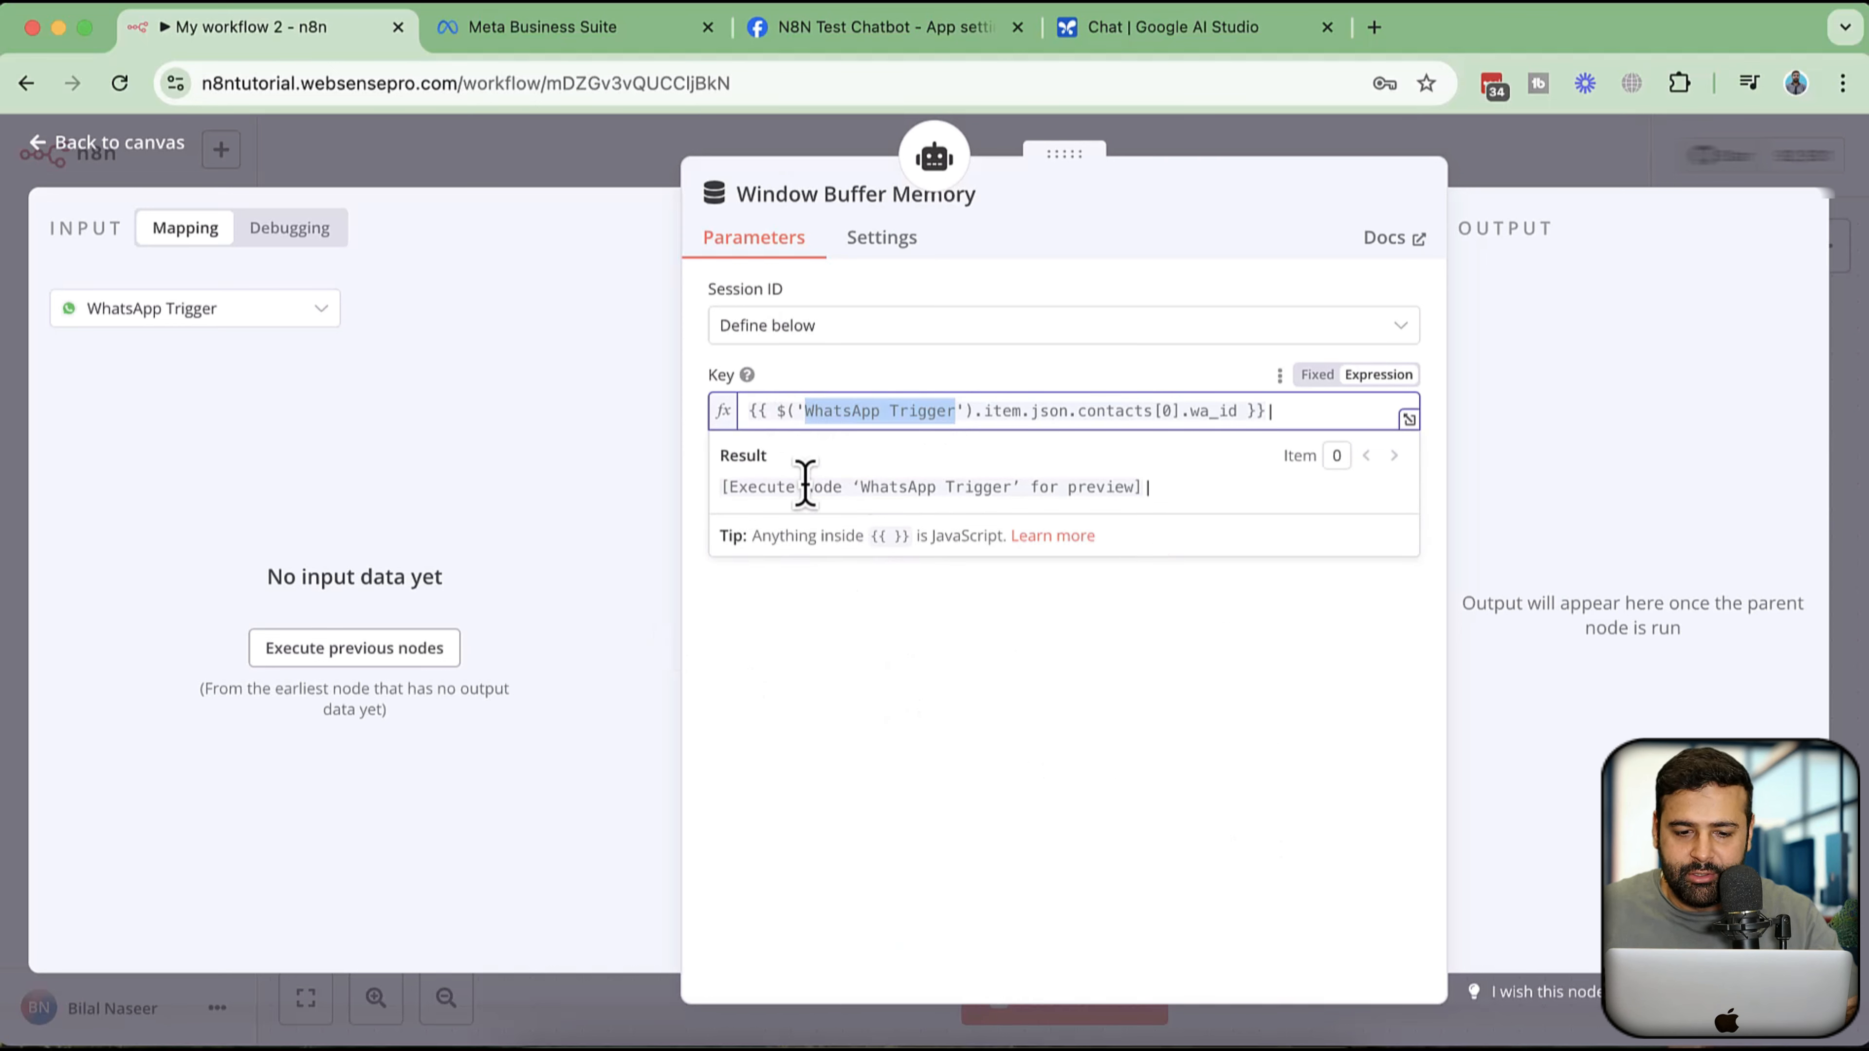
left_click(40, 155)
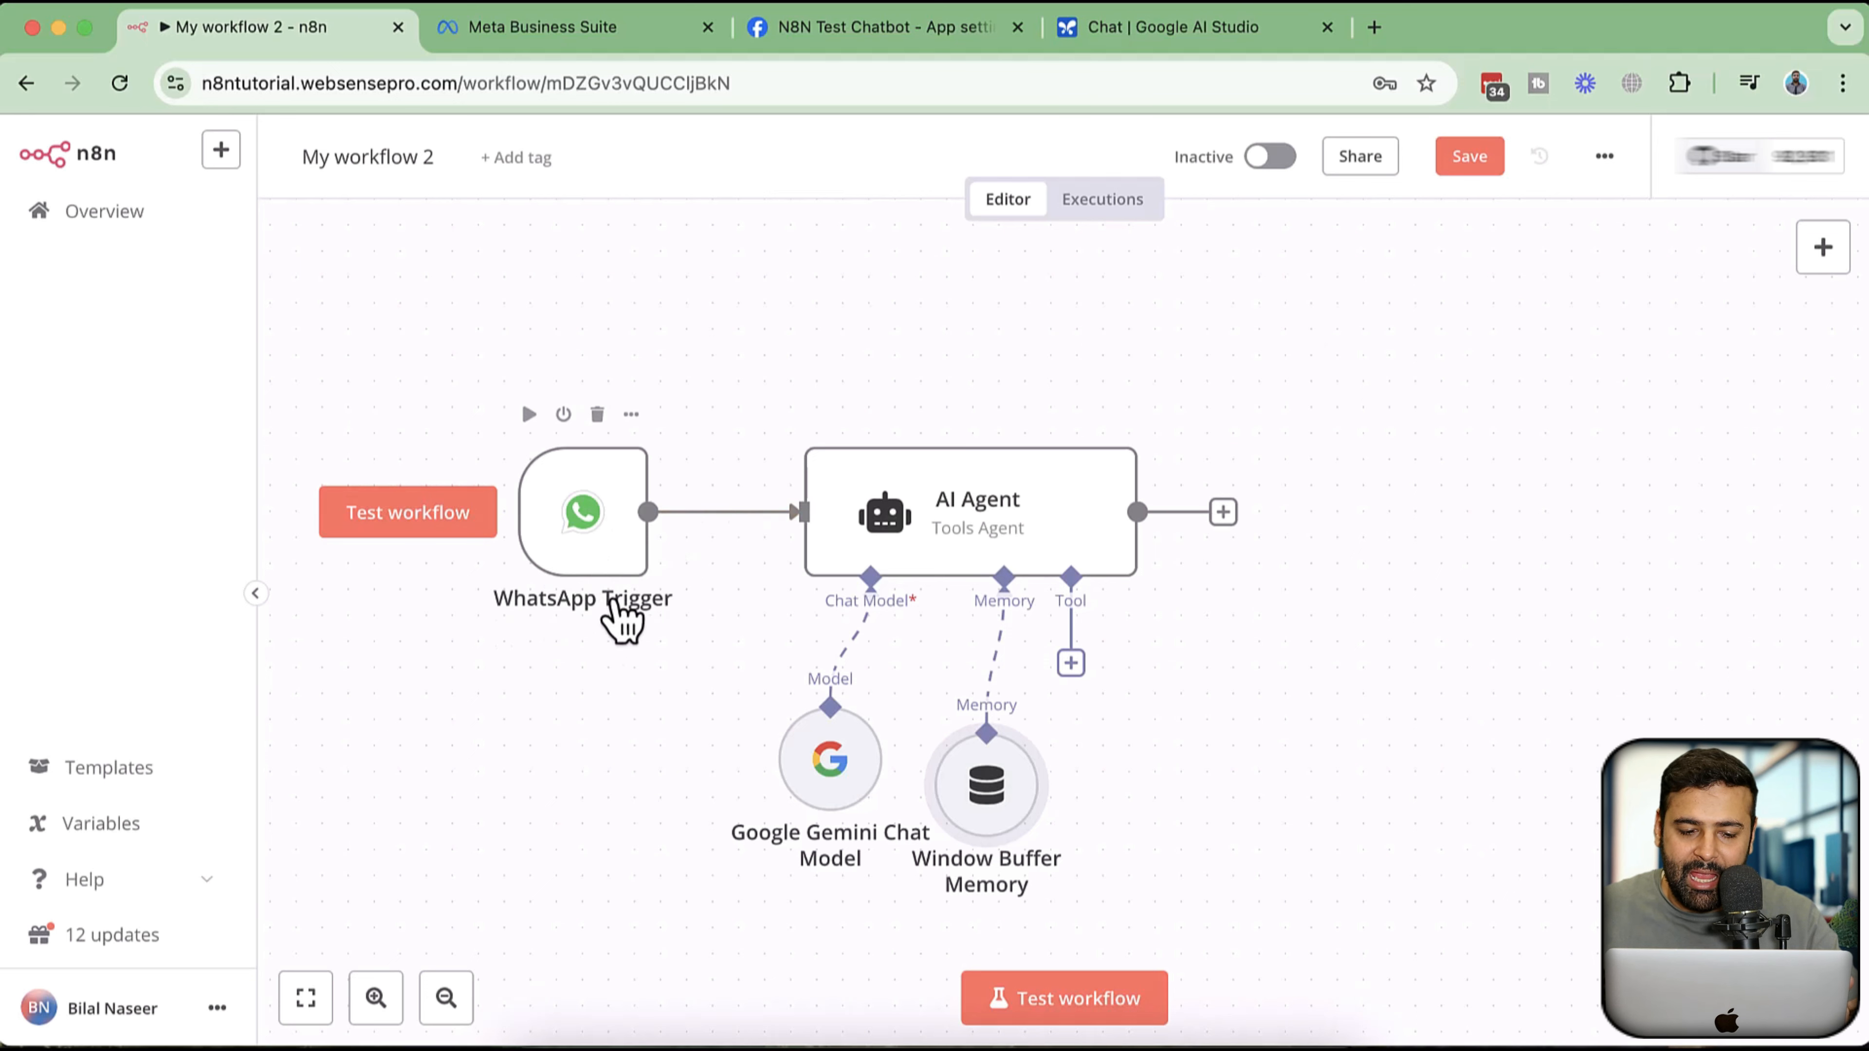
- Reopen the Window Buffer Memory node and examine the trigger node name referenced in its Key expression
double_click(988, 804)
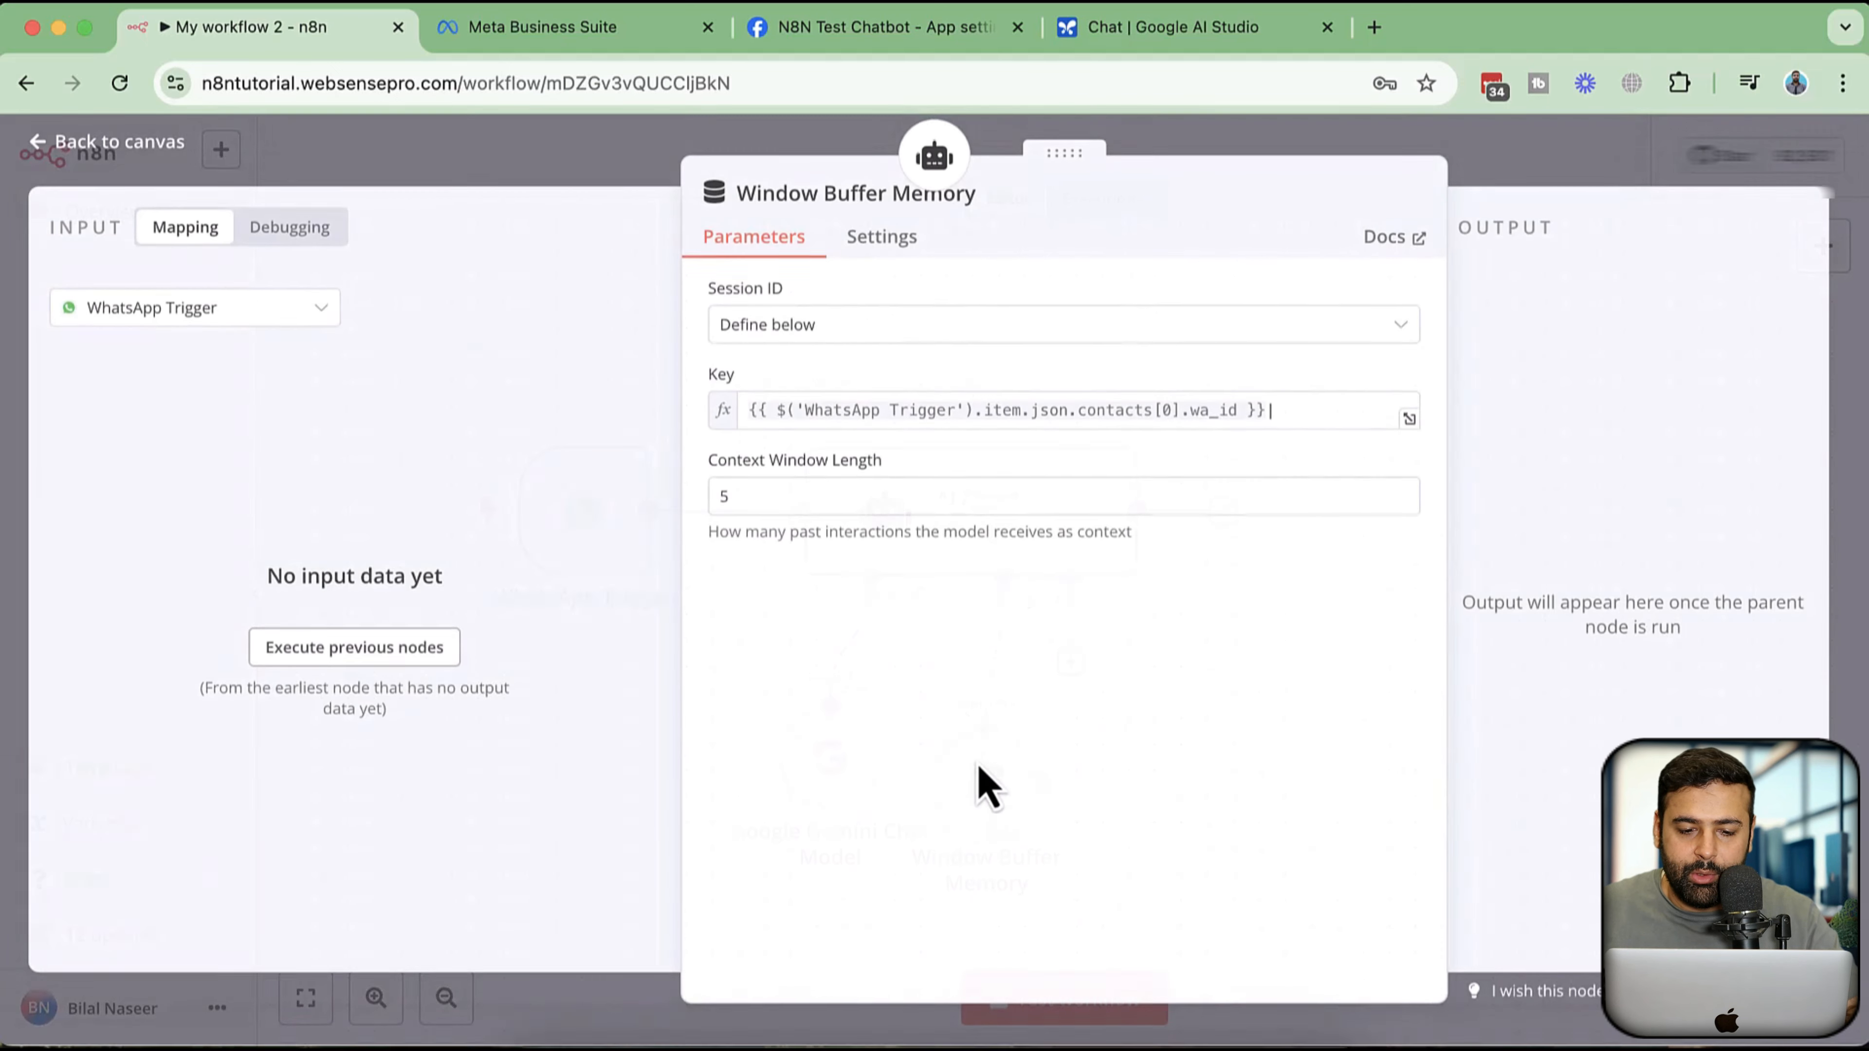
left_click(844, 423)
left_click_drag(802, 410, 931, 416)
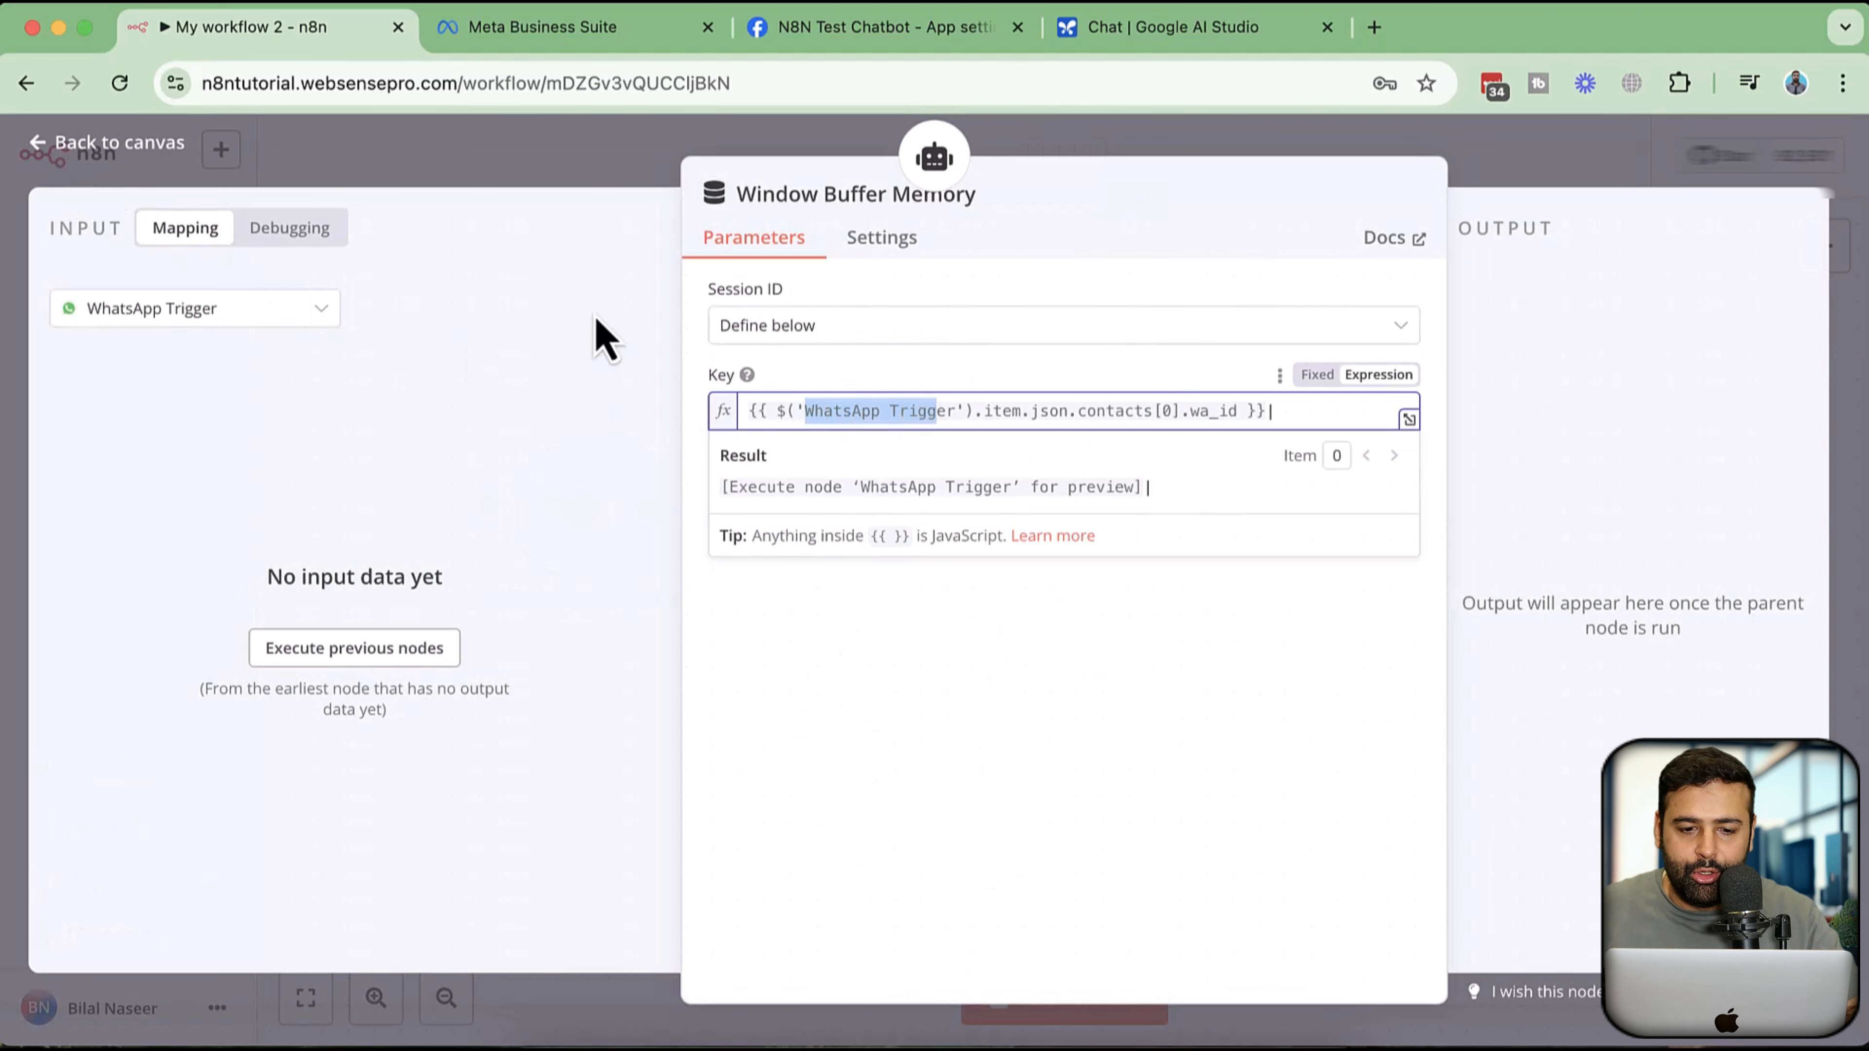
left_click(956, 332)
left_click(880, 494)
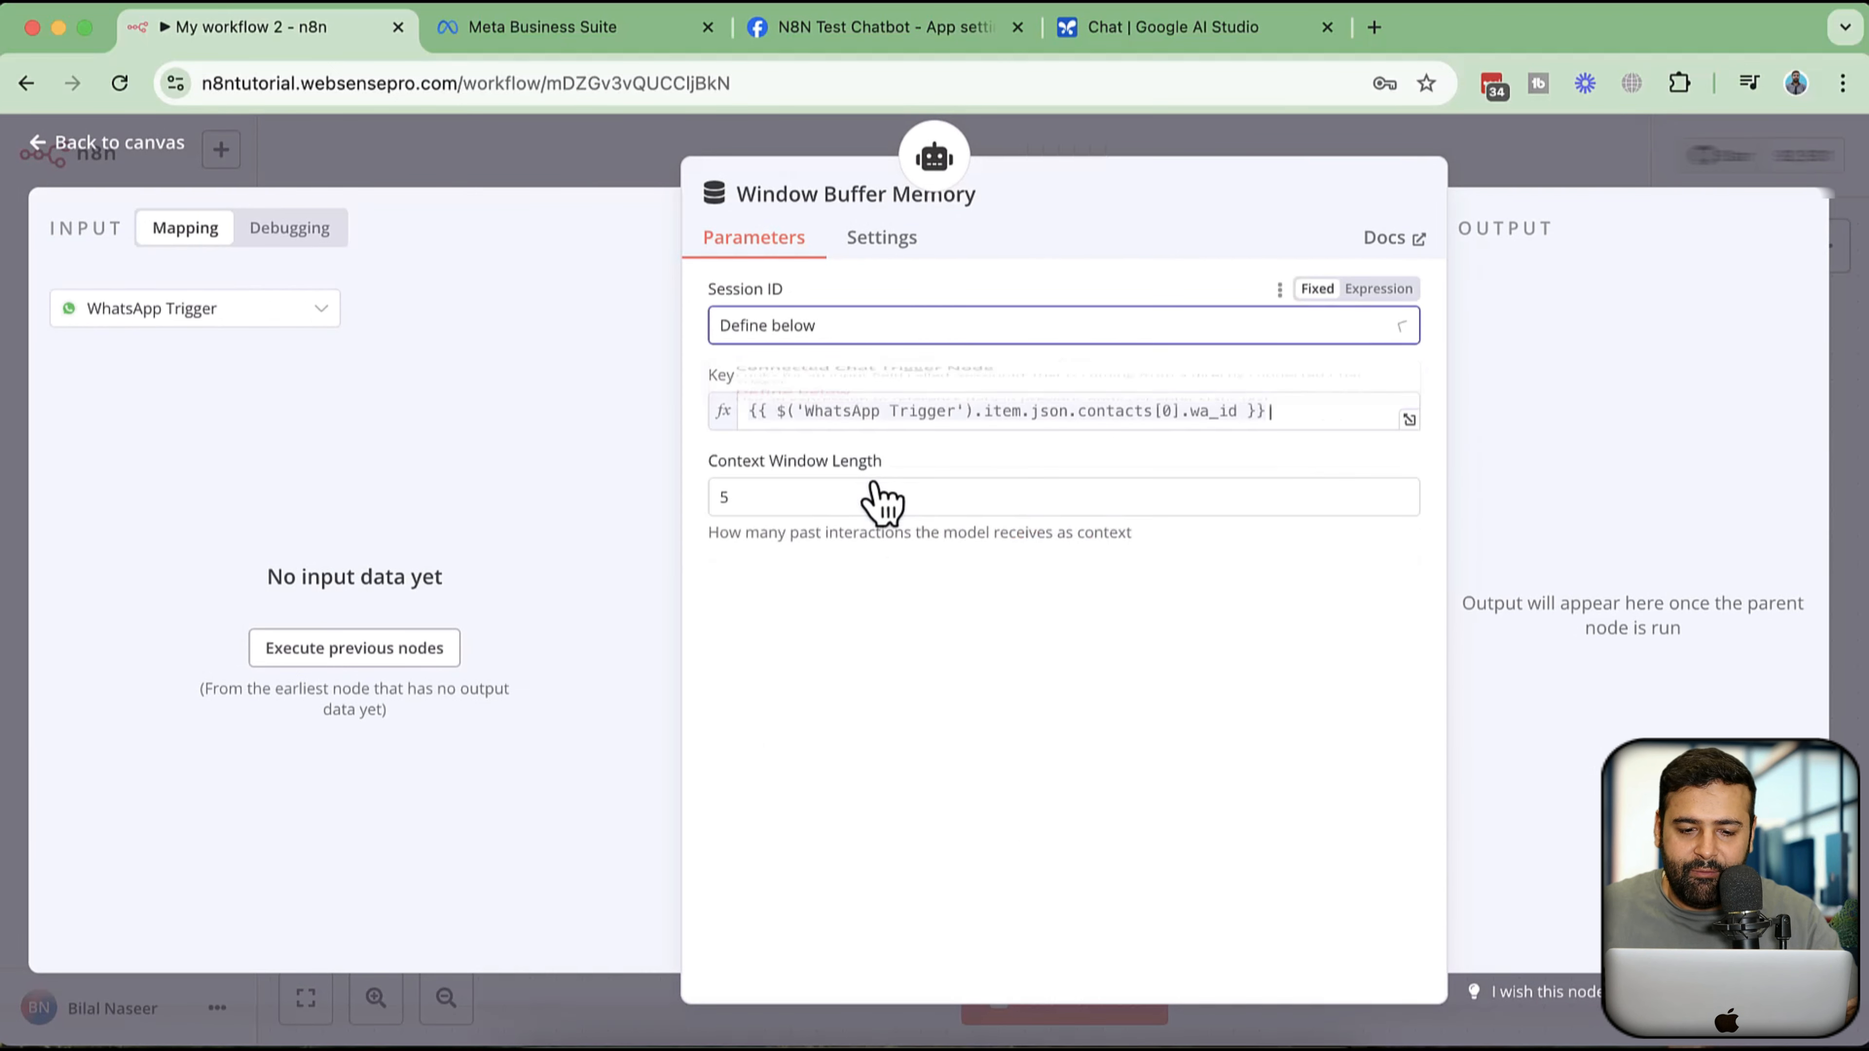
left_click_drag(1294, 417, 739, 404)
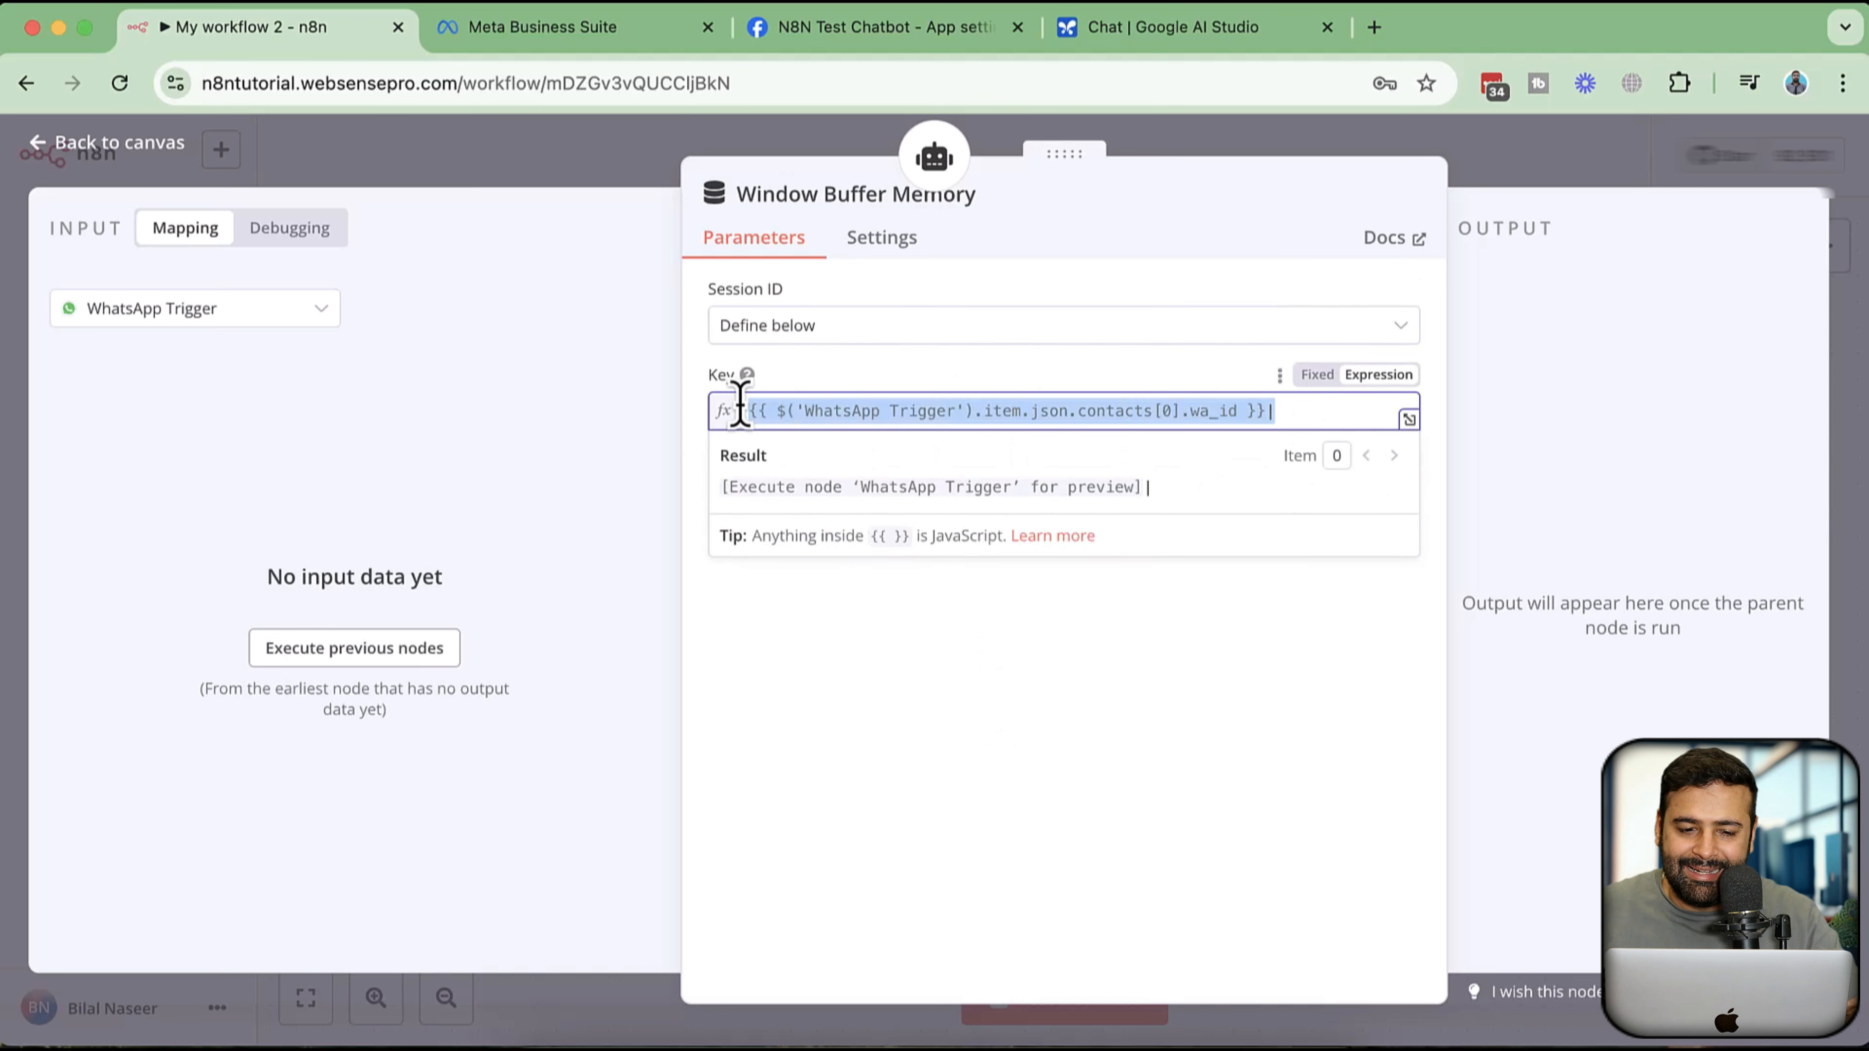
left_click(993, 707)
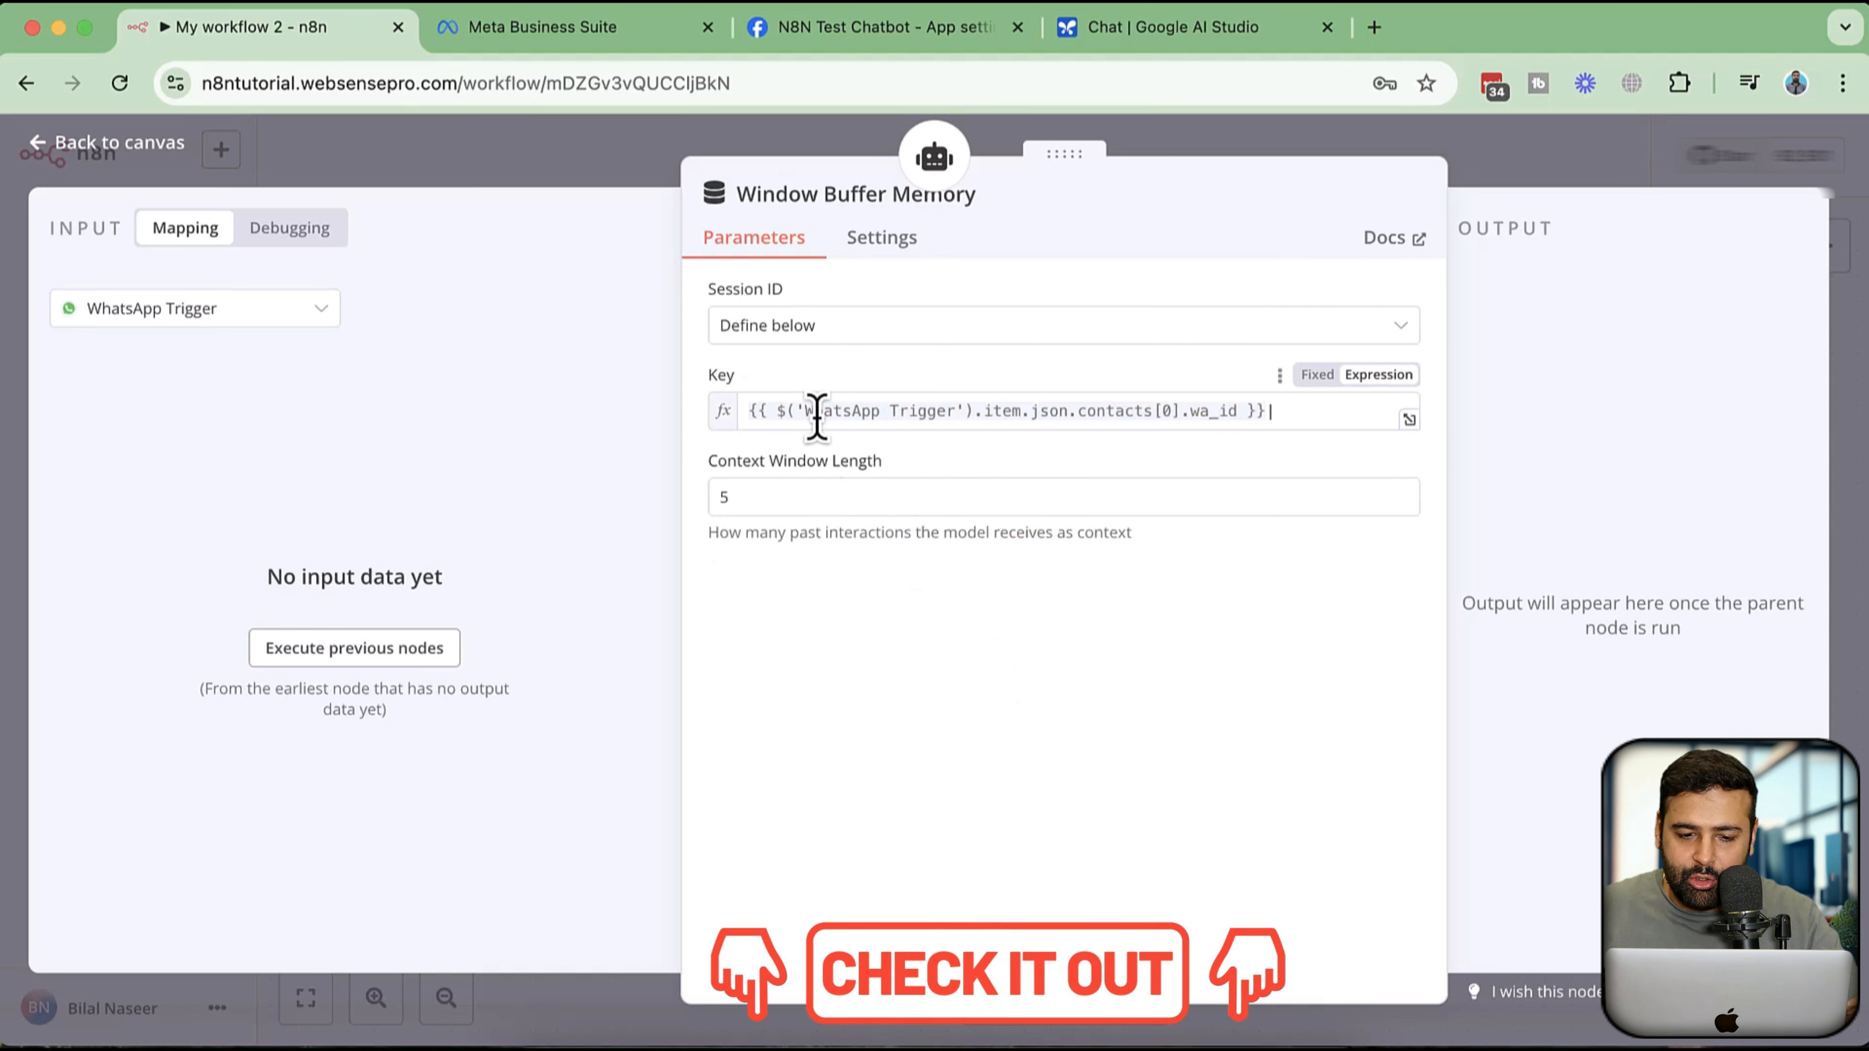
left_click_drag(805, 411, 919, 412)
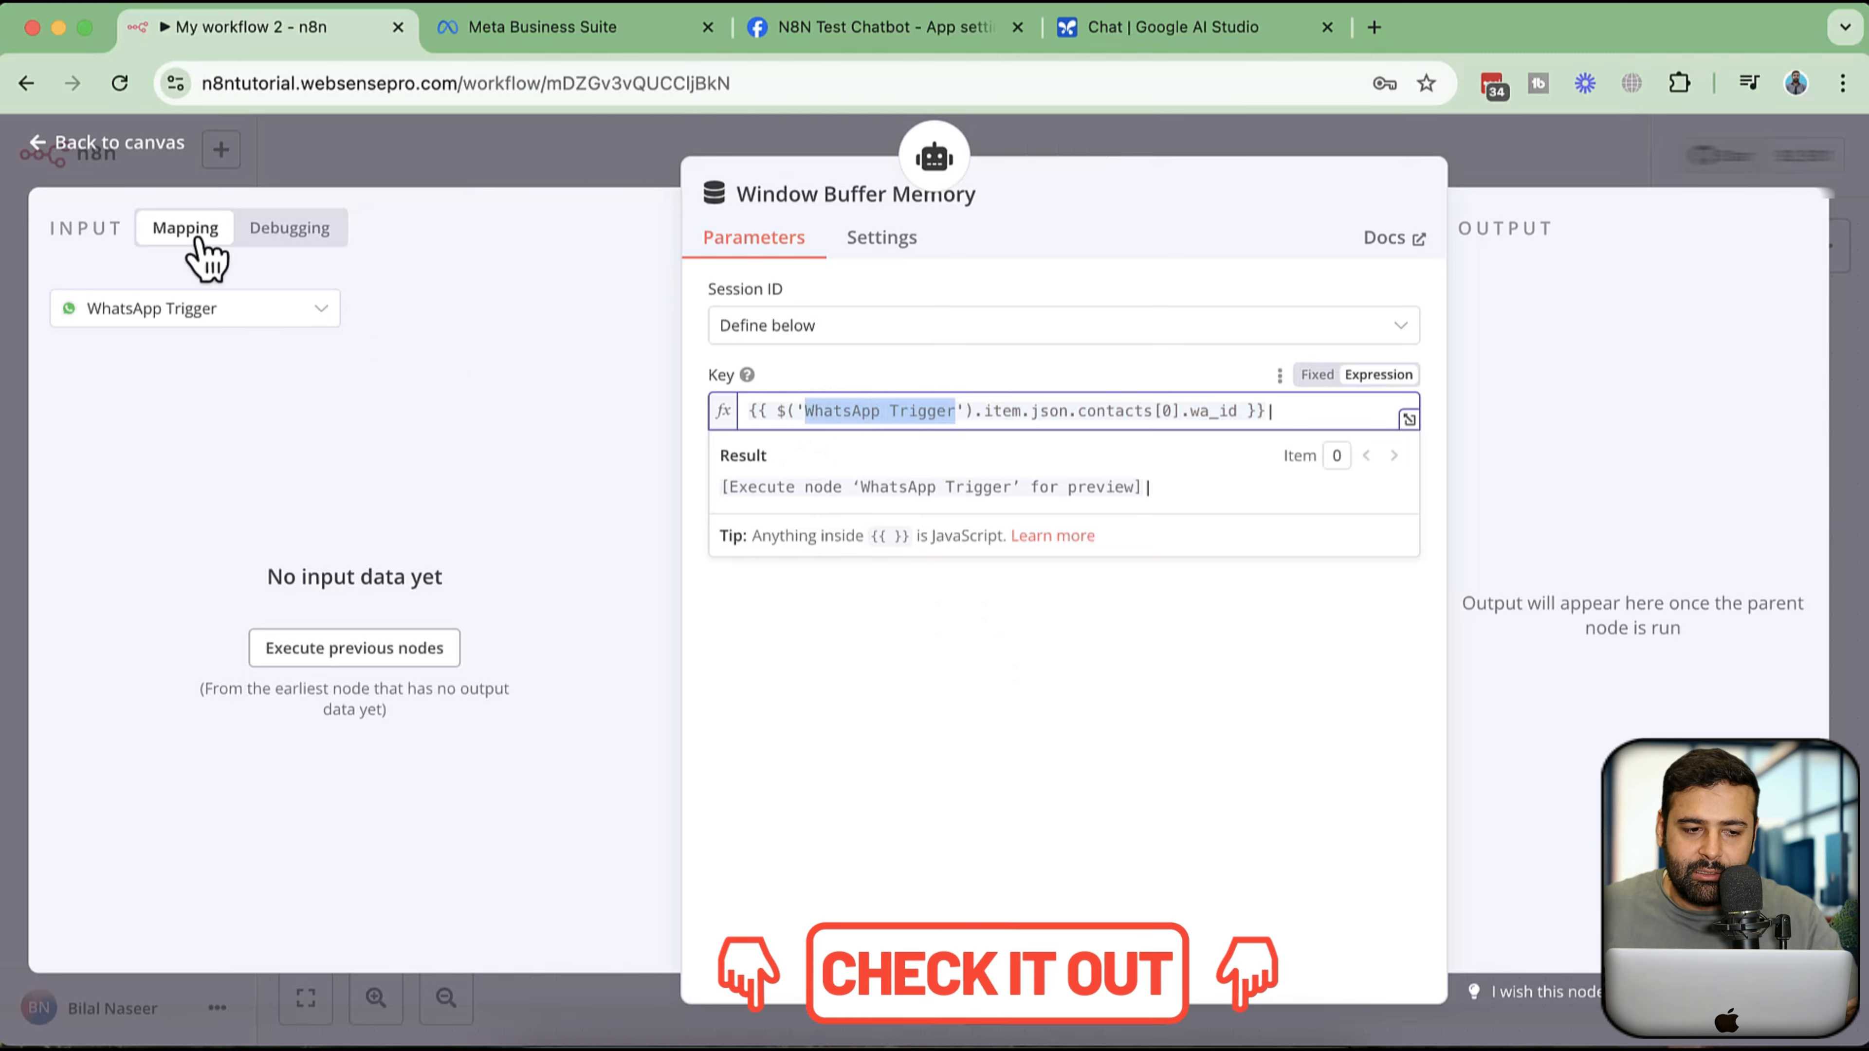
- Rename the WhatsApp Trigger node to WhatsApp Msg and return to the canvas
left_click(33, 151)
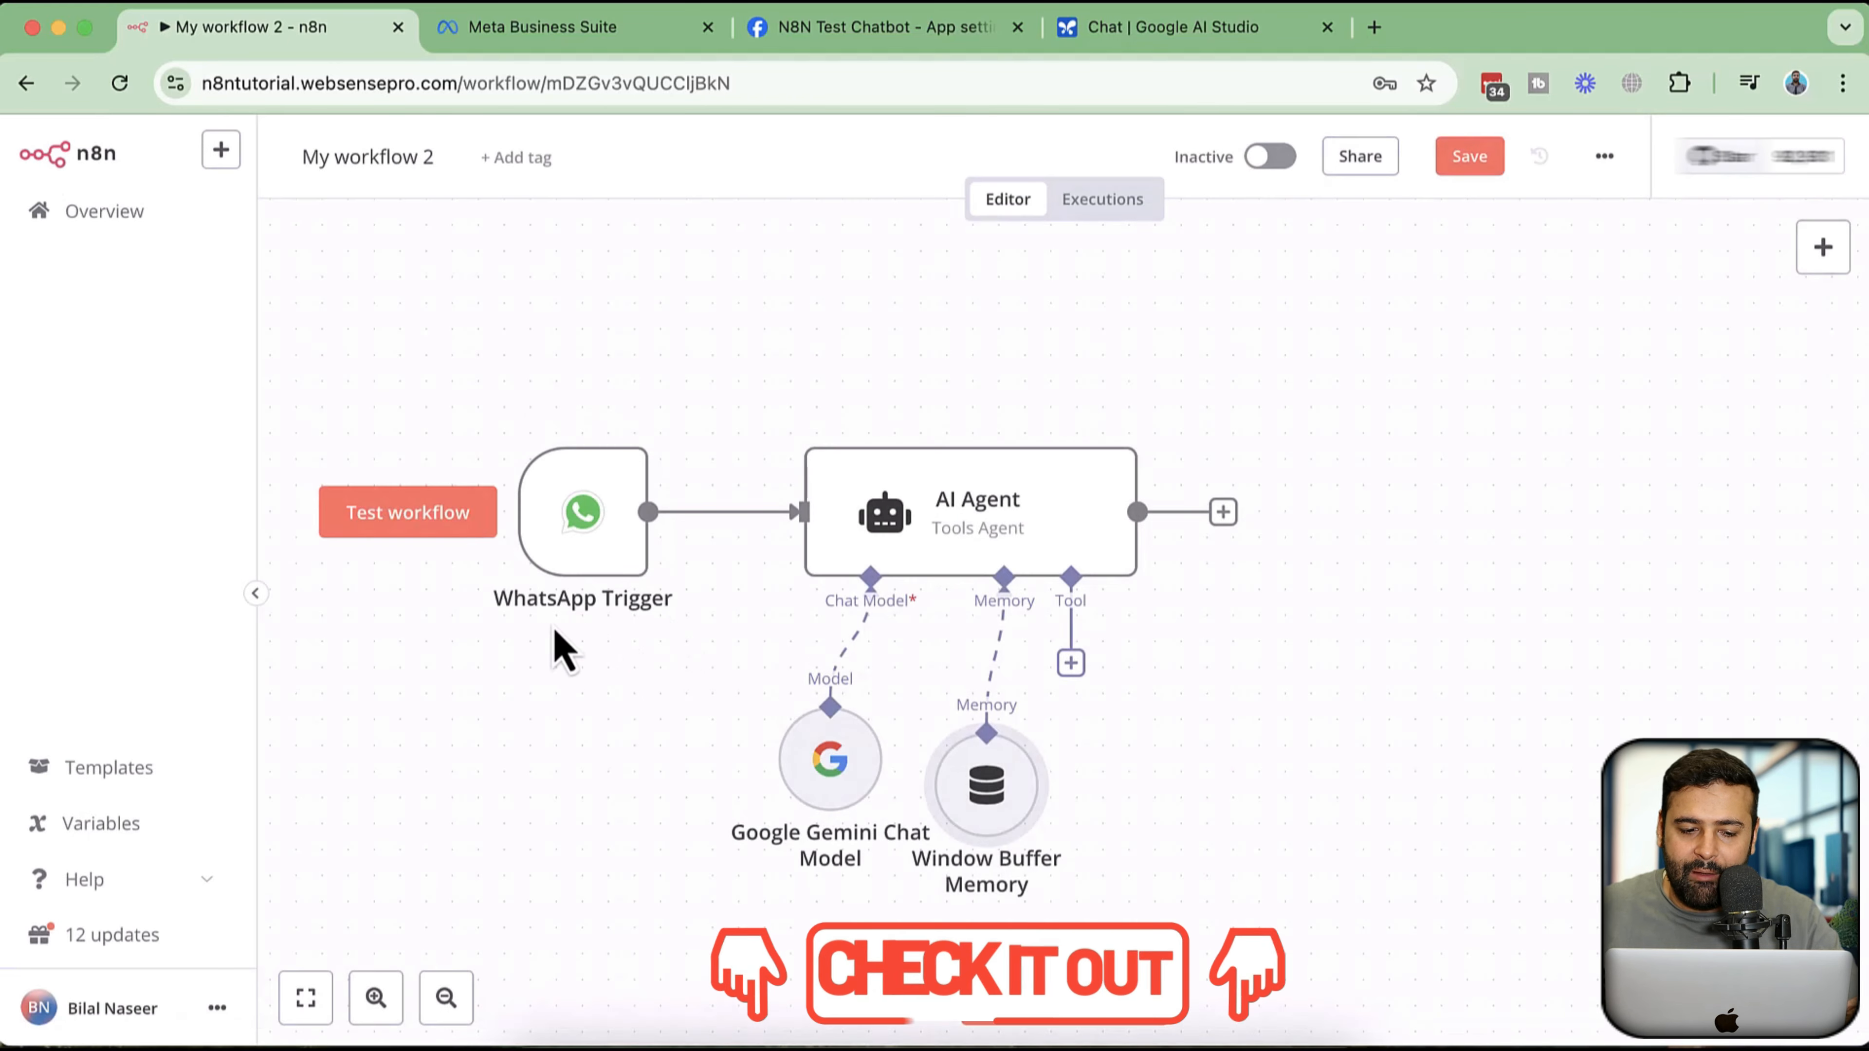
left_click(585, 565)
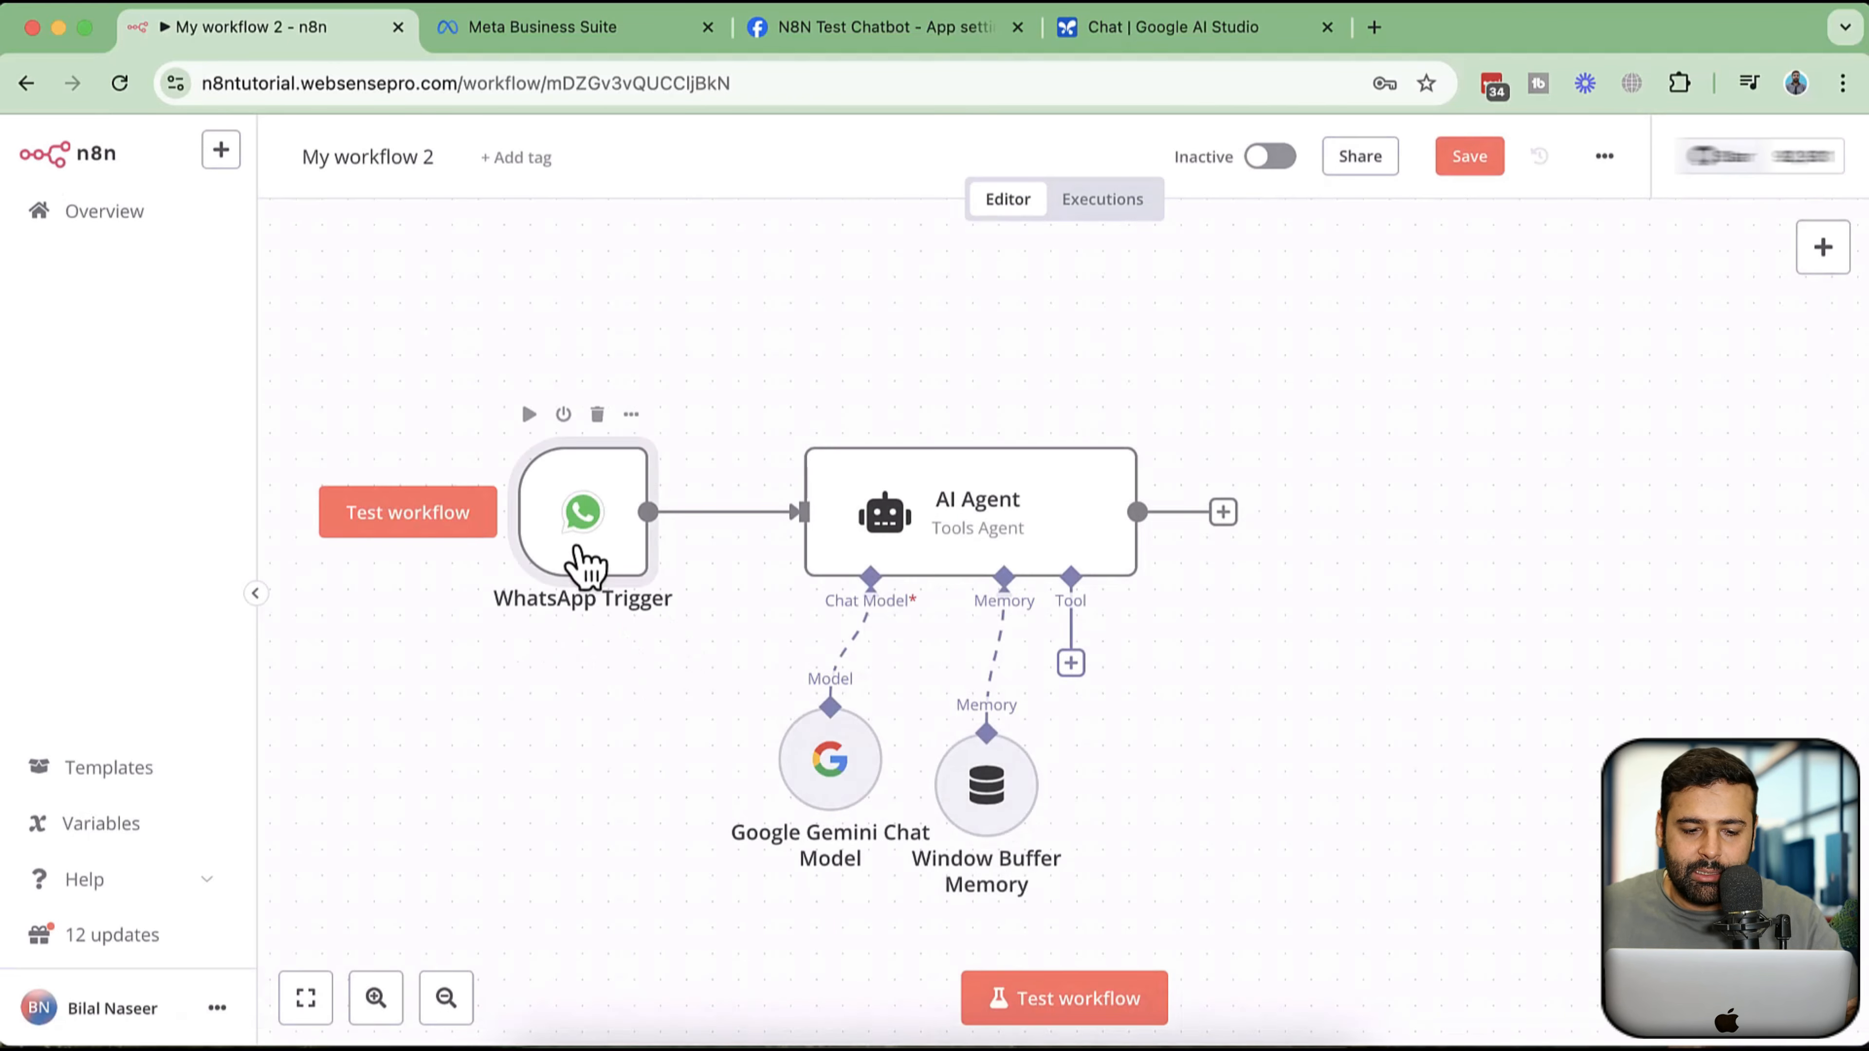
double_click(614, 567)
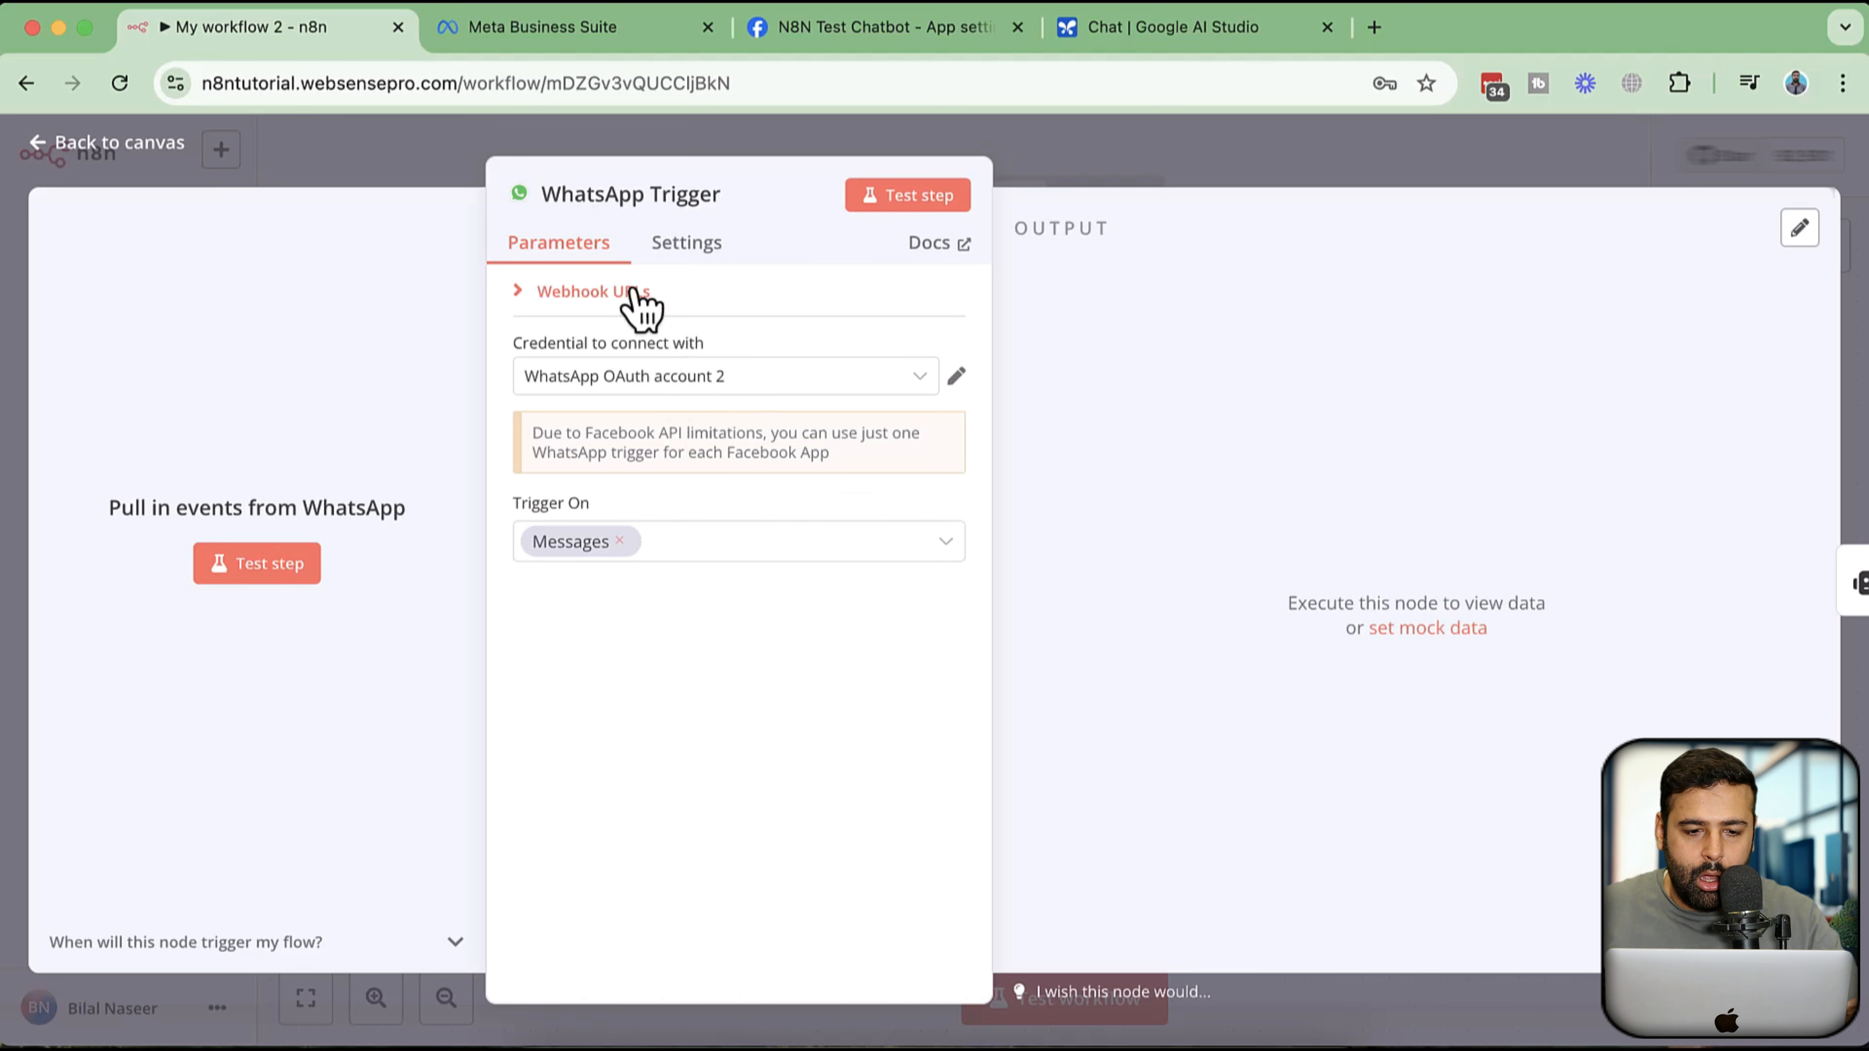
left_click(736, 196)
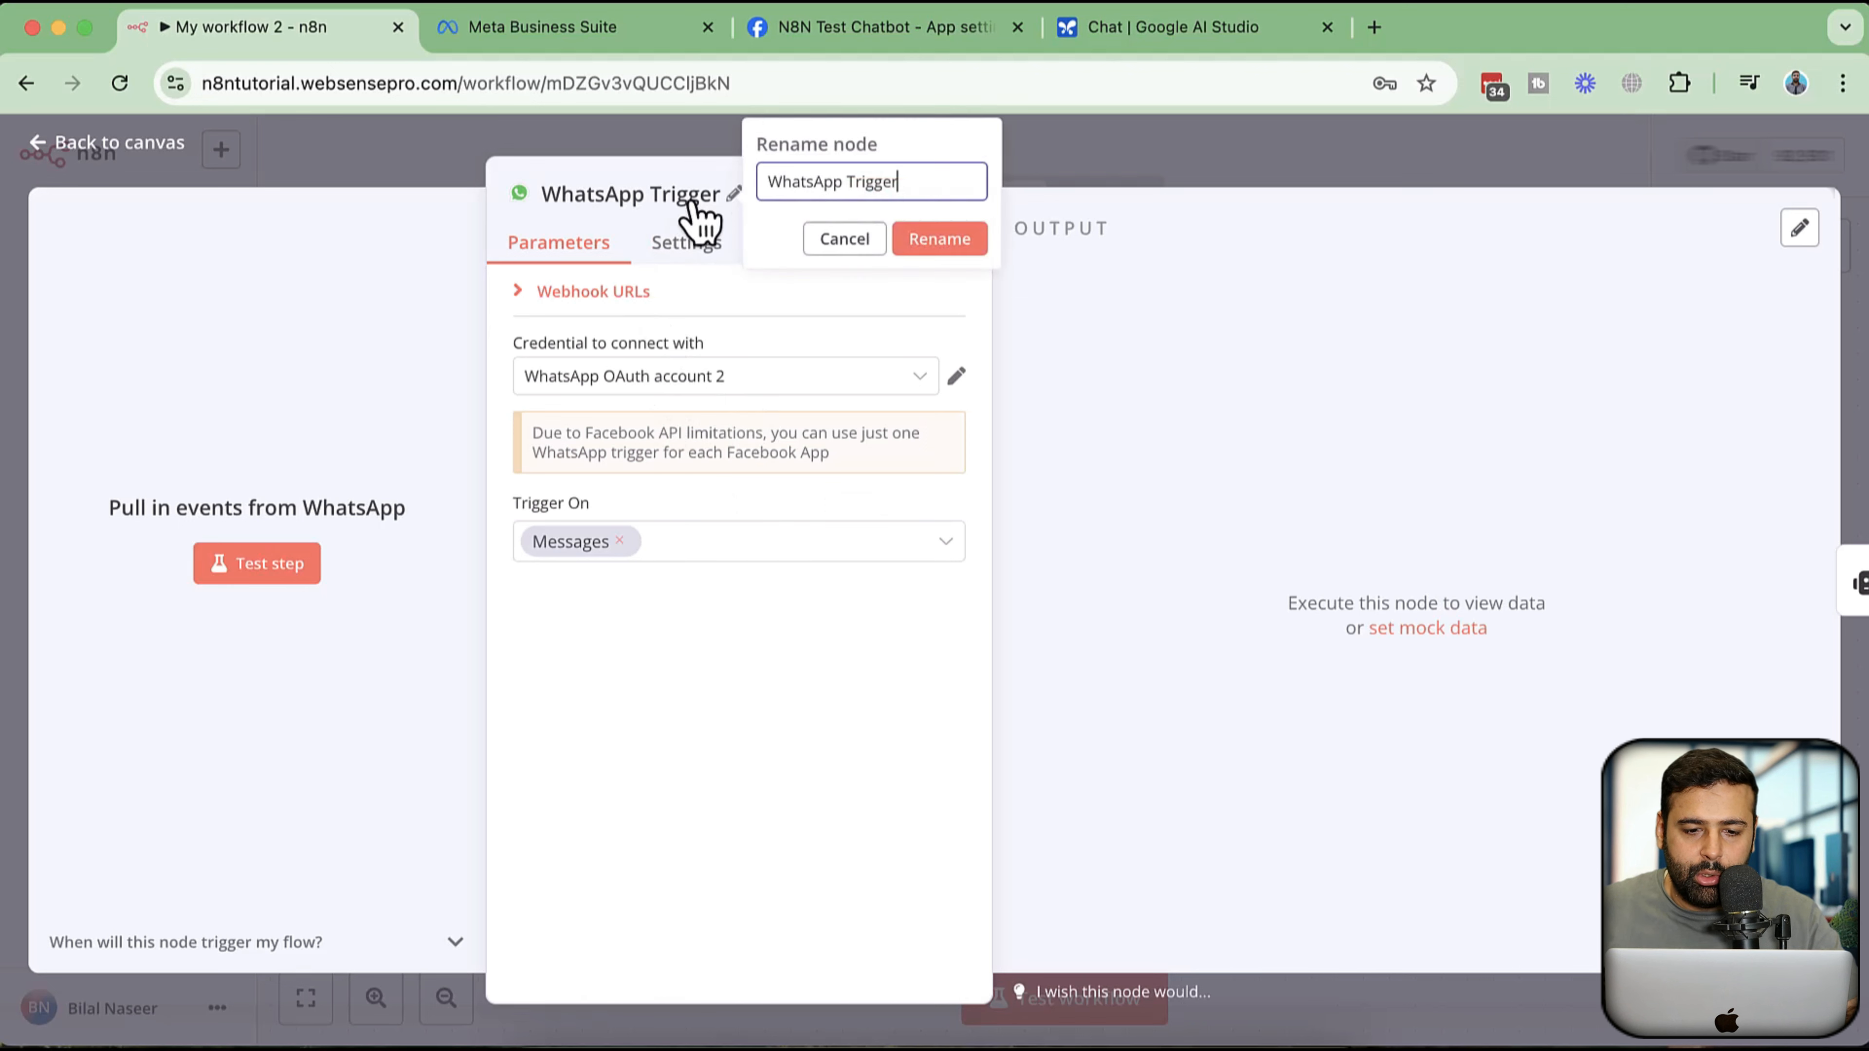
double_click(860, 184)
type("Ms")
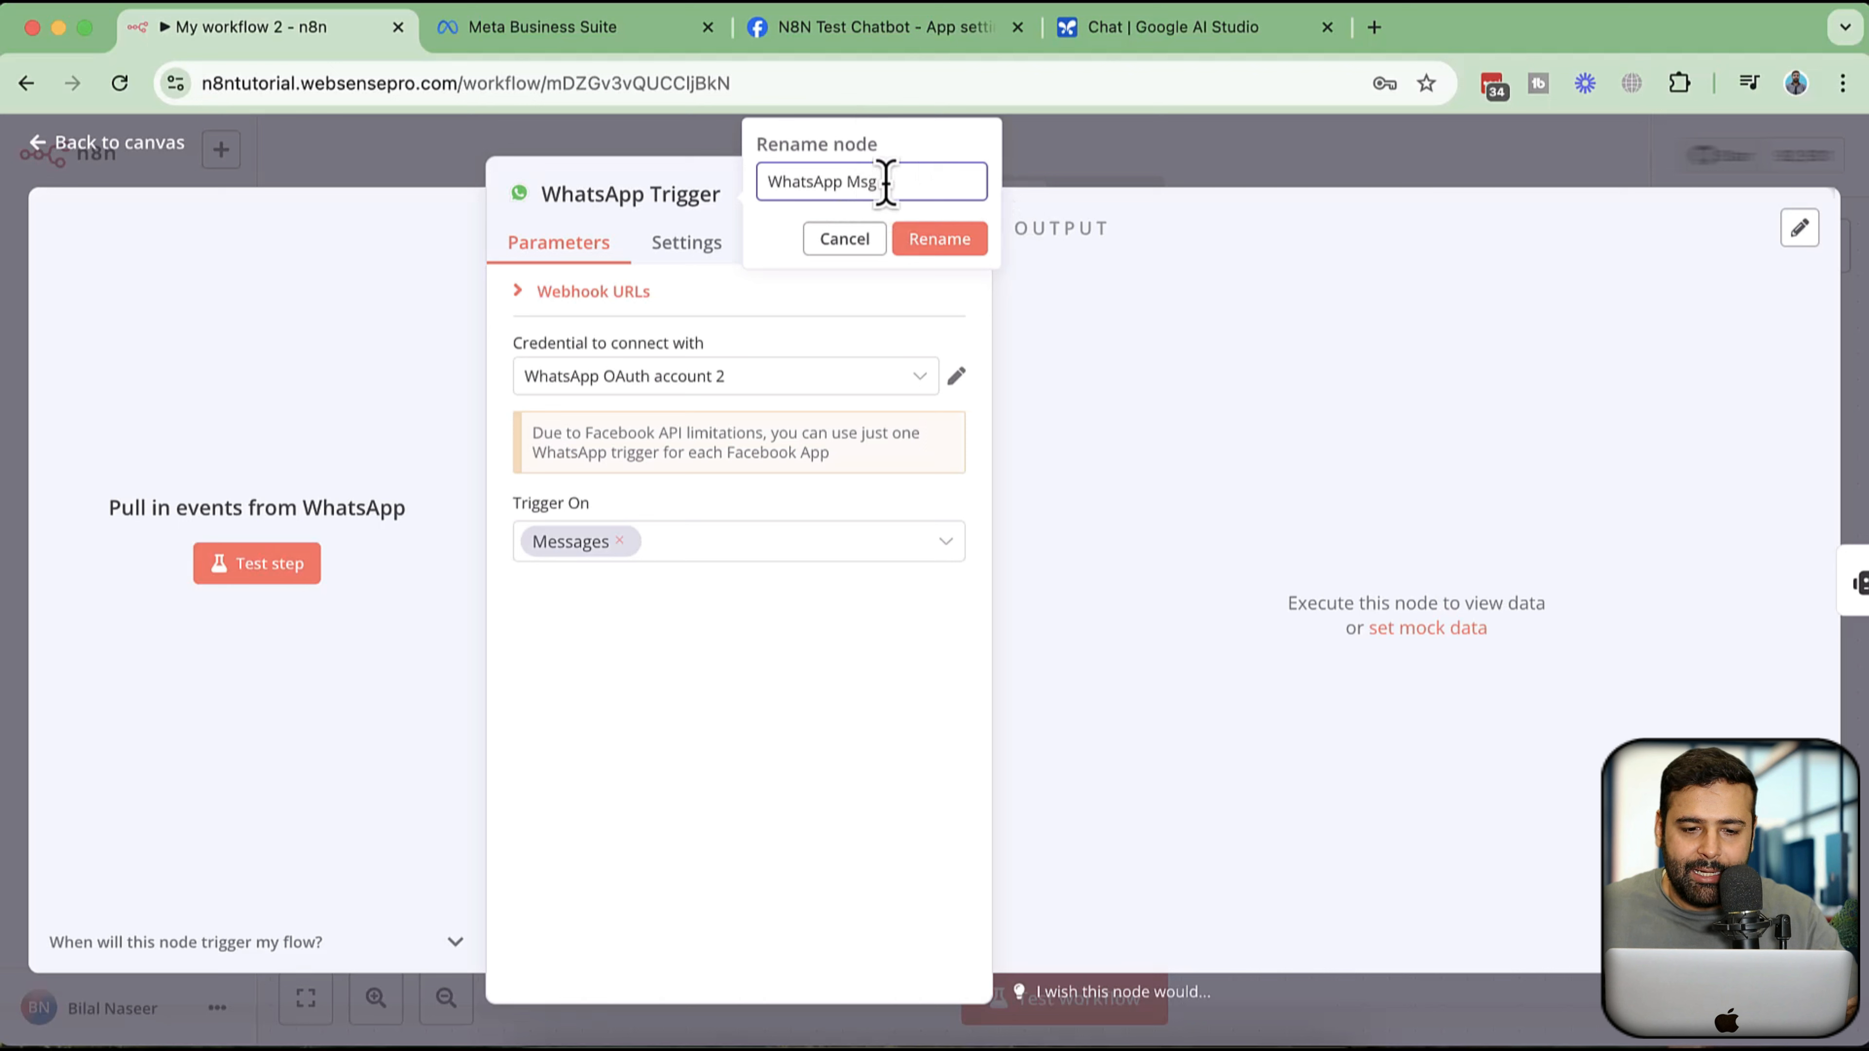
left_click_drag(887, 184, 765, 246)
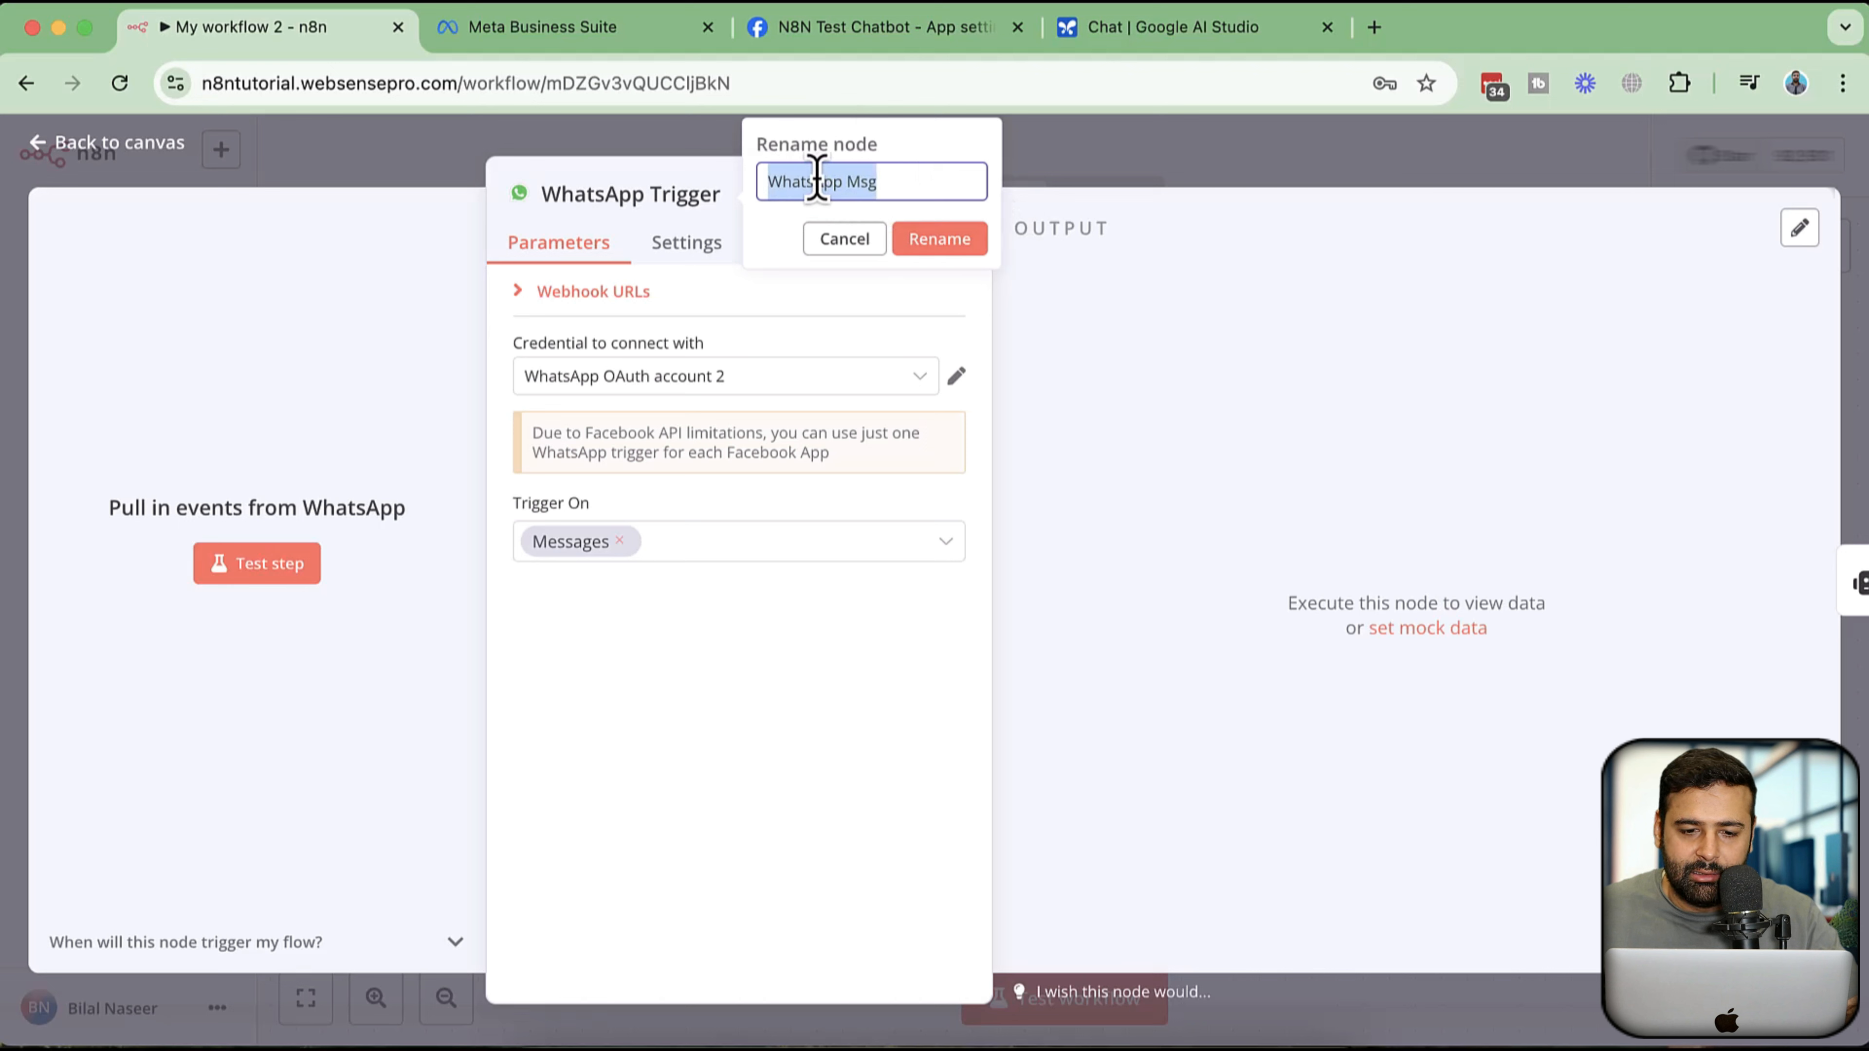
left_click(945, 241)
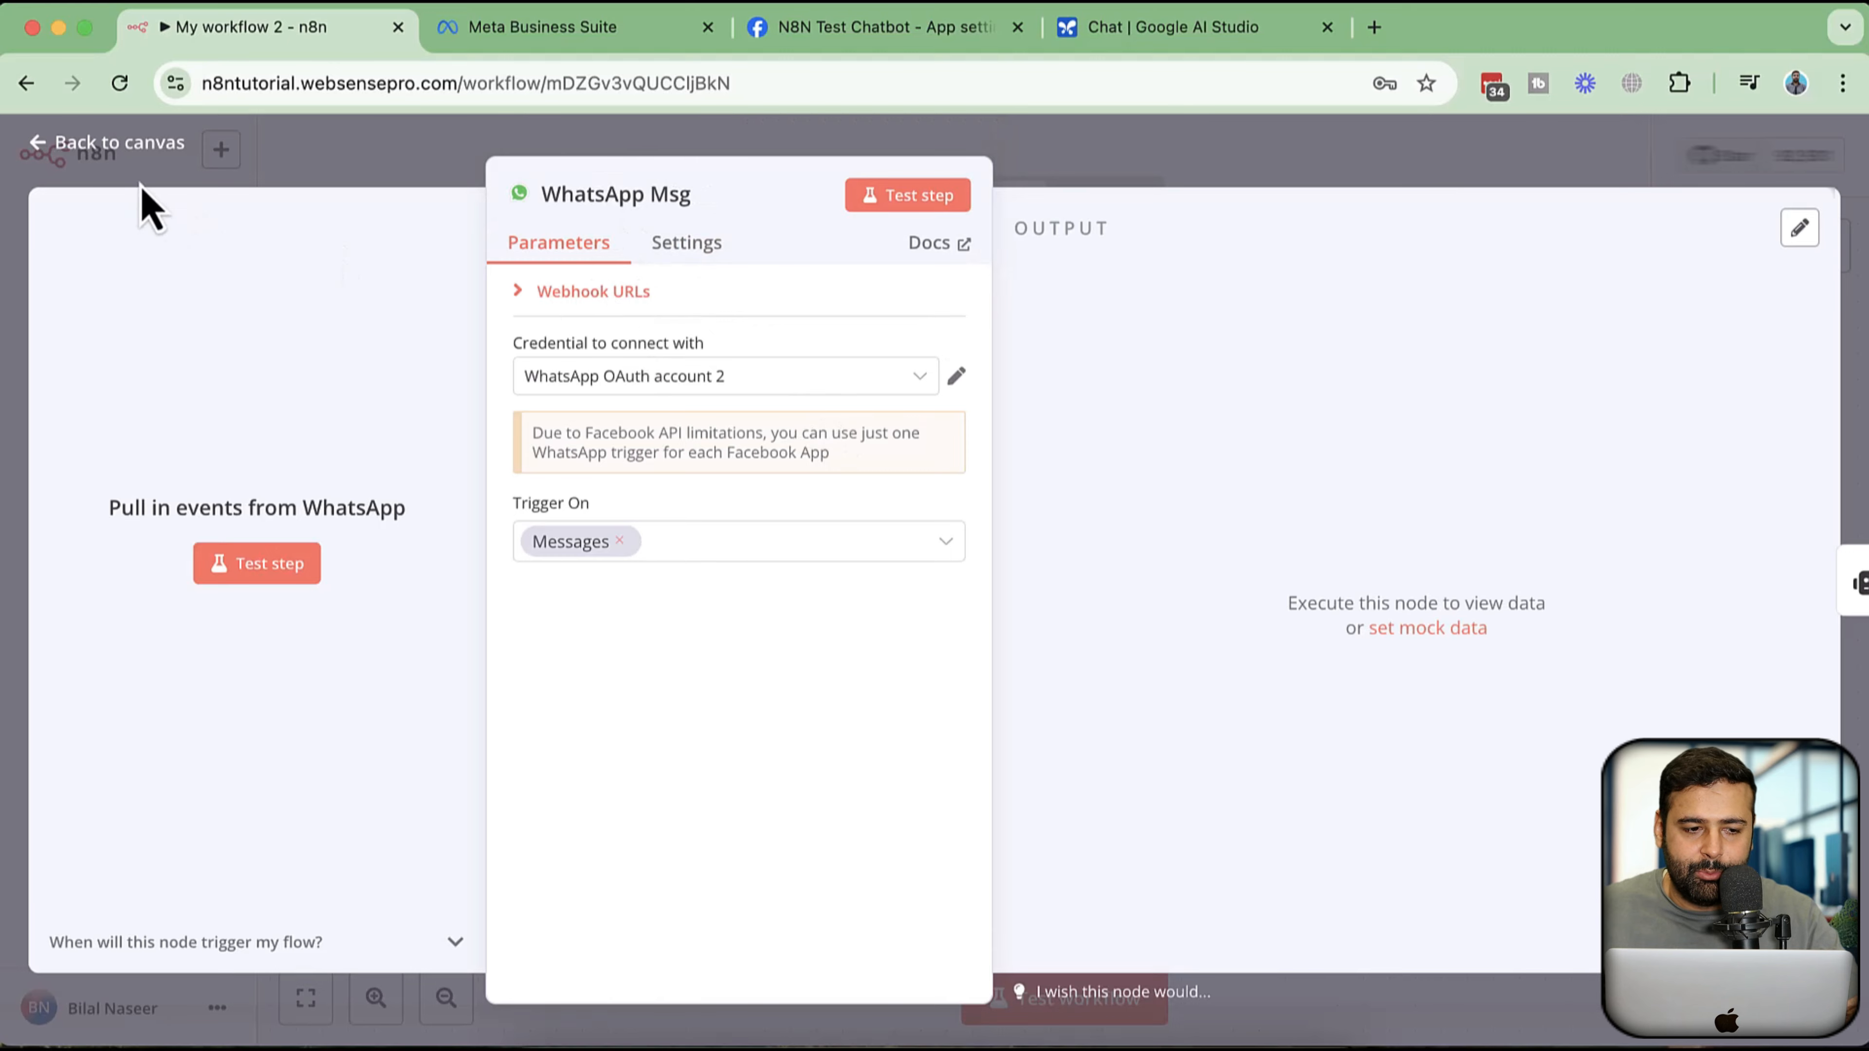
left_click(39, 155)
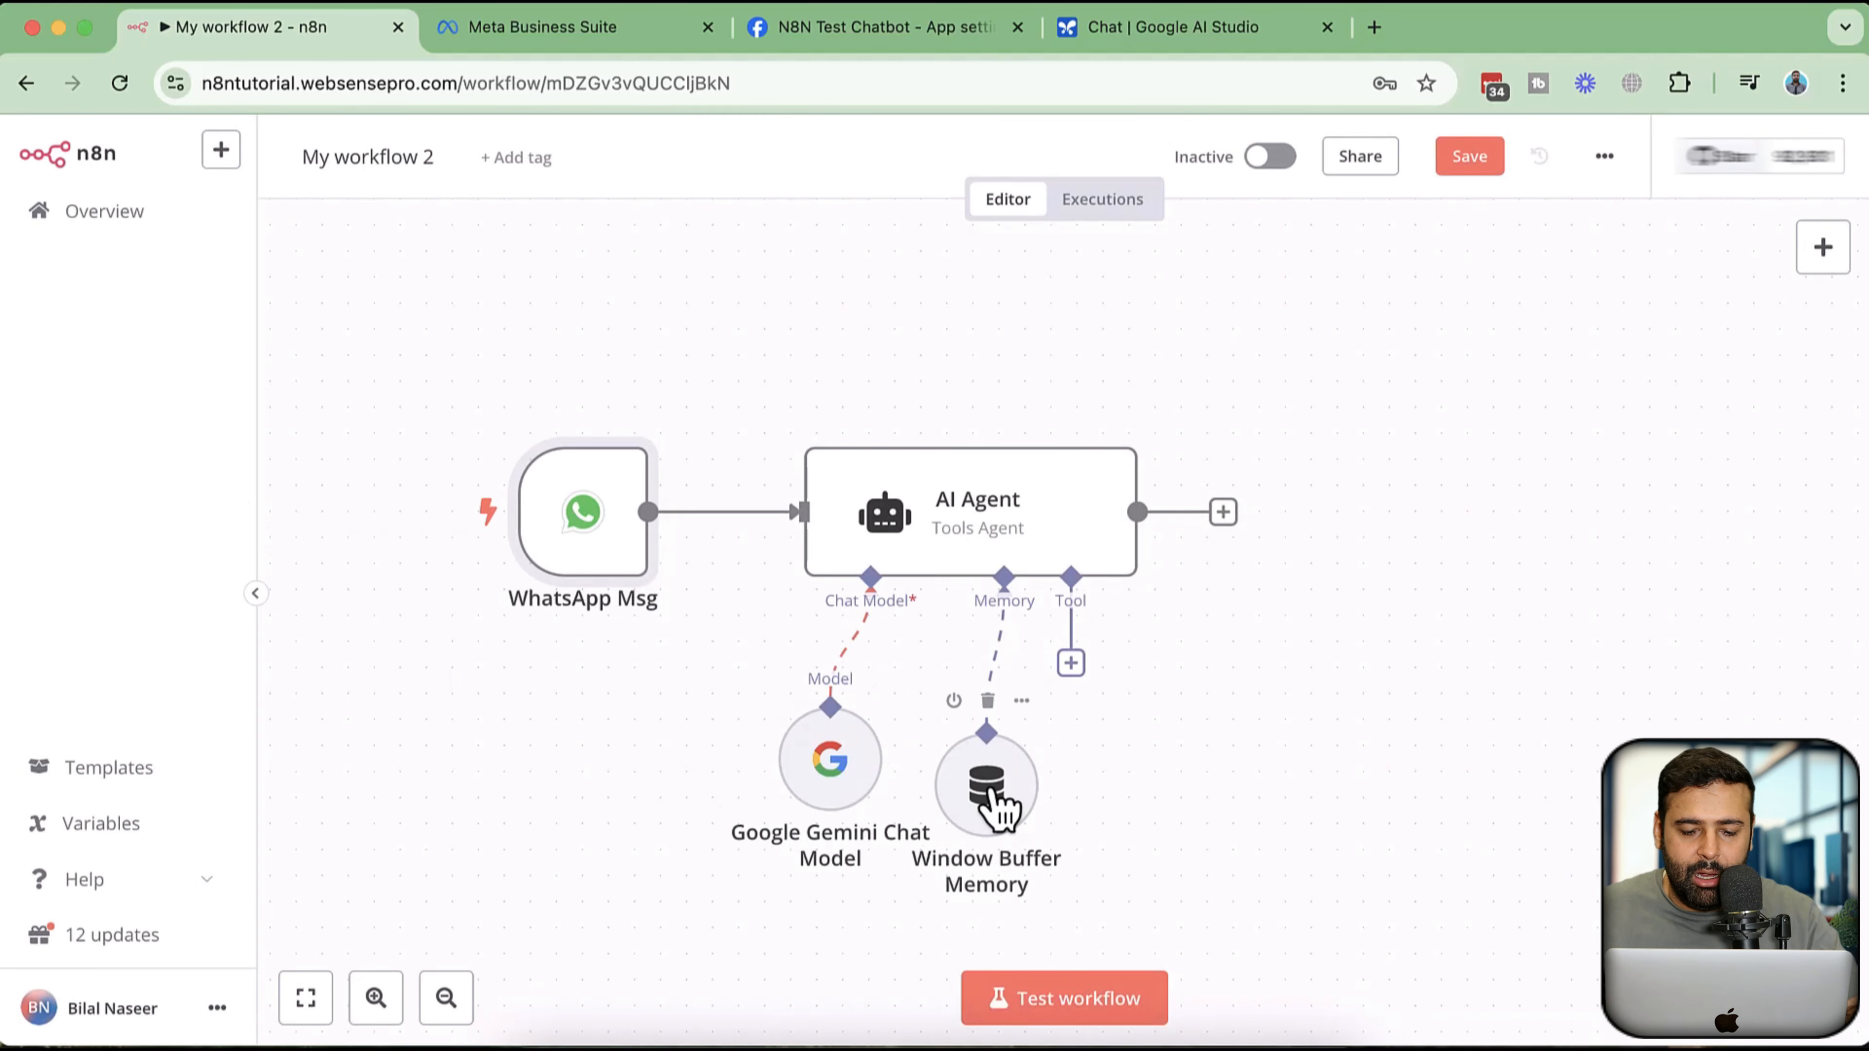
- Reopen the Window Buffer Memory node, check the trigger name referenced in its Key expression, and return to the canvas
double_click(989, 793)
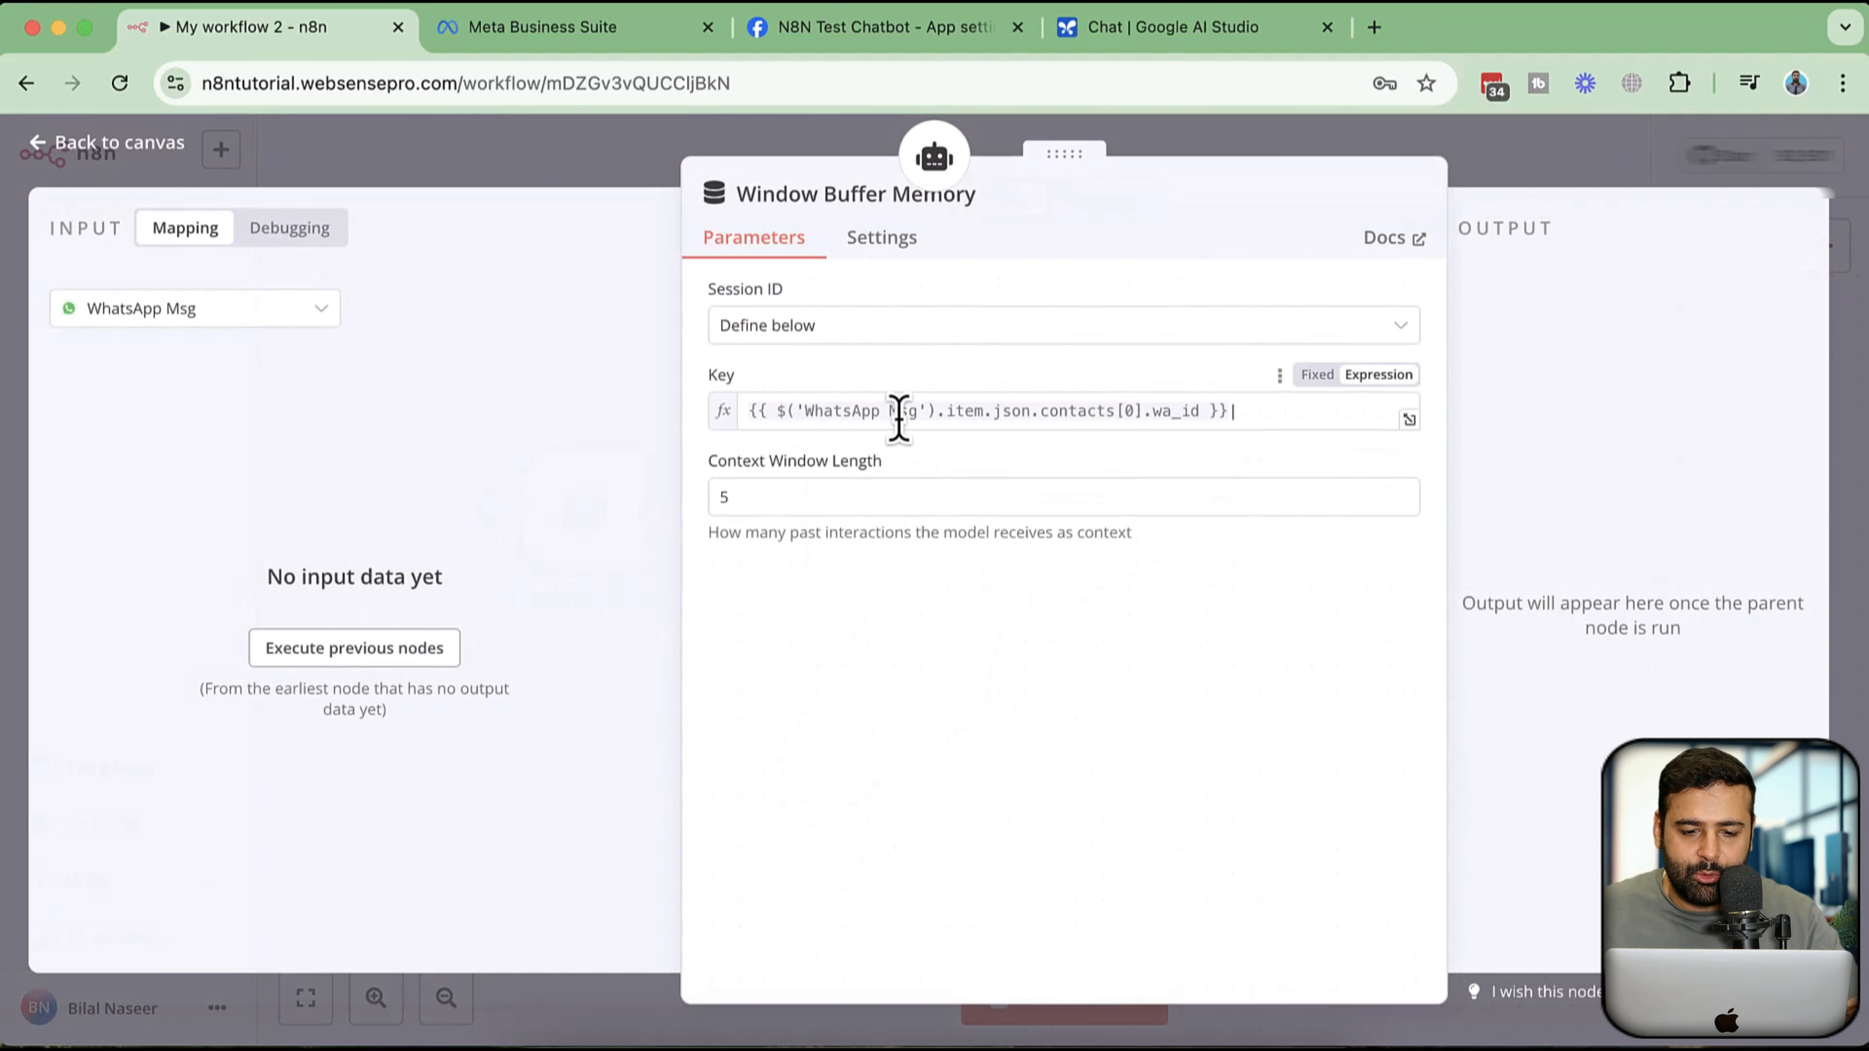
left_click(909, 413)
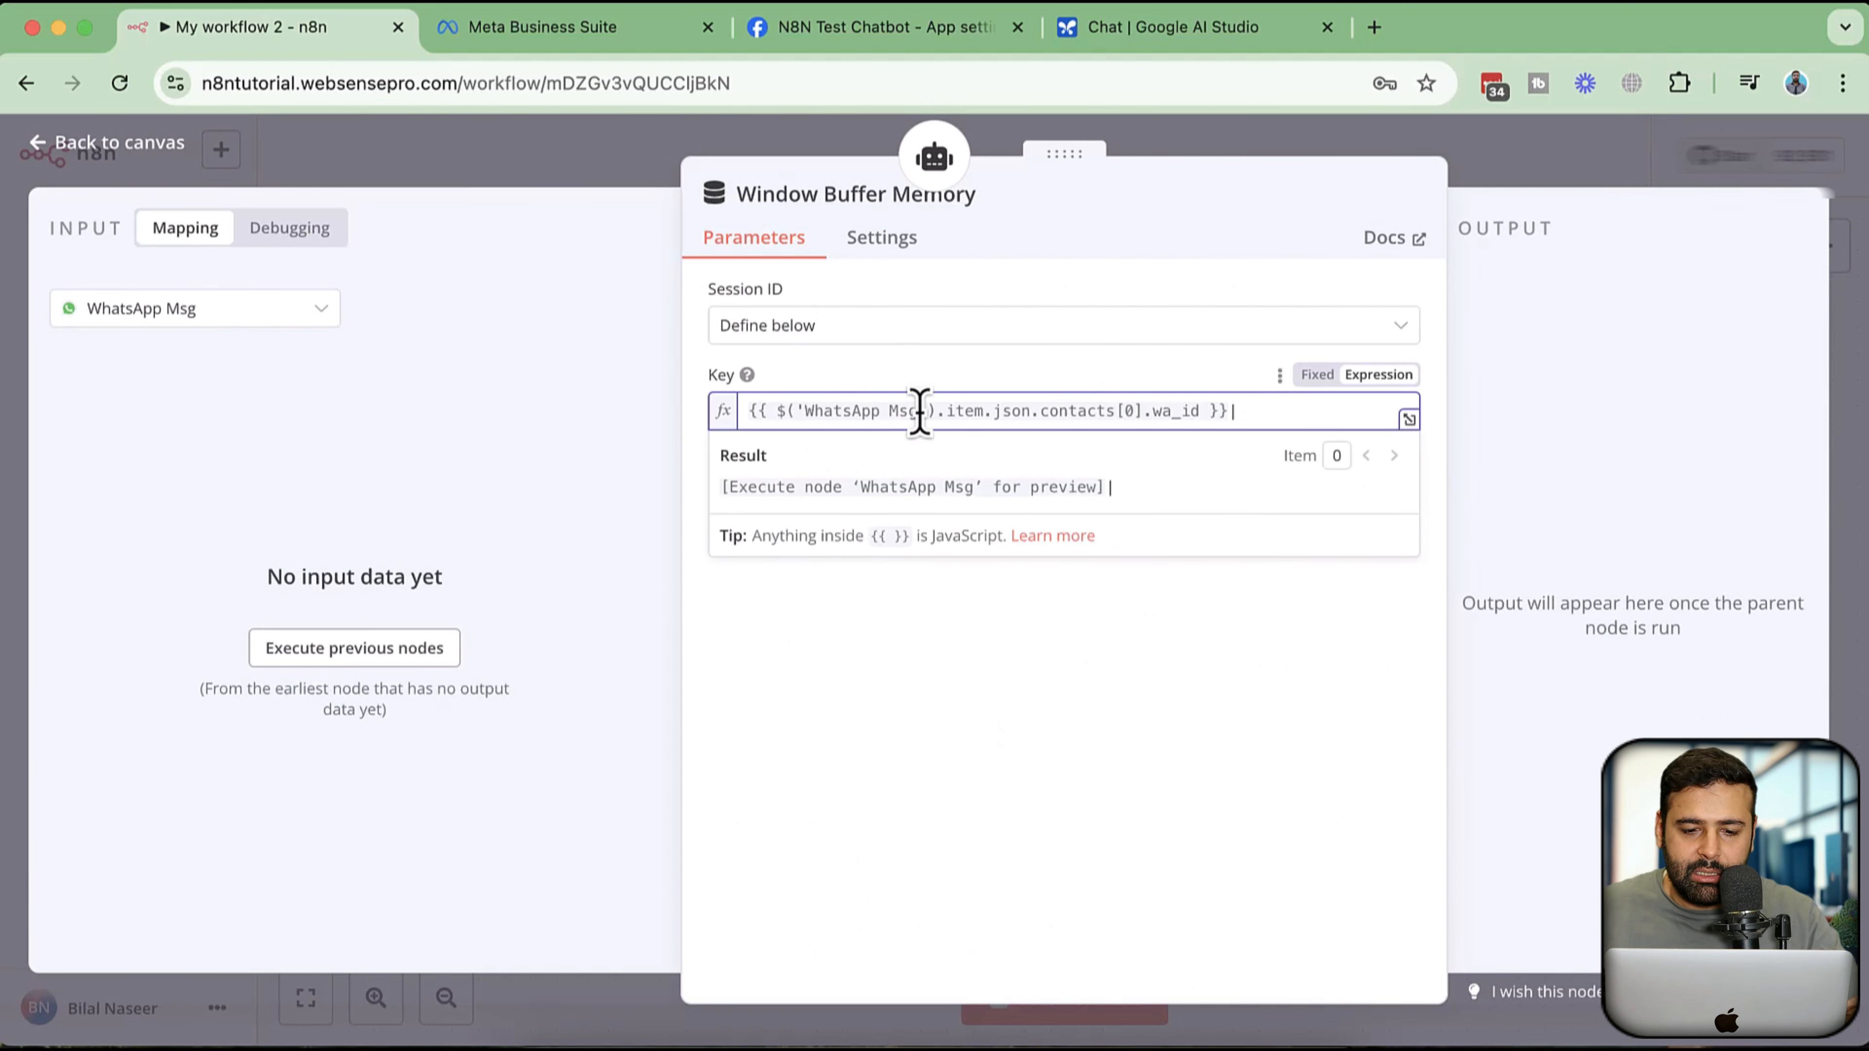
left_click_drag(920, 412, 837, 412)
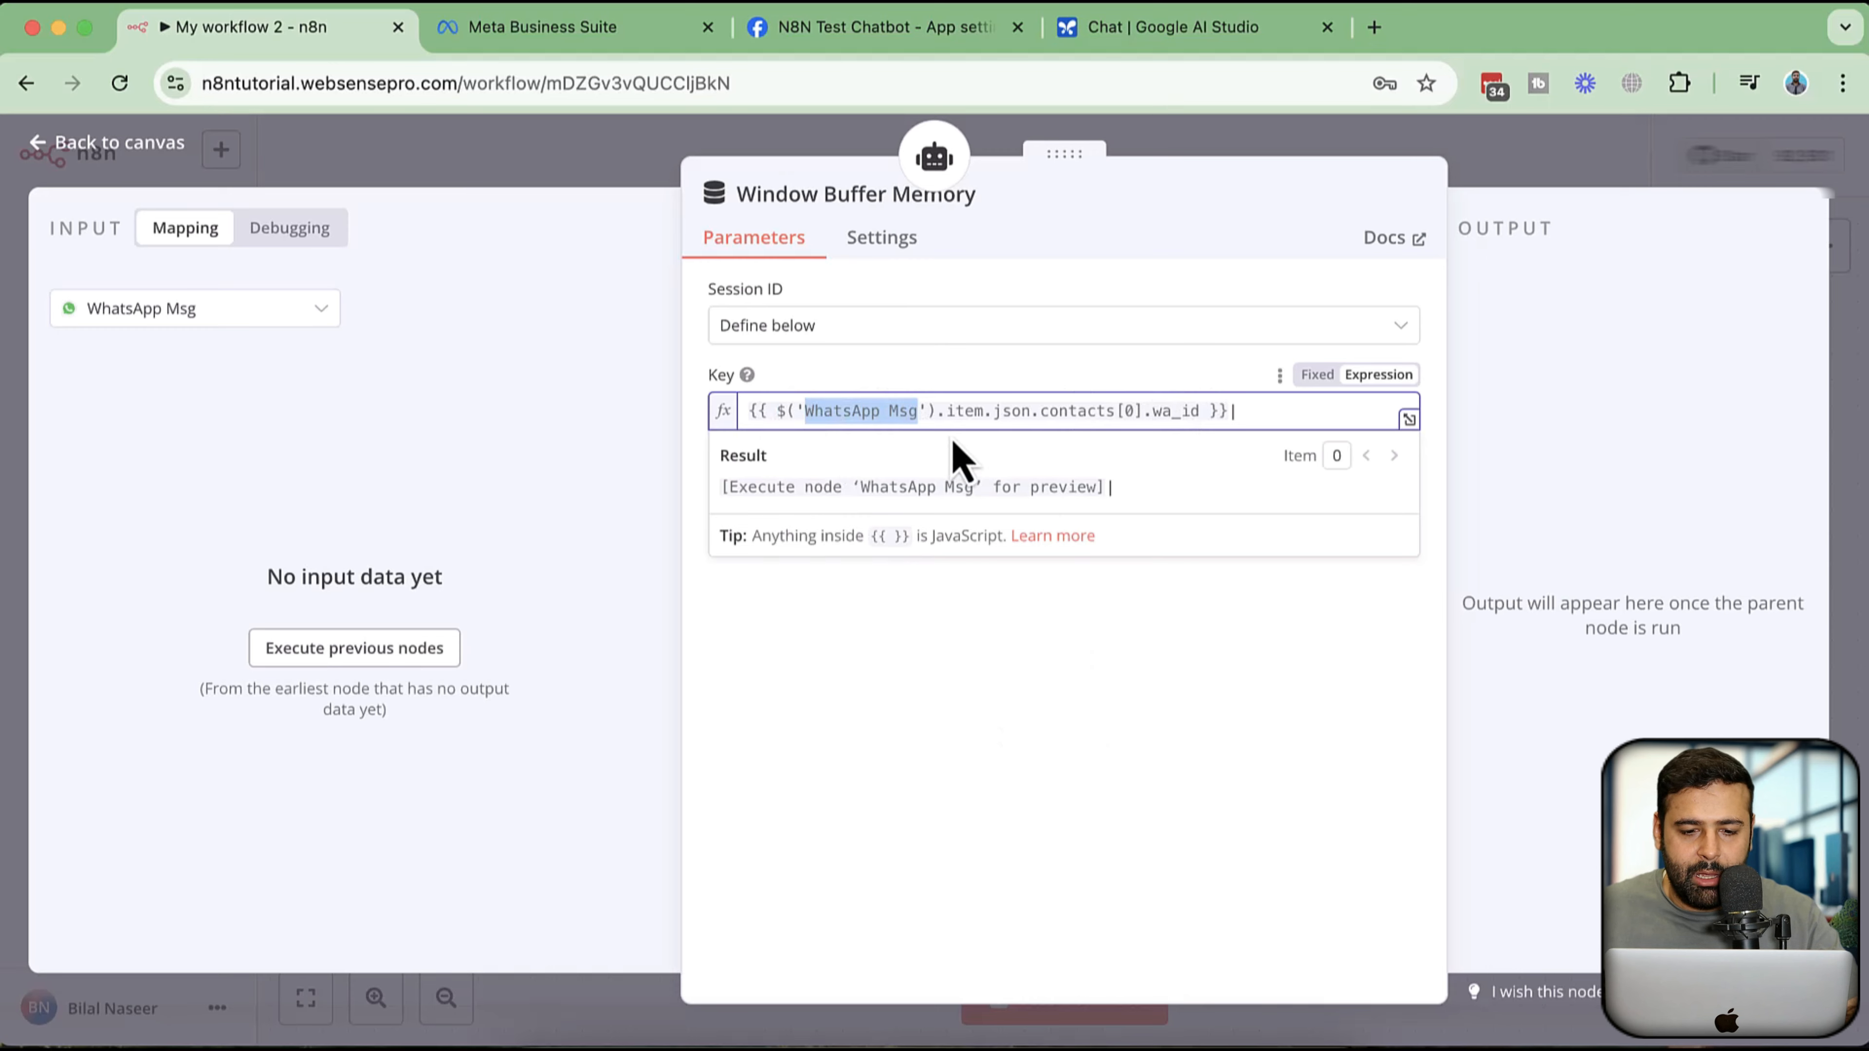
left_click_drag(918, 411, 813, 412)
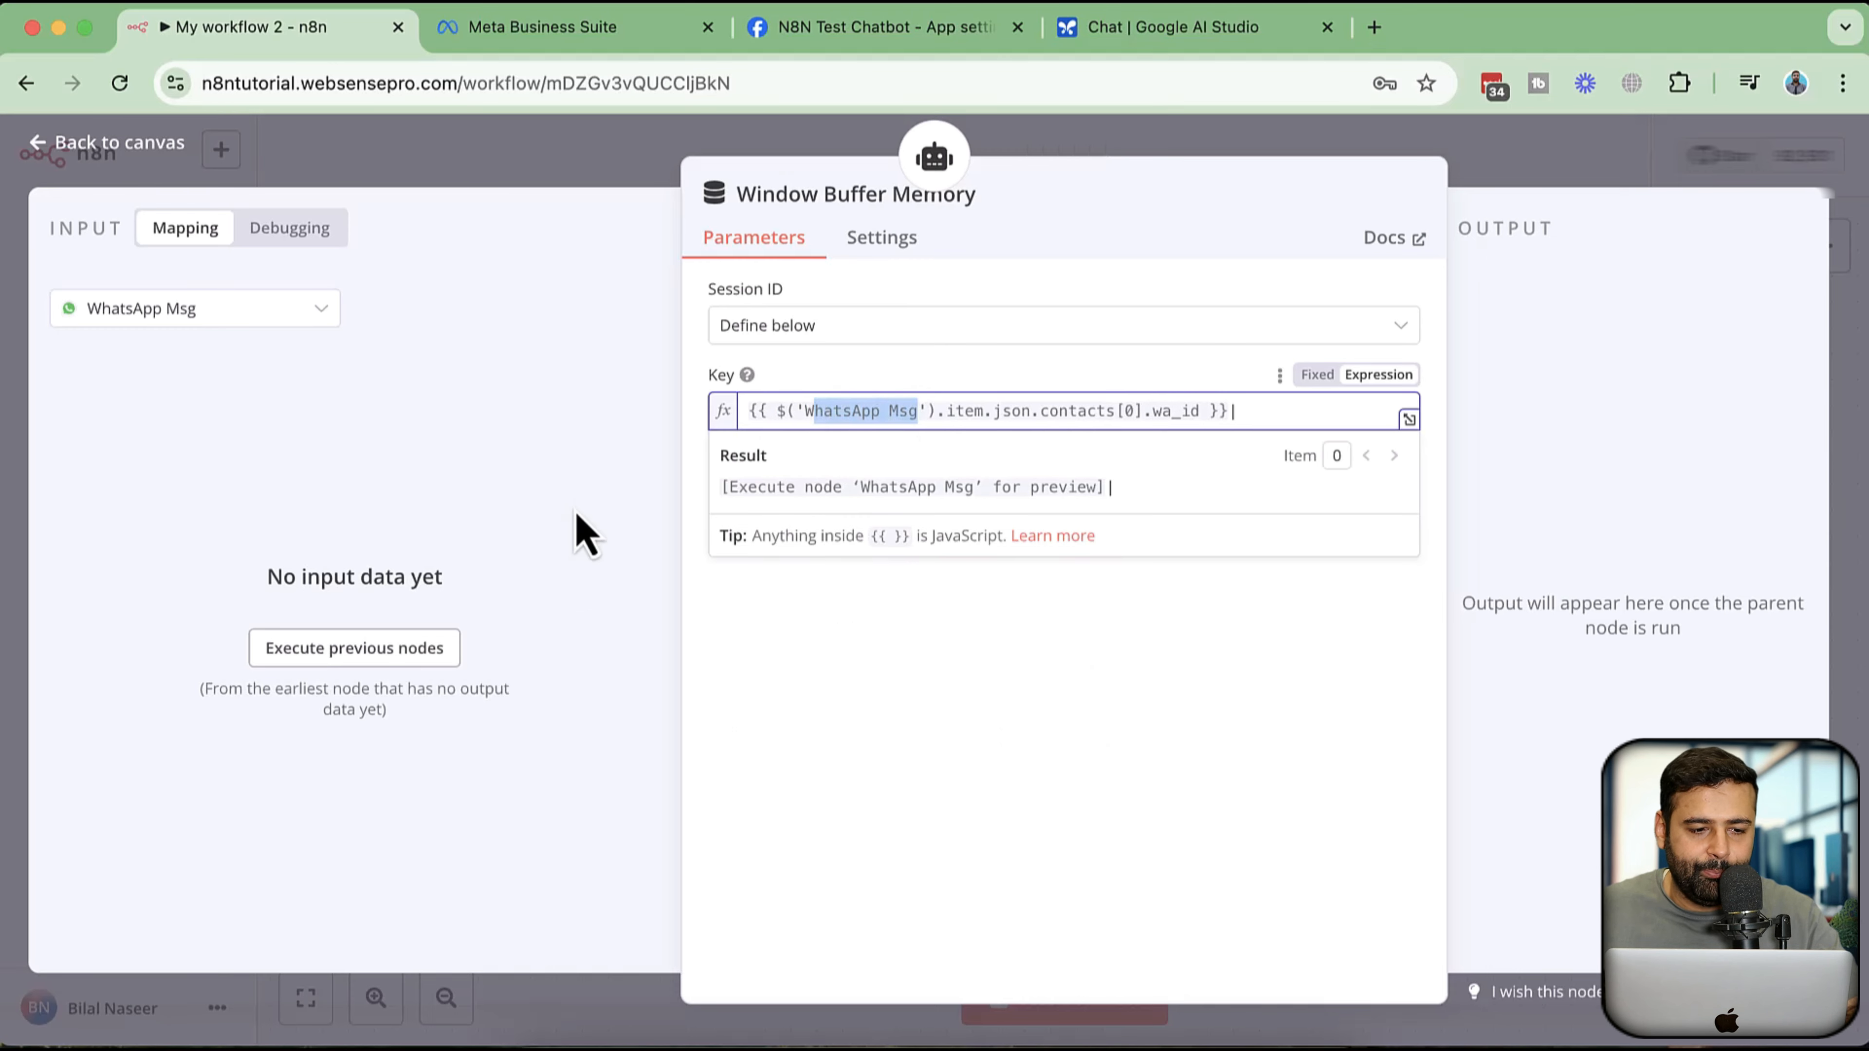
left_click(589, 480)
left_click(40, 147)
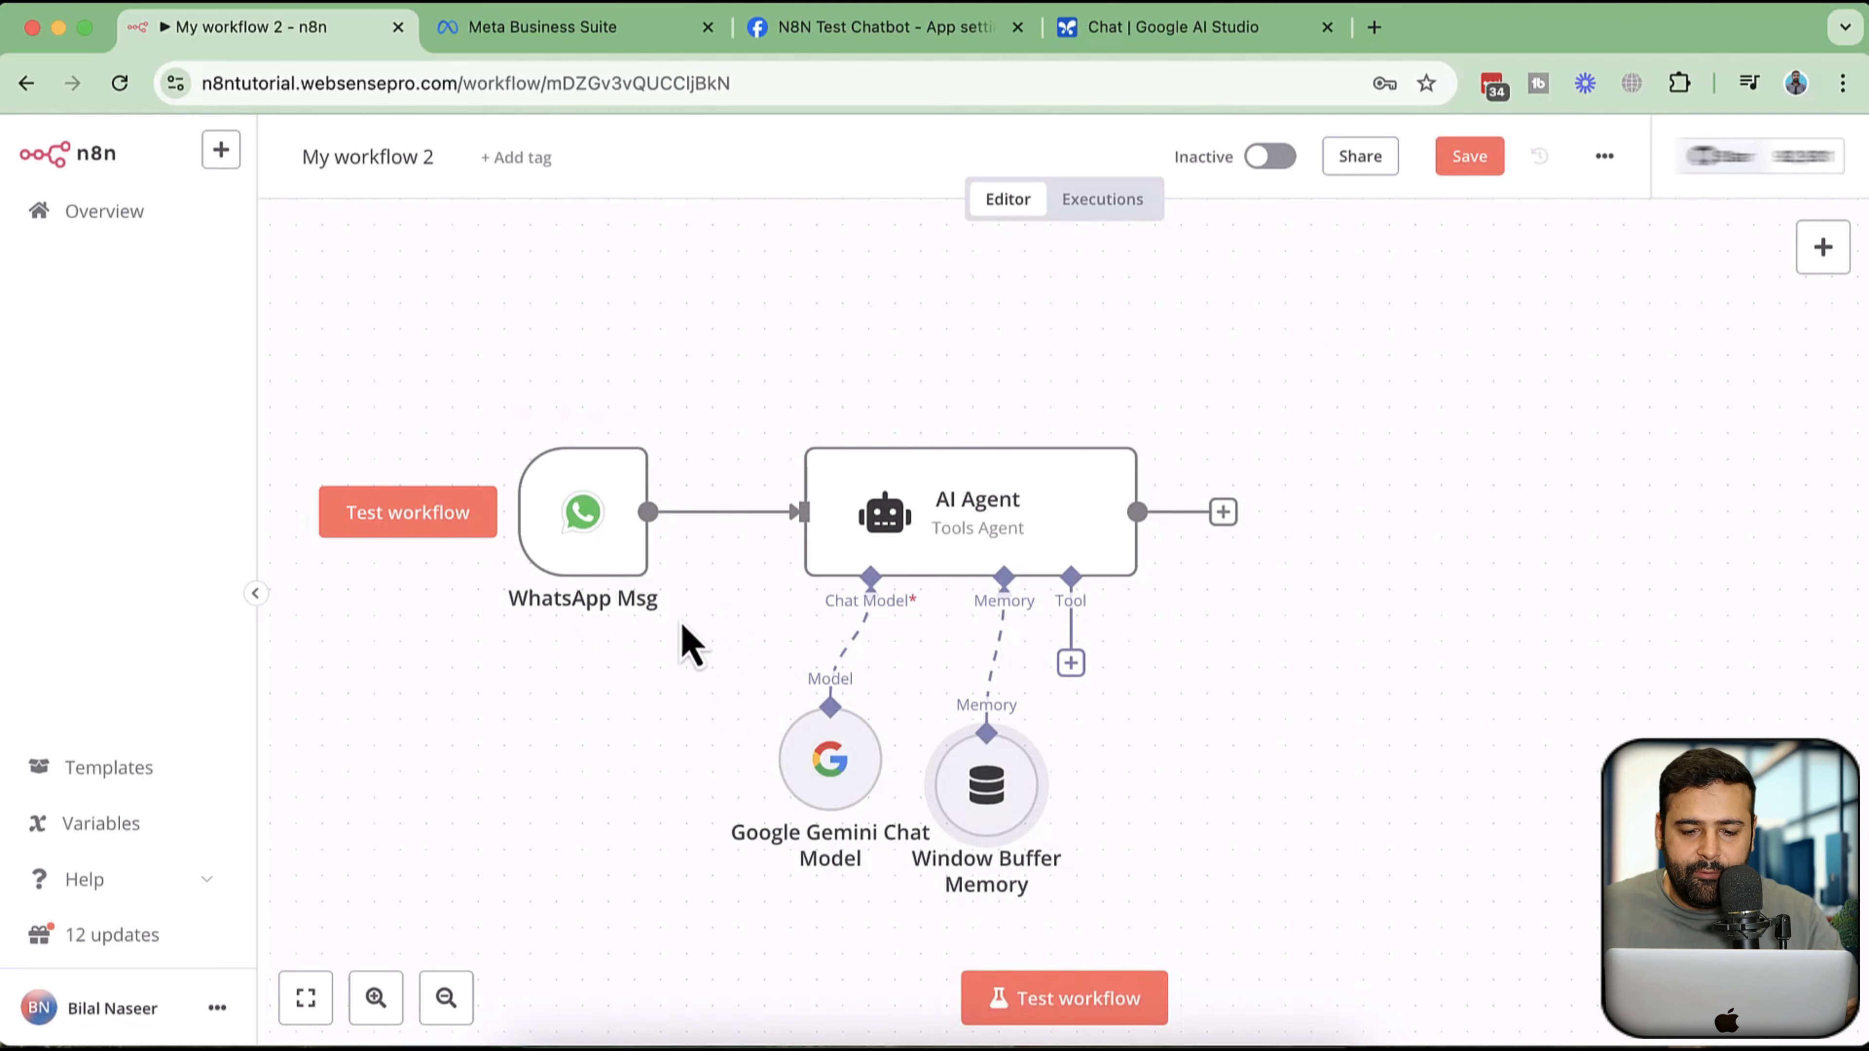
- Reposition the Window Buffer Memory node so it lines up beside the Google Gemini Chat Model node
left_click_drag(1119, 705, 1104, 764)
left_click_drag(933, 751, 959, 726)
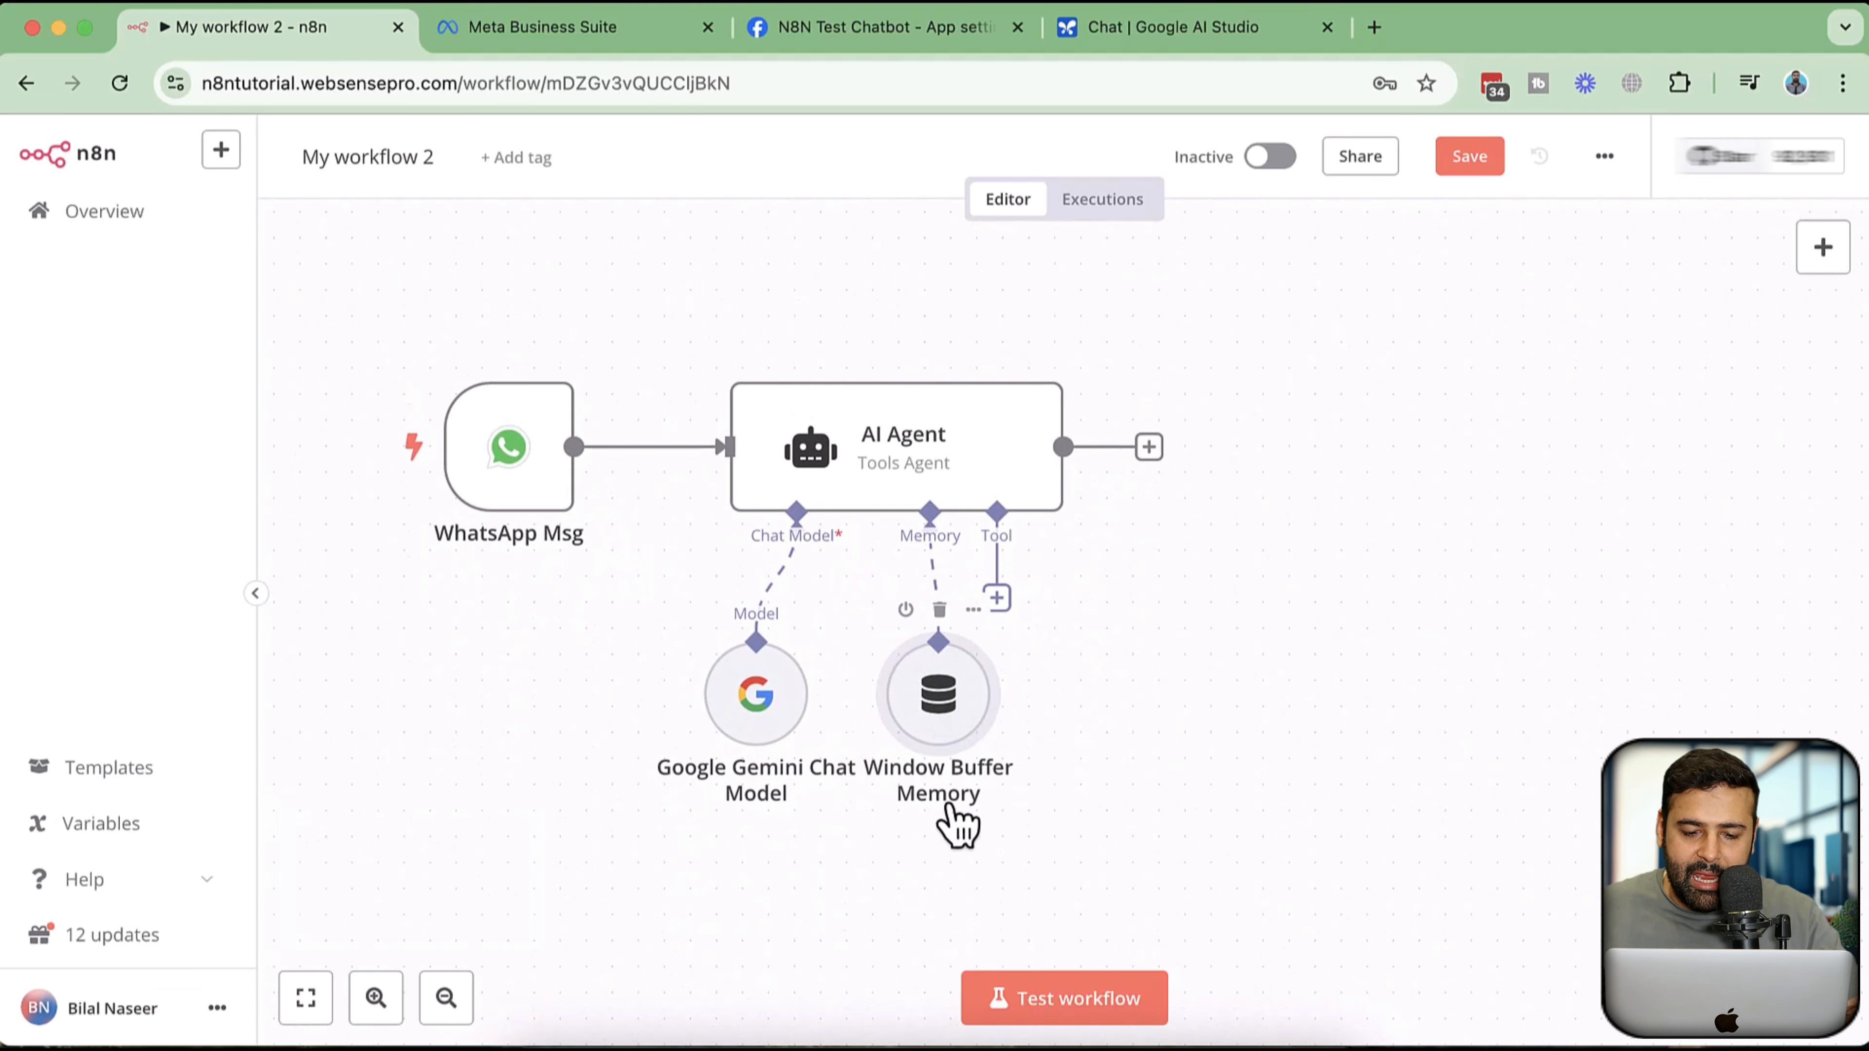
left_click_drag(1230, 635, 1384, 721)
mouse_move(655, 572)
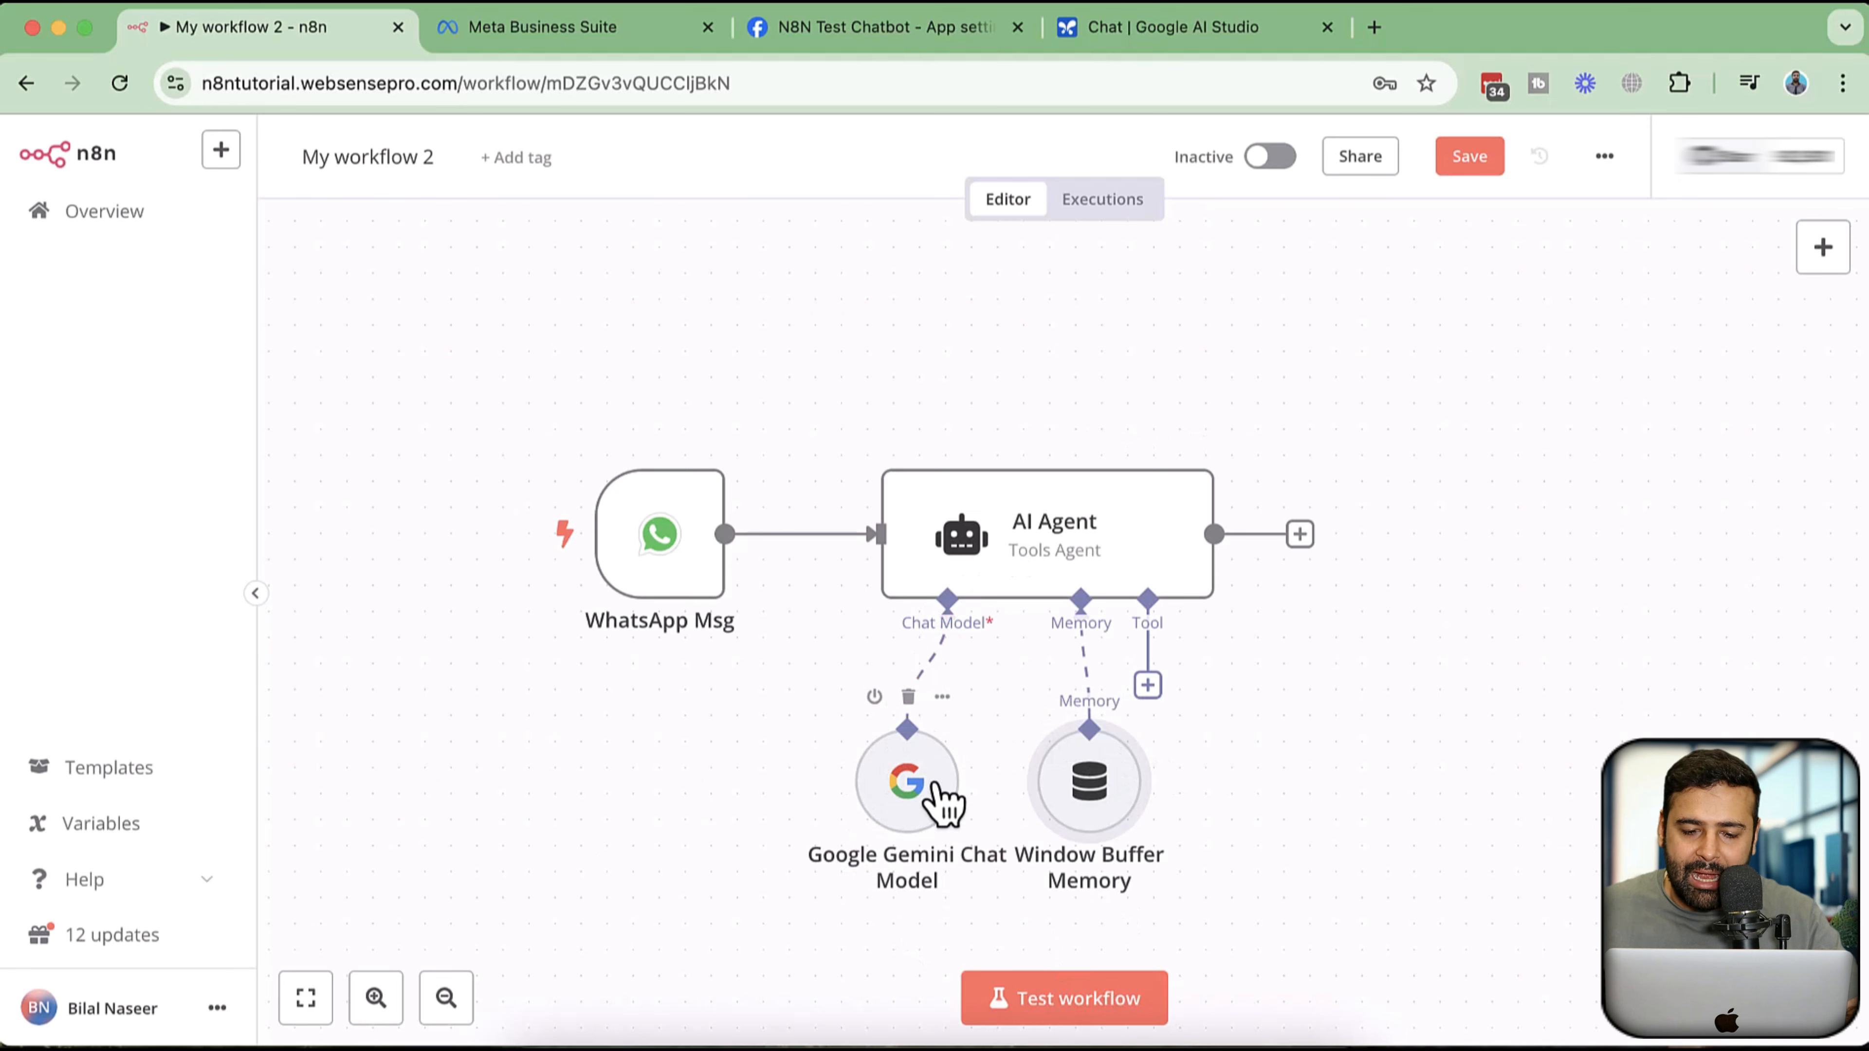
- Add a WhatsApp Business Cloud node with the Send message action after the AI Agent
scroll(1260, 793, "right", 4)
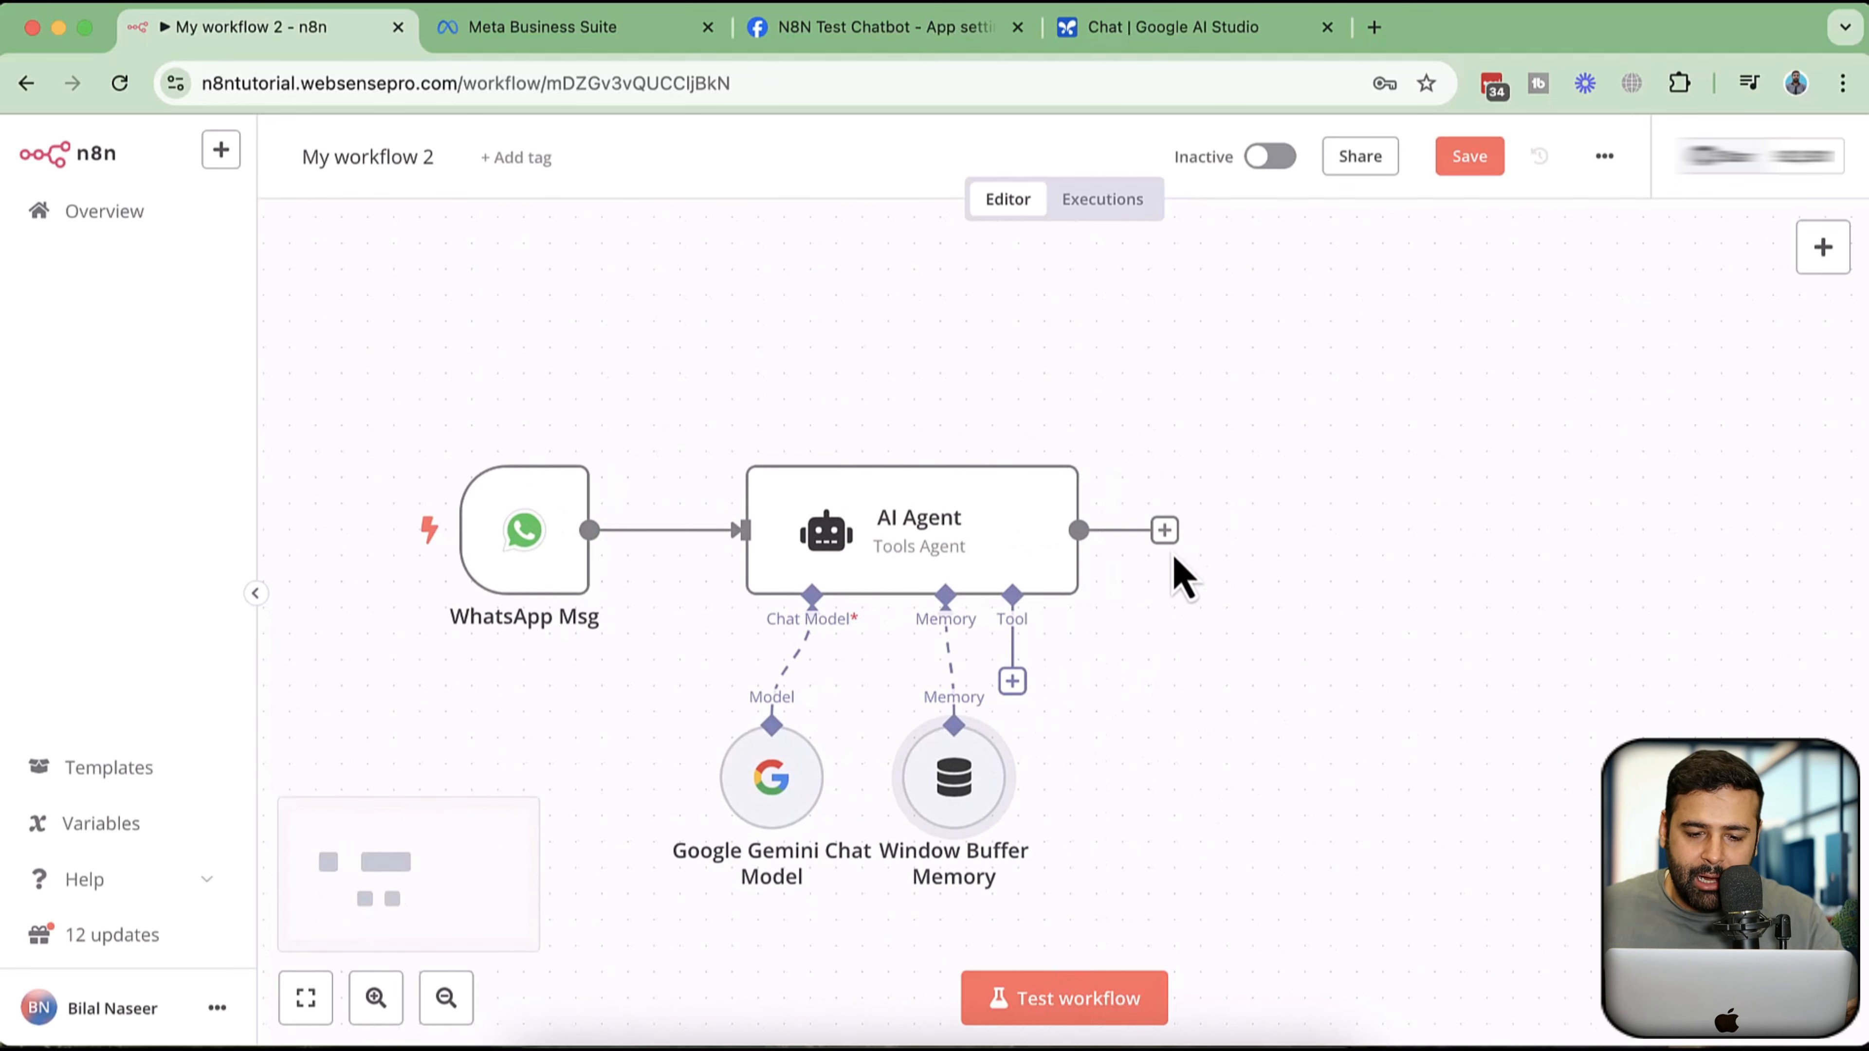
scroll(1273, 718, "right", 3)
scroll(1273, 718, "down", 2)
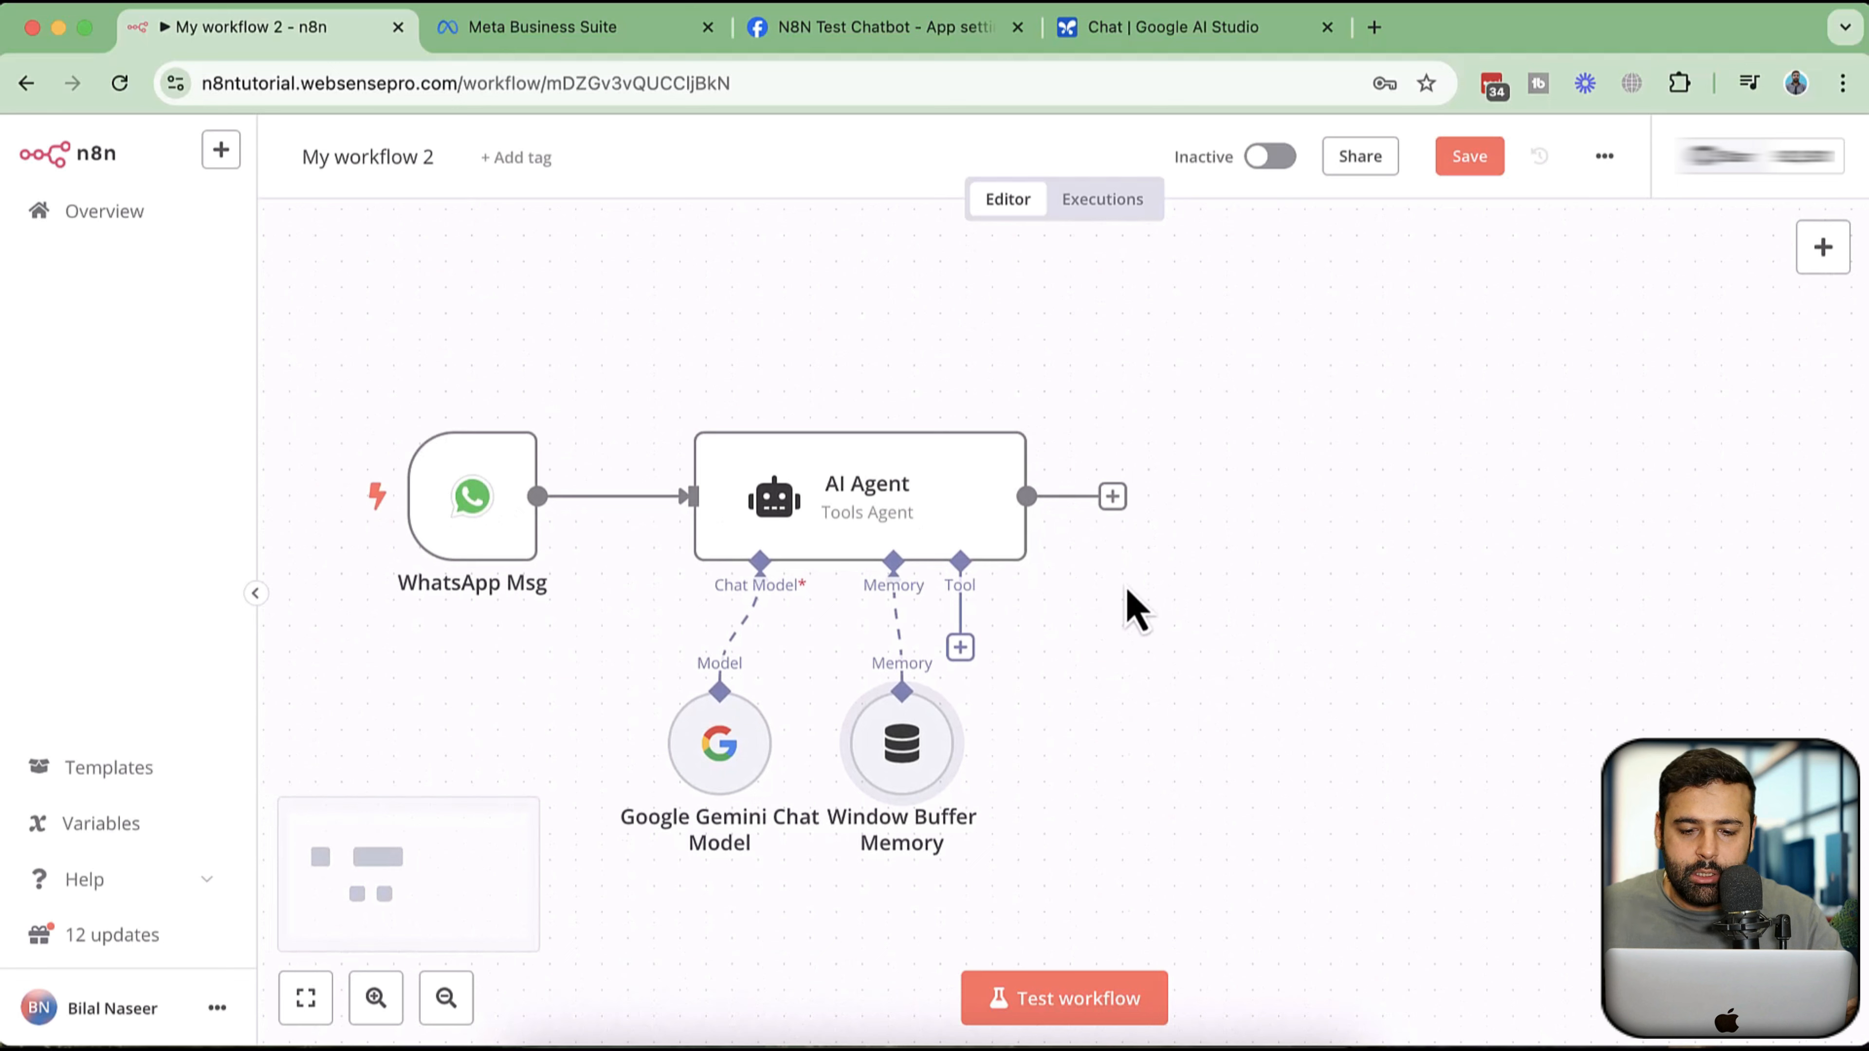
left_click(1113, 500)
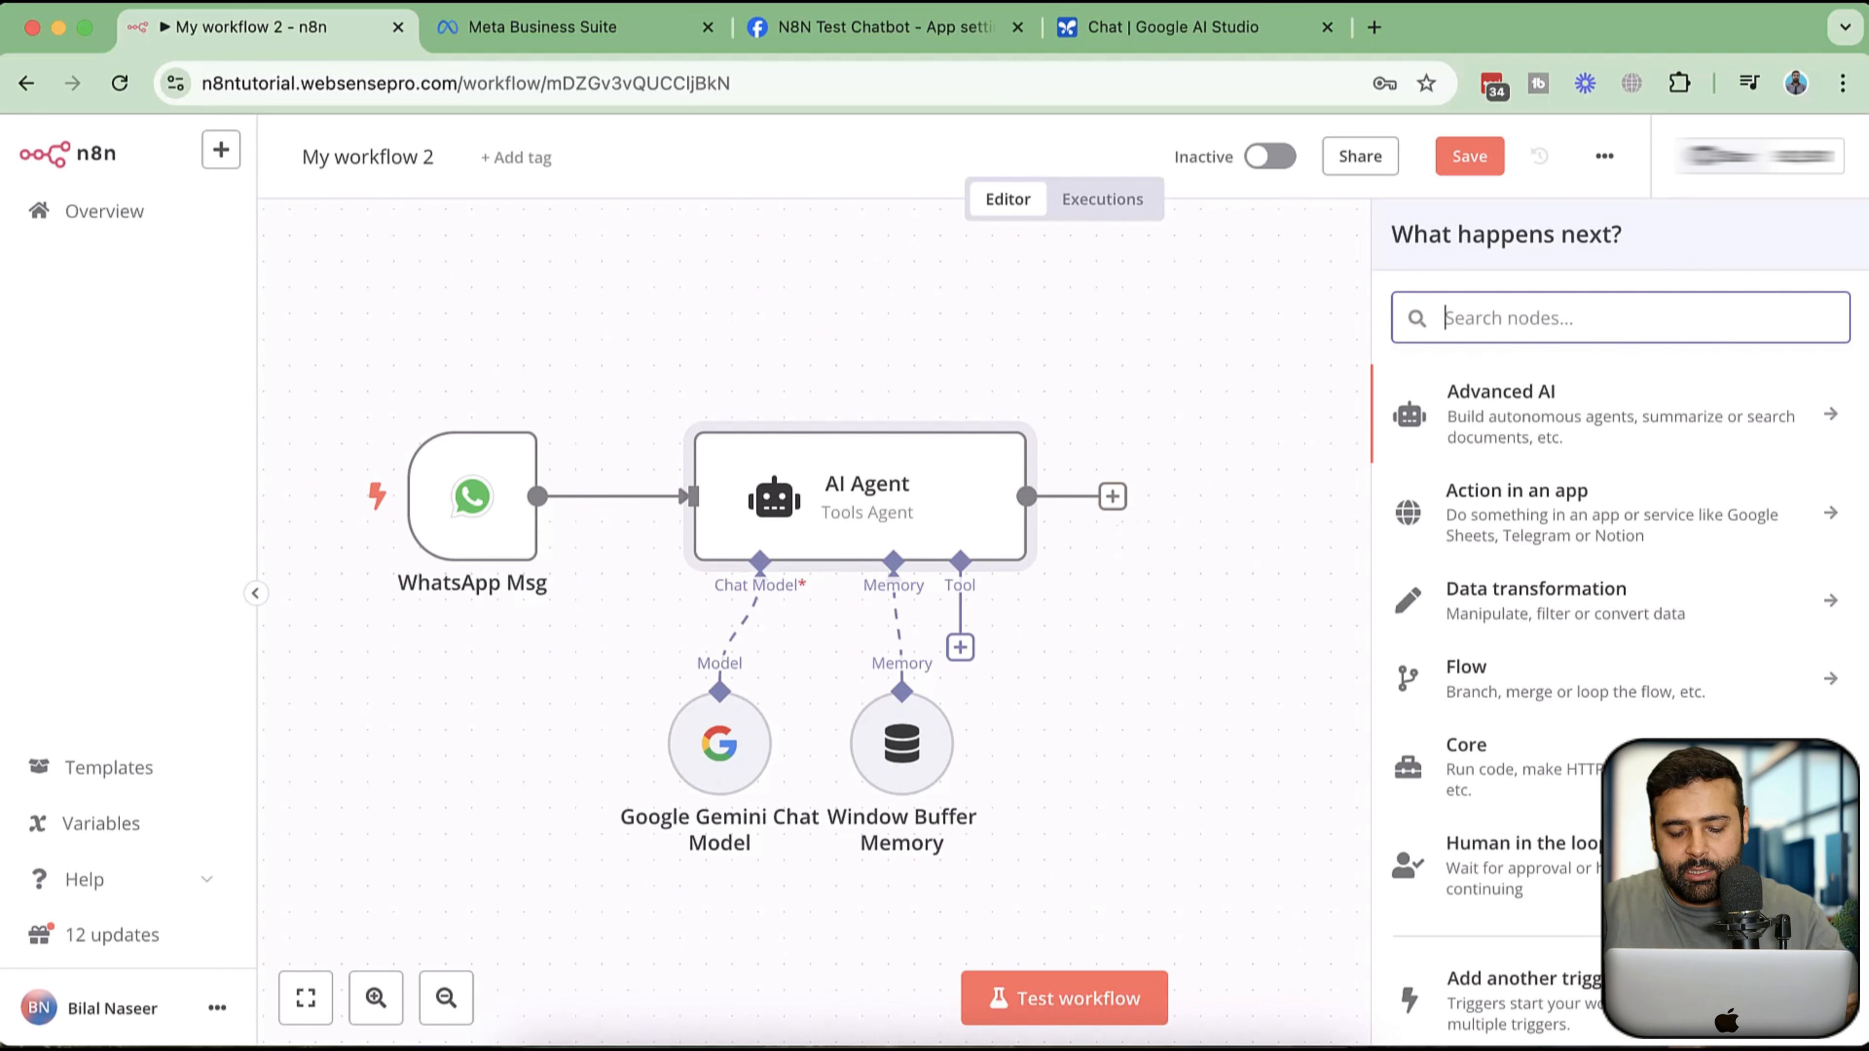
type("whats")
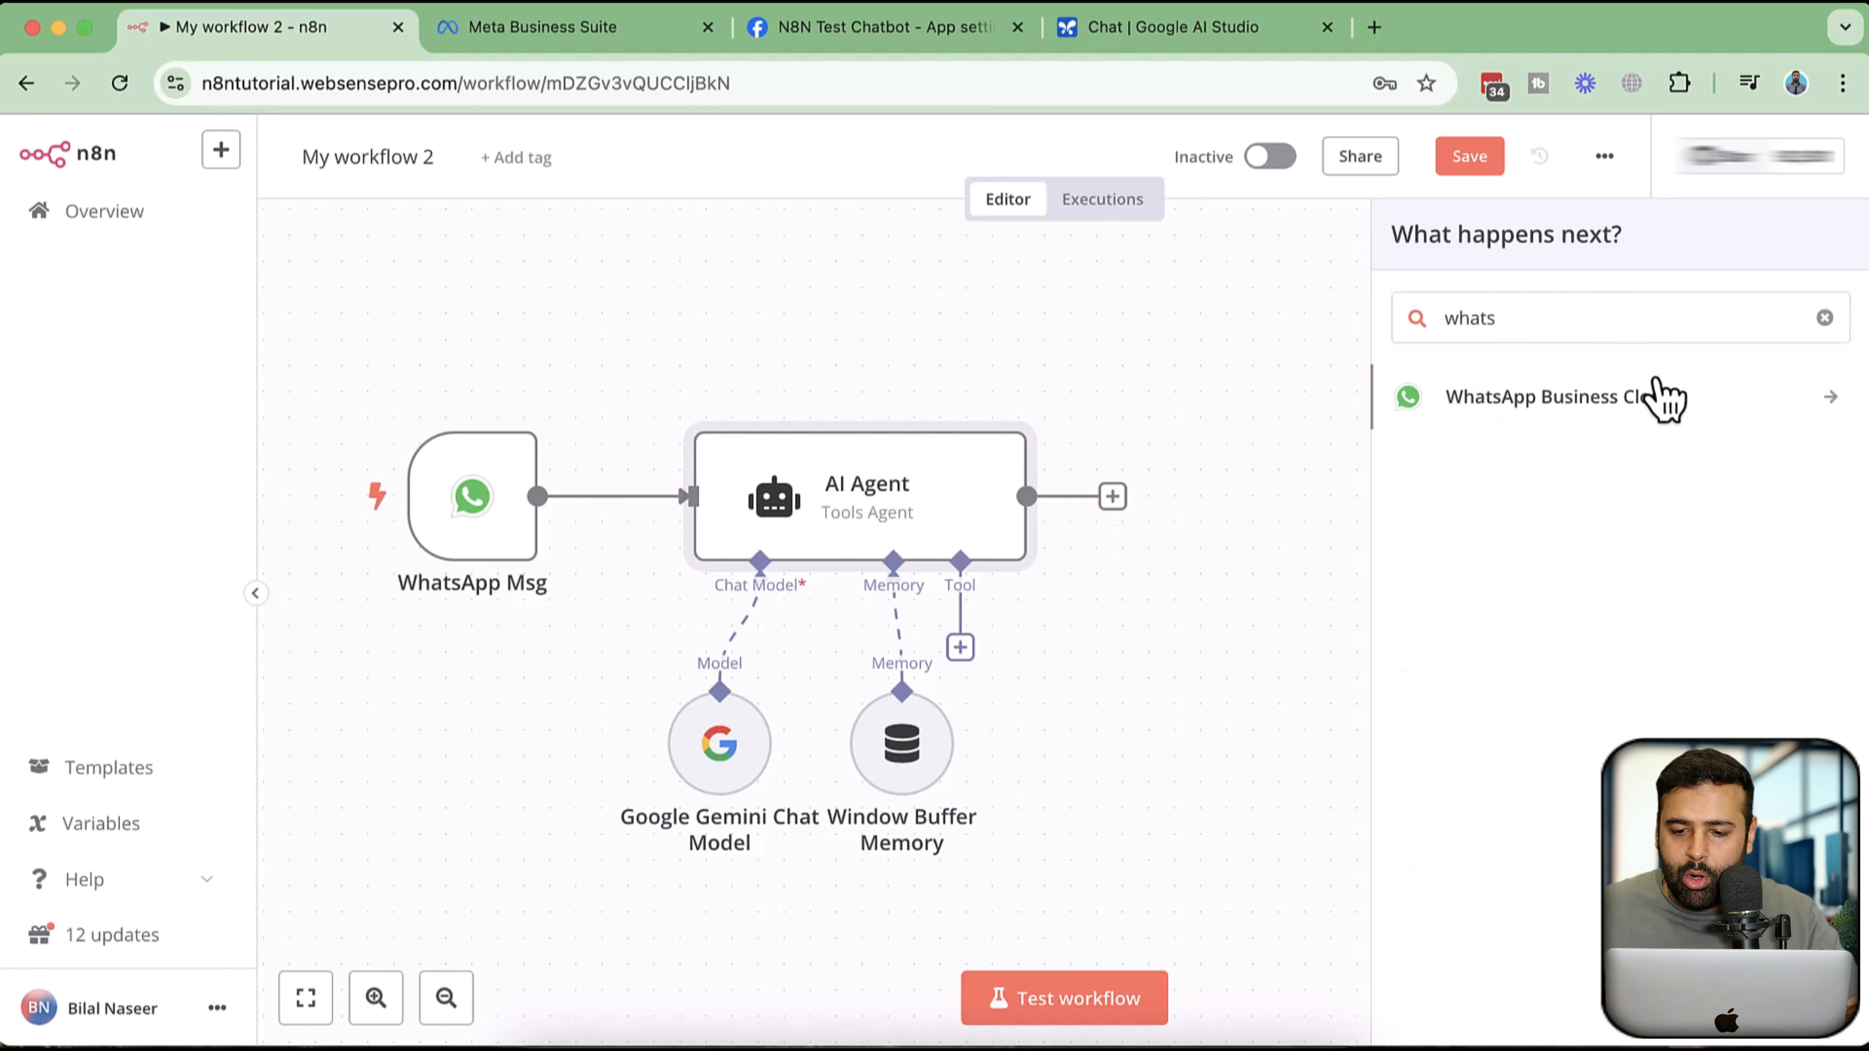
left_click(1661, 397)
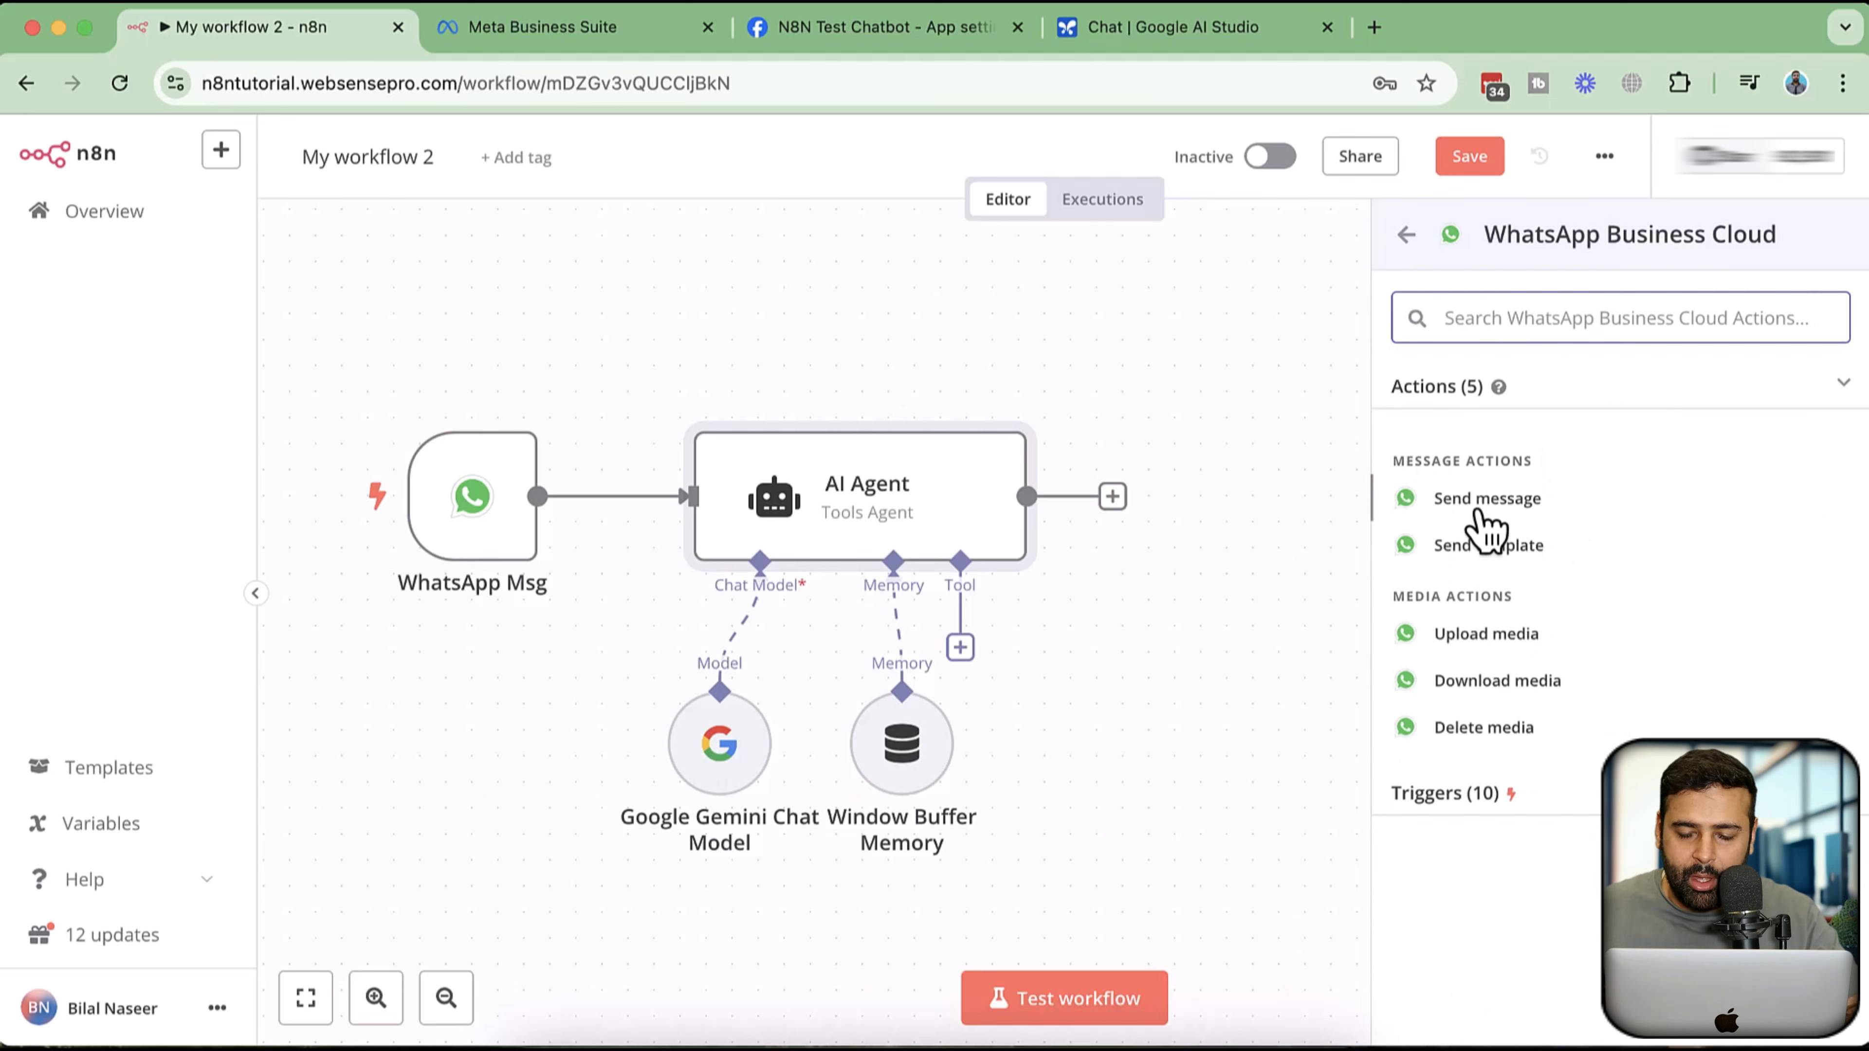
left_click(1487, 508)
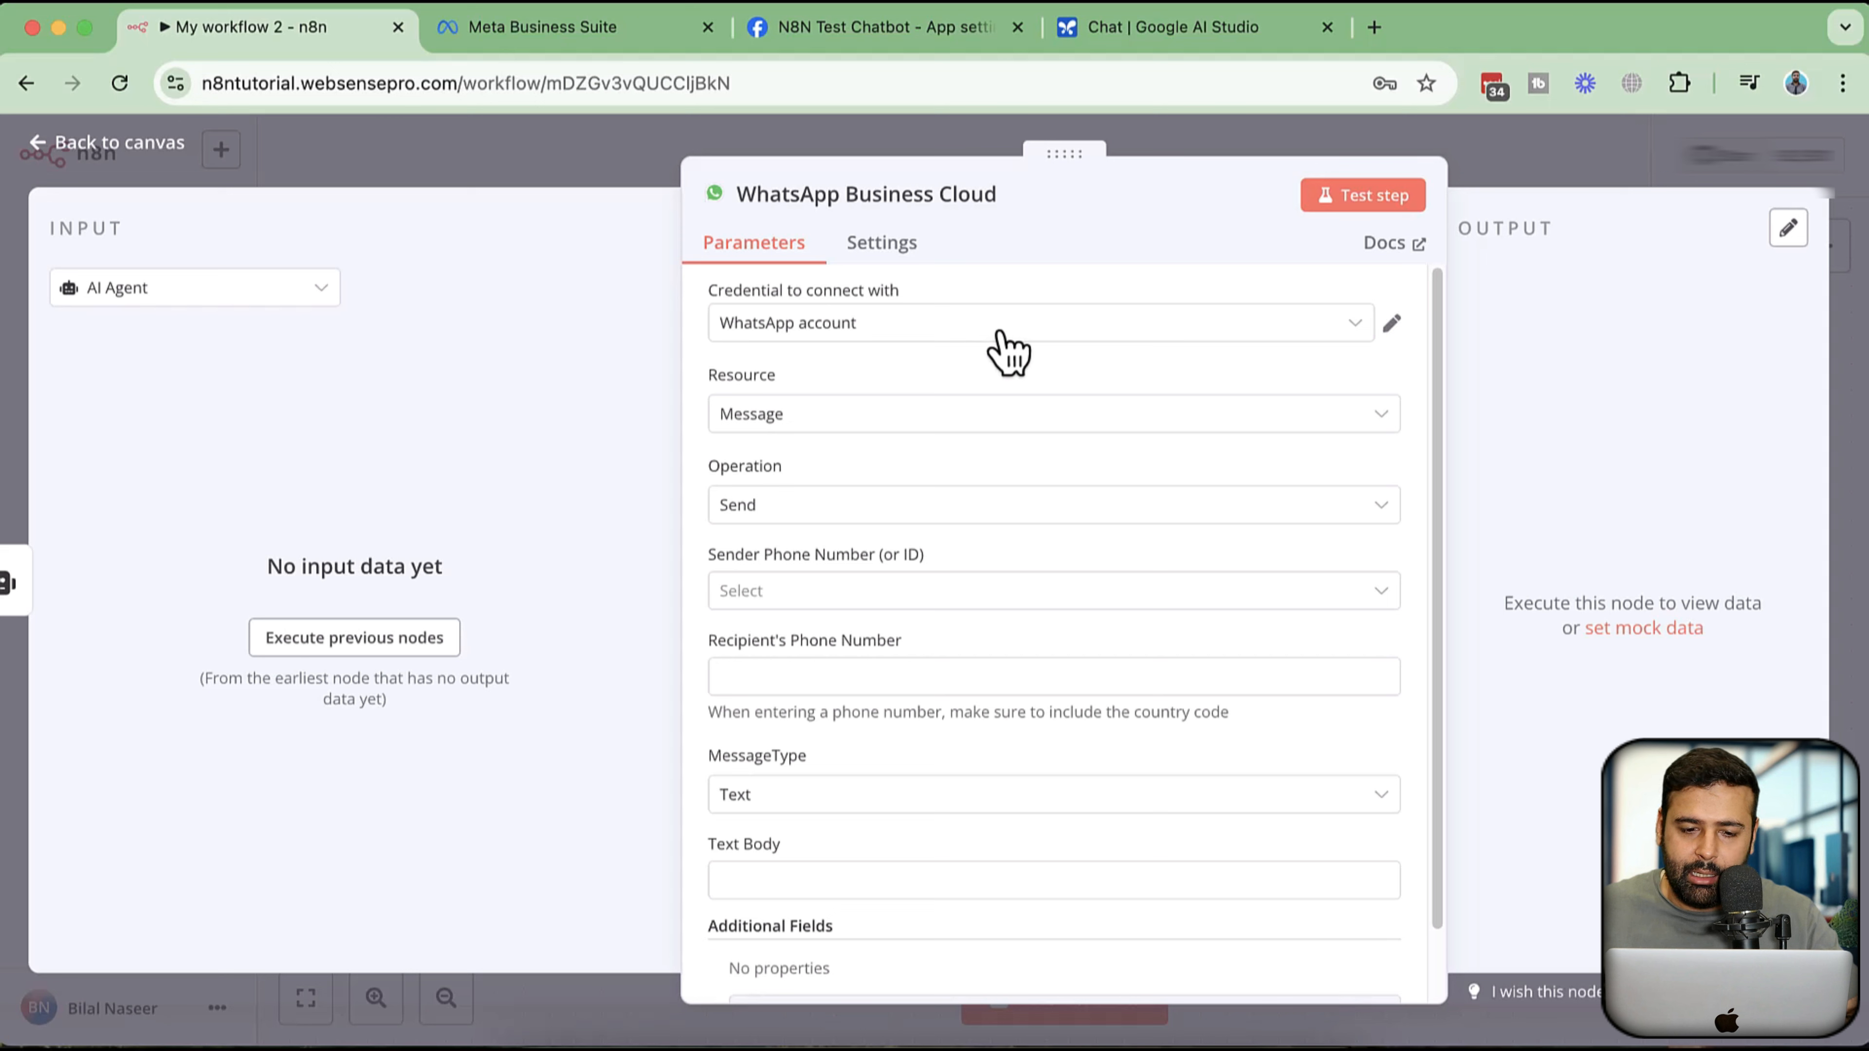
- Start a new WhatsApp API credential for the send node and check its required Access Token and Business Account ID fields
left_click(999, 332)
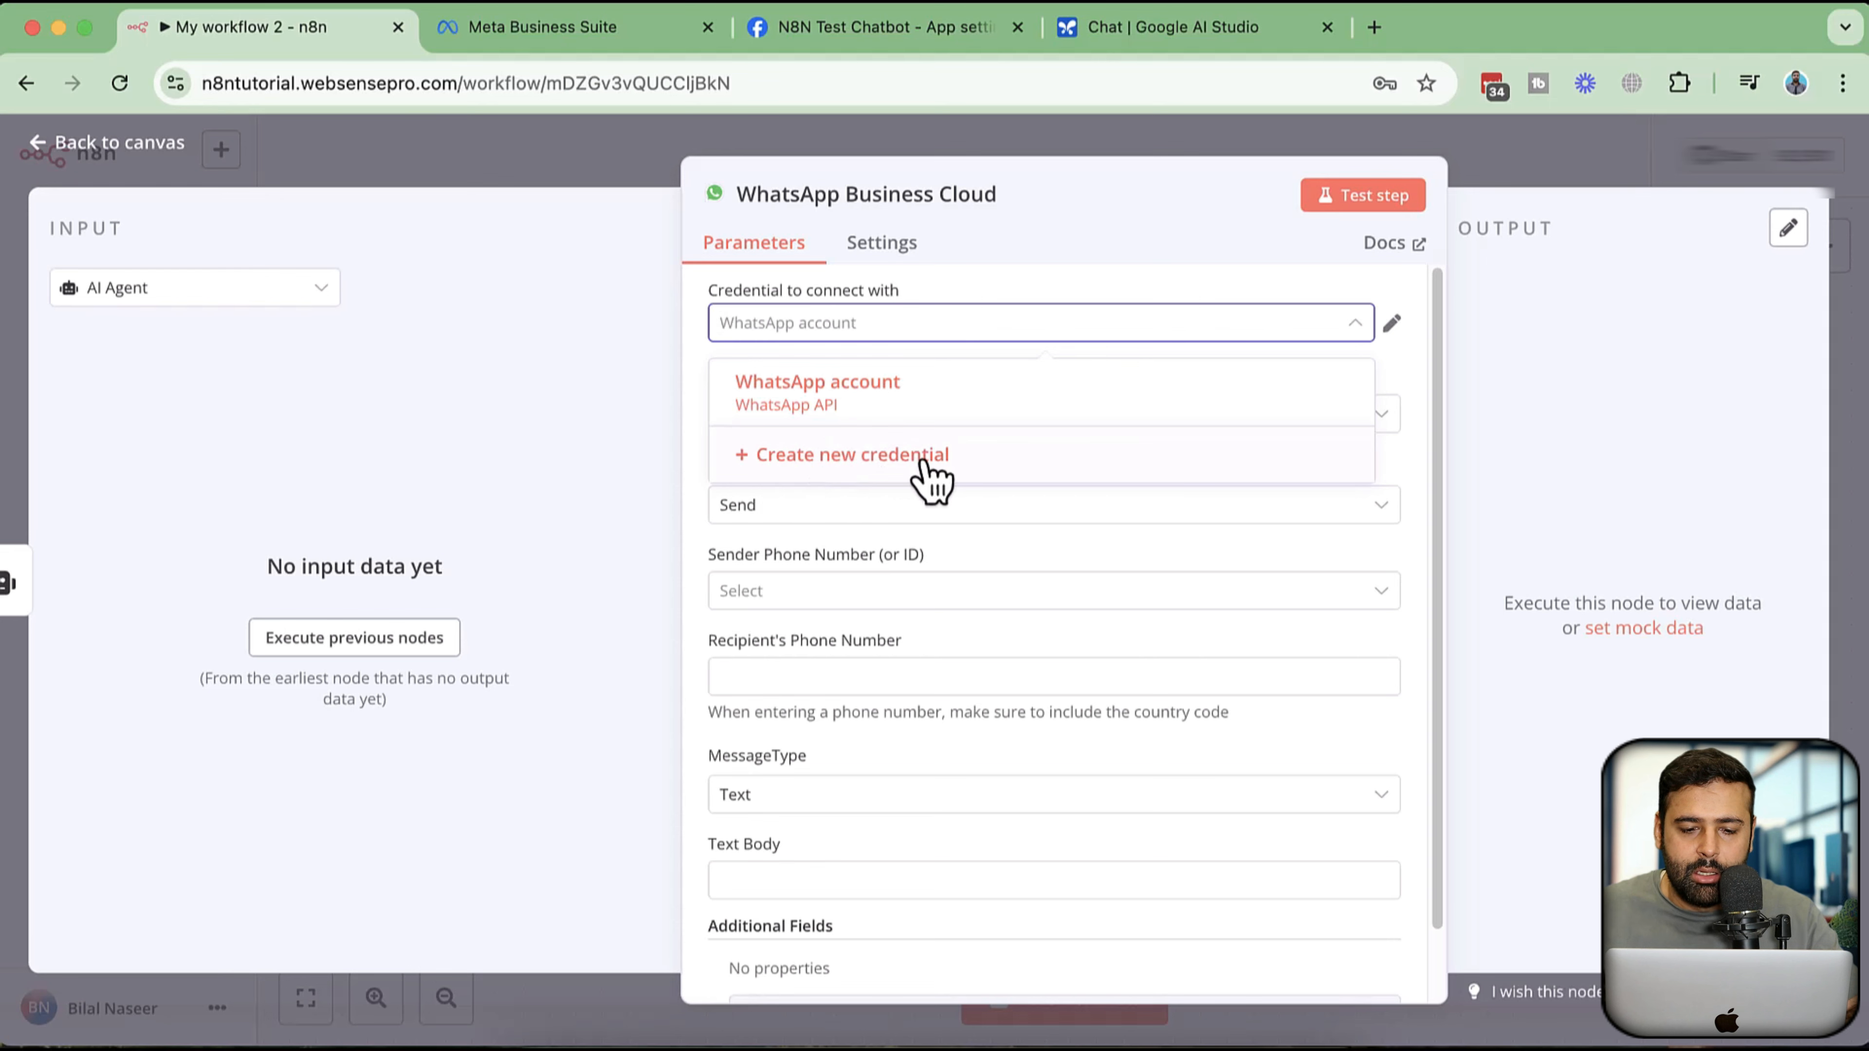
left_click(935, 464)
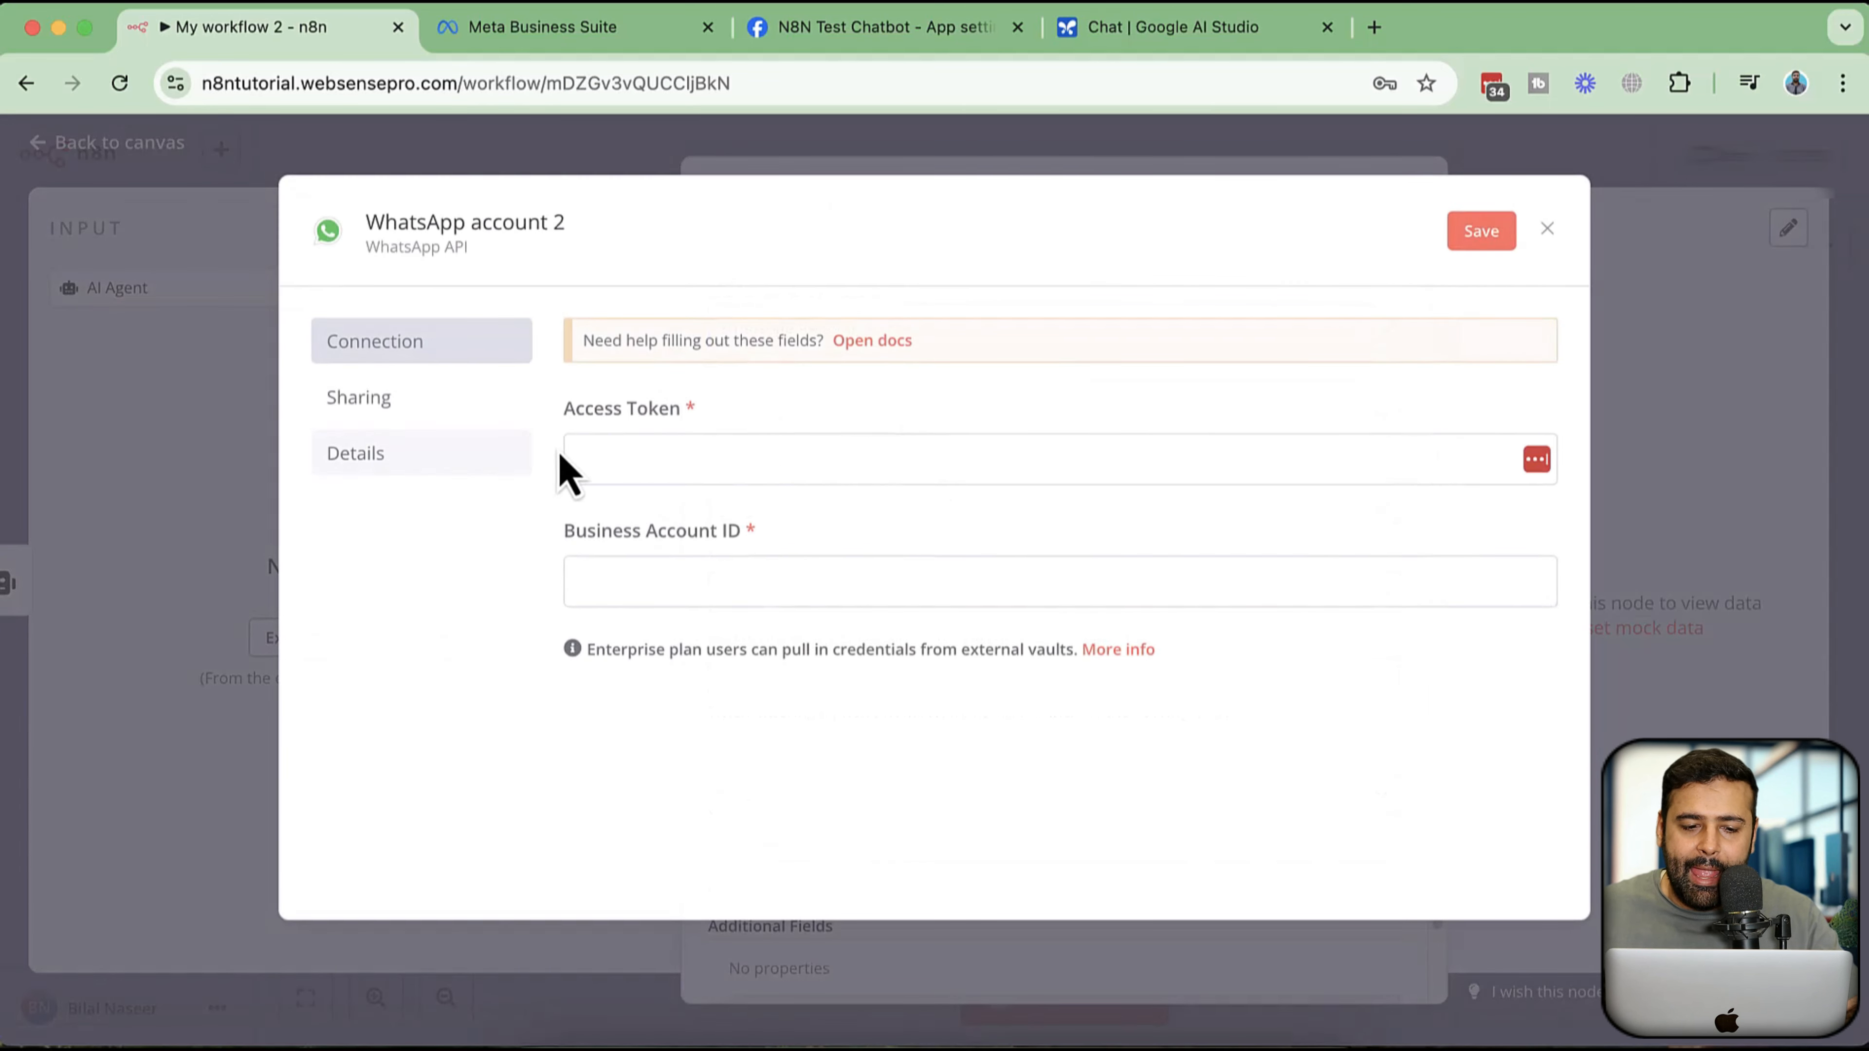
left_click_drag(569, 427, 702, 423)
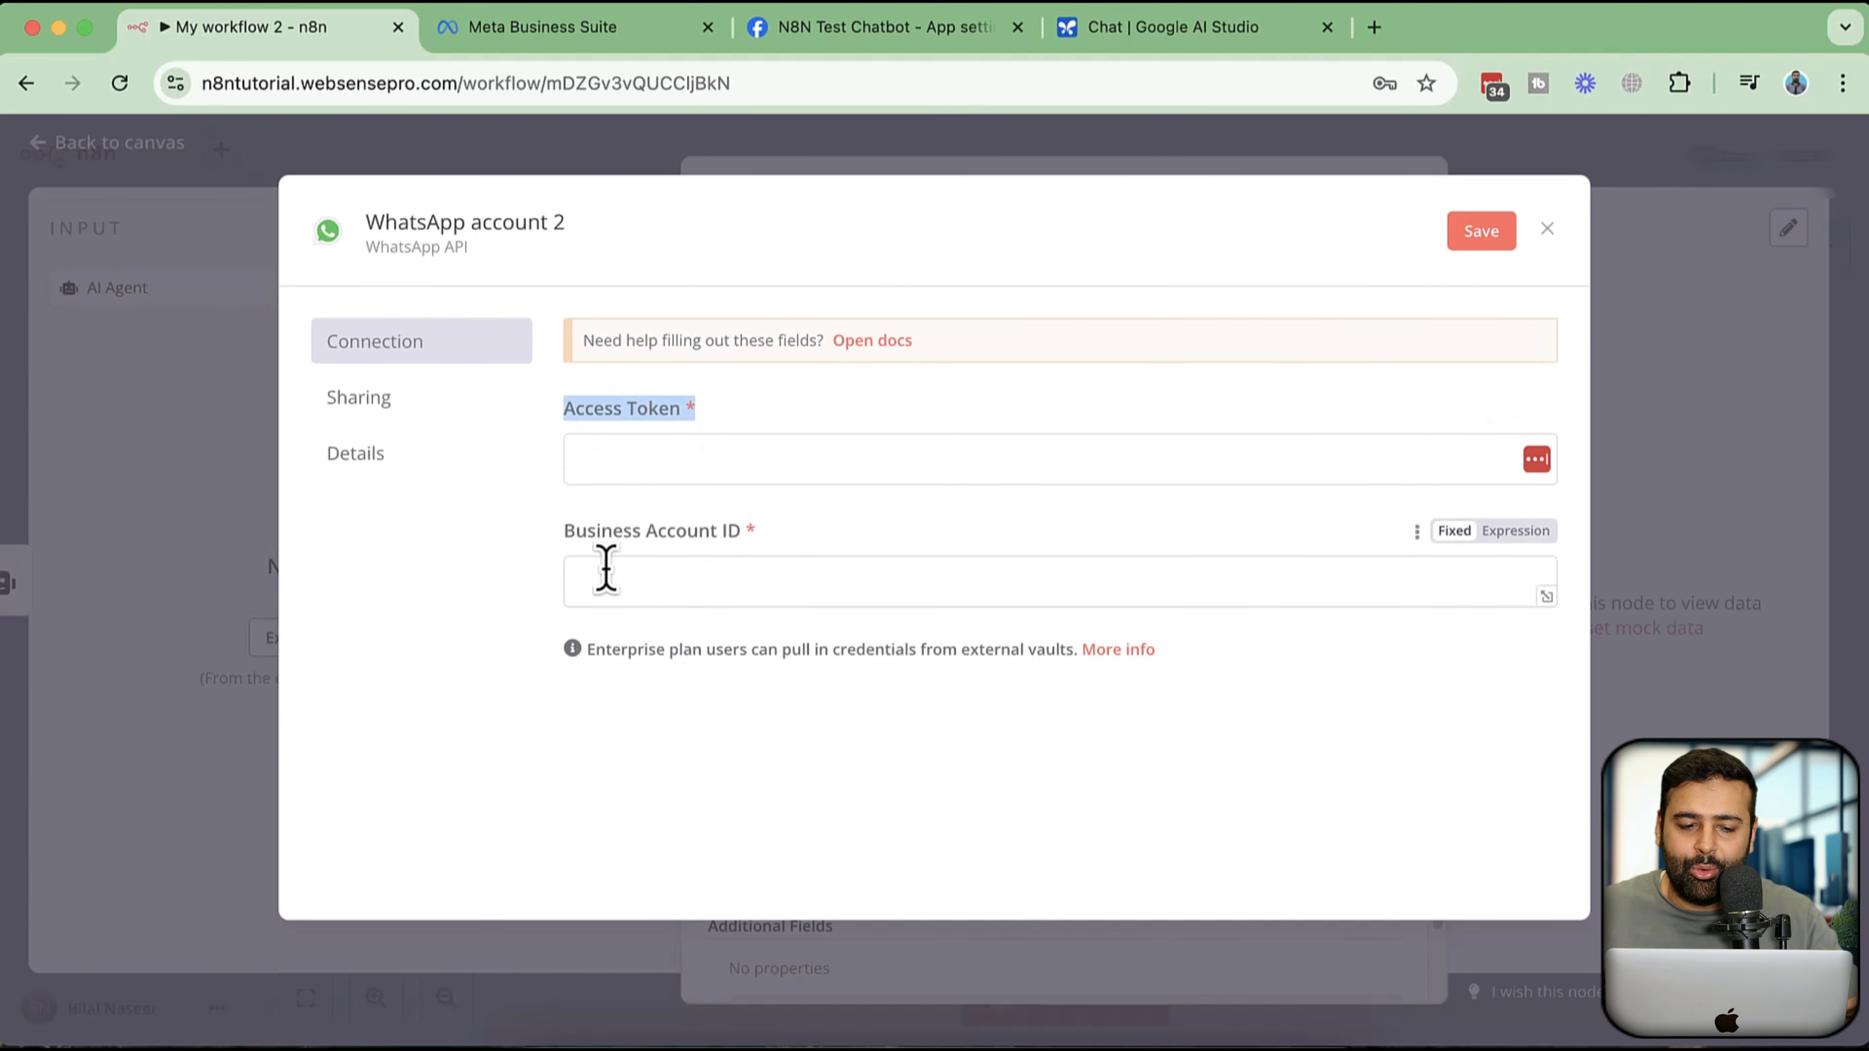
left_click_drag(576, 533, 749, 545)
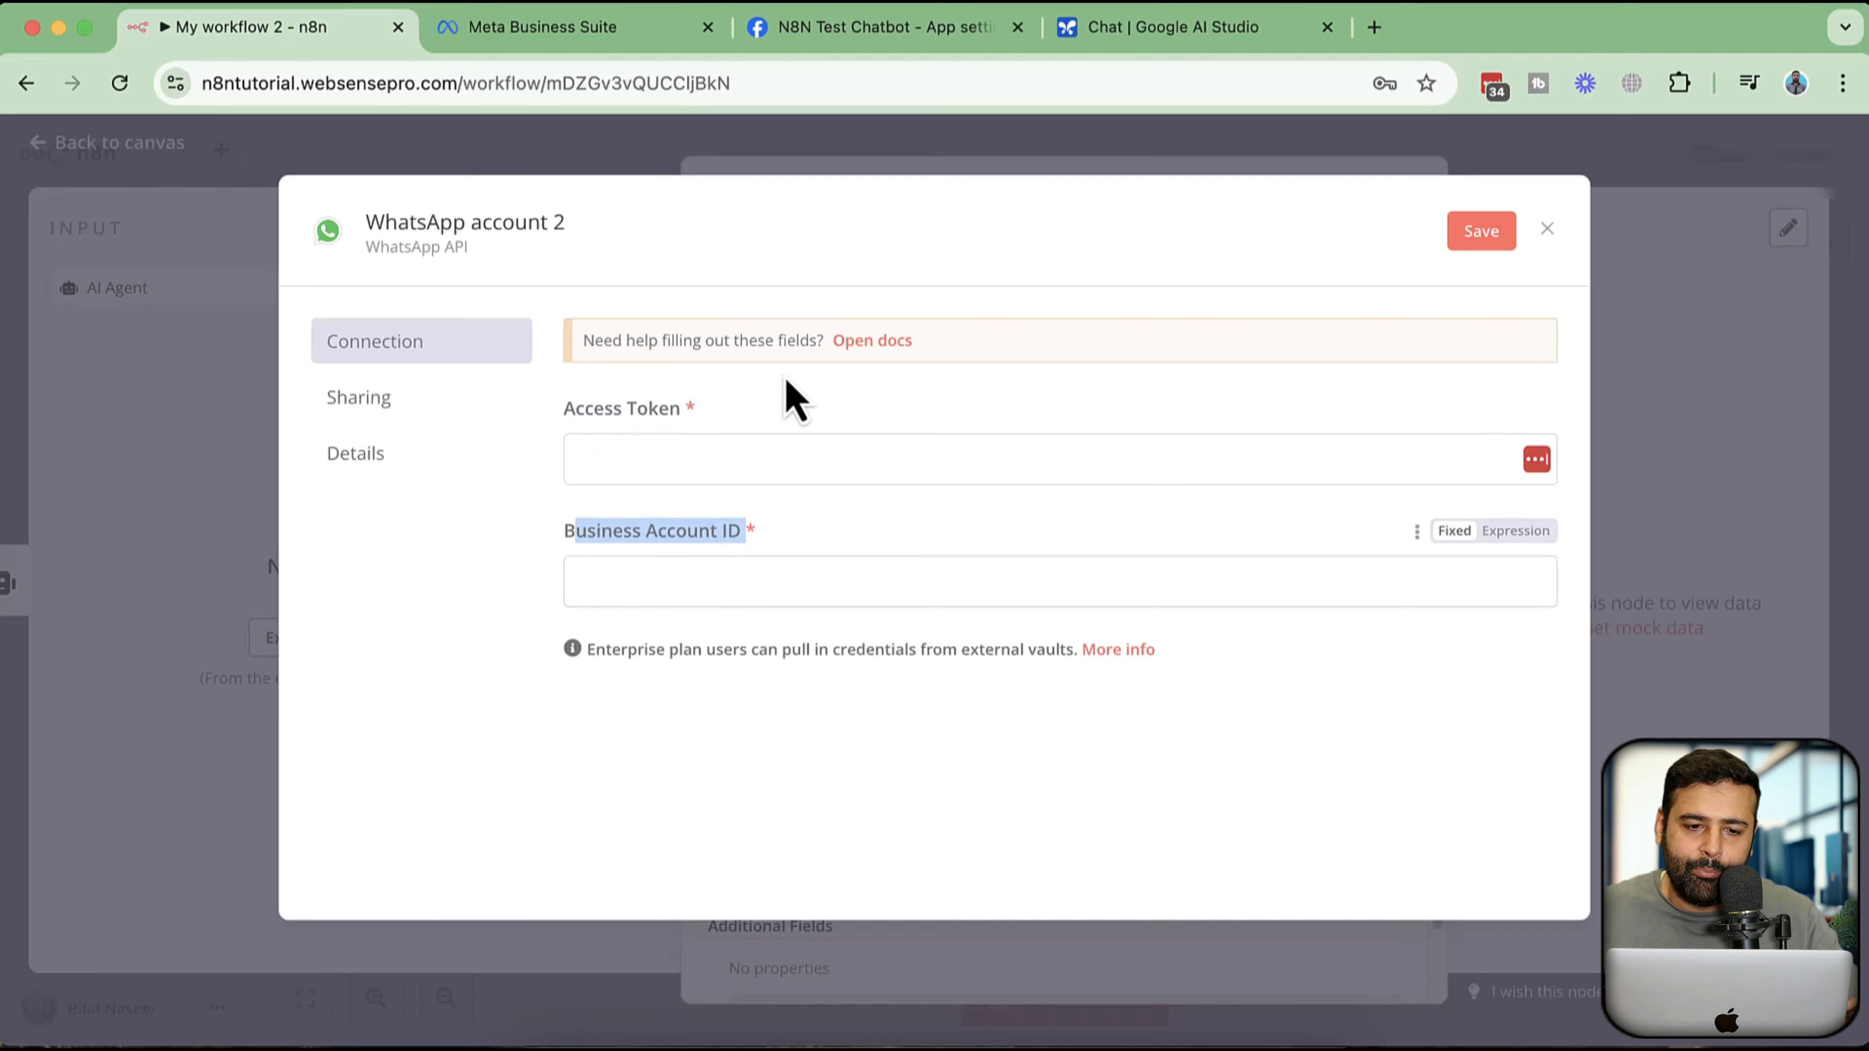
- Switch to the N8N Test Chatbot app in the Meta App Dashboard and open its WhatsApp API Setup page
left_click(580, 47)
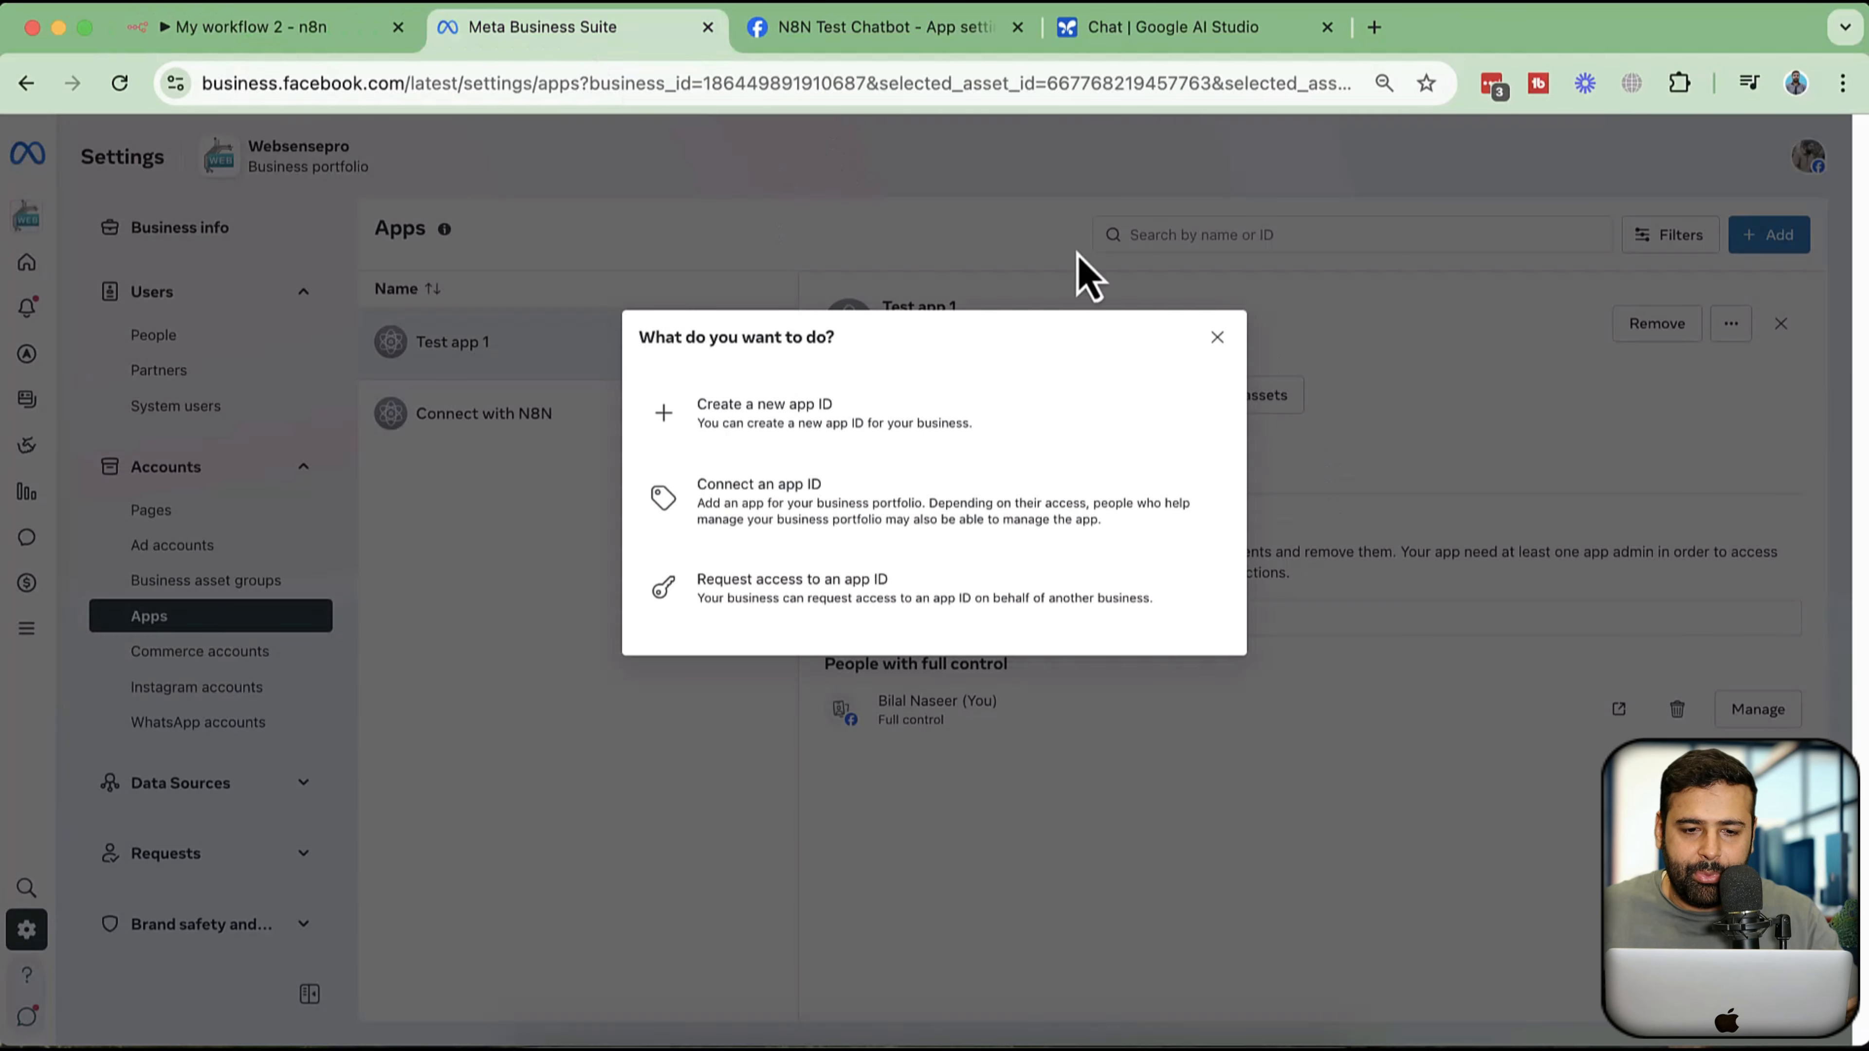
left_click(883, 30)
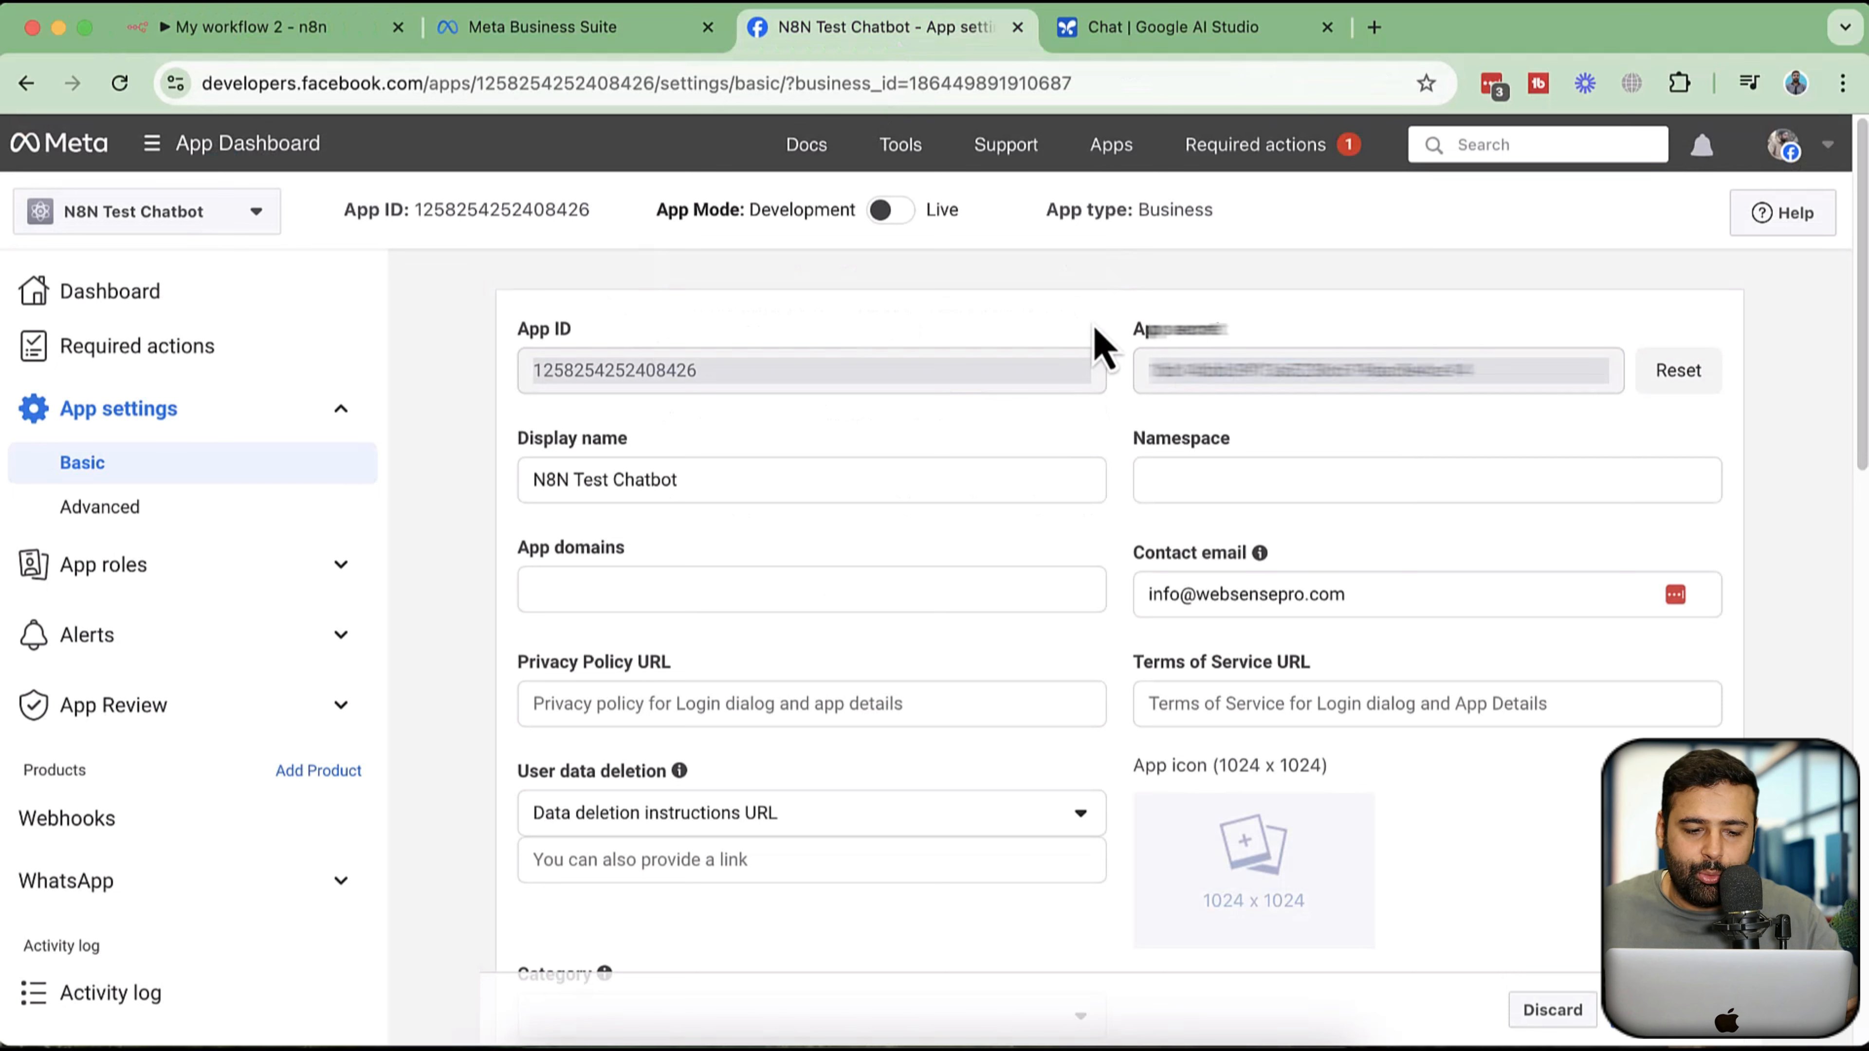
scroll(285, 603, "down", 5)
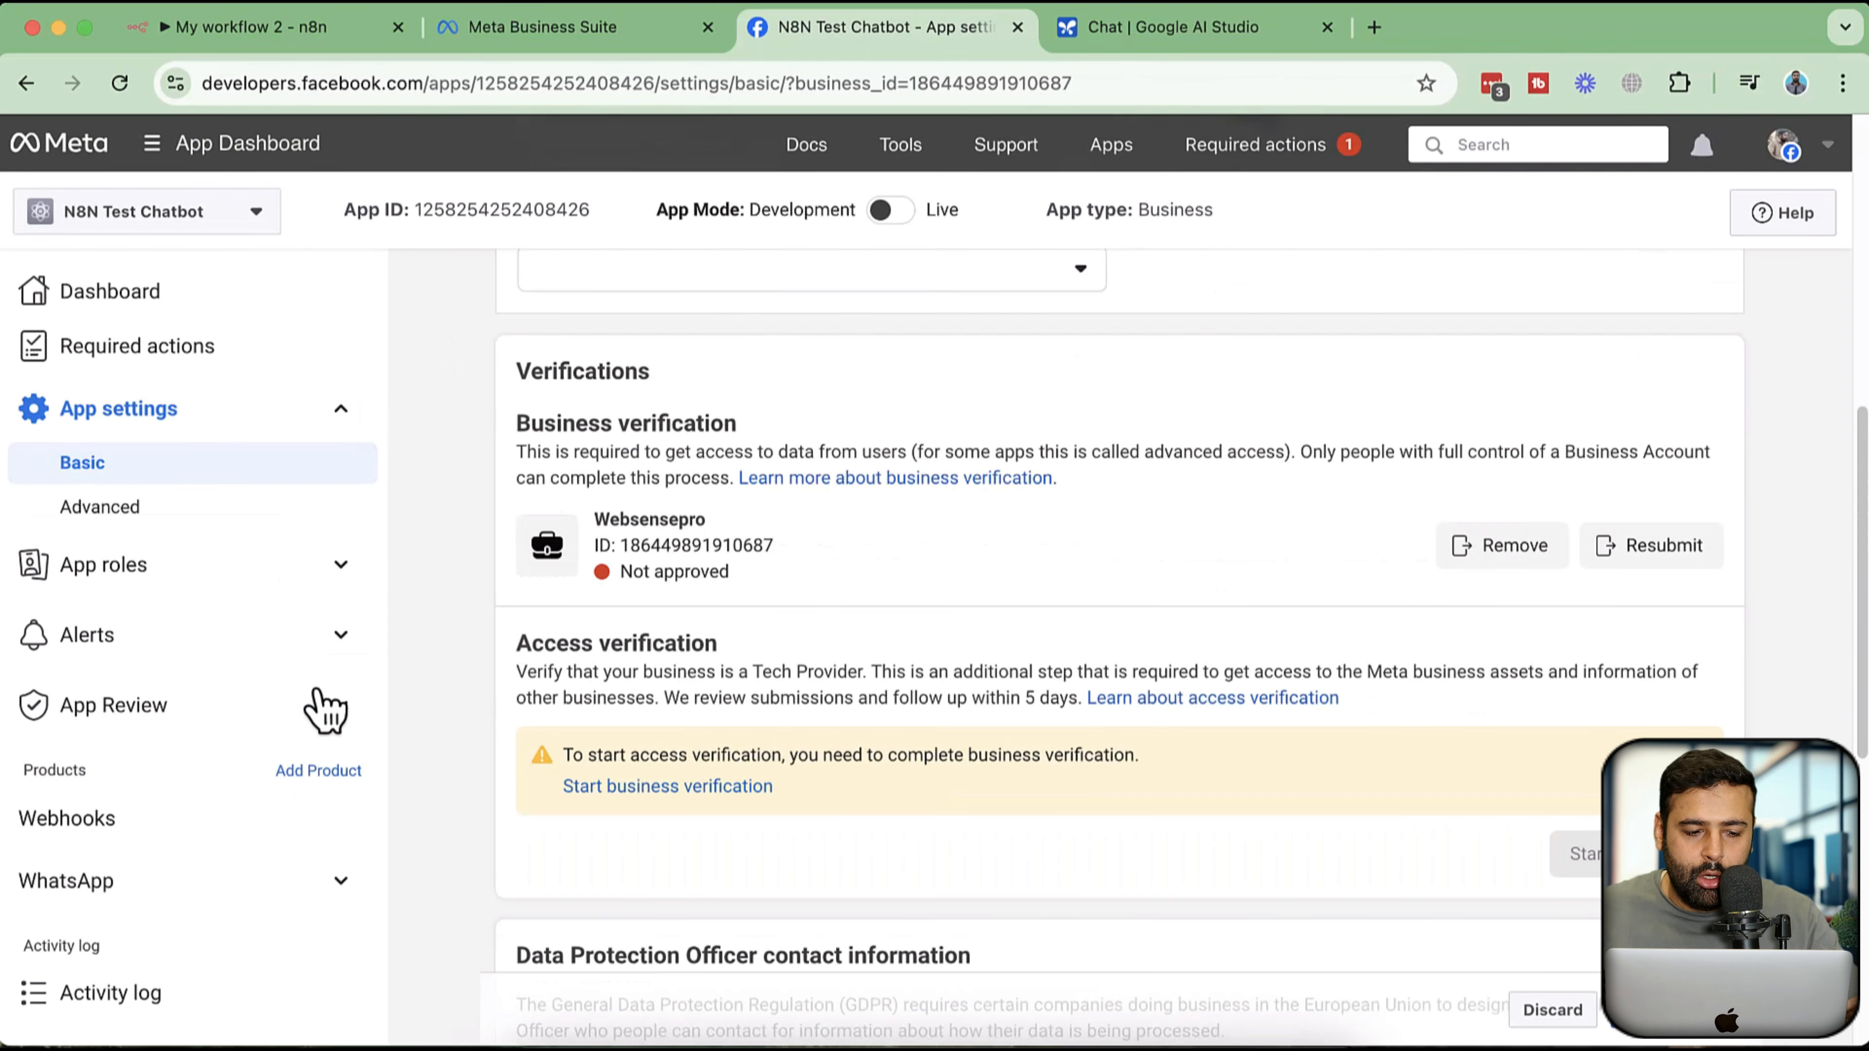
scroll(354, 598, "down", 3)
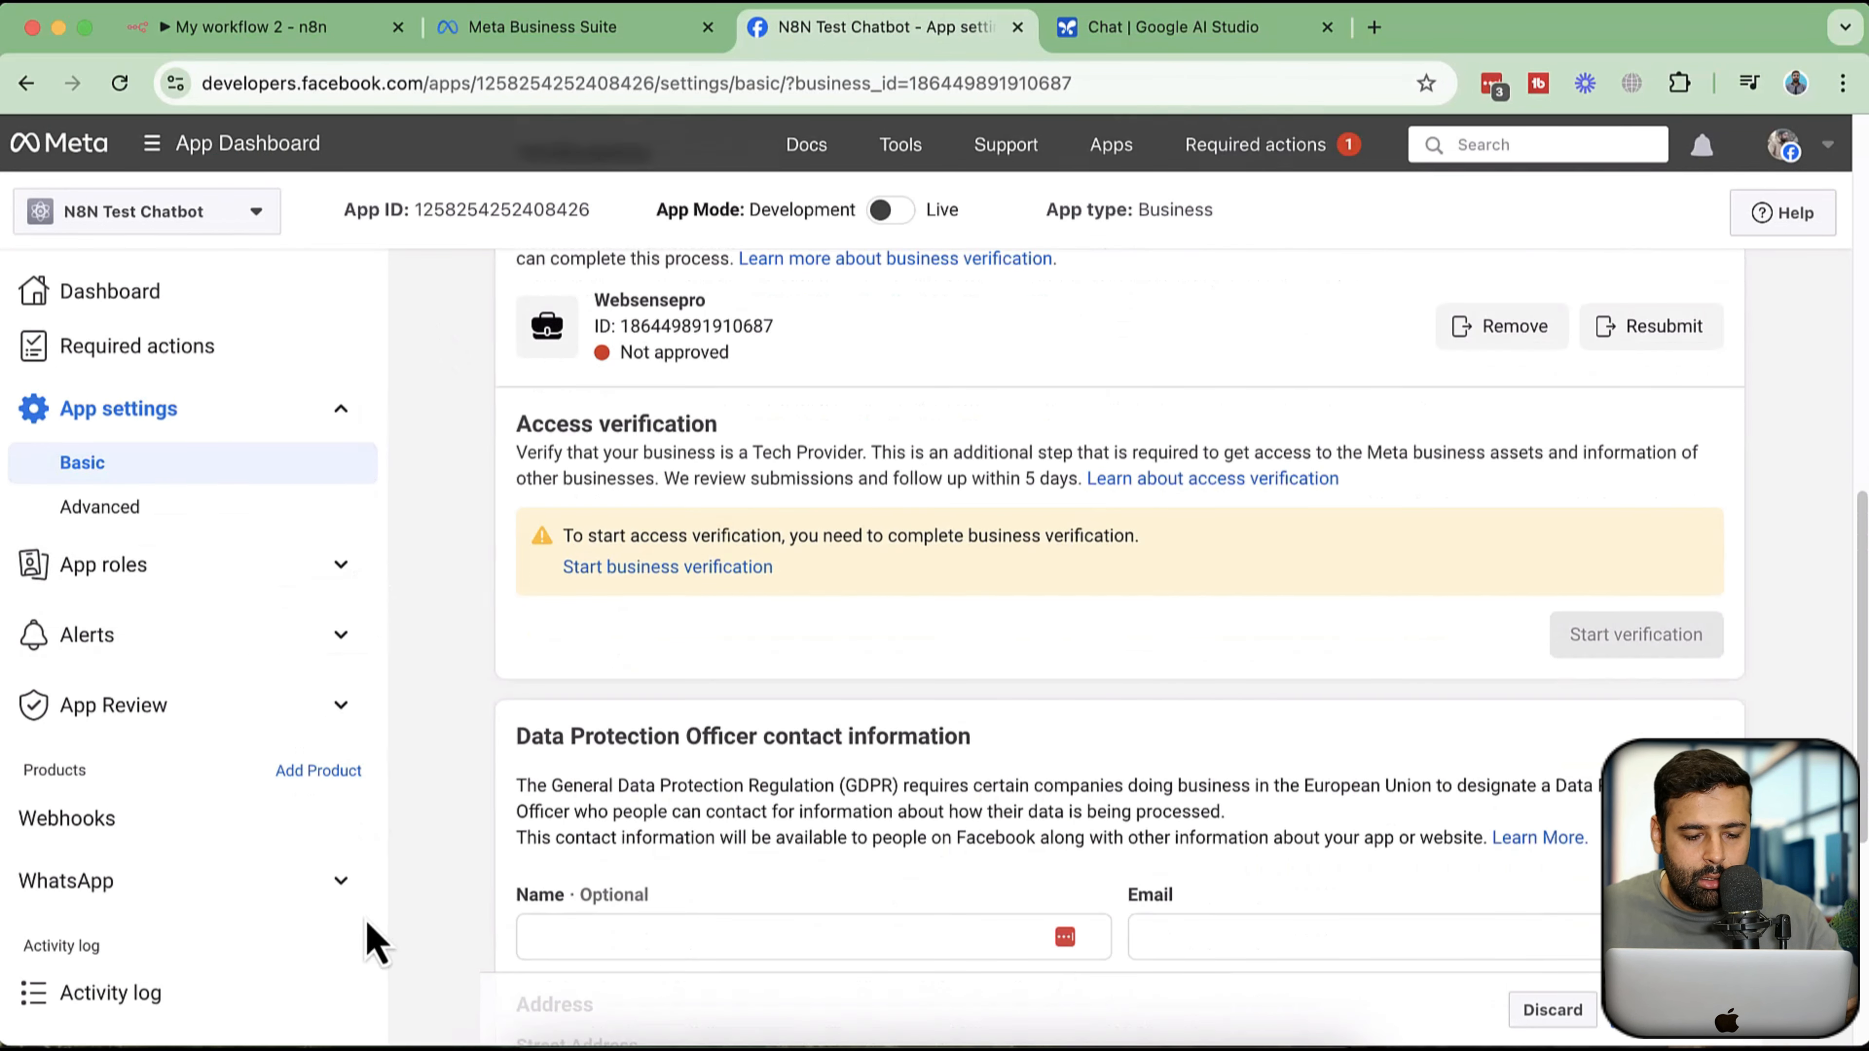
left_click(356, 886)
scroll(295, 706, "down", 2)
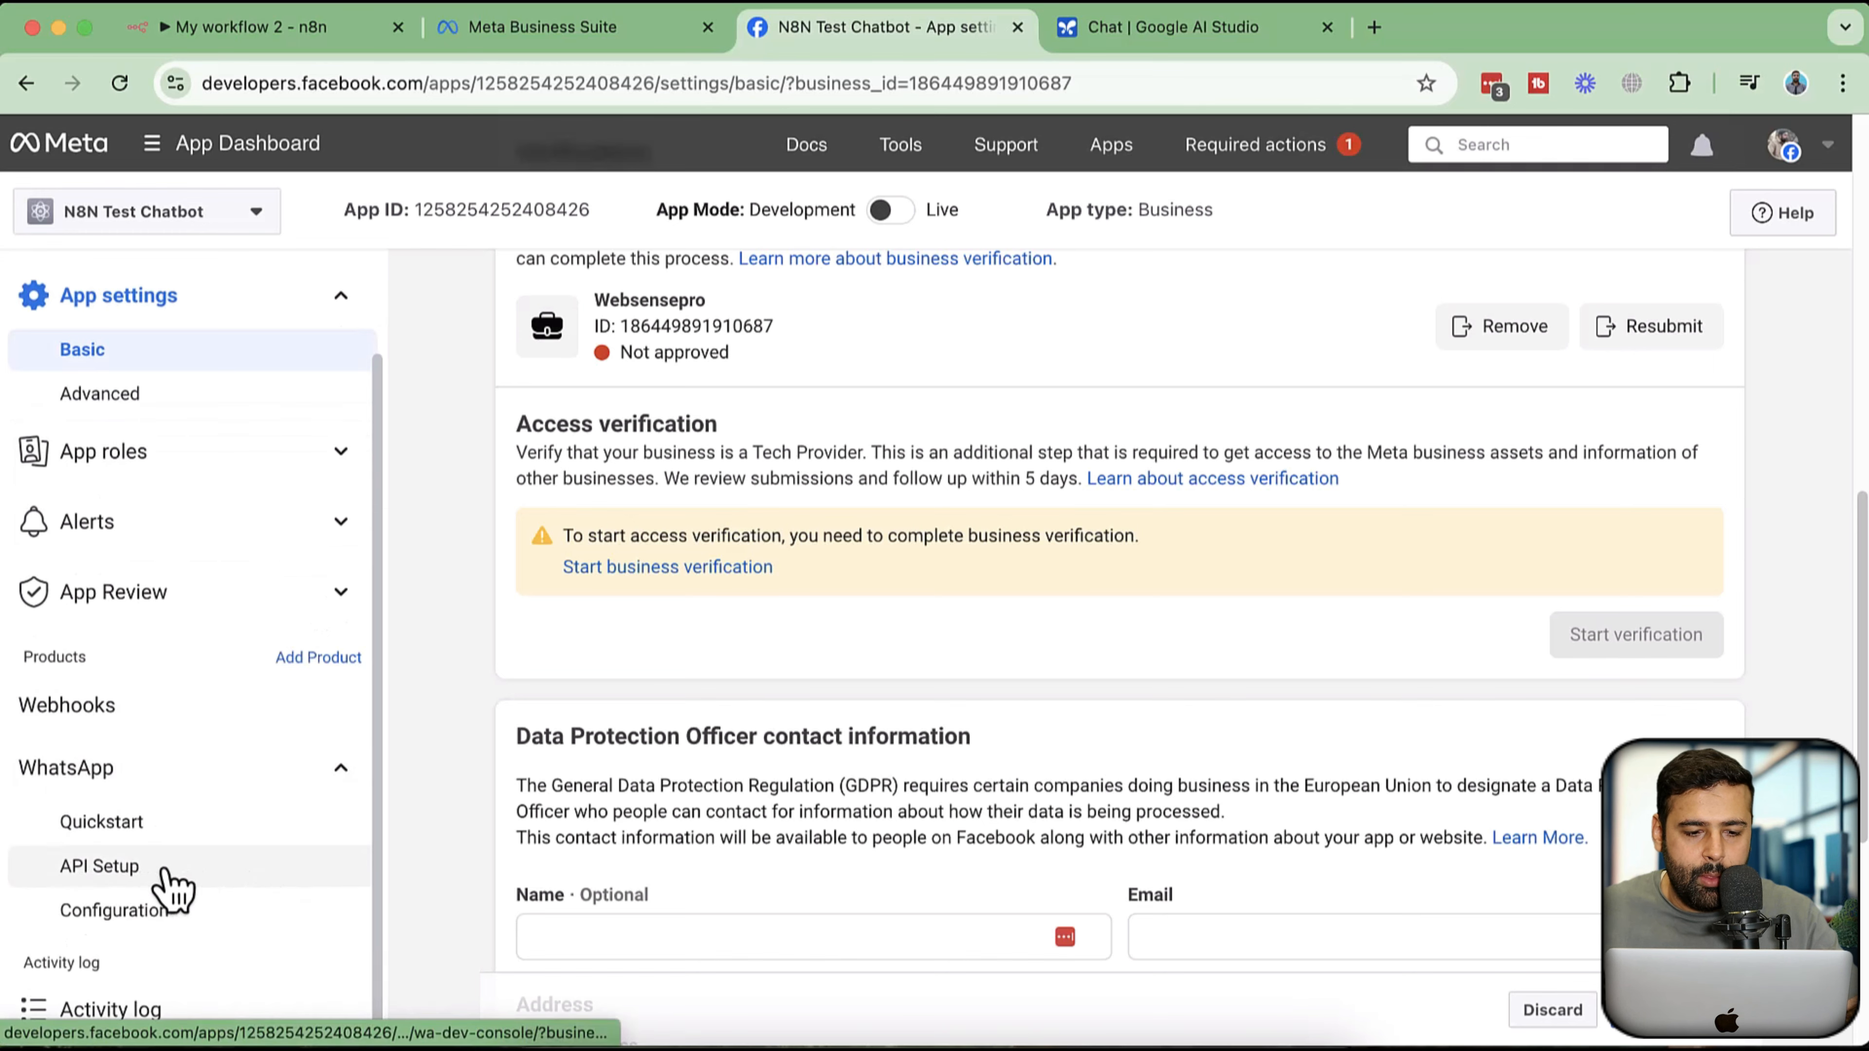
left_click(120, 869)
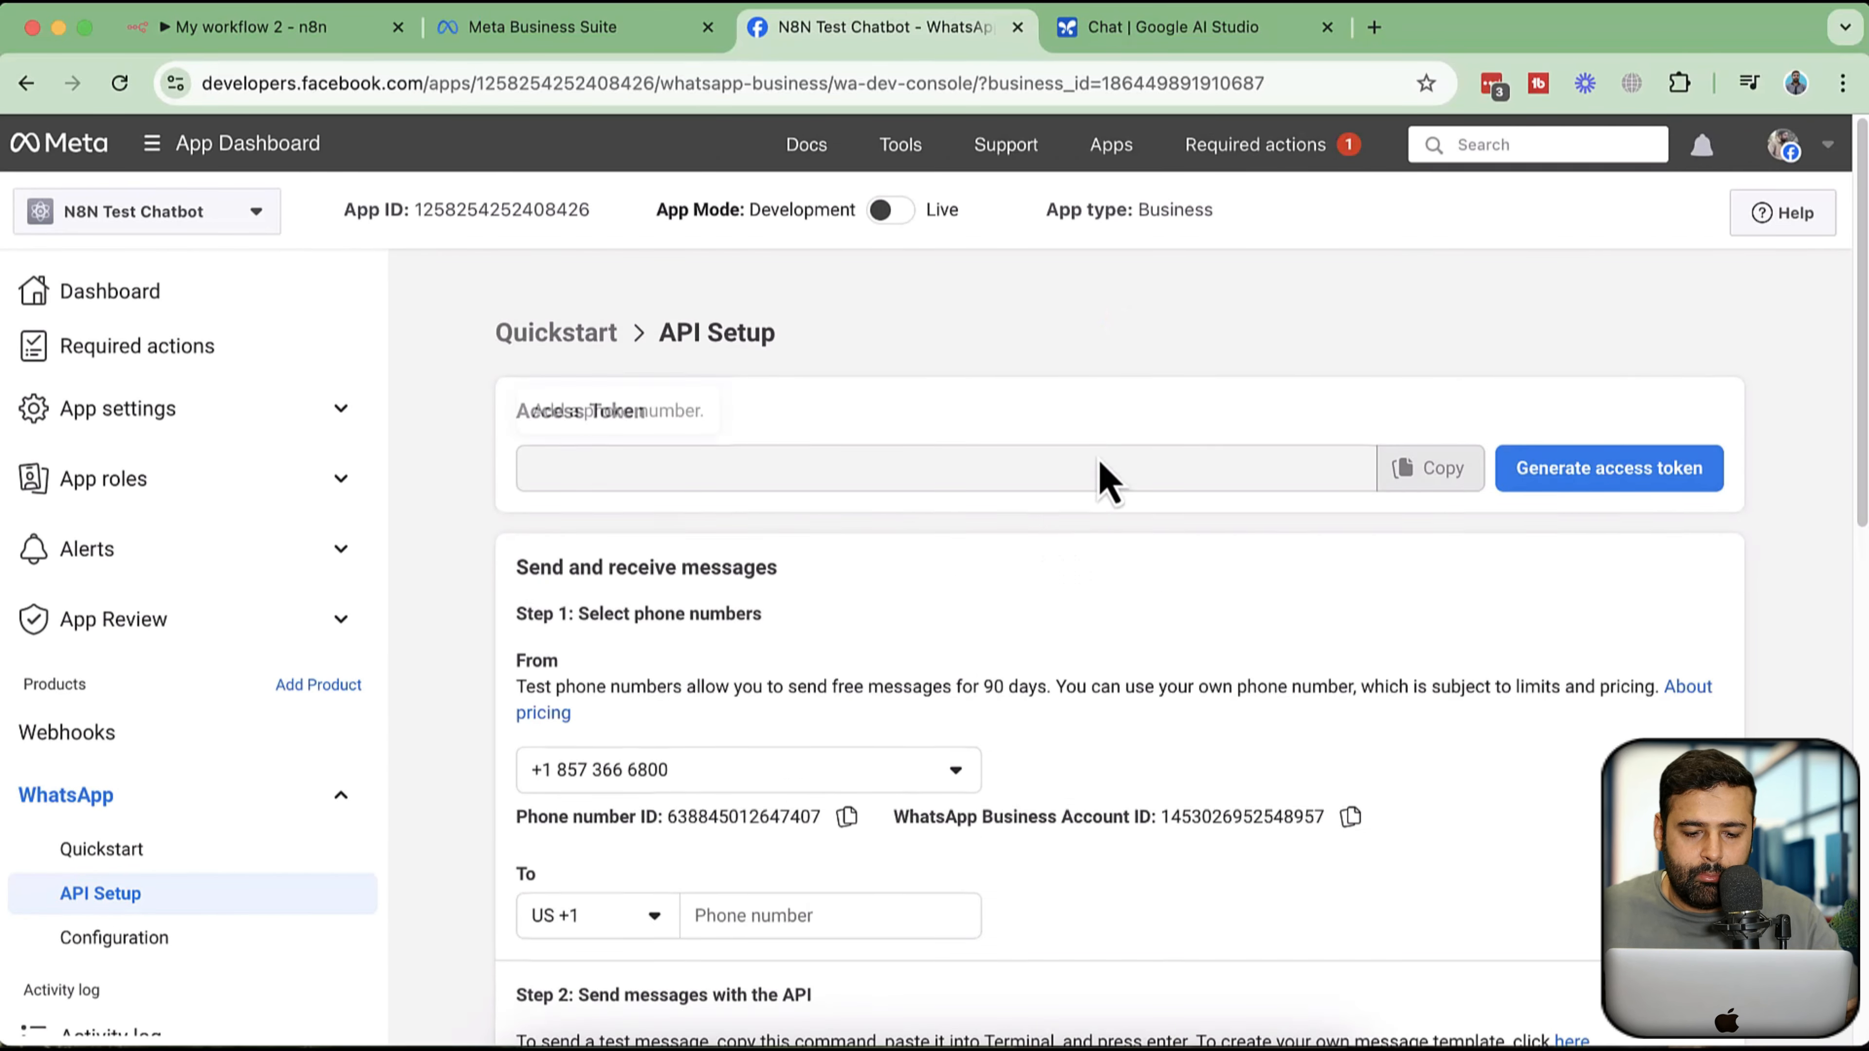
- Choose Test Number as the From phone number for sending and receiving messages
scroll(1100, 468, "down", 4)
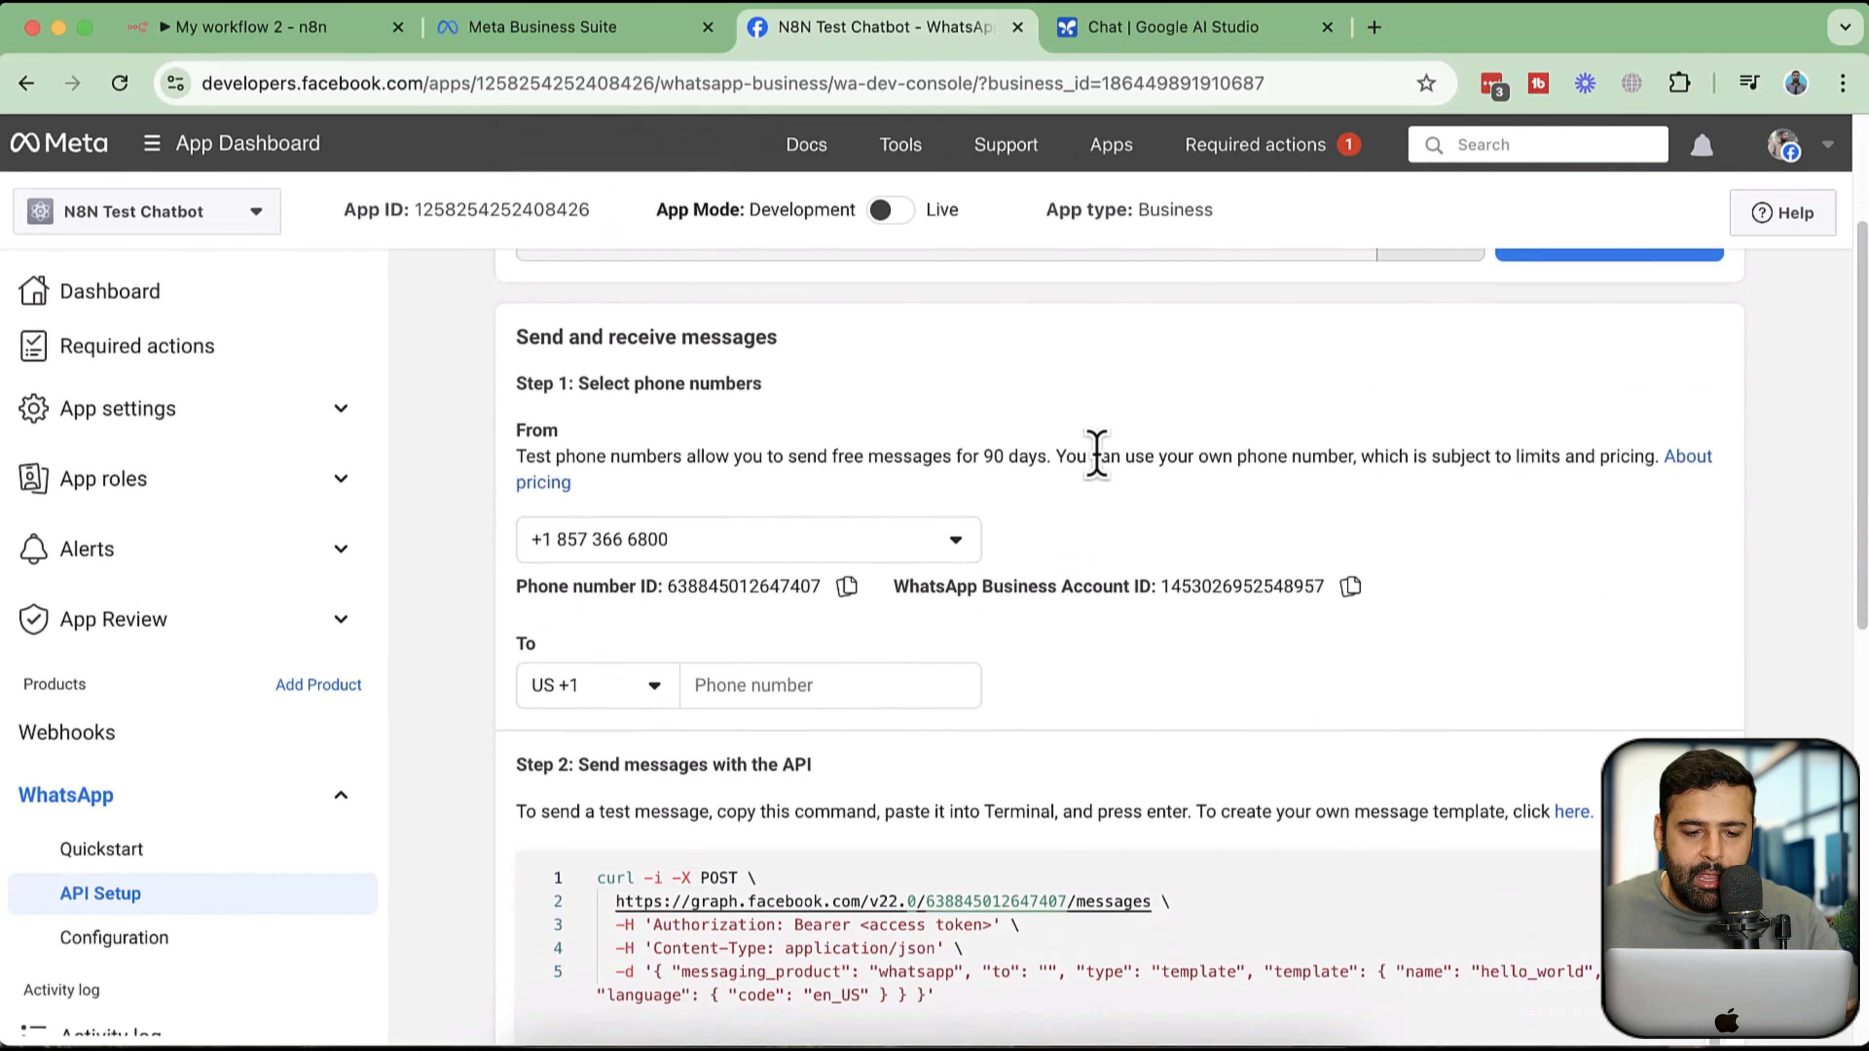
left_click(809, 553)
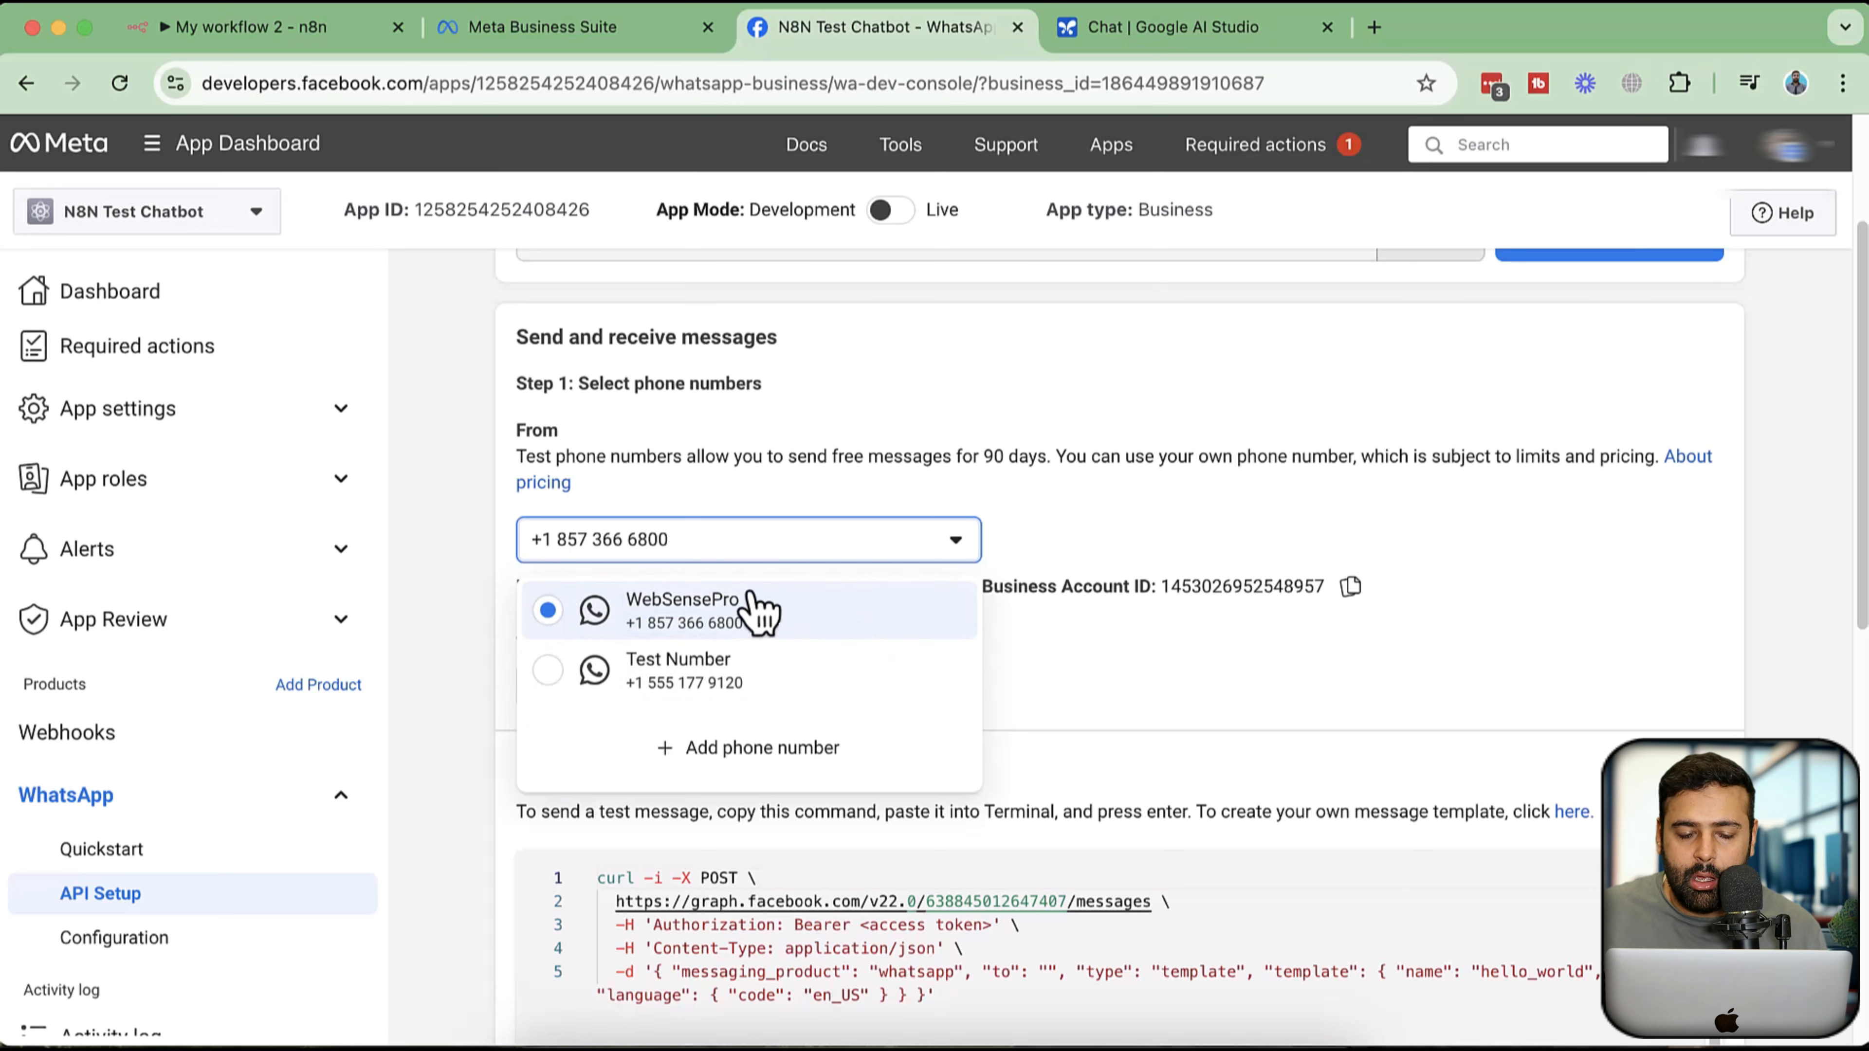
left_click(814, 692)
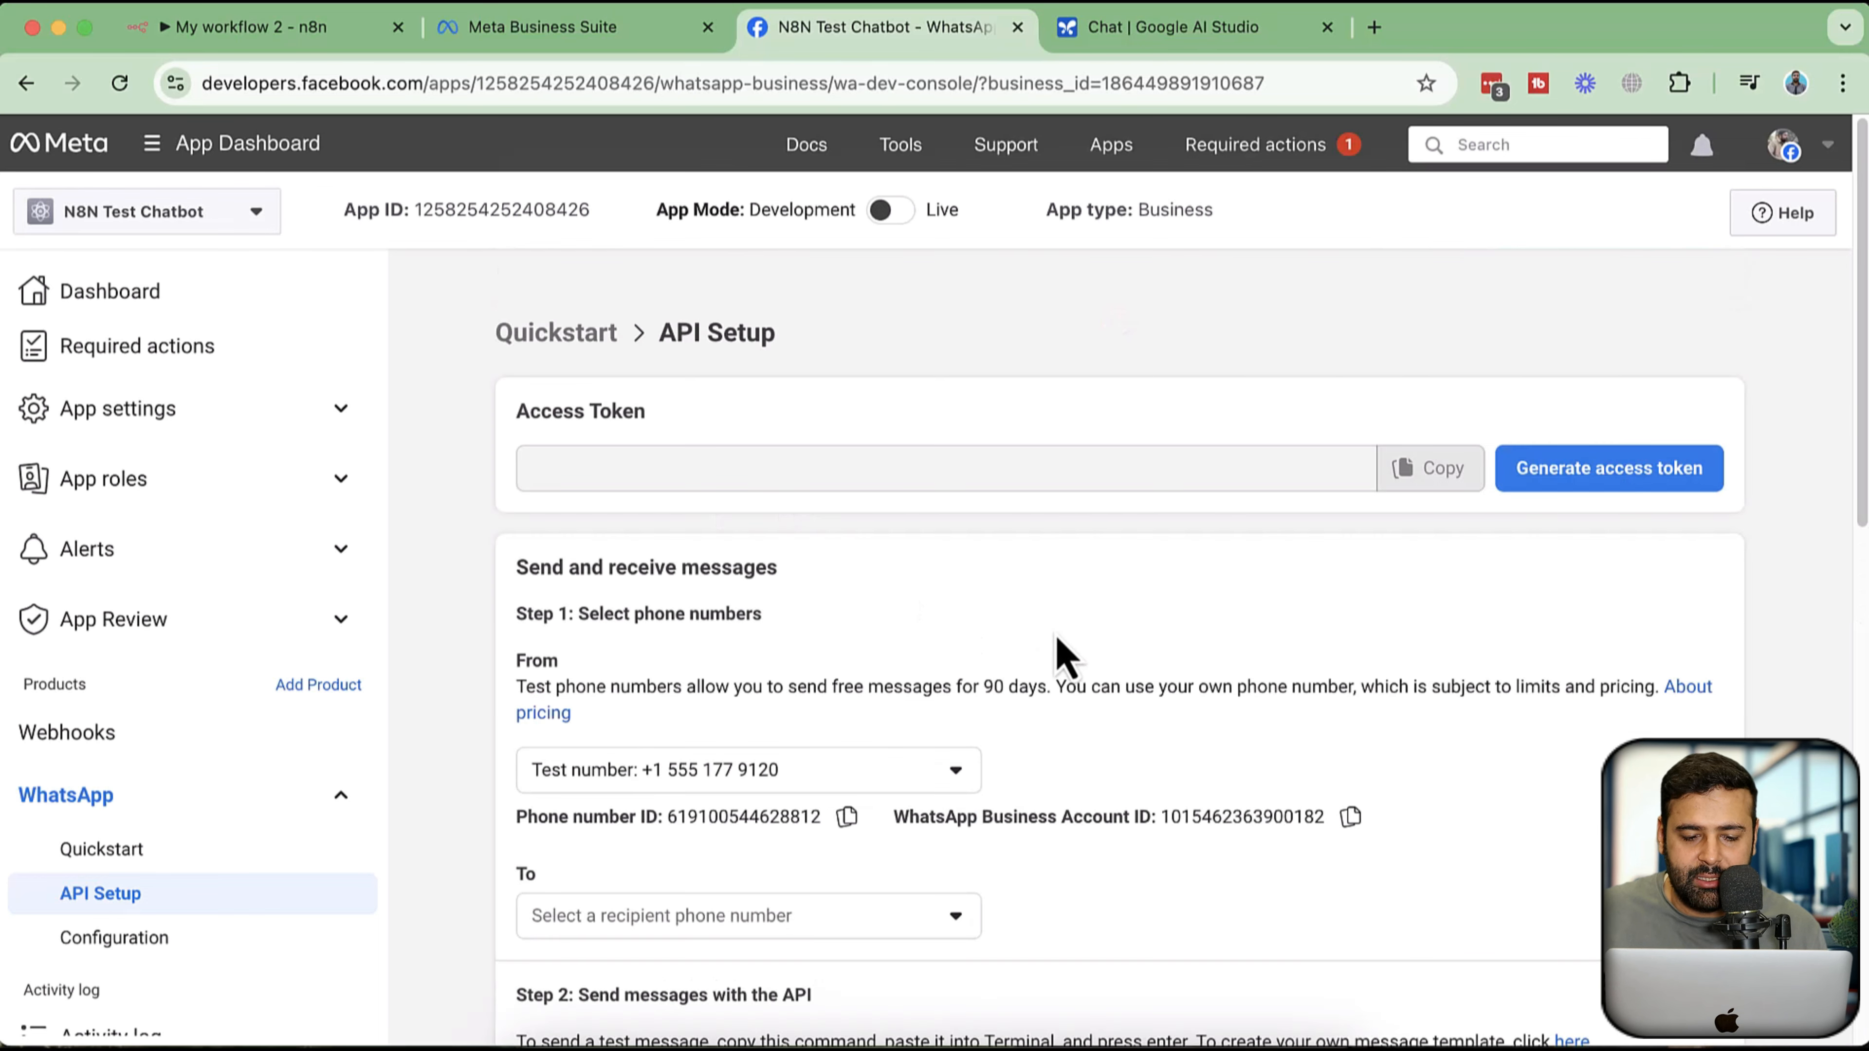
scroll(1027, 416, "down", 5)
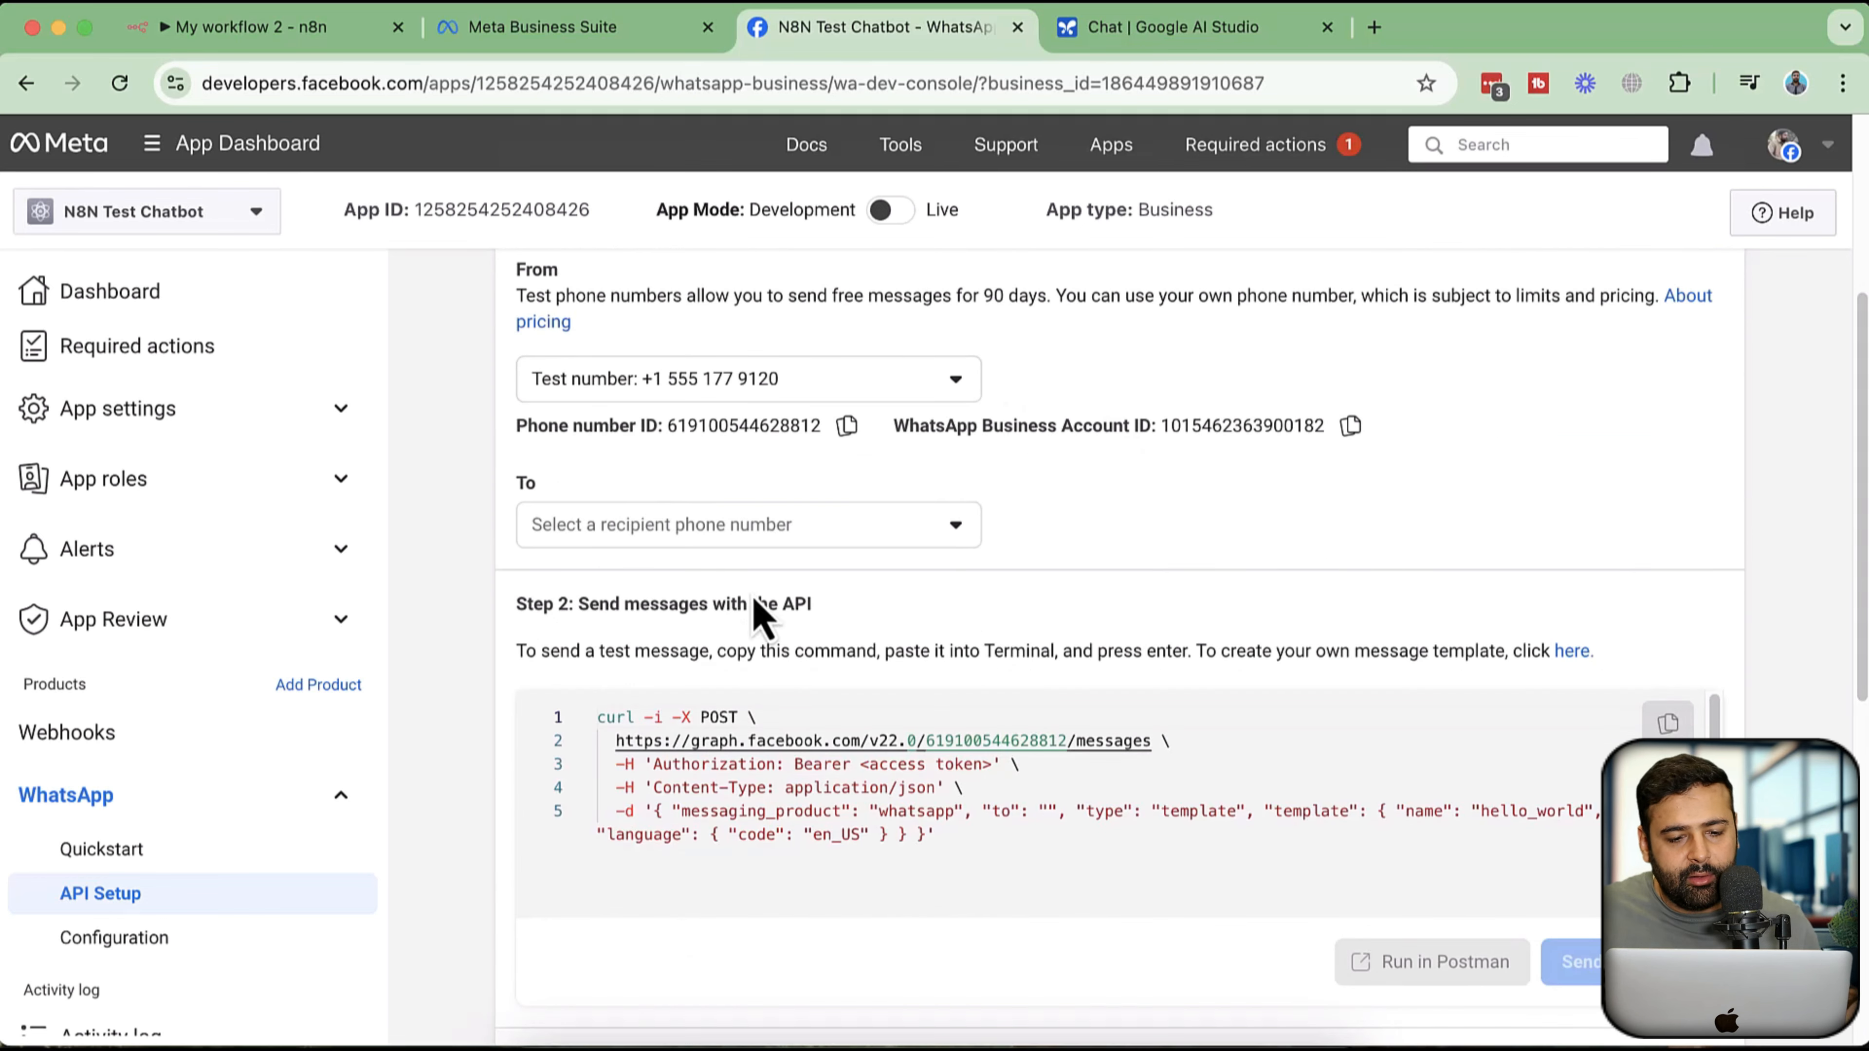
- Choose the listed recipient phone number in the To field for sending test messages
left_click(774, 534)
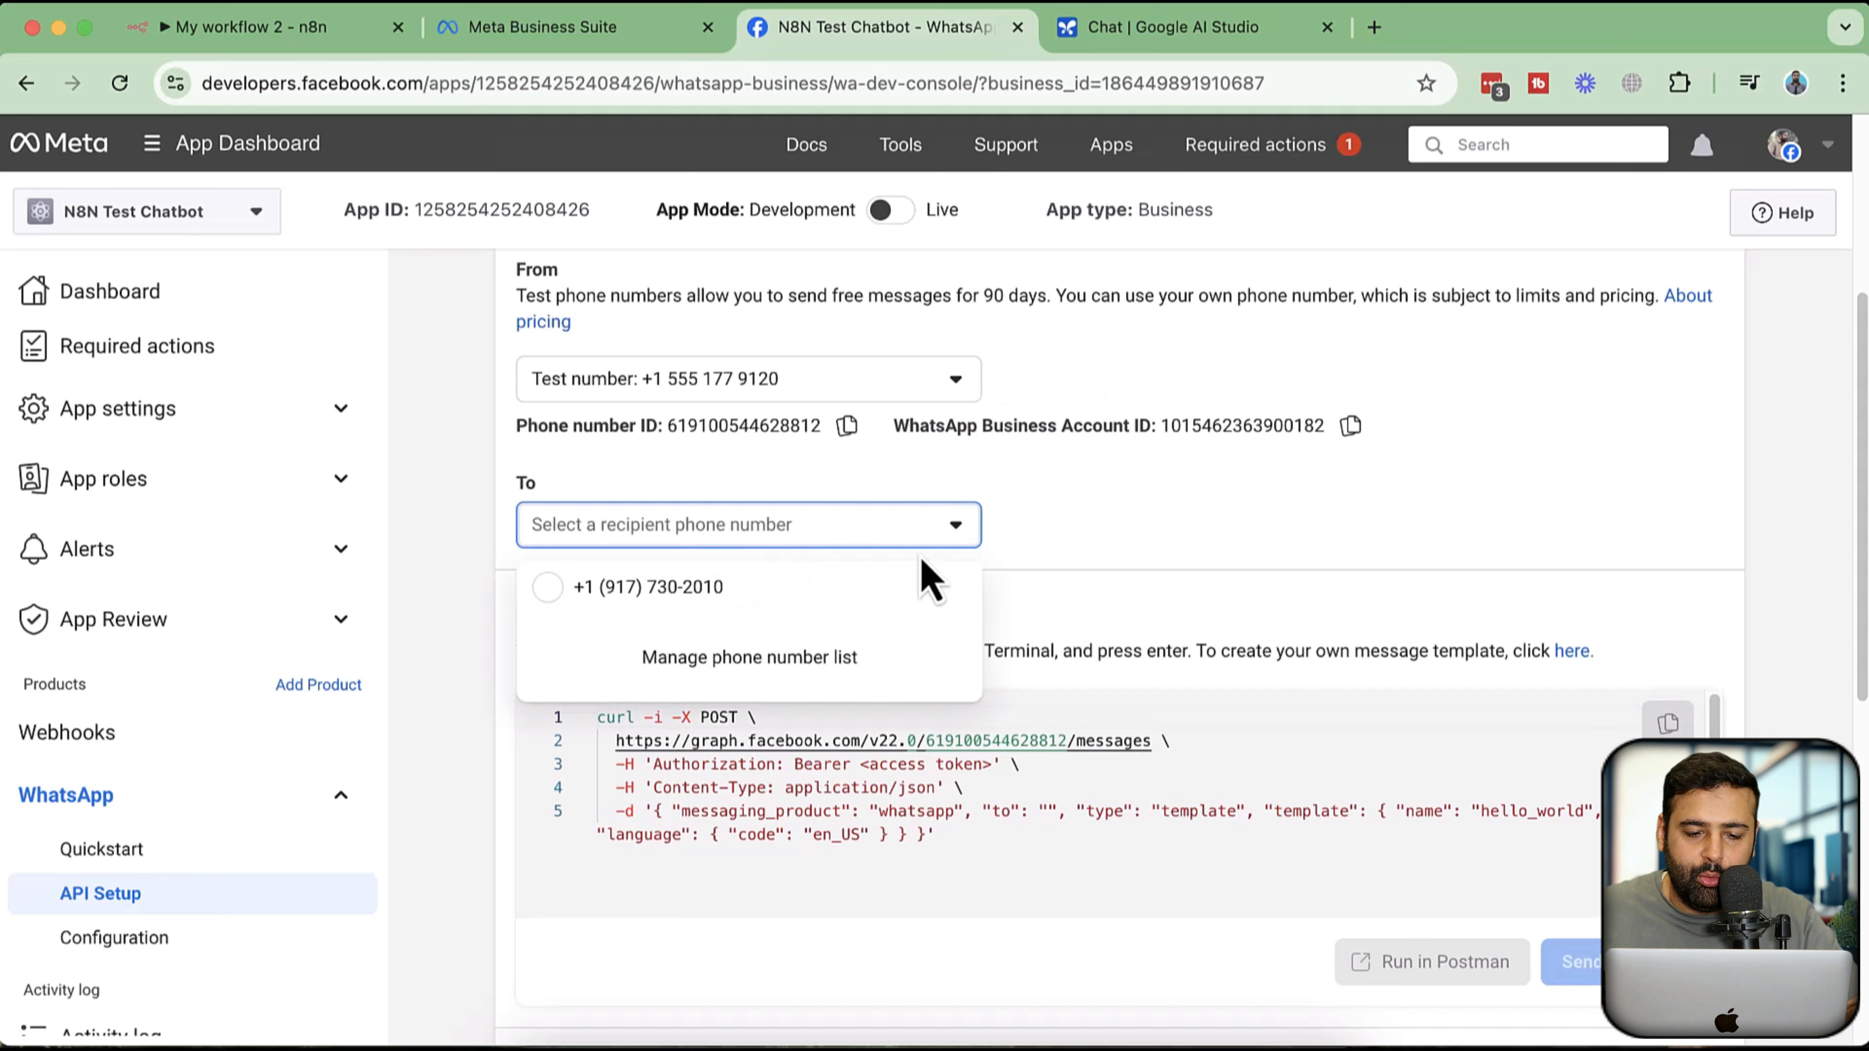
left_click(835, 612)
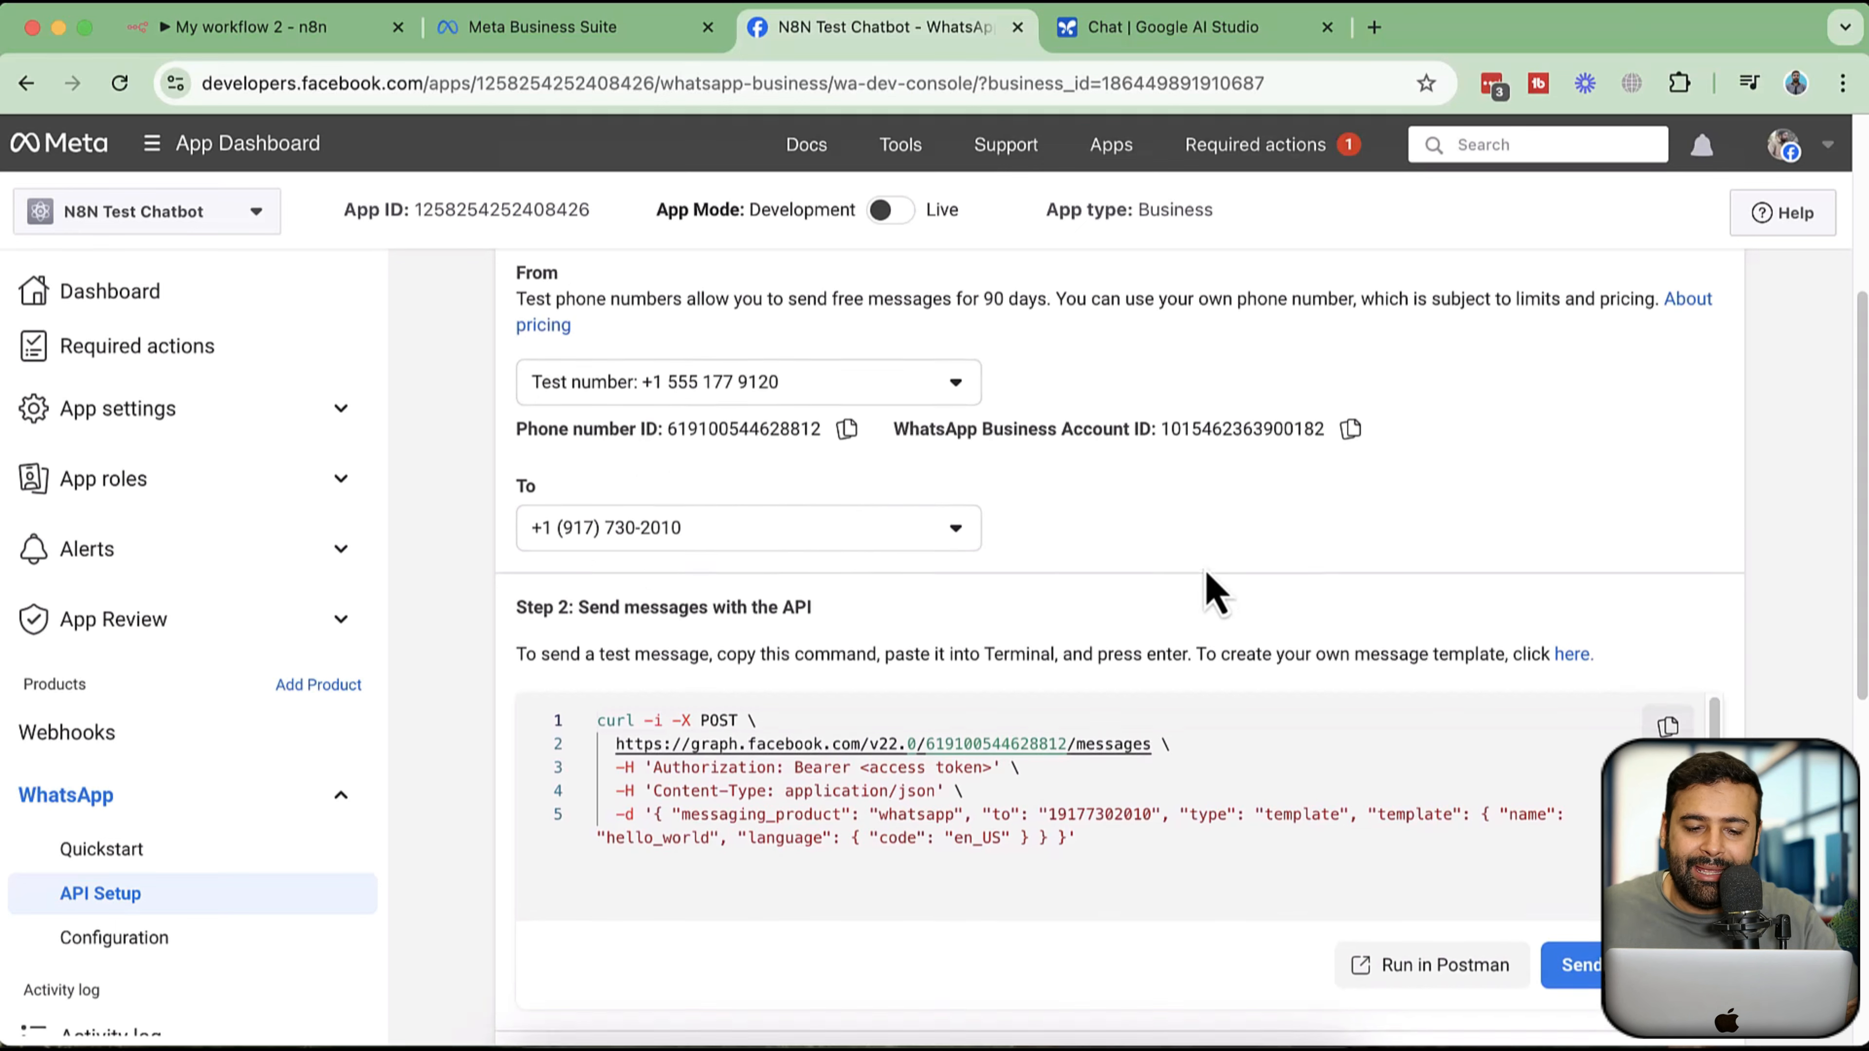
- Review the From number options and the business profile form for adding a phone number, and close the form without adding one
scroll(1207, 573, "up", 3)
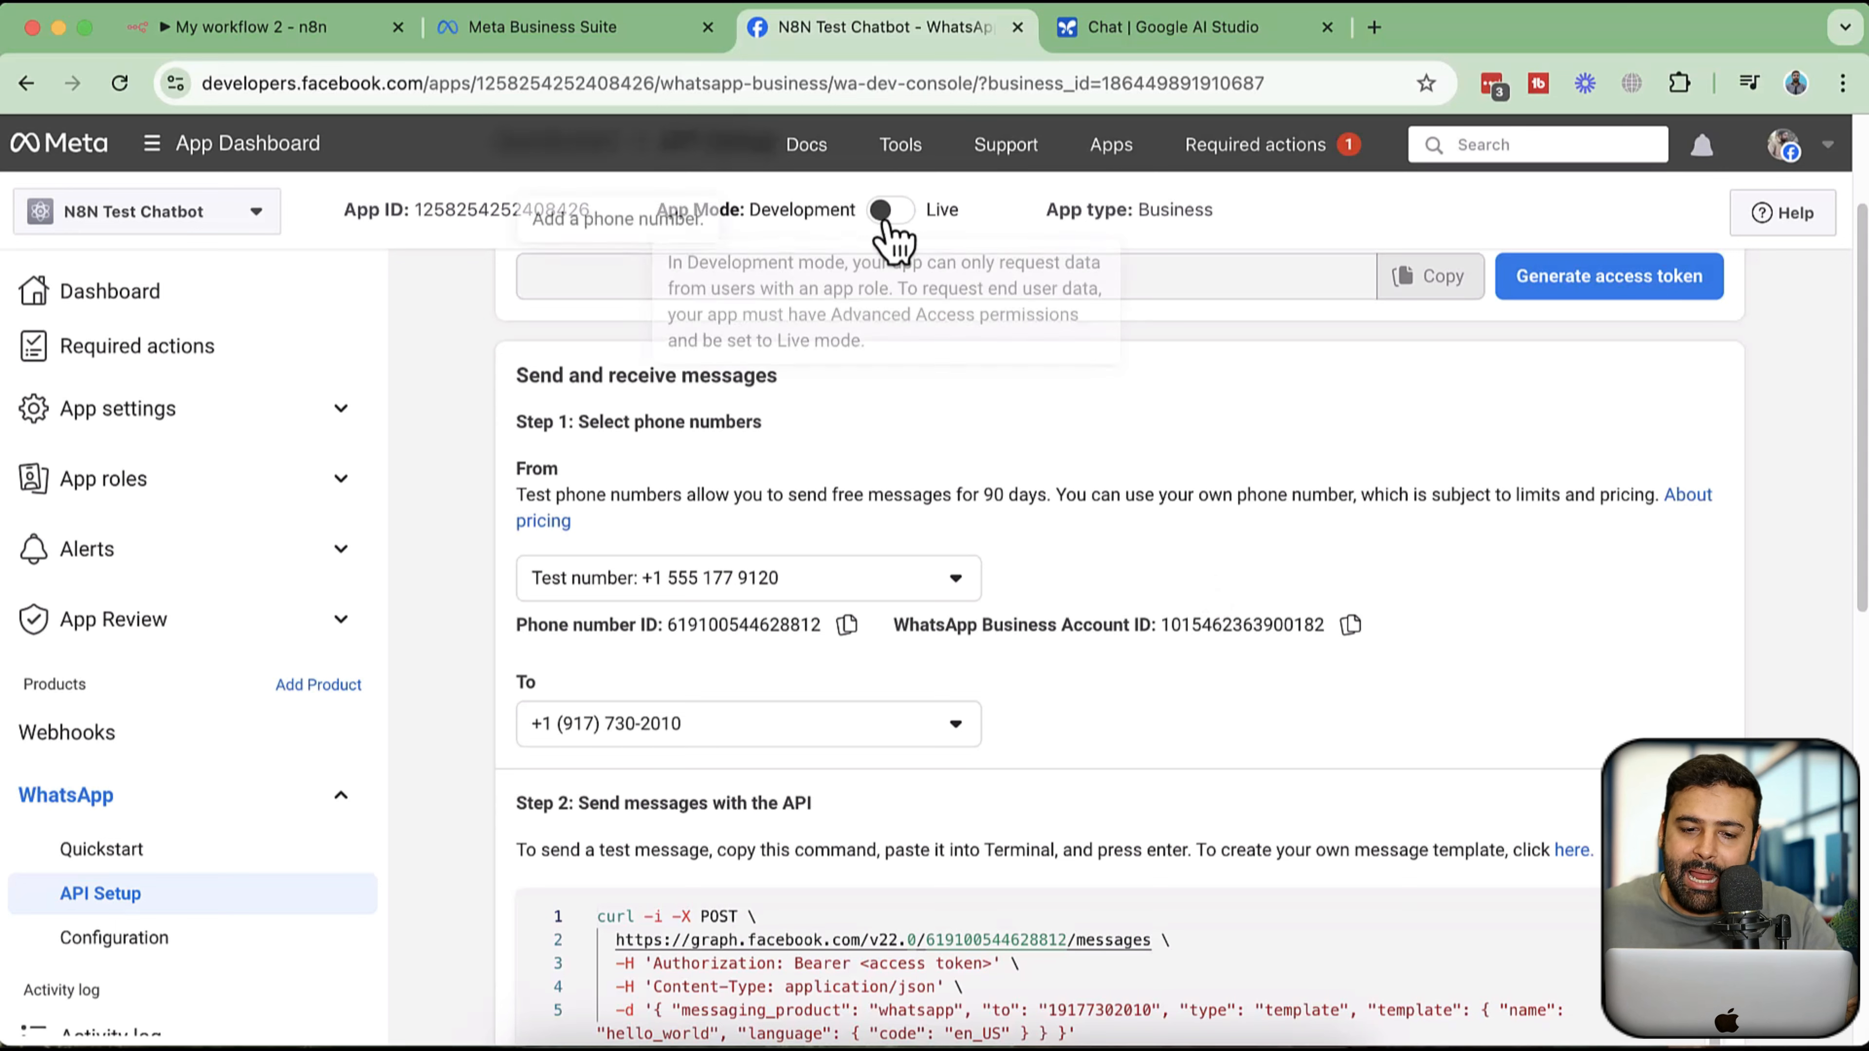
left_click(870, 582)
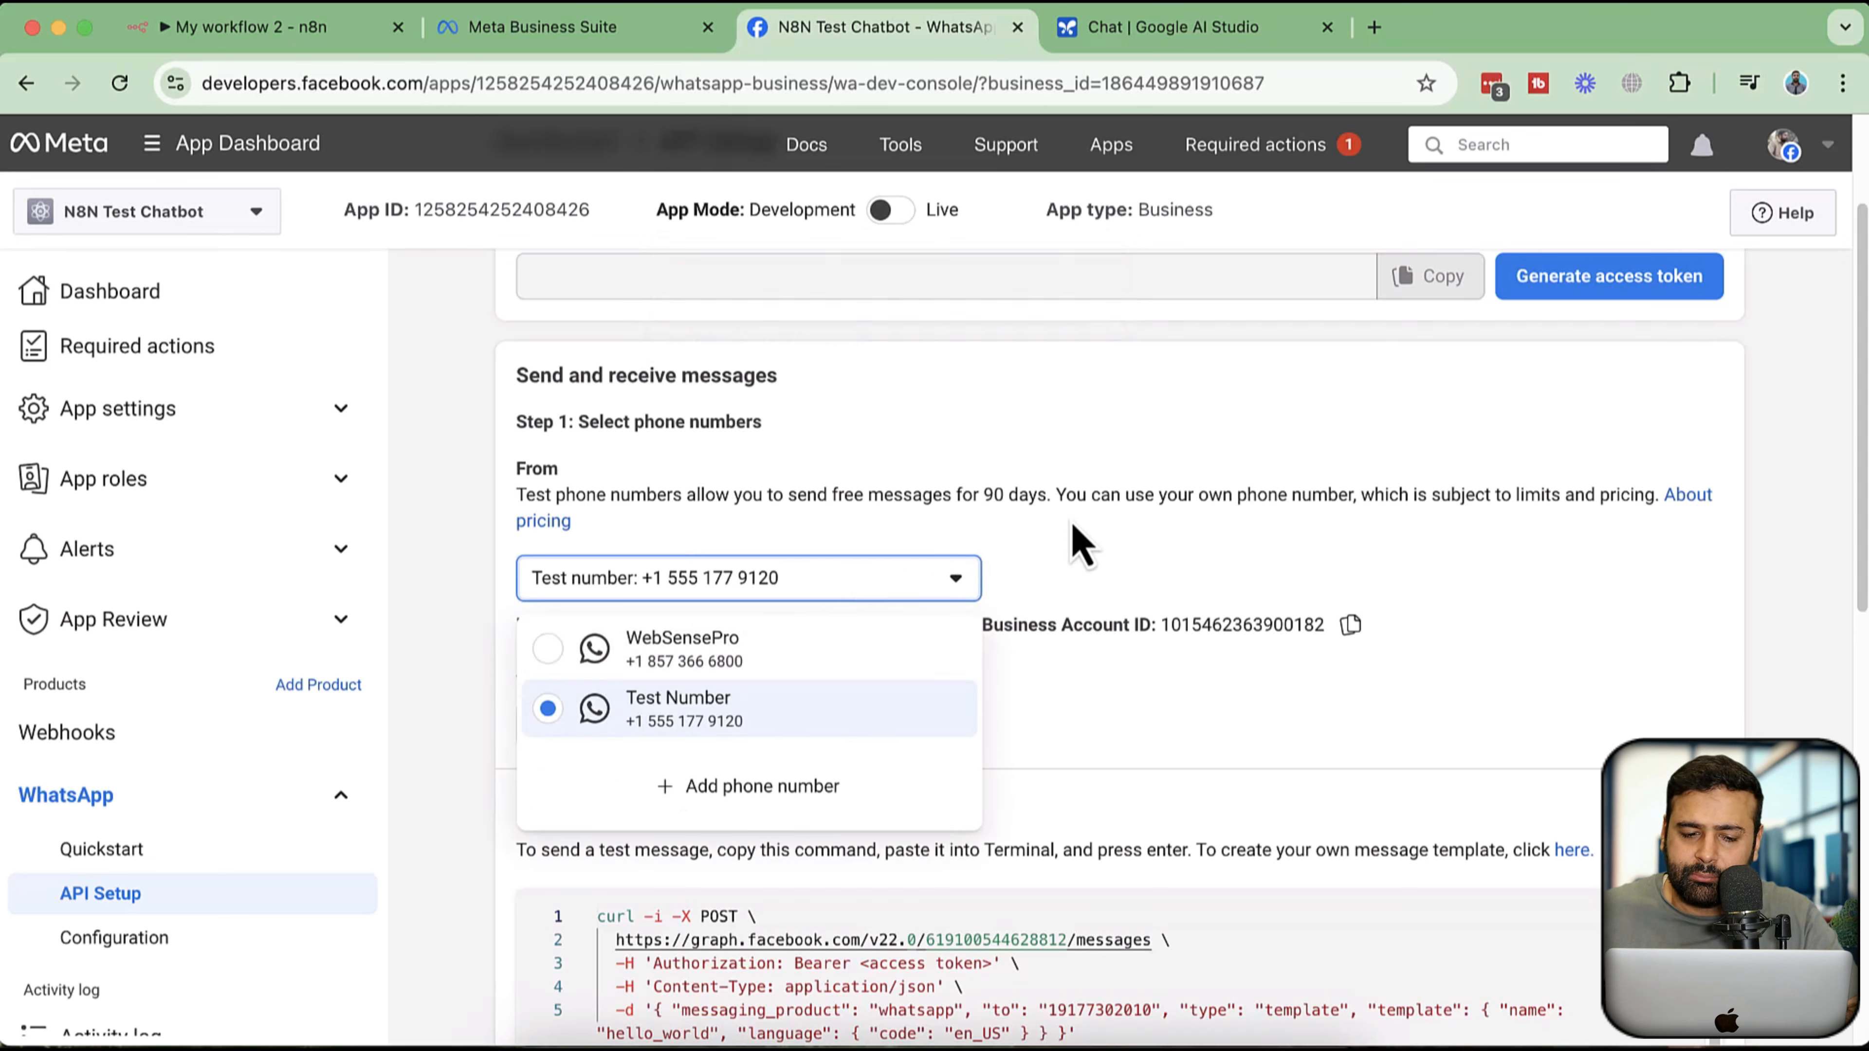
left_click(1030, 563)
left_click(964, 585)
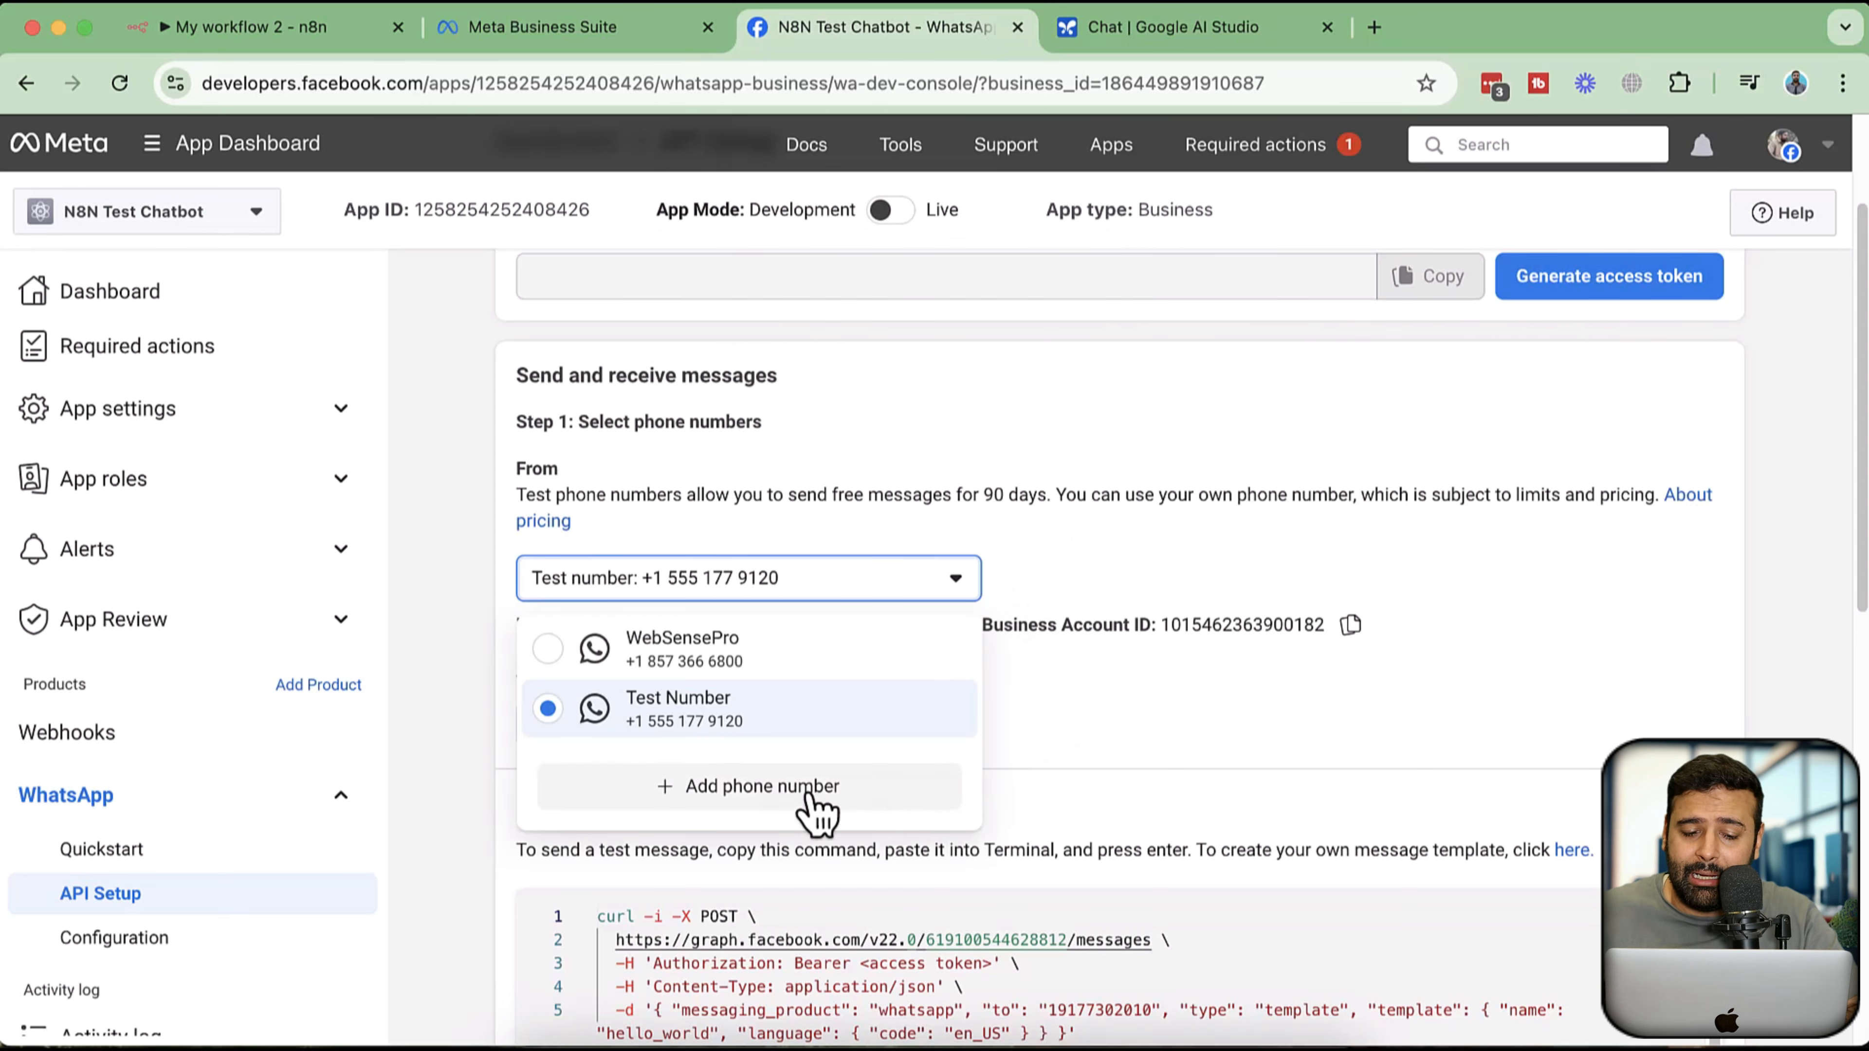
left_click(1034, 496)
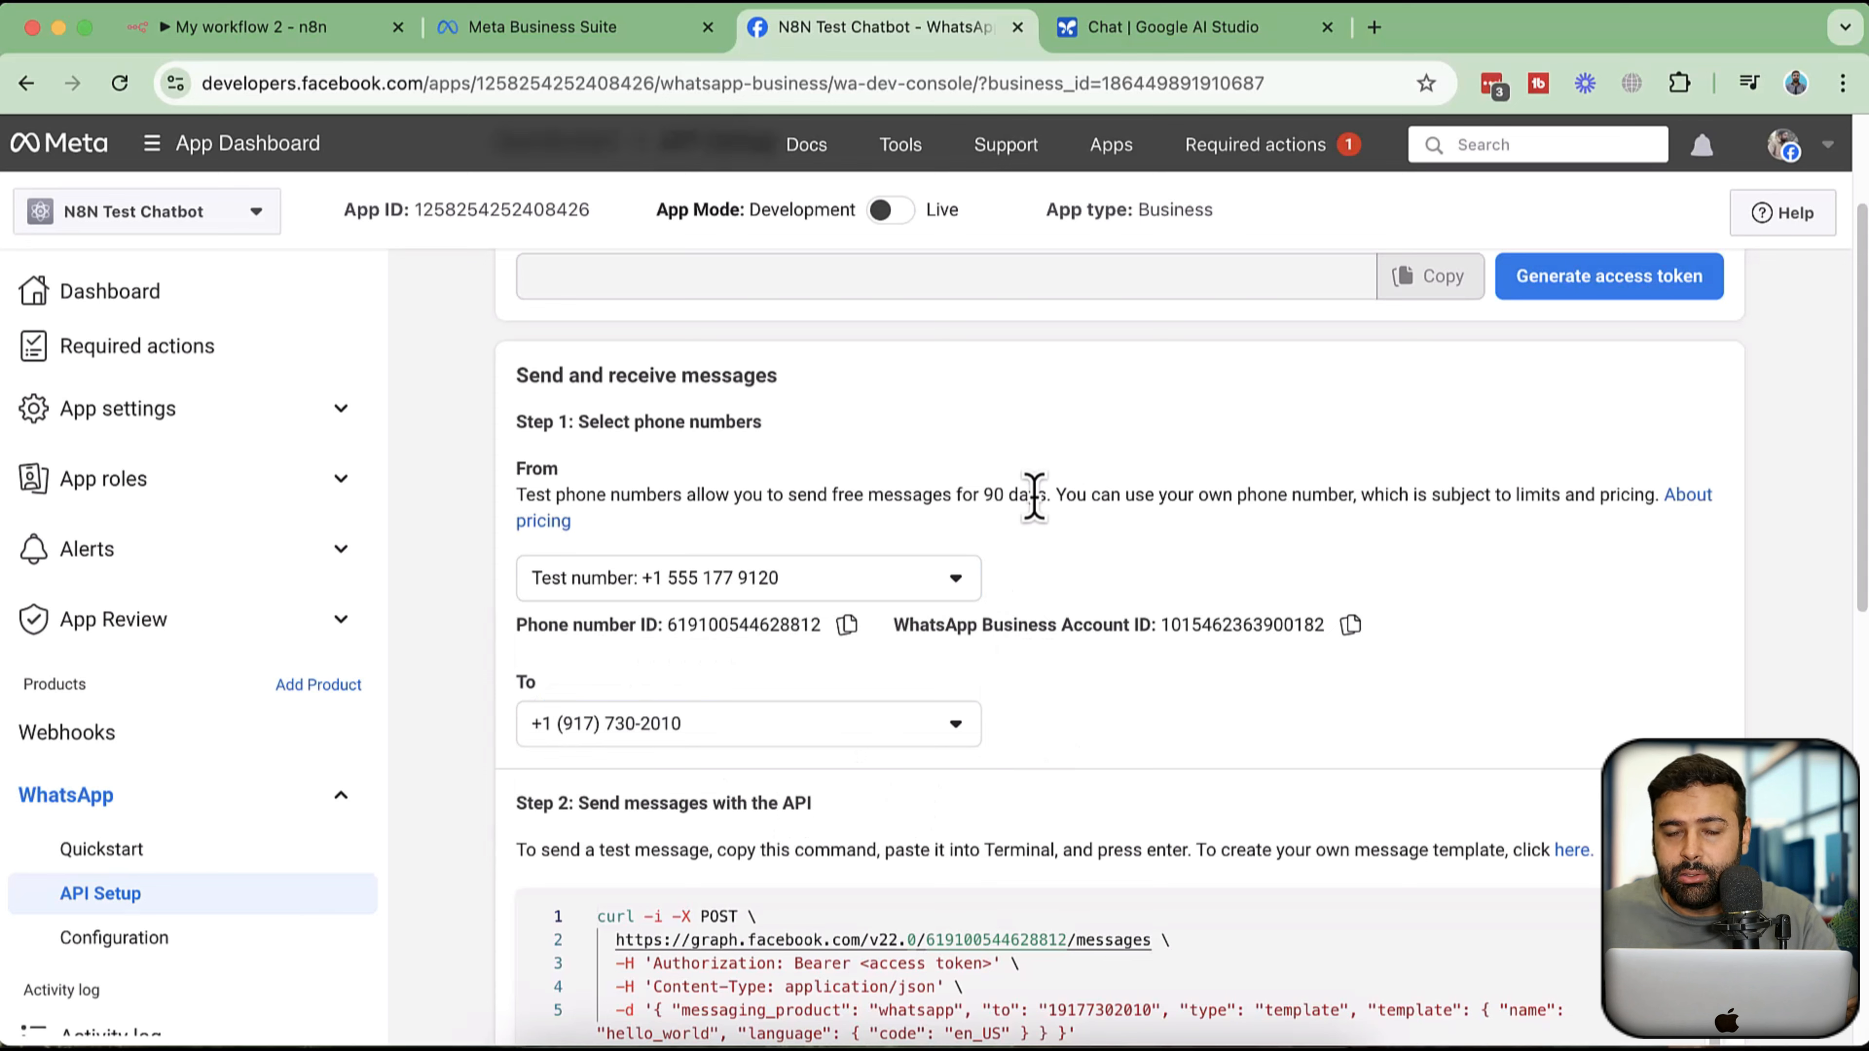
left_click(905, 582)
left_click(918, 585)
left_click(917, 585)
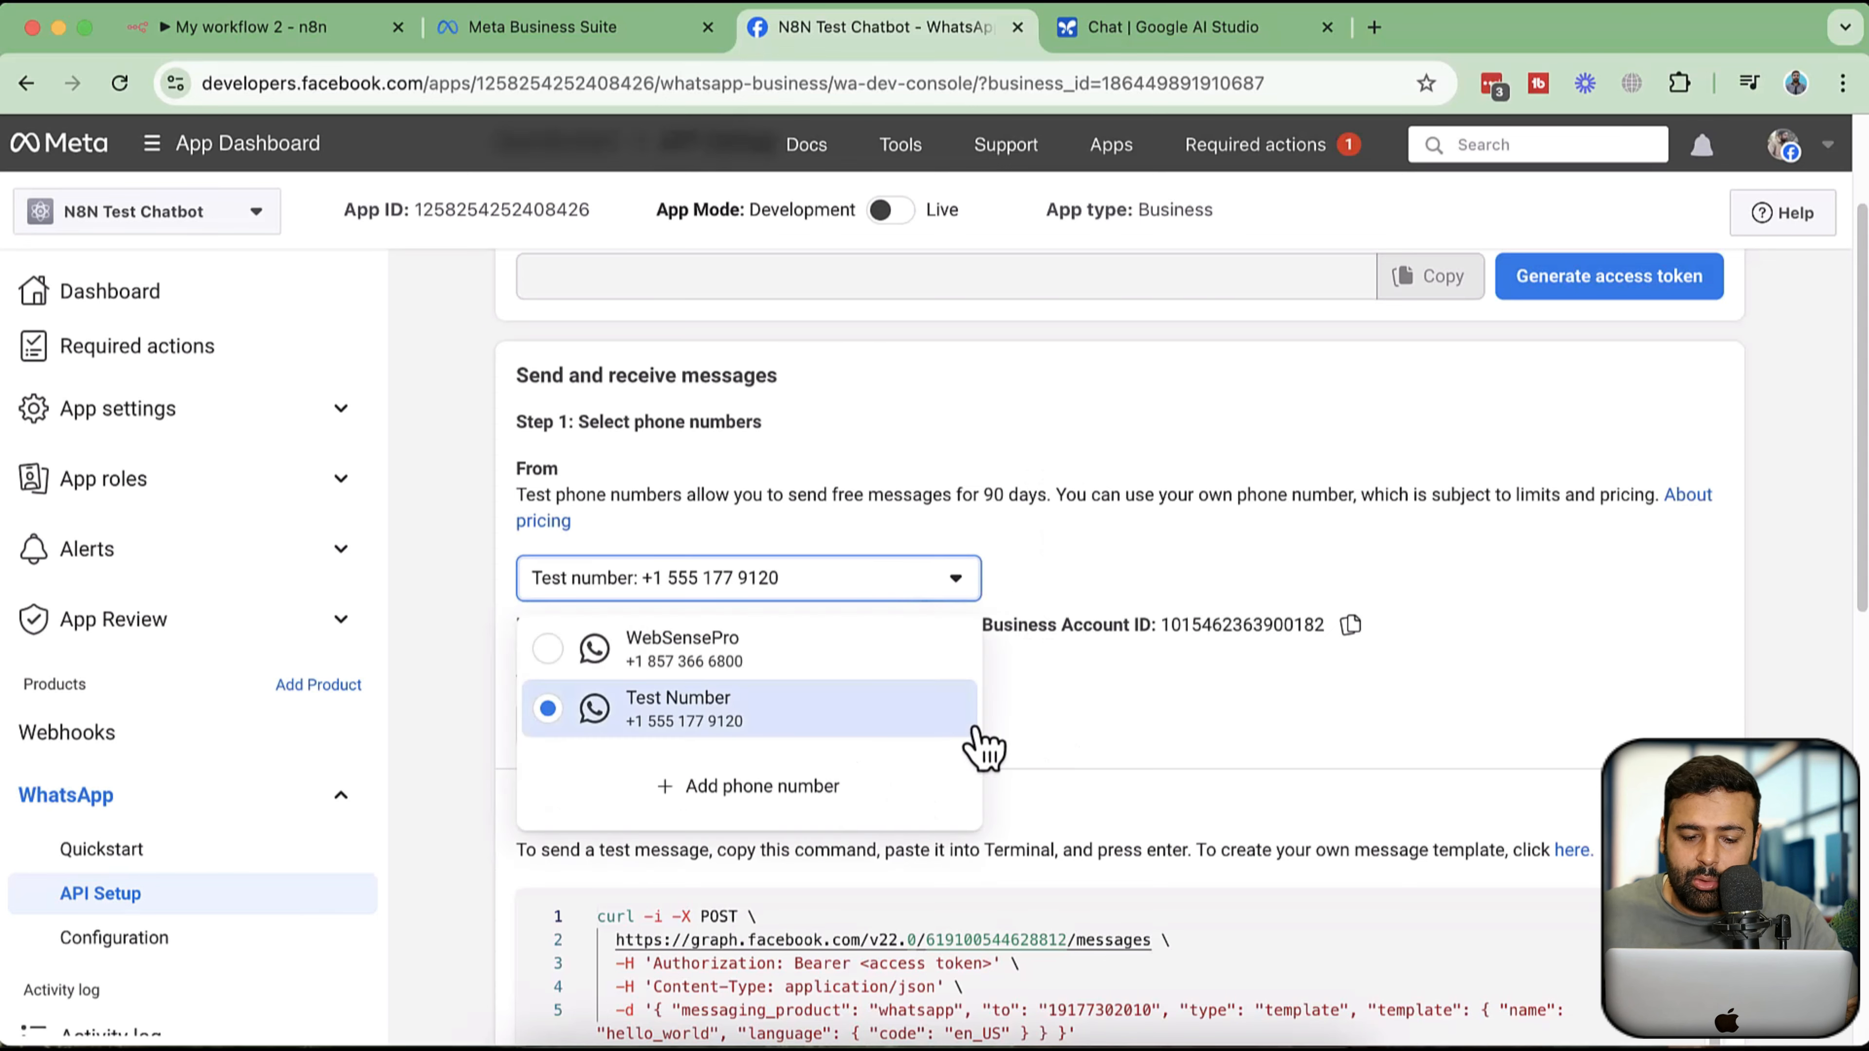
left_click(839, 787)
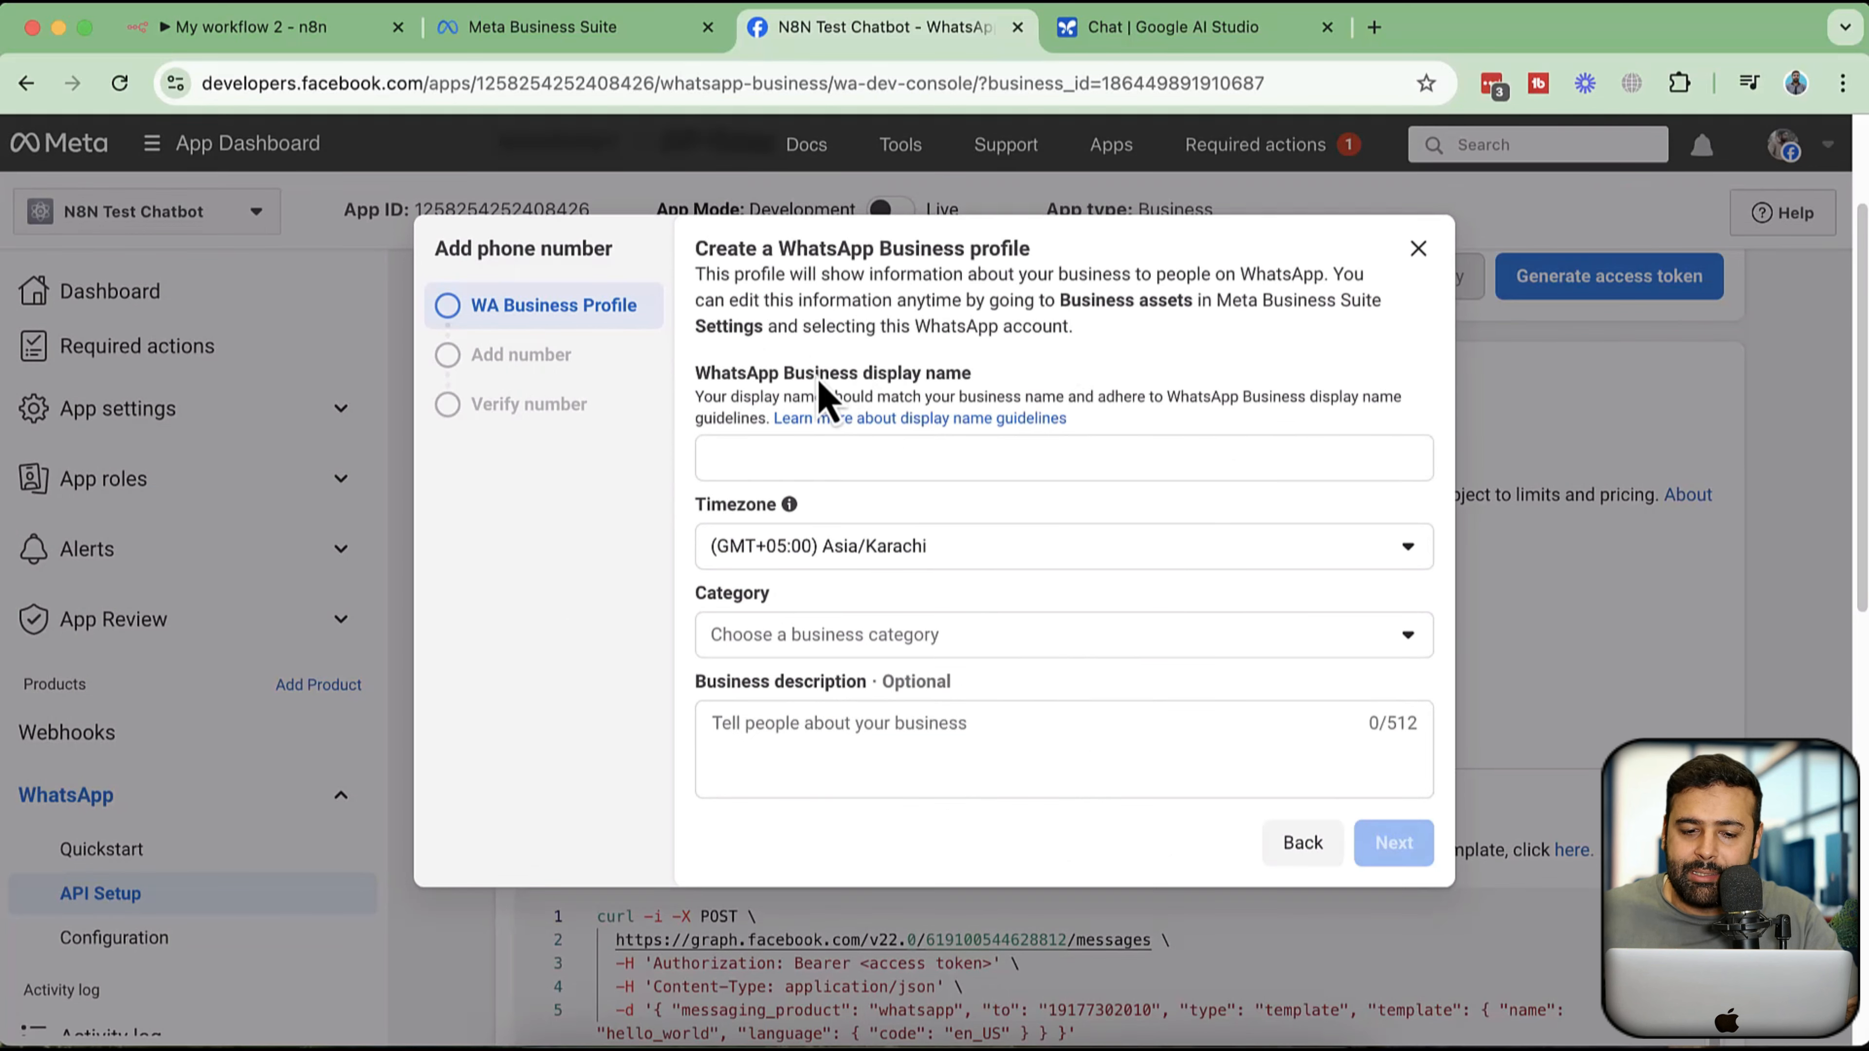
left_click(1418, 248)
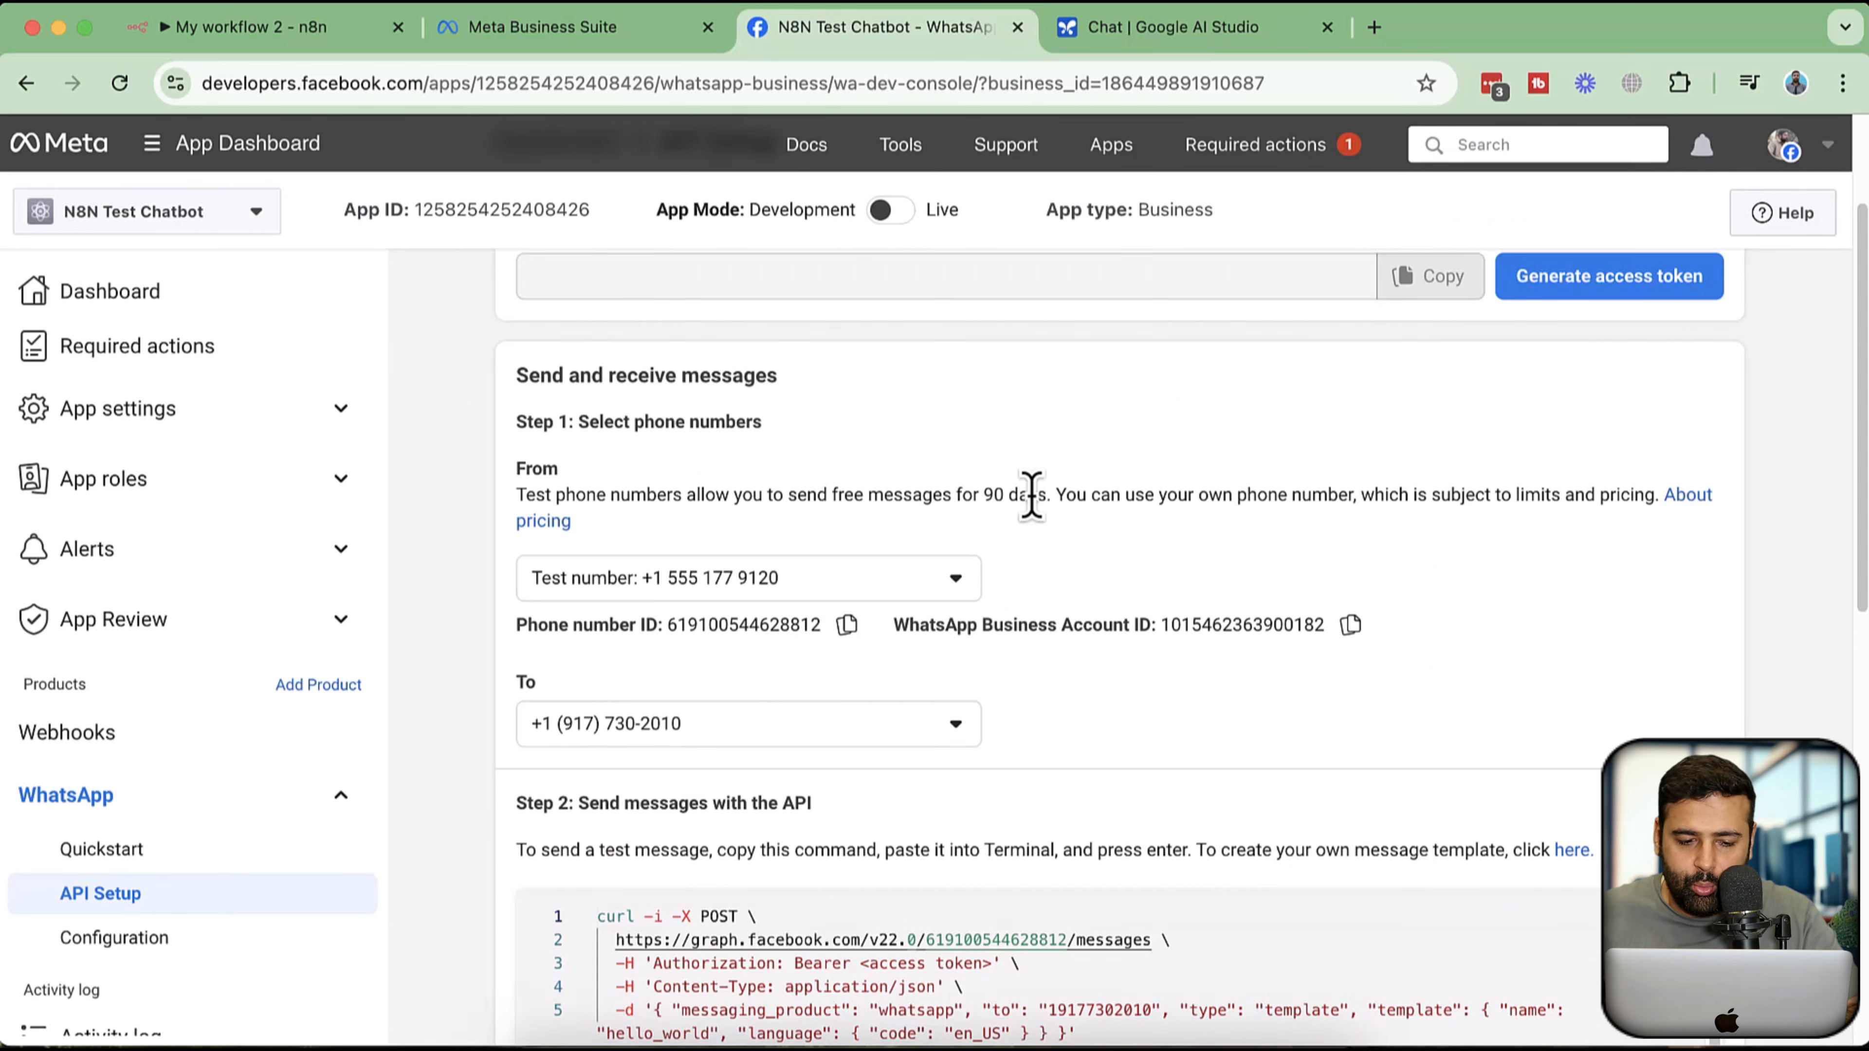
- Generate an access token for N8N Test Chatbot, opting in to all current and future WhatsApp accounts and saving the access request
scroll(1148, 471, "down", 3)
scroll(1231, 556, "up", 3)
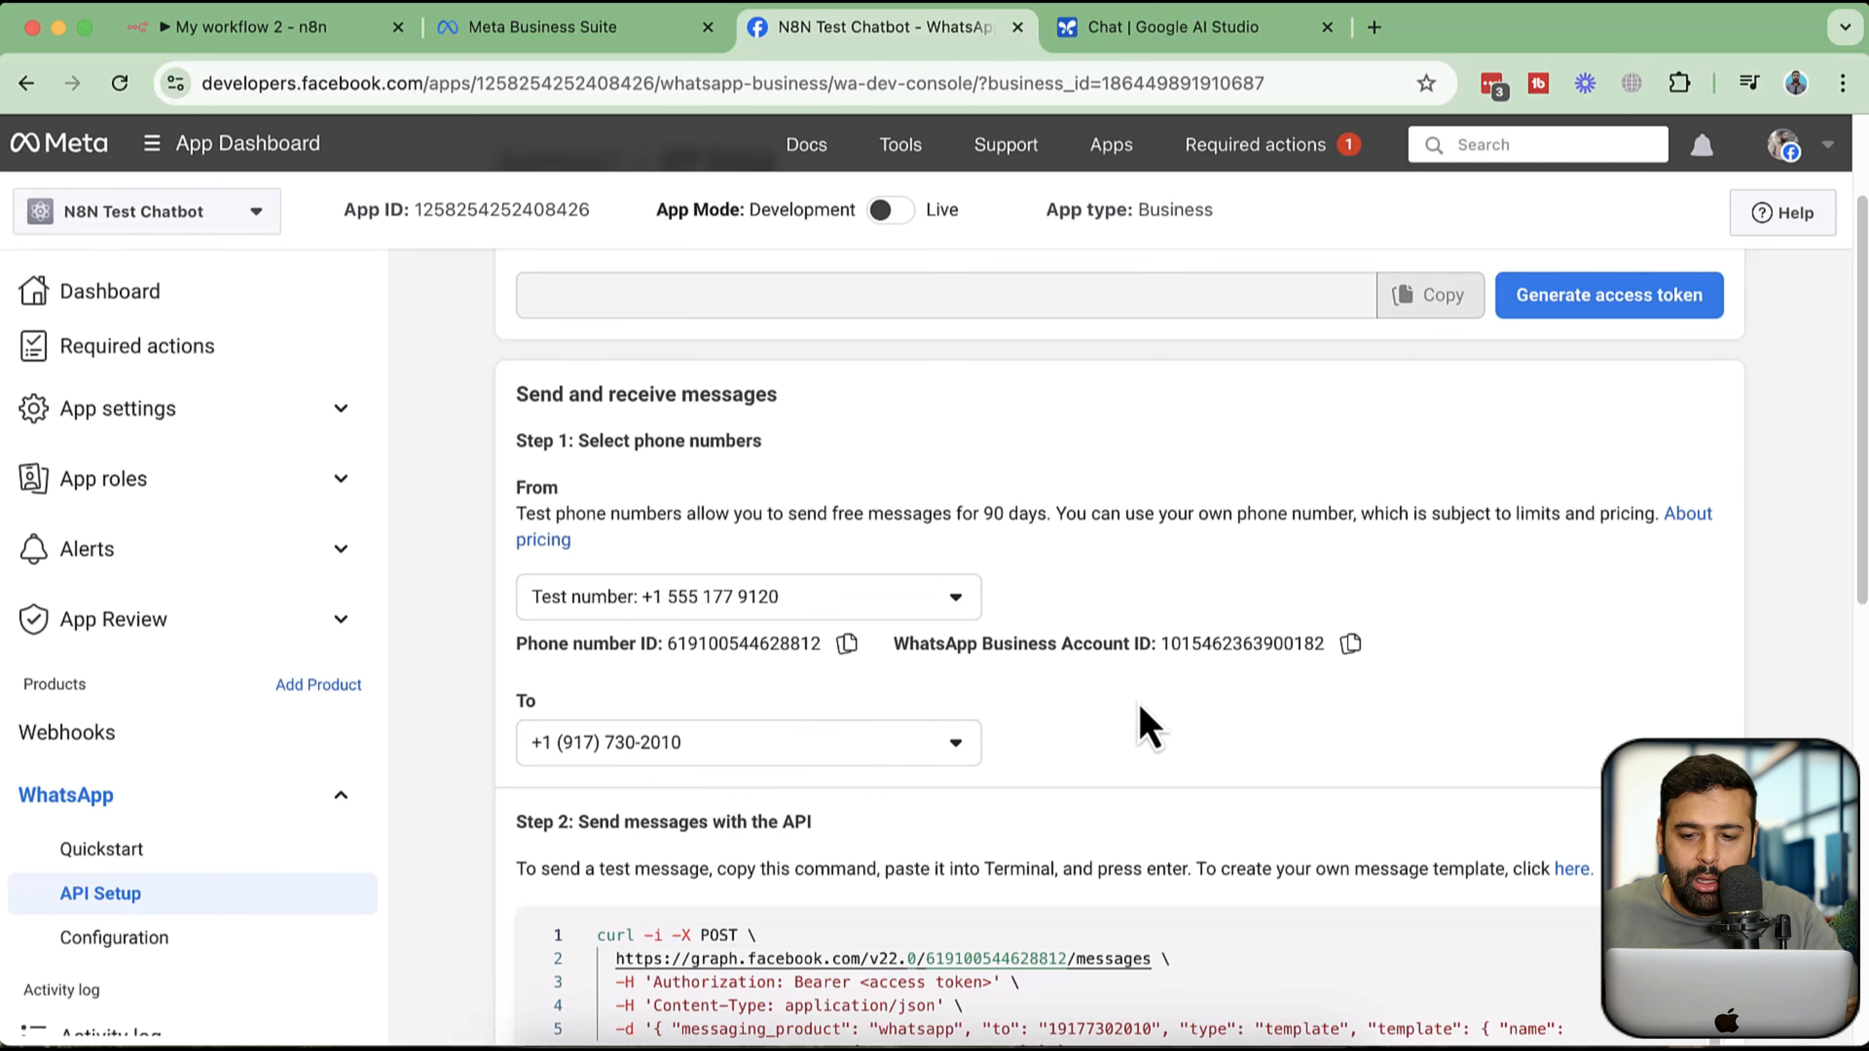
scroll(1148, 722, "up", 1)
left_click(1603, 359)
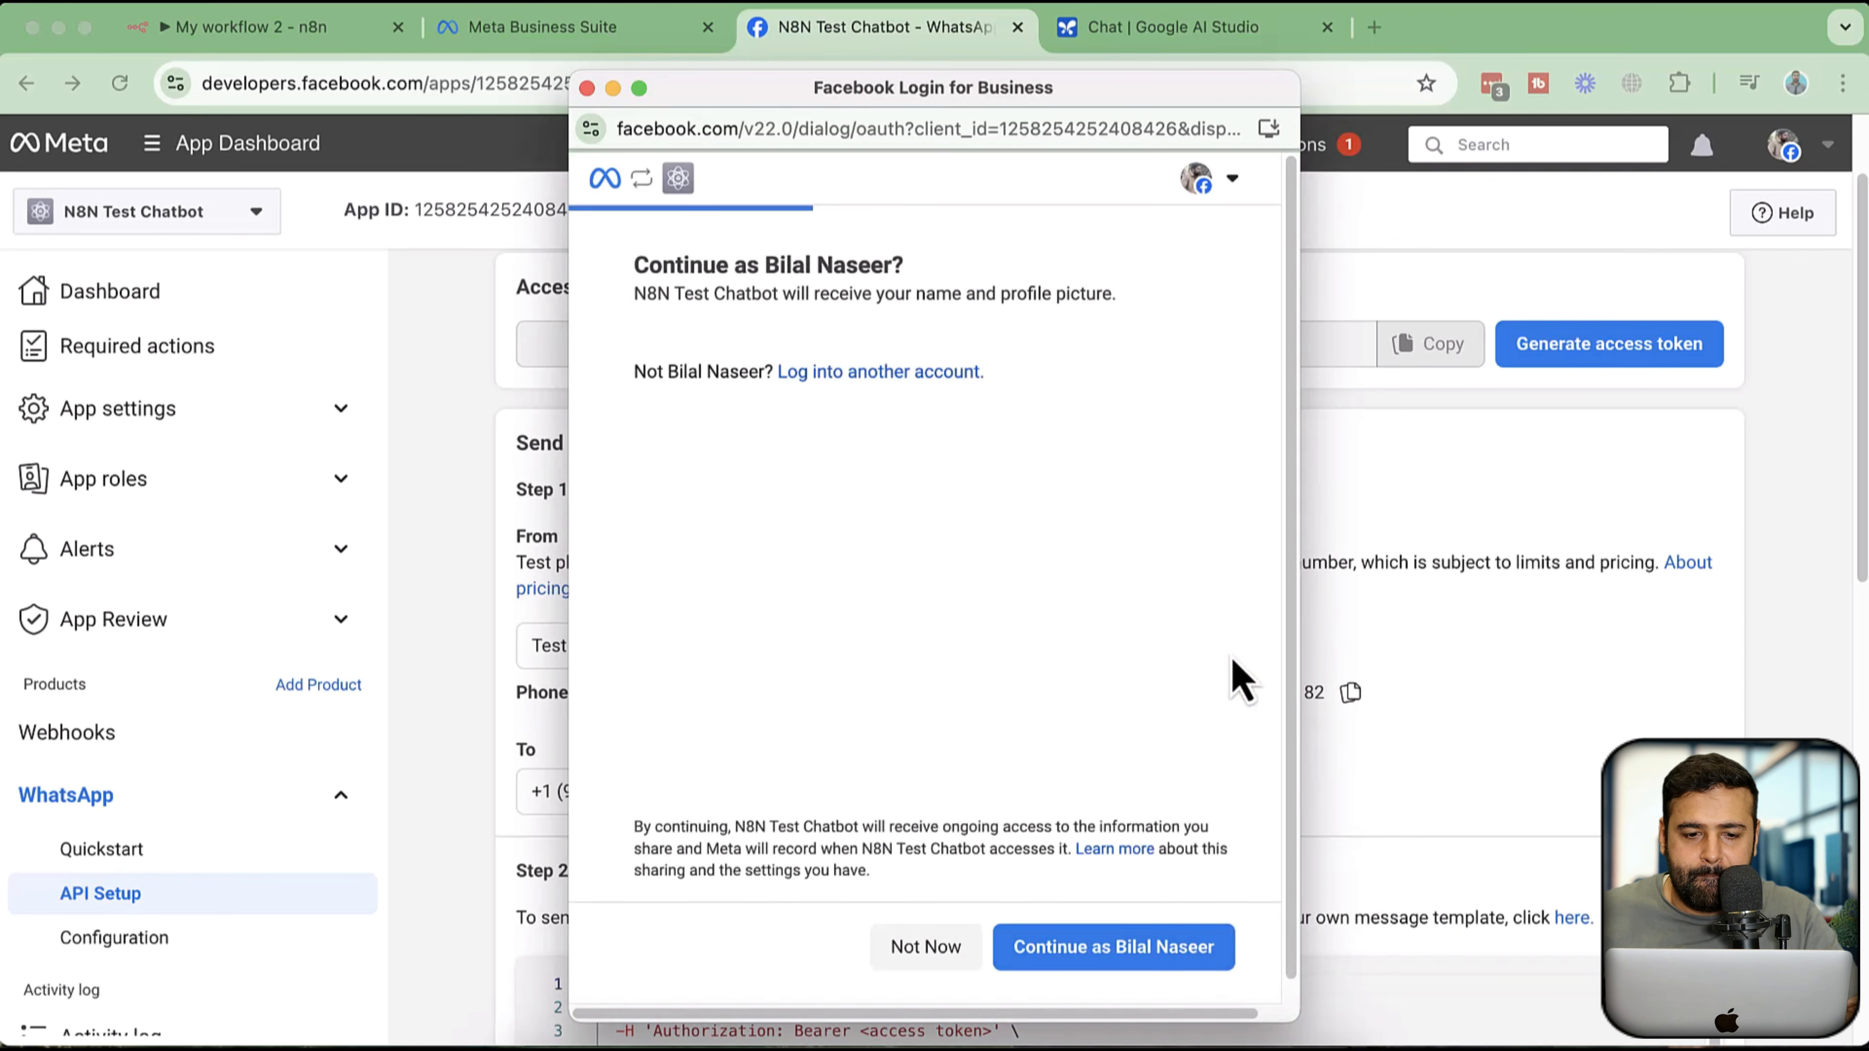
left_click(1109, 952)
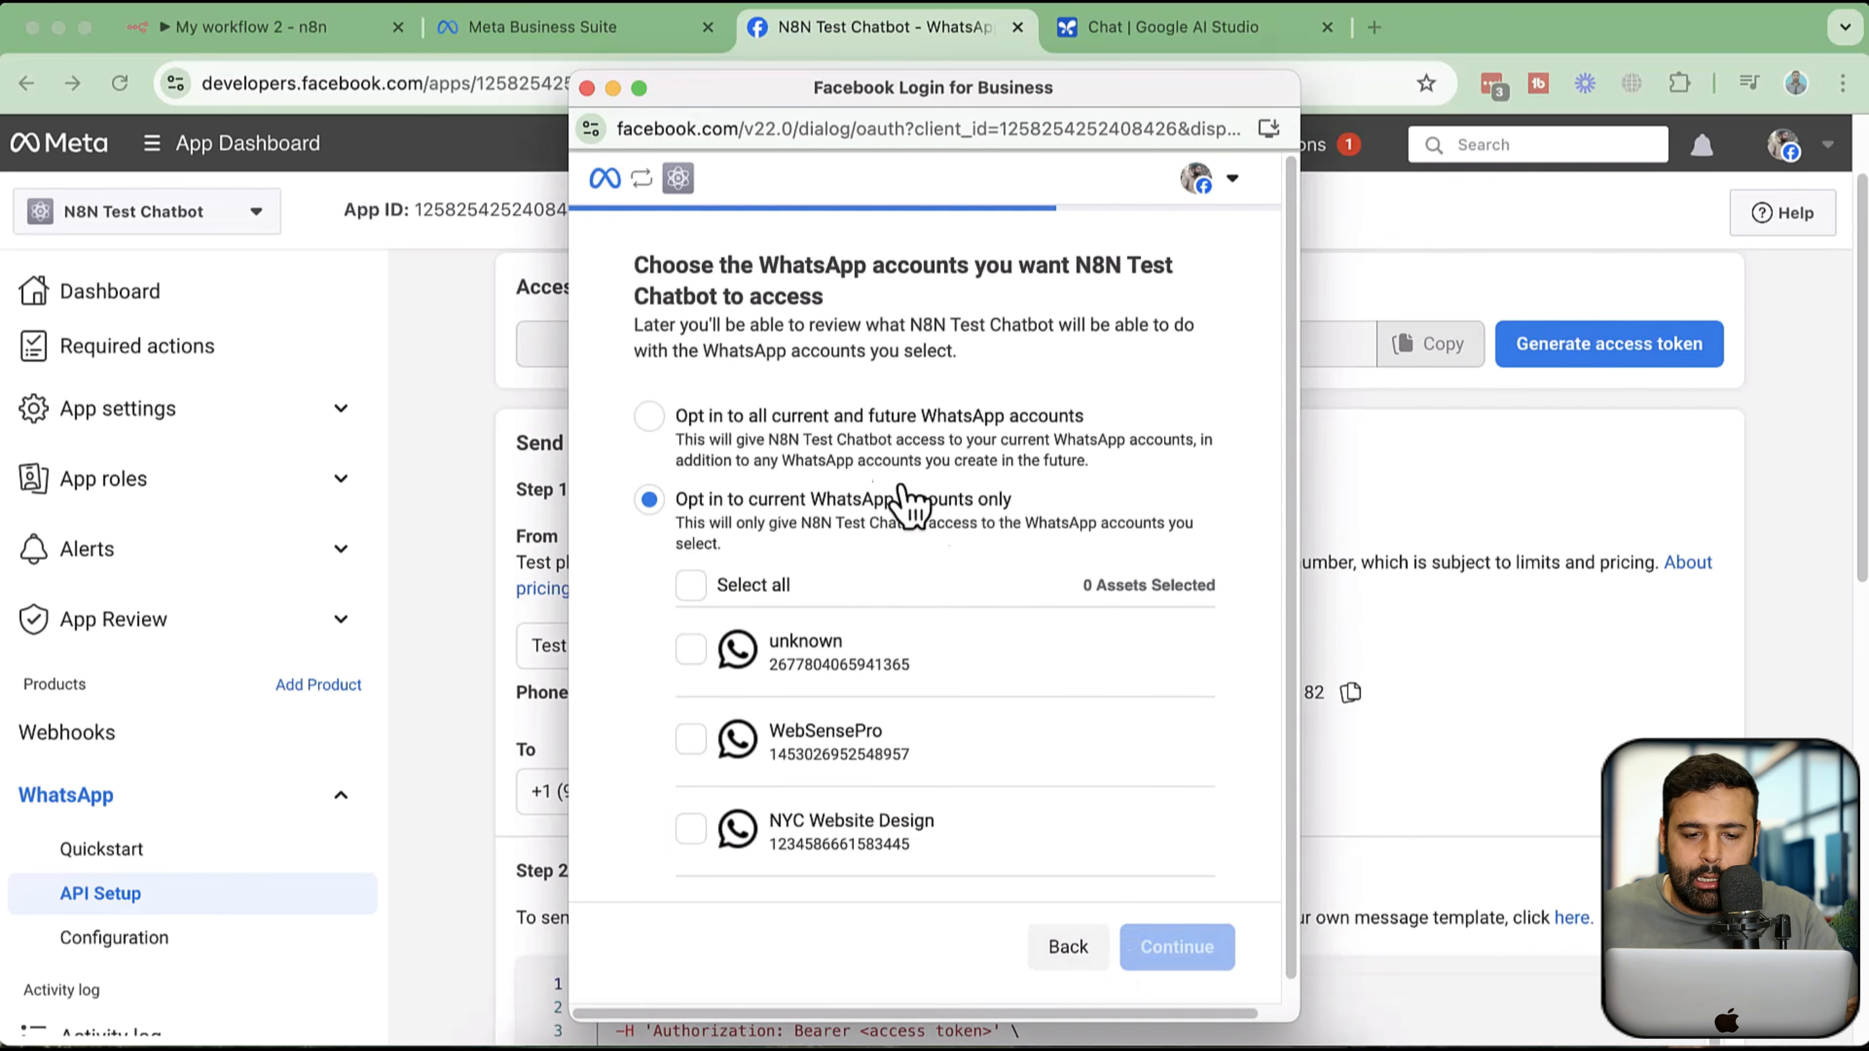
left_click(813, 440)
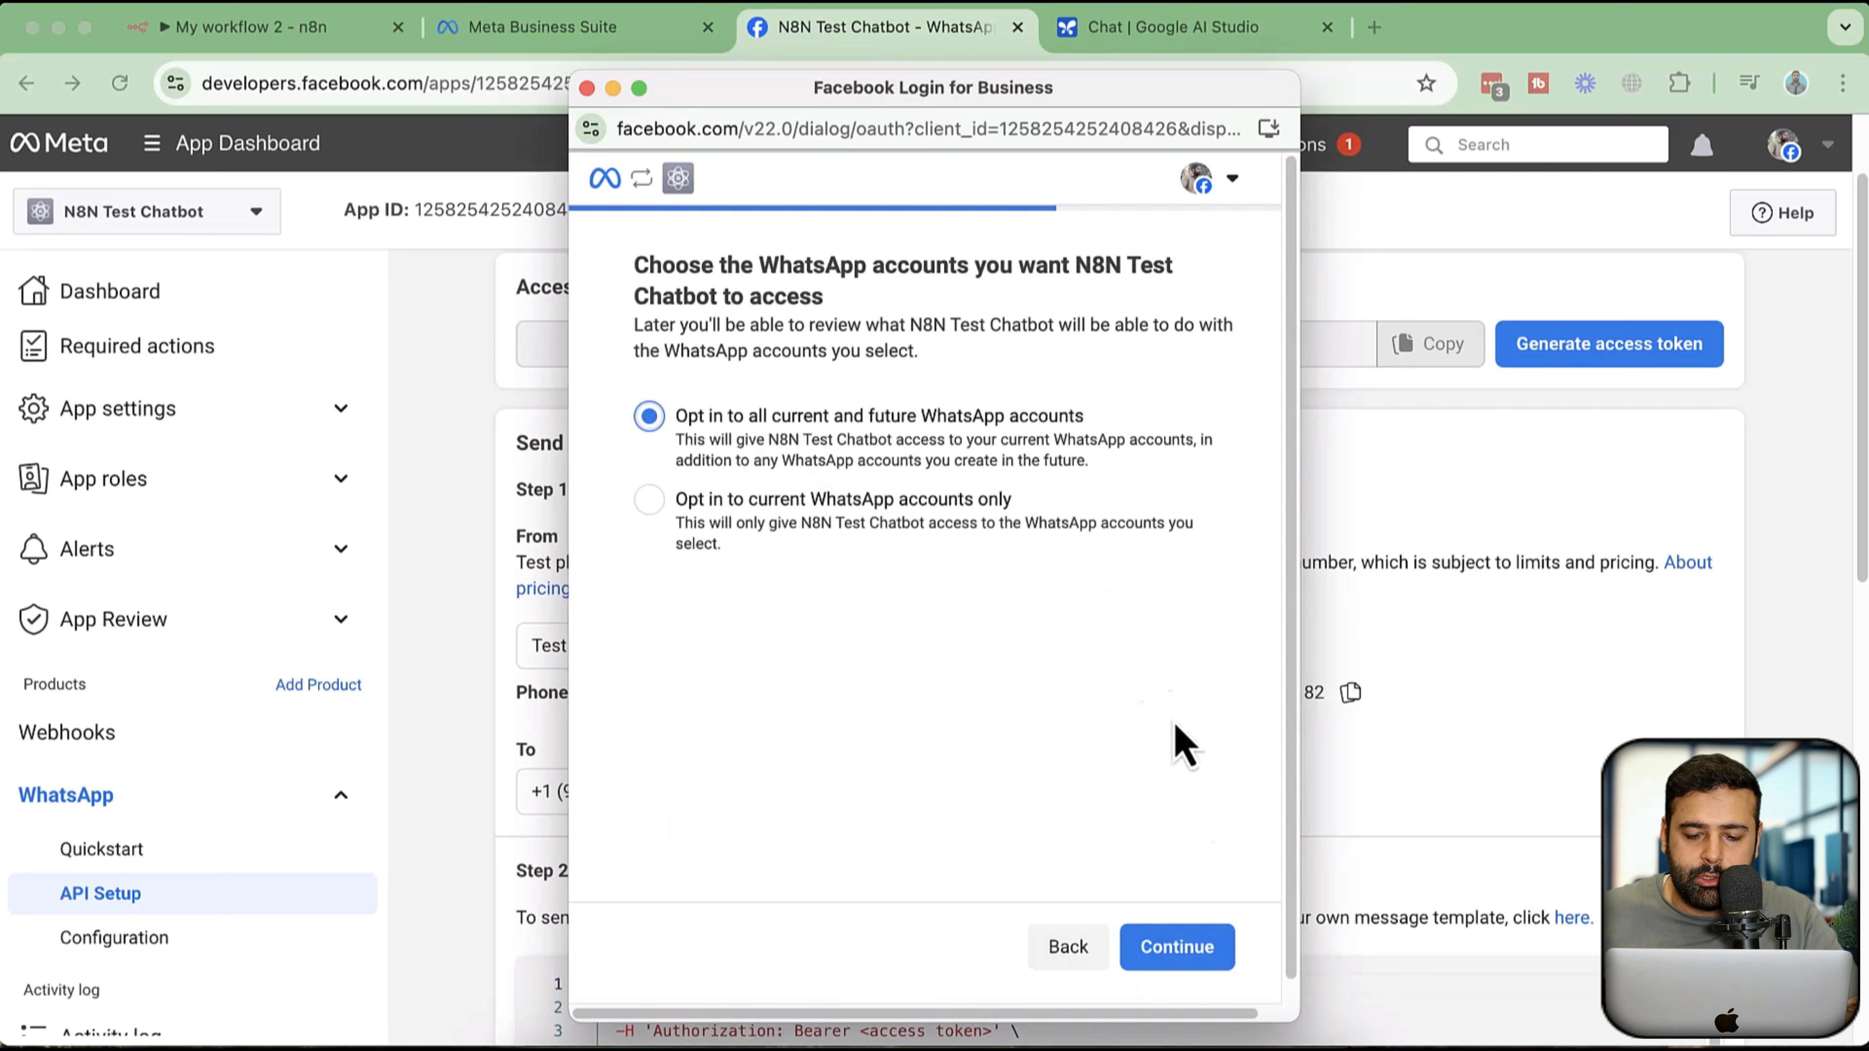
left_click(1207, 957)
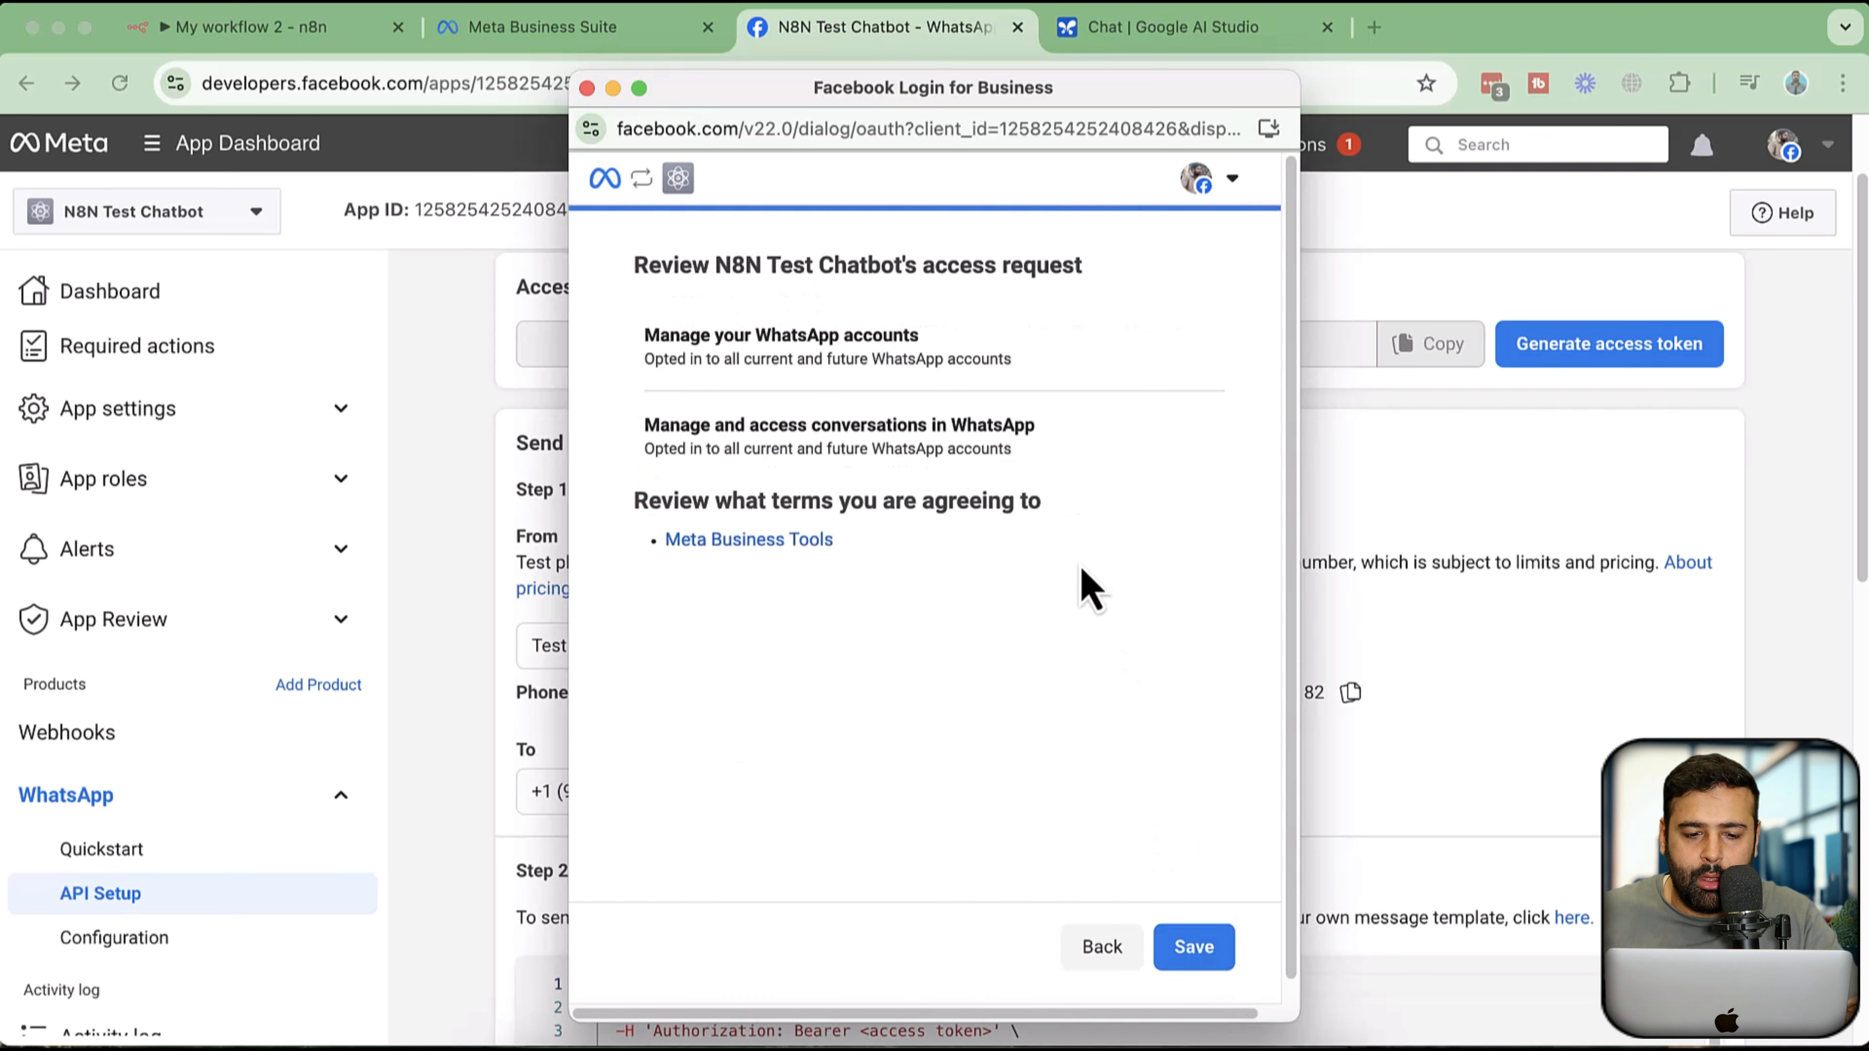
left_click(1204, 961)
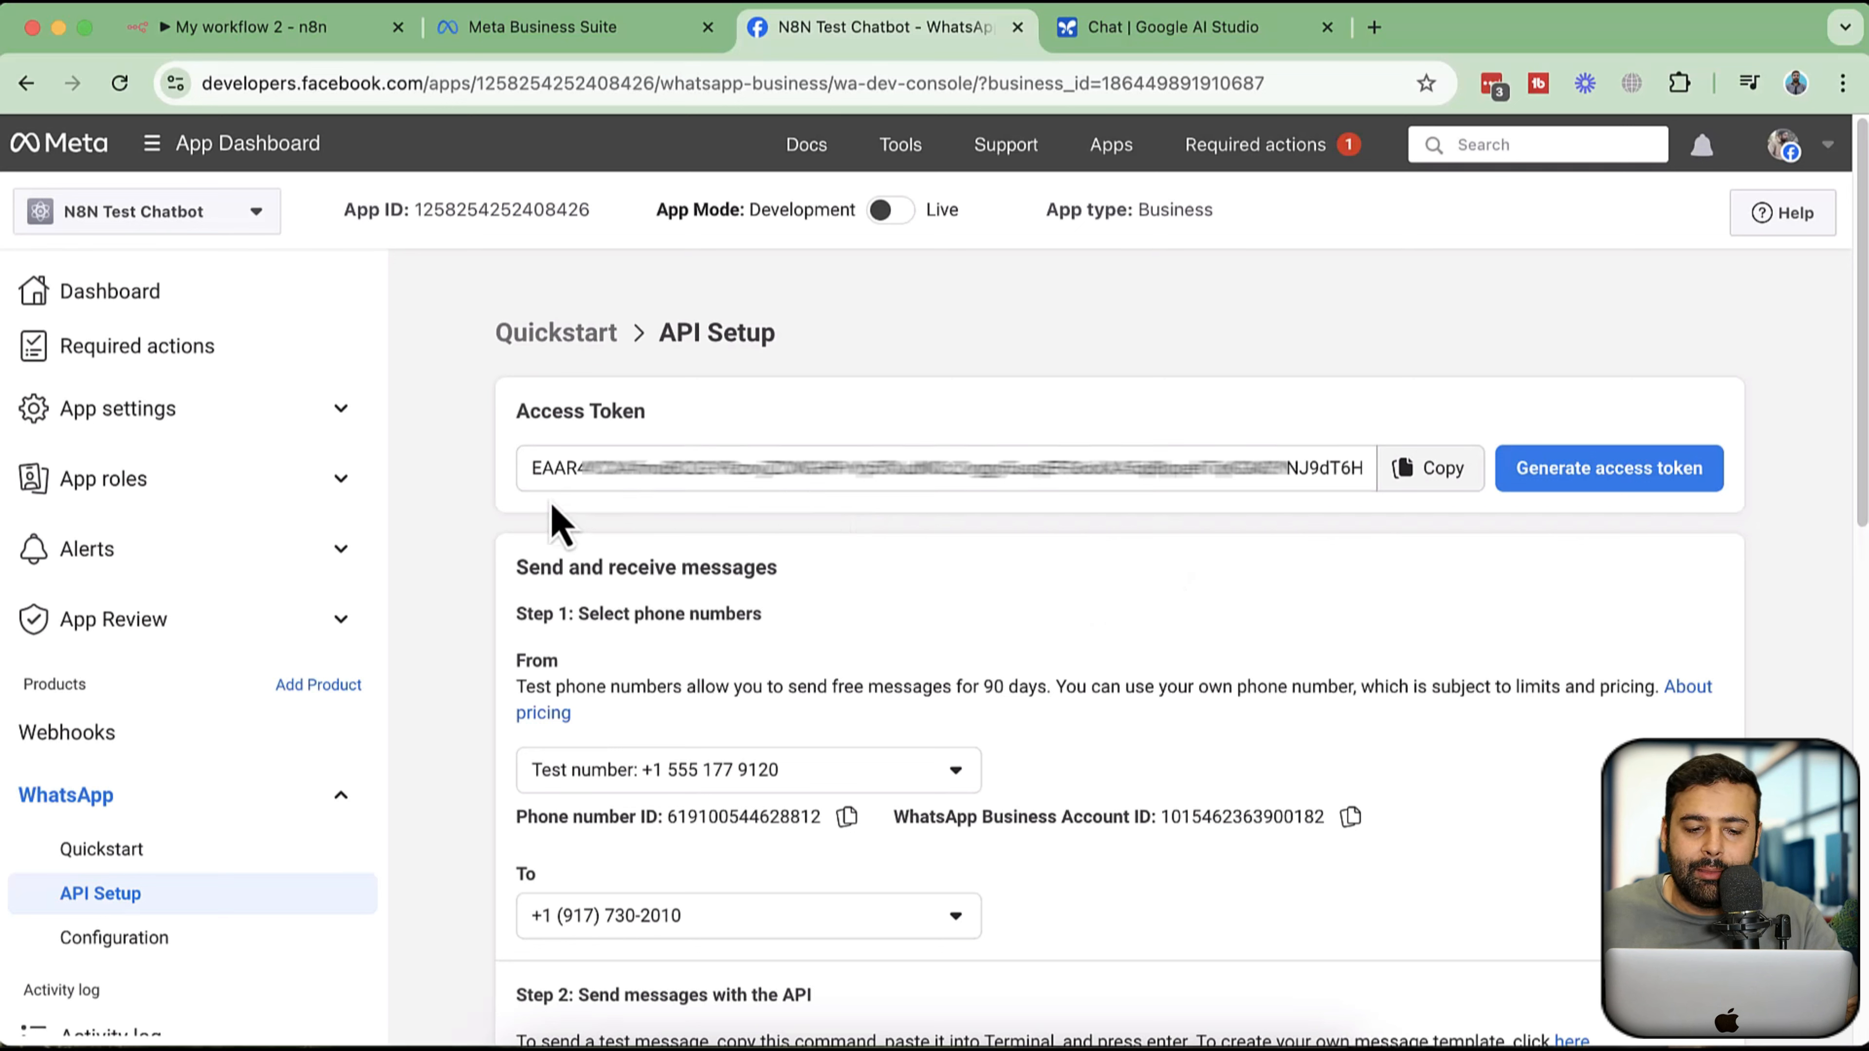
- Open the Access Token Debugger in a new browser tab alongside the API Setup page
left_click_drag(530, 471, 1230, 503)
left_click(1231, 587)
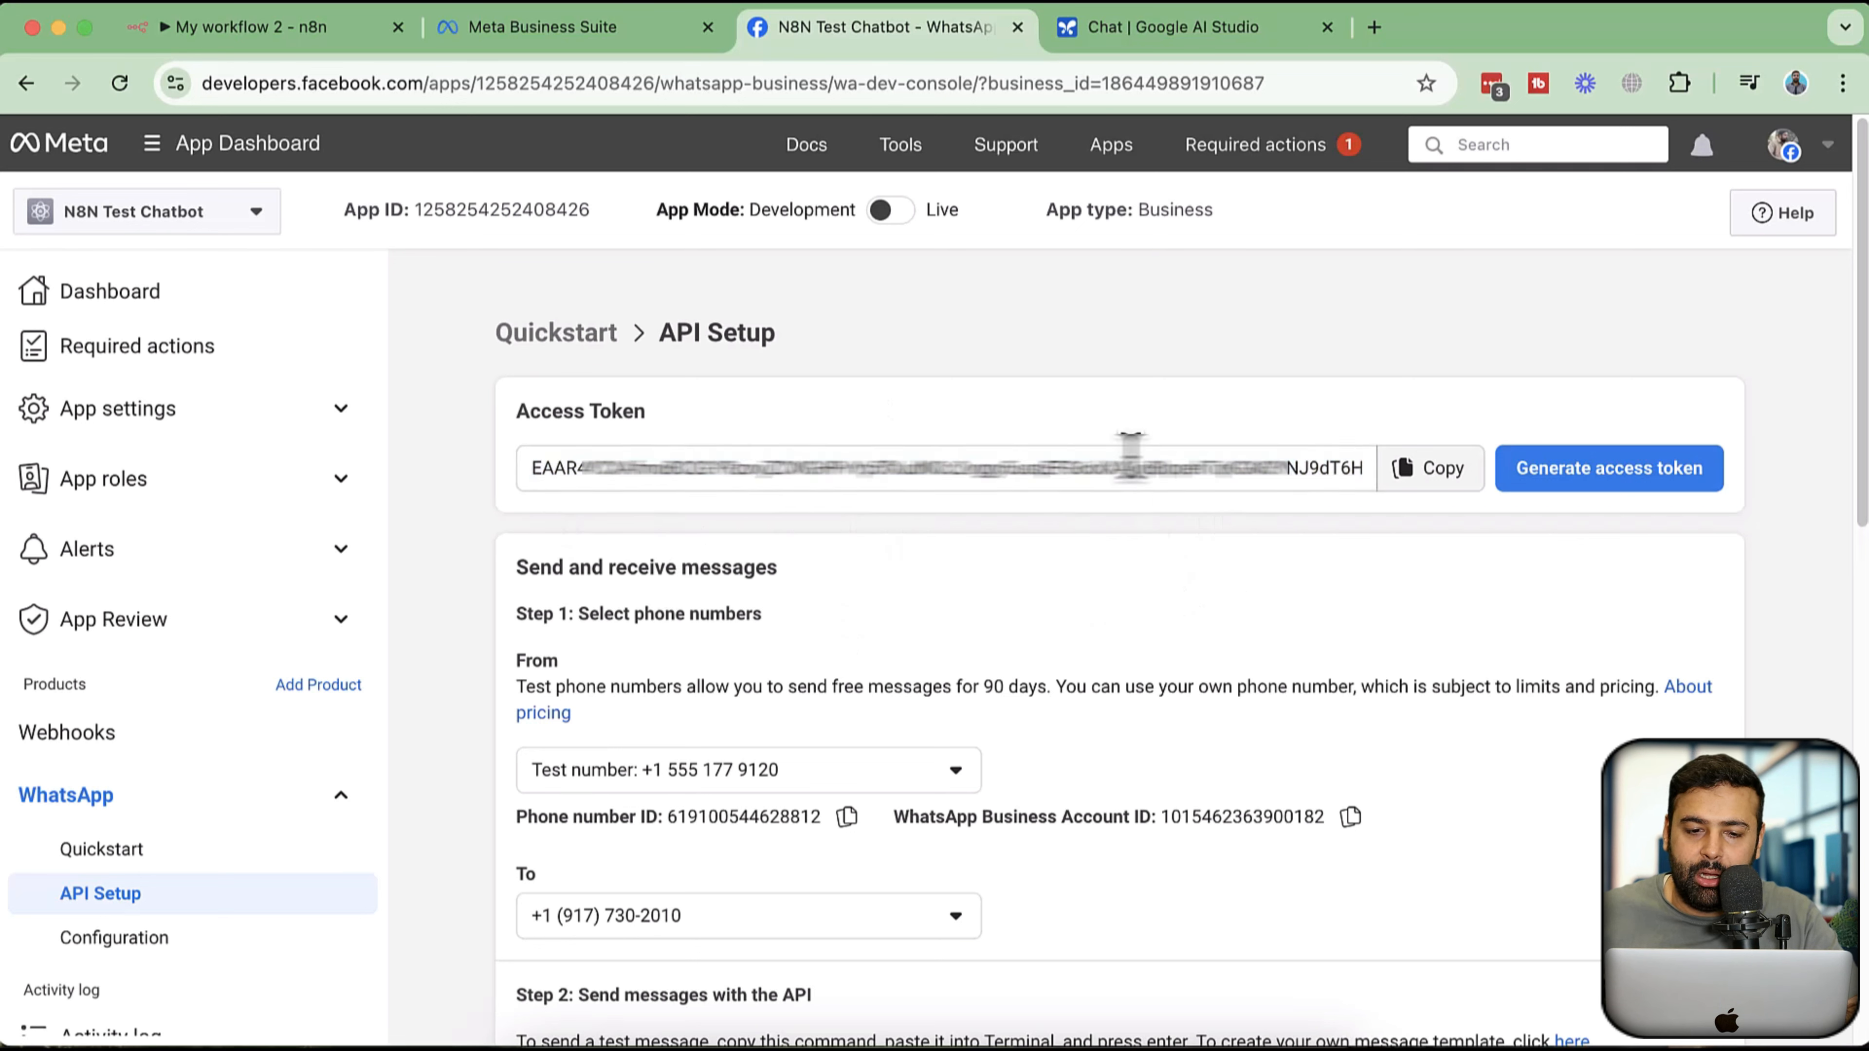
mouse_move(896, 148)
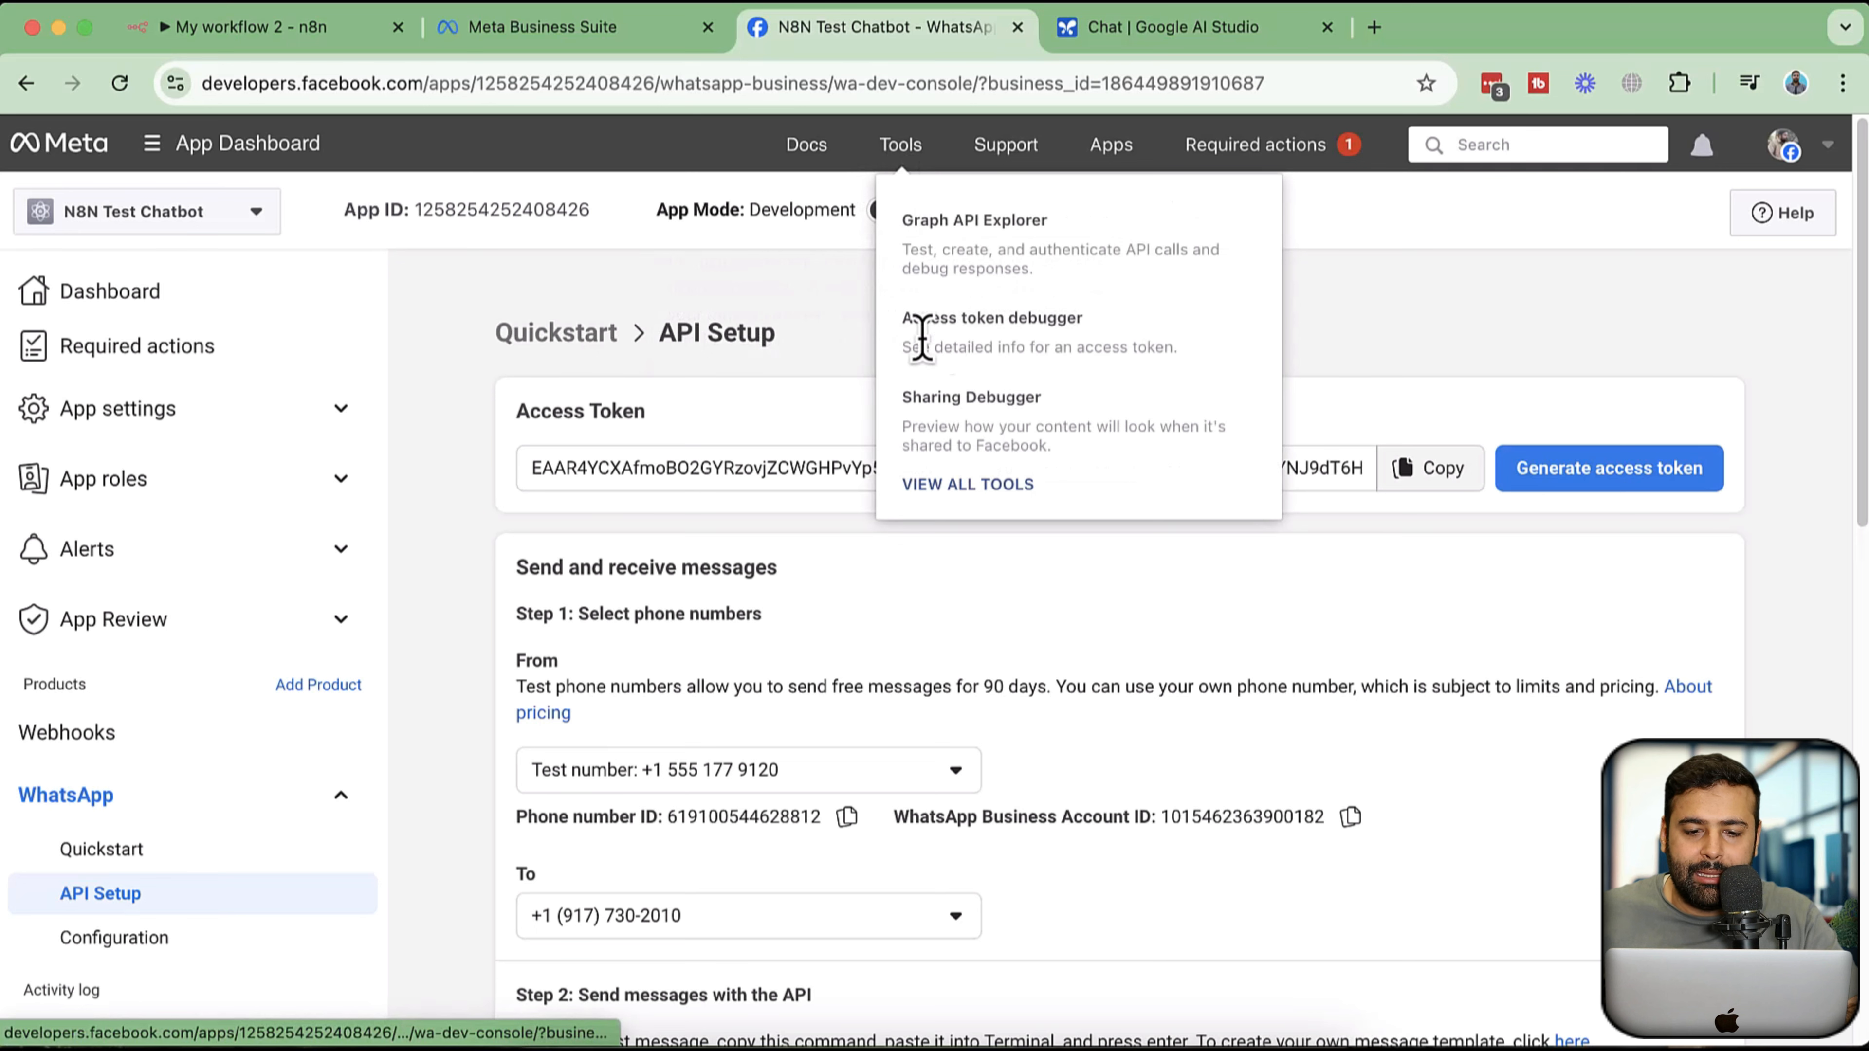
right_click(979, 328)
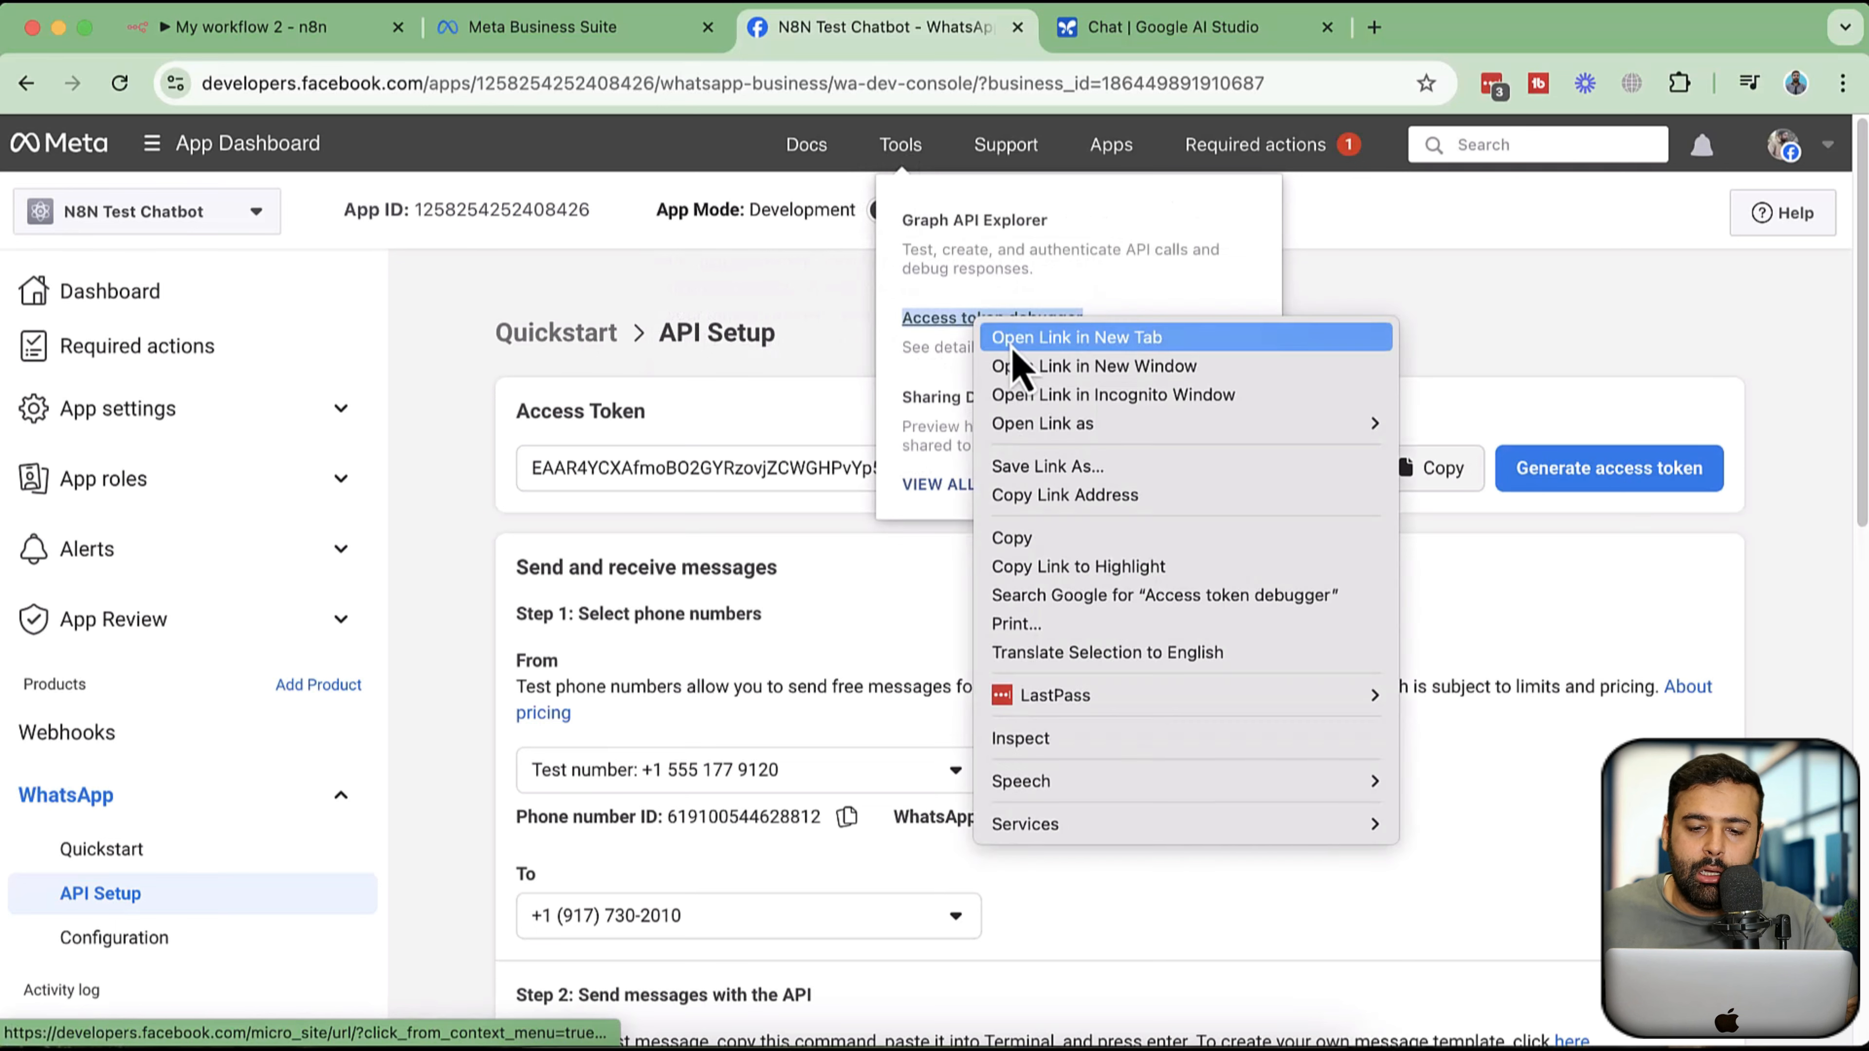
left_click(1012, 362)
left_click(1104, 48)
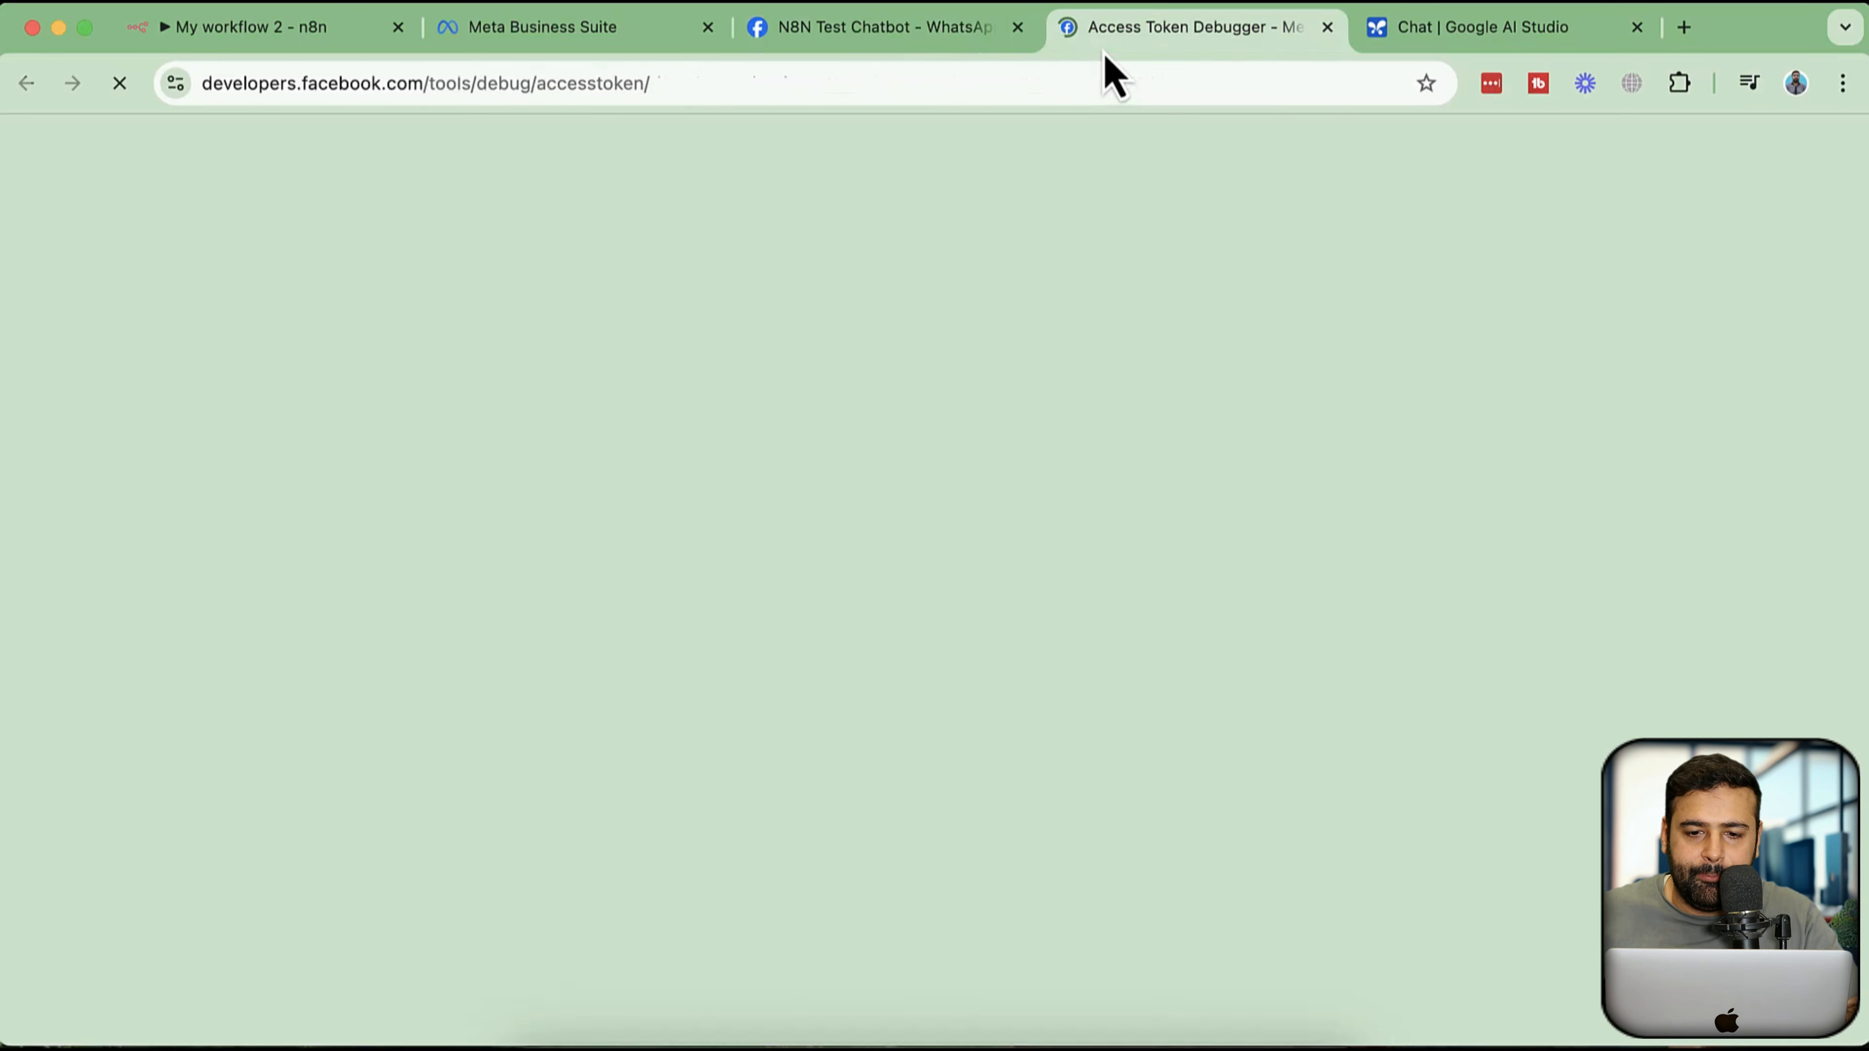
left_click(378, 383)
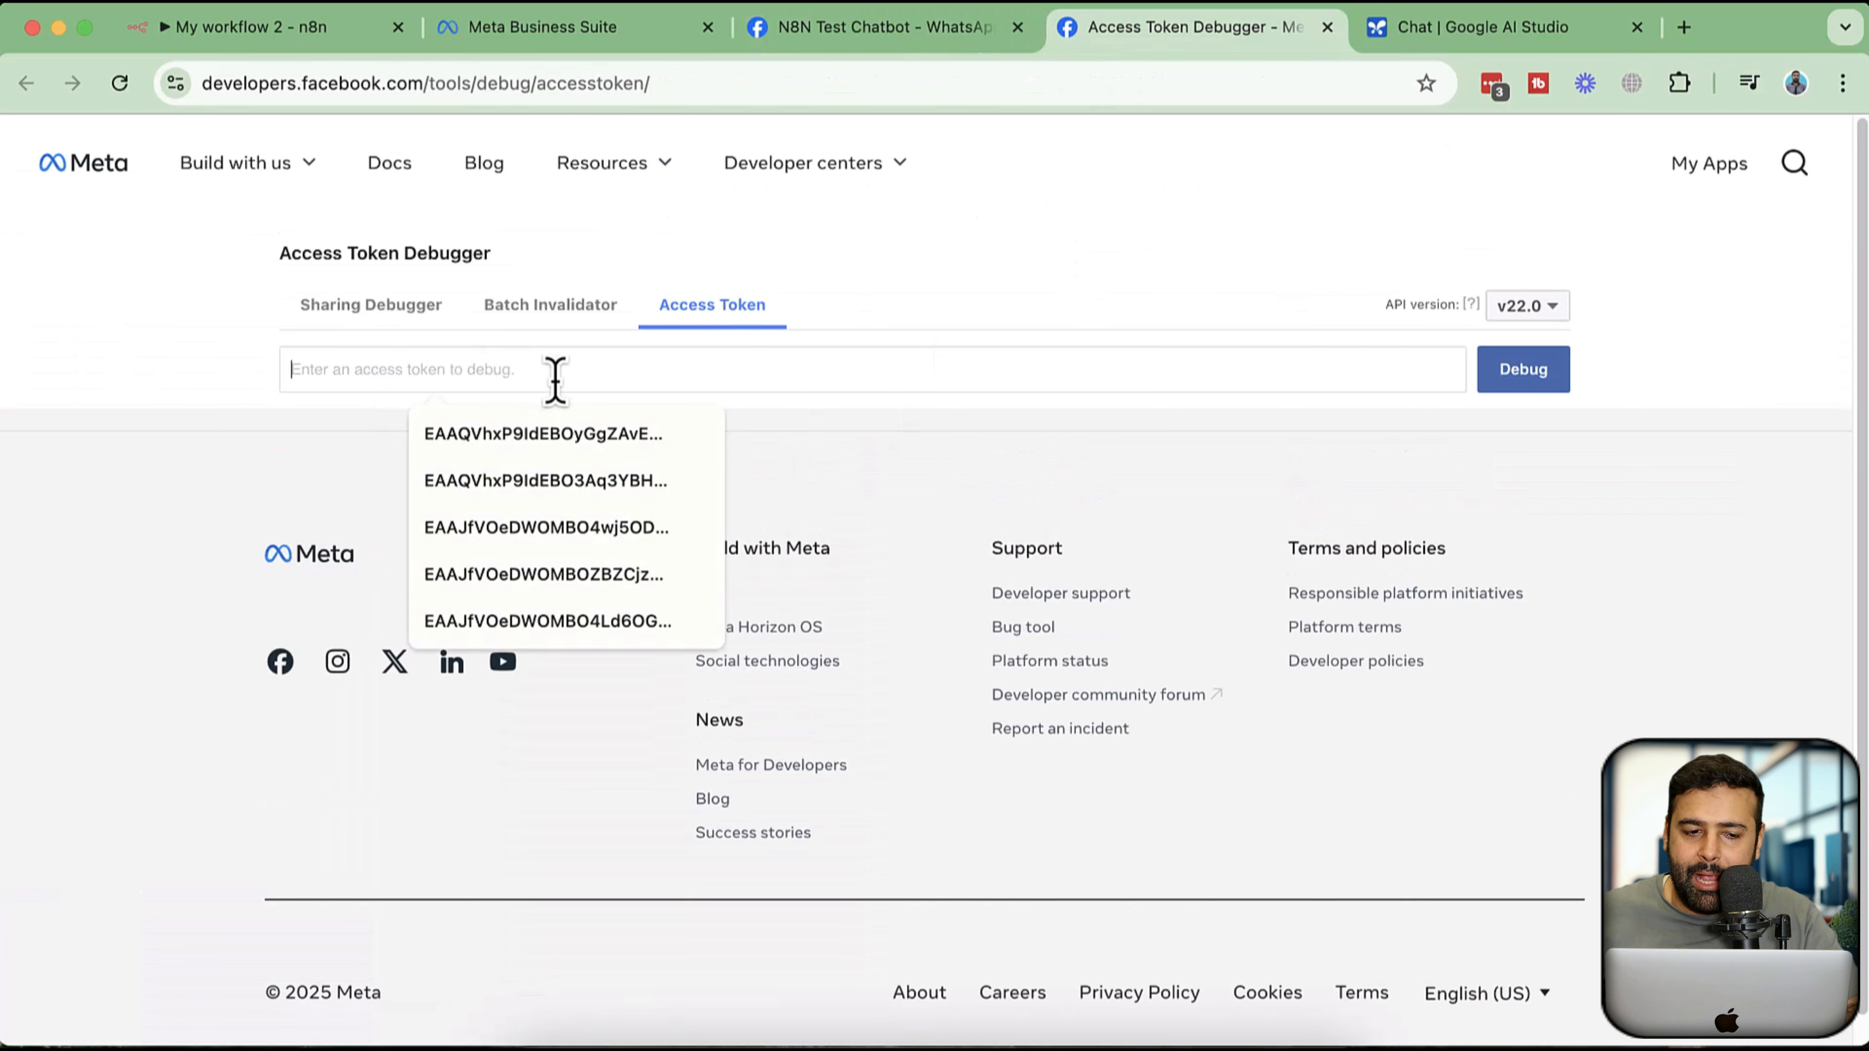
- Copy the generated access token from API Setup, paste it into the Access Token Debugger to debug it, and check its expiry
left_click(883, 29)
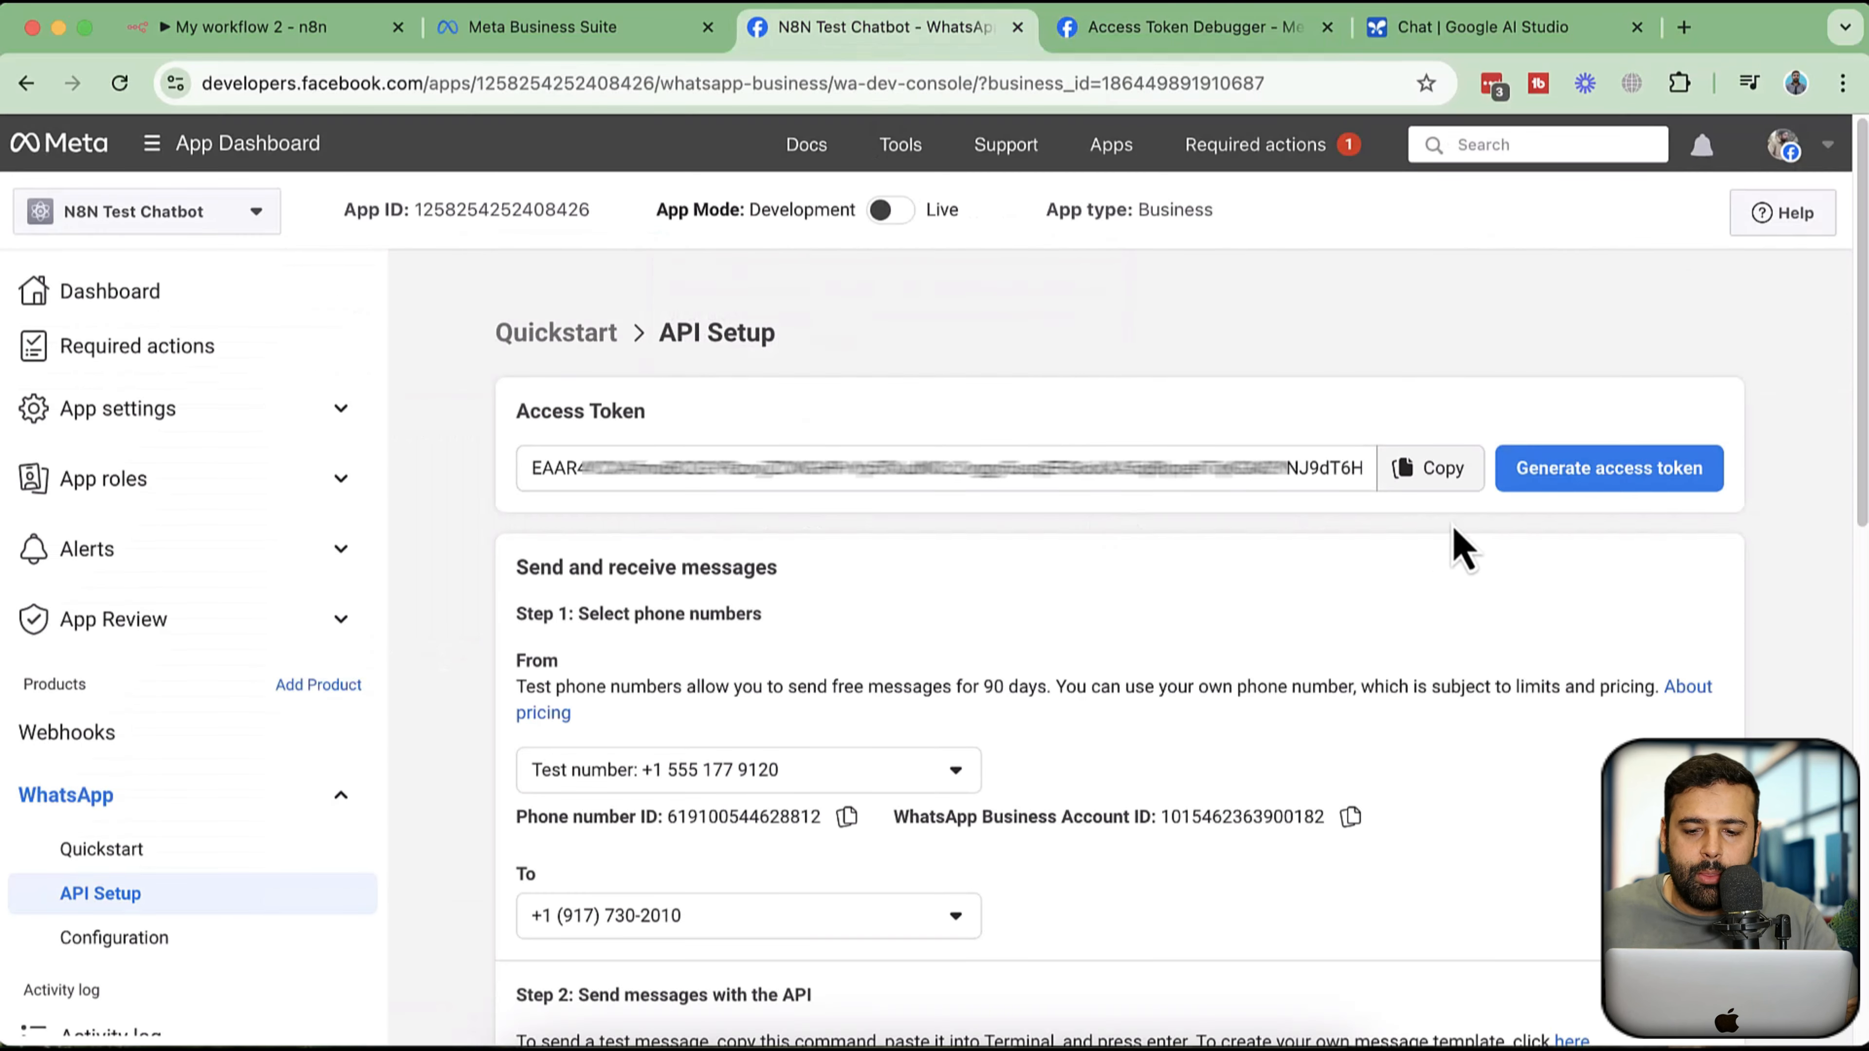
left_click(1432, 475)
left_click(1171, 30)
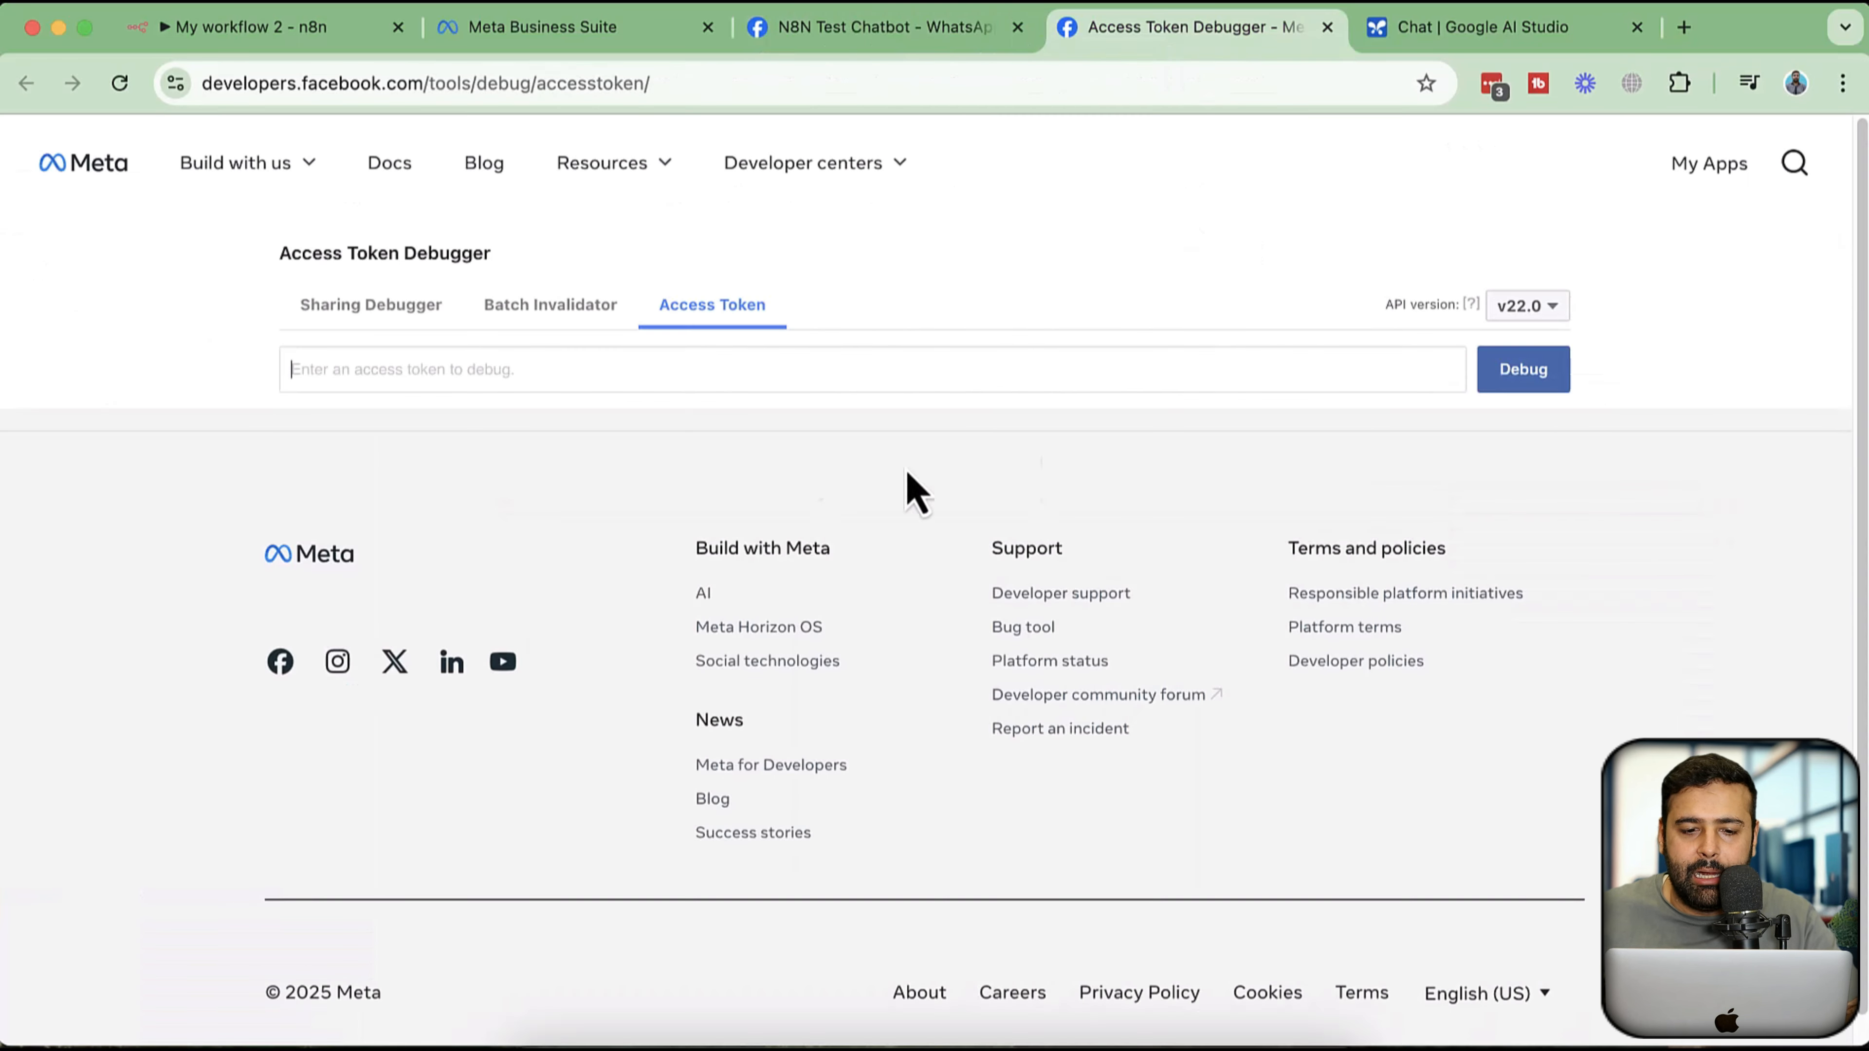
left_click(767, 375)
key("super+v")
left_click(1522, 372)
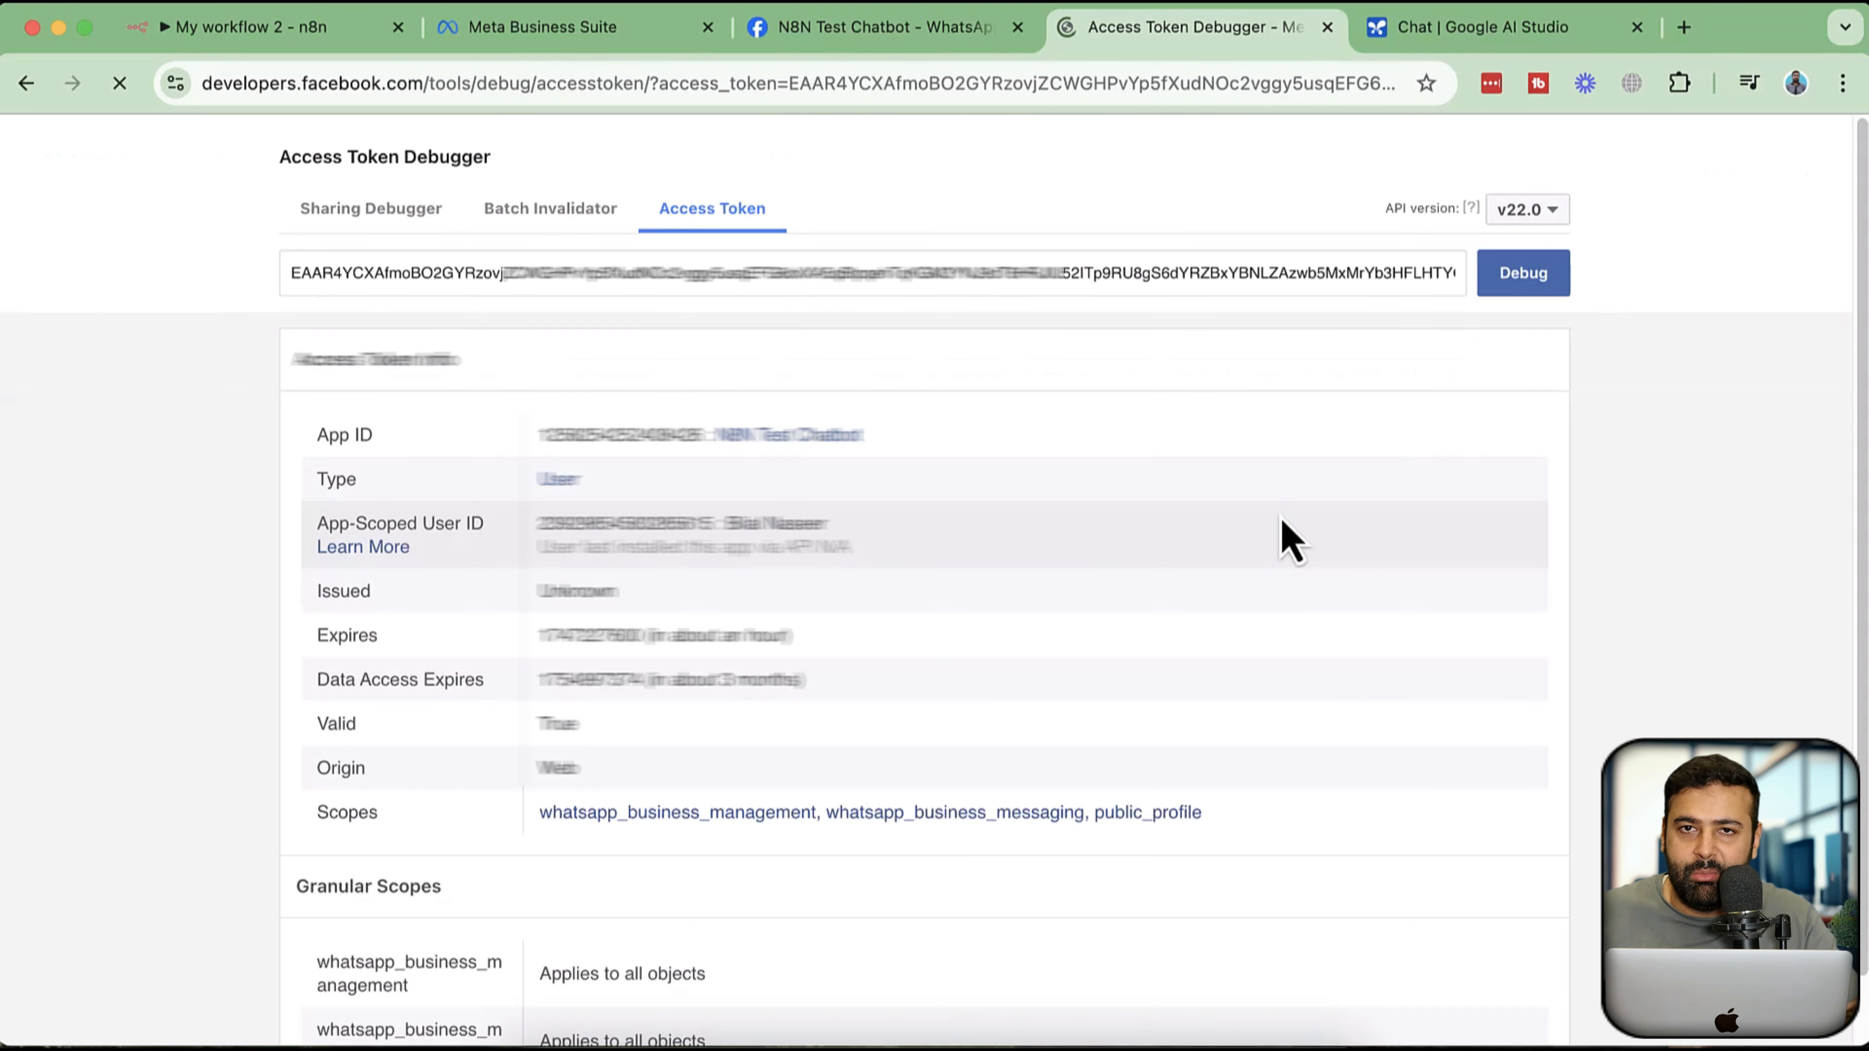
scroll(1177, 416, "down", 2)
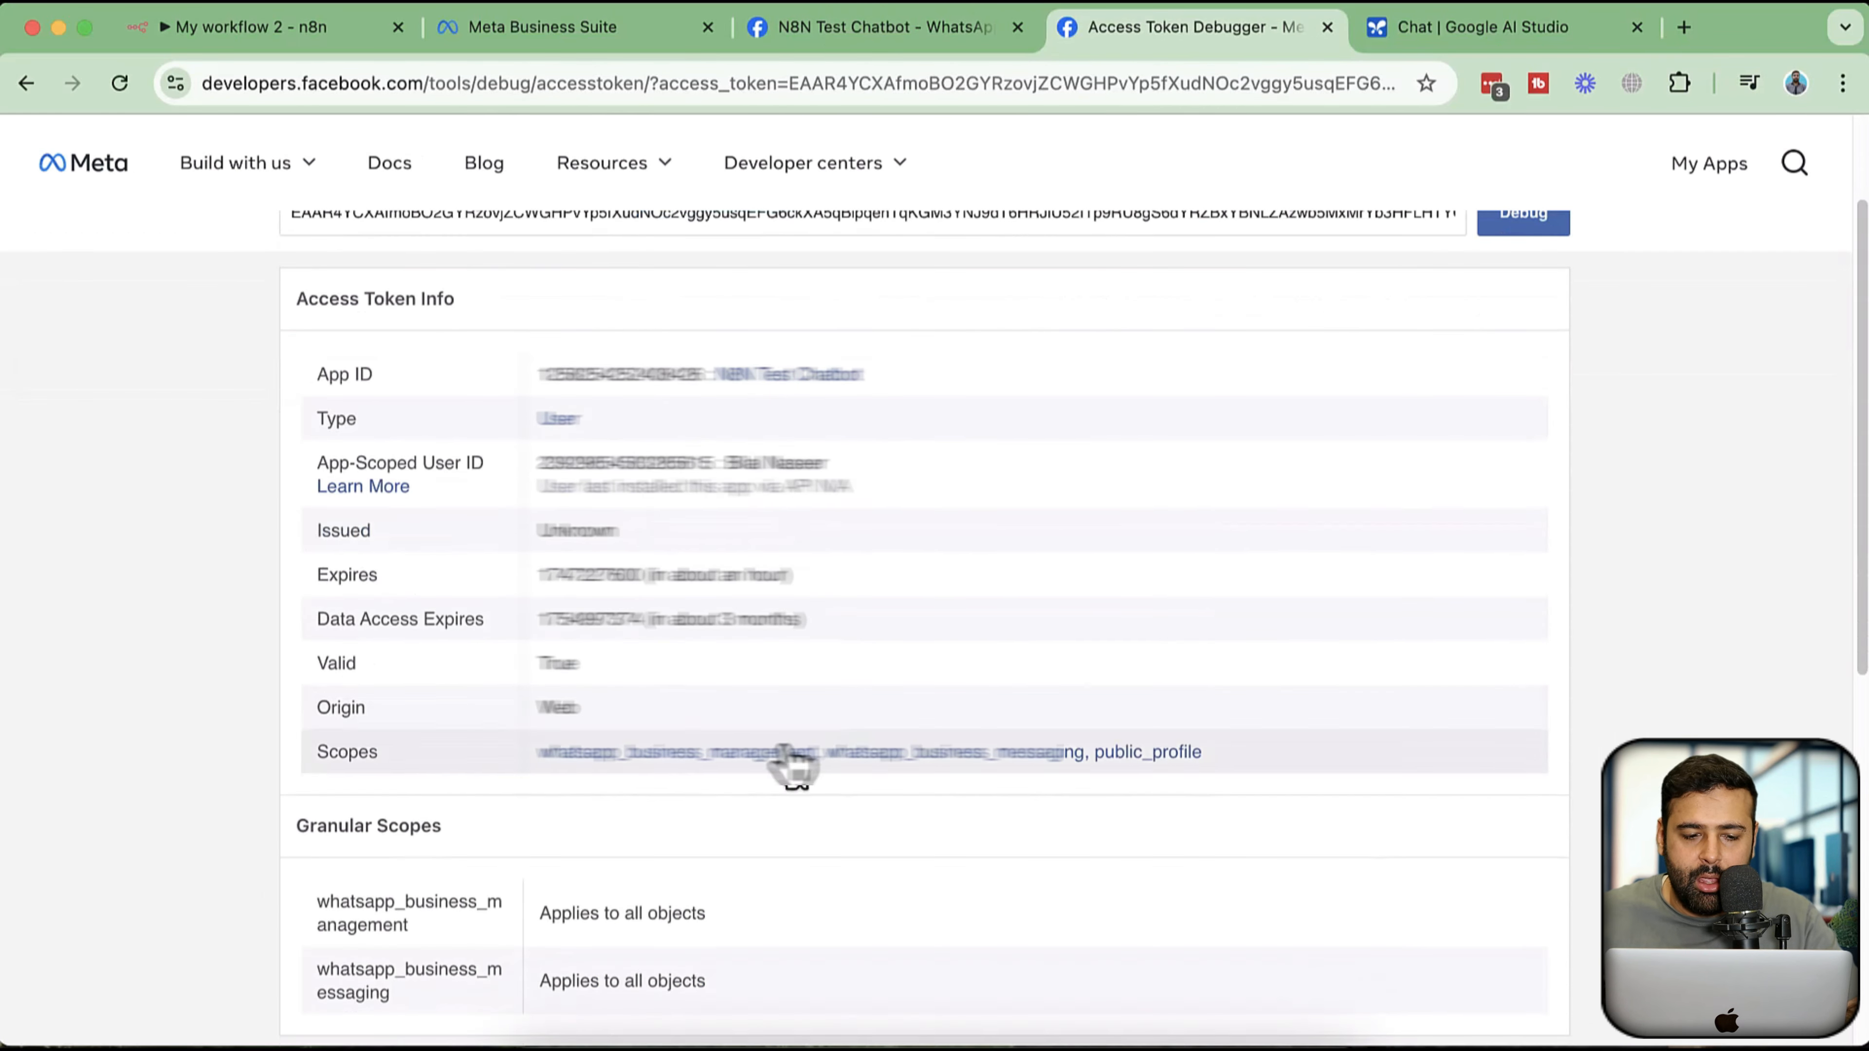
scroll(1002, 468, "down", 1)
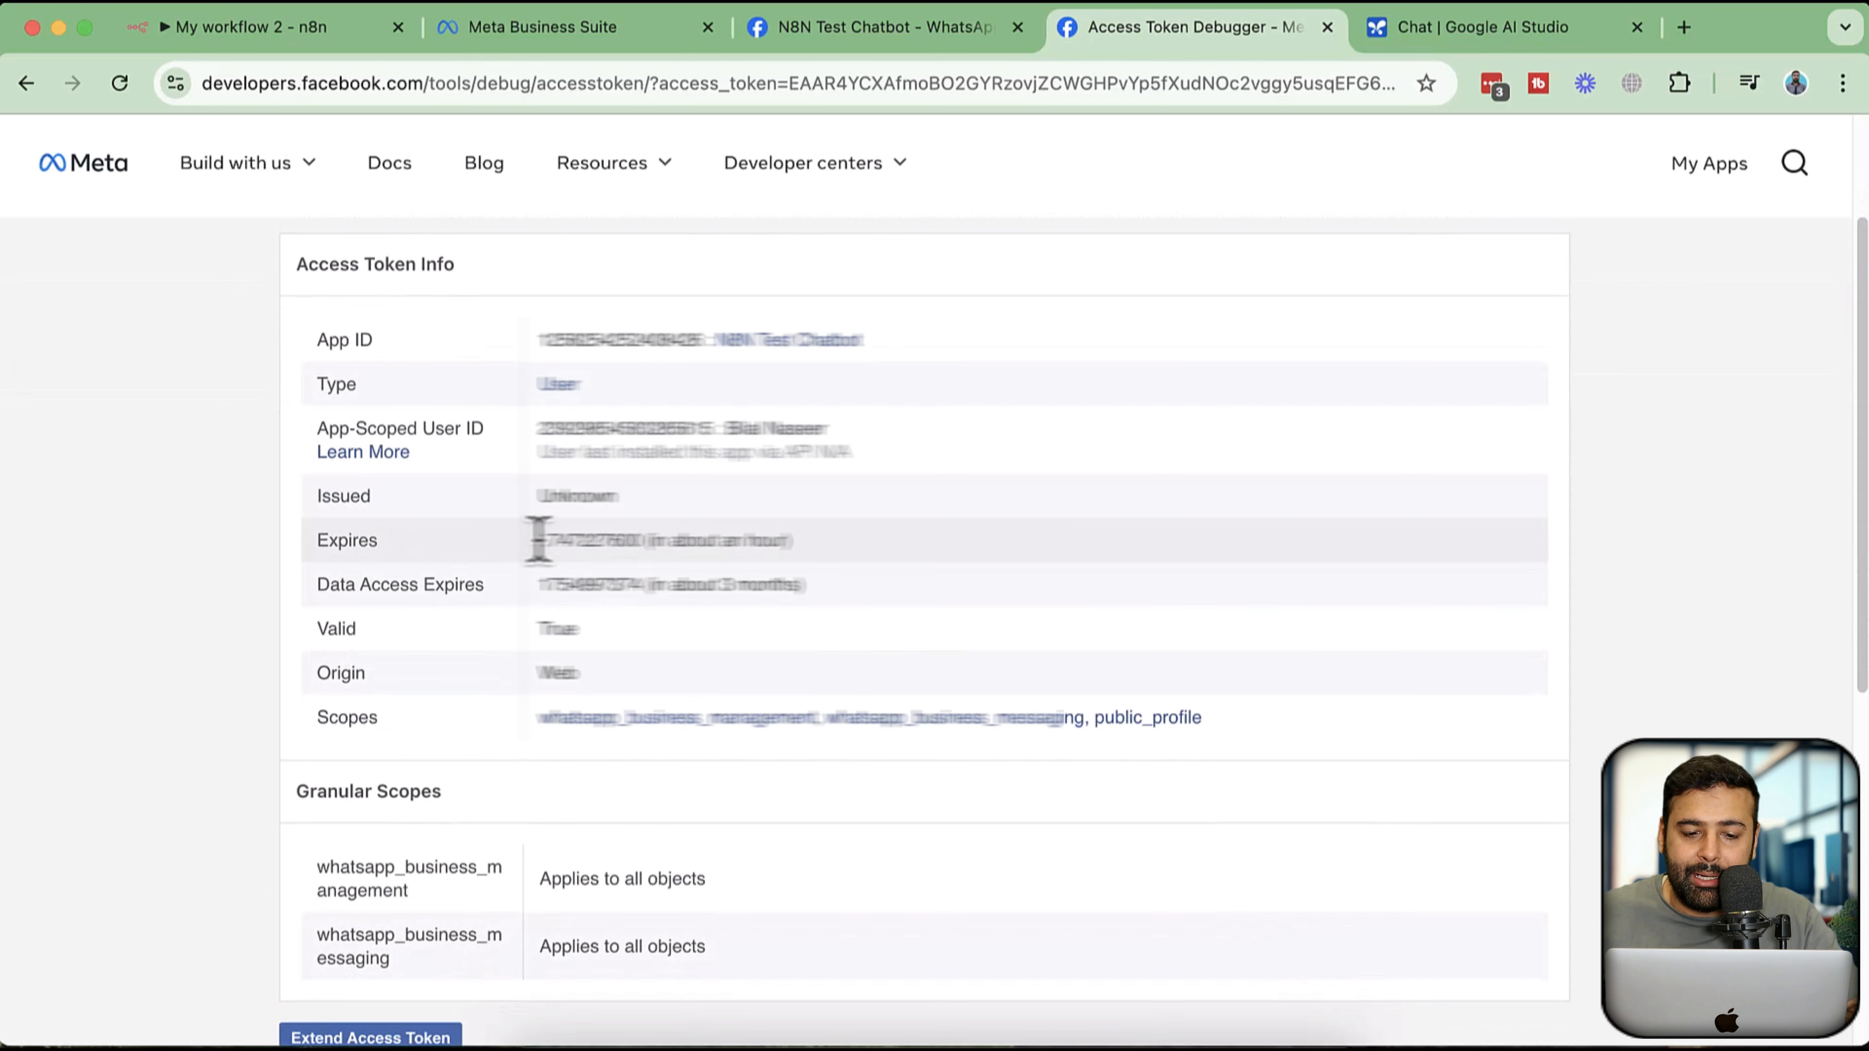
left_click_drag(536, 540, 854, 563)
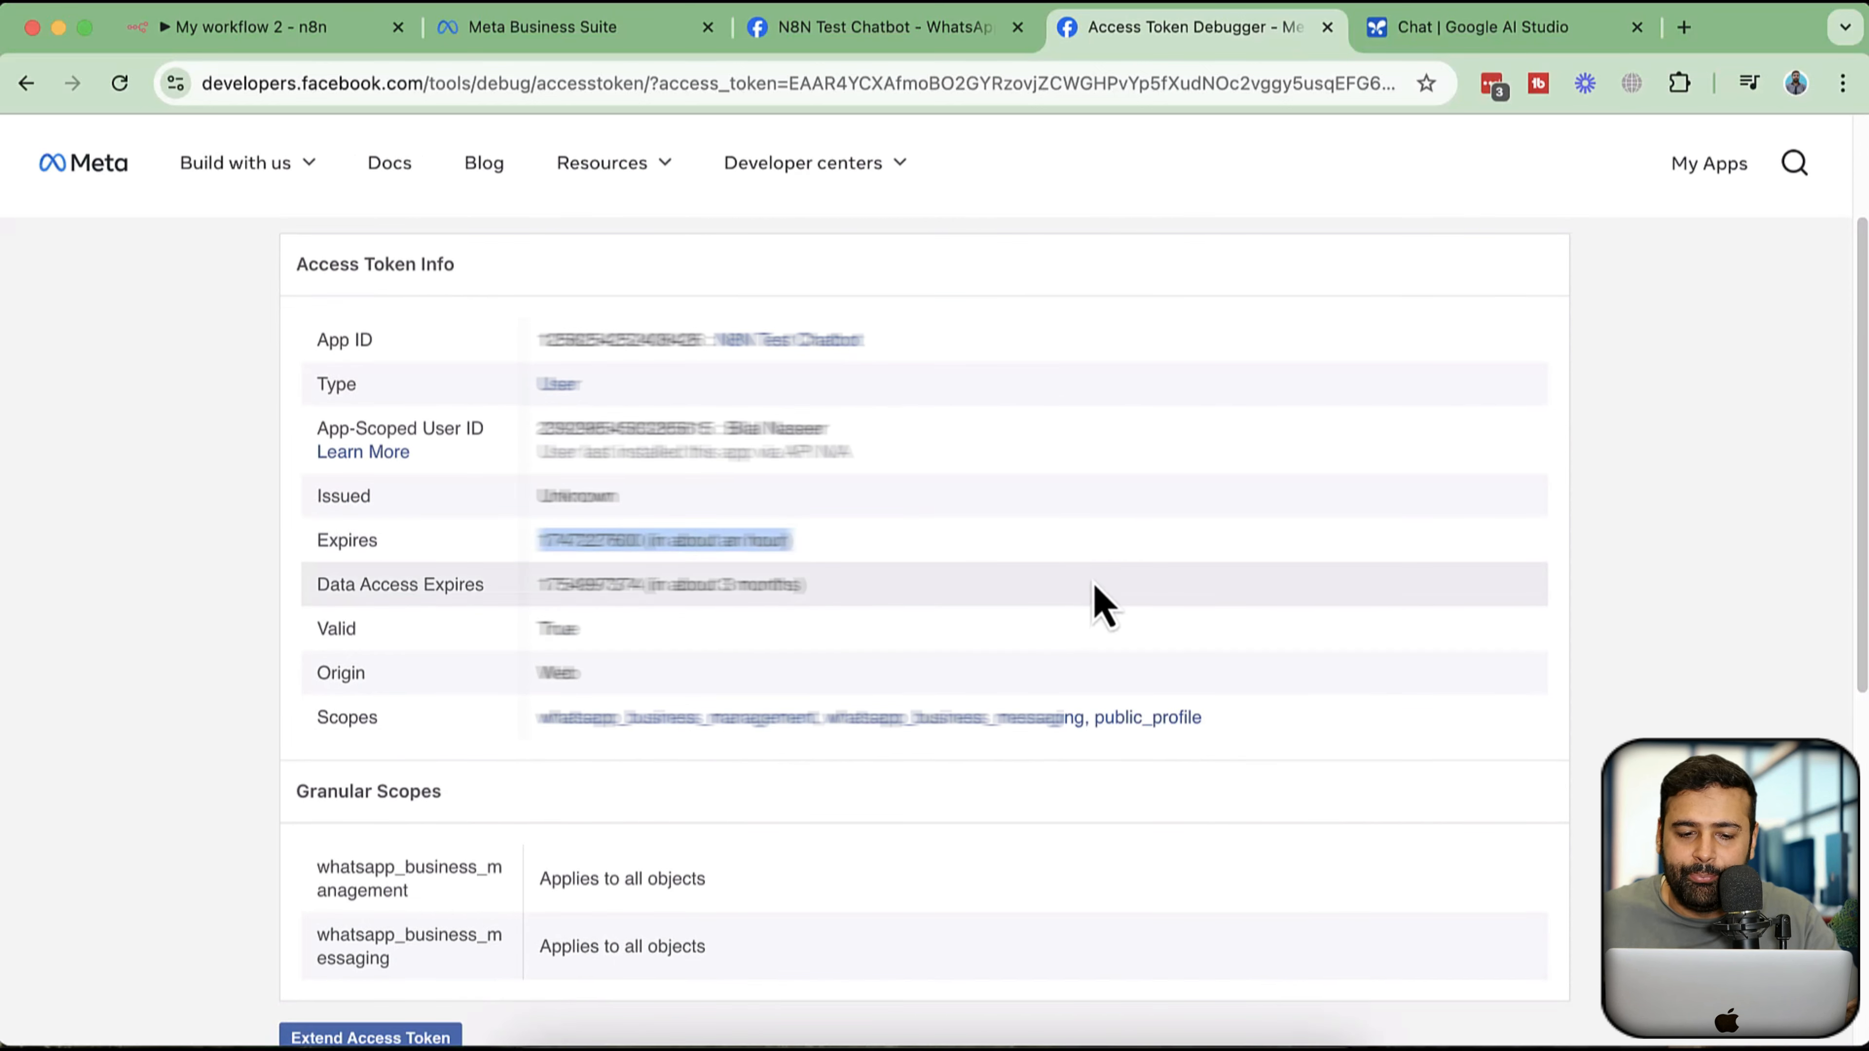
- Extend the access token and select the new long-lived token
scroll(1073, 401, "down", 1)
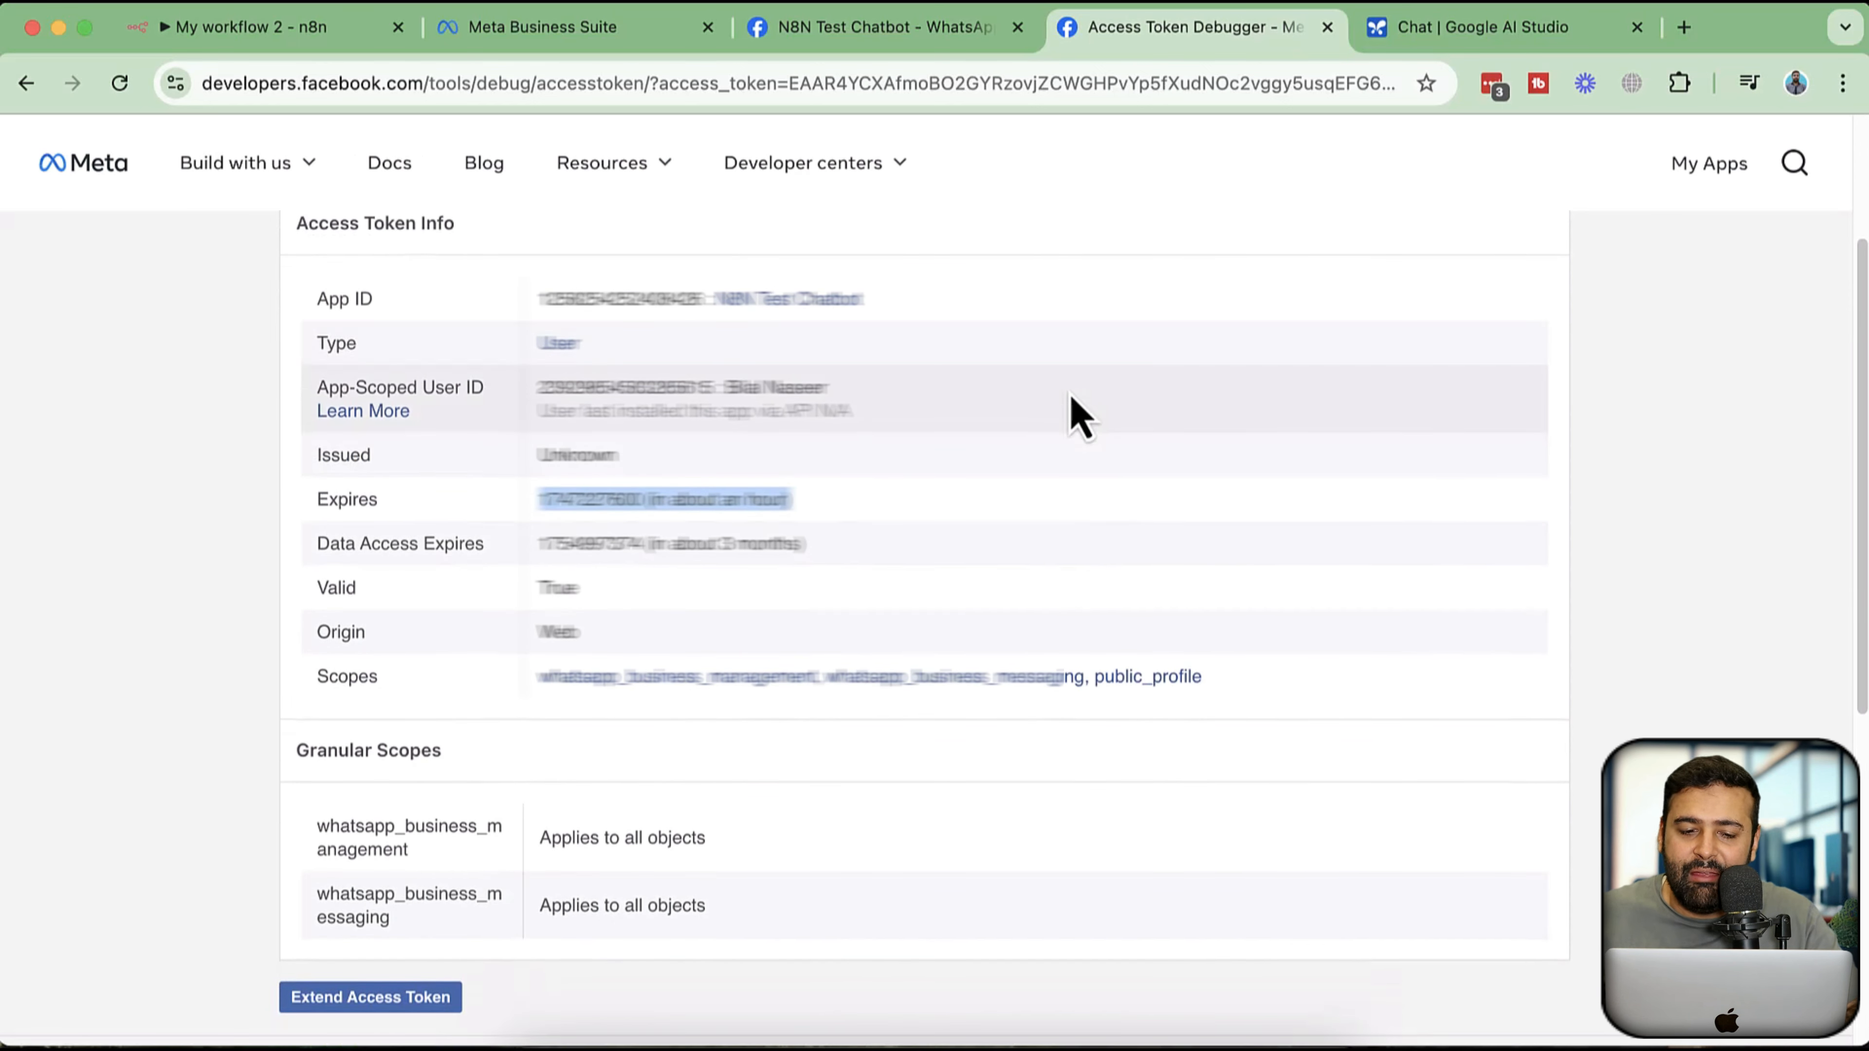
scroll(1060, 442, "down", 5)
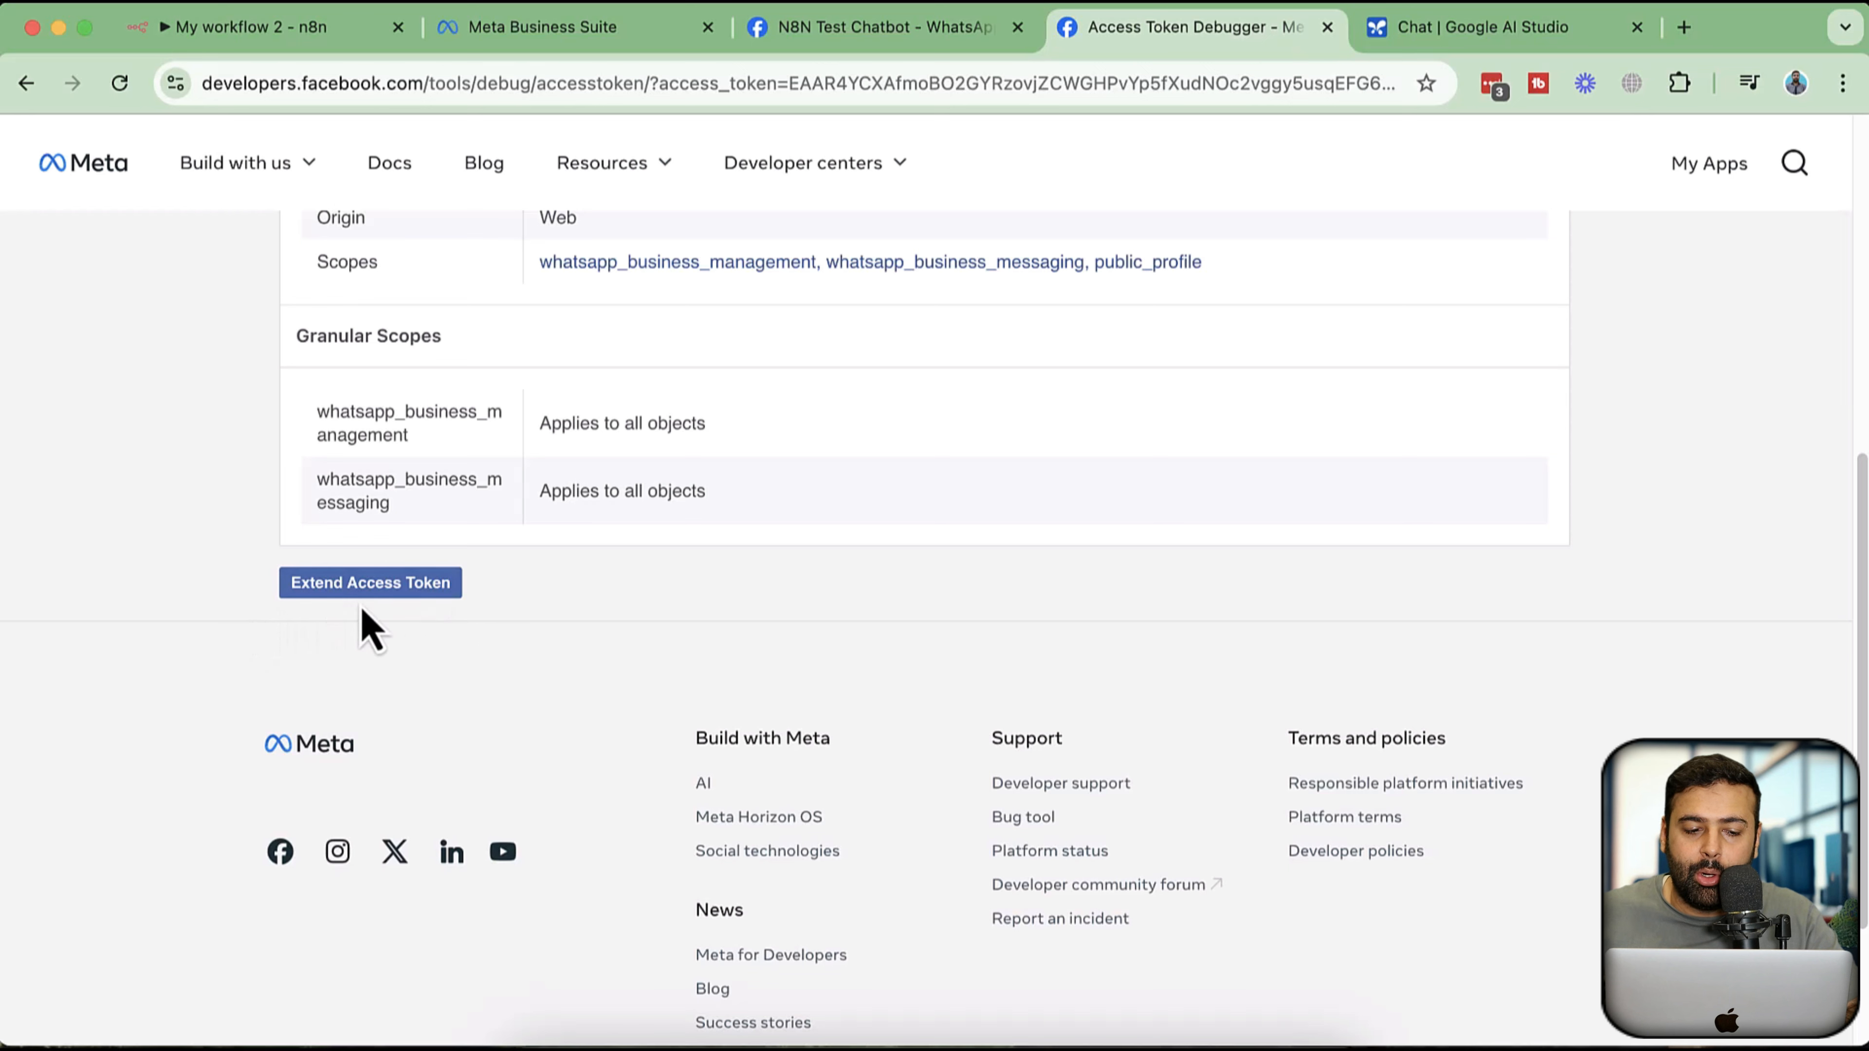
left_click(406, 593)
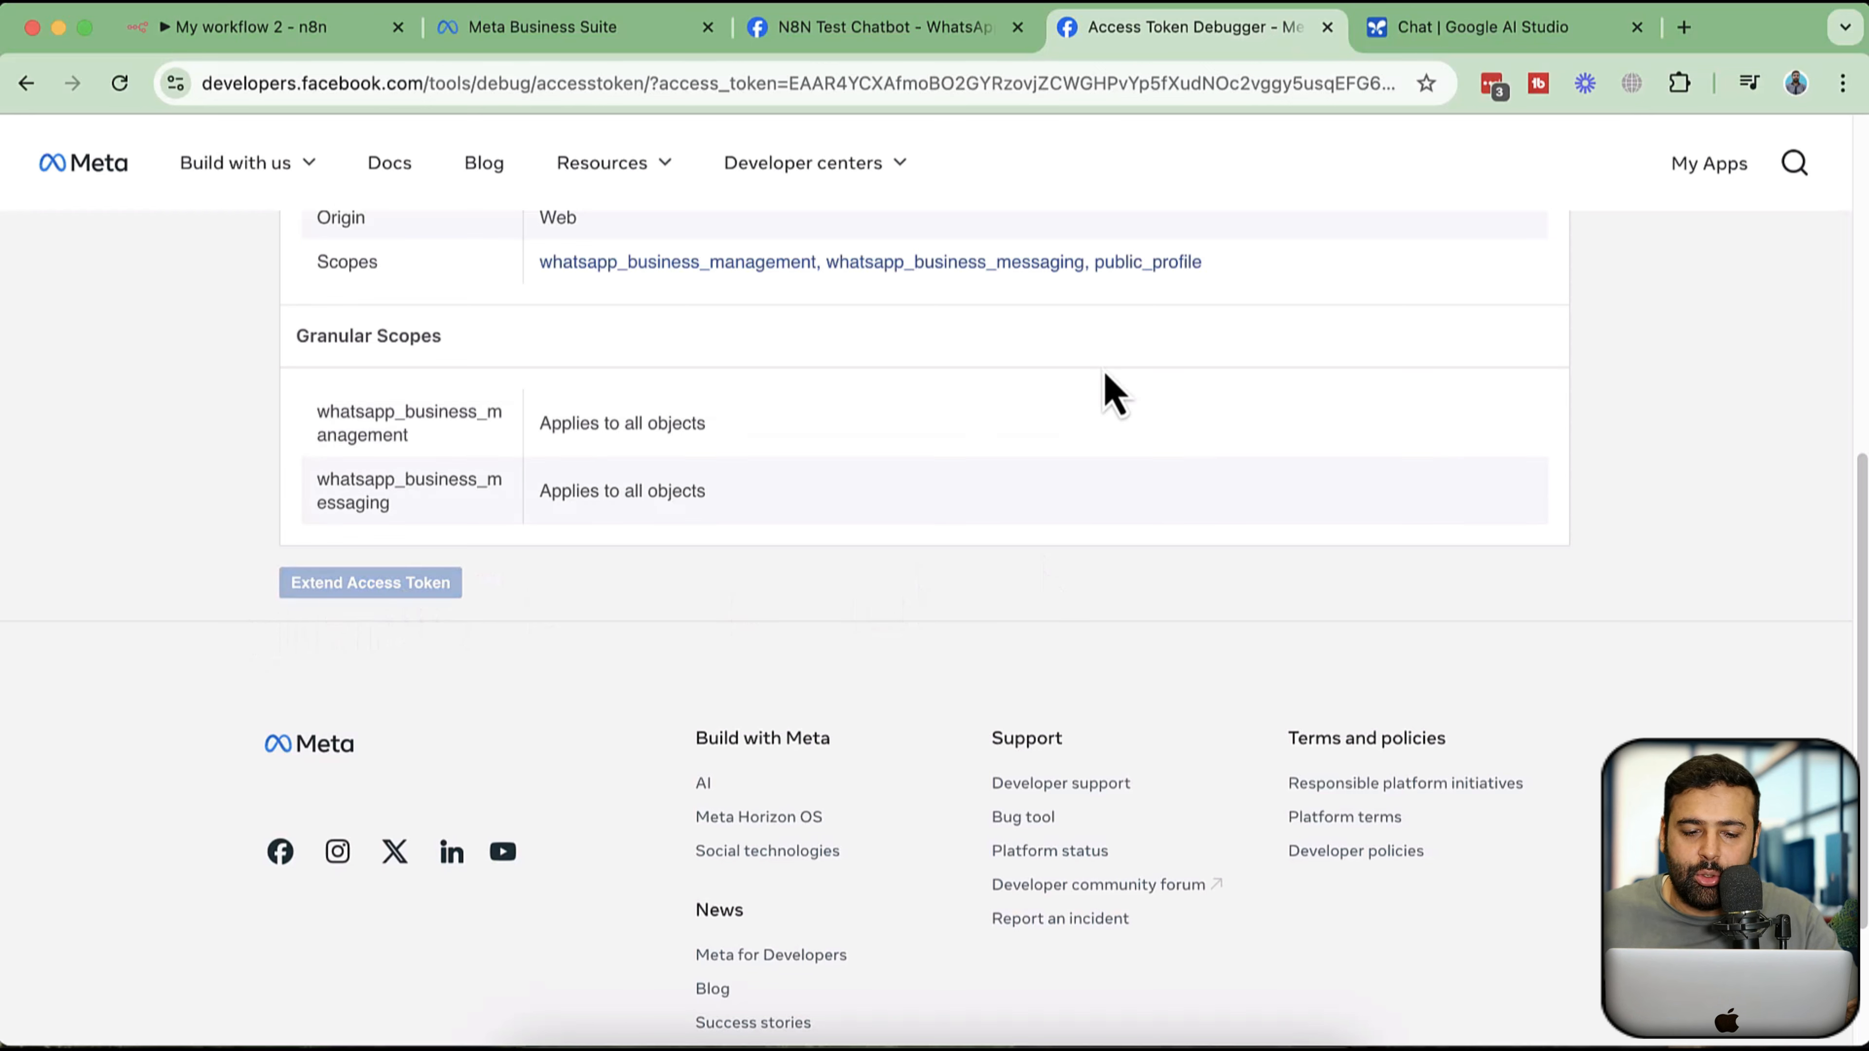
scroll(1111, 394, "down", 3)
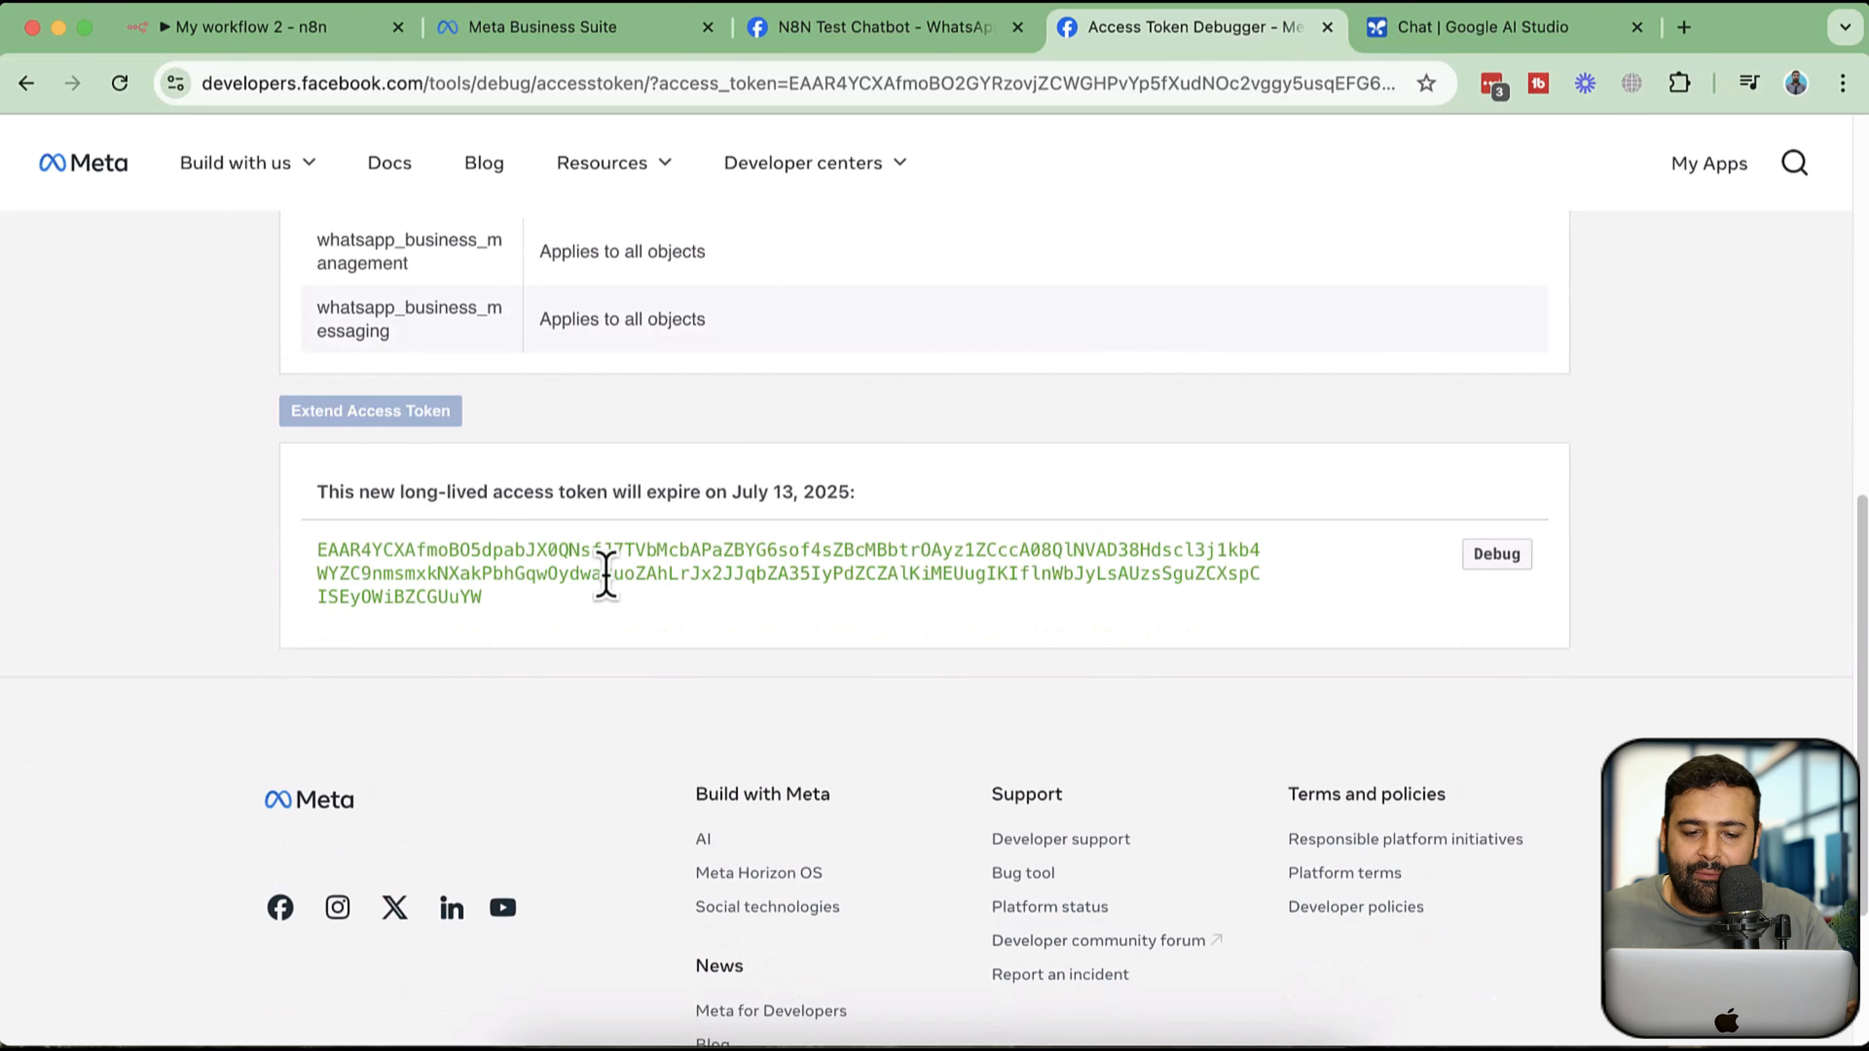
left_click_drag(519, 630, 317, 567)
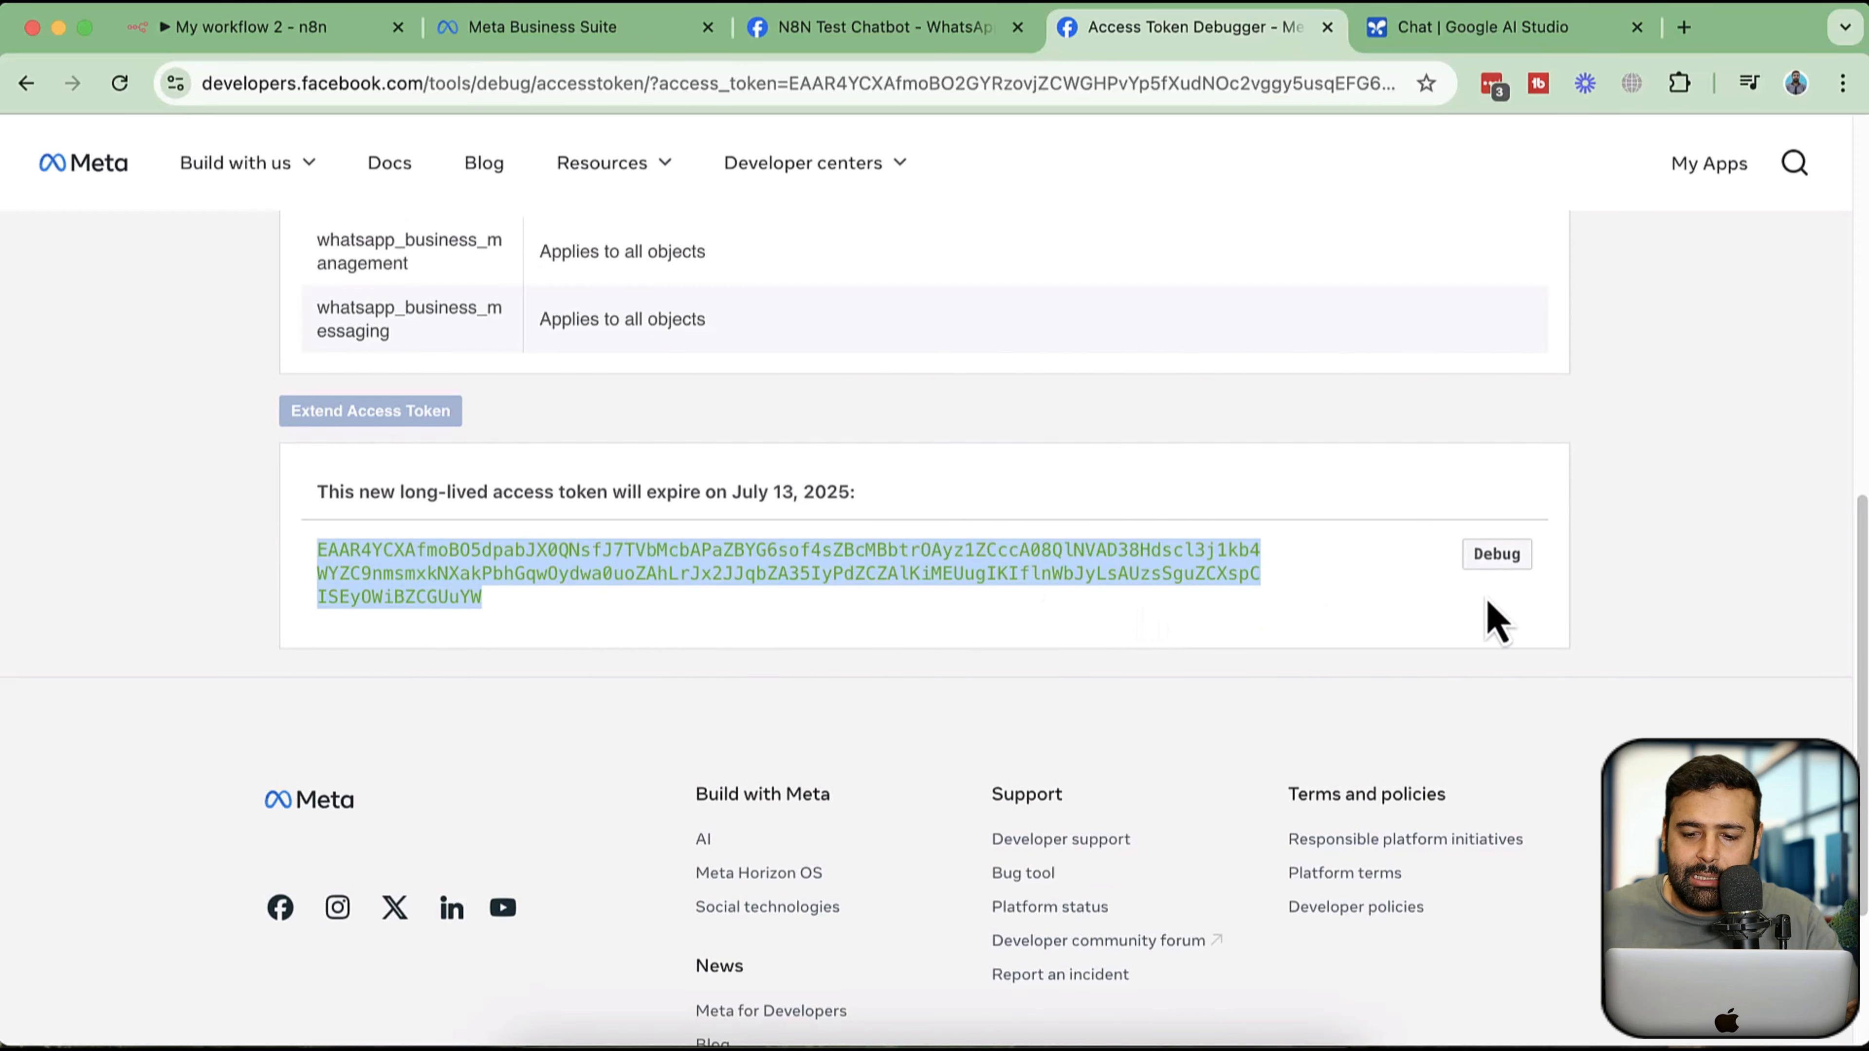
- Debug the new long-lived access token and check its expiry in the token info
left_click(1494, 578)
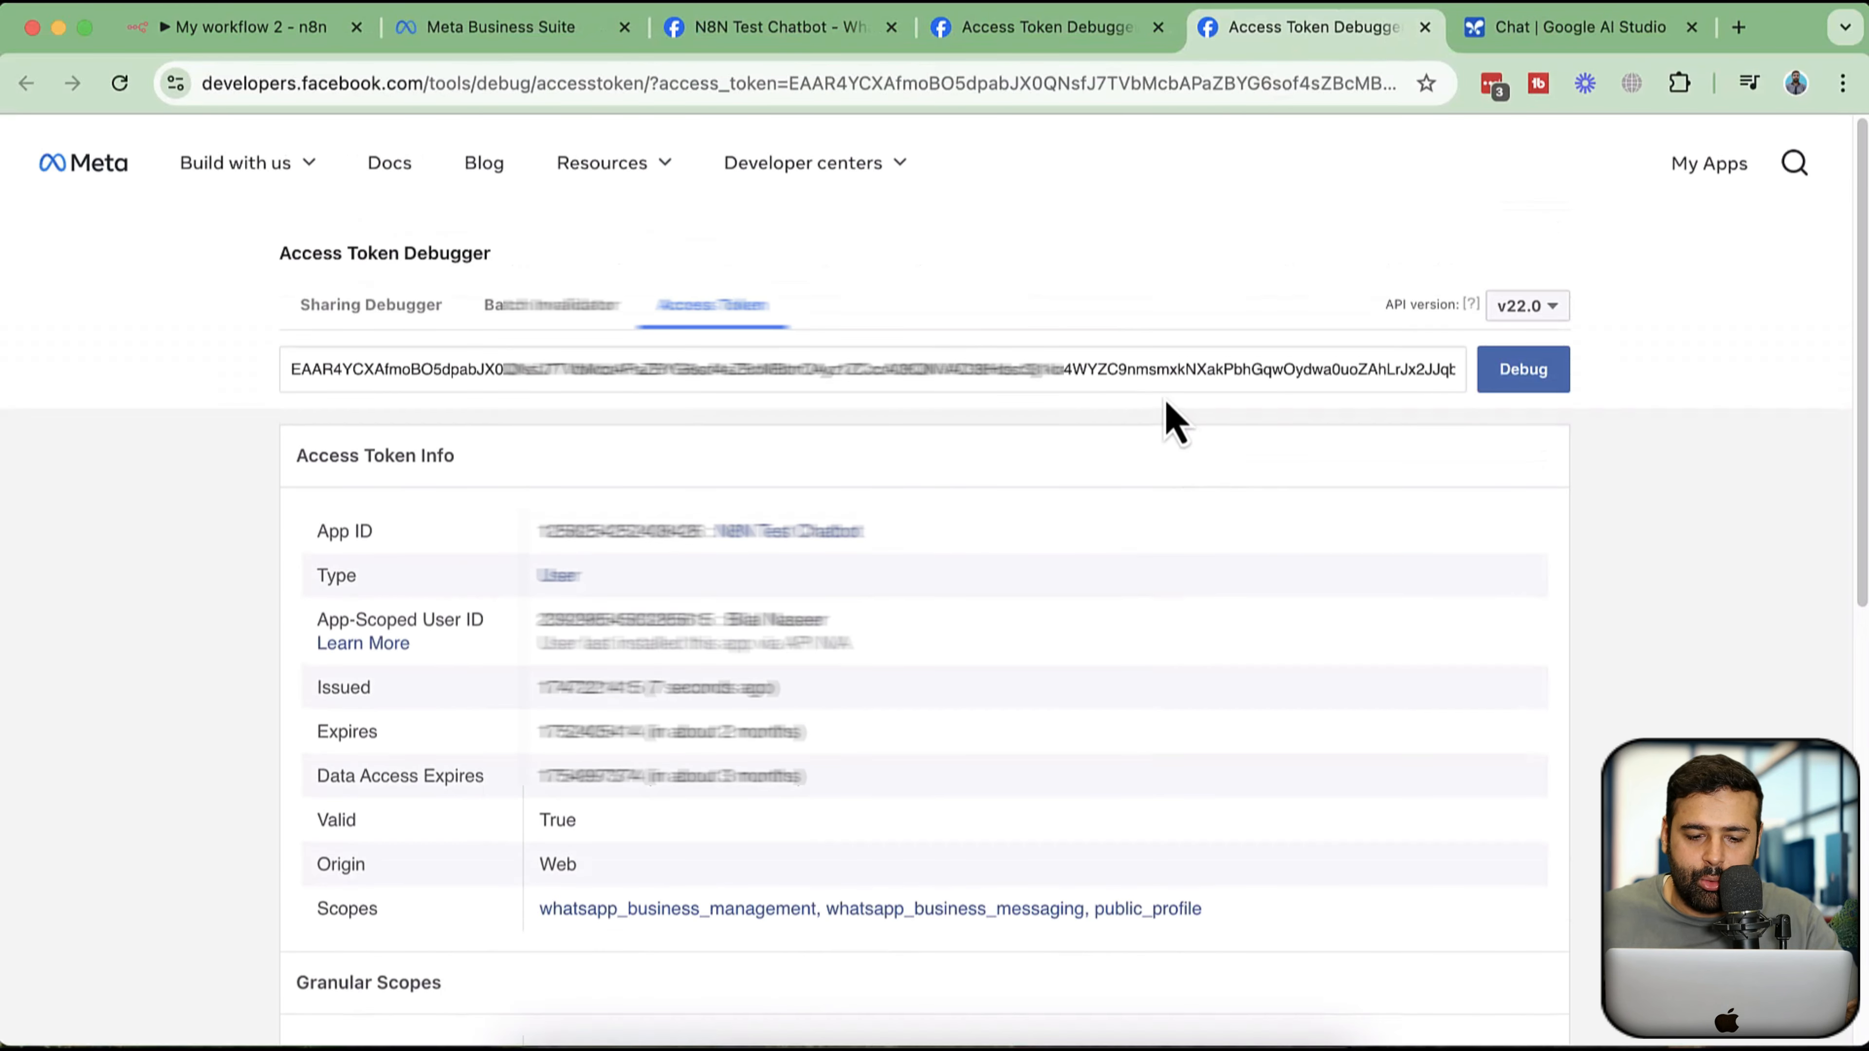
scroll(1170, 420, "down", 4)
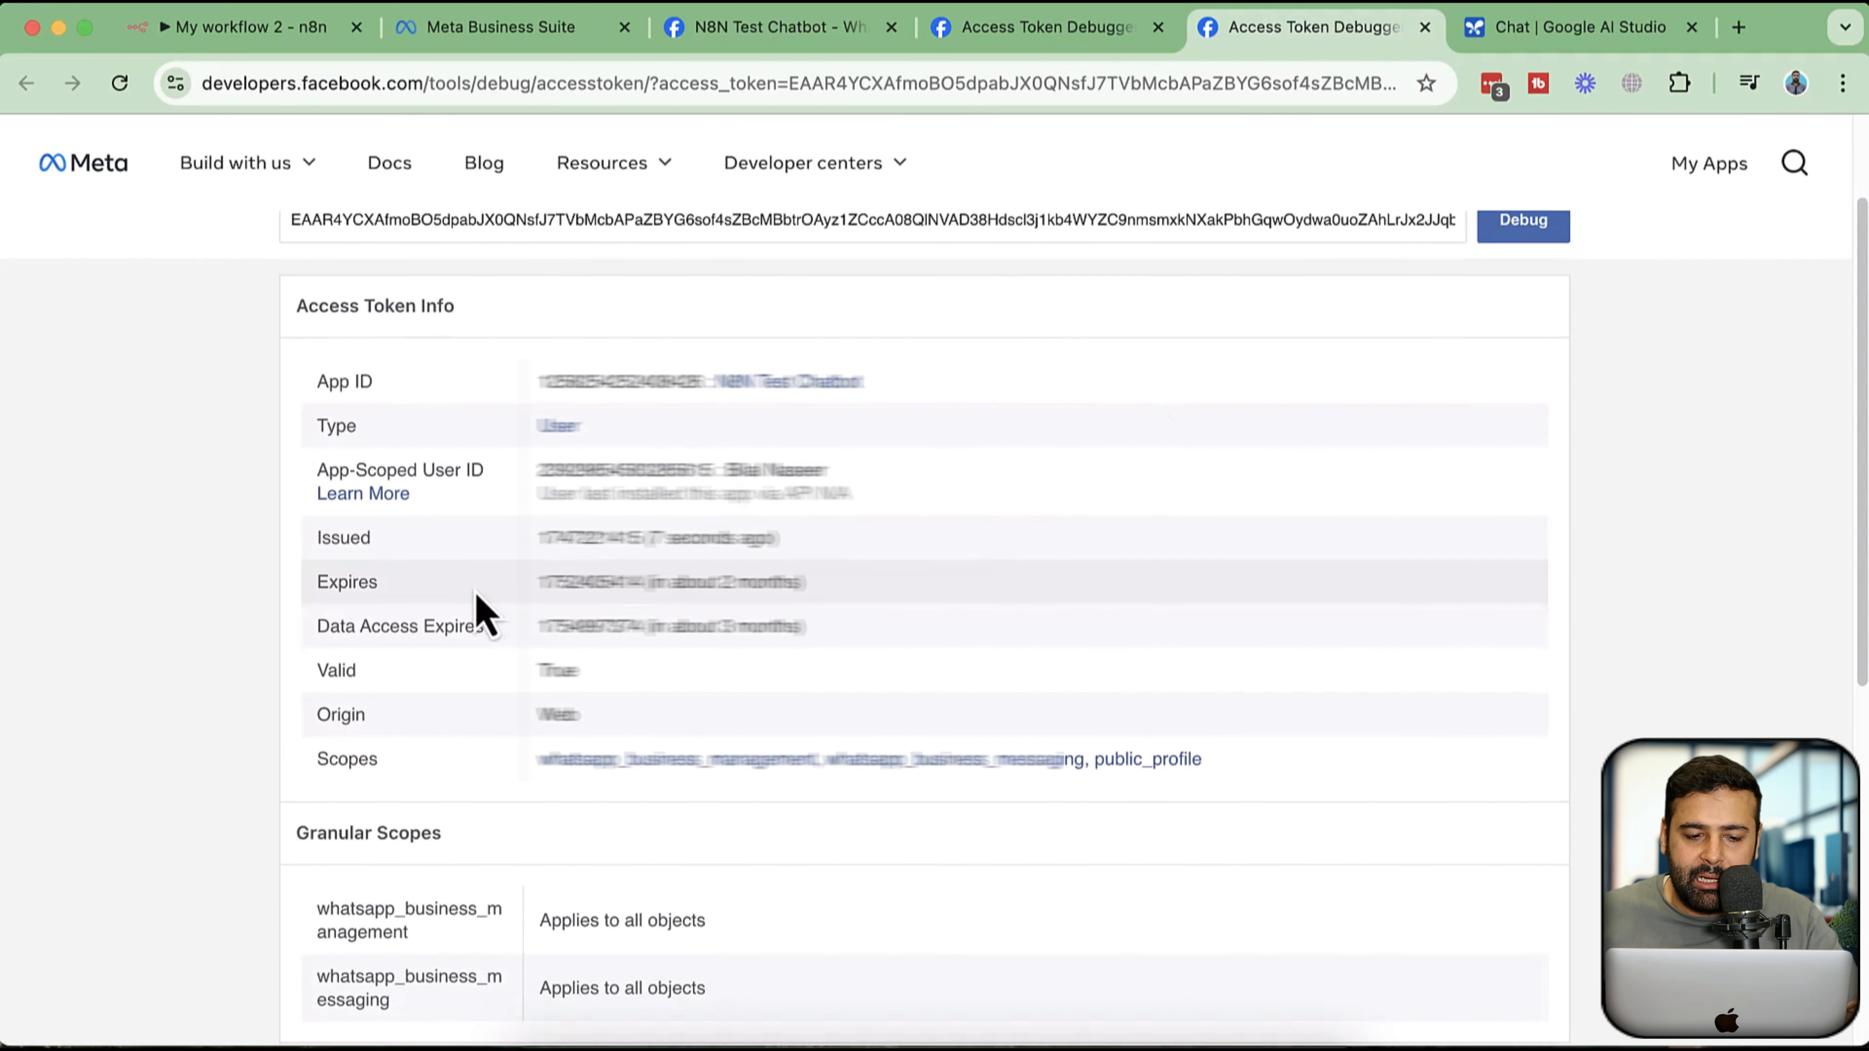
left_click_drag(651, 583, 807, 603)
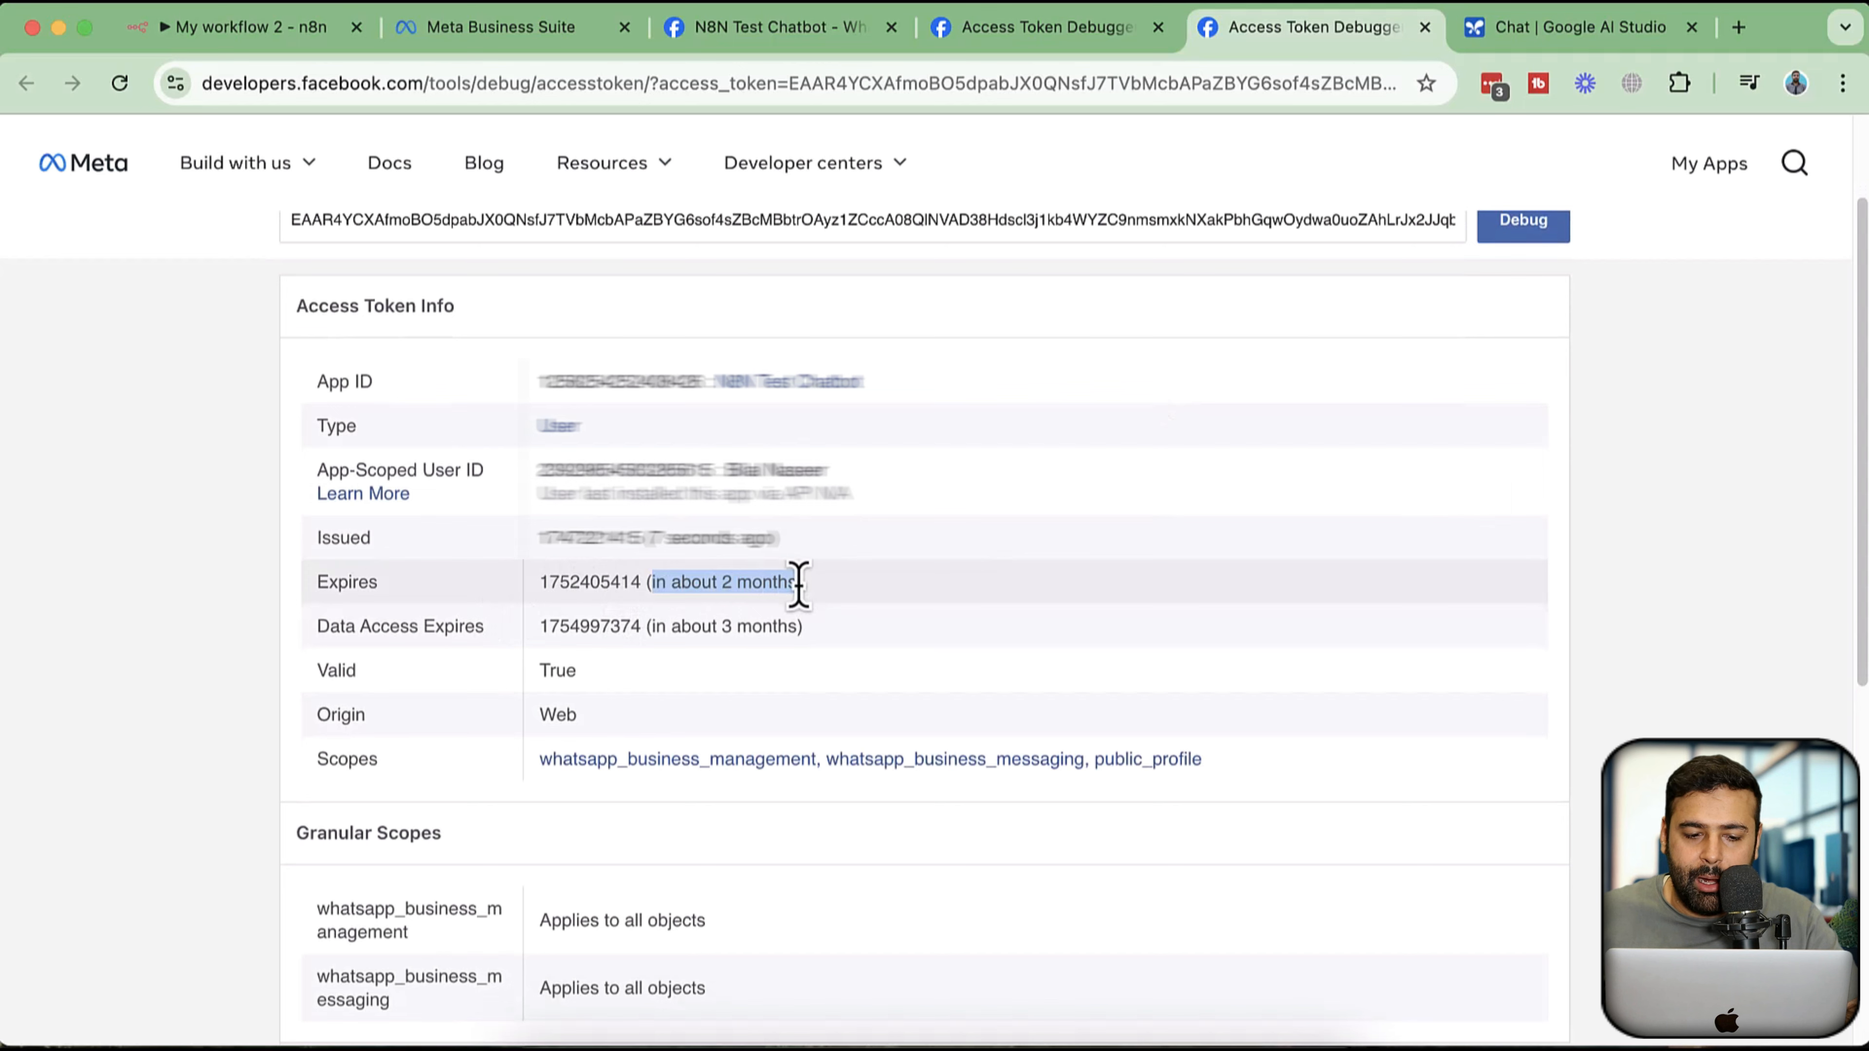
left_click_drag(325, 582, 793, 589)
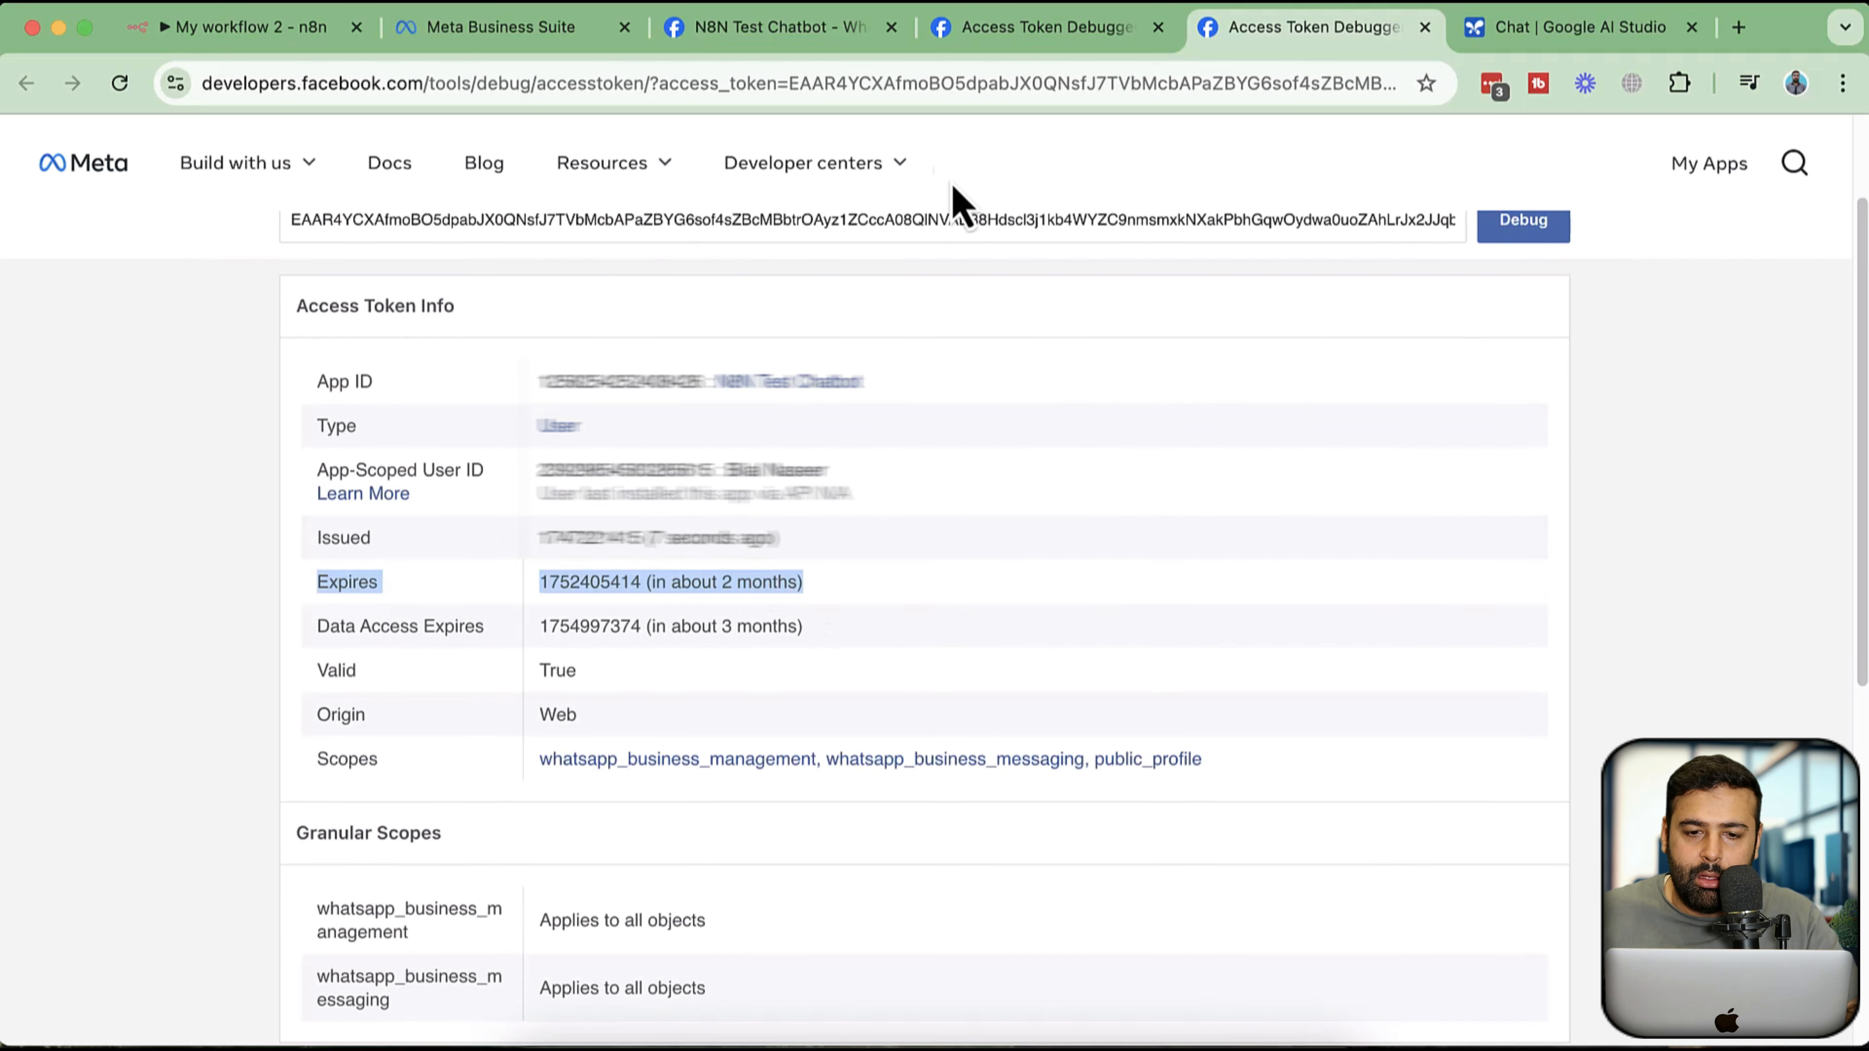
- Compare the expiry of the original access token with that of the extended token in the two Access Token Debugger pages
left_click(988, 46)
scroll(952, 501, "up", 10)
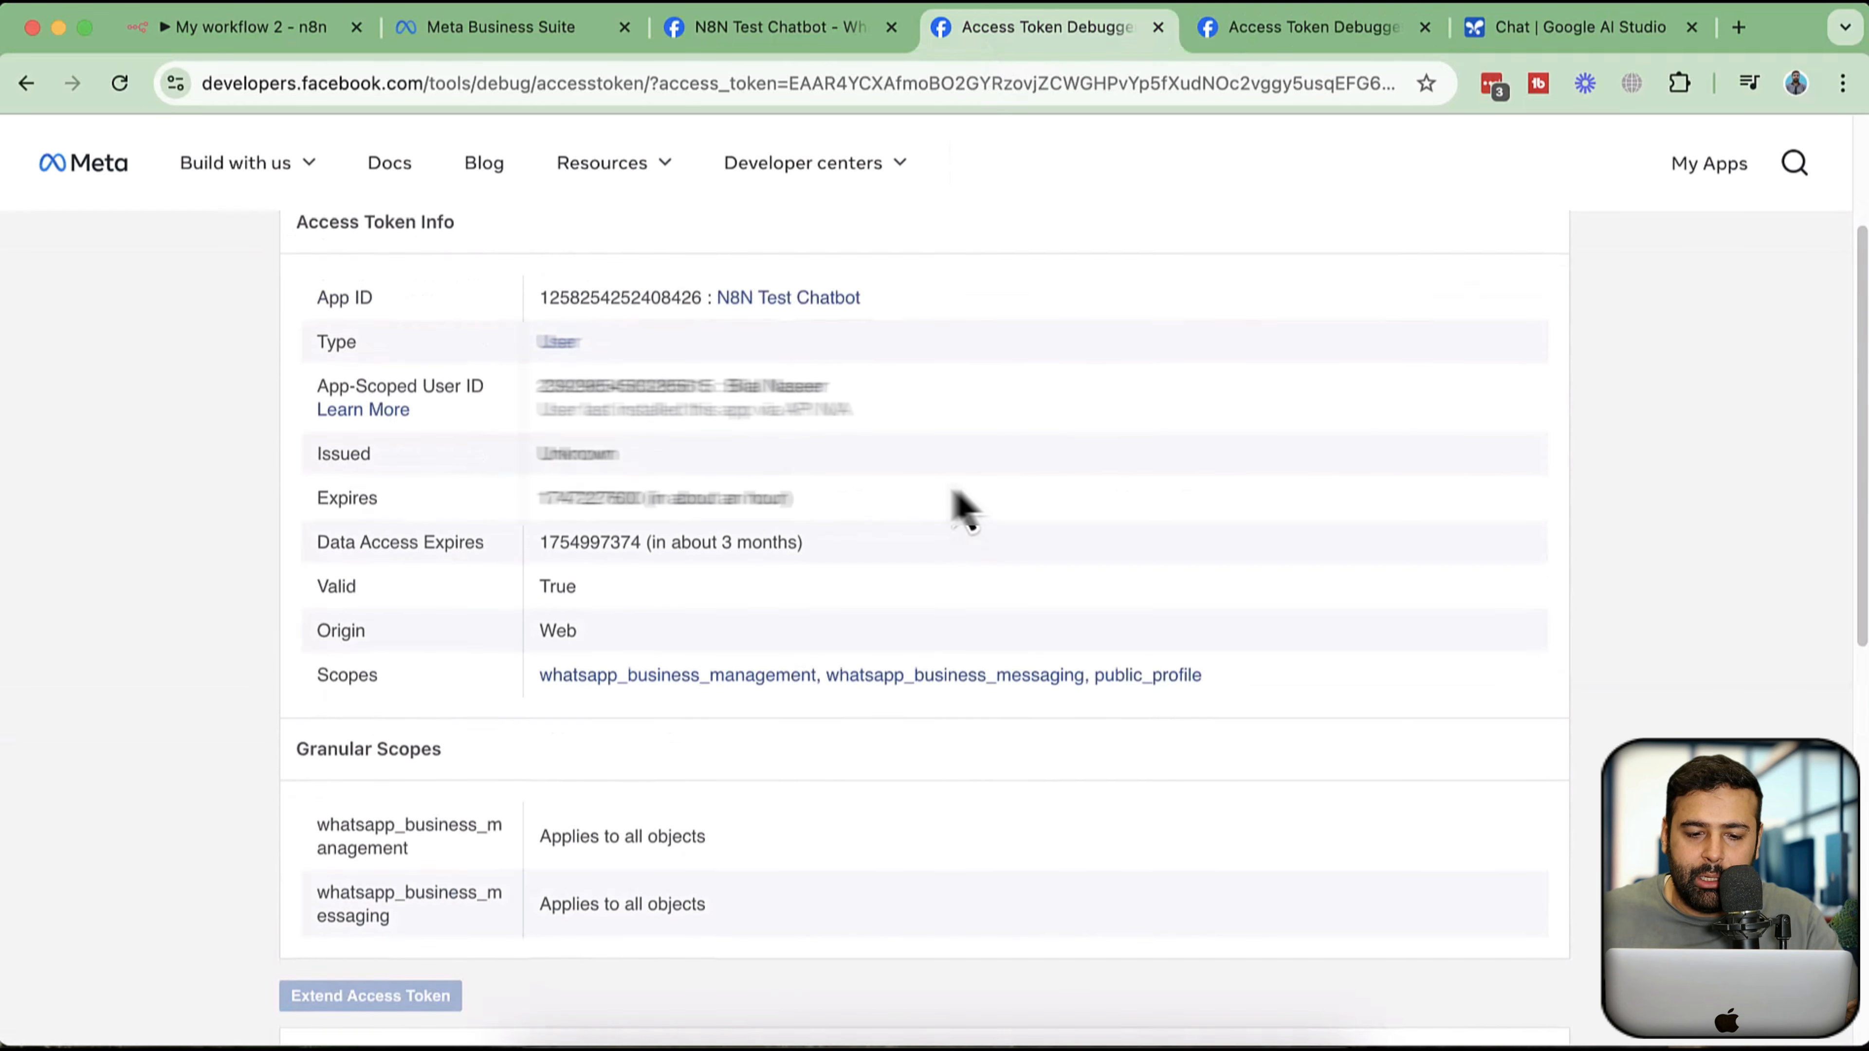
left_click_drag(315, 561, 771, 551)
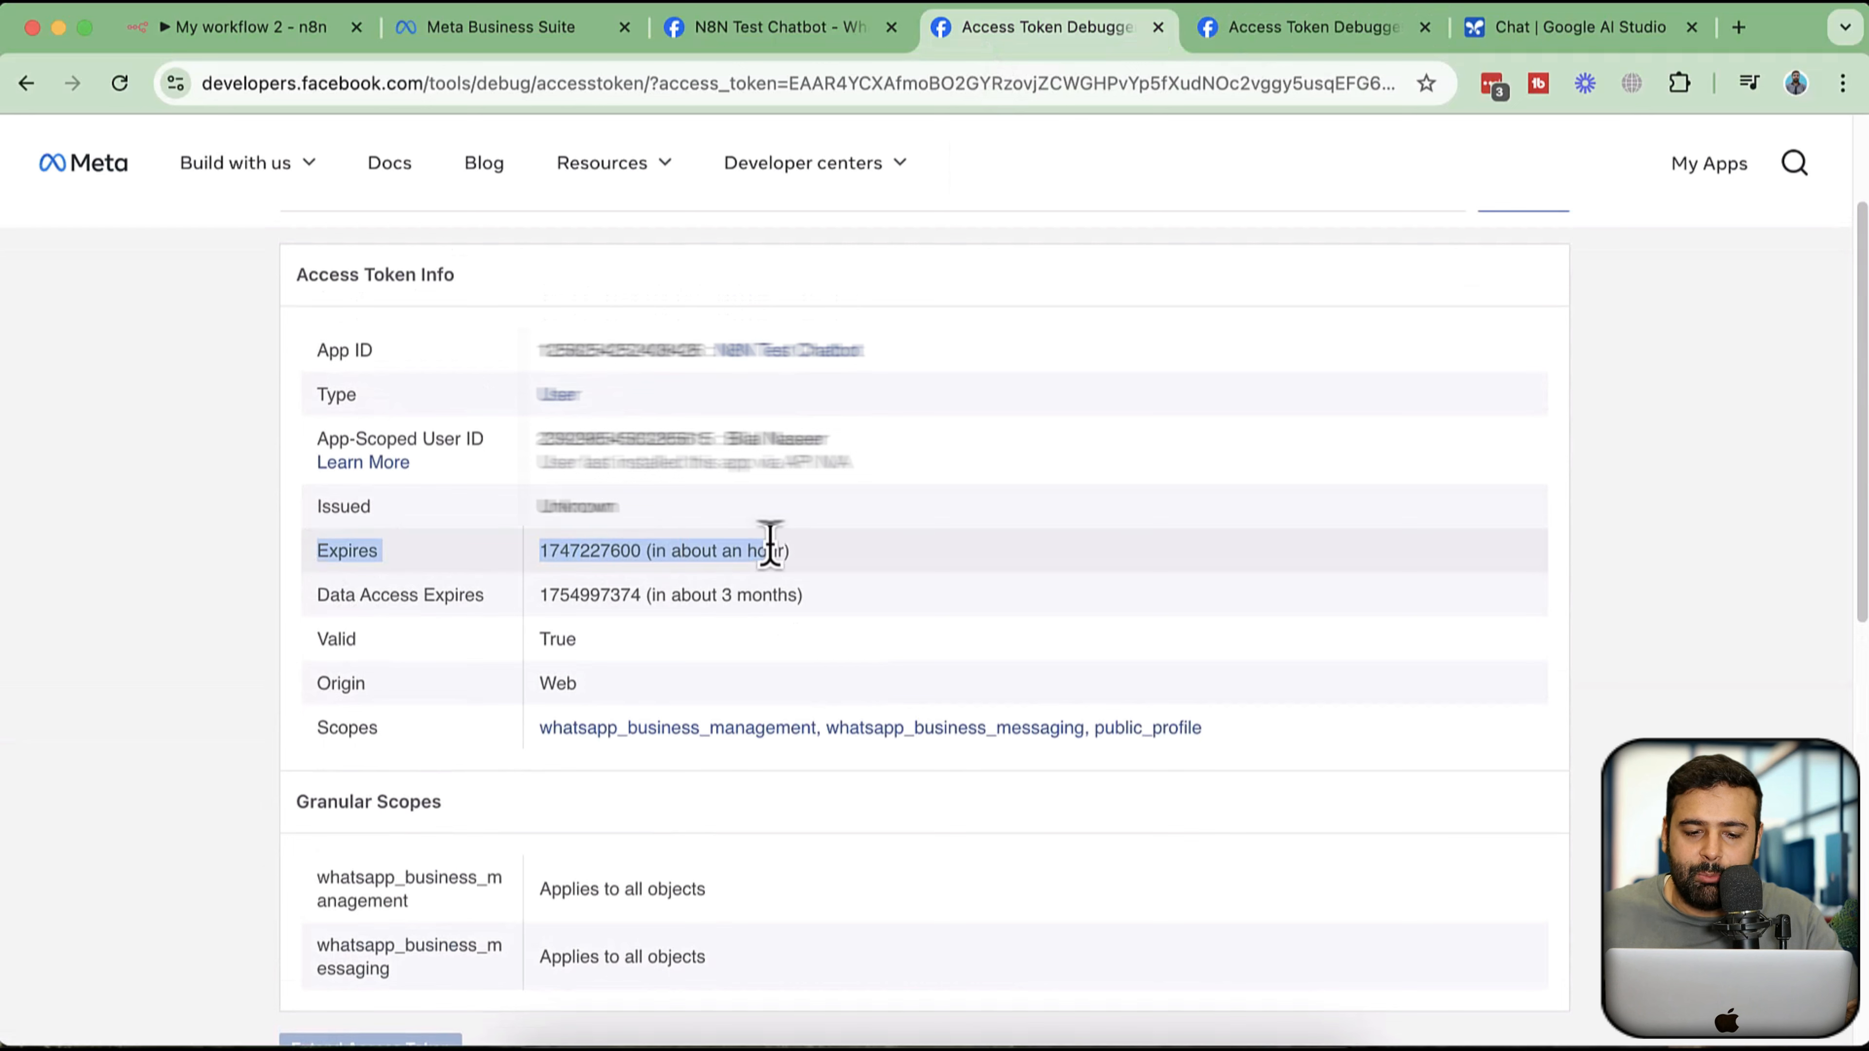
left_click(1292, 45)
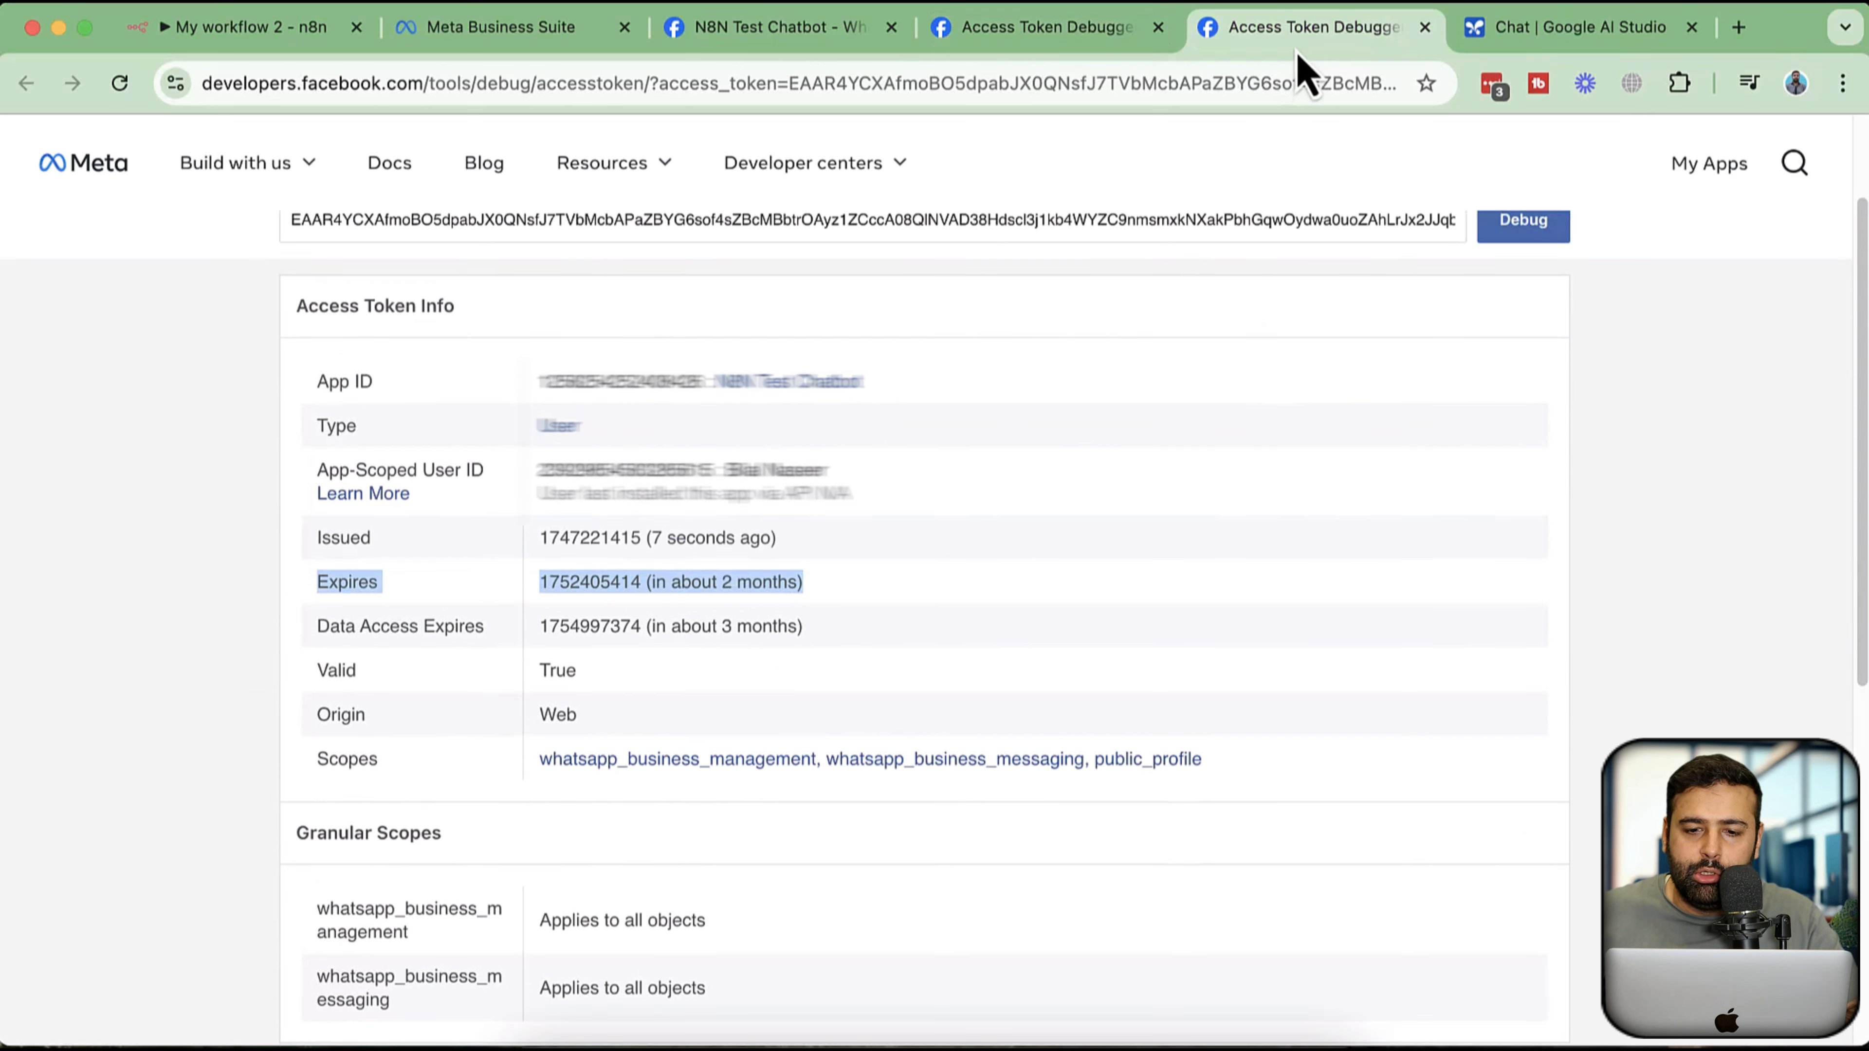
- Copy the long-lived access token from the debugger and paste it as the Access Token of the WhatsApp API credential in n8n
left_click(1065, 545)
scroll(936, 397, "up", 2)
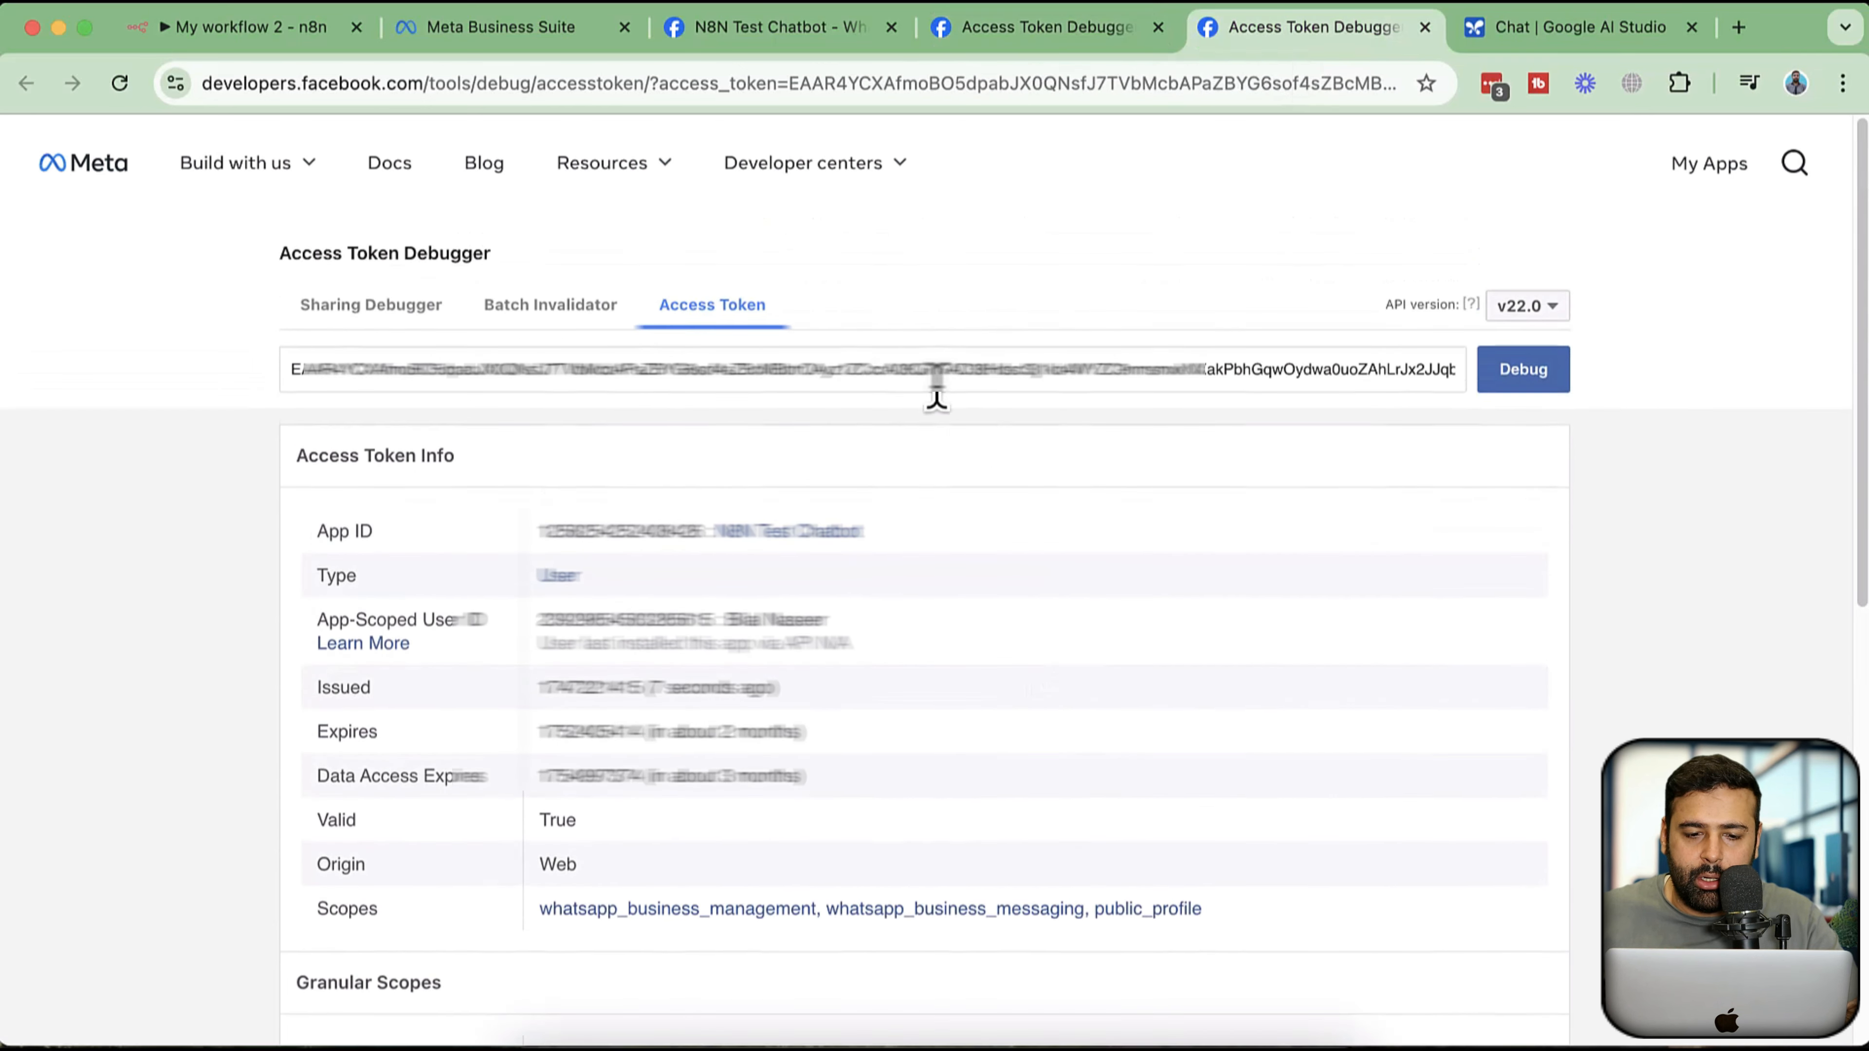
triple_click(980, 371)
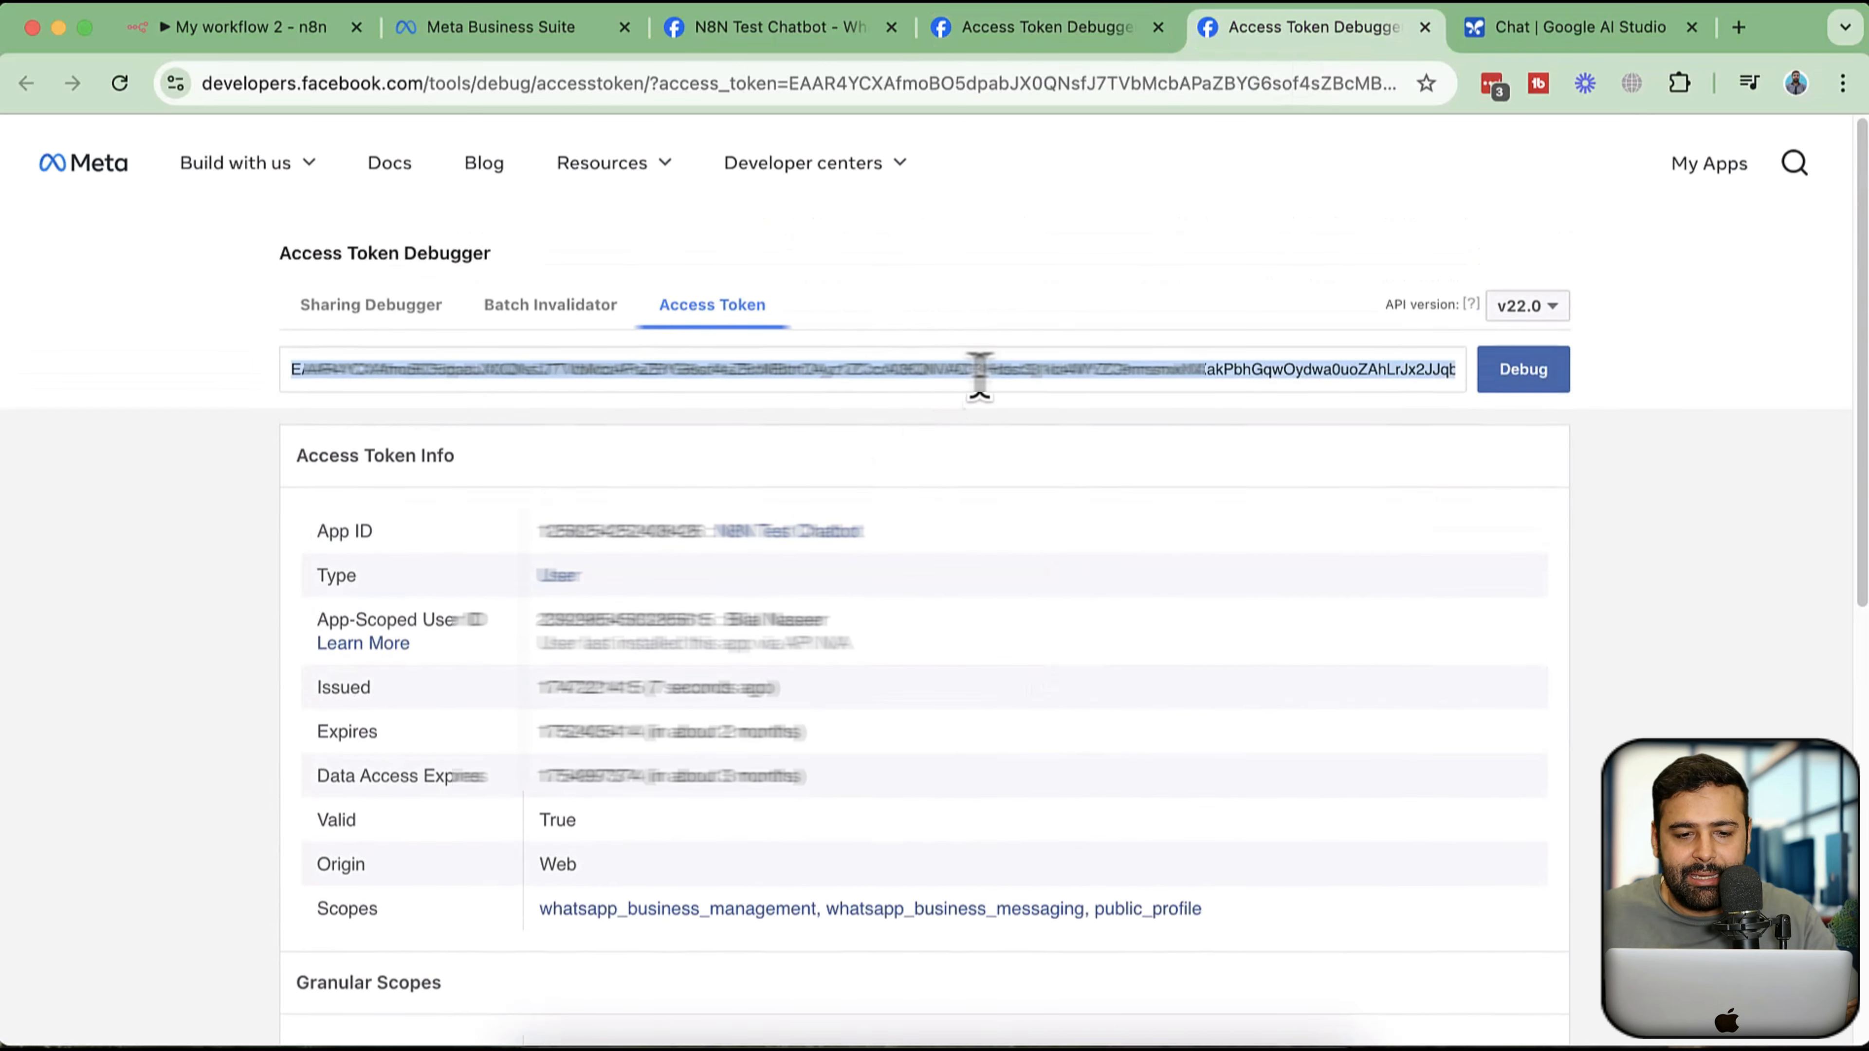
left_click(515, 44)
left_click(272, 37)
left_click(646, 459)
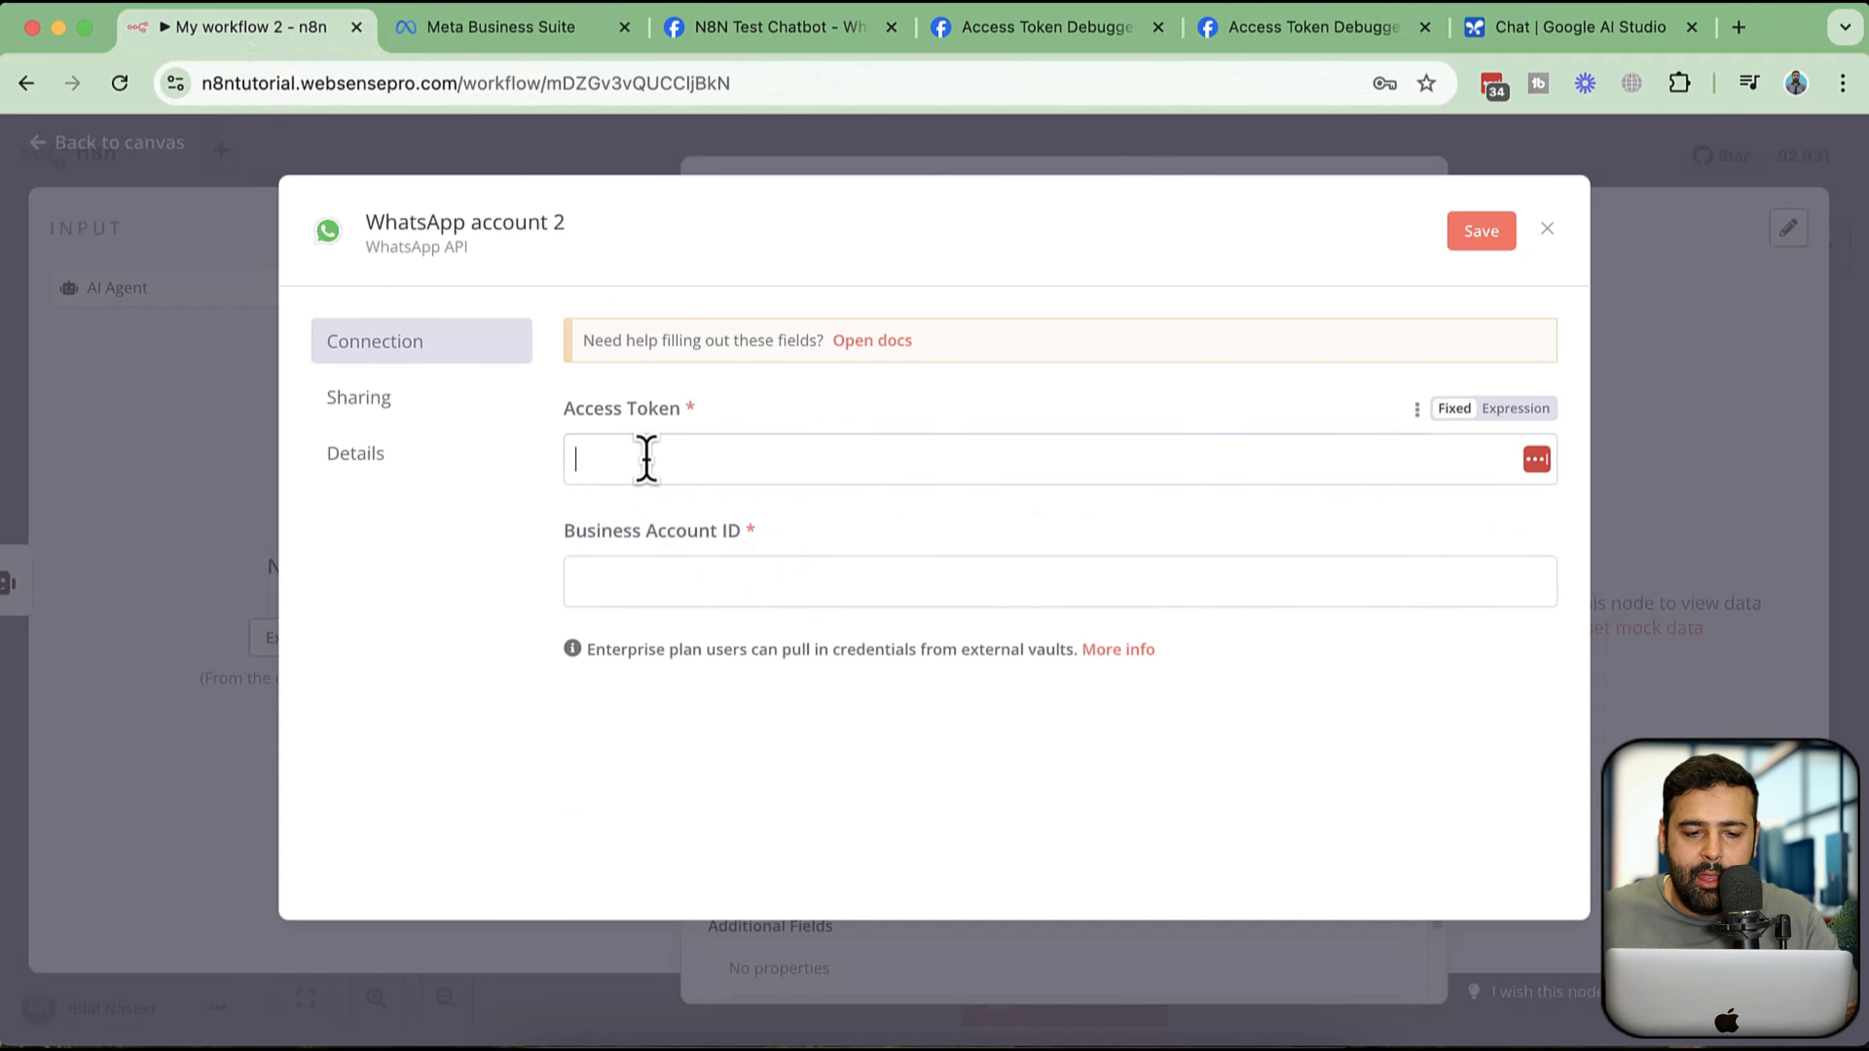
key("super+v")
- Copy the WhatsApp Business Account ID from API Setup and paste it as the n8n credential's Business Account ID
left_click(682, 589)
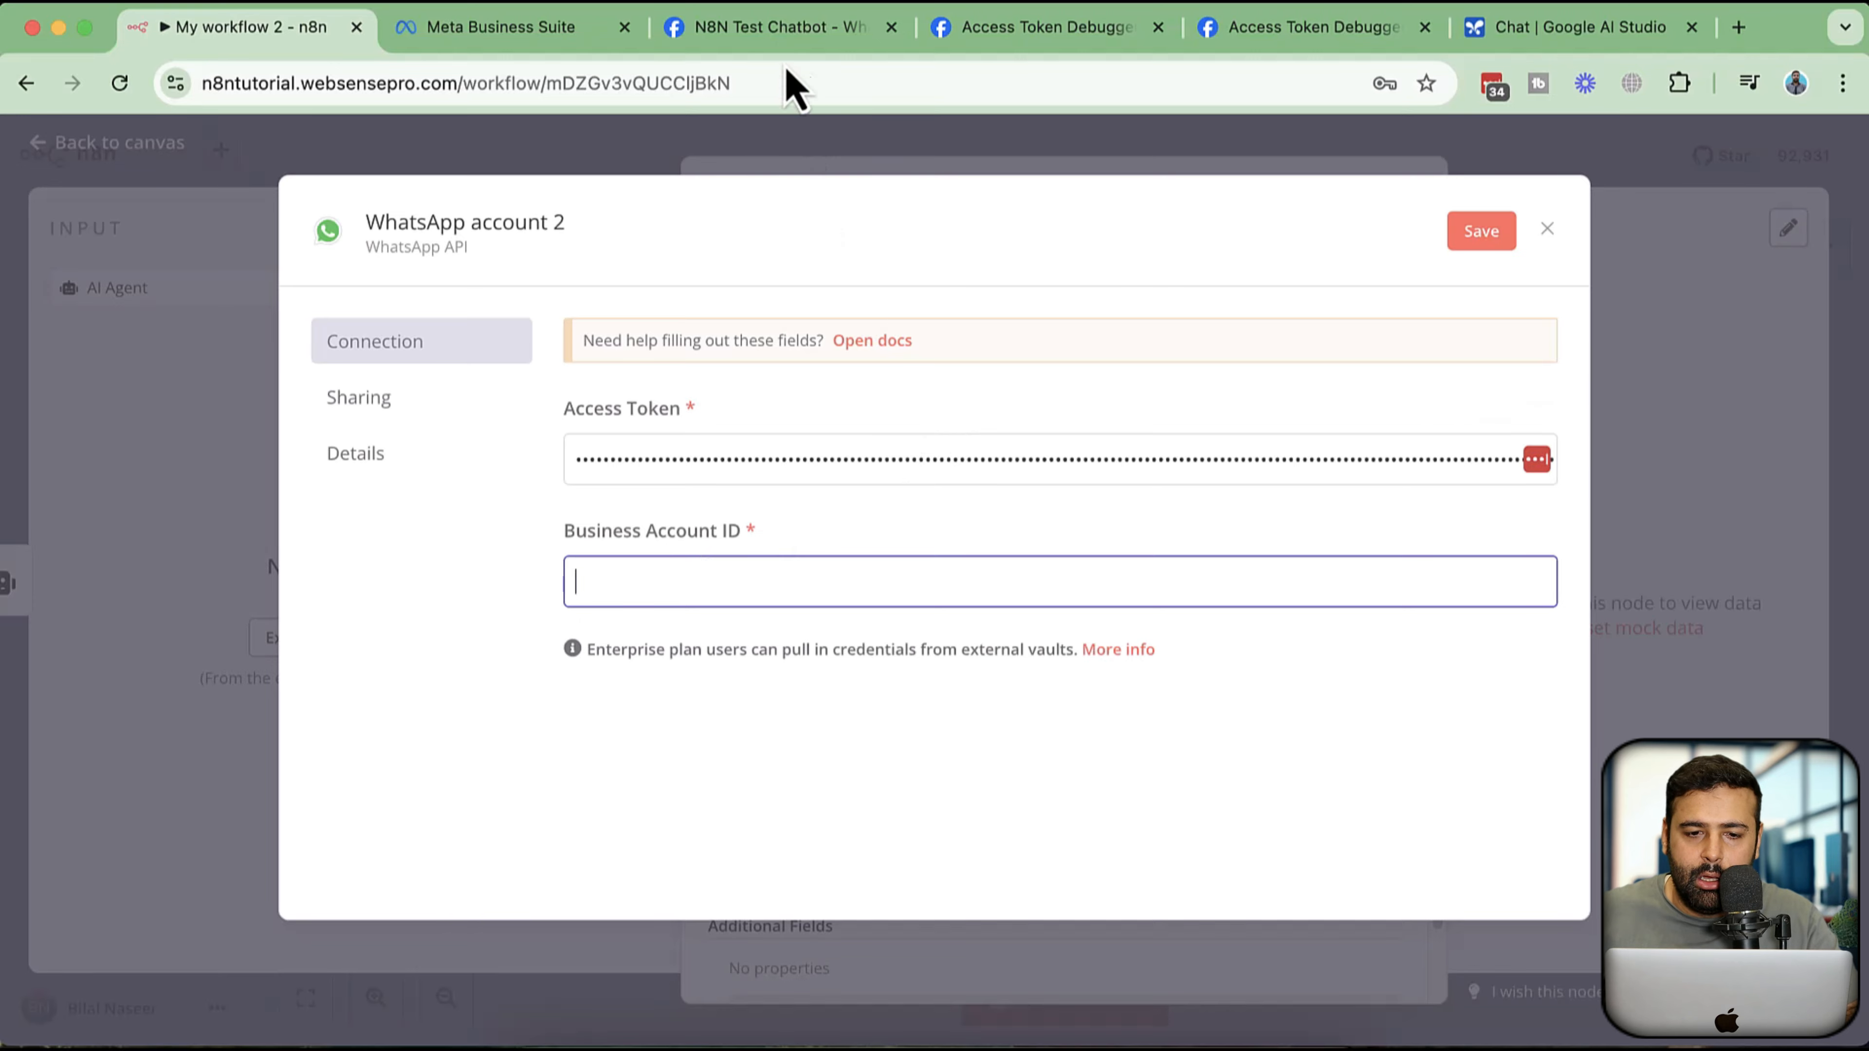
left_click(784, 28)
scroll(1204, 818, "down", 1)
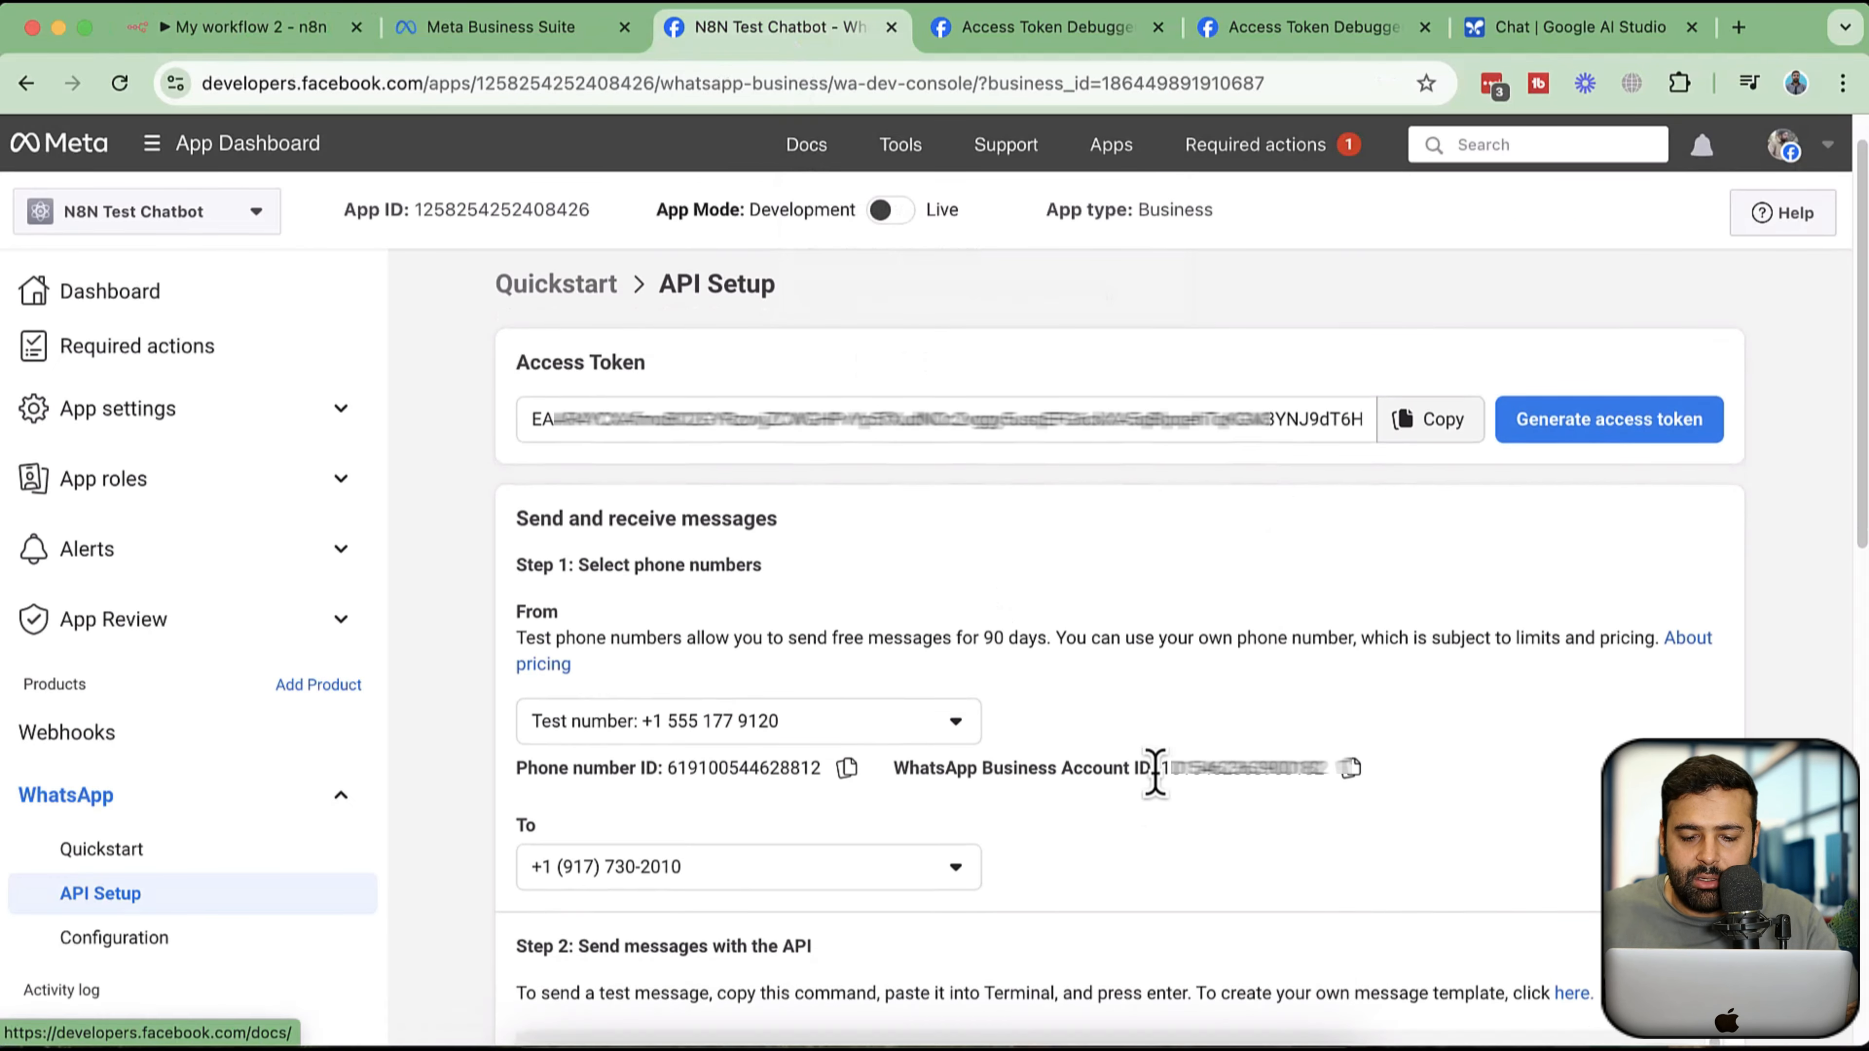
scroll(1166, 685, "down", 1)
left_click_drag(1162, 720, 1322, 720)
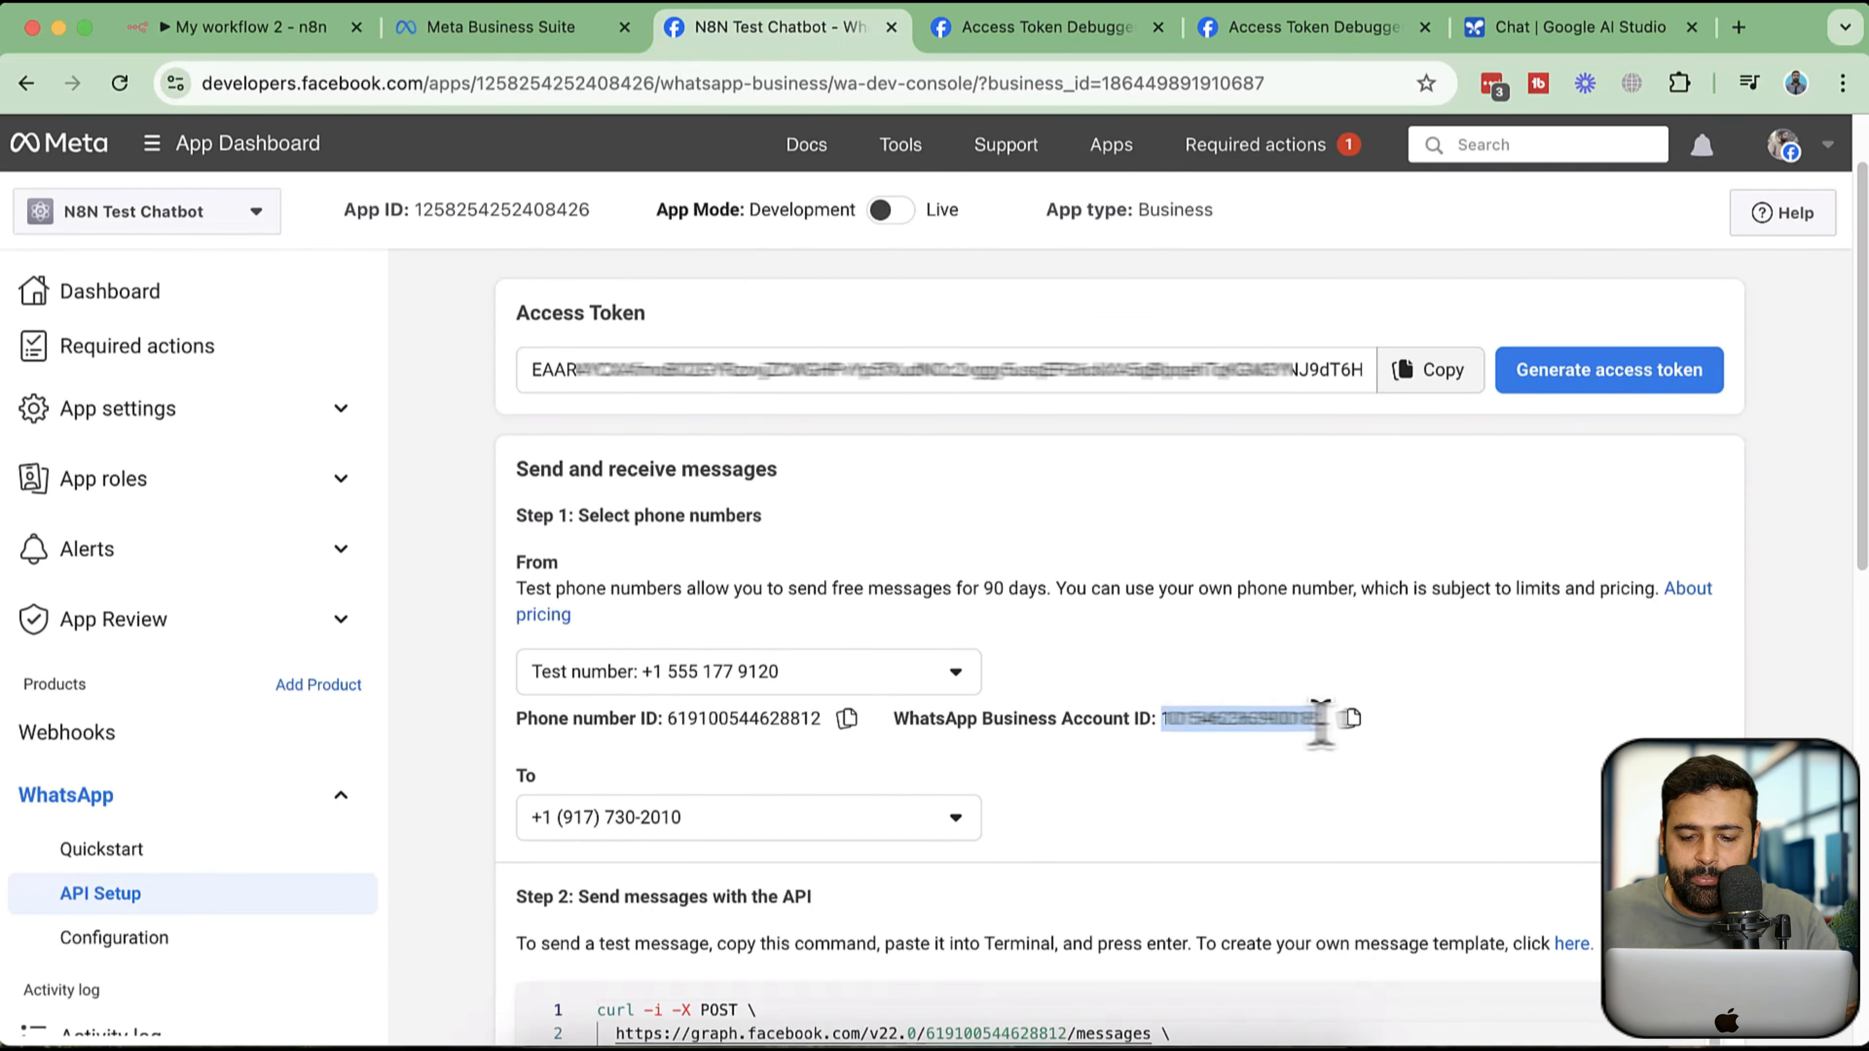
left_click(1351, 720)
left_click(250, 46)
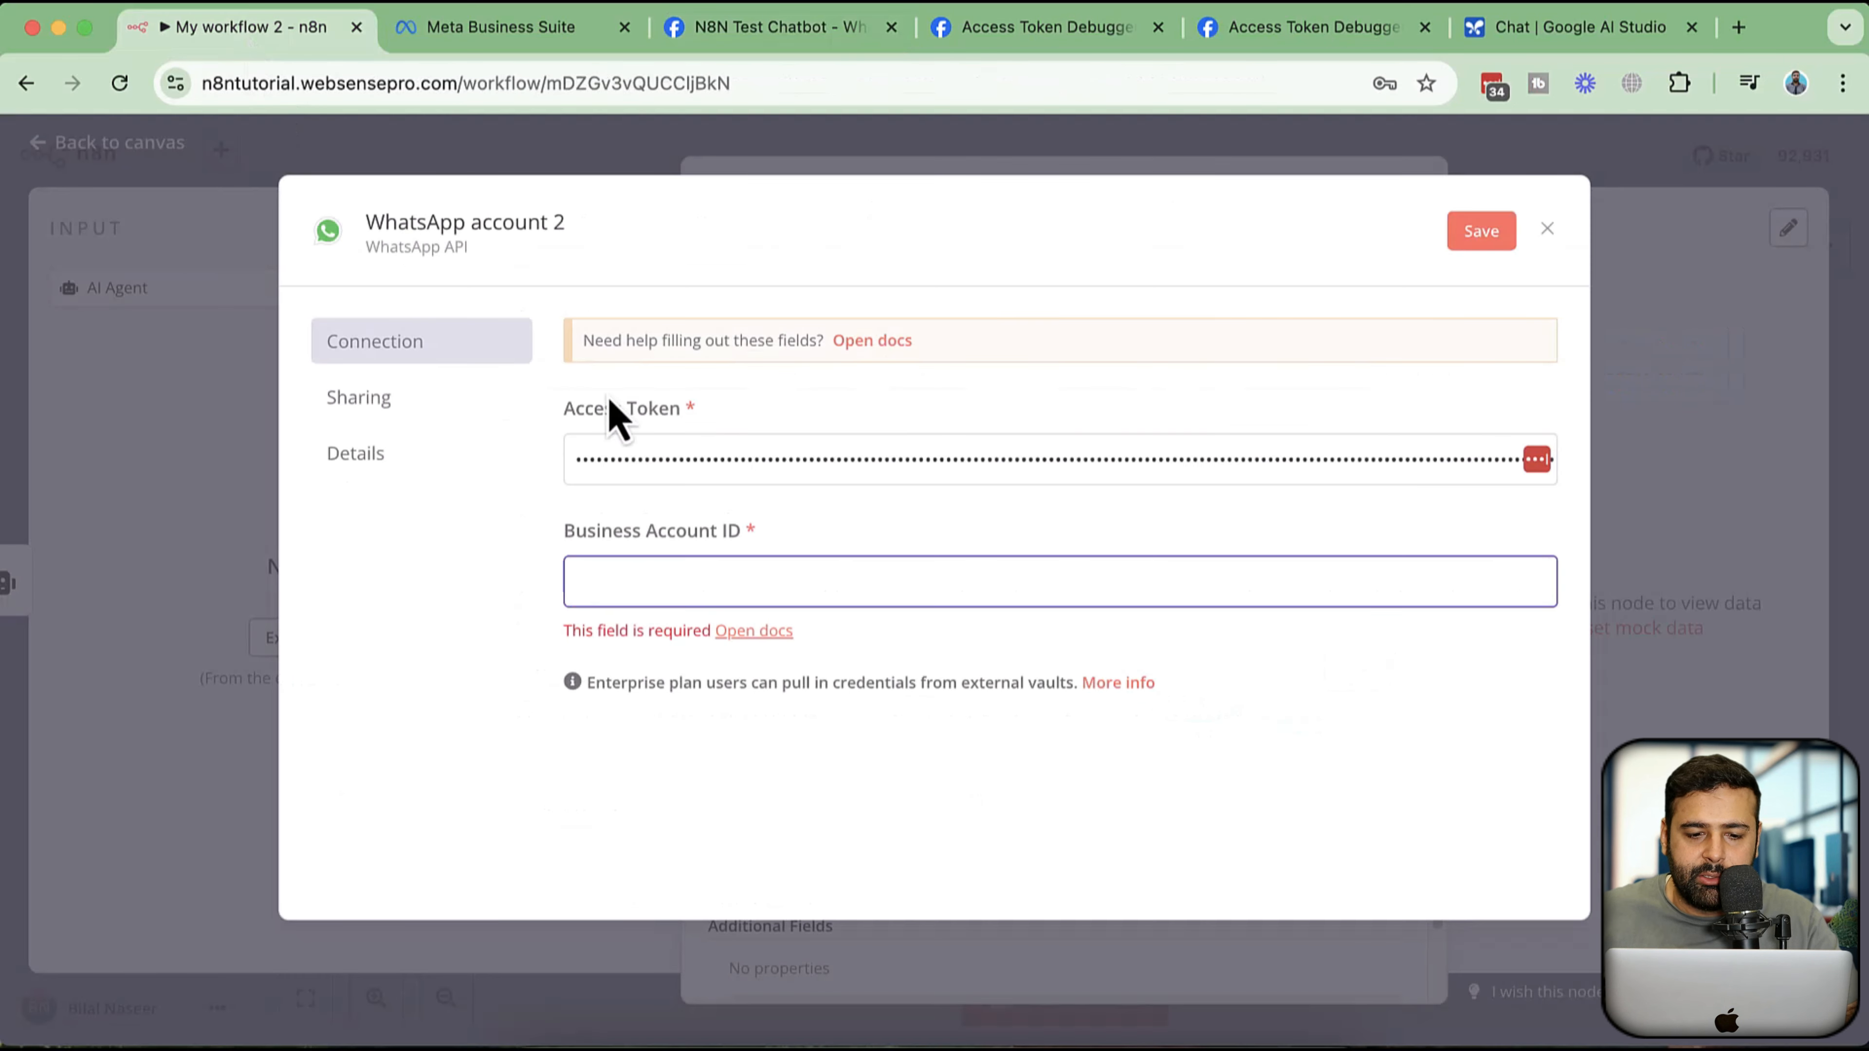
left_click(763, 582)
key("super+v")
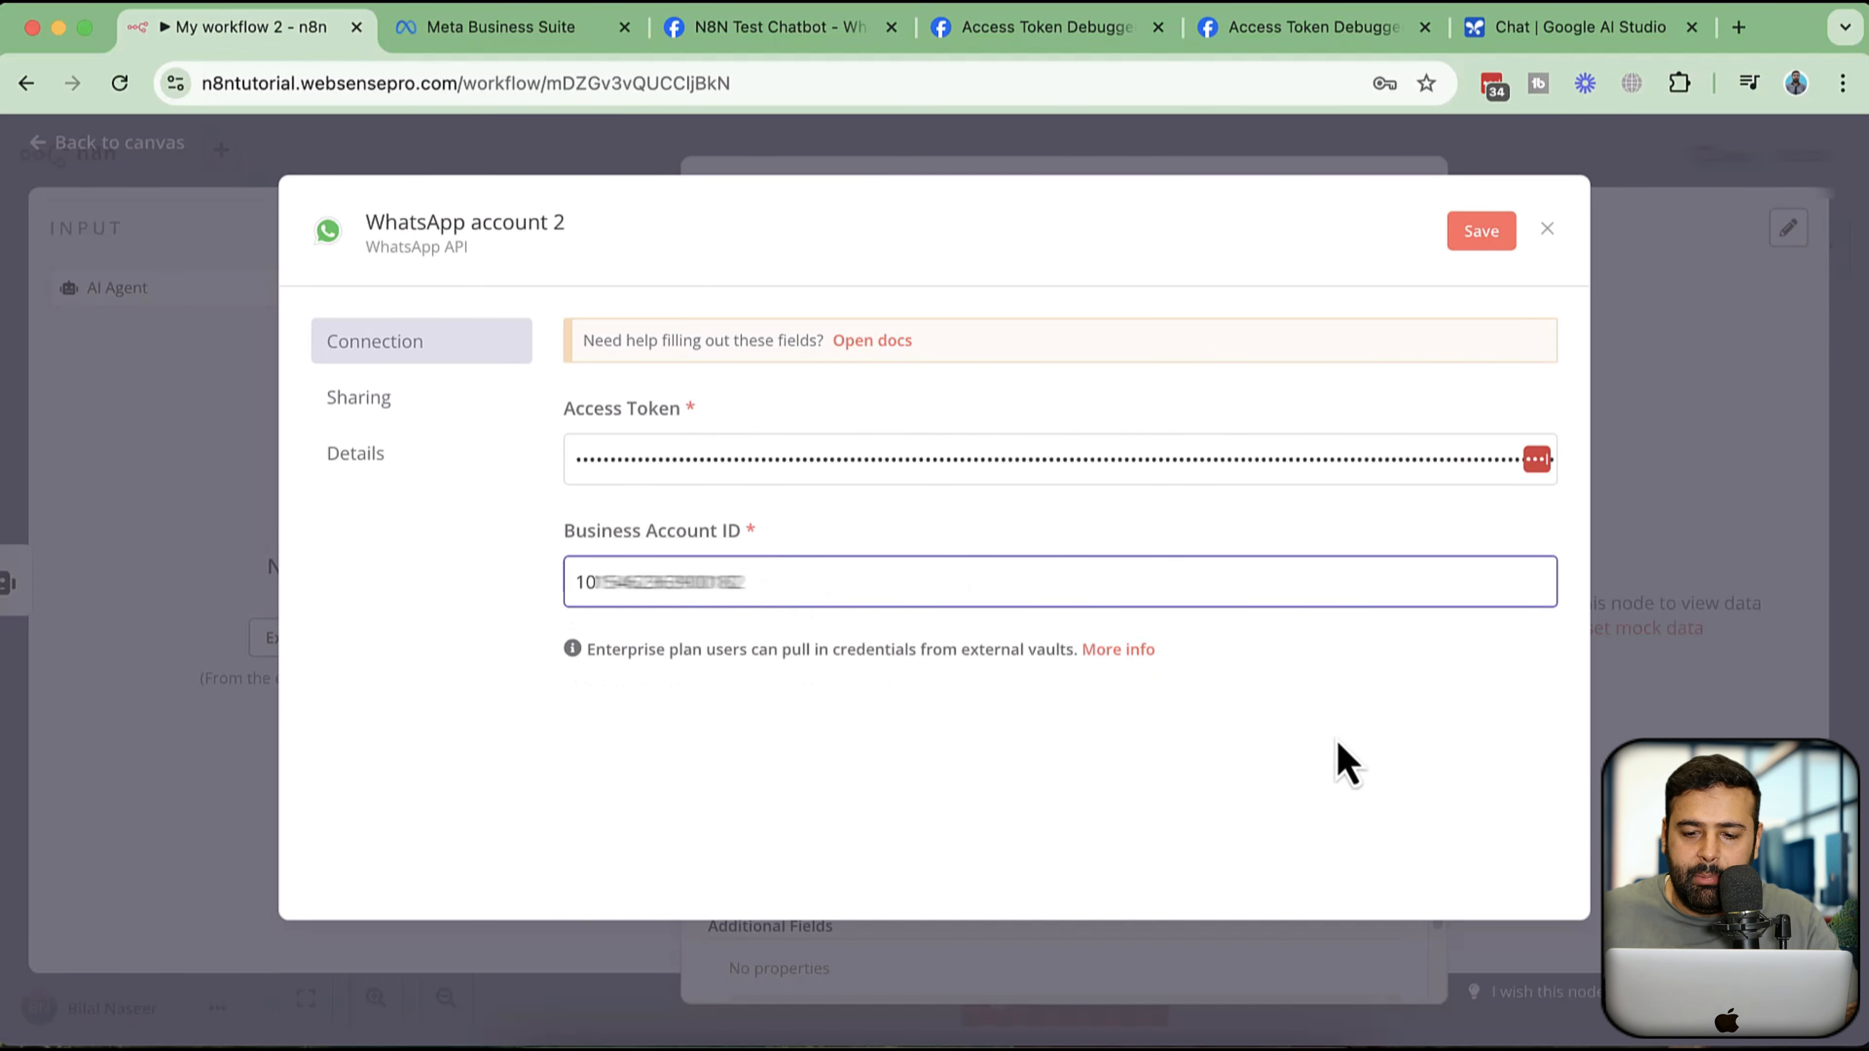
- Save the WhatsApp API credential, check its connection test, close it, and dismiss the LastPass prompt
left_click(1481, 232)
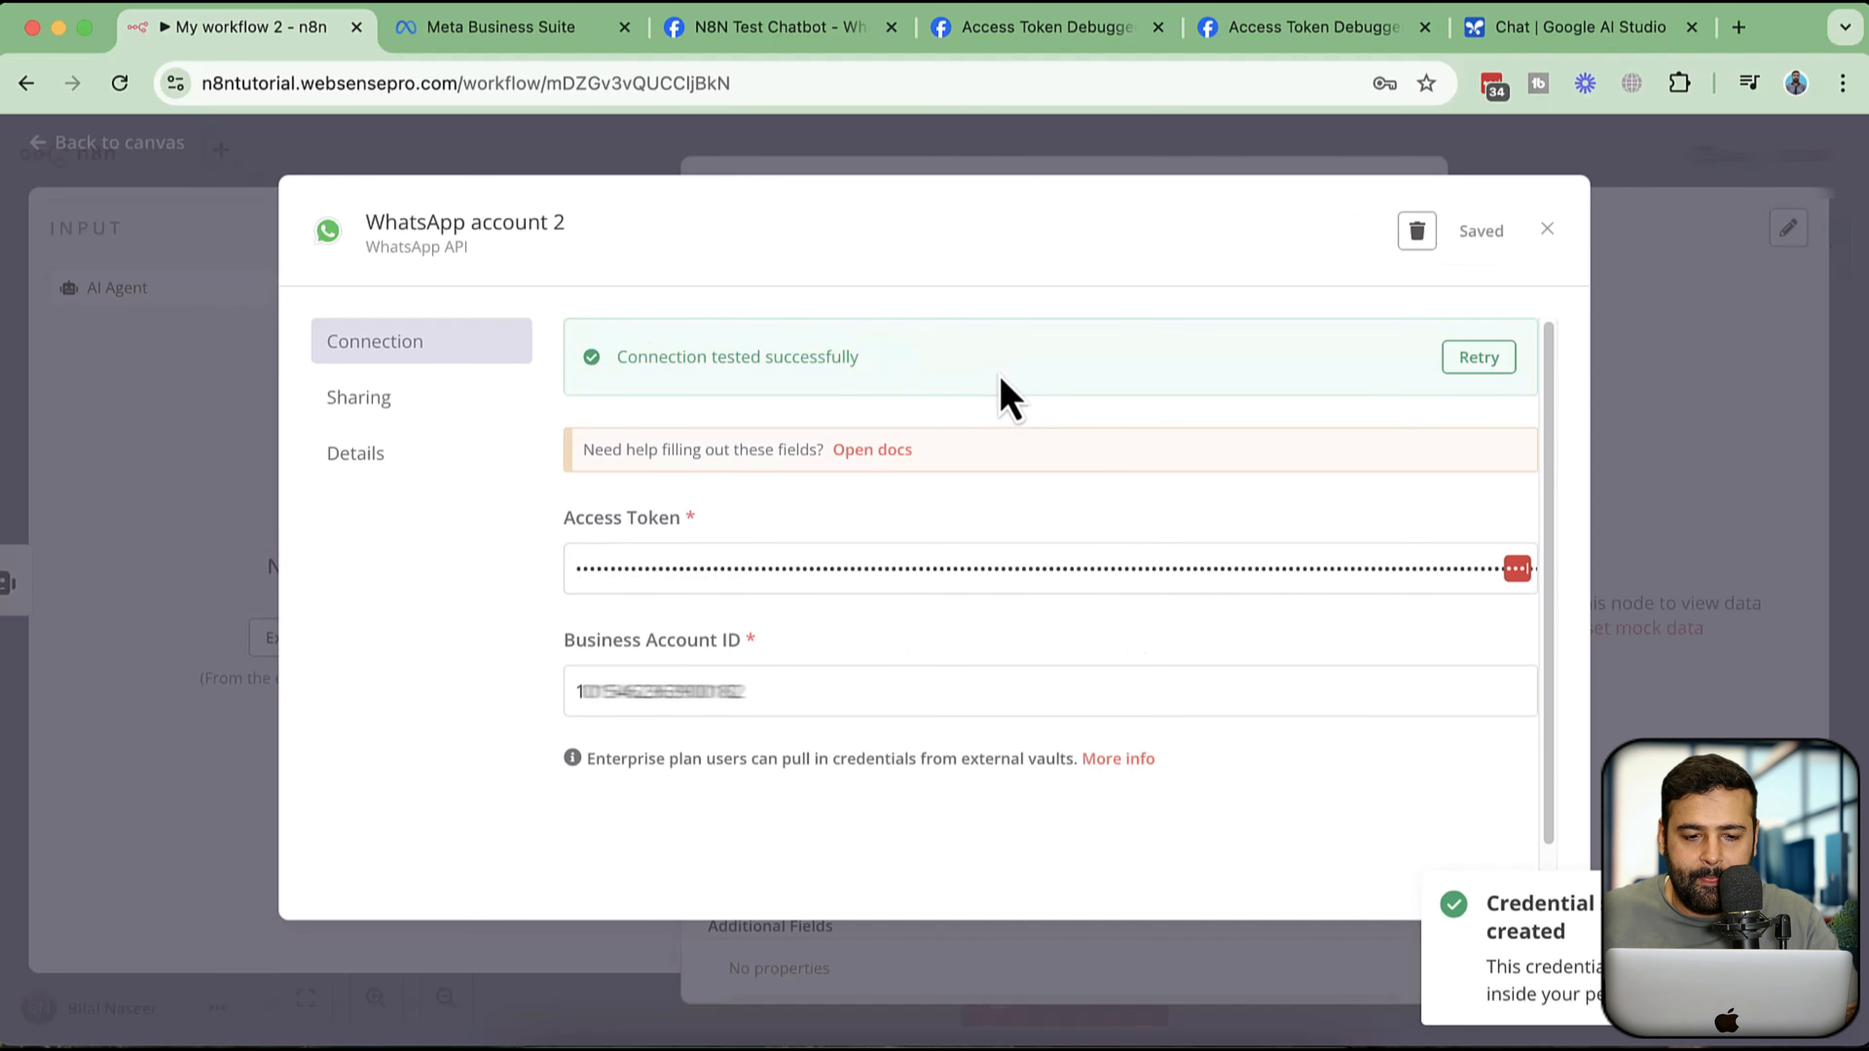
left_click_drag(618, 356, 887, 388)
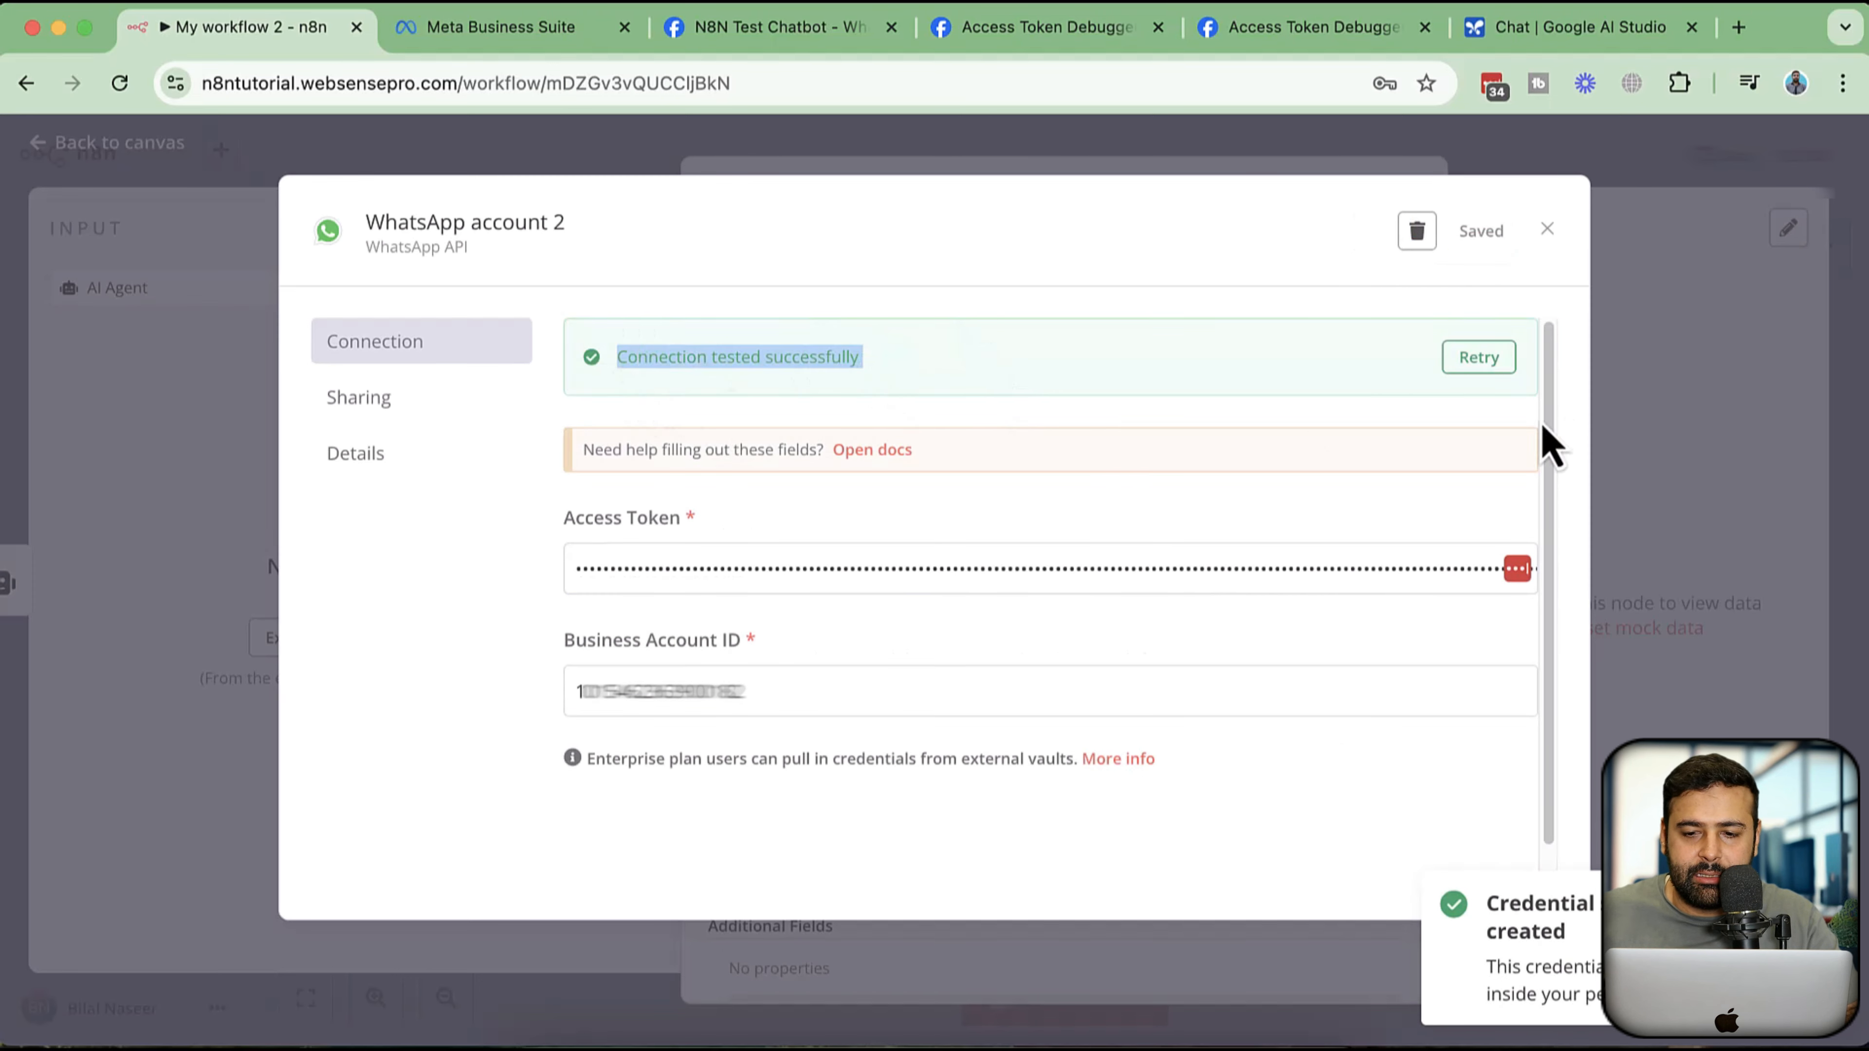
left_click(1633, 302)
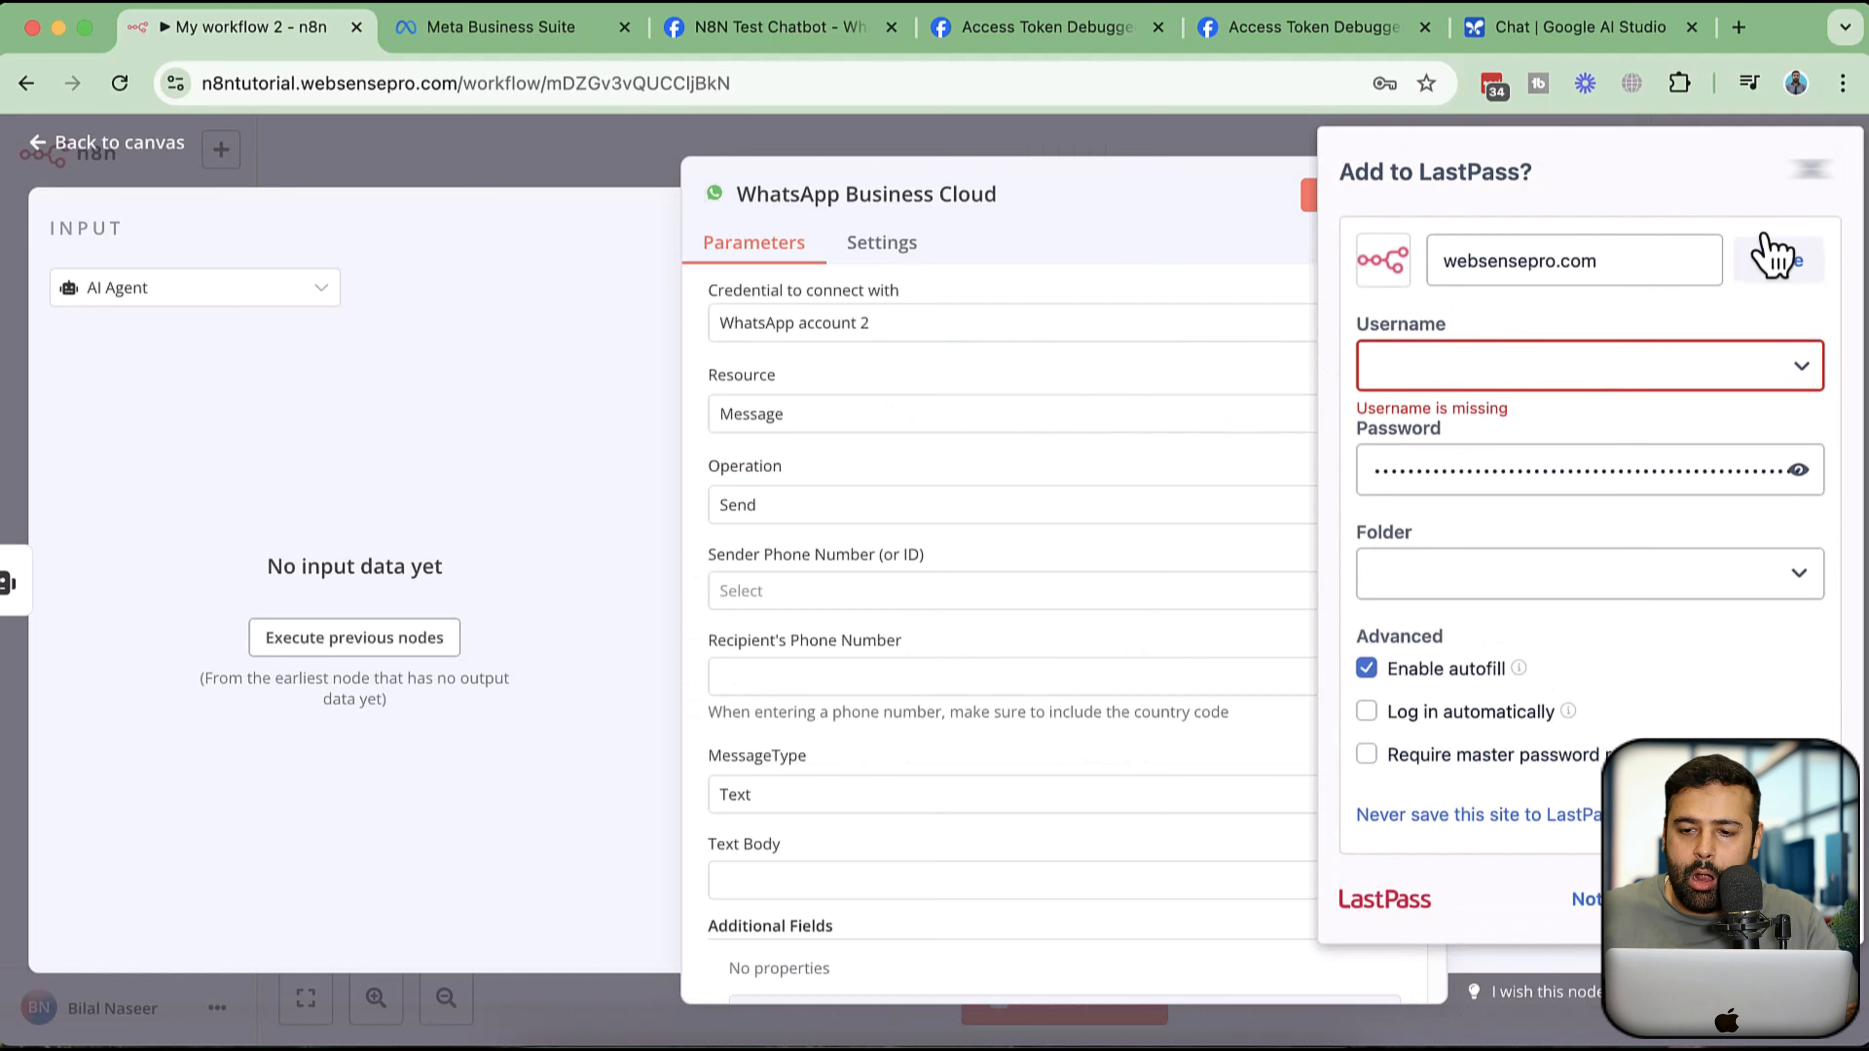
left_click(1806, 203)
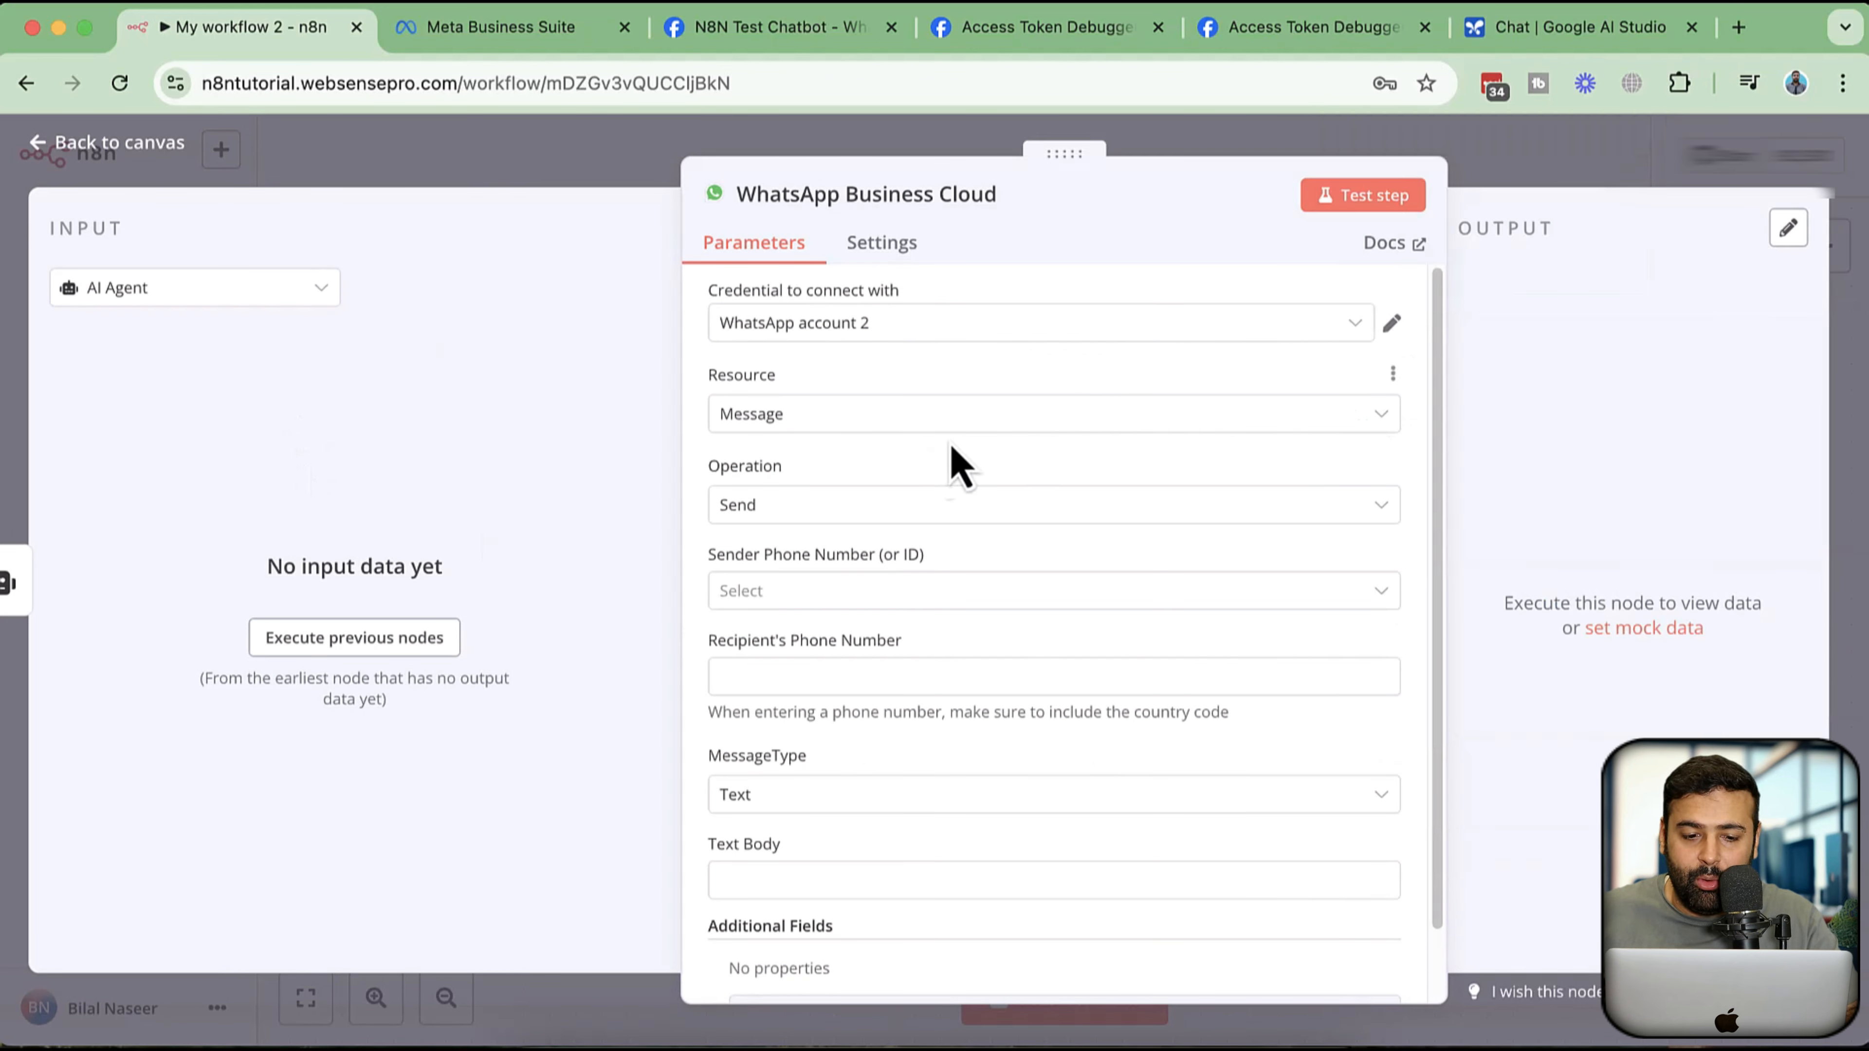
- Choose the Test Number as the sender and enter the recipient's phone number as listed on the API Setup page
left_click(814, 595)
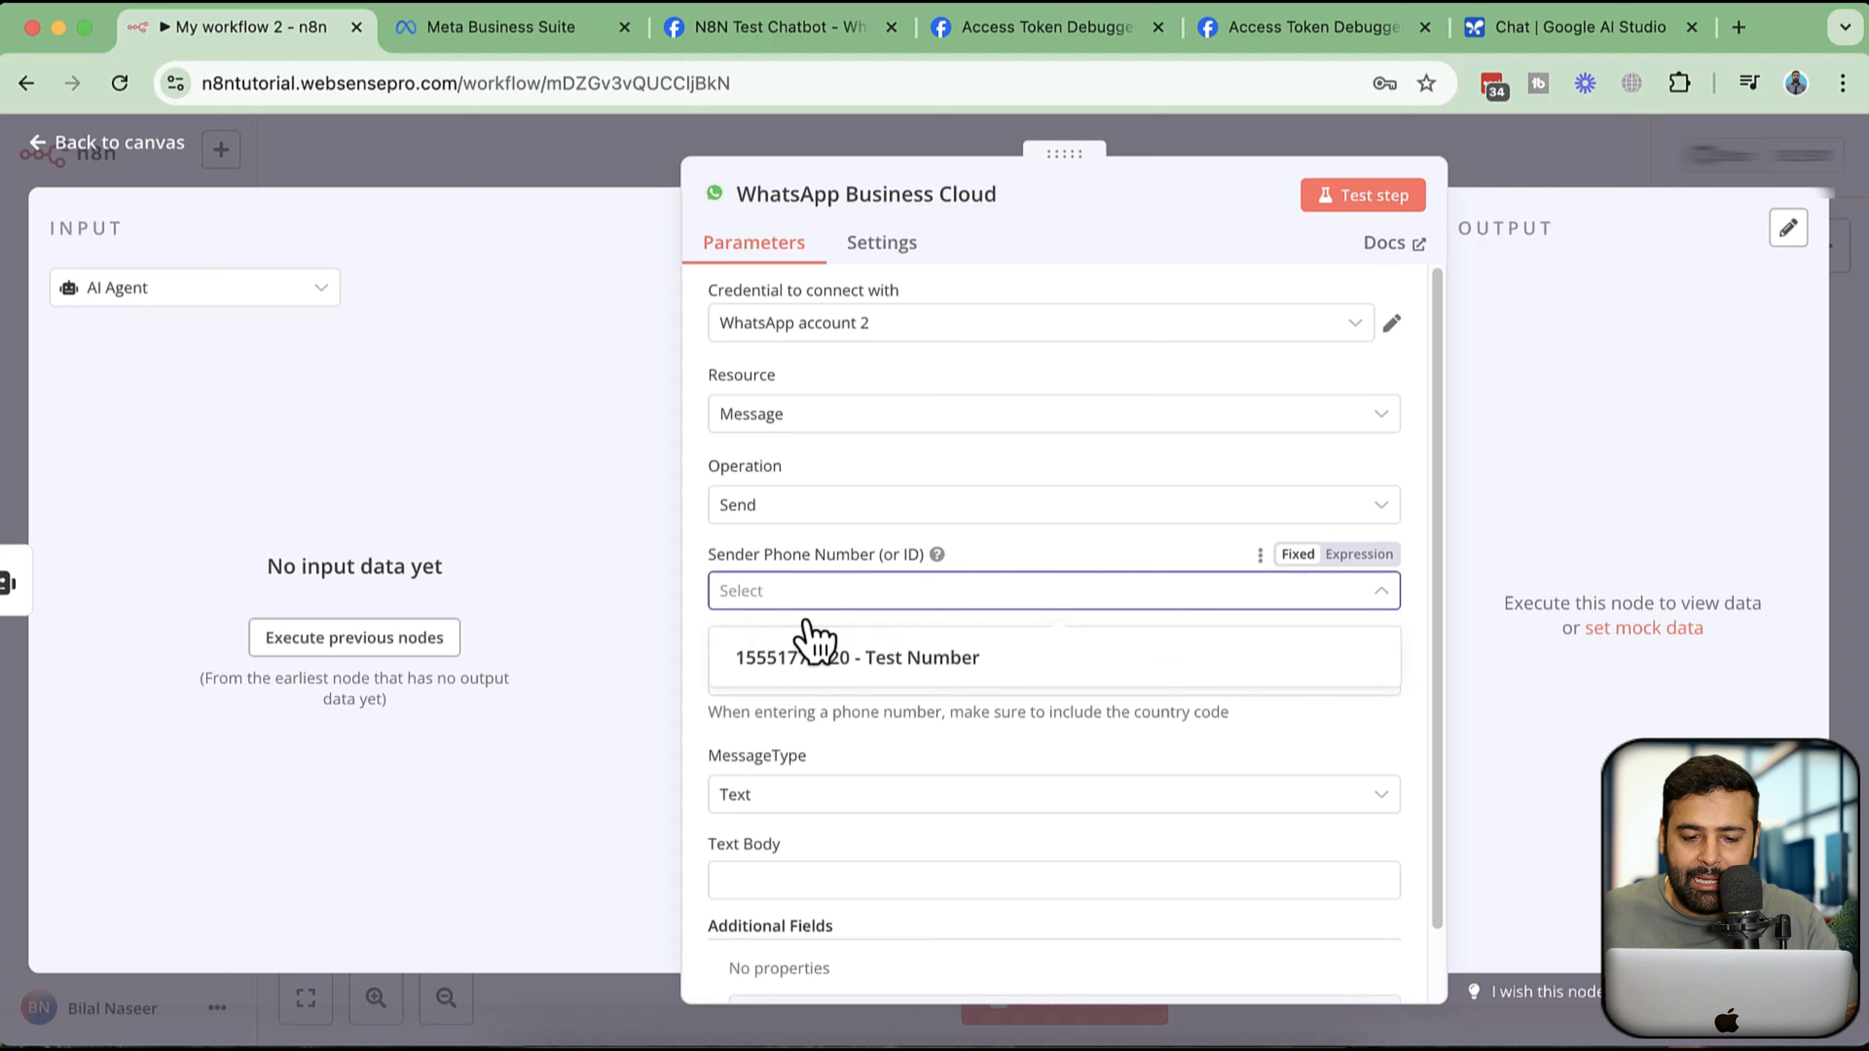
left_click(868, 659)
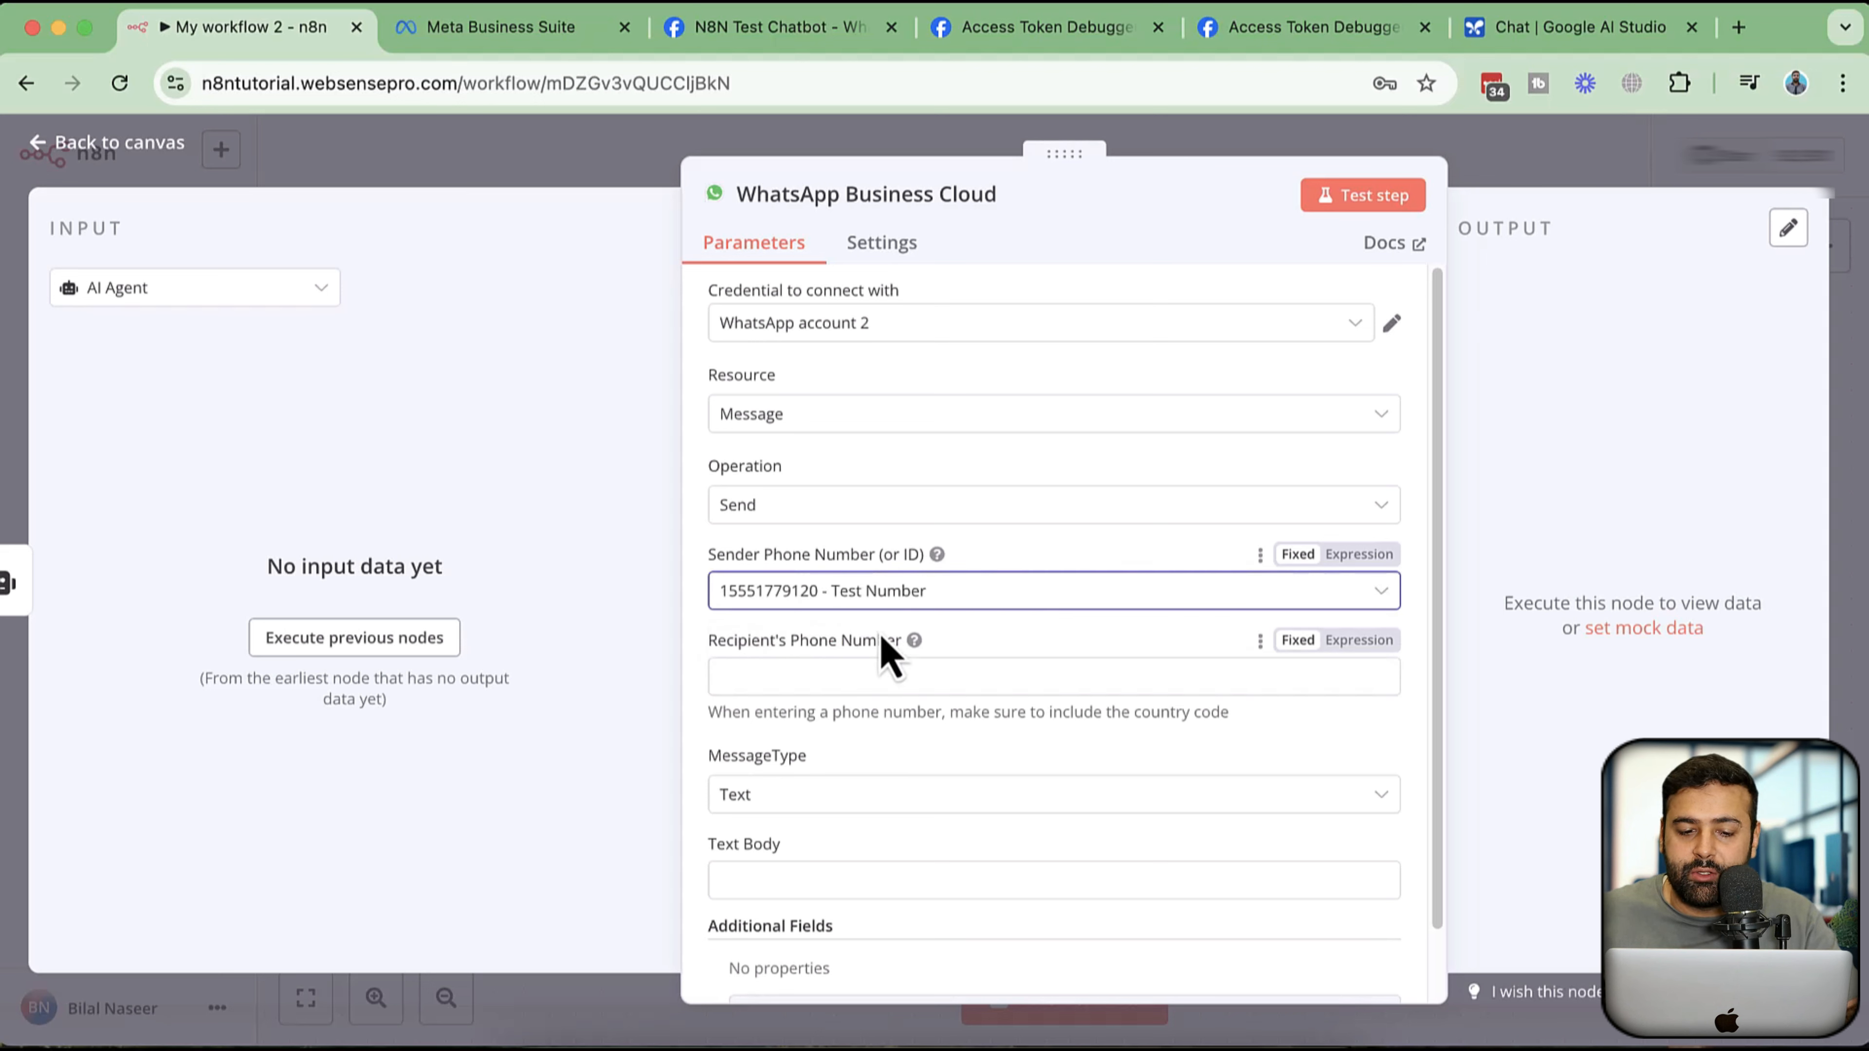
left_click(927, 678)
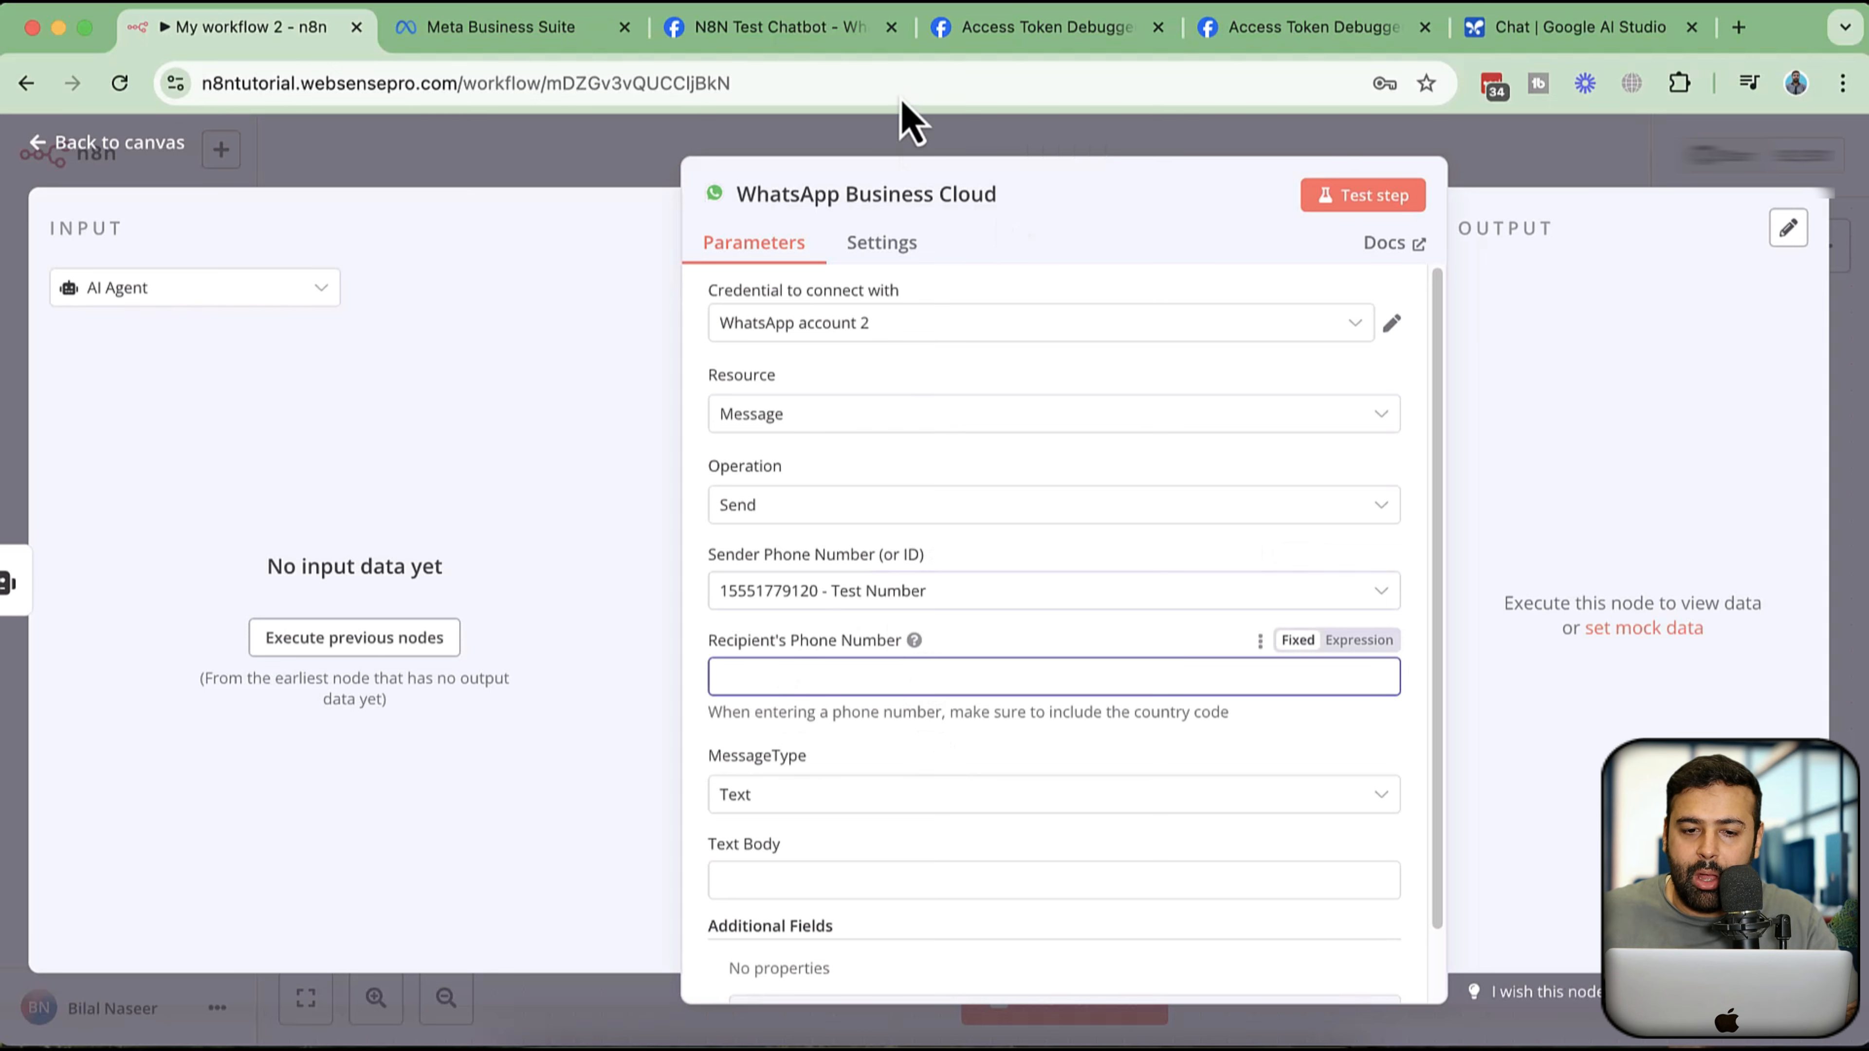
left_click(780, 28)
scroll(813, 736, "down", 1)
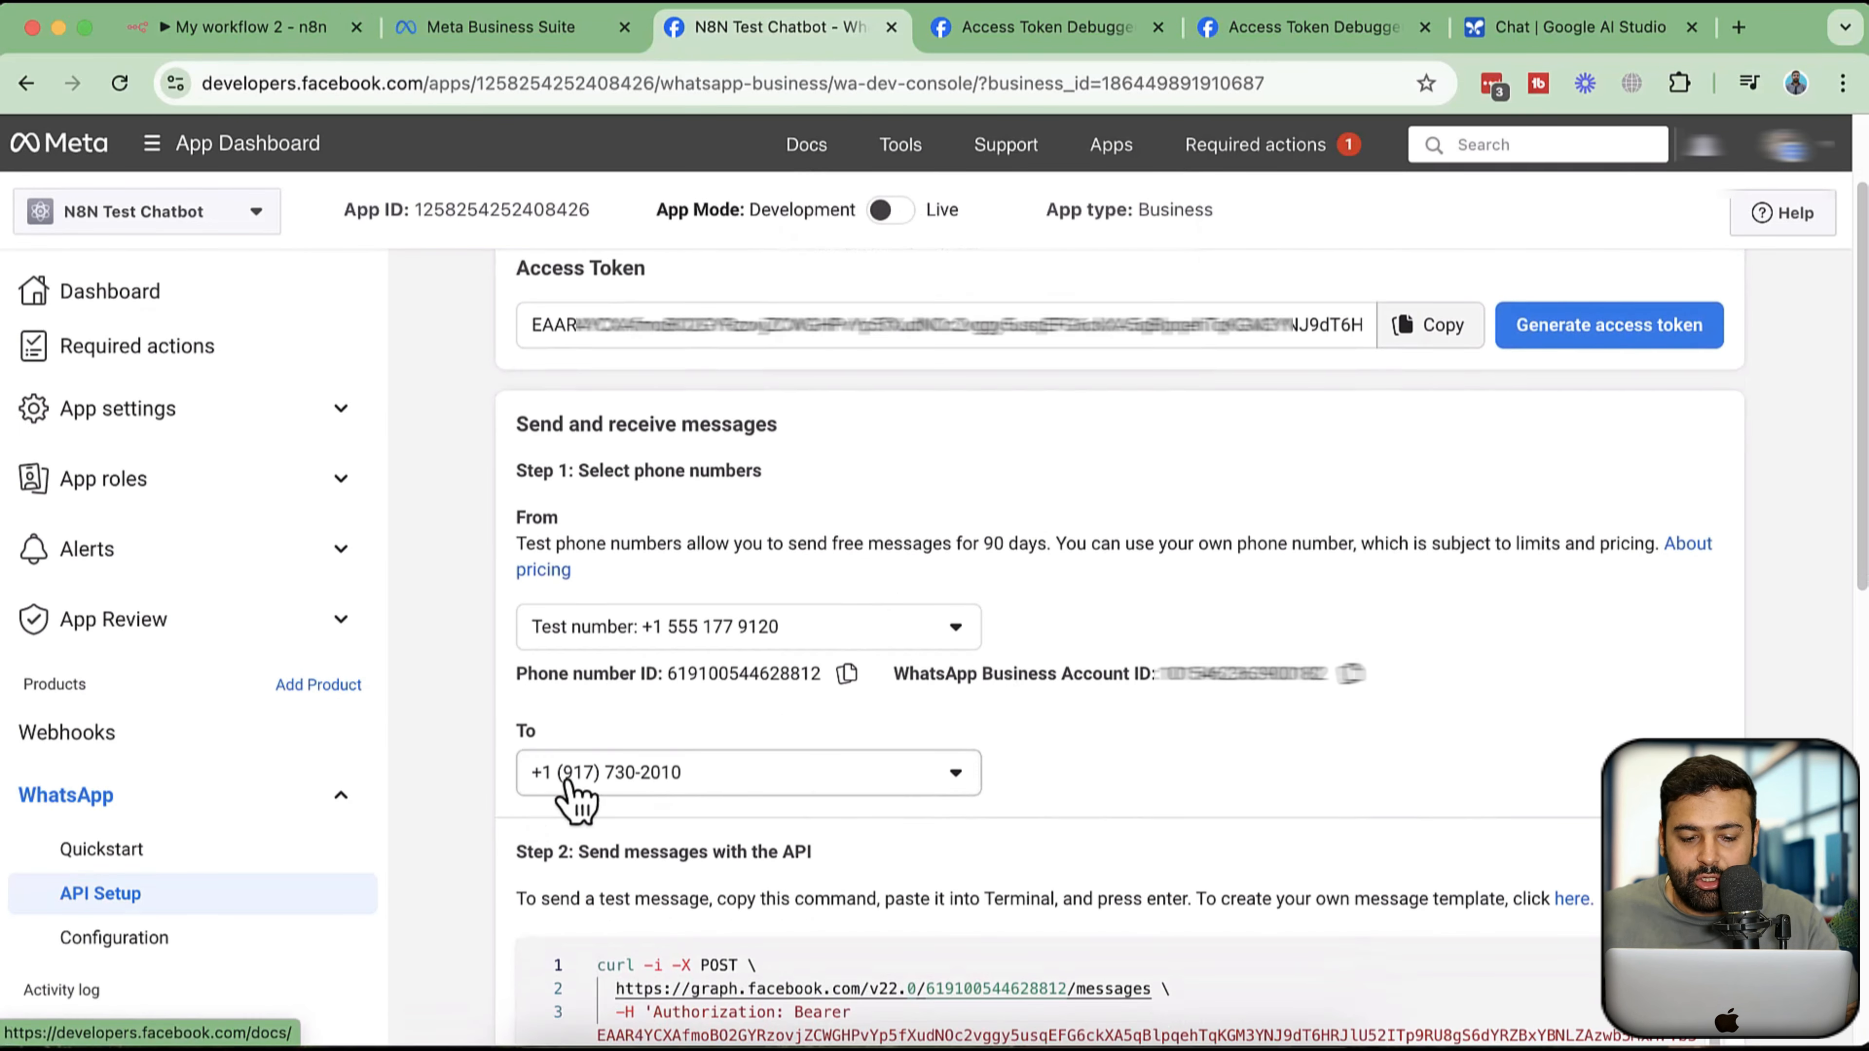
left_click(683, 777)
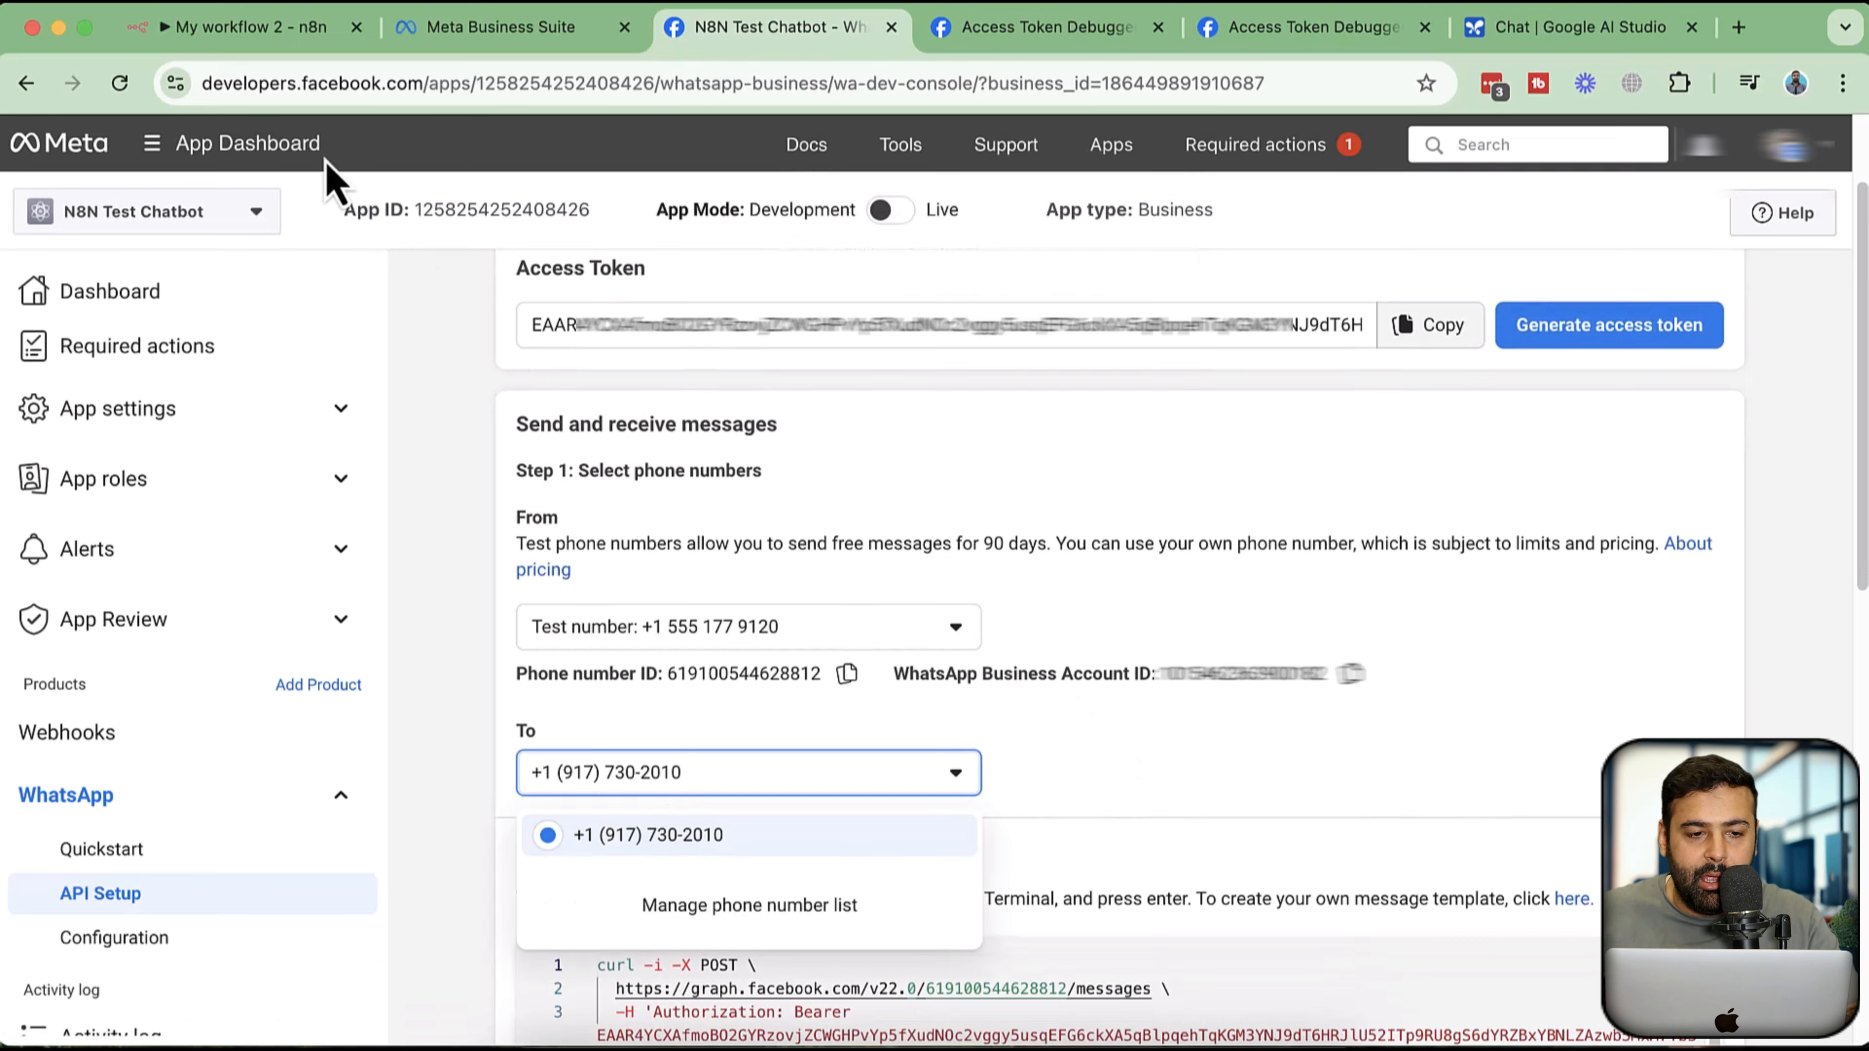
left_click(228, 31)
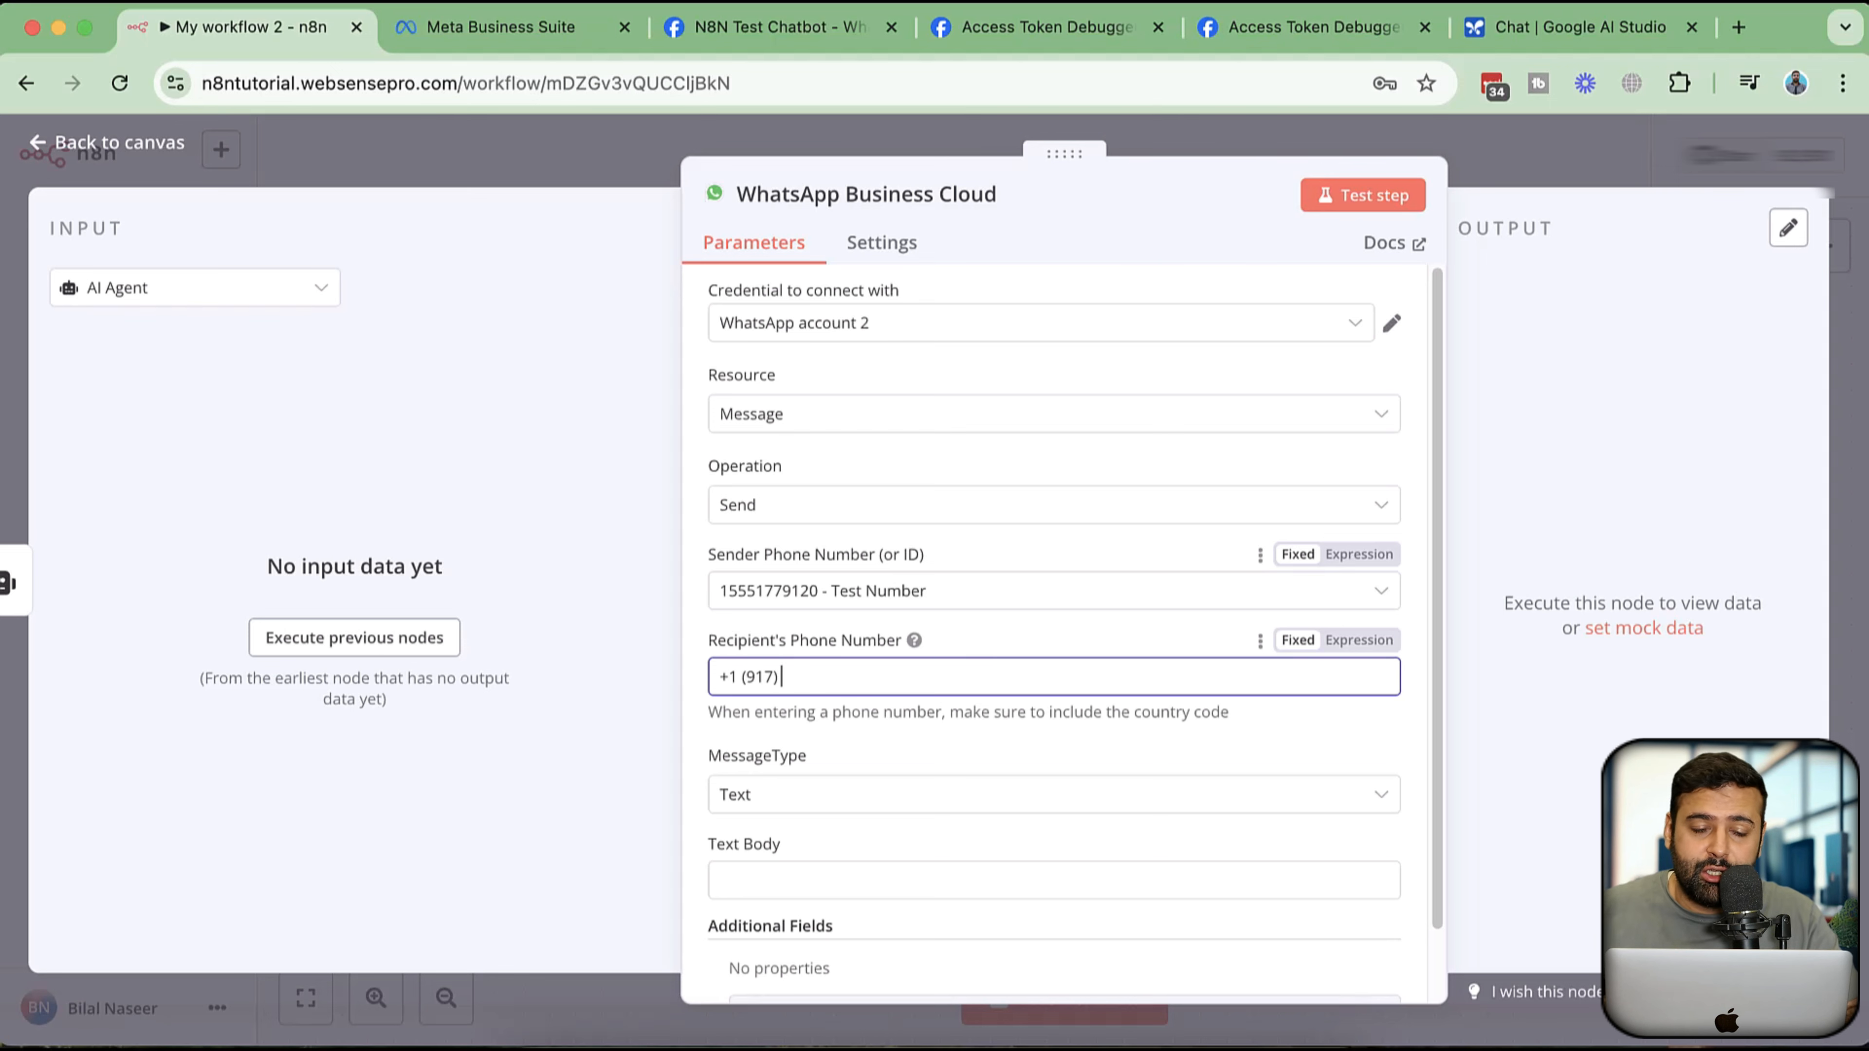
left_click(717, 33)
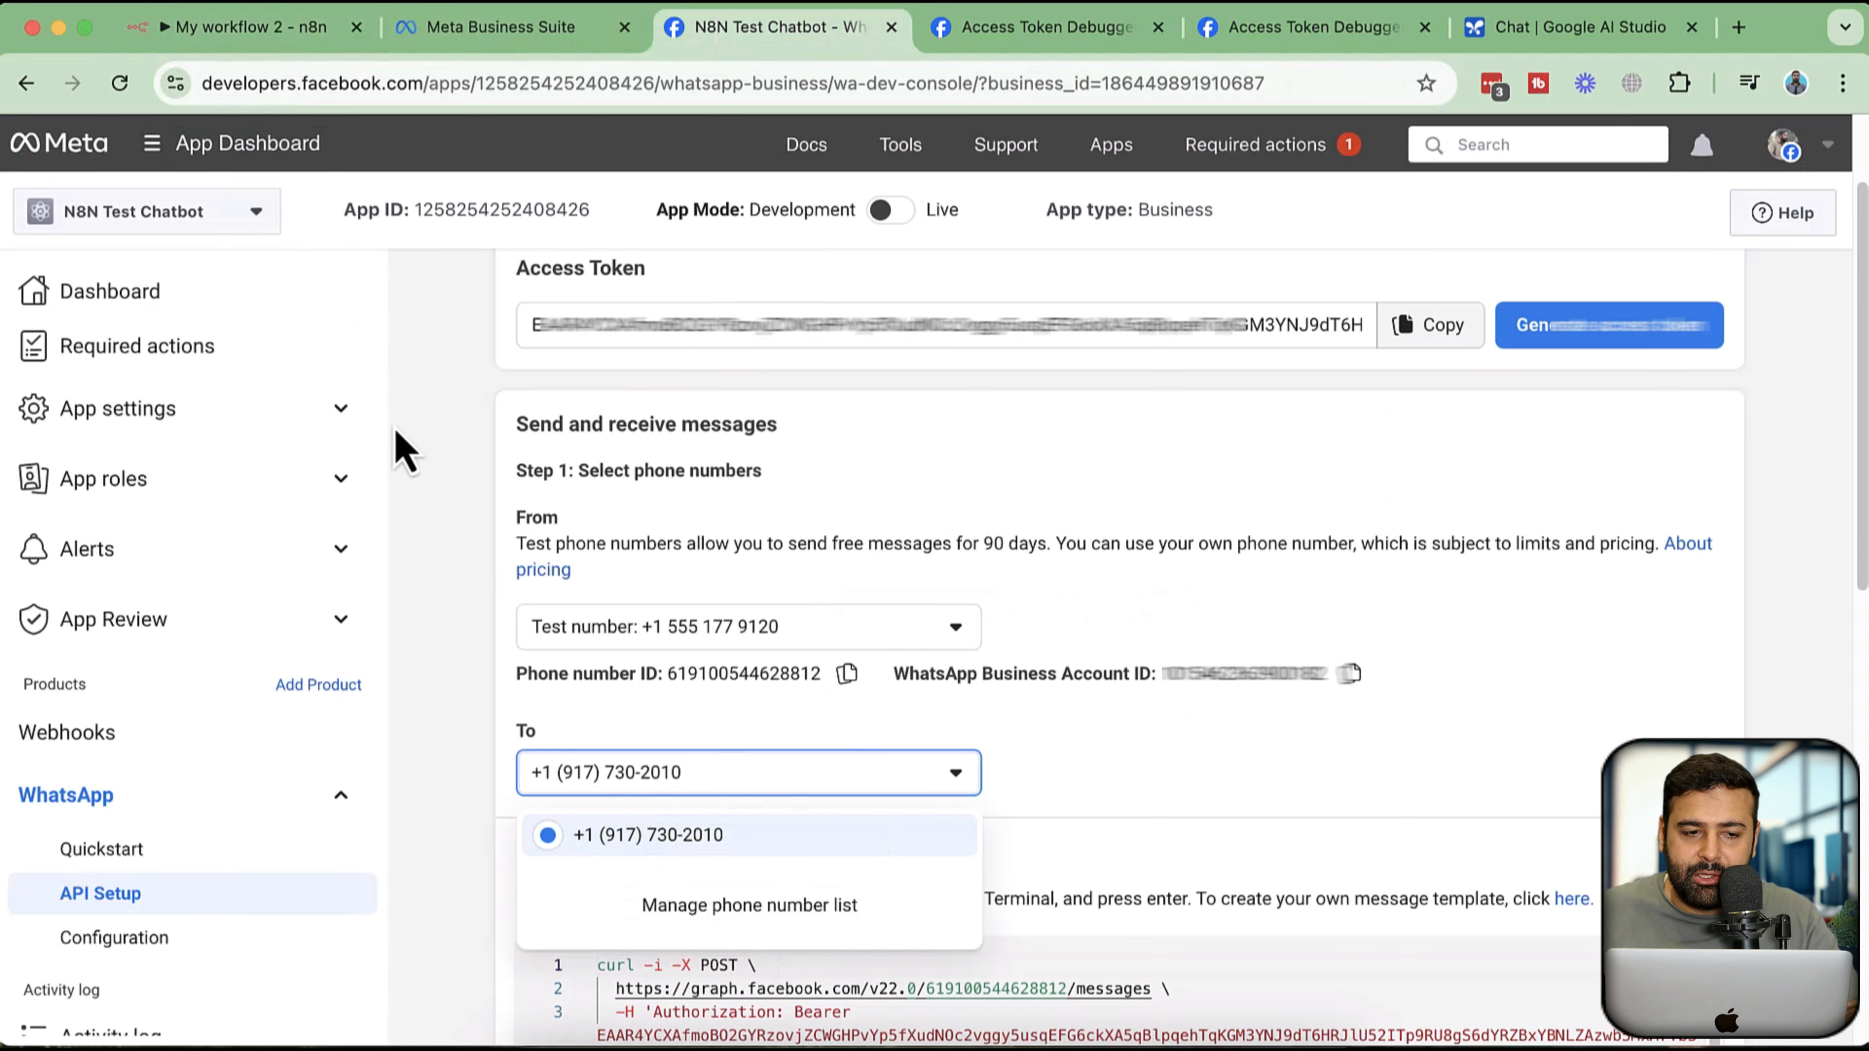
left_click(246, 26)
type("730-2010")
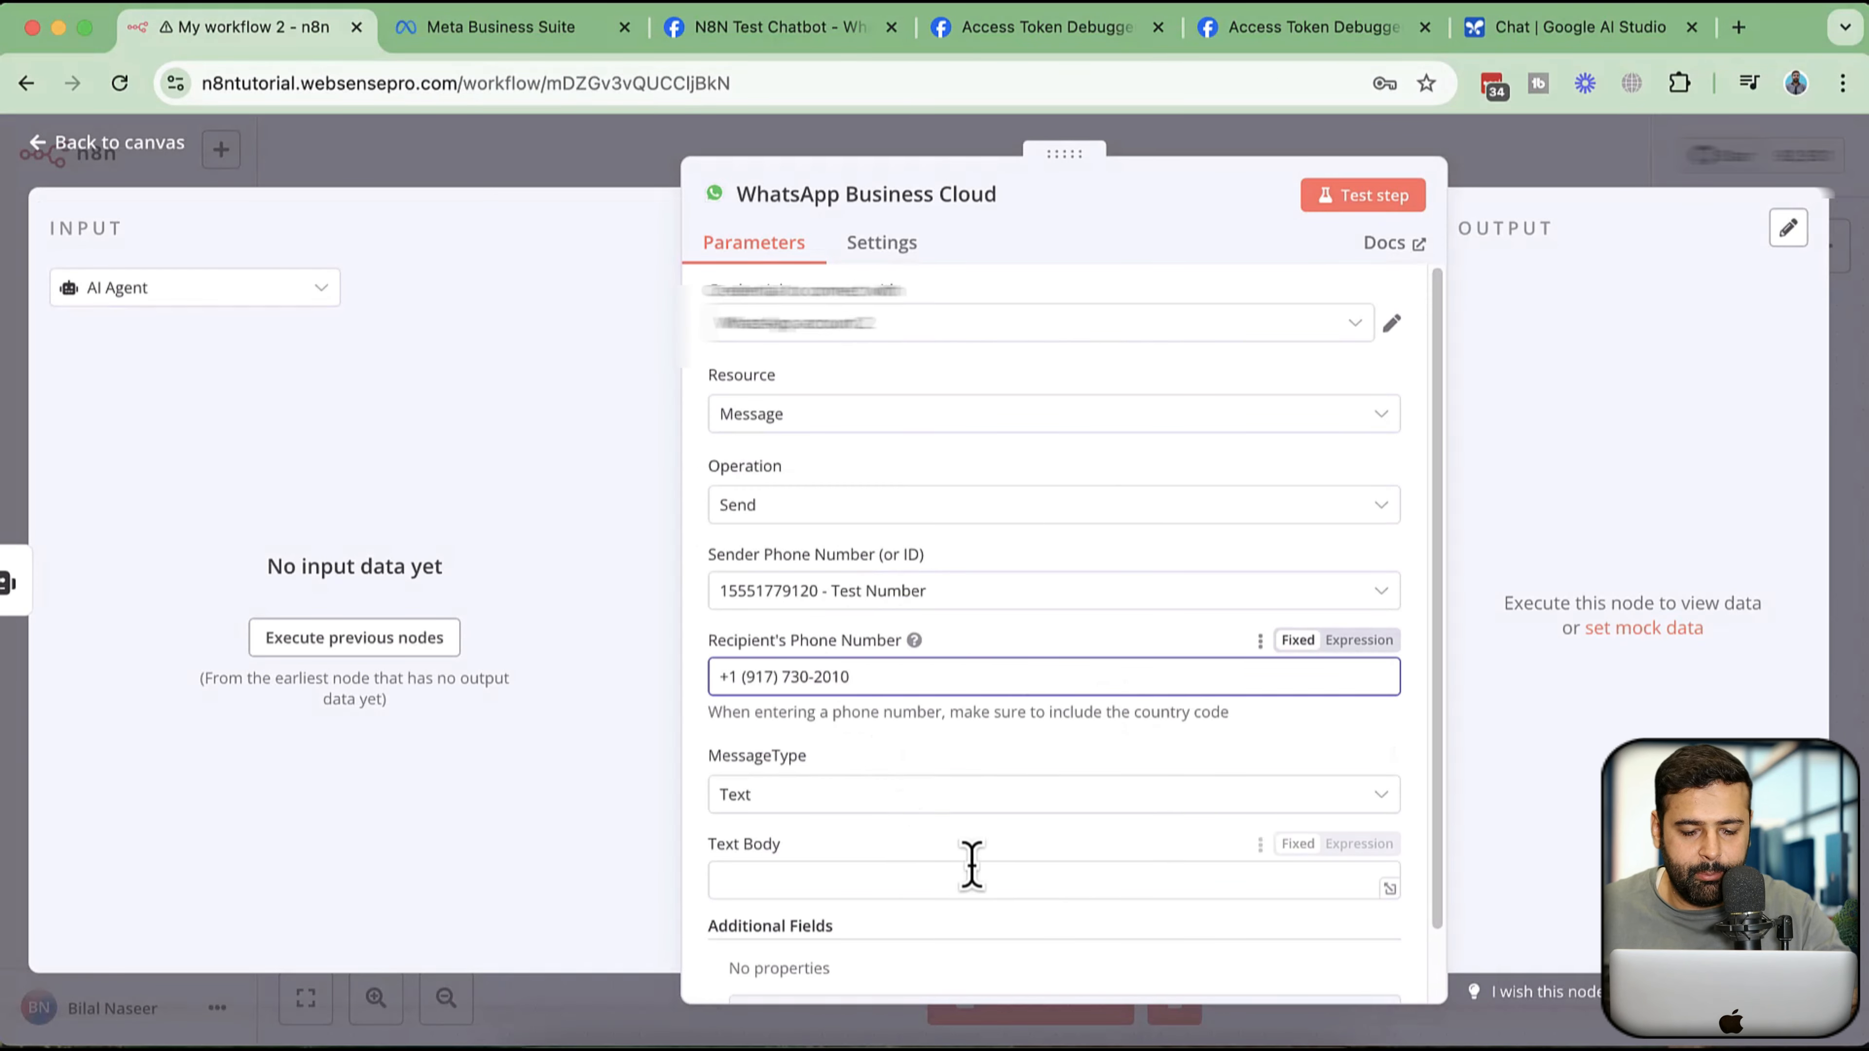
- Set the message's Text Body to "success" and return to the workflow canvas
scroll(935, 777, "down", 1)
left_click(886, 854)
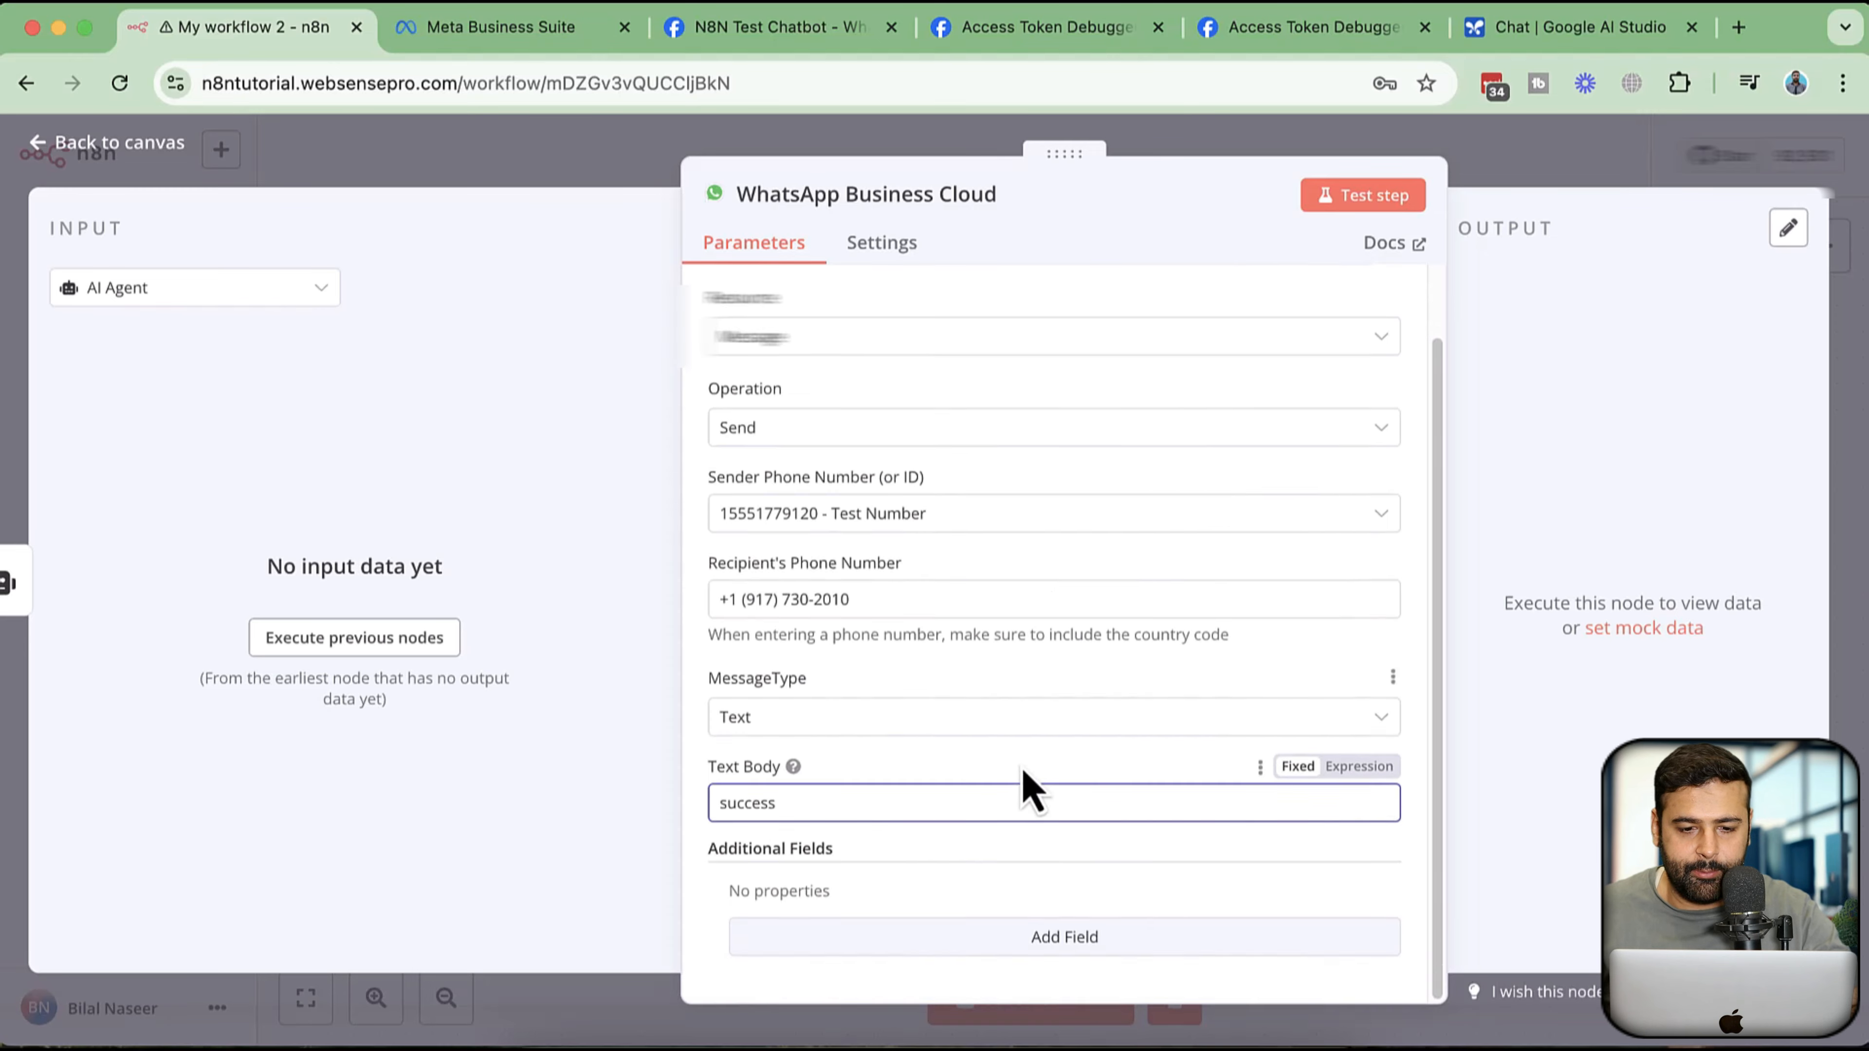
scroll(957, 707, "up", 1)
left_click(138, 151)
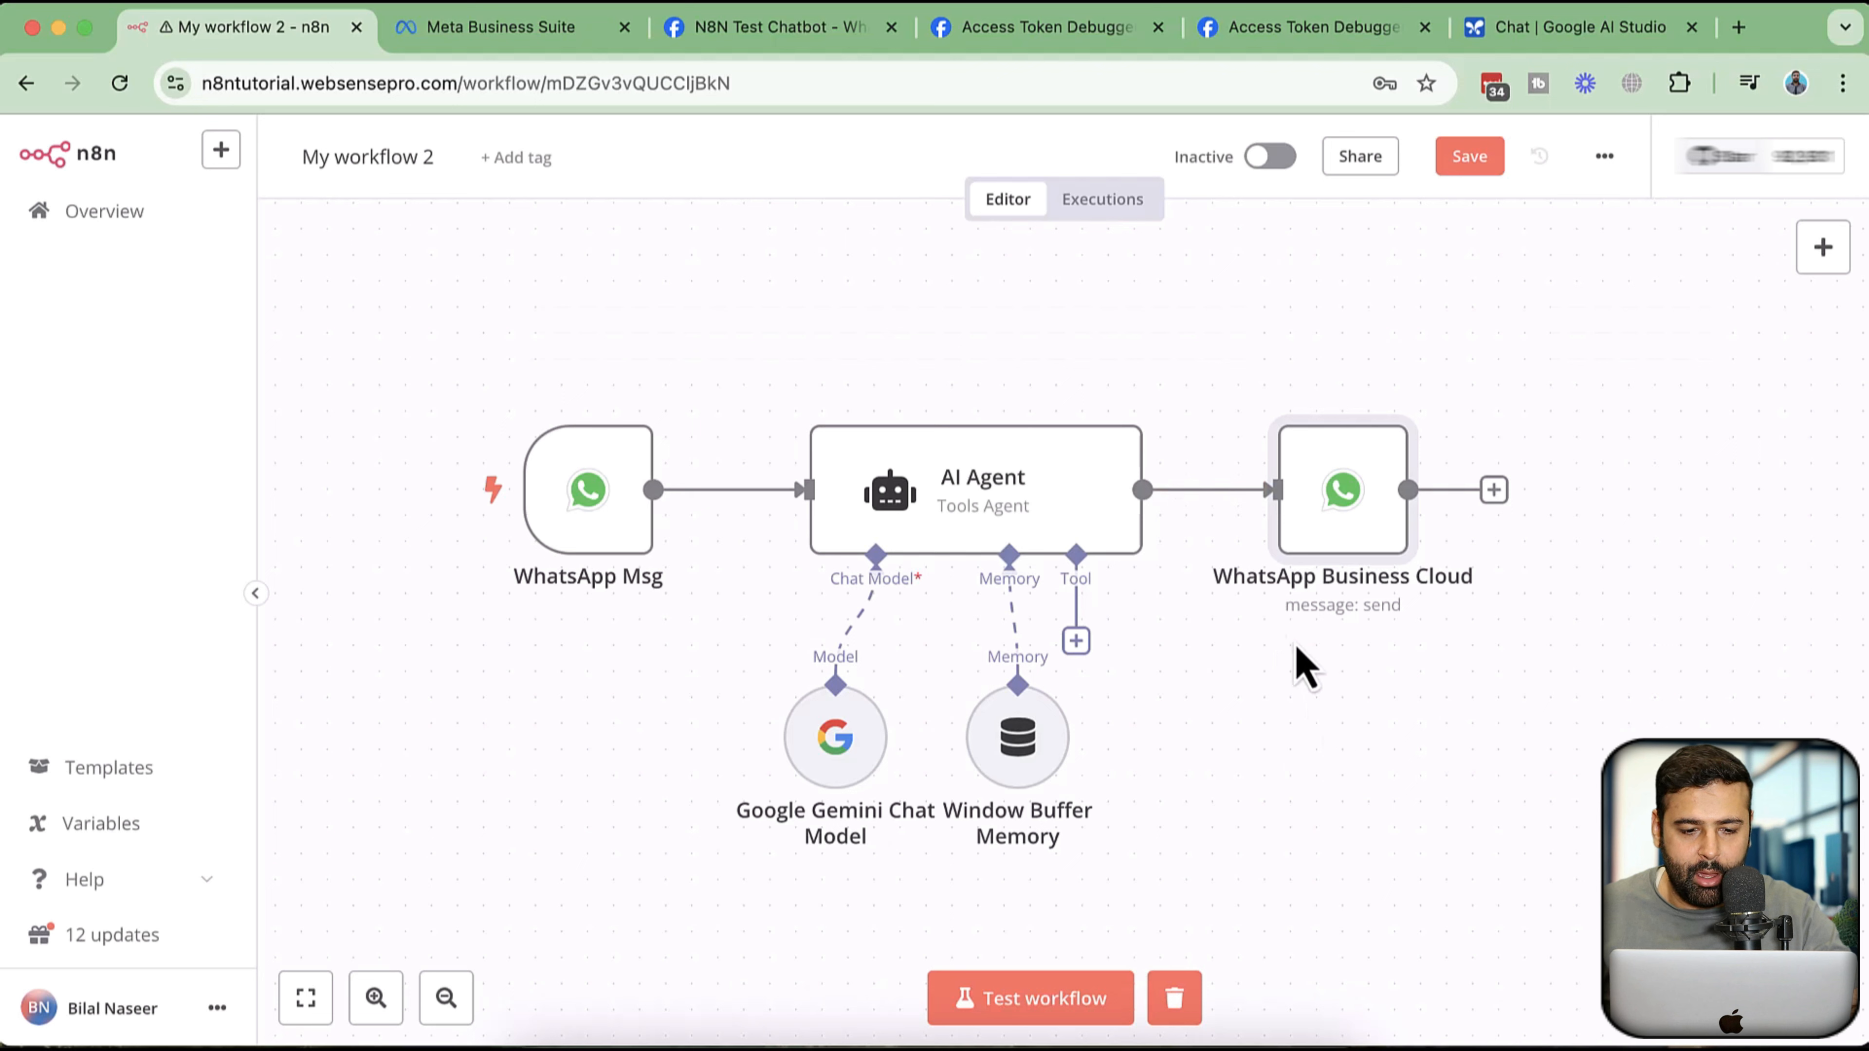
- Start a test run of the workflow, ready for an incoming WhatsApp message
left_click(1046, 1013)
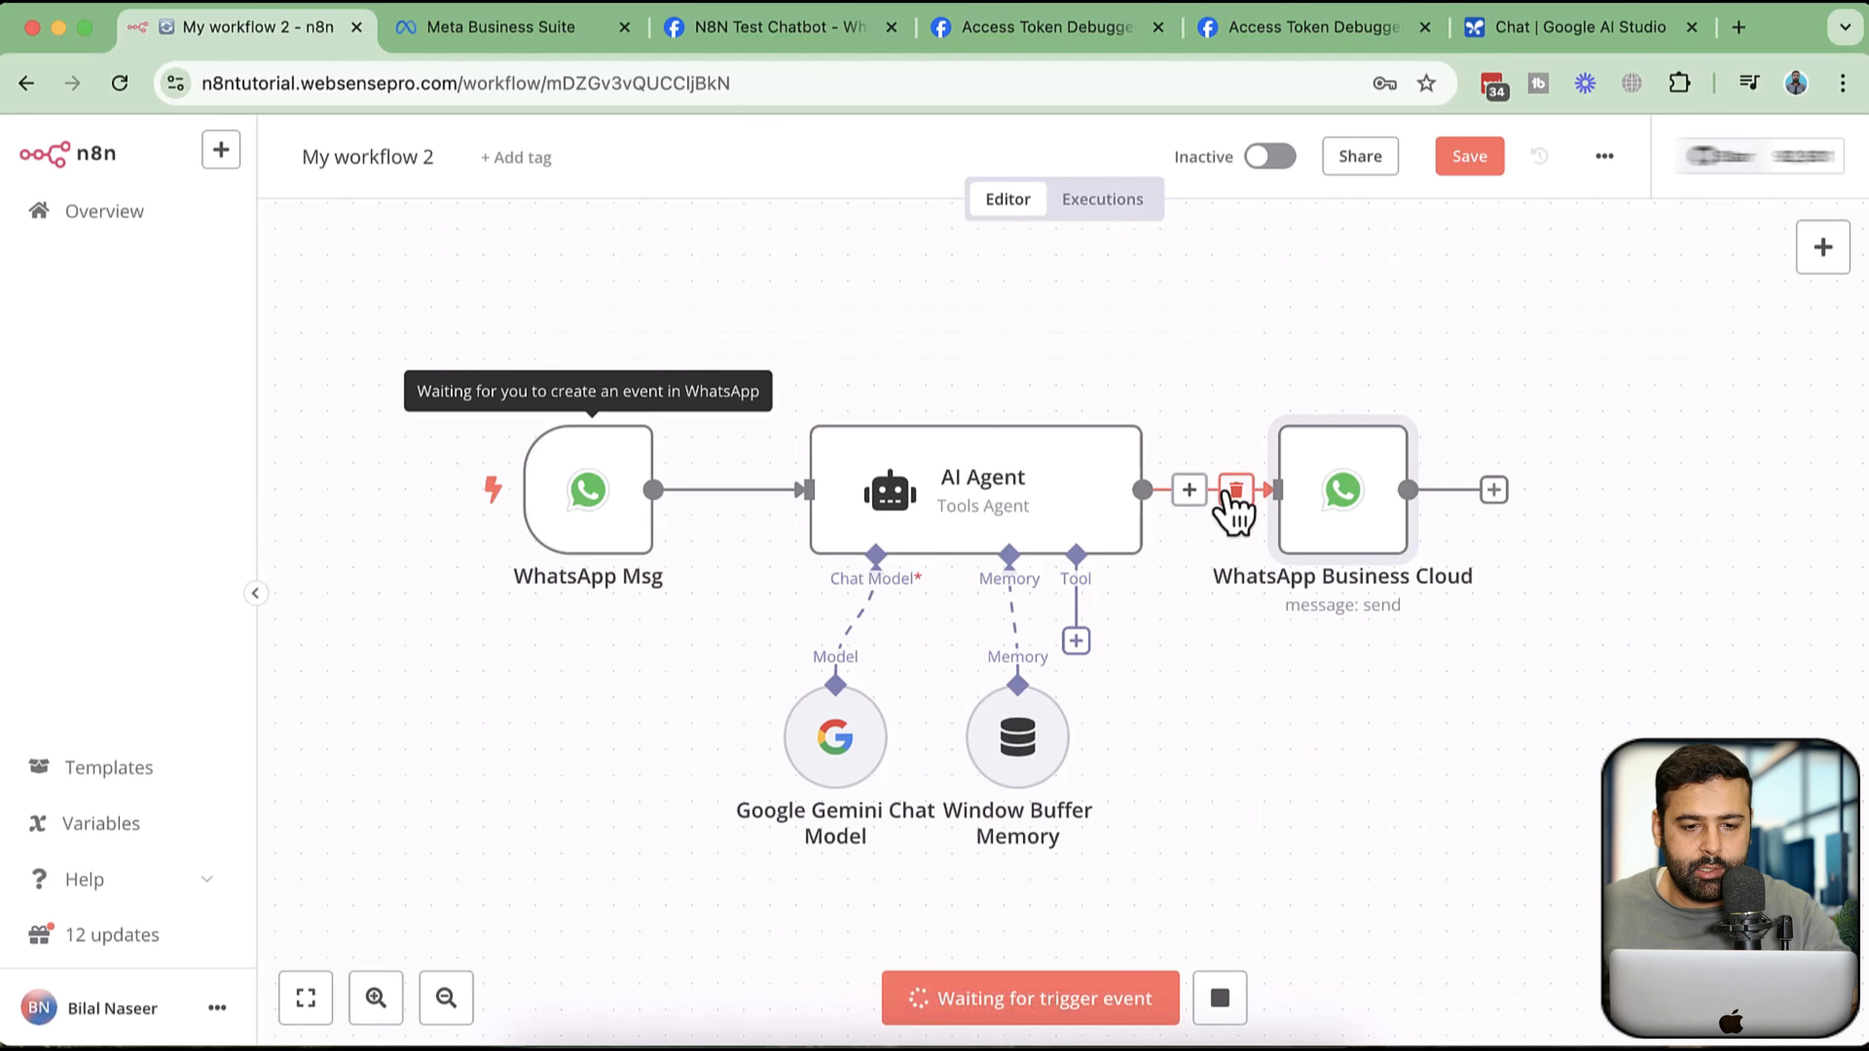
key("ctrl+Up")
key("ctrl+Up")
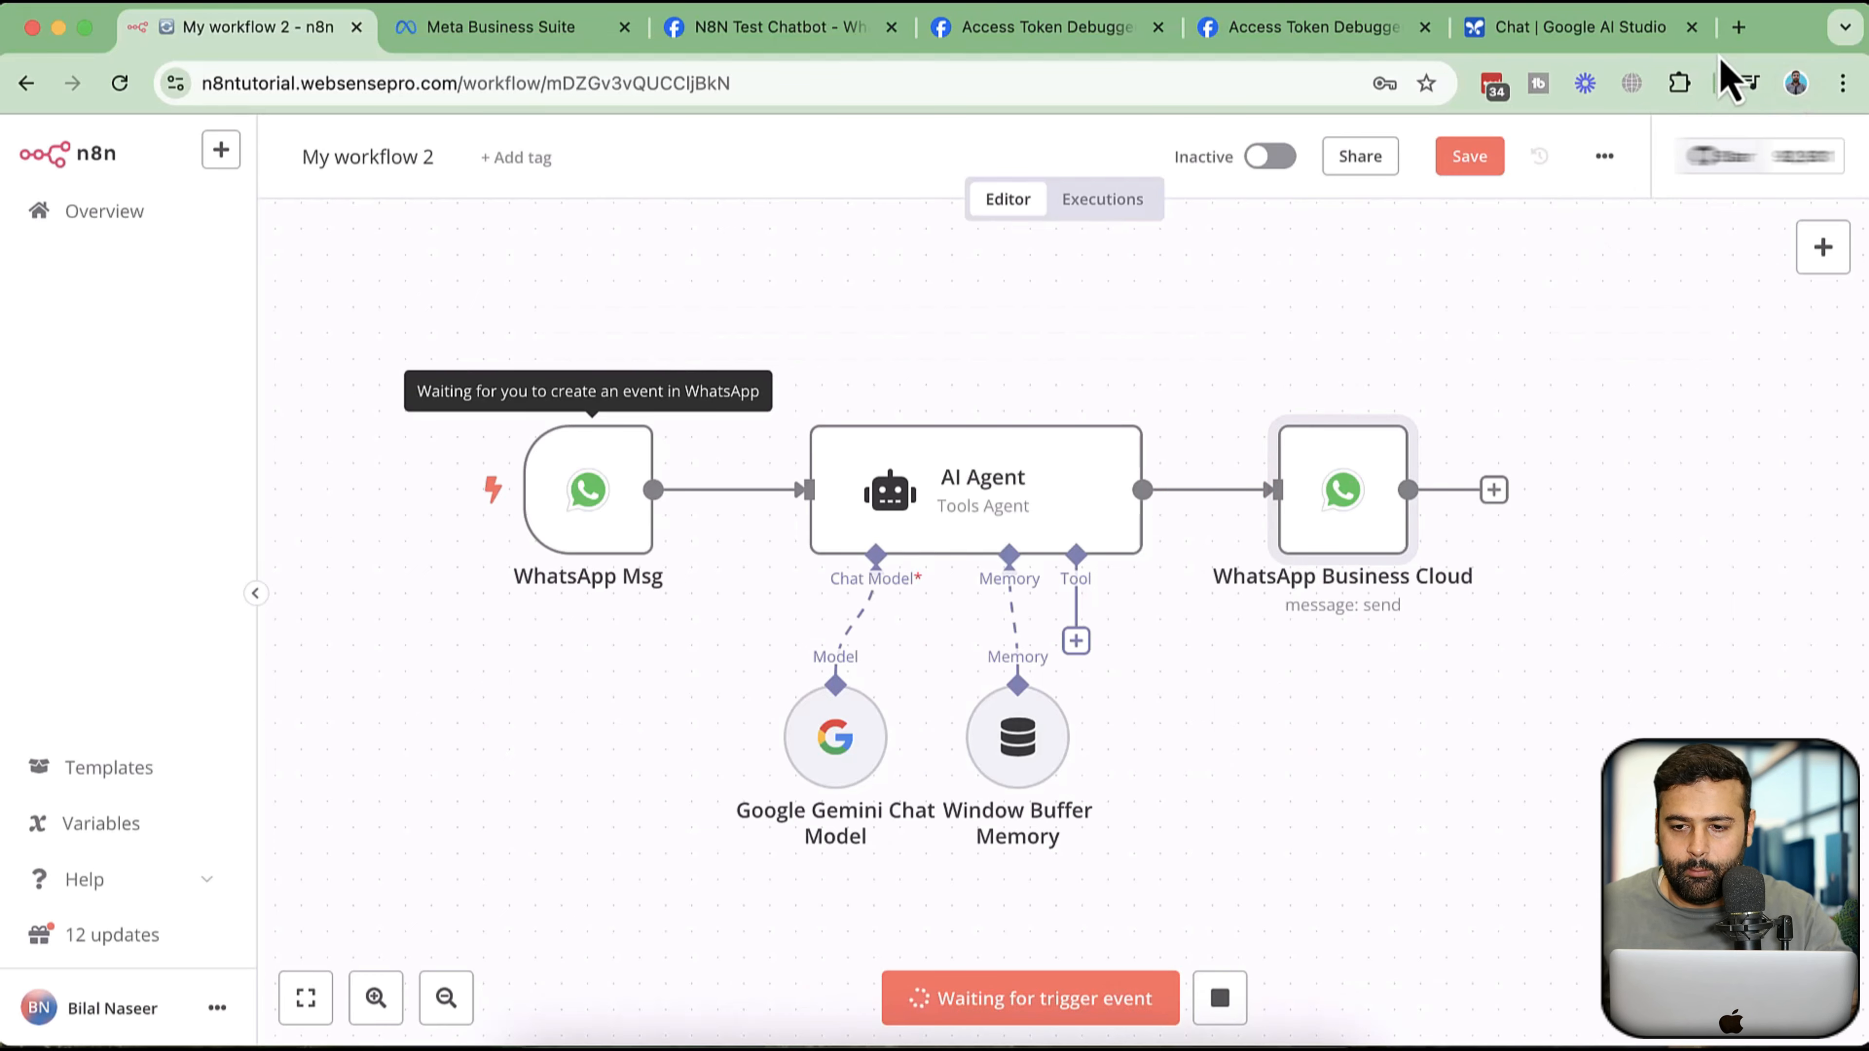
- Open web.whatsapp.com in a window of another Chrome profile
left_click(1796, 82)
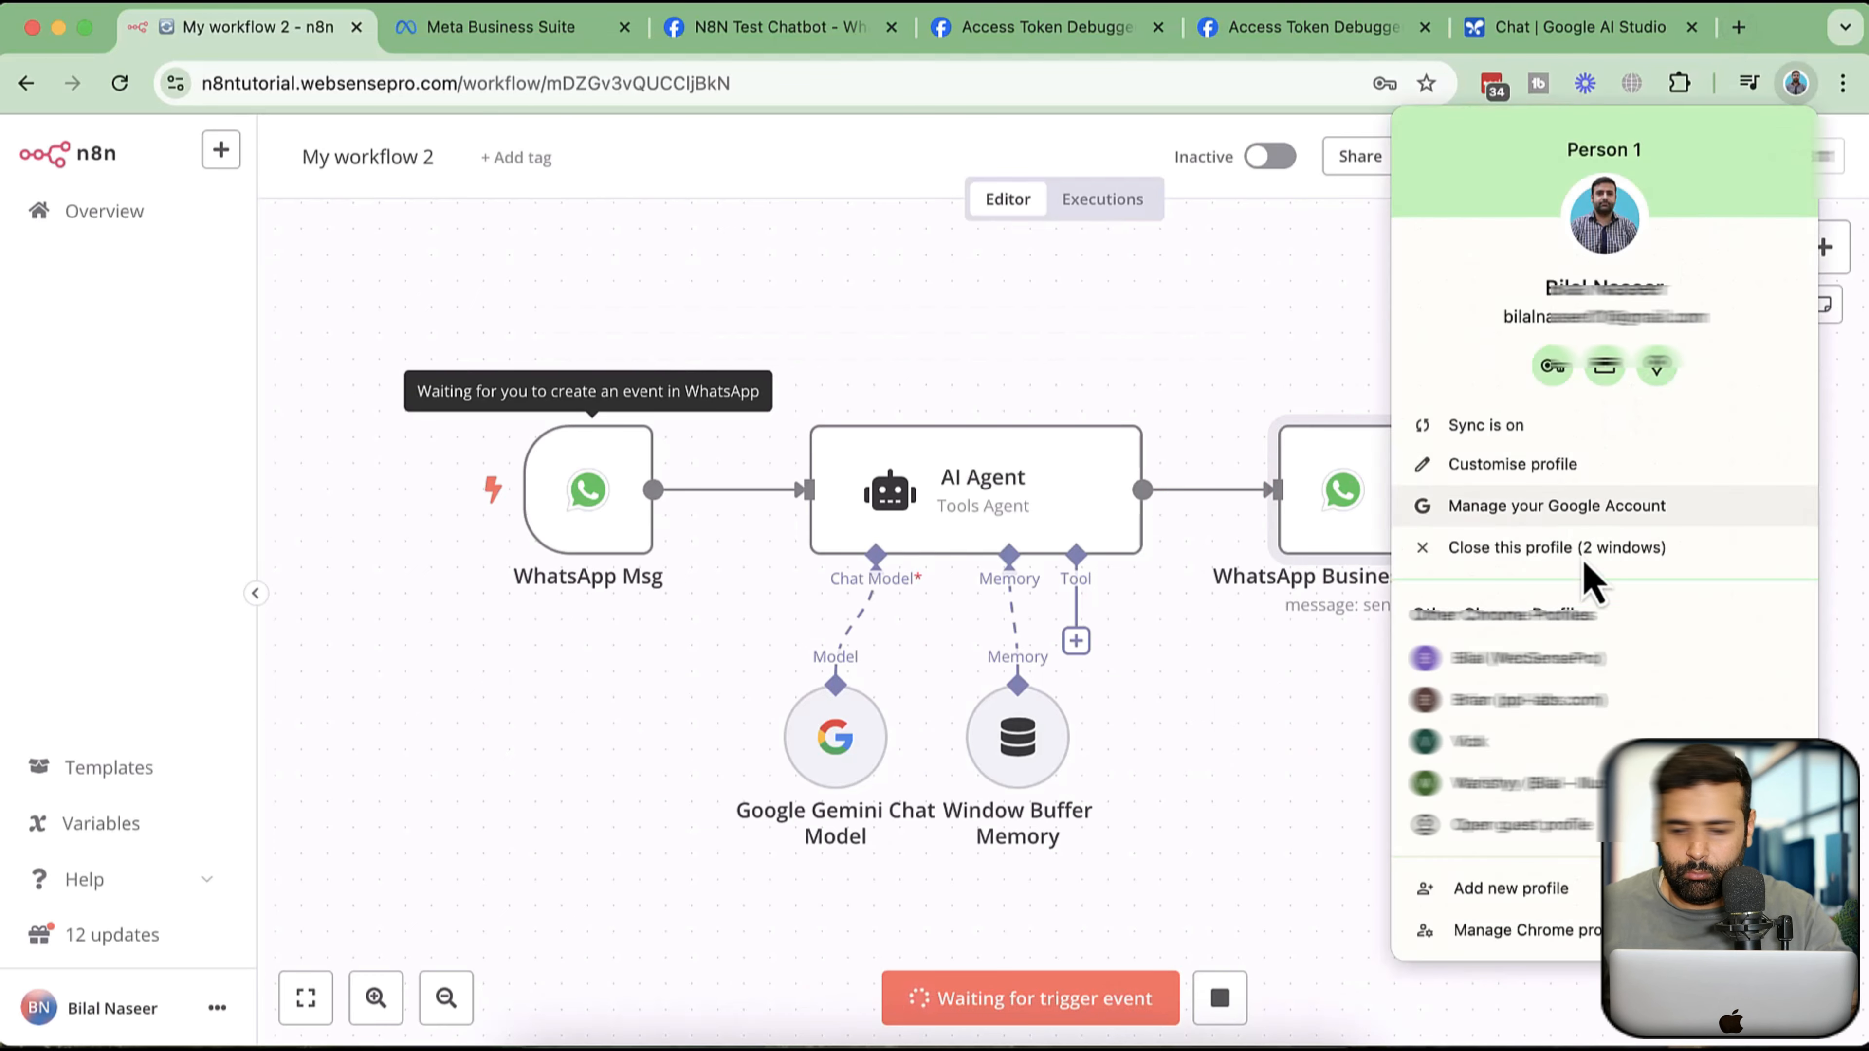
left_click(1527, 699)
type("w")
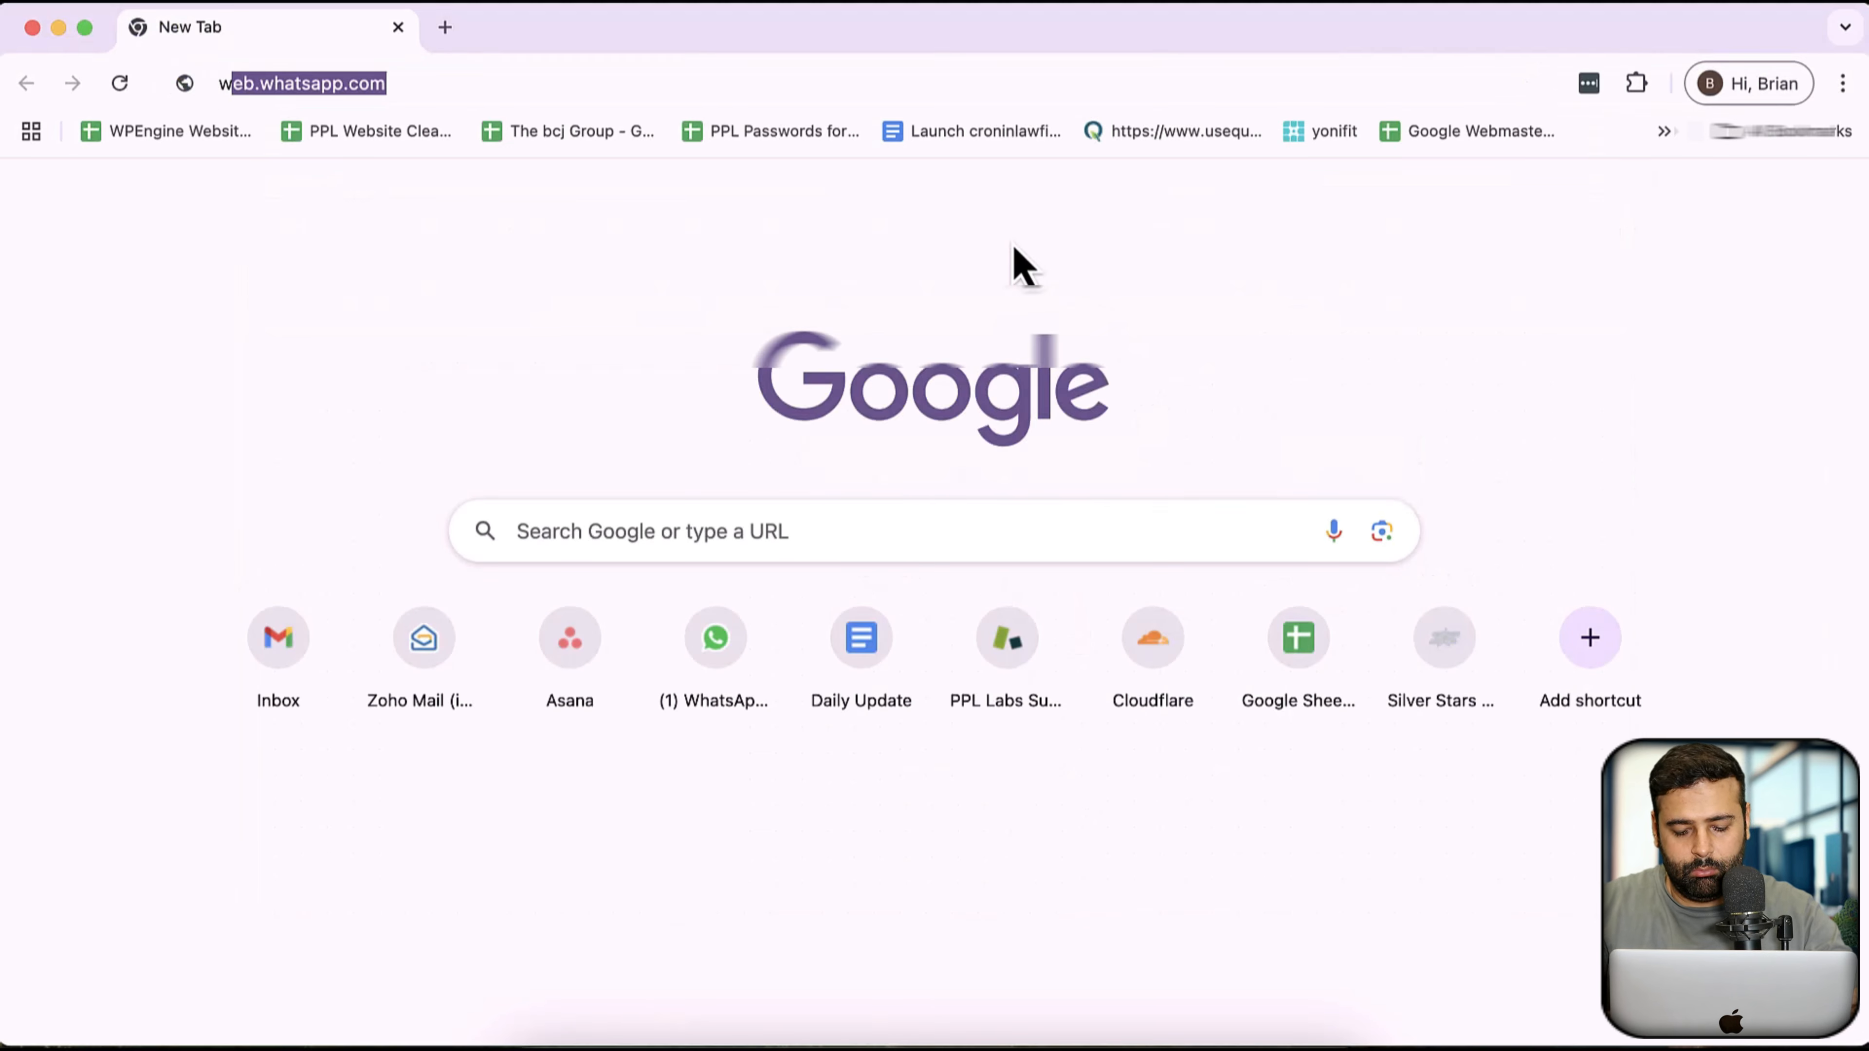
type("eb.w")
key("Return")
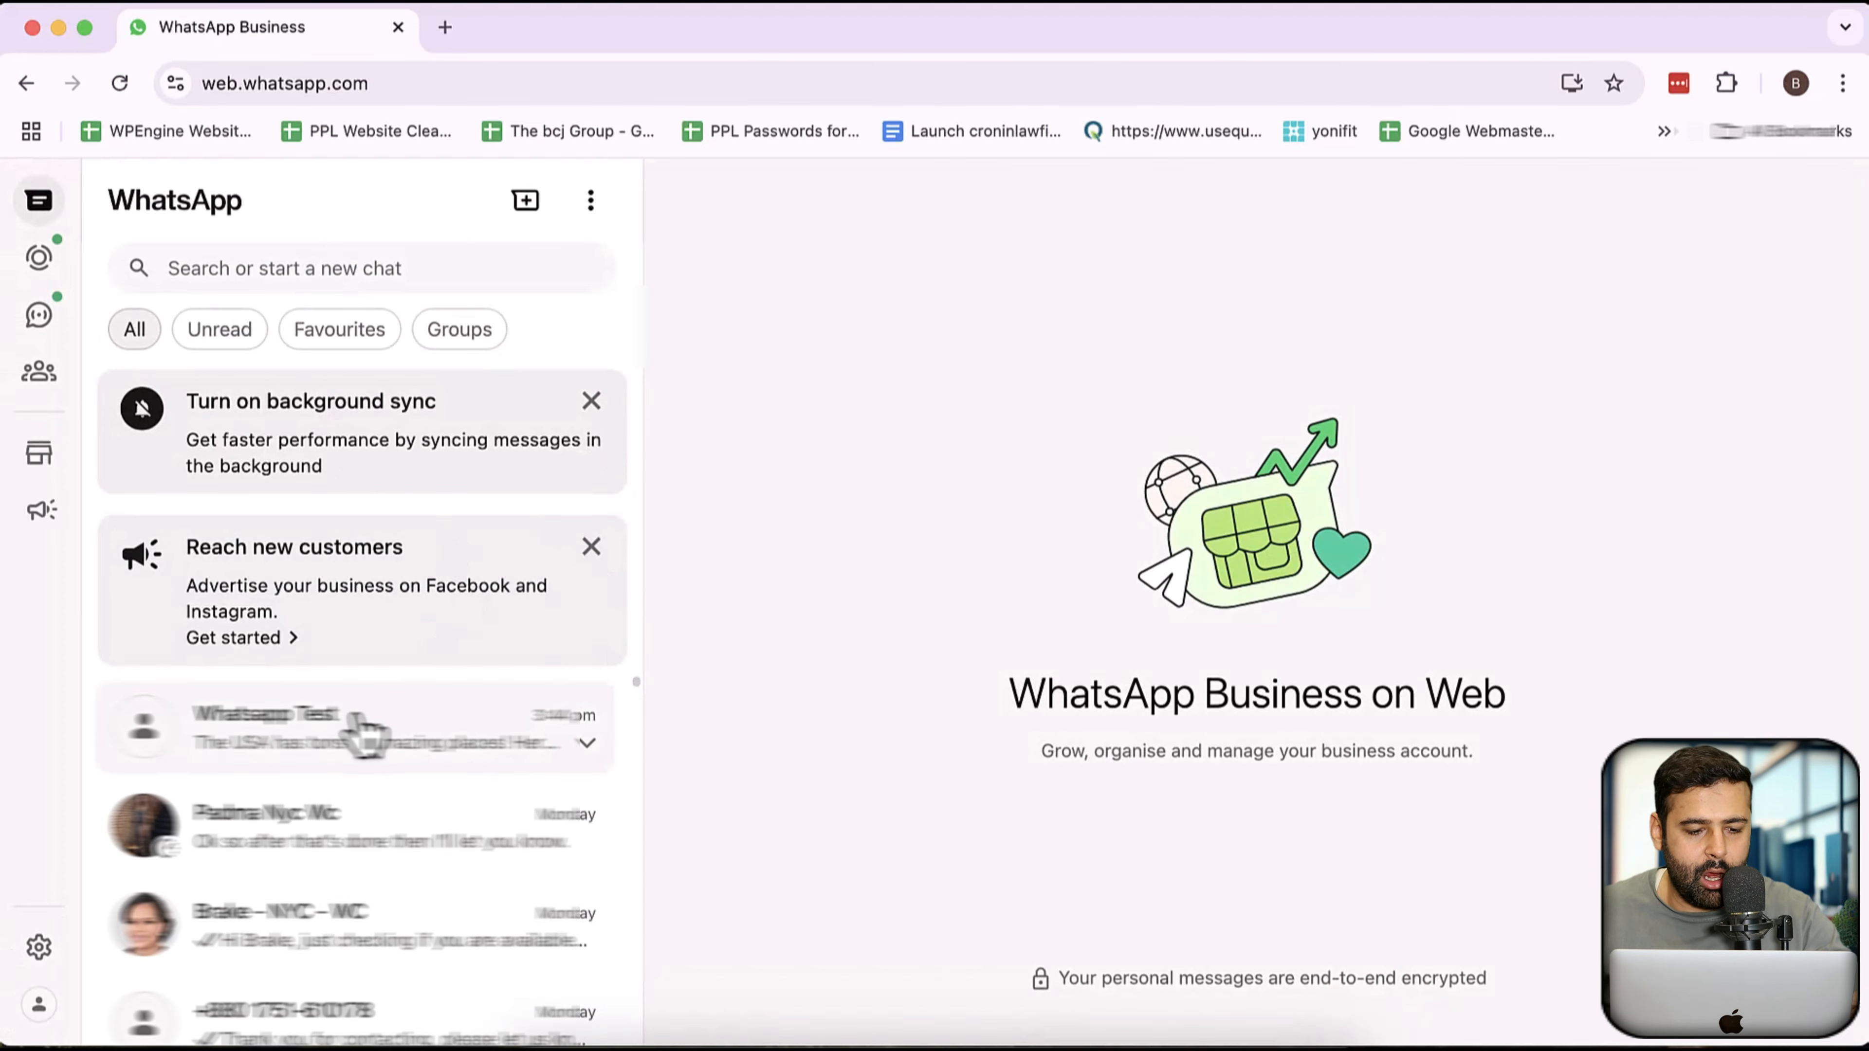
- Send the message "Hi how are you?" in the Whatsapp Test chat
left_click(515, 707)
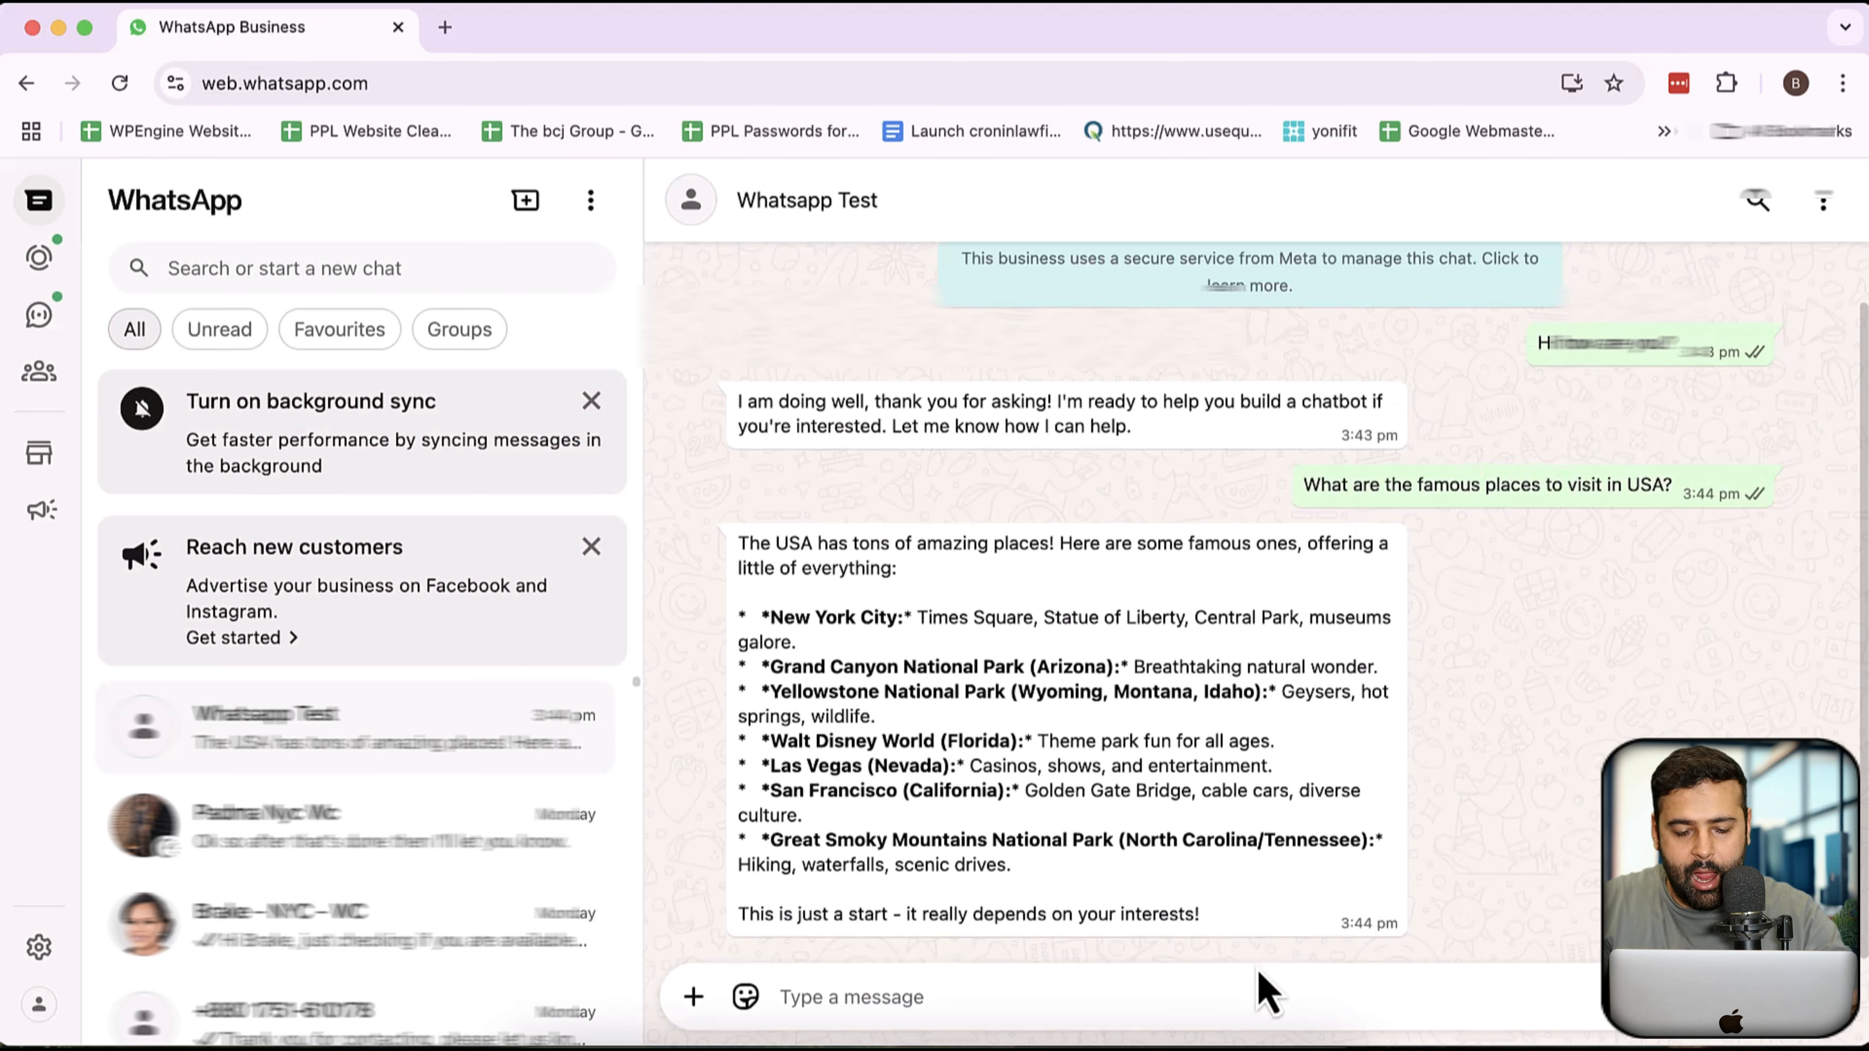
left_click(1264, 990)
type("Hi how are you")
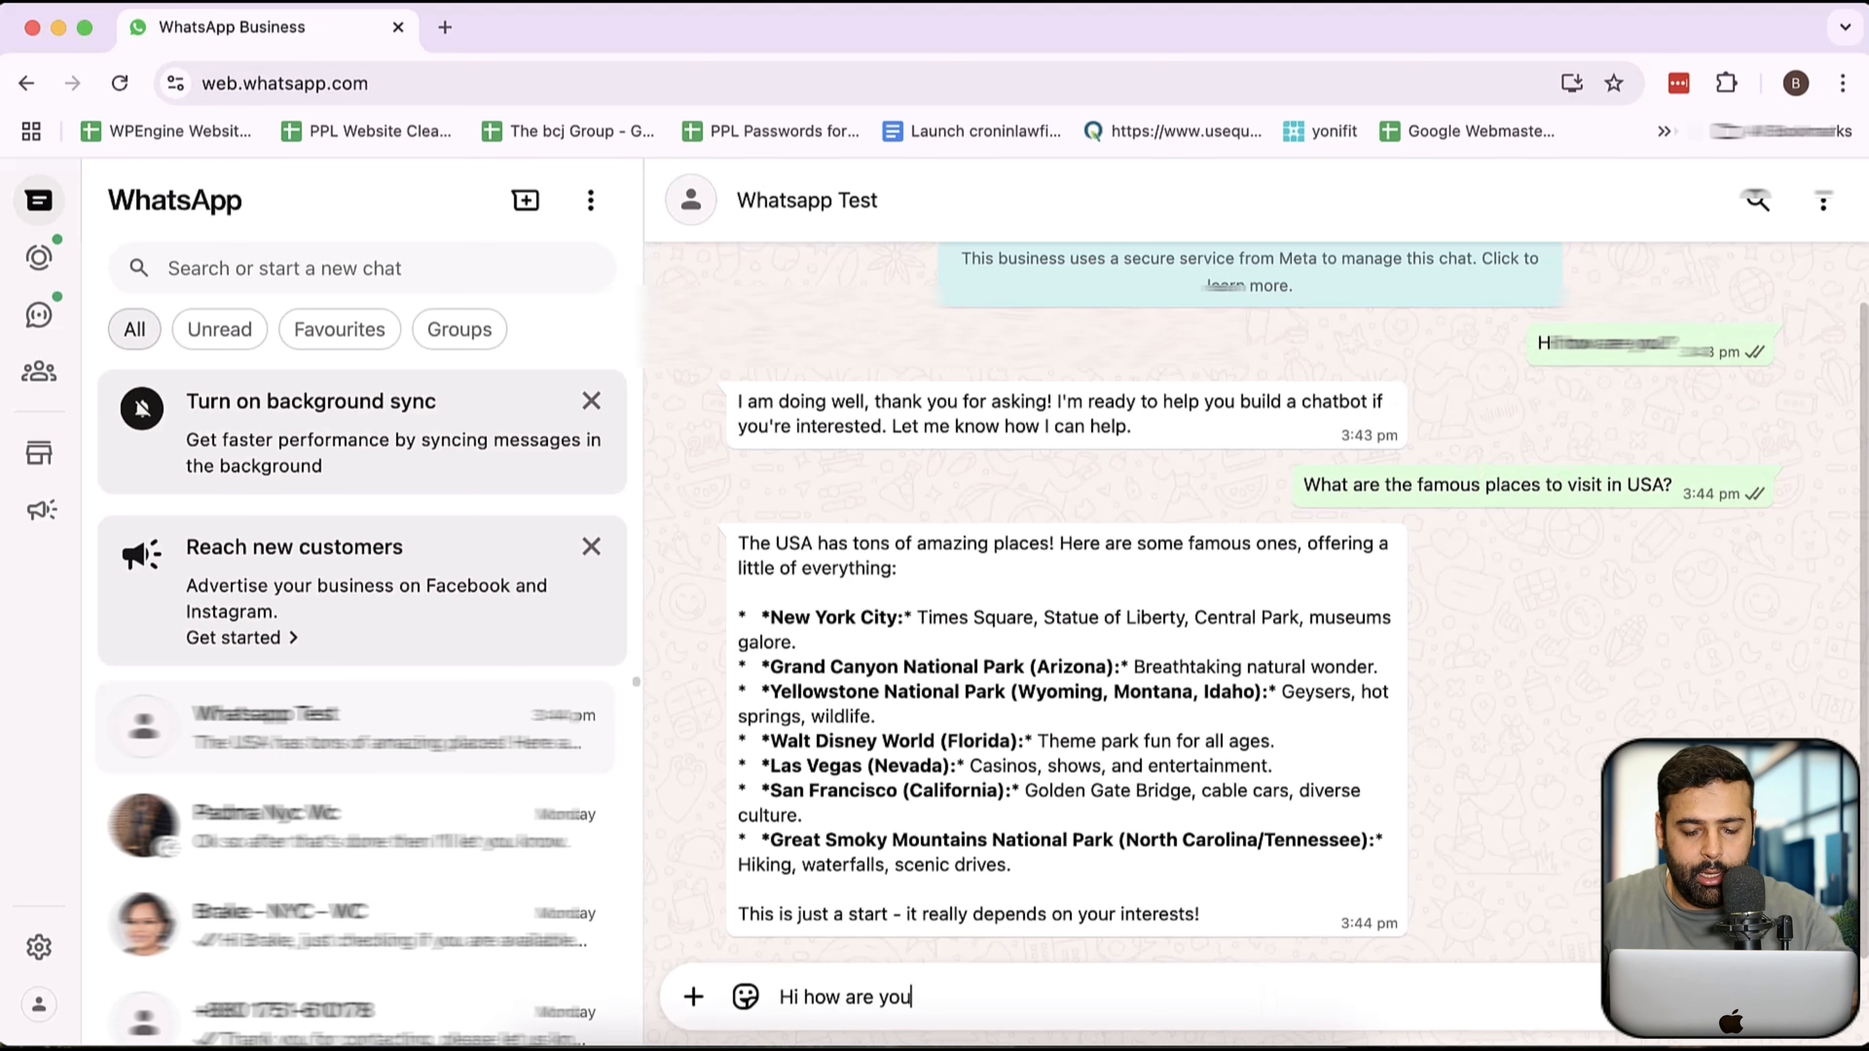
type("?")
key("Return")
- Switch back to the n8n workflow, read the test run's error notification, and open the AI Agent node
key("super+grave")
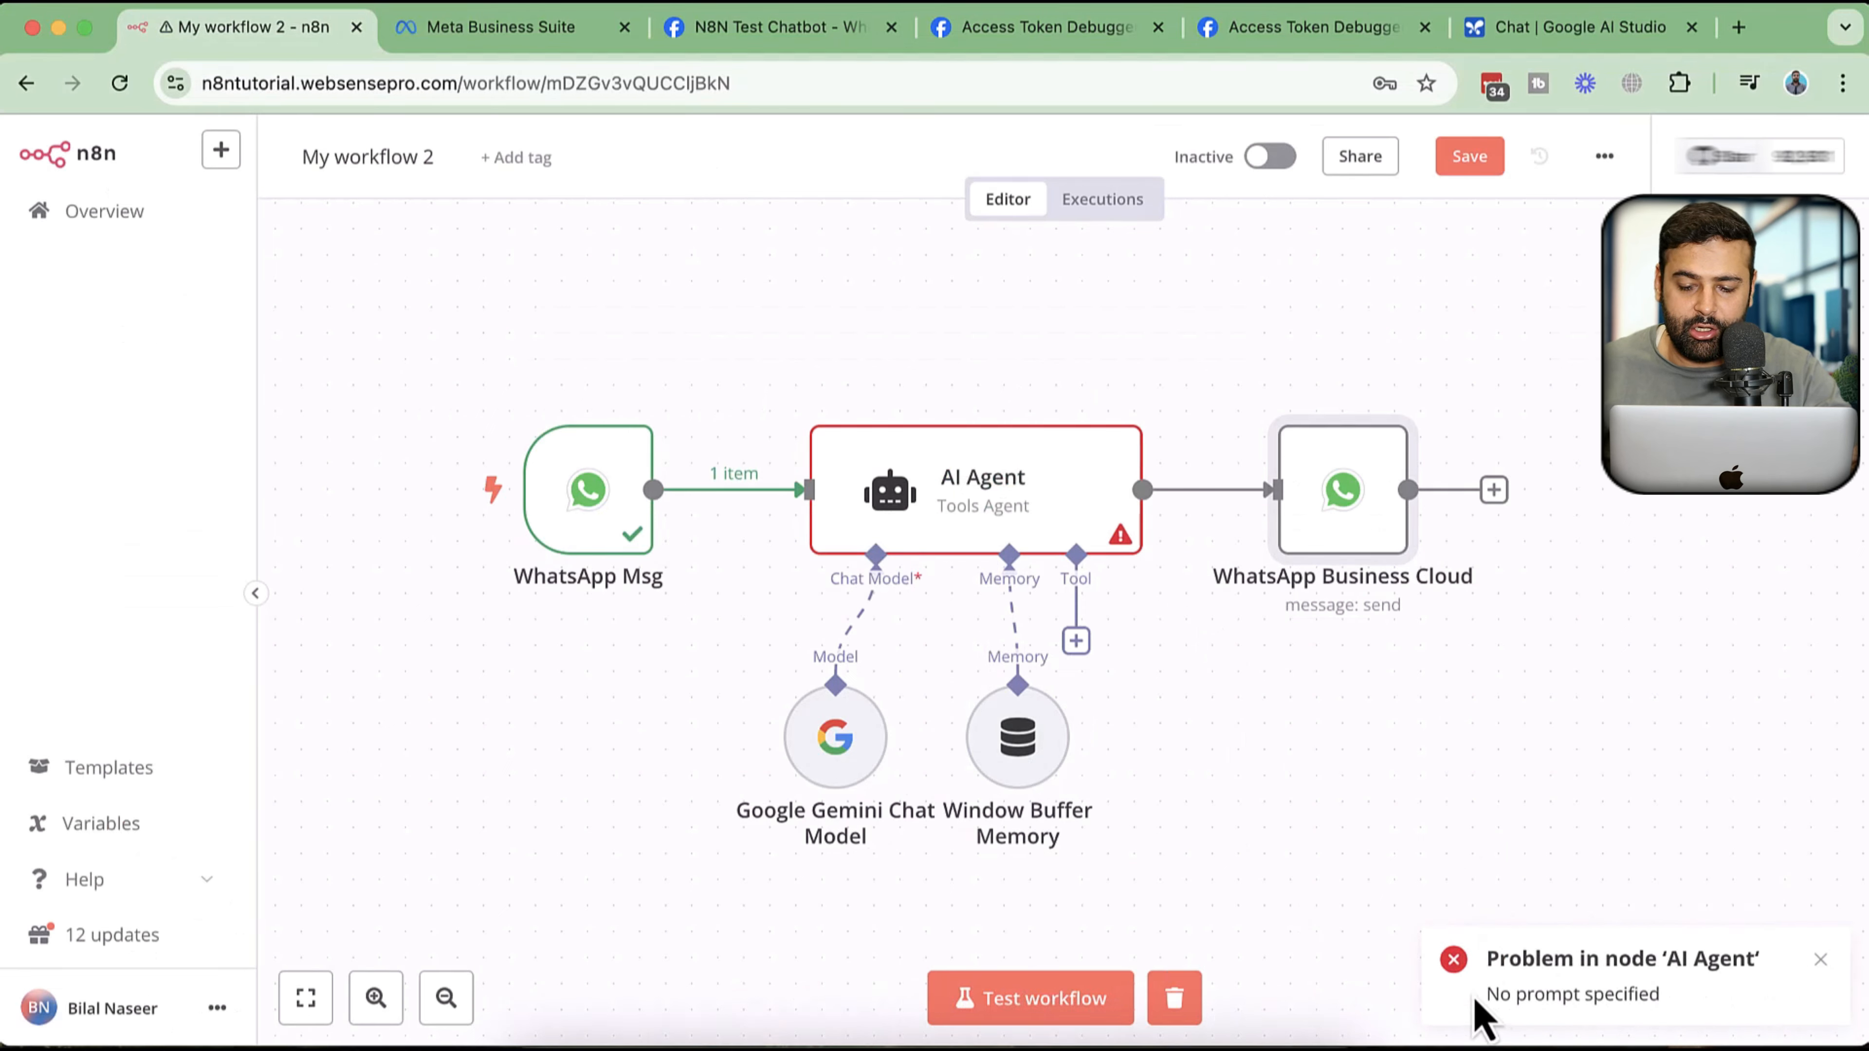
left_click_drag(1475, 998, 1652, 992)
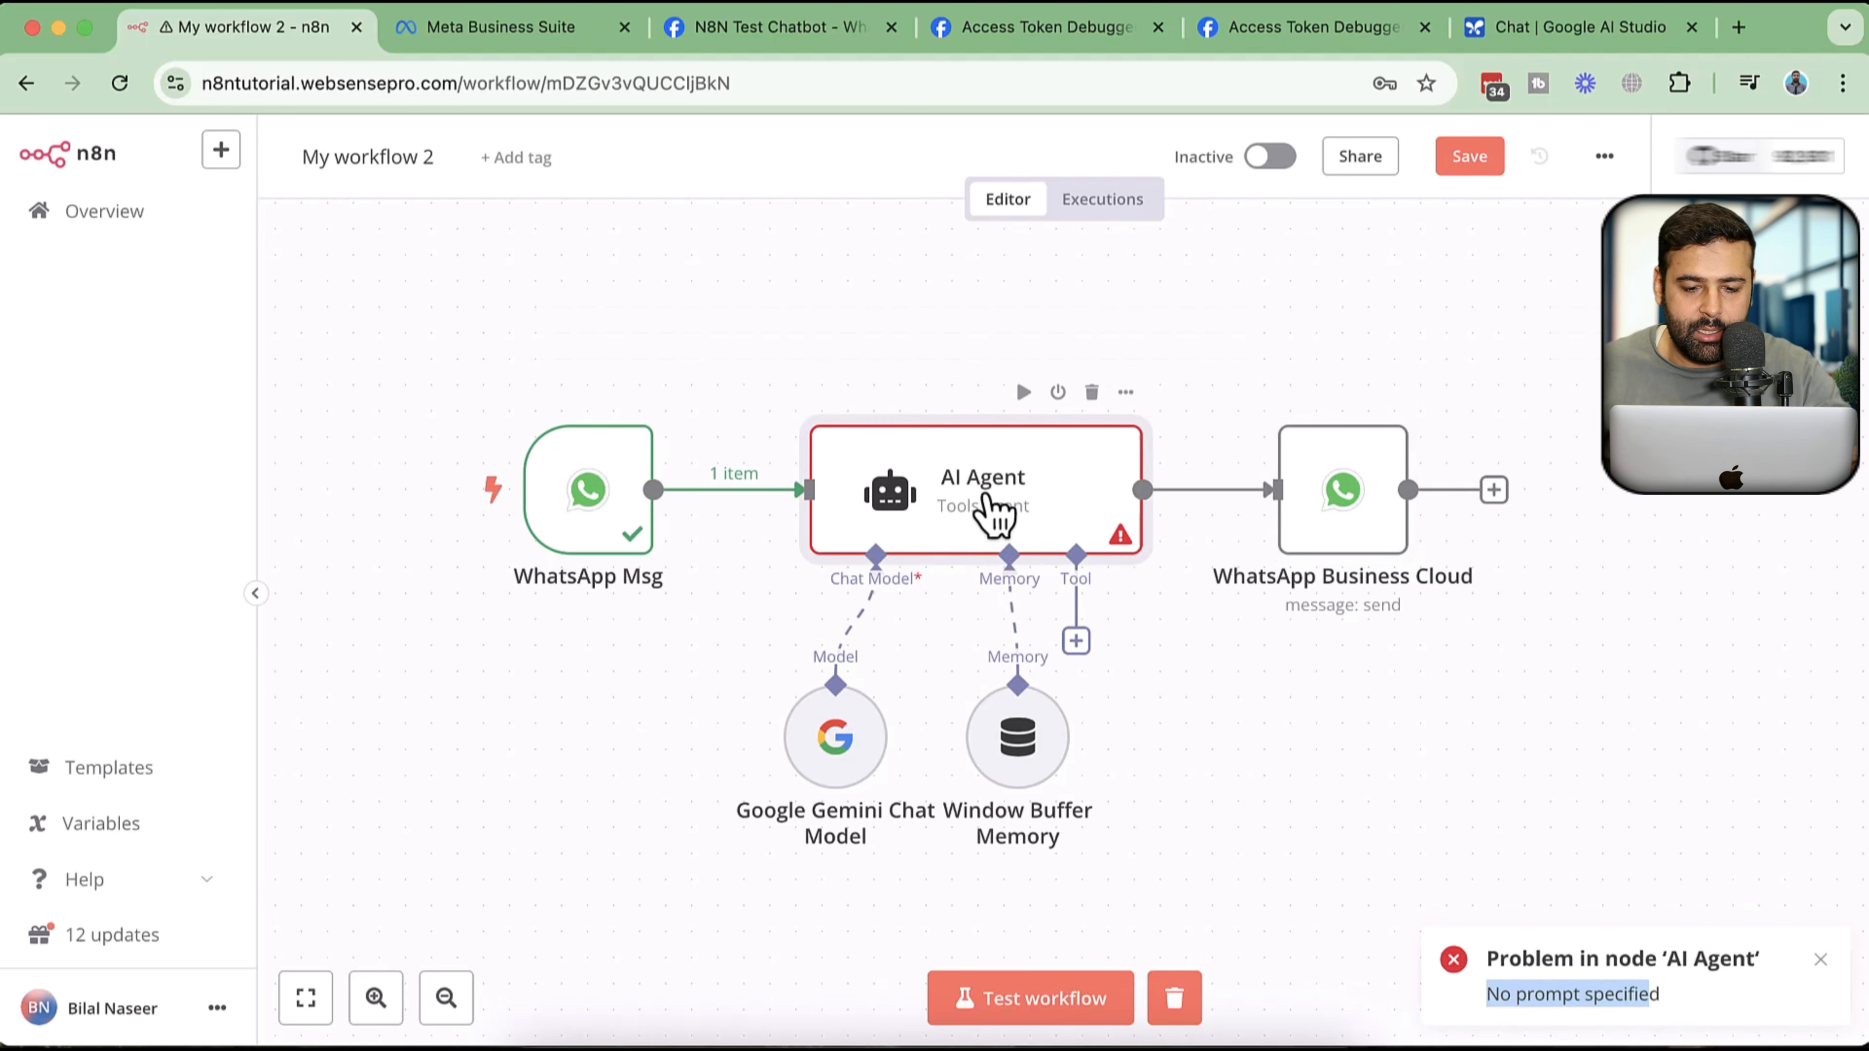
double_click(992, 511)
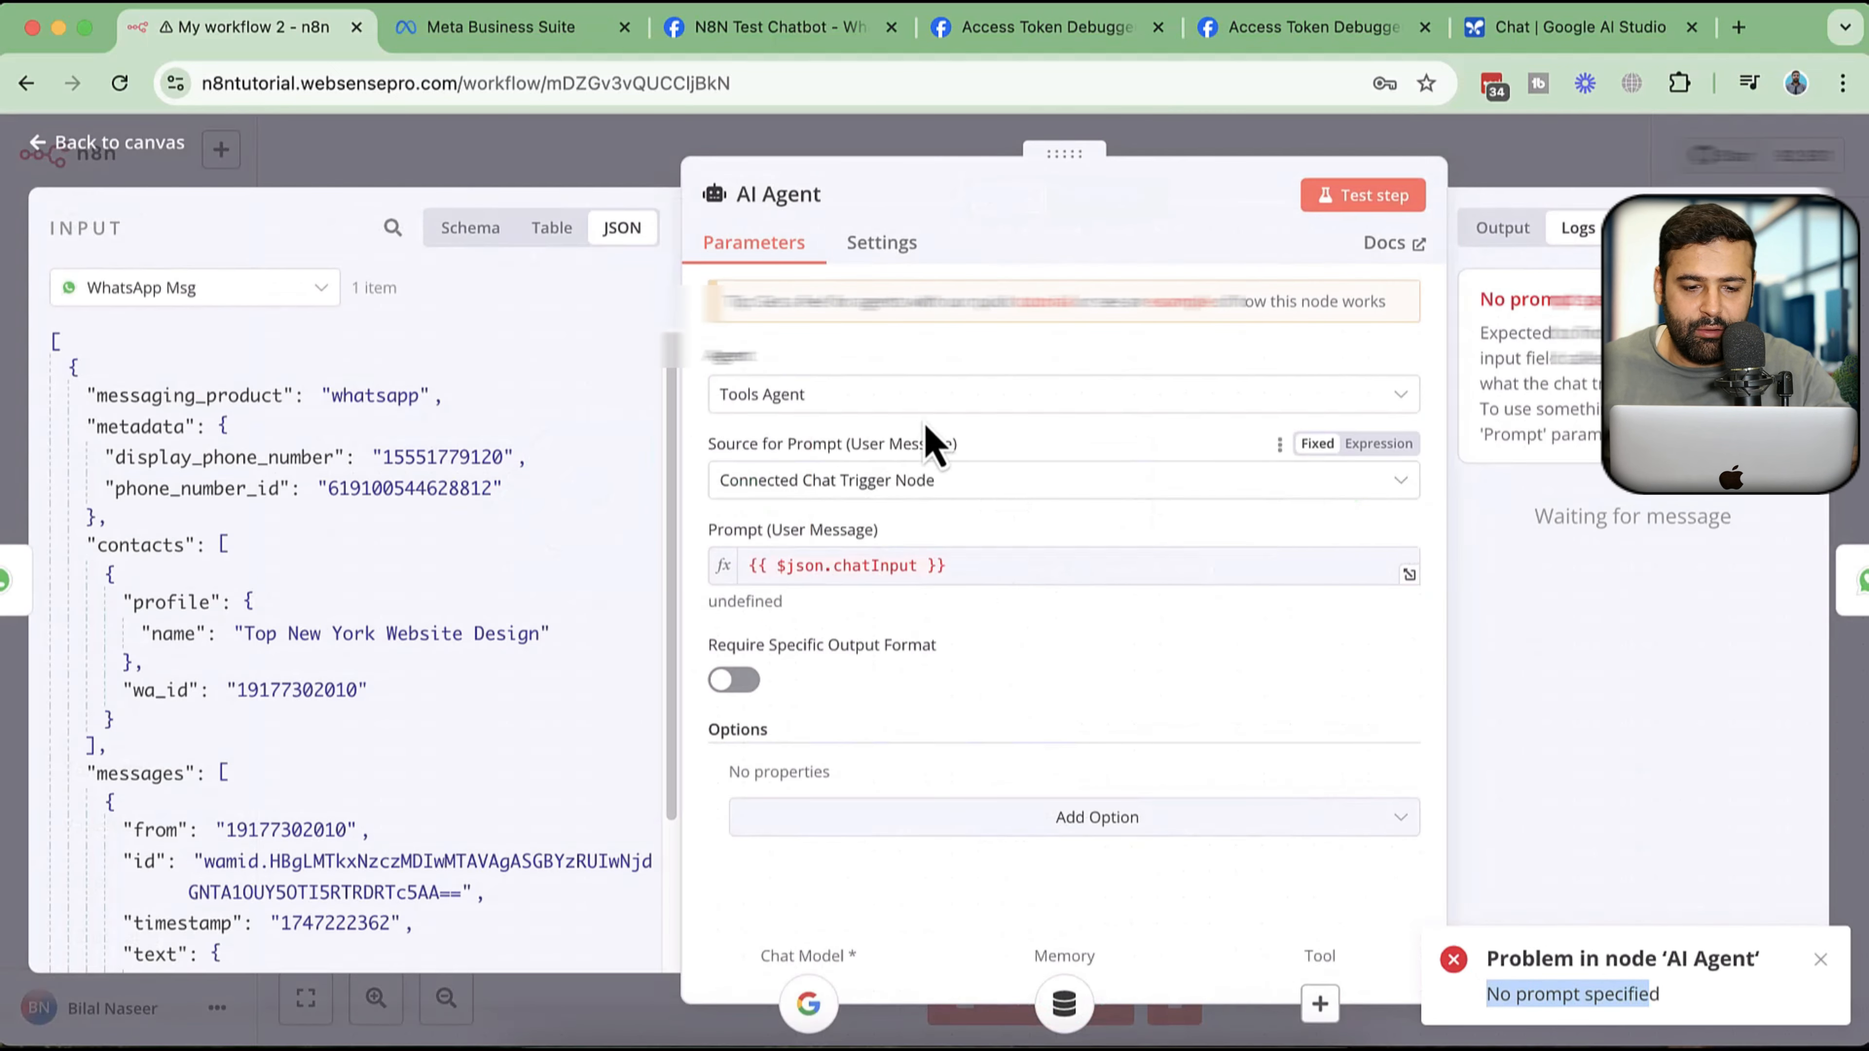
- Keep Tools Agent as the agent type and set the AI Agent's user message prompt source to Define below
left_click(933, 409)
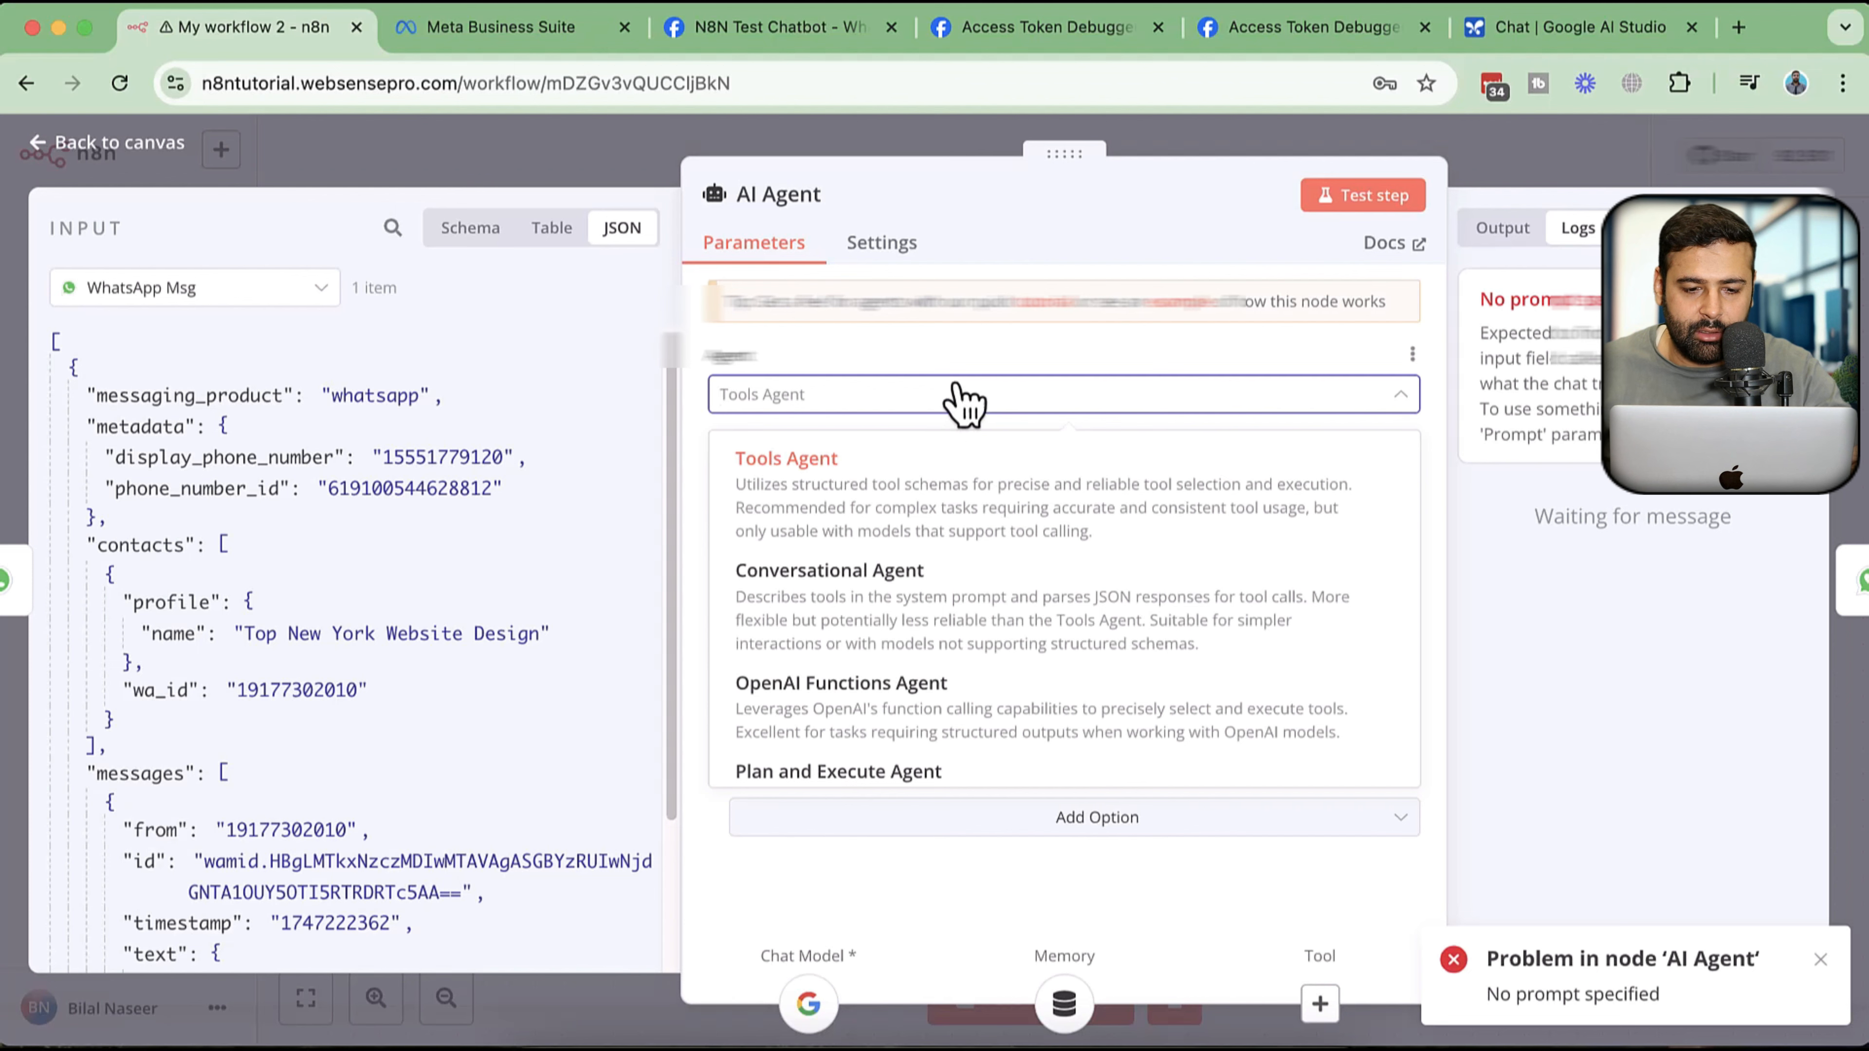
left_click(972, 460)
left_click(979, 486)
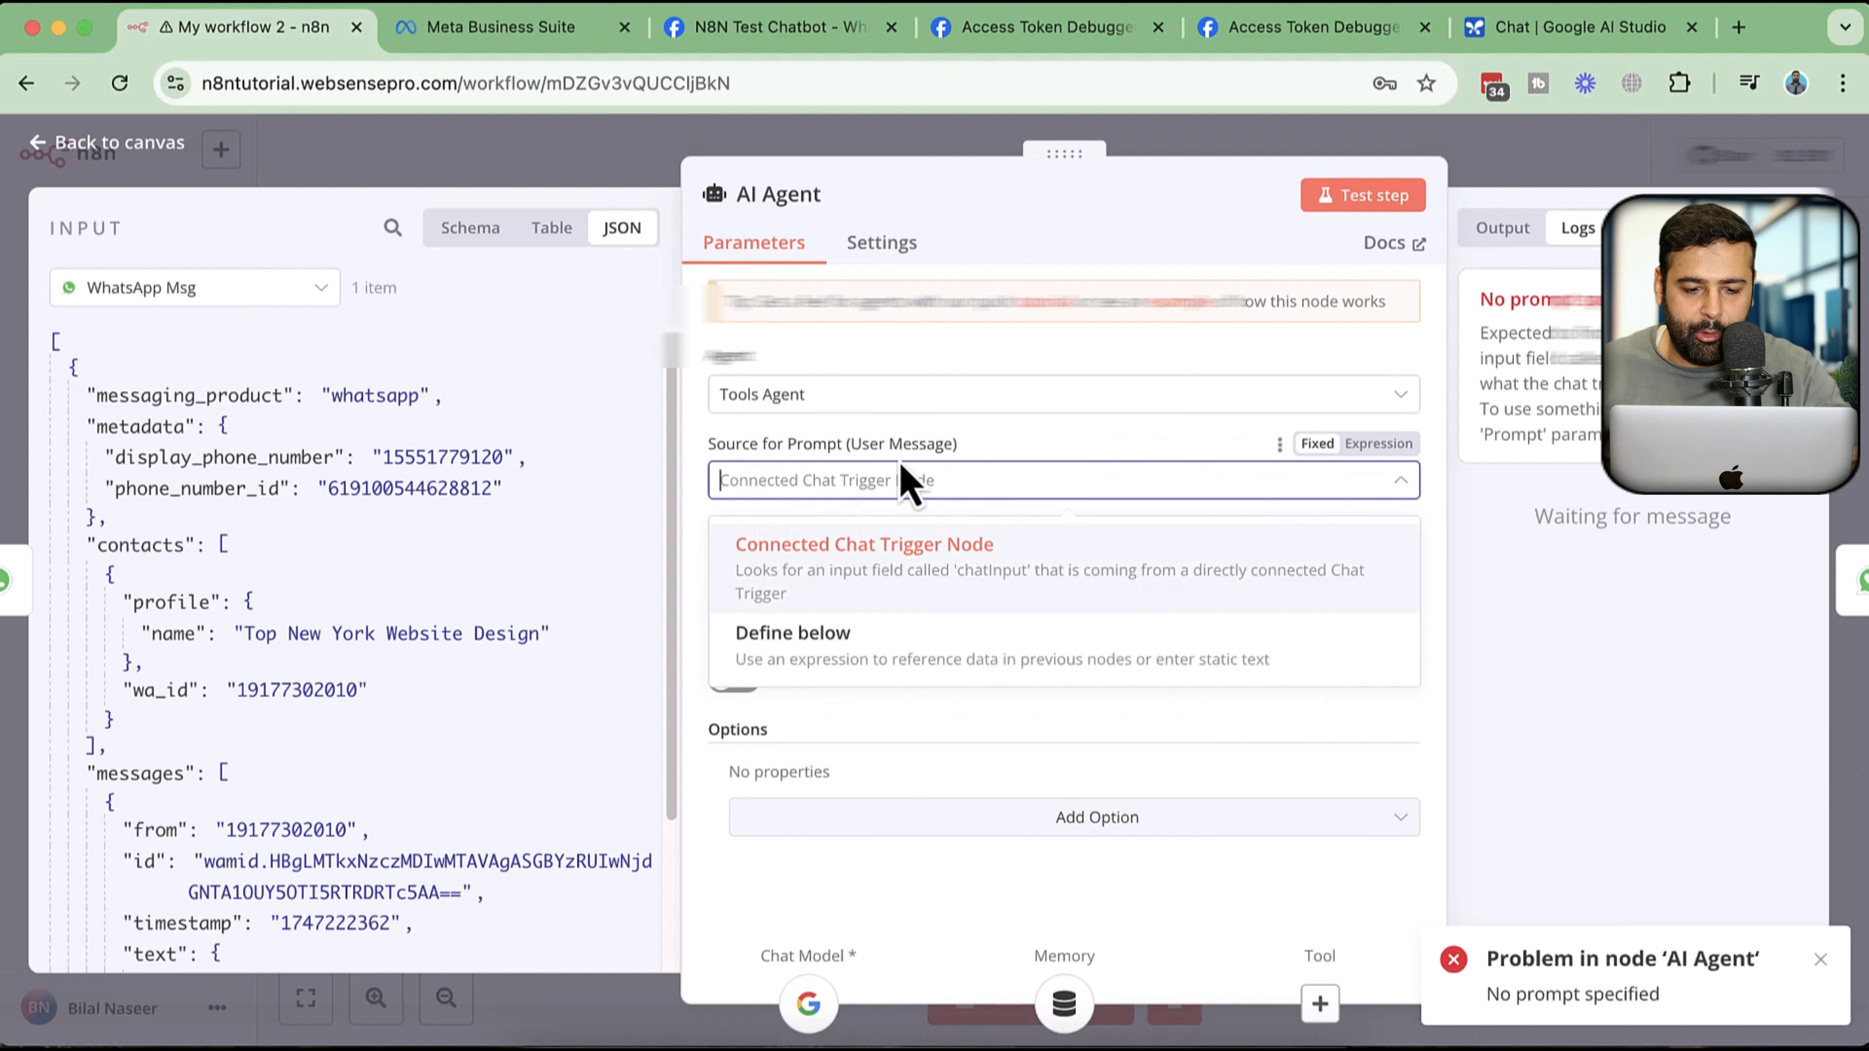
left_click(896, 655)
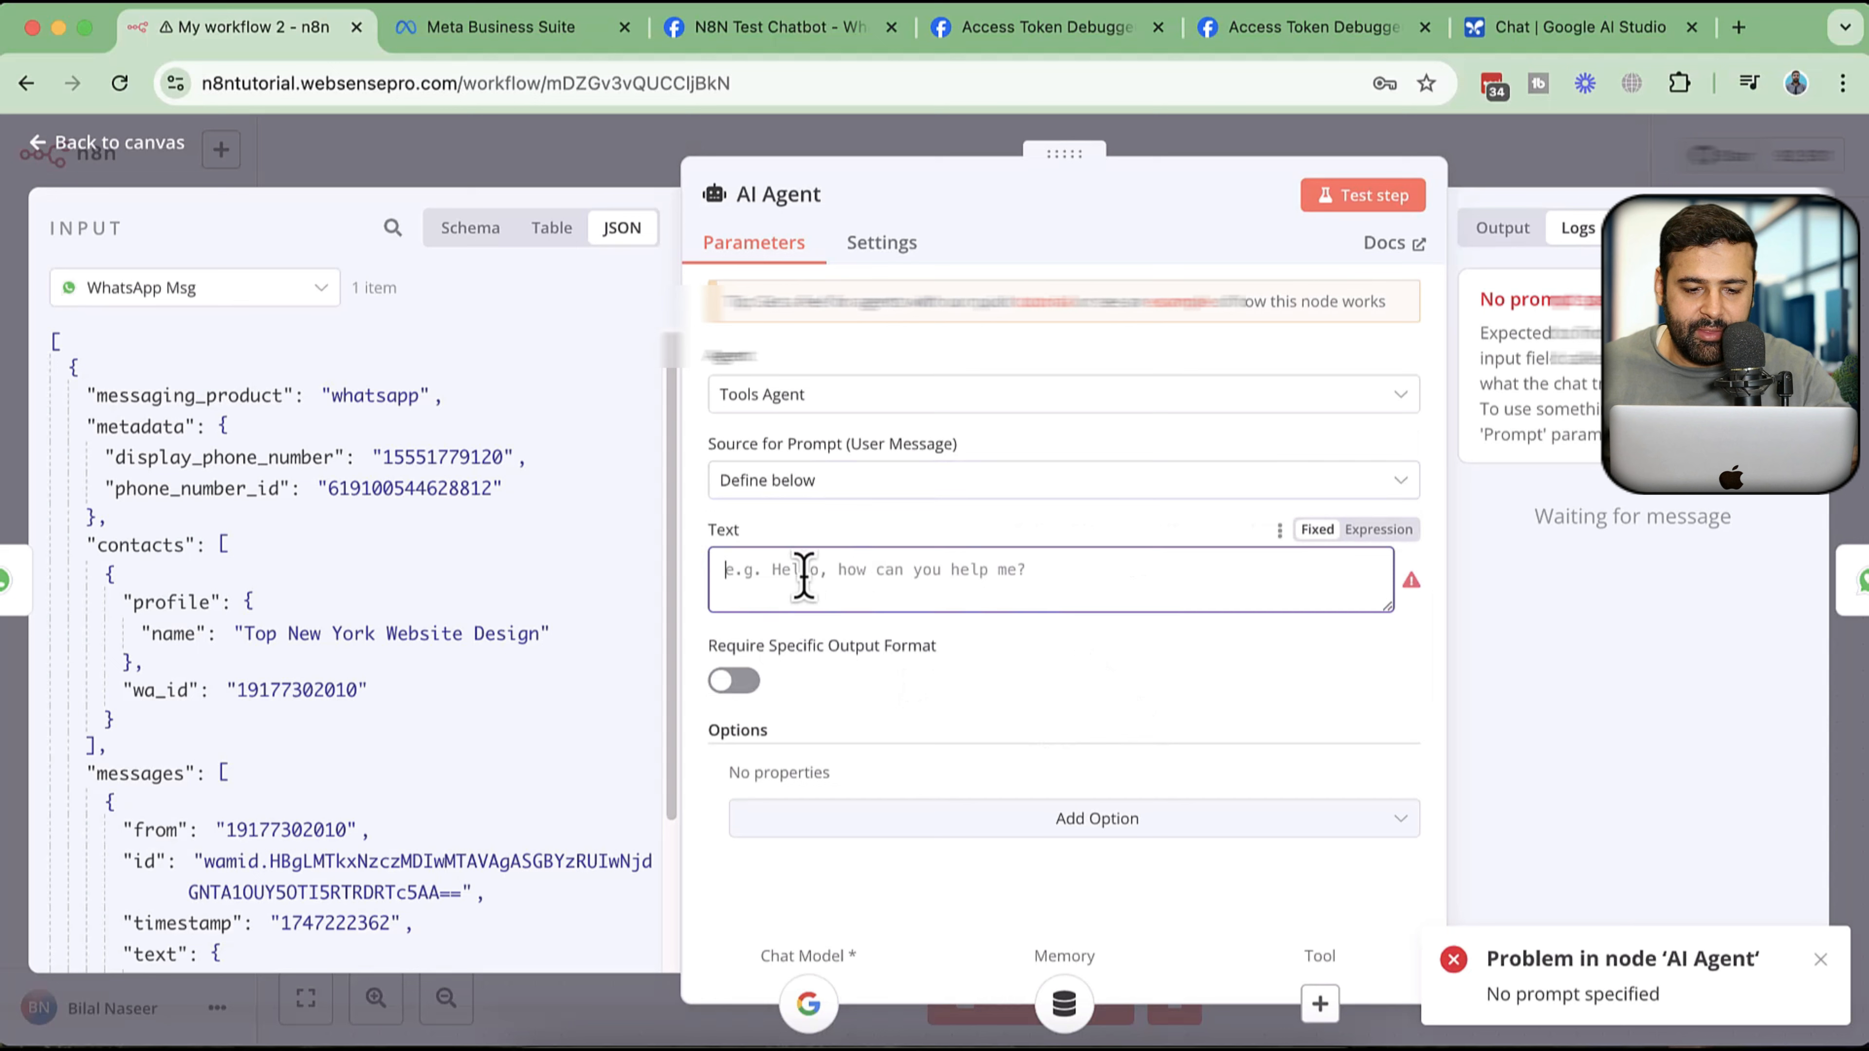
- Map the incoming message body into the prompt text as {{ $json.messages[0].text.body }} and test the AI Agent step
scroll(489, 531, "down", 4)
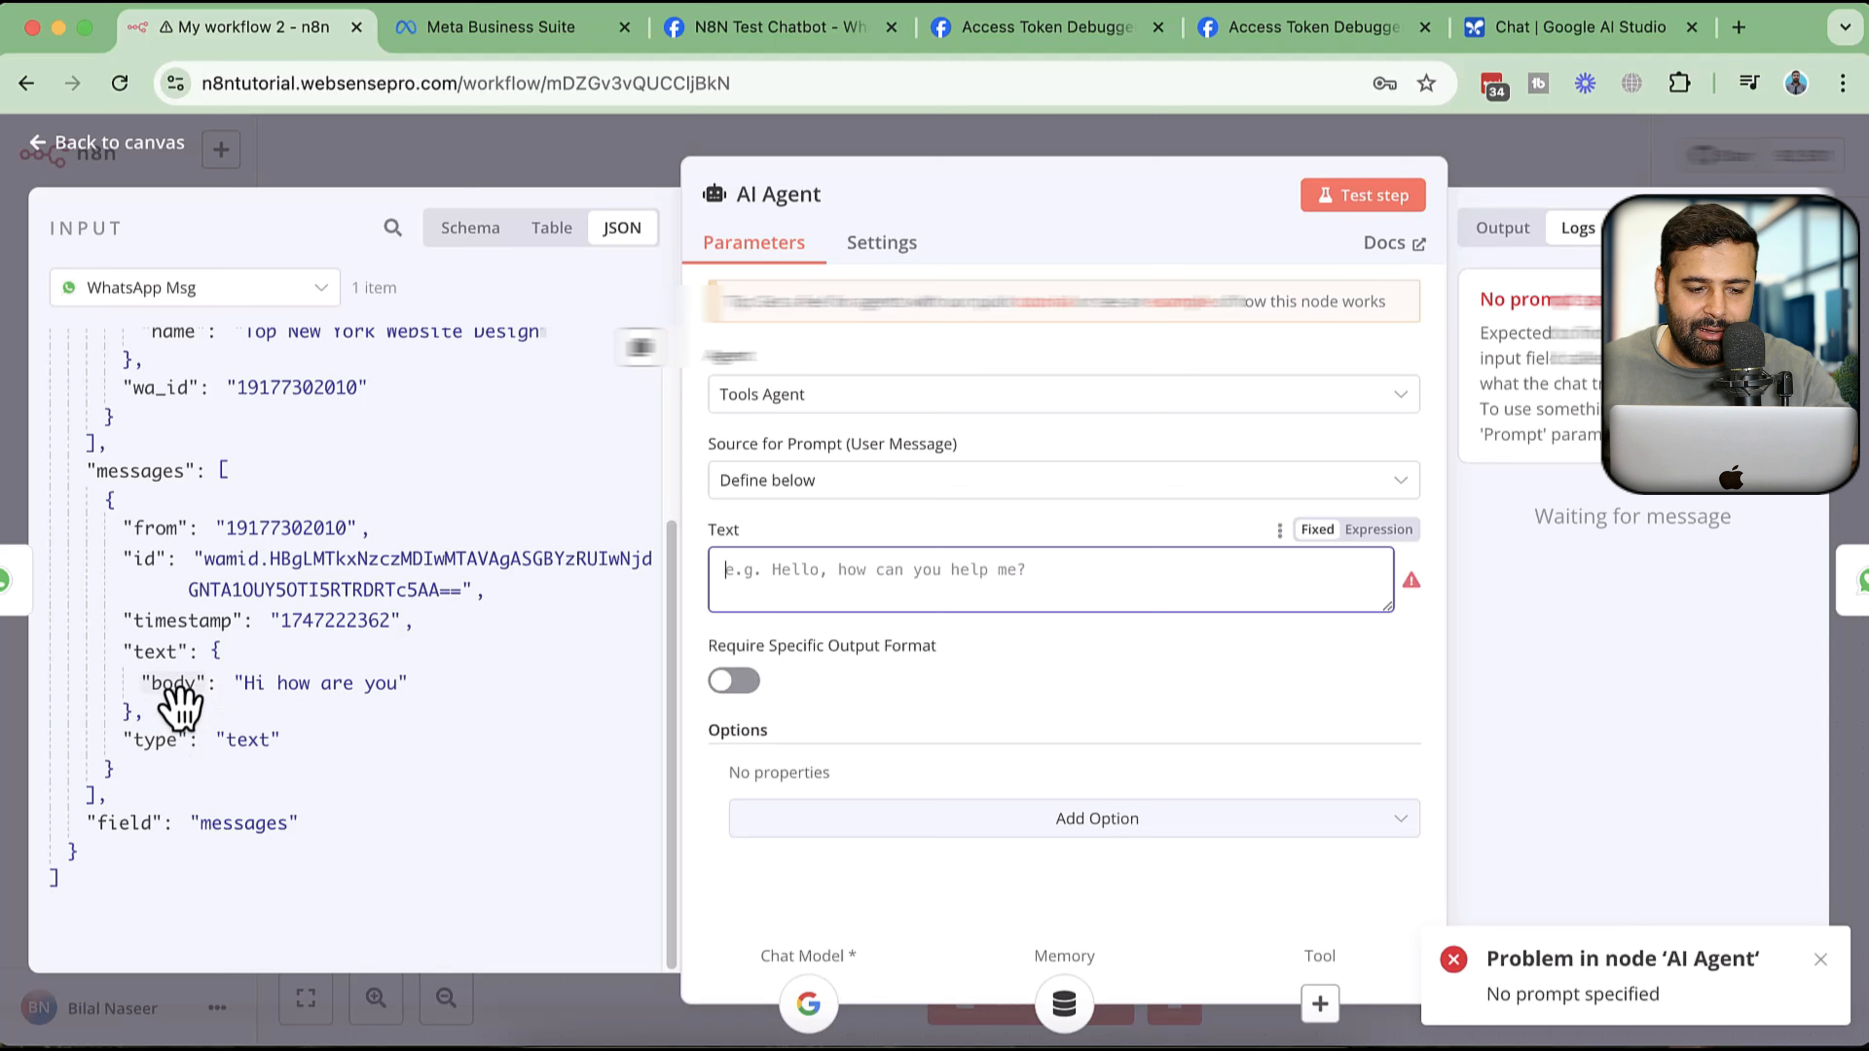
left_click(182, 694)
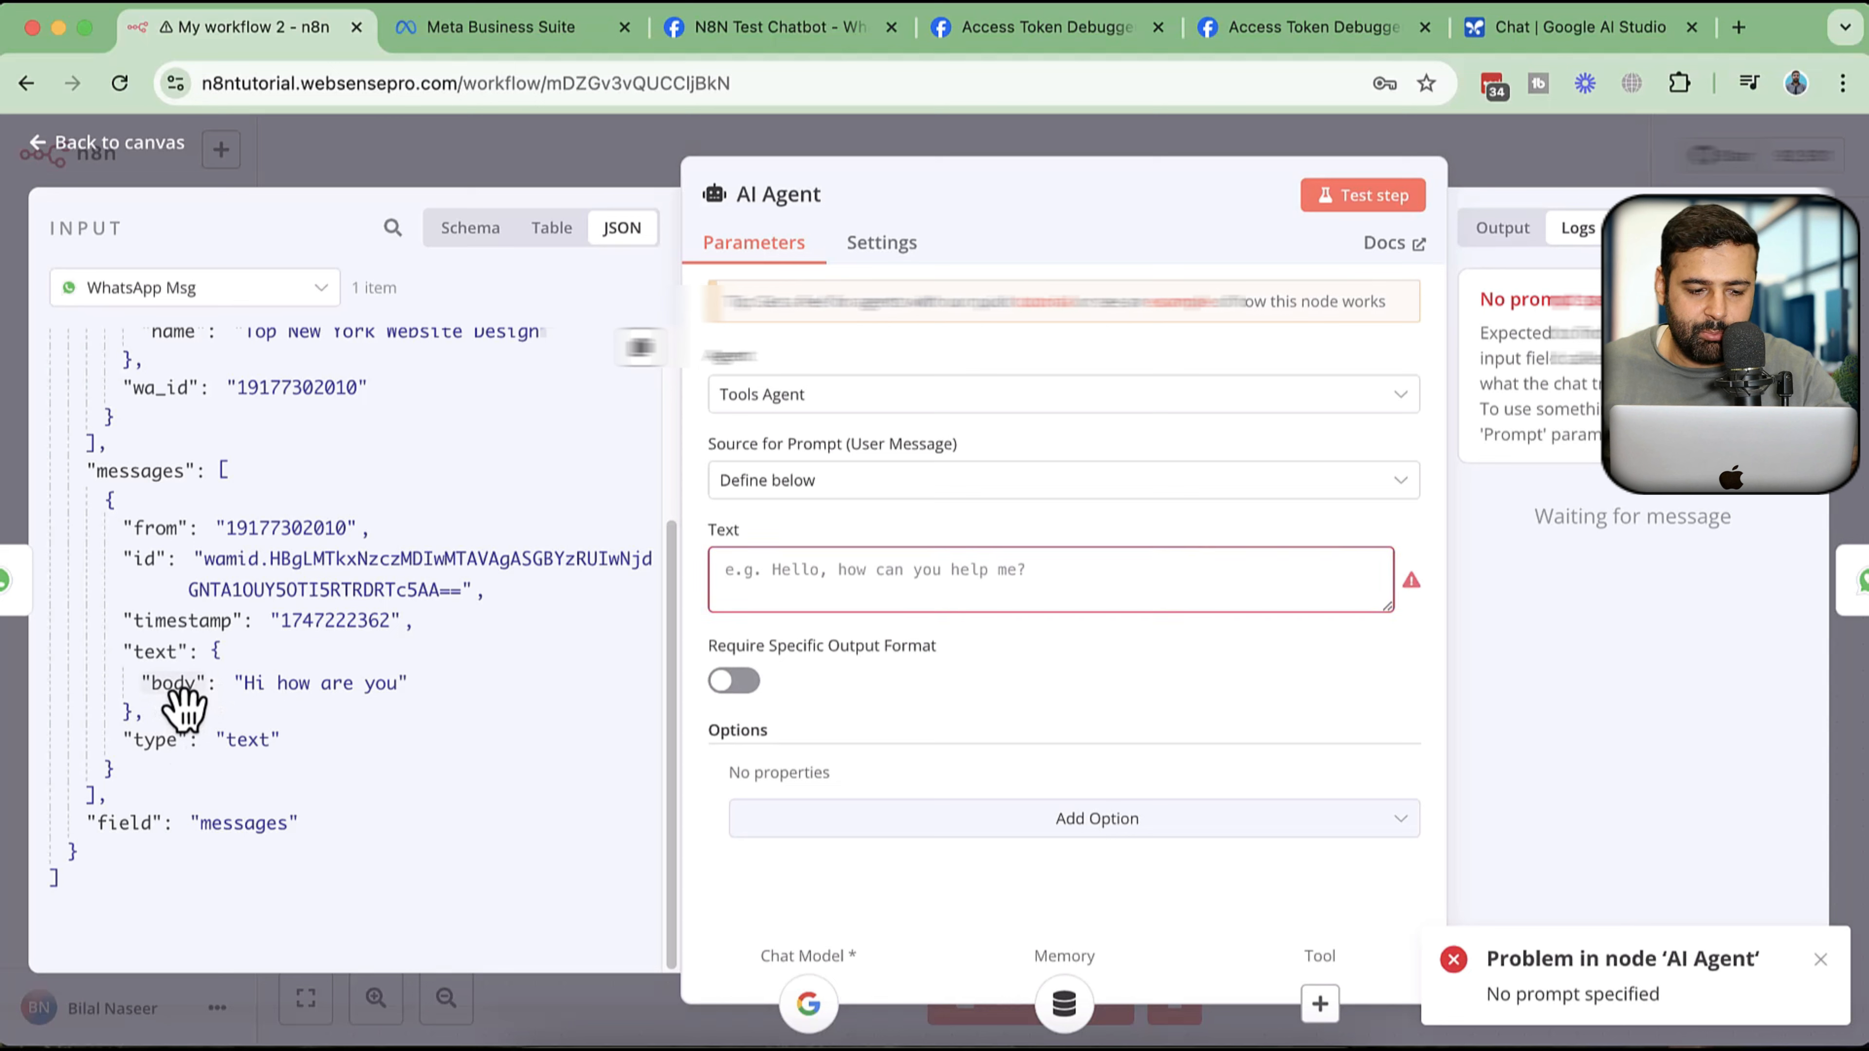
left_click_drag(180, 692, 832, 605)
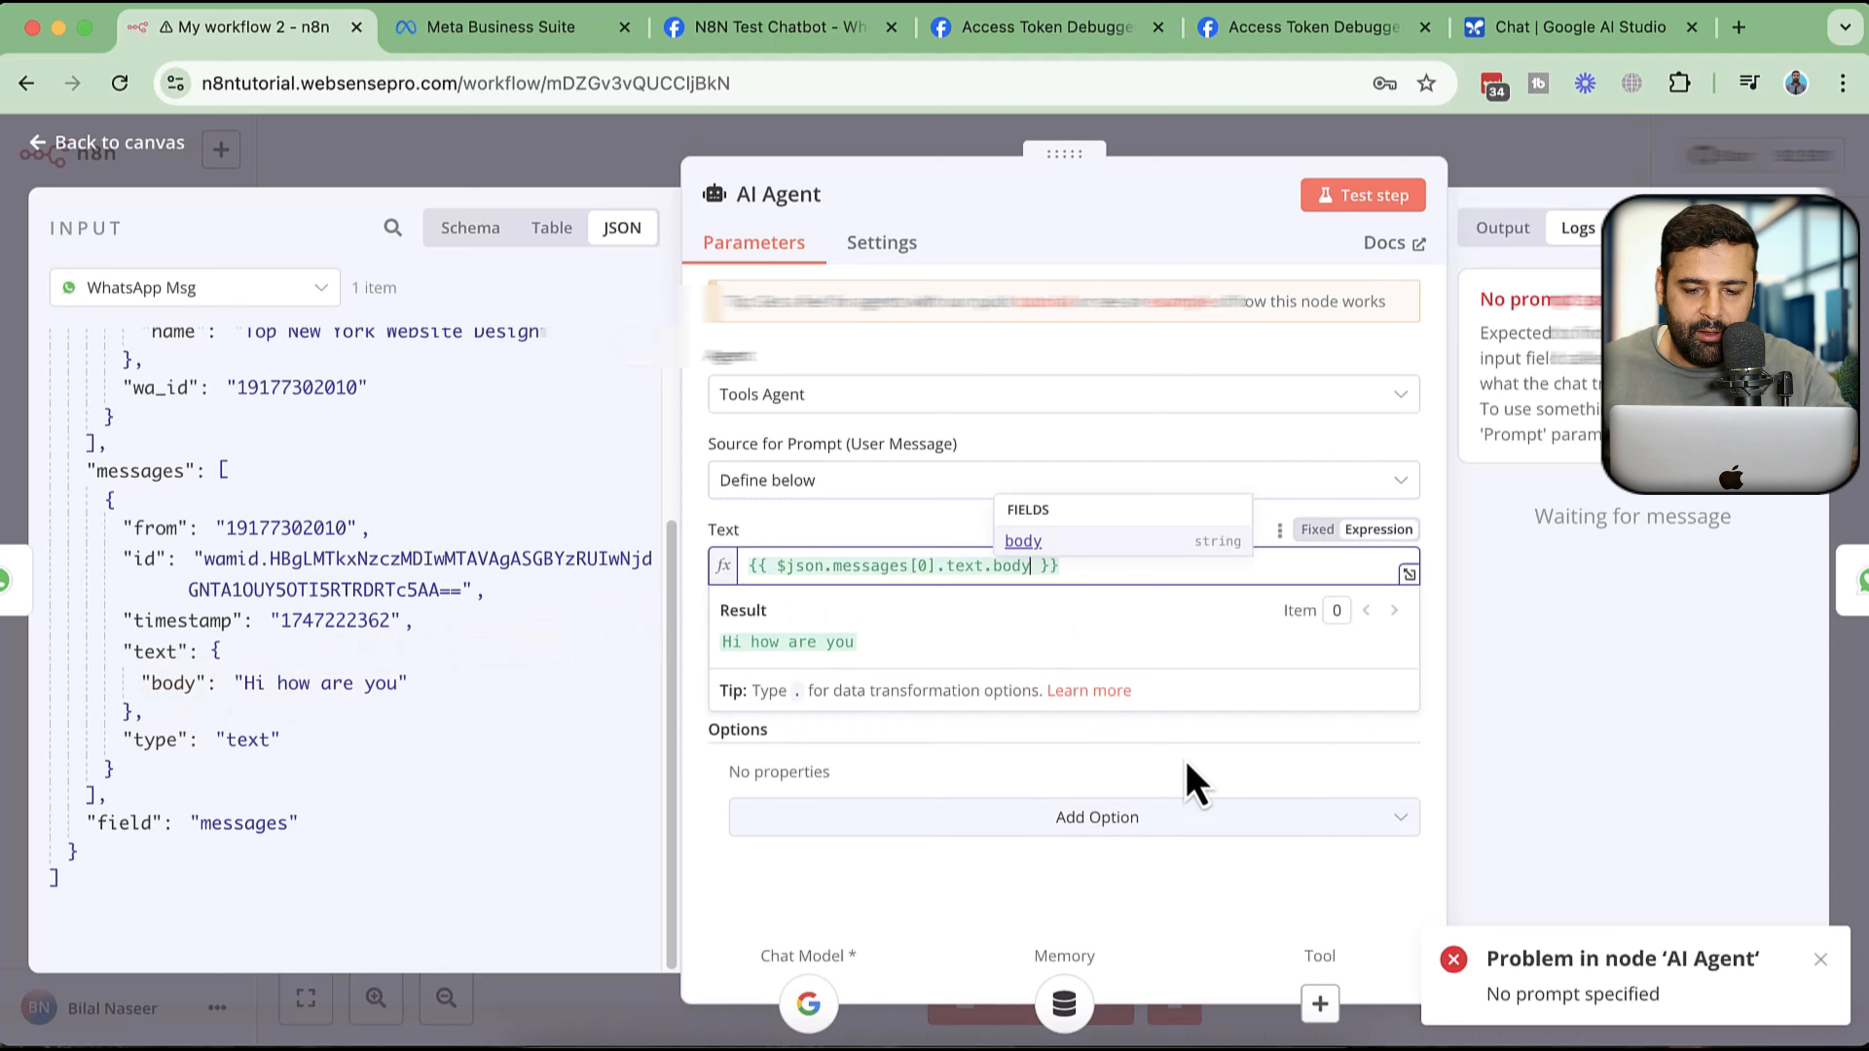
left_click(1222, 784)
left_click(1351, 210)
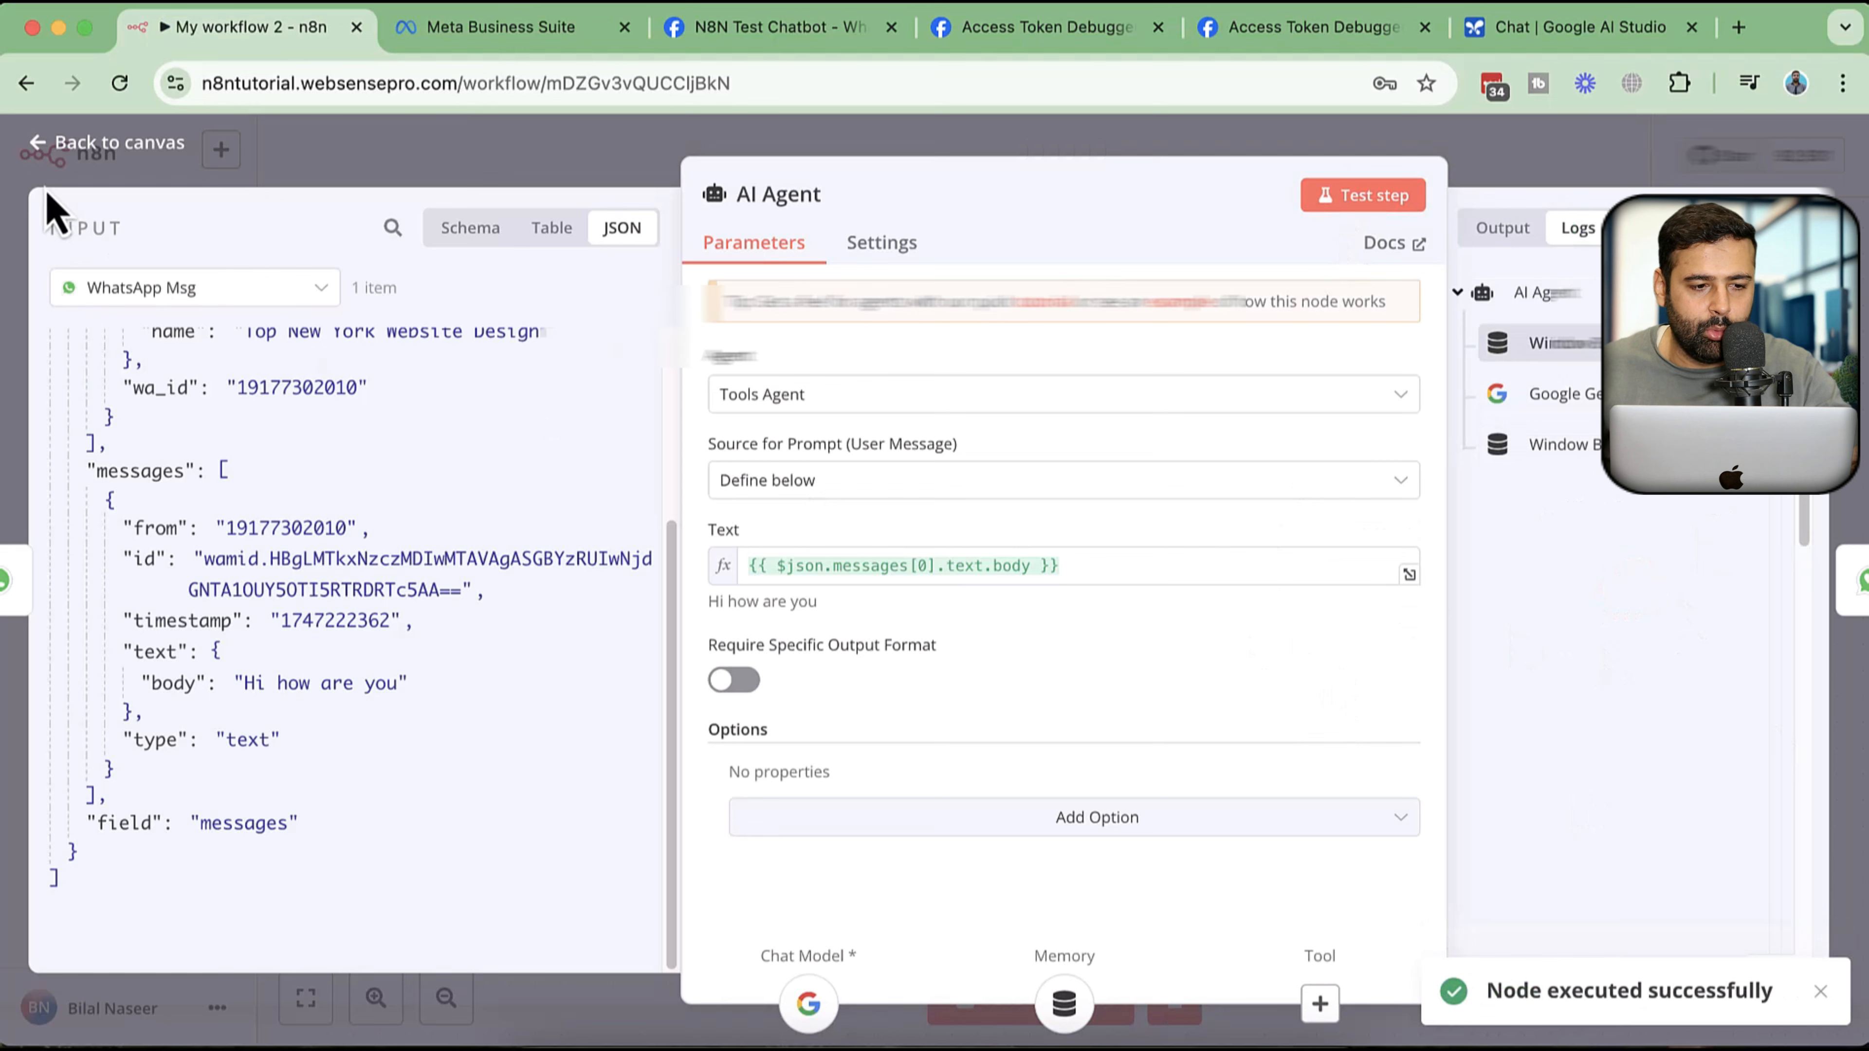
left_click(44, 173)
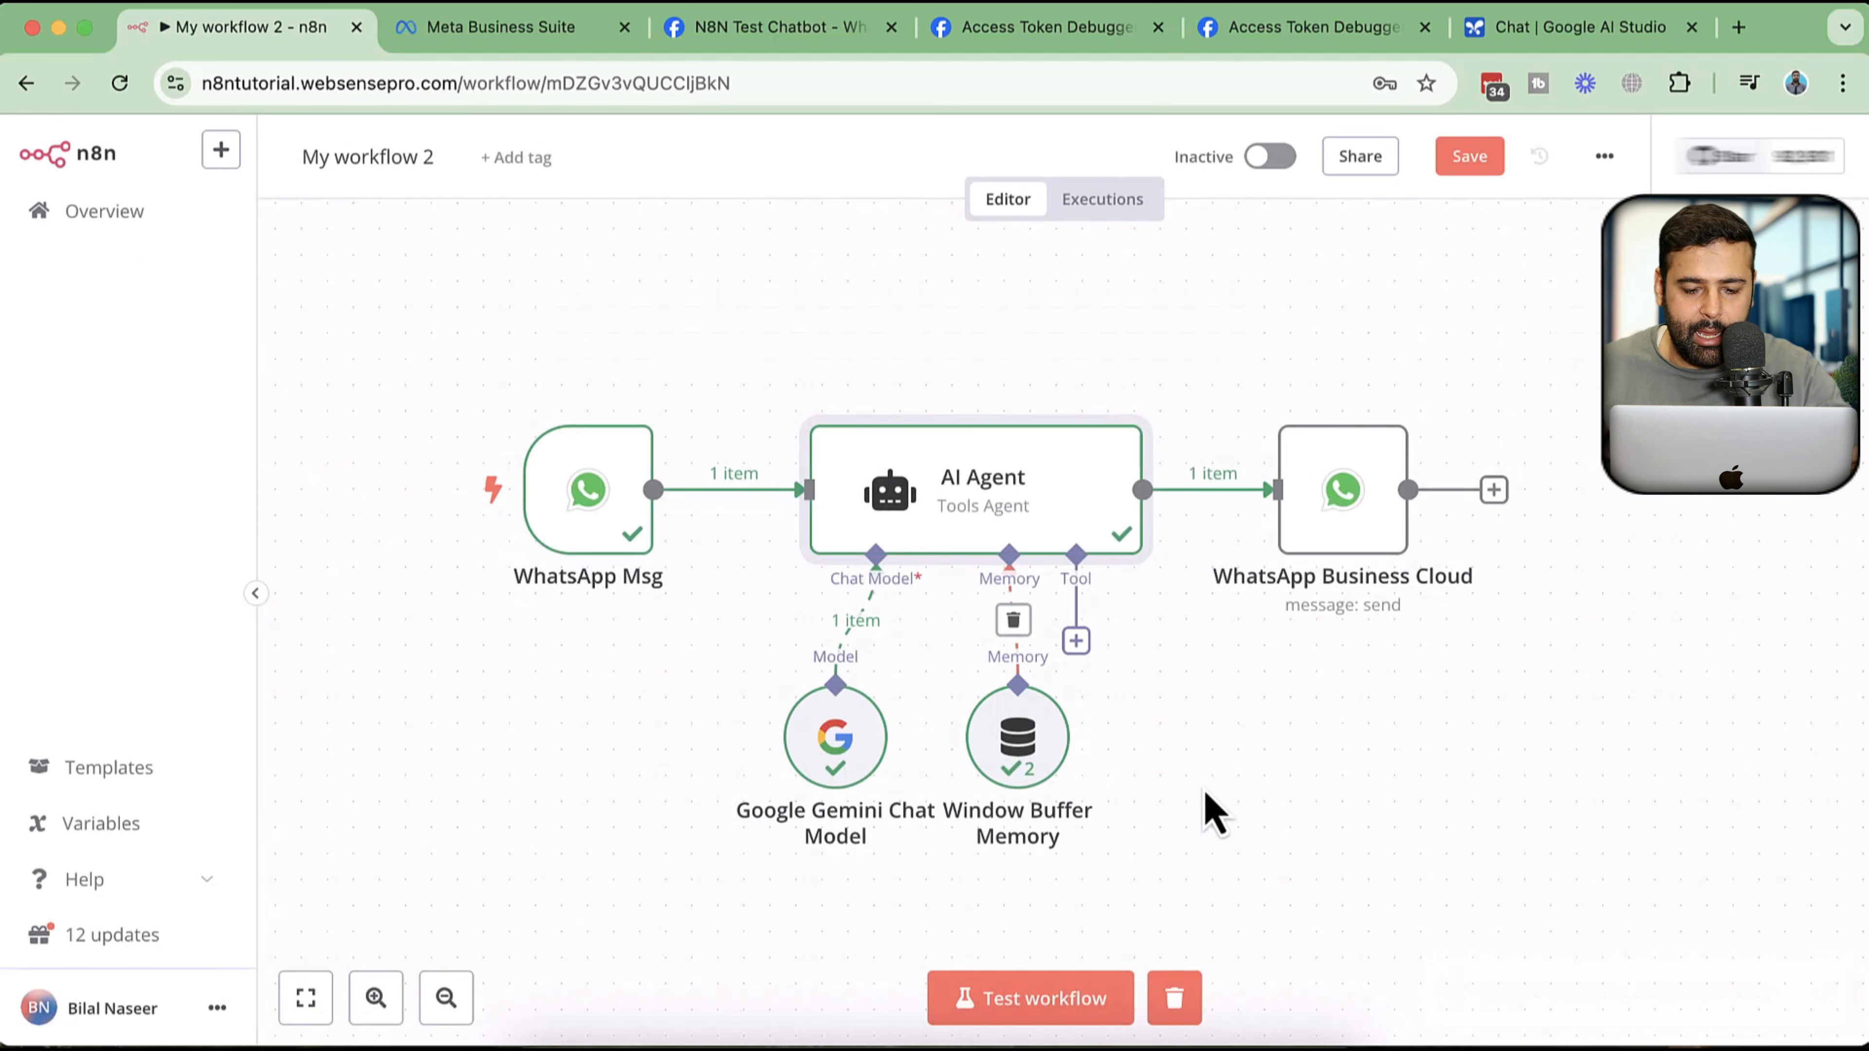
- Start a test run of the workflow and send "hi how are you?" in the Whatsapp Test chat in the WhatsApp window
left_click(1027, 1001)
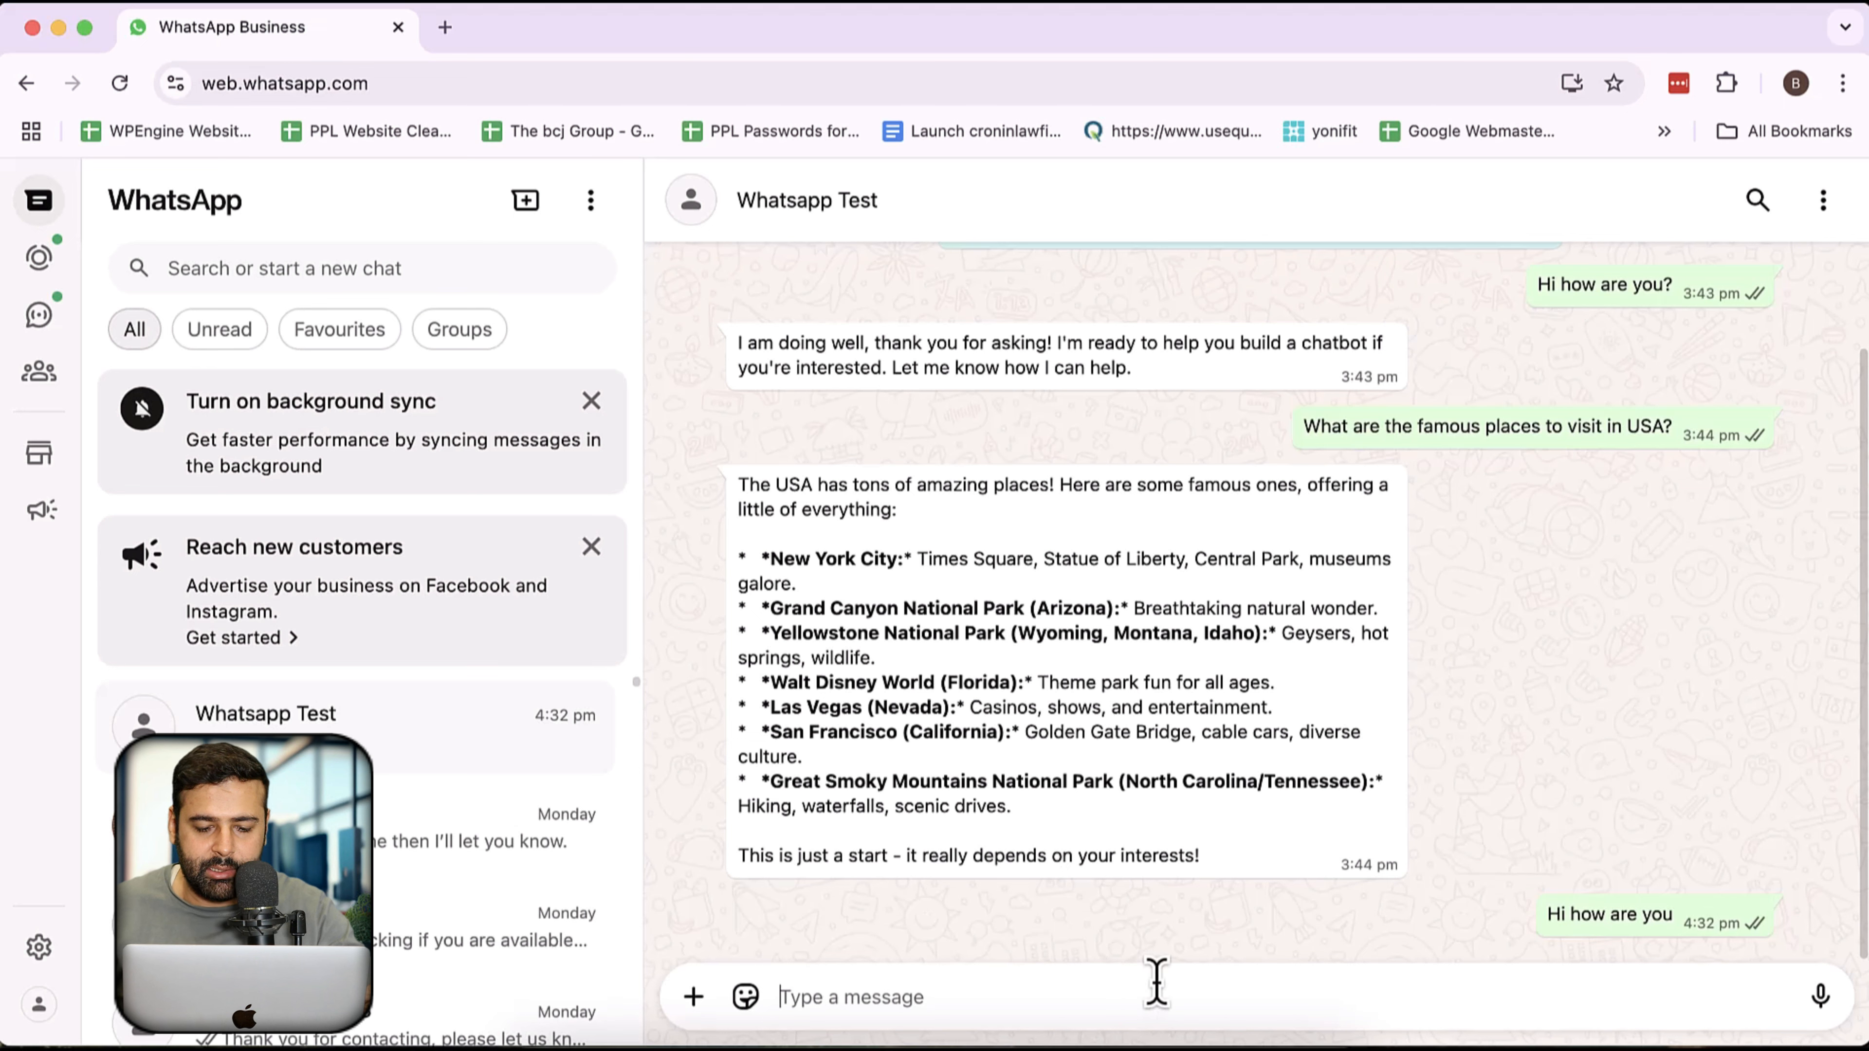
type("hi")
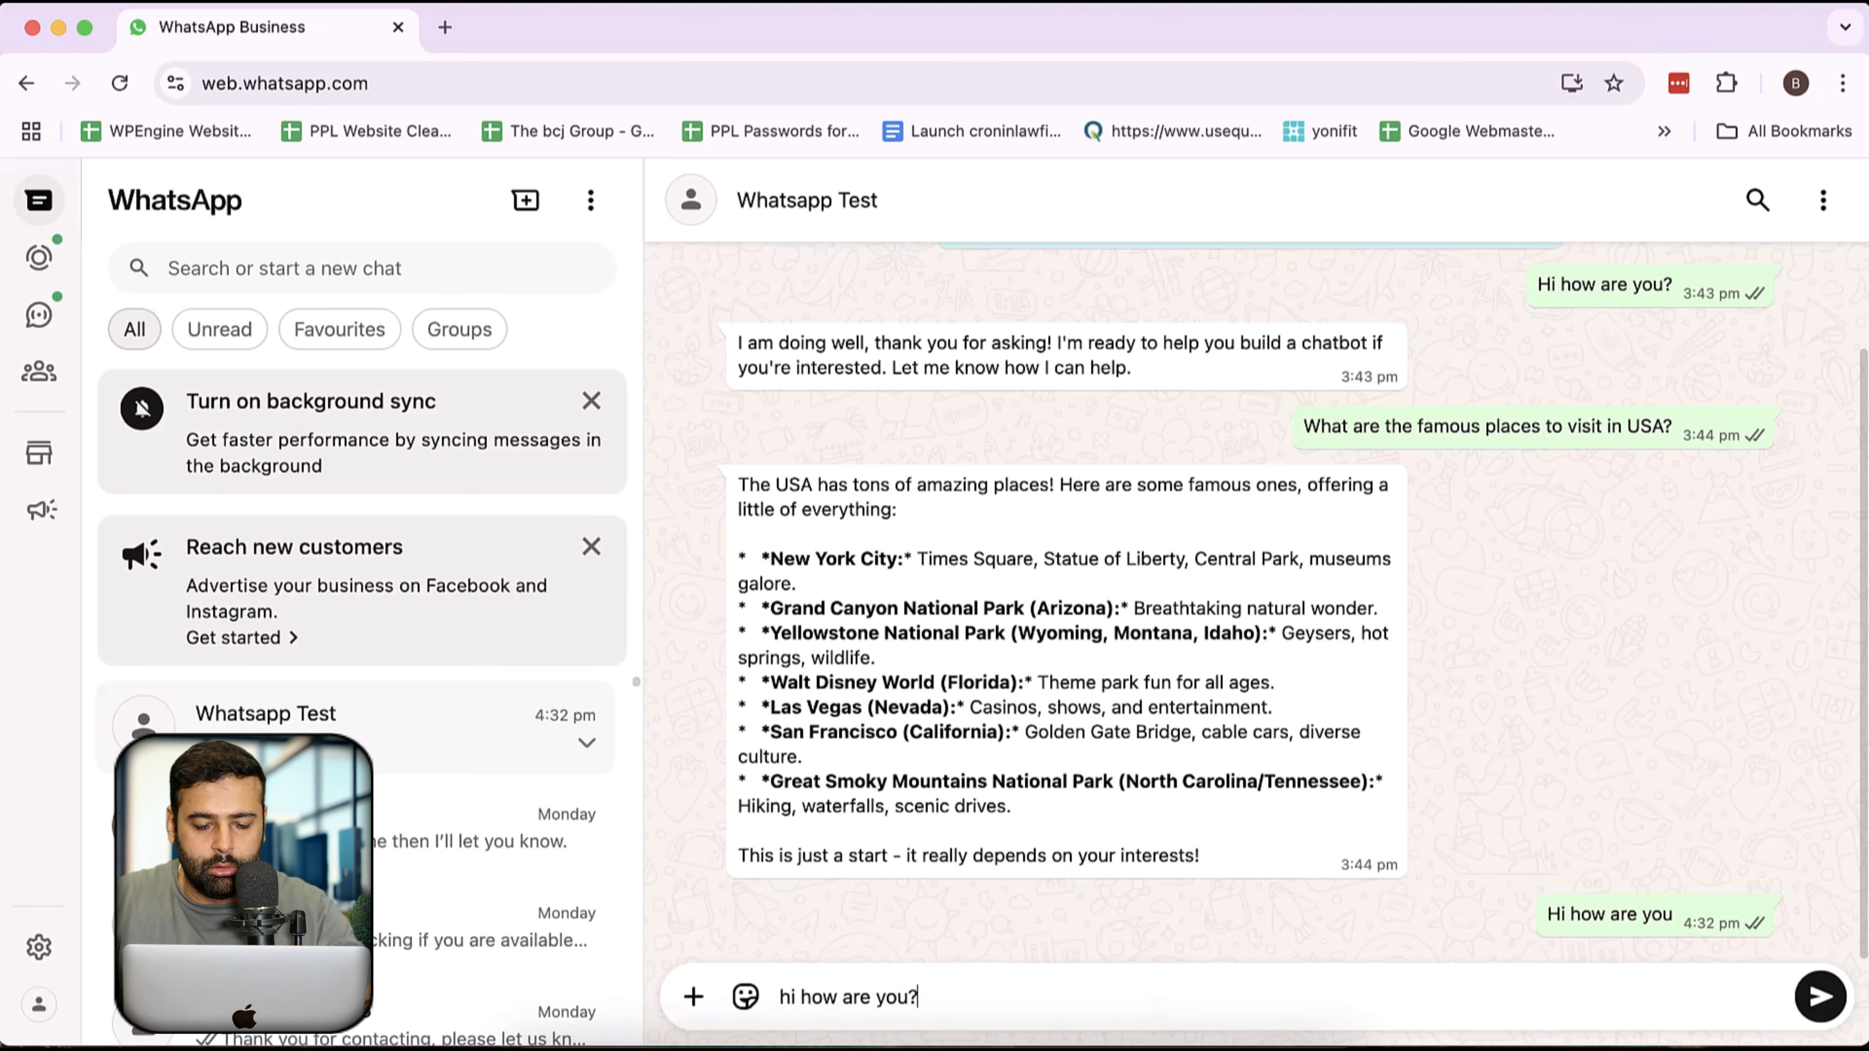
type(" how are you?")
key("Return")
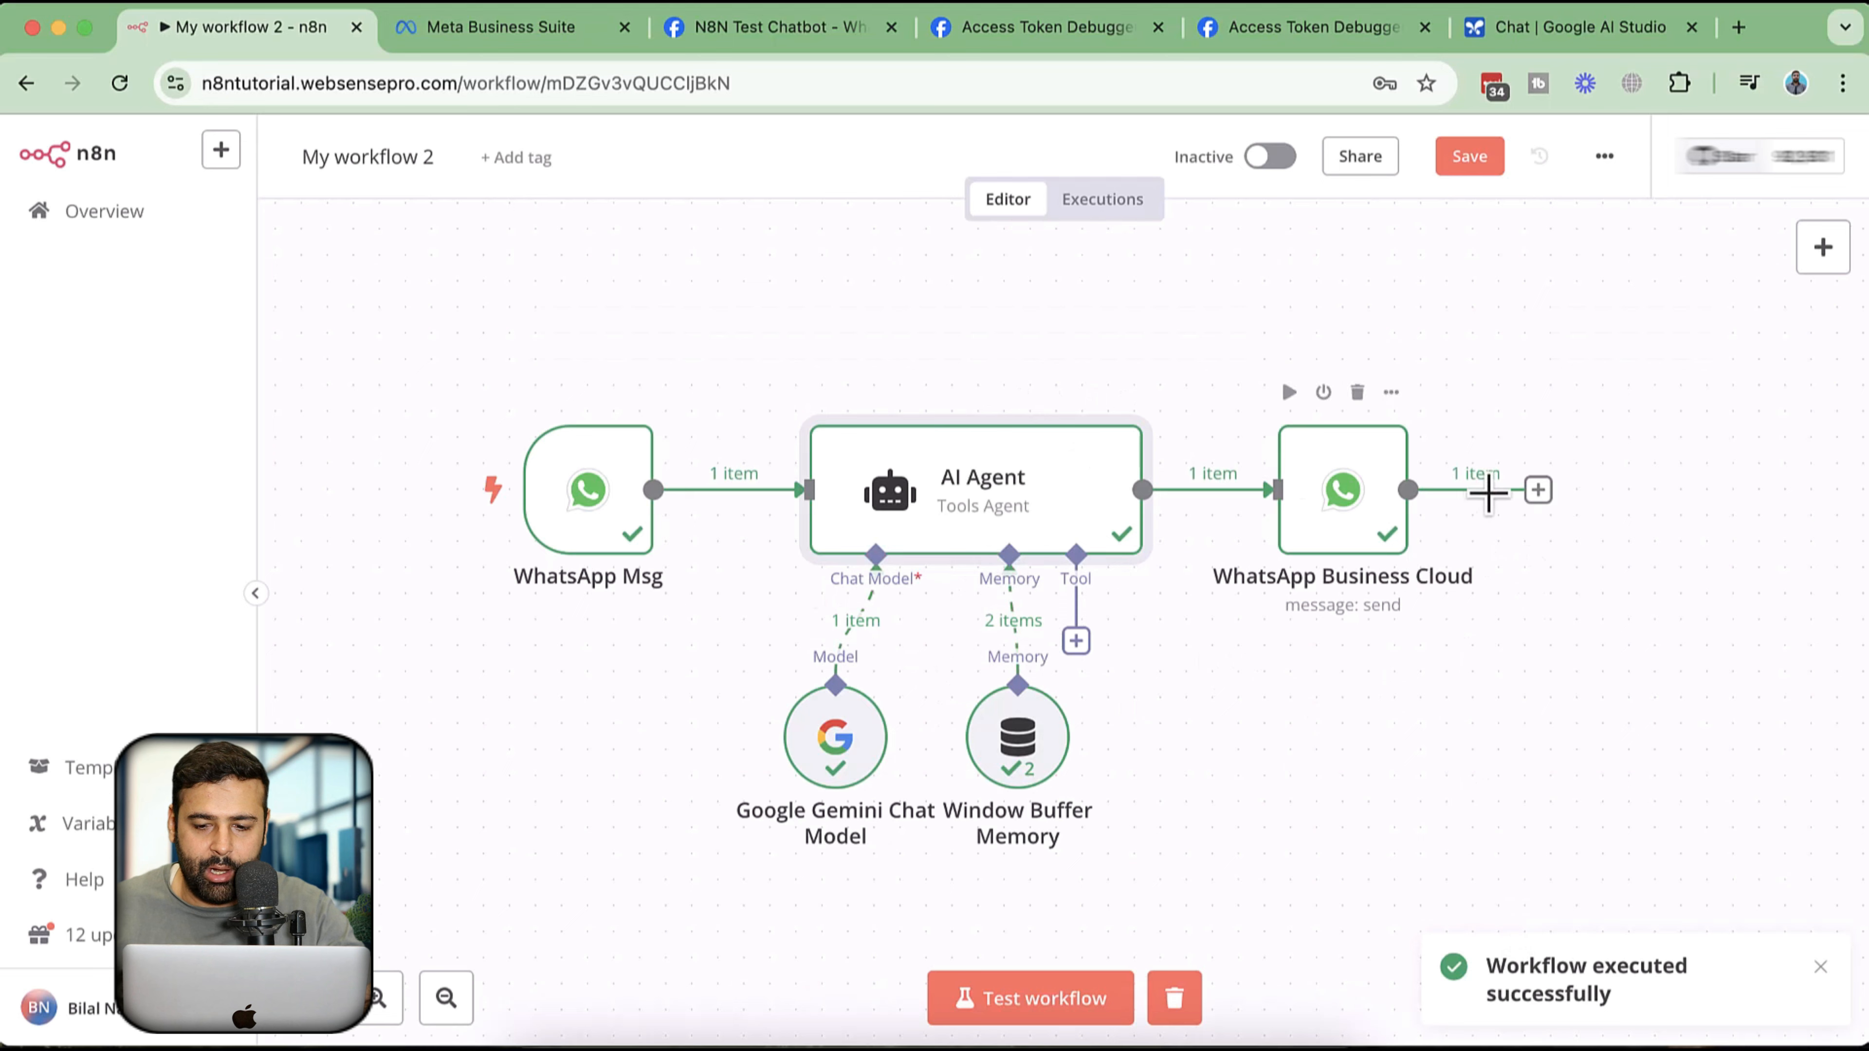
- Switch to the WhatsApp window and read the chatbot's newest reply in the Whatsapp Test chat
key("super+grave")
scroll(1431, 589, "down", 2)
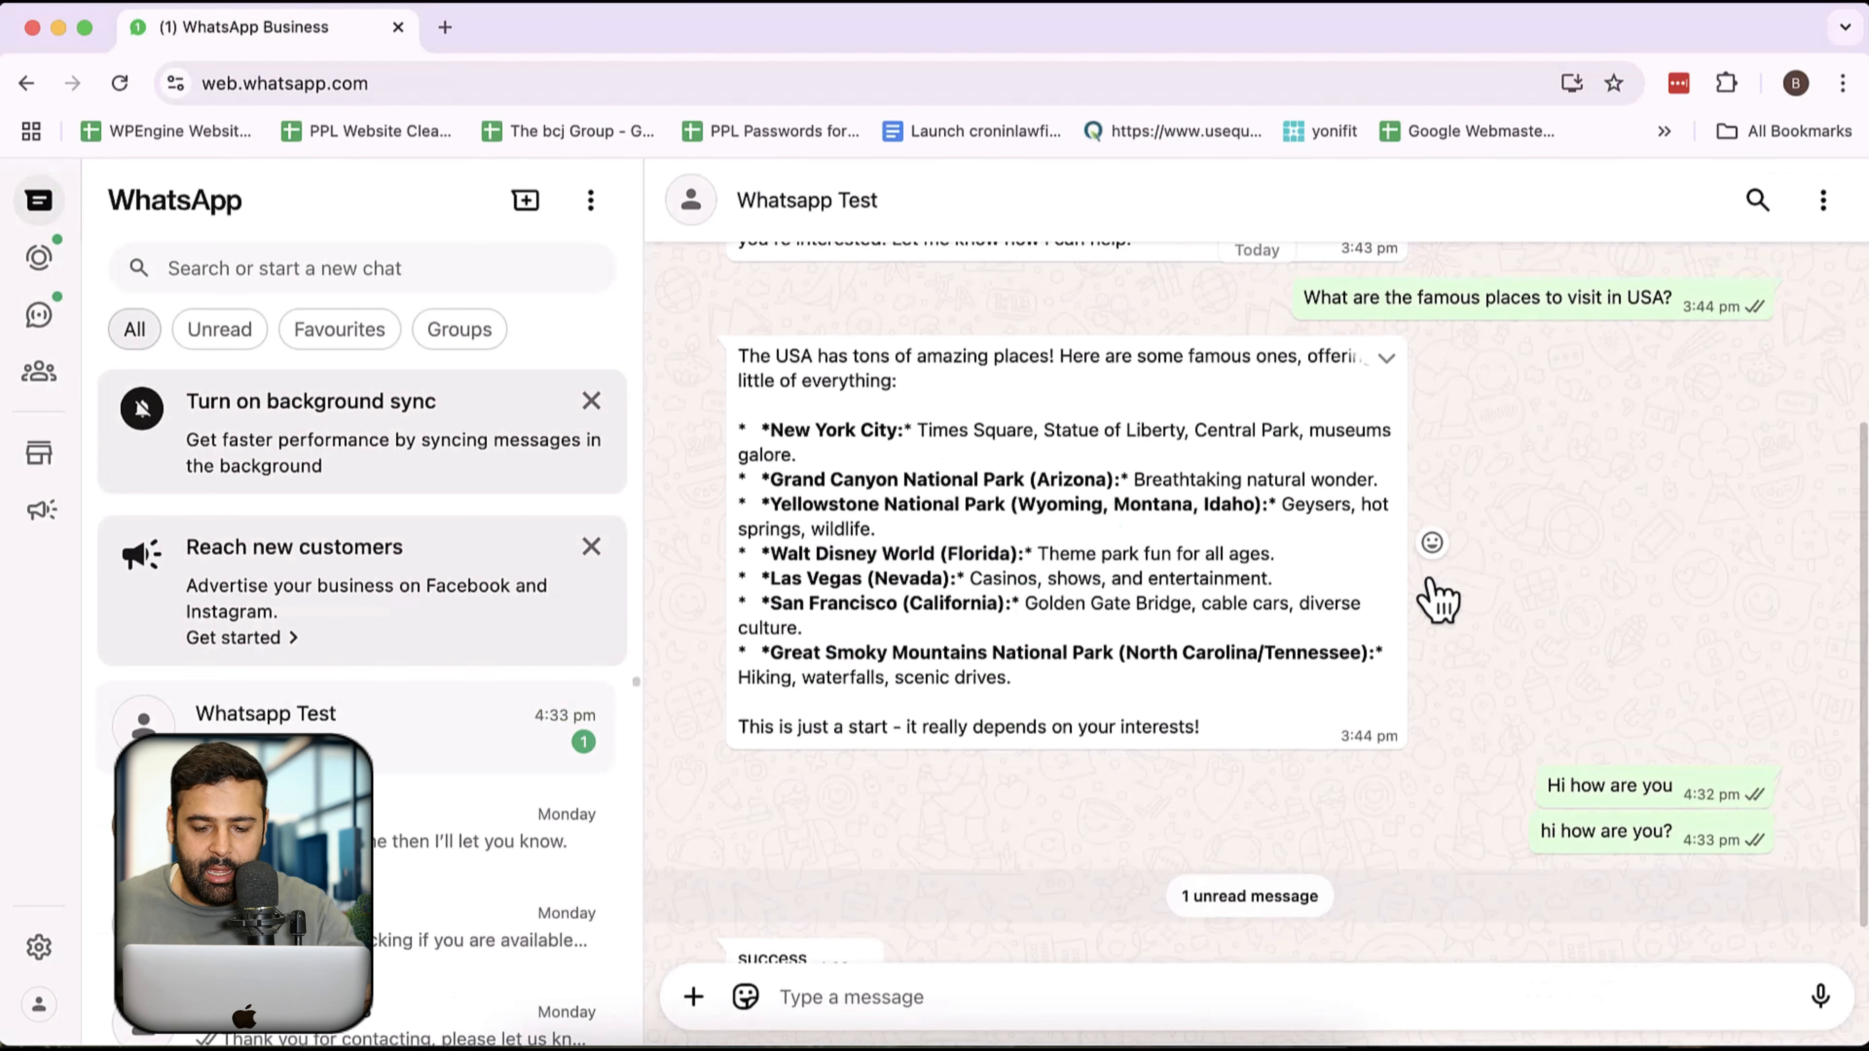
left_click_drag(809, 915, 743, 916)
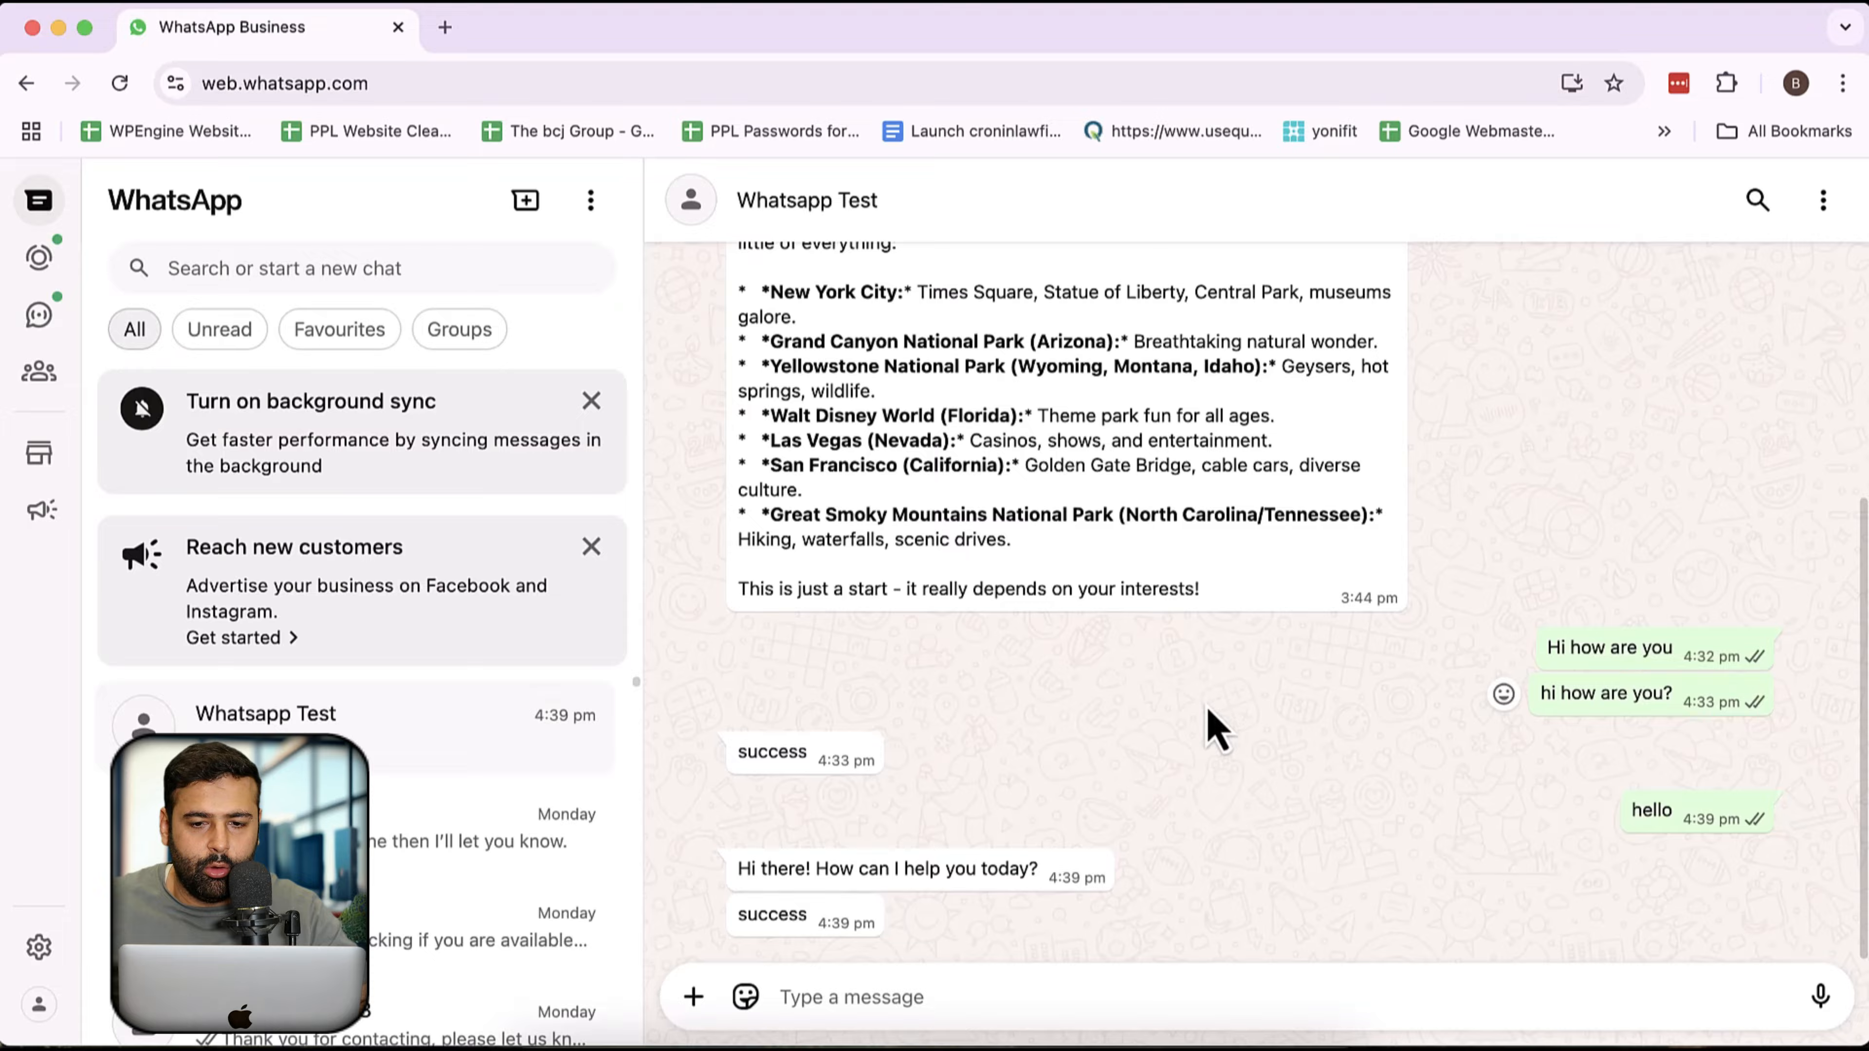
- In n8n, replace the WhatsApp Business Cloud node's text body with the AI Agent output {{ $json.output }} and save the workflow
key("super+grave")
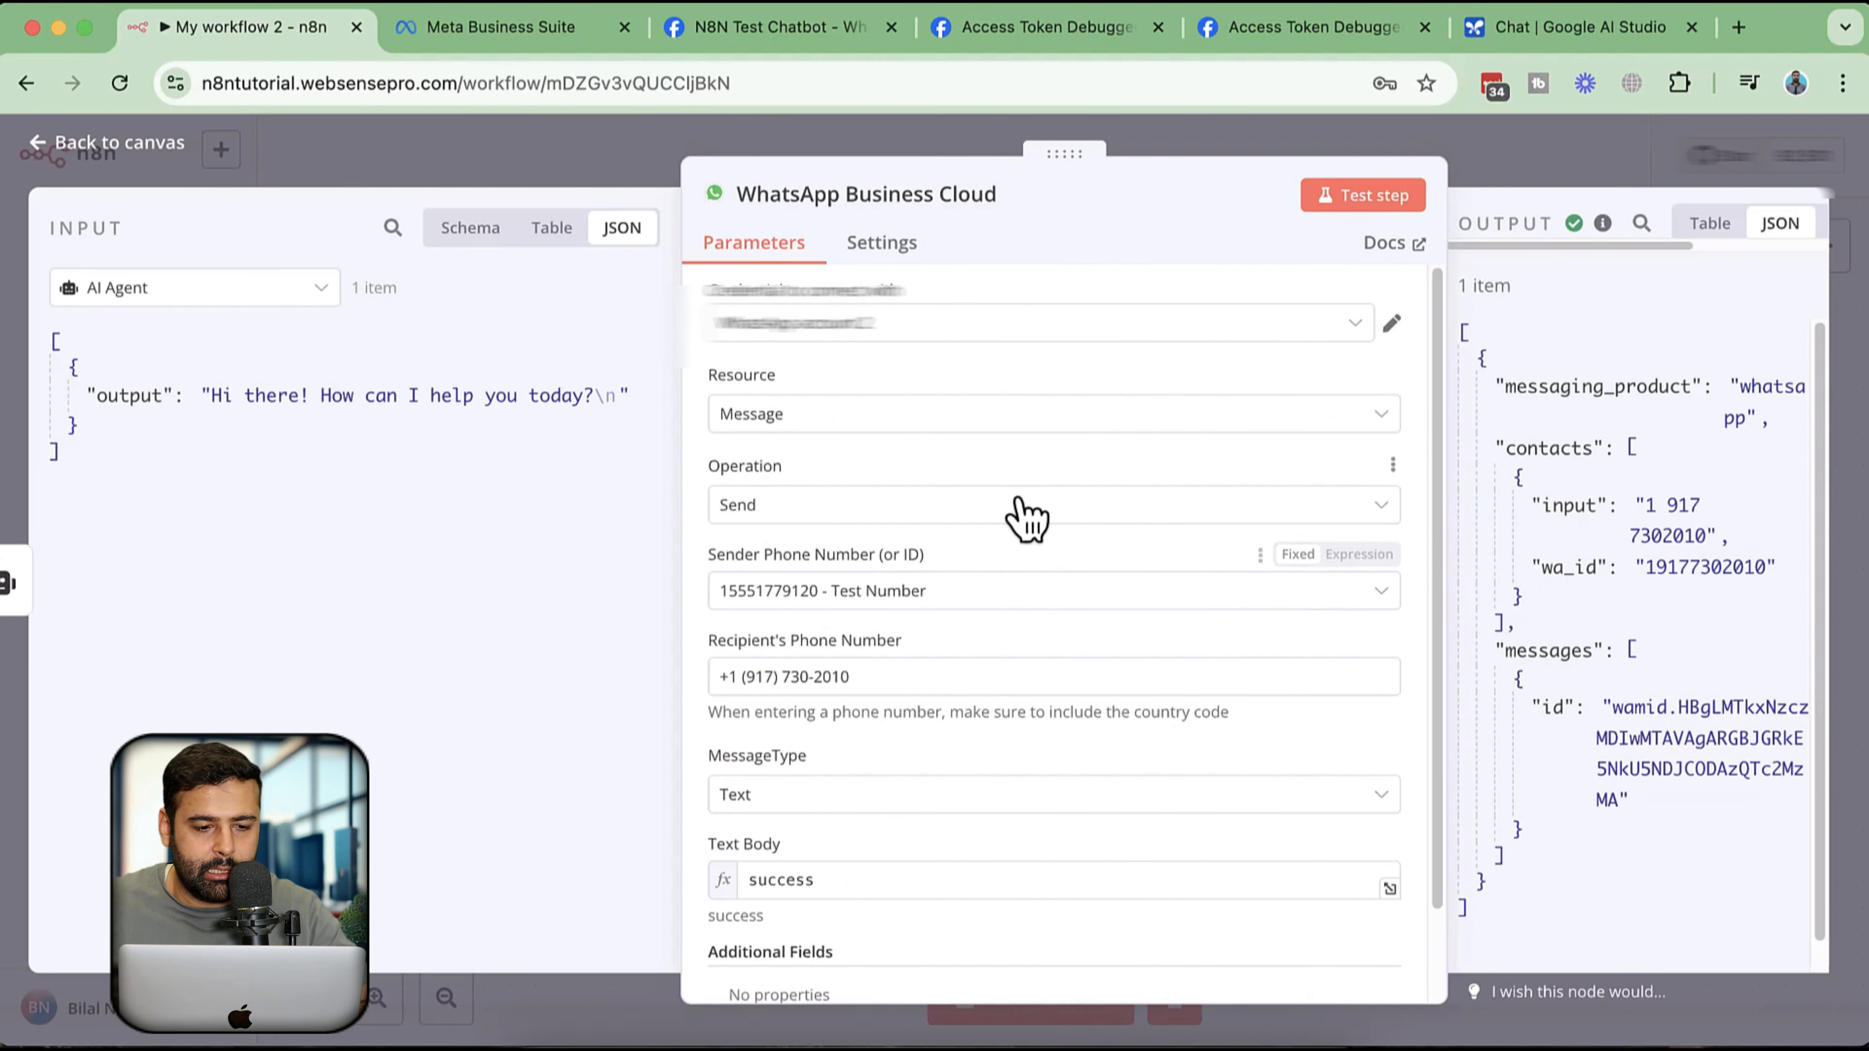
scroll(1115, 692, "down", 2)
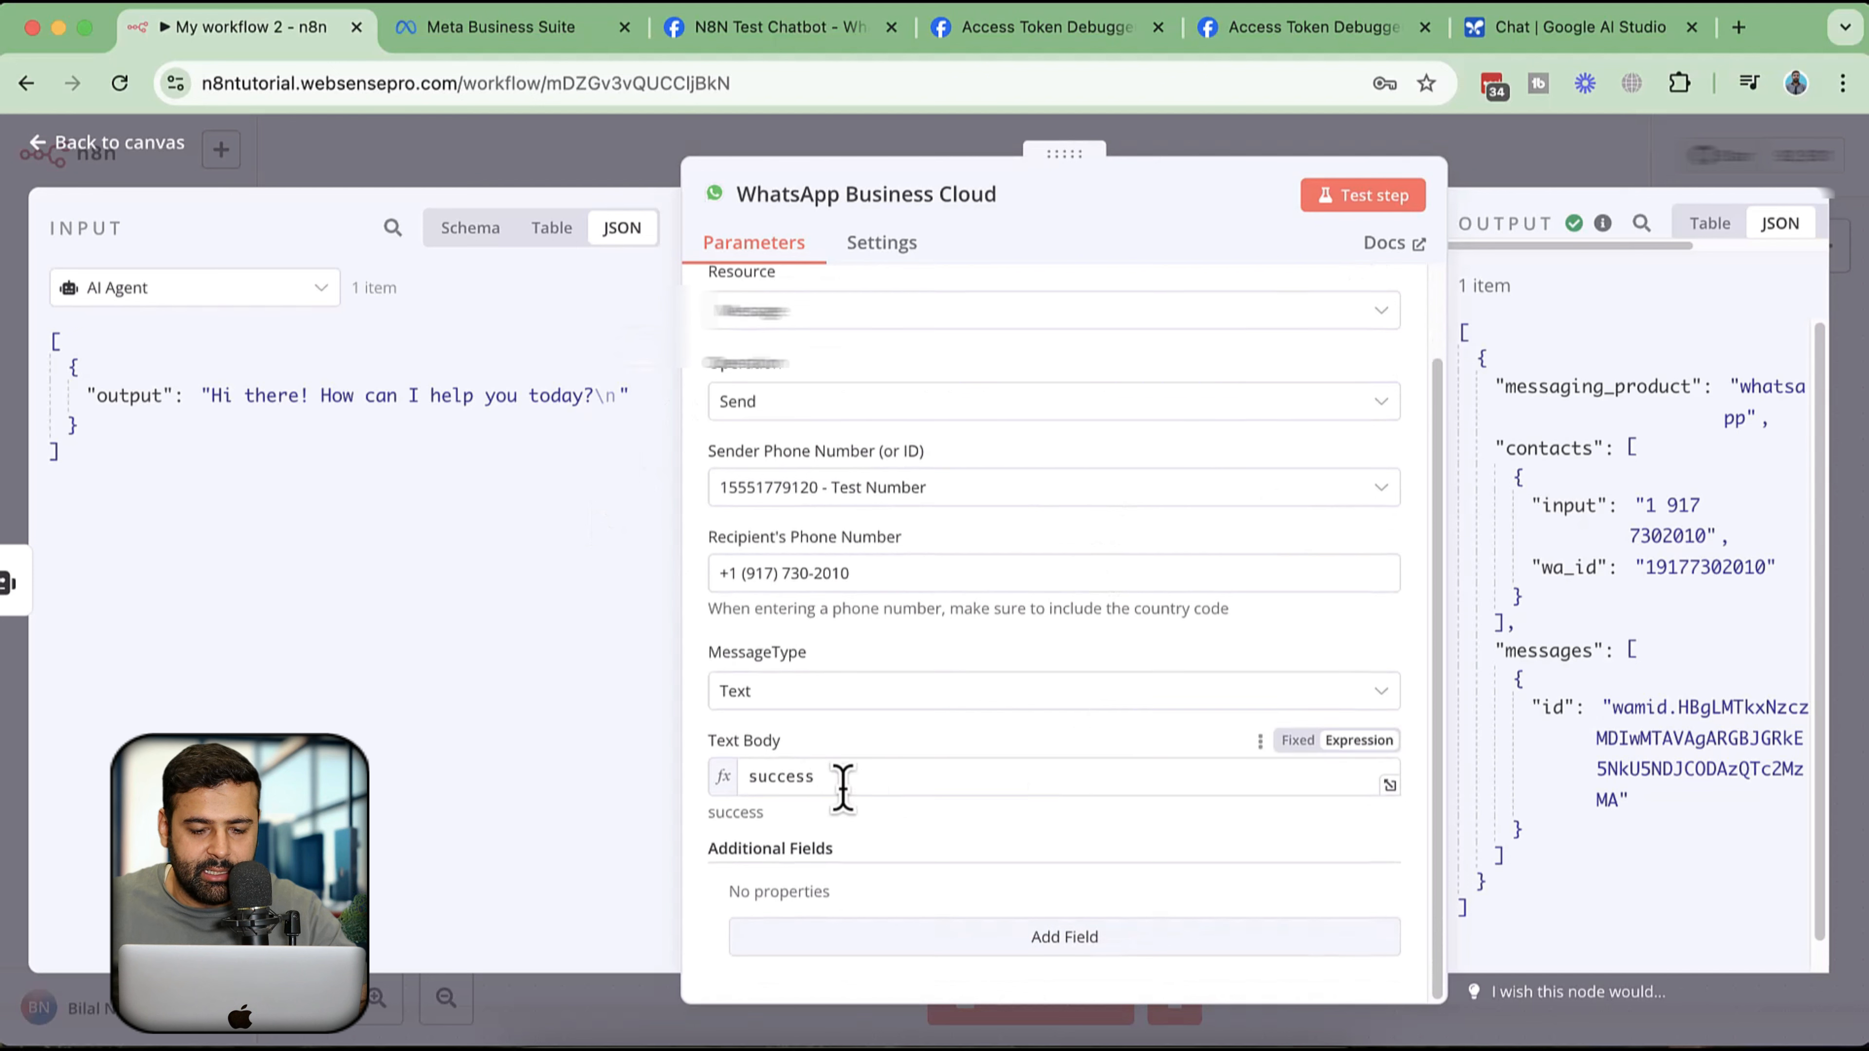
left_click_drag(843, 778, 745, 788)
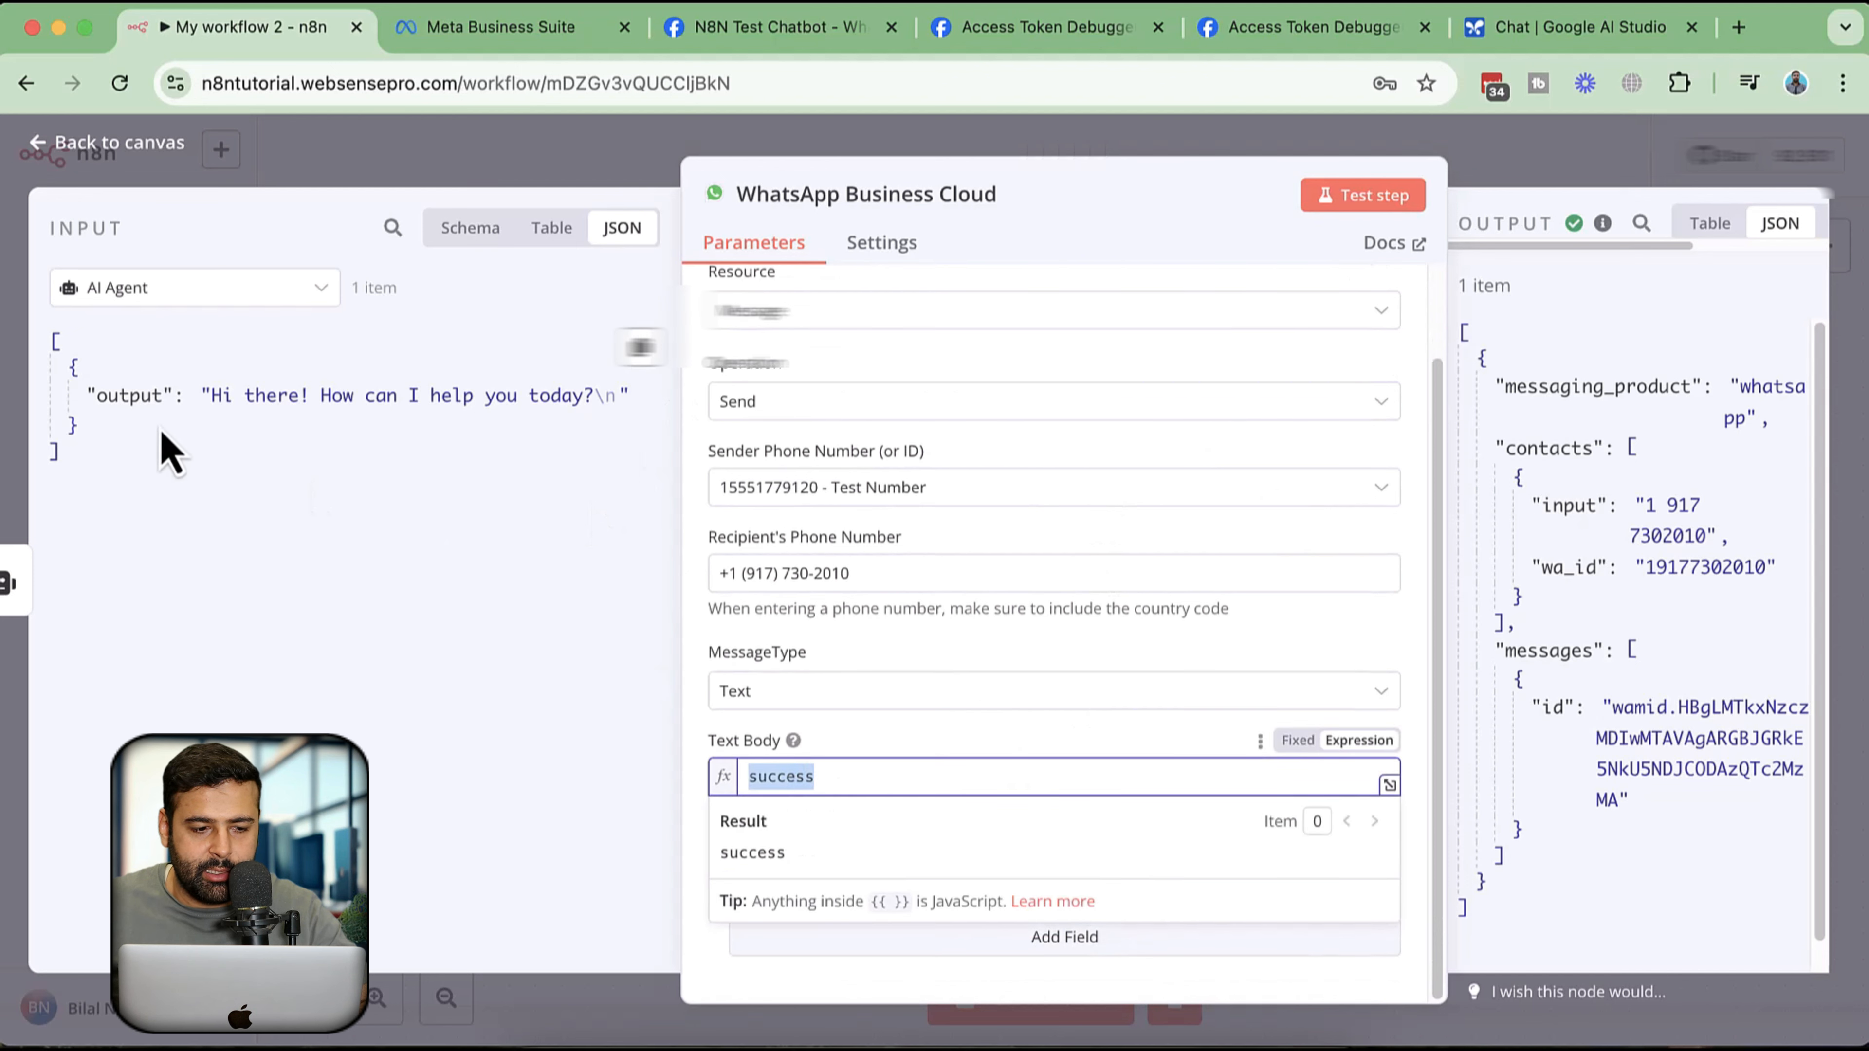
key("BackSpace")
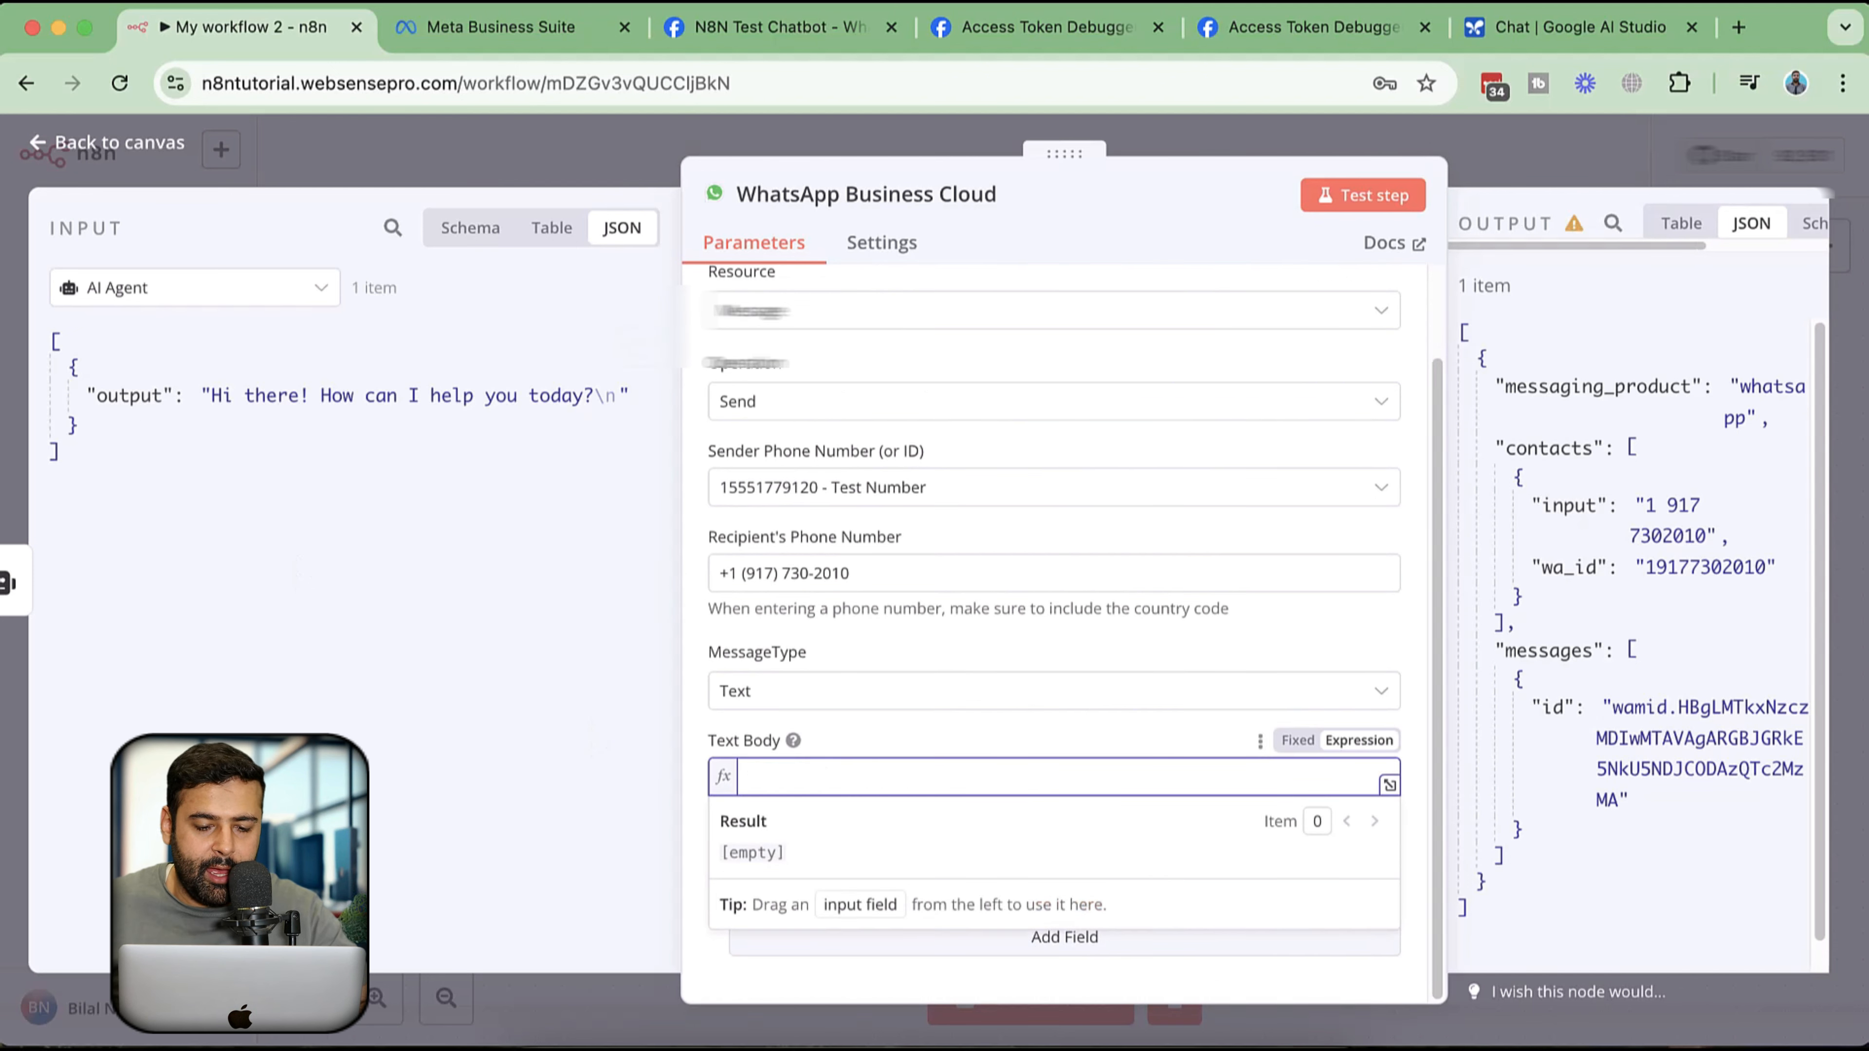
left_click_drag(174, 424, 809, 800)
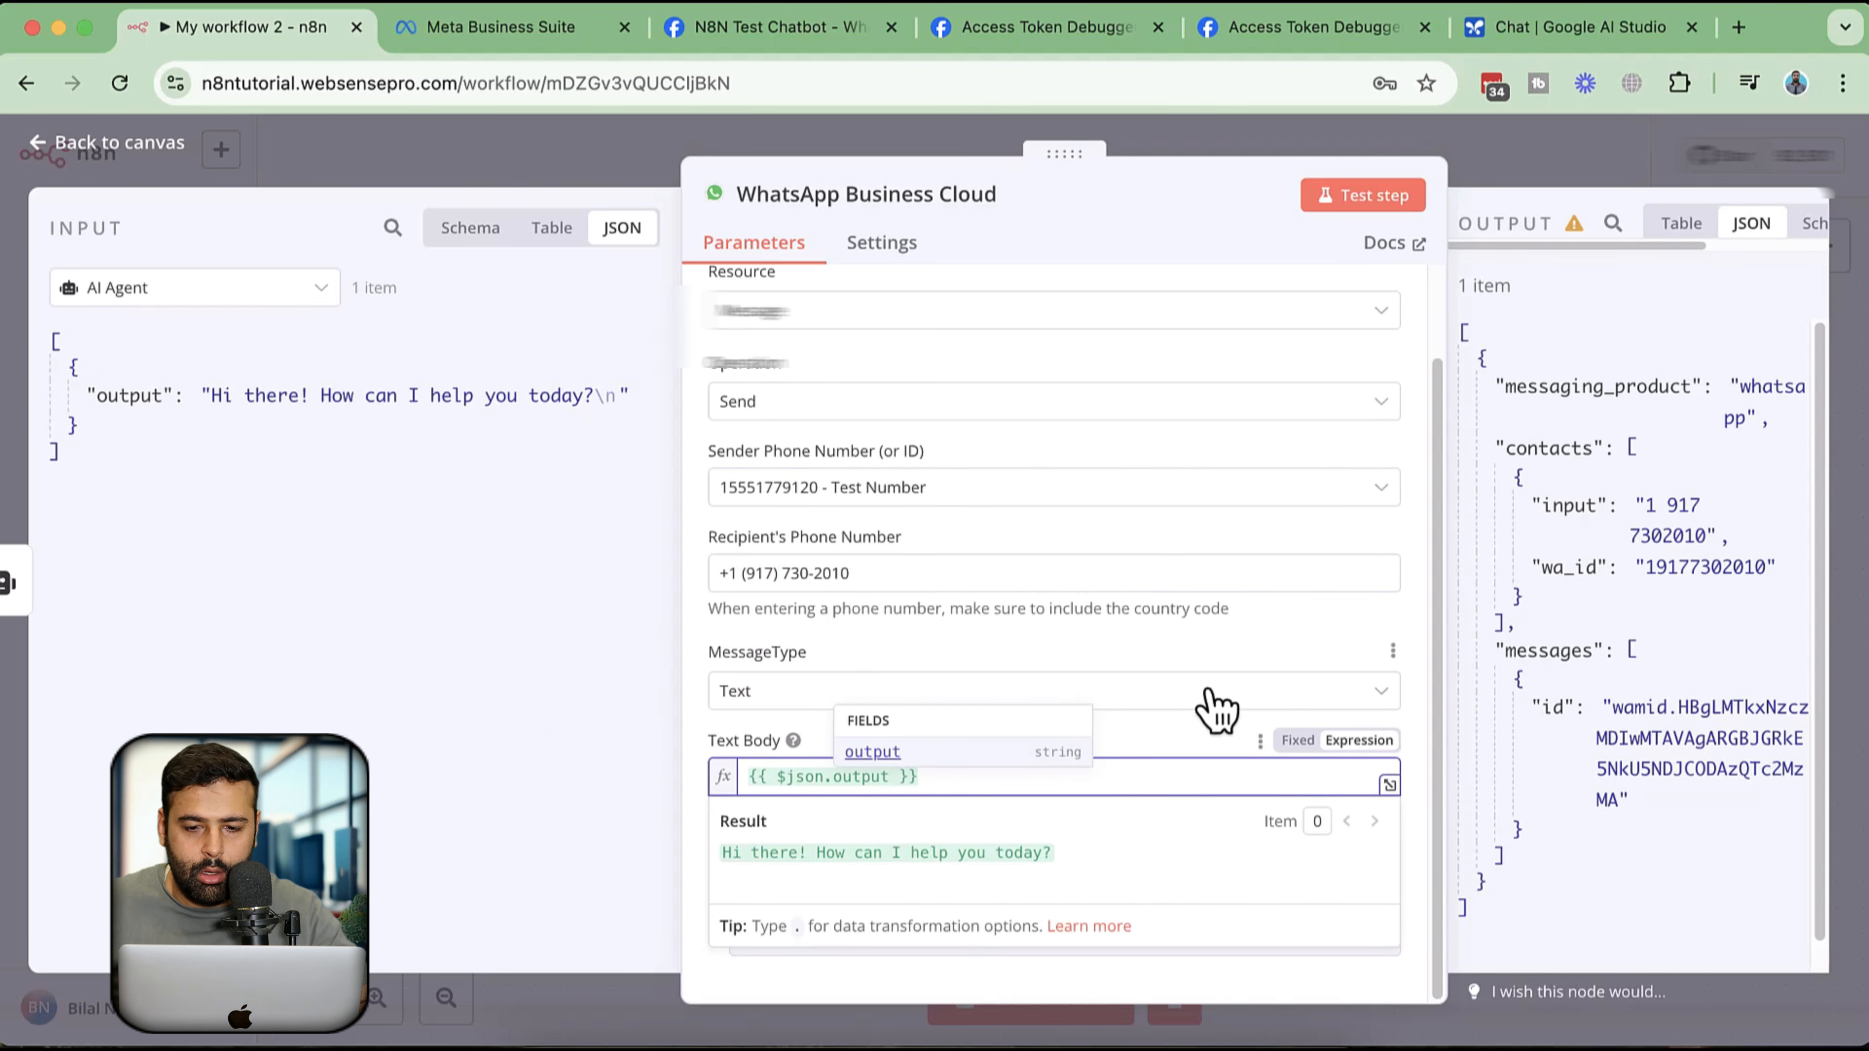
left_click(53, 147)
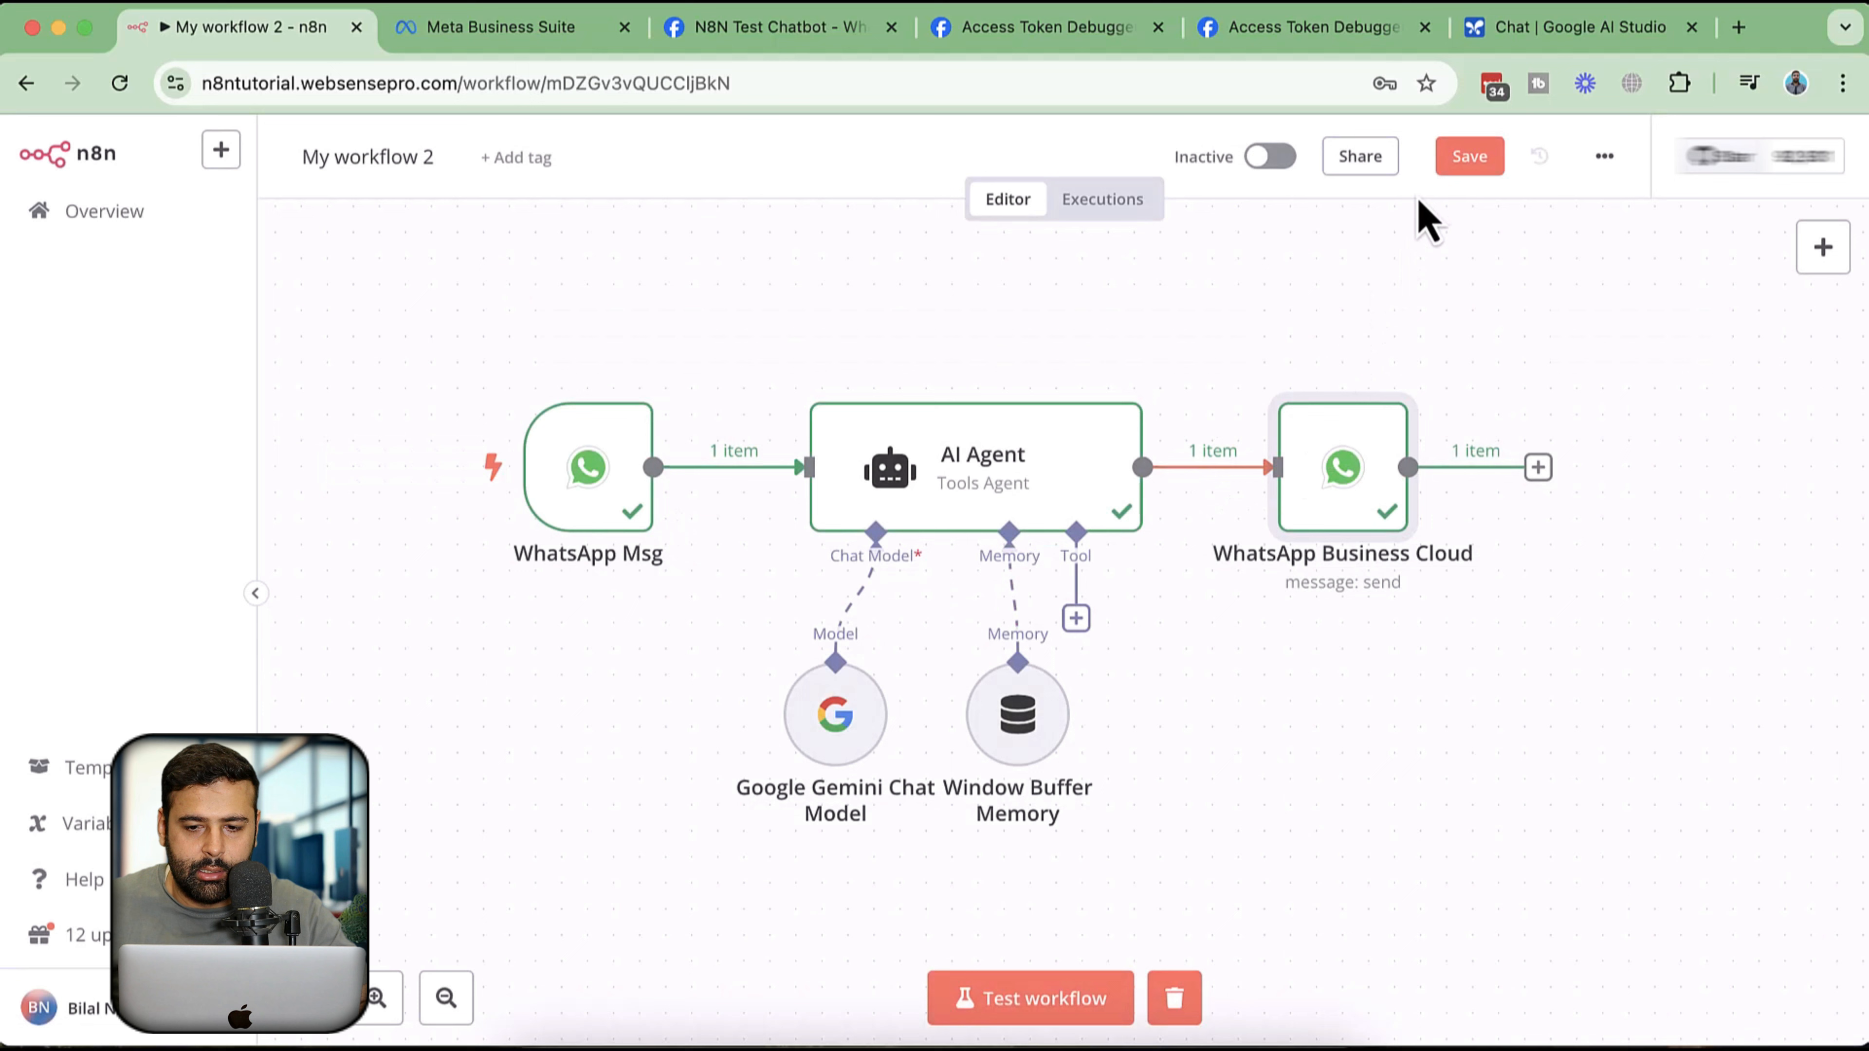
left_click(1466, 163)
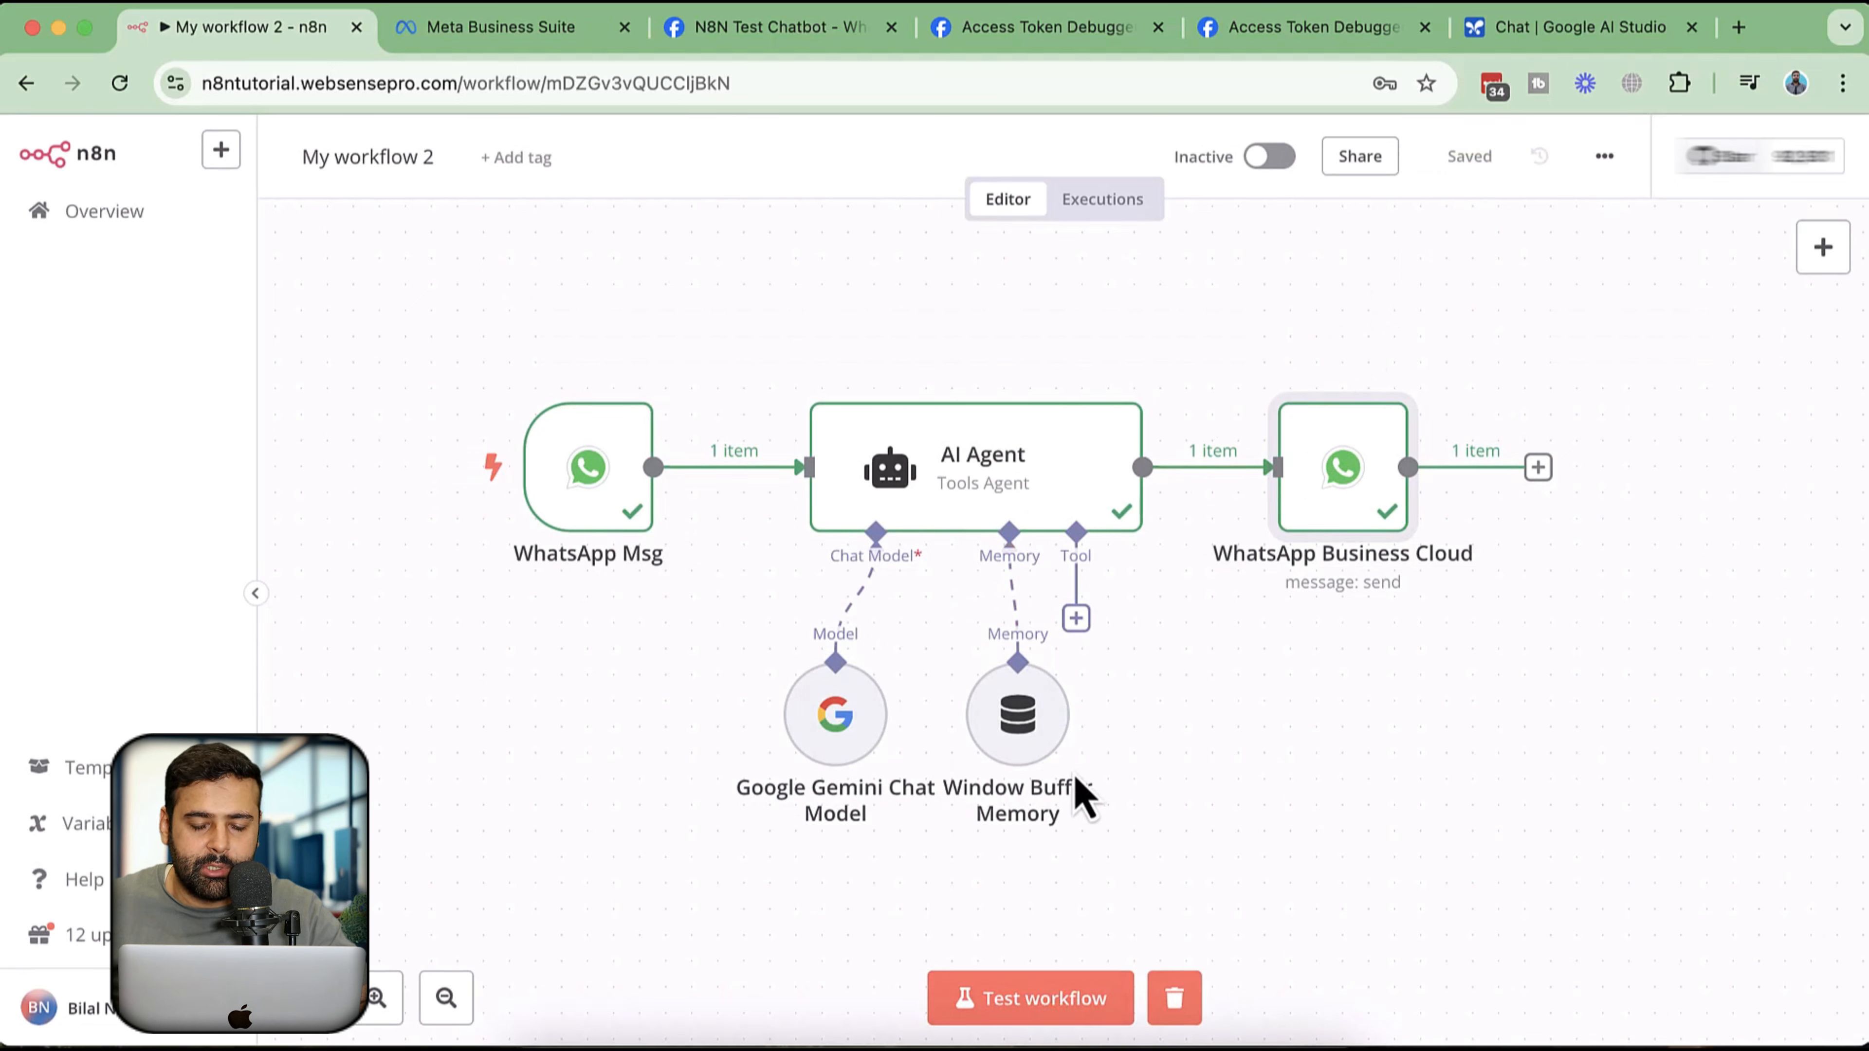
- Start another workflow test run, switch to WhatsApp, and send "Hi" in the Whatsapp Test chat
left_click(1076, 1013)
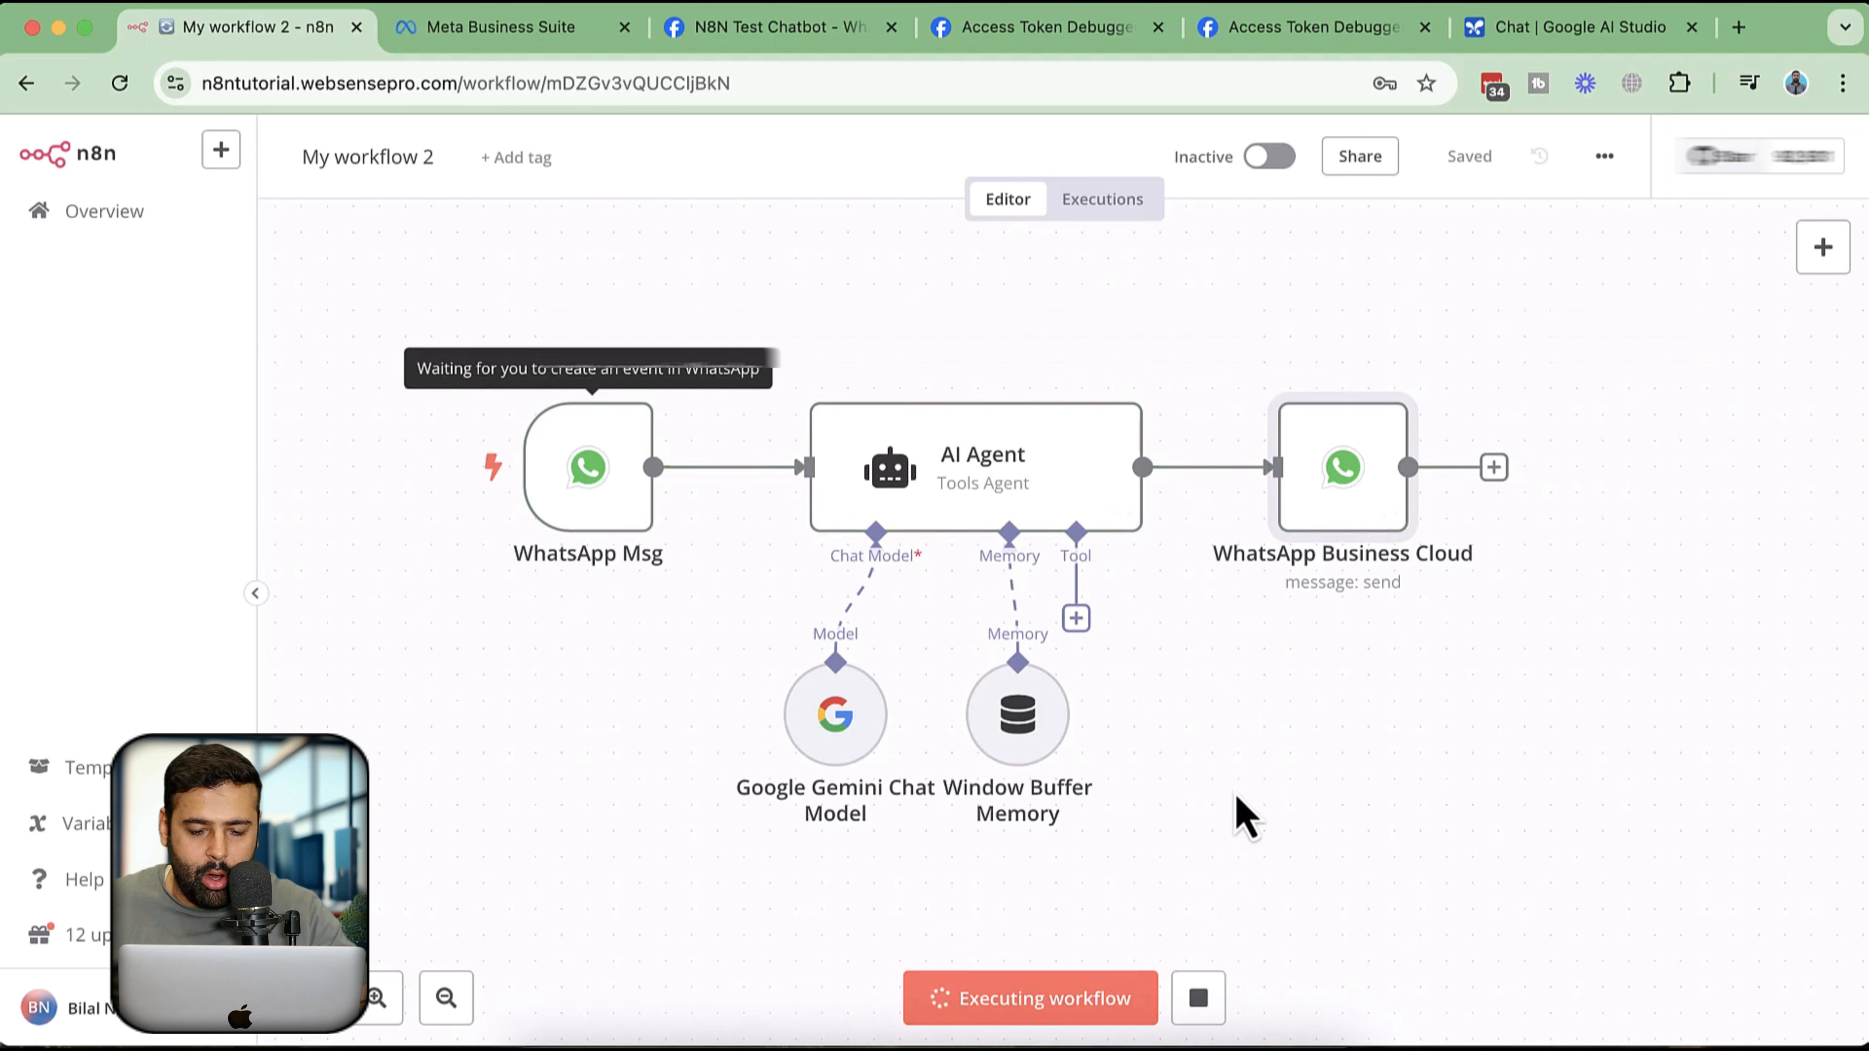
key("super+grave")
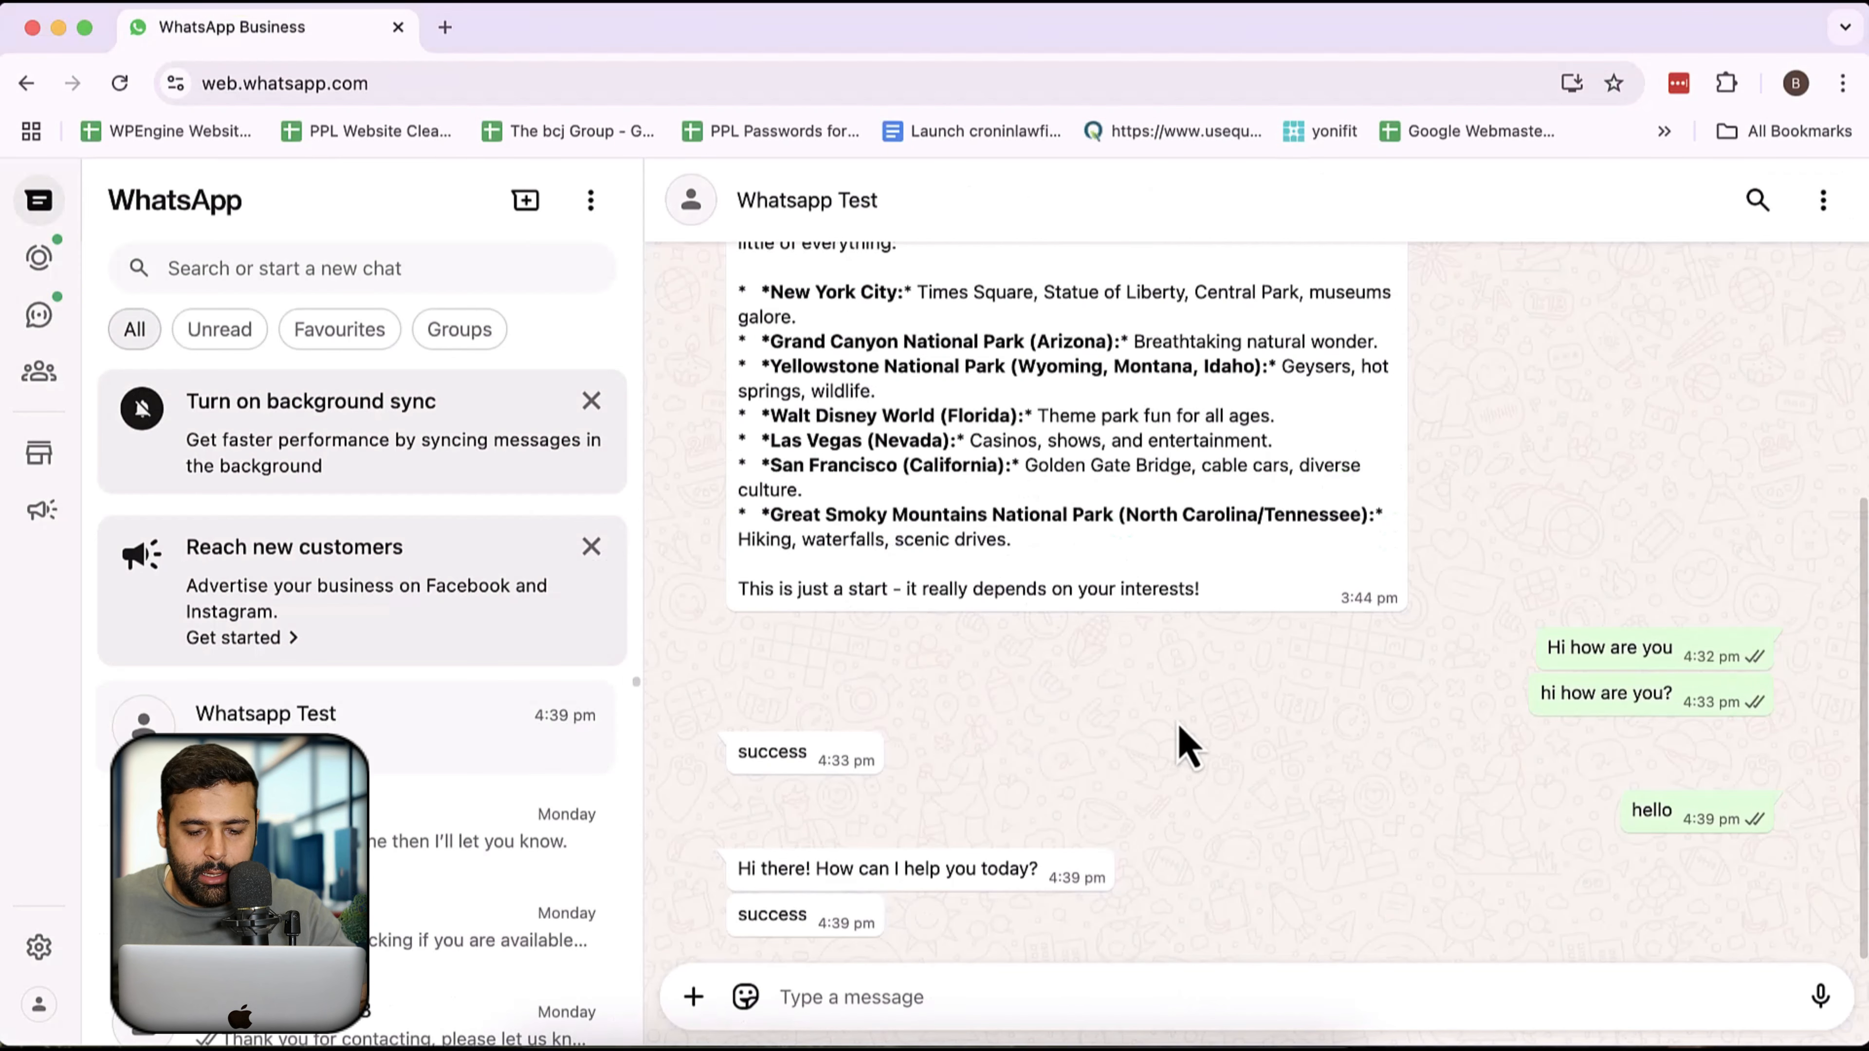
left_click(1199, 997)
type("Hi")
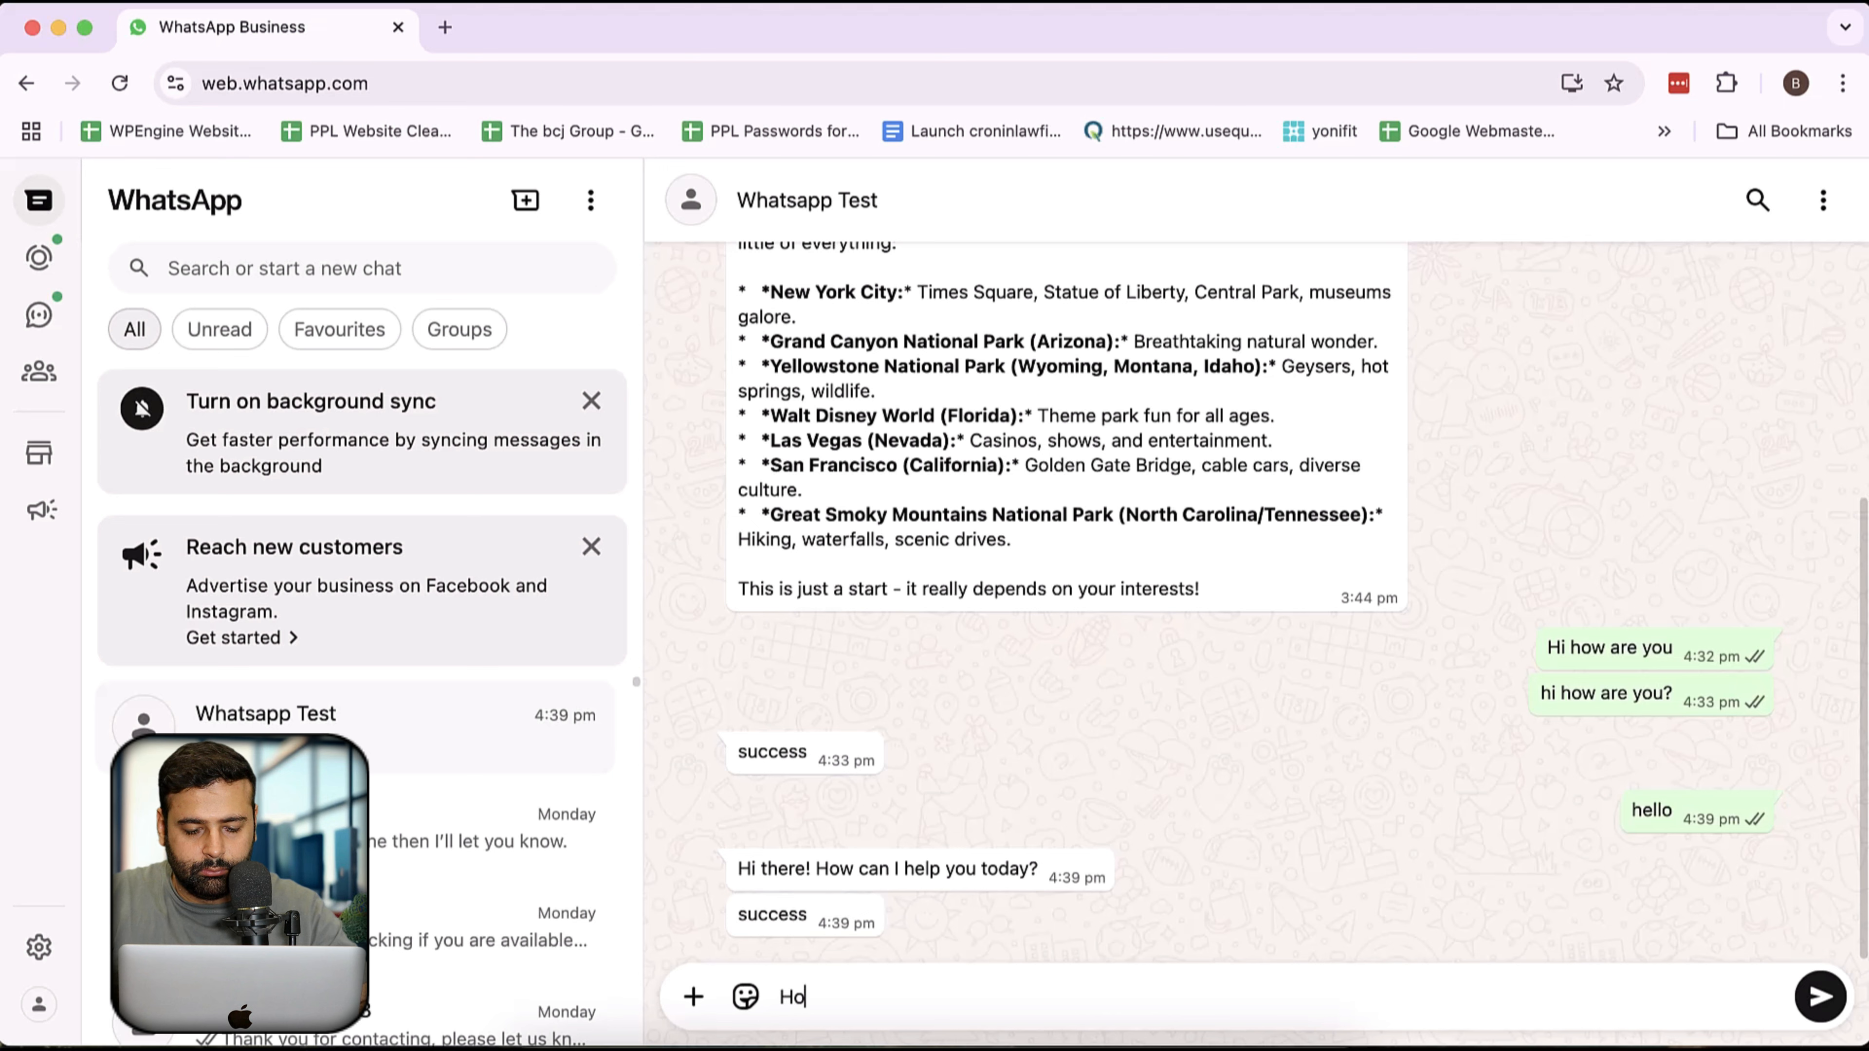
key("Return")
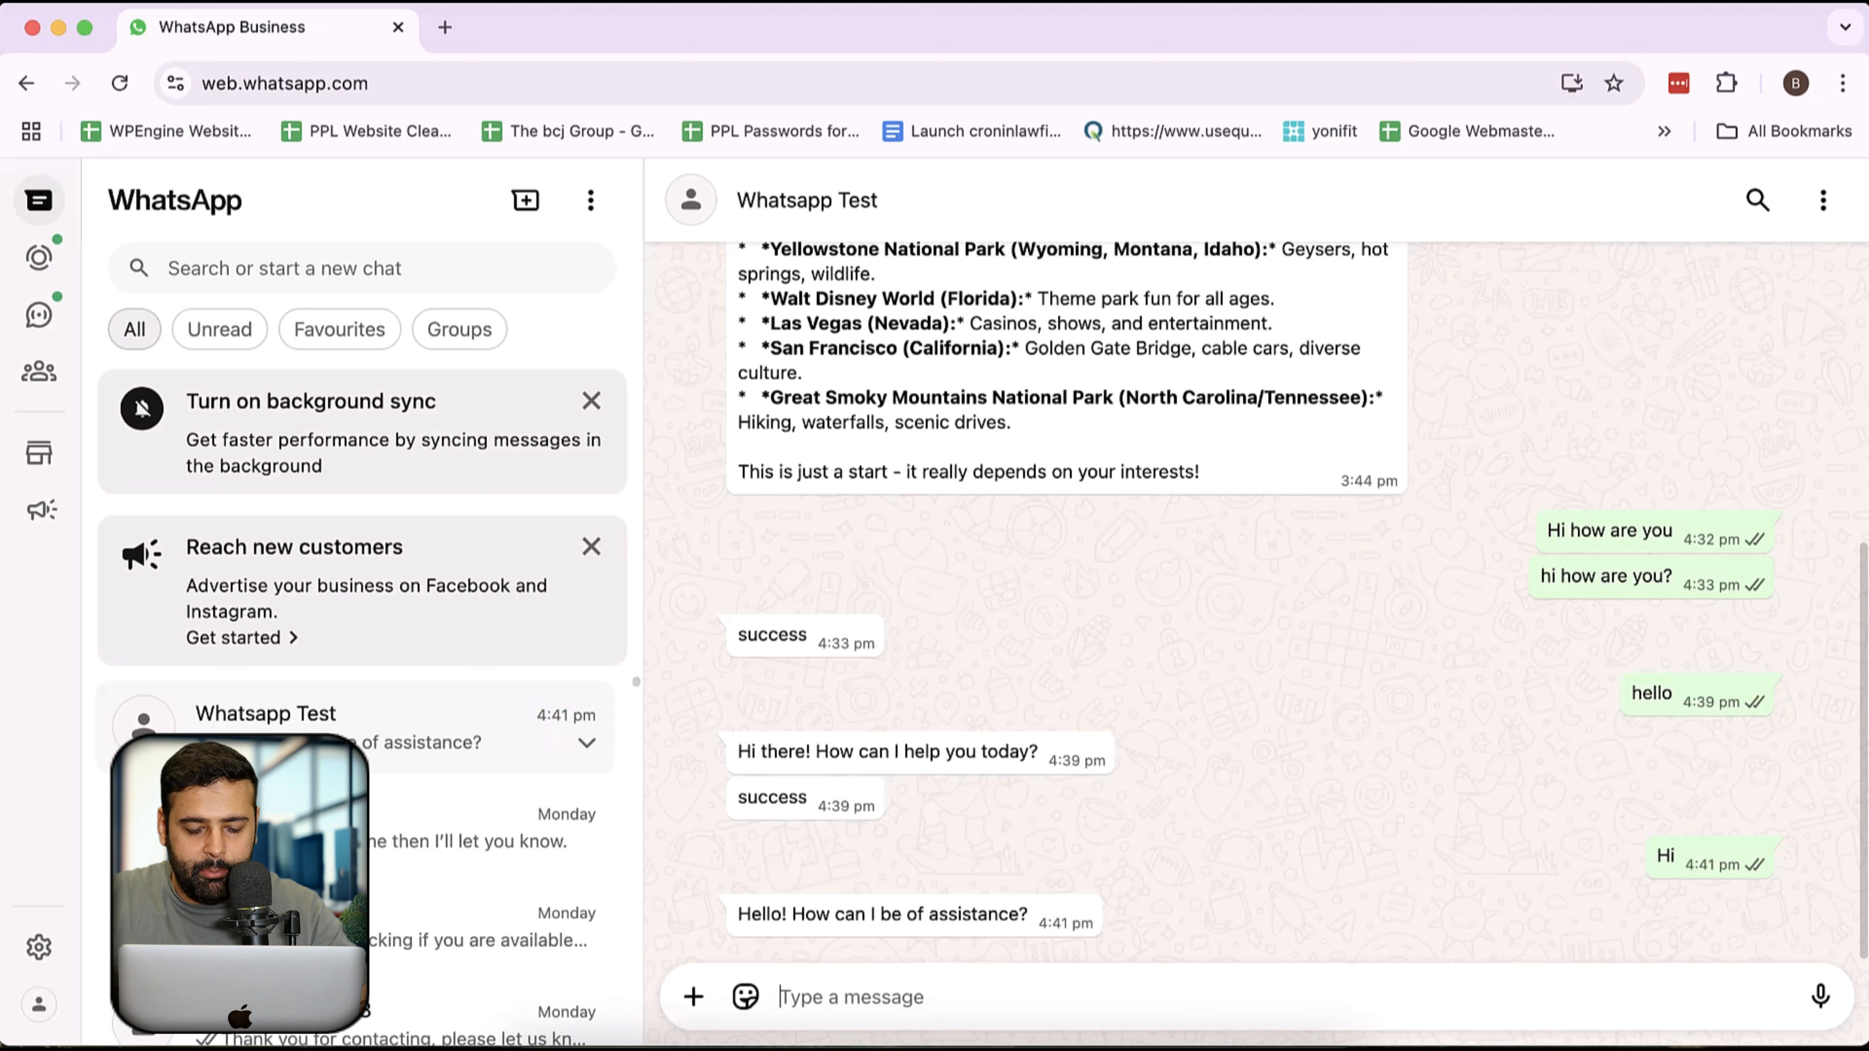
- Send the message "I am fine how are you doing today?" in the Whatsapp Test chat
type("I am fine ho")
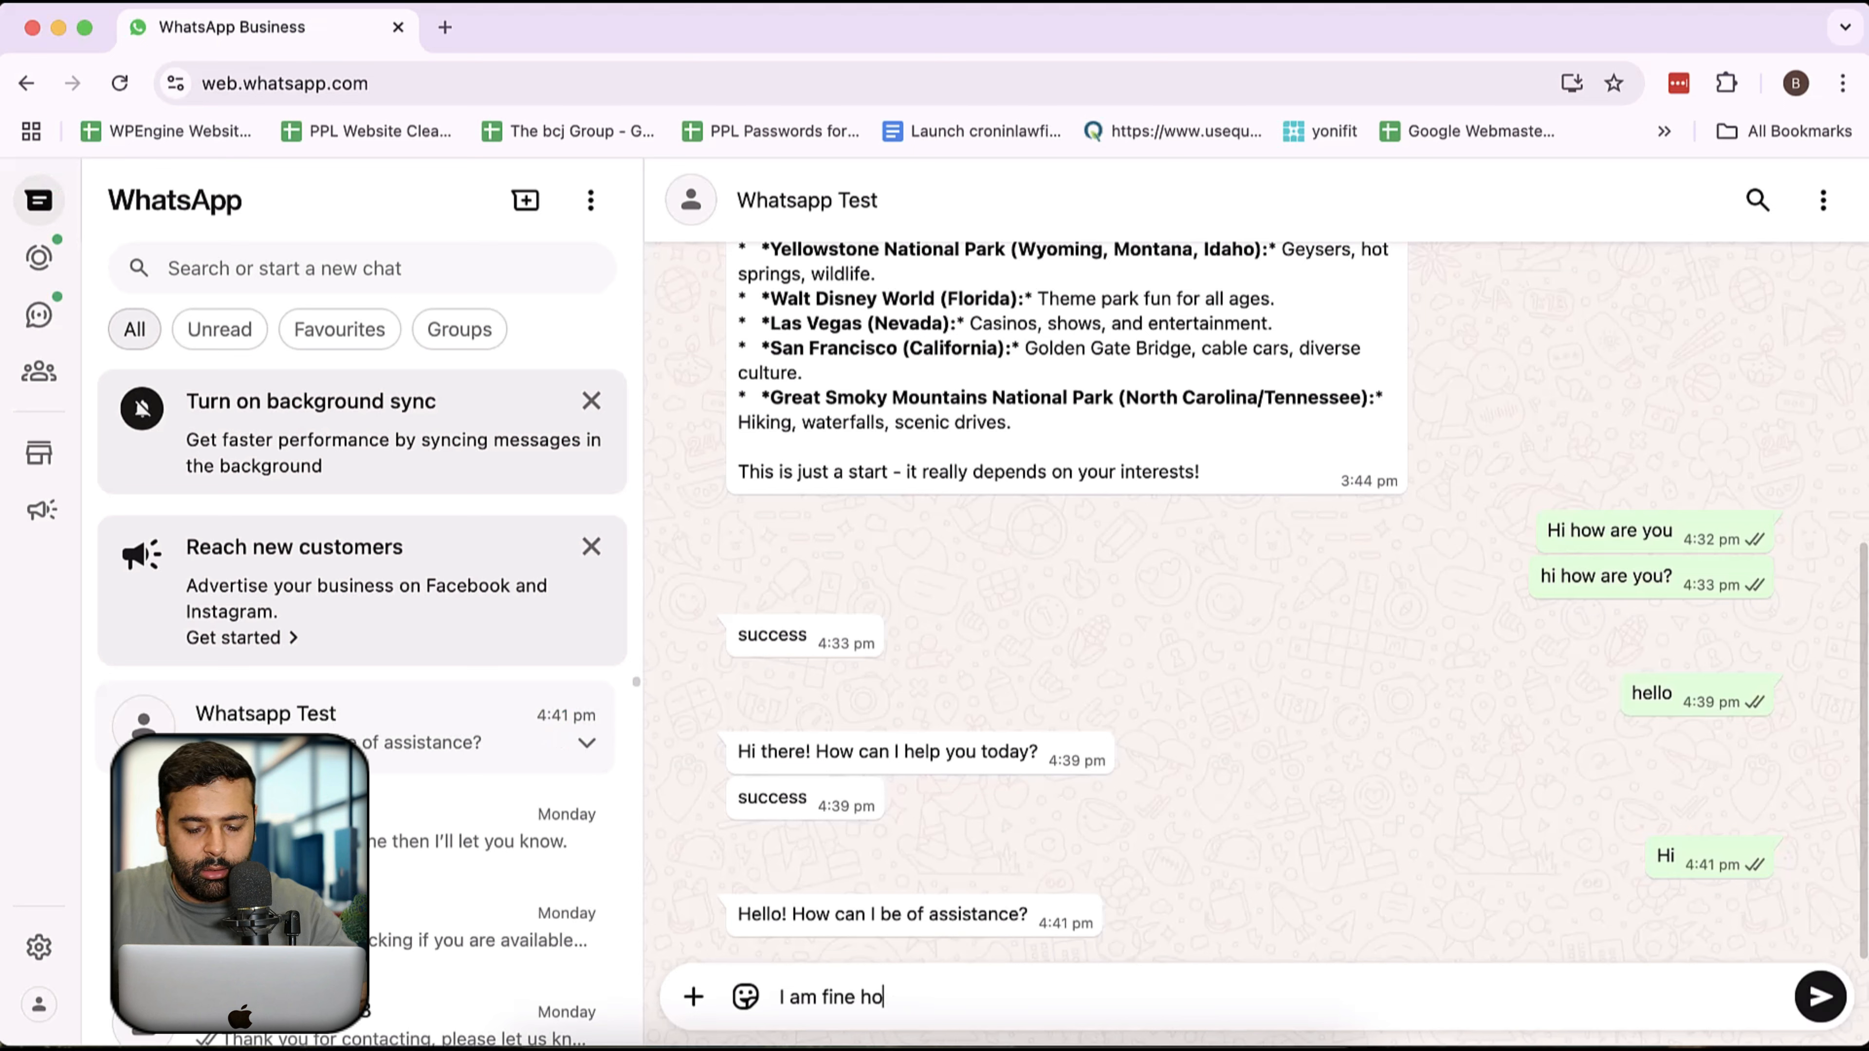
type("w are you doing today?")
key("Return")
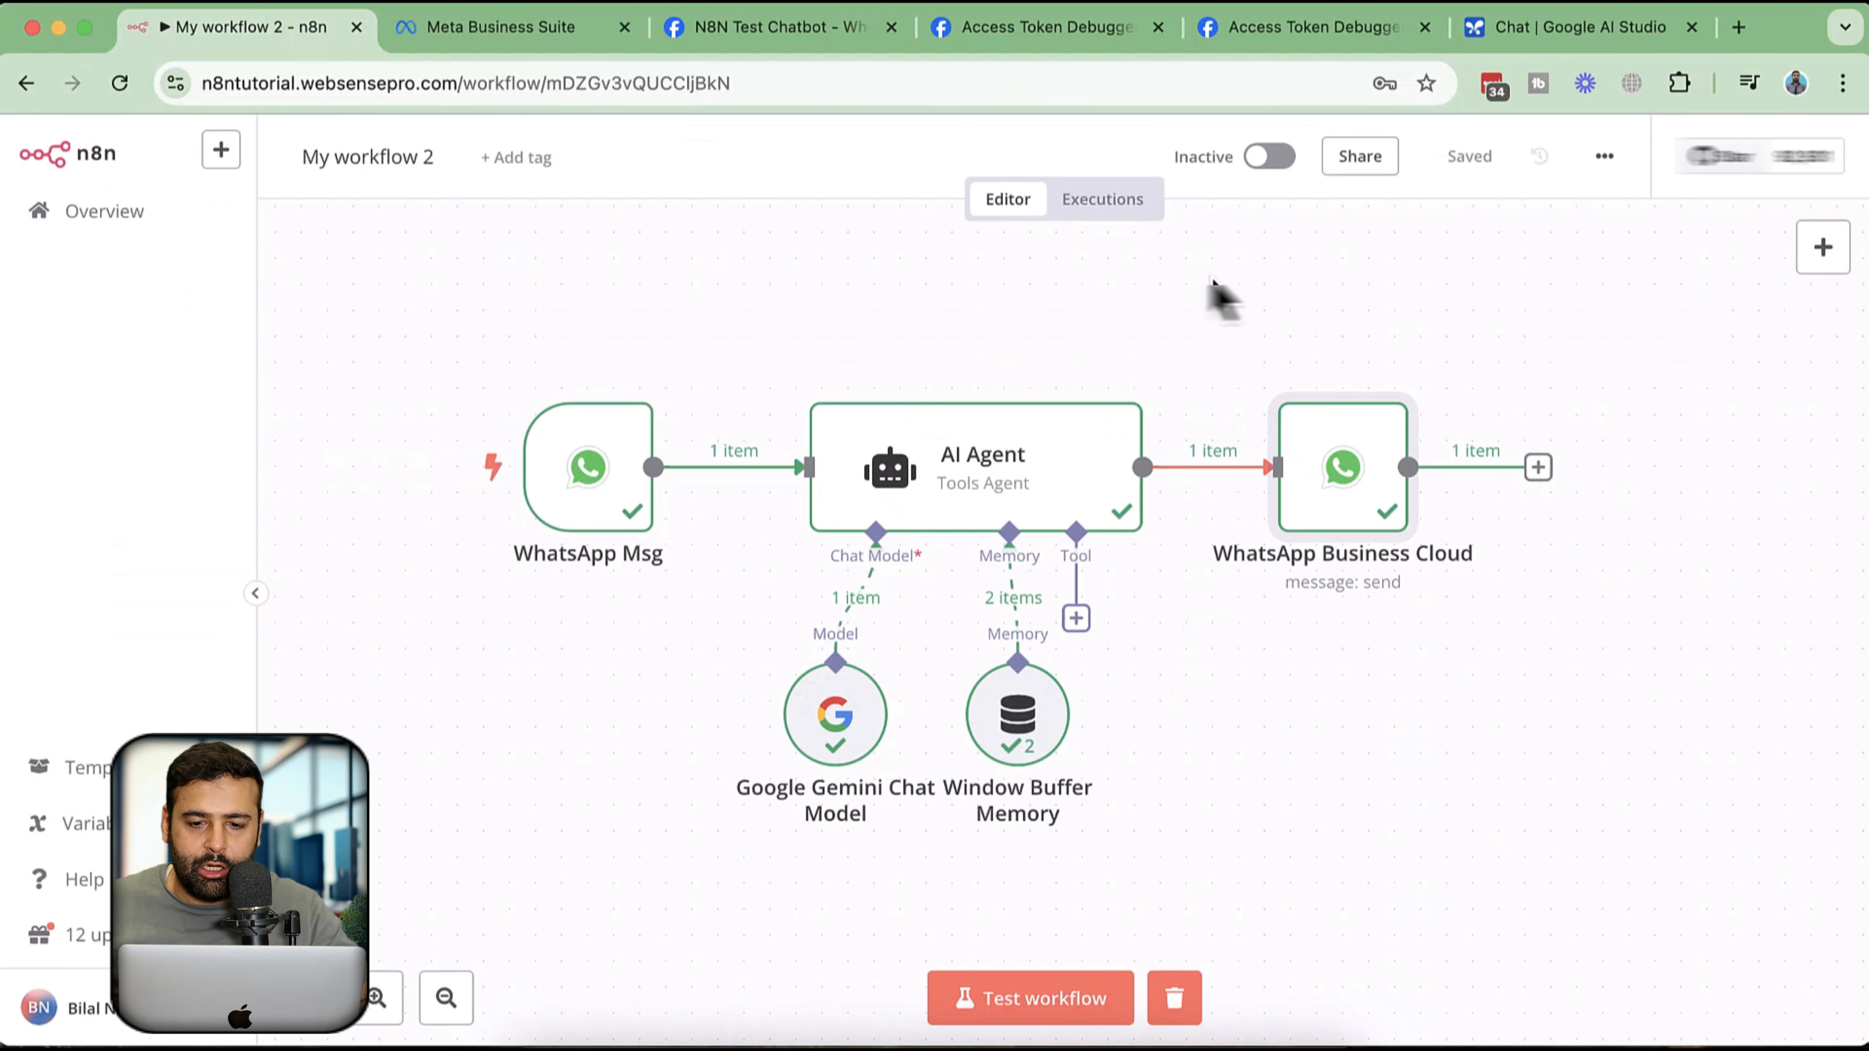
- Activate My workflow 2 in n8n and dismiss the activation notice
left_click(1272, 165)
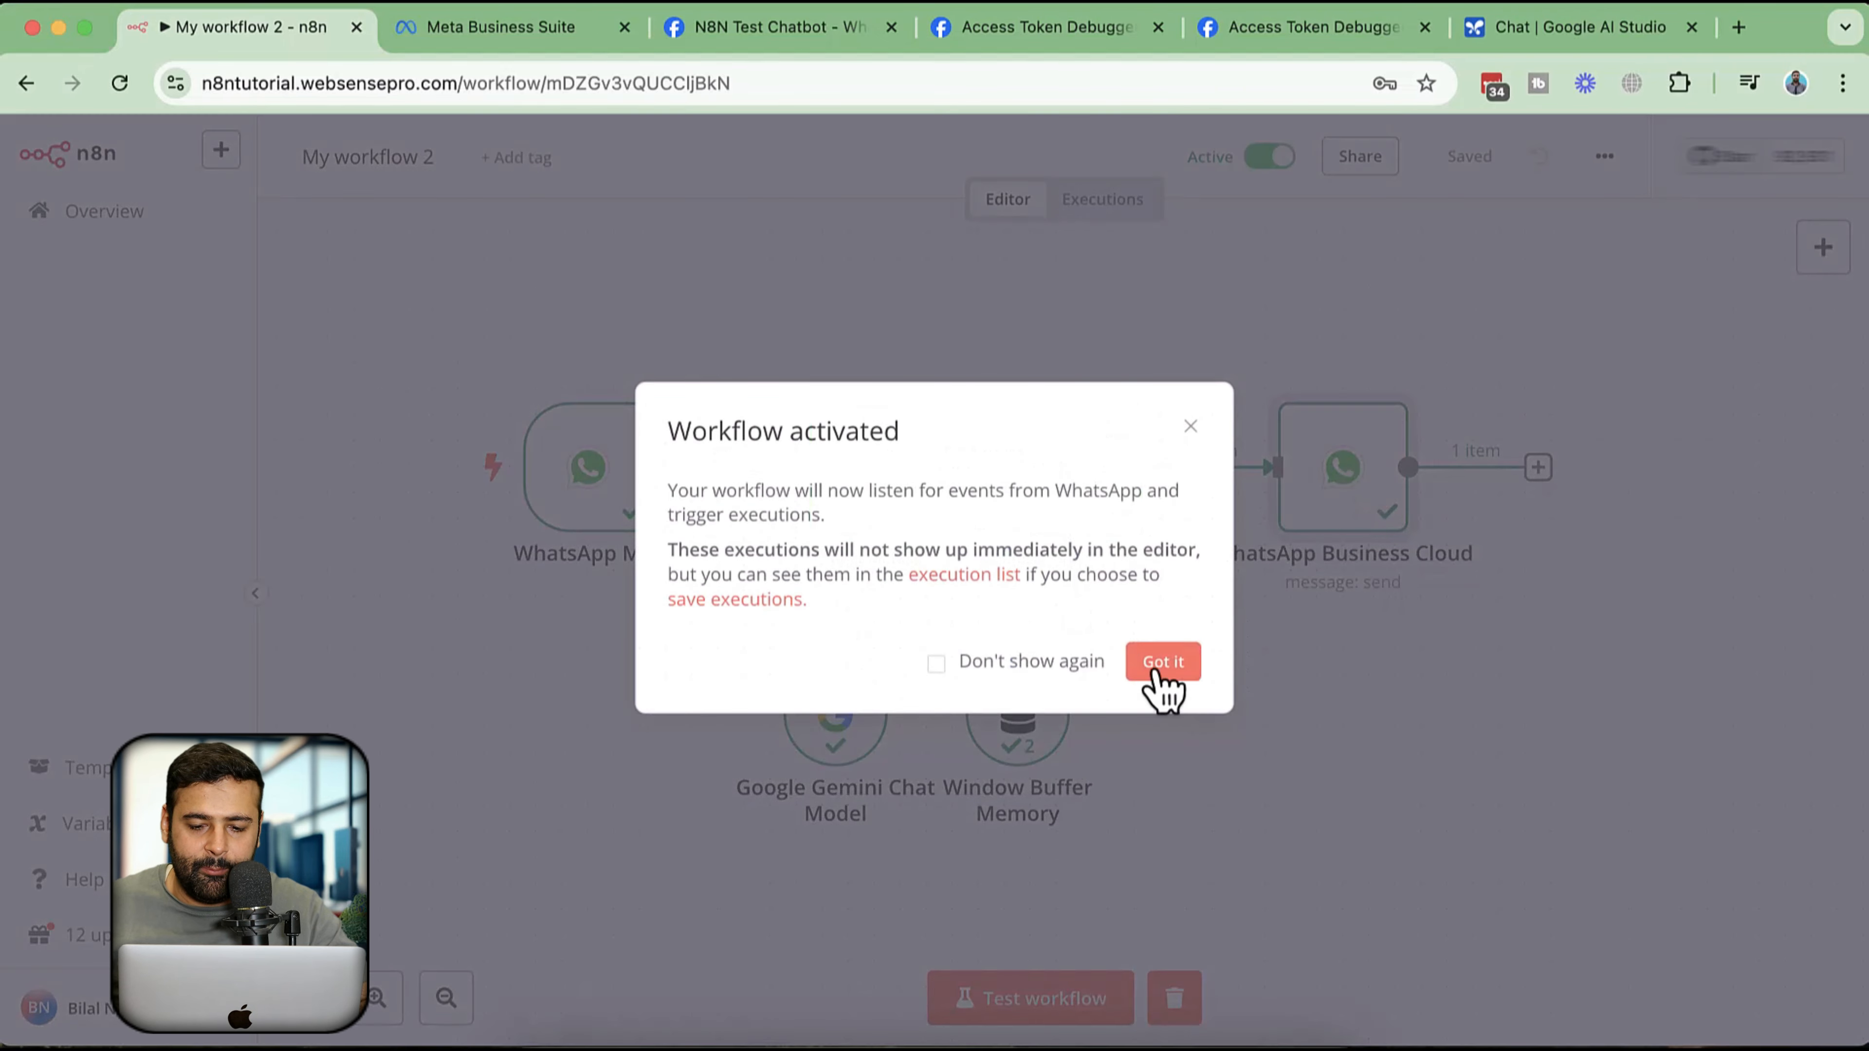
left_click(1161, 663)
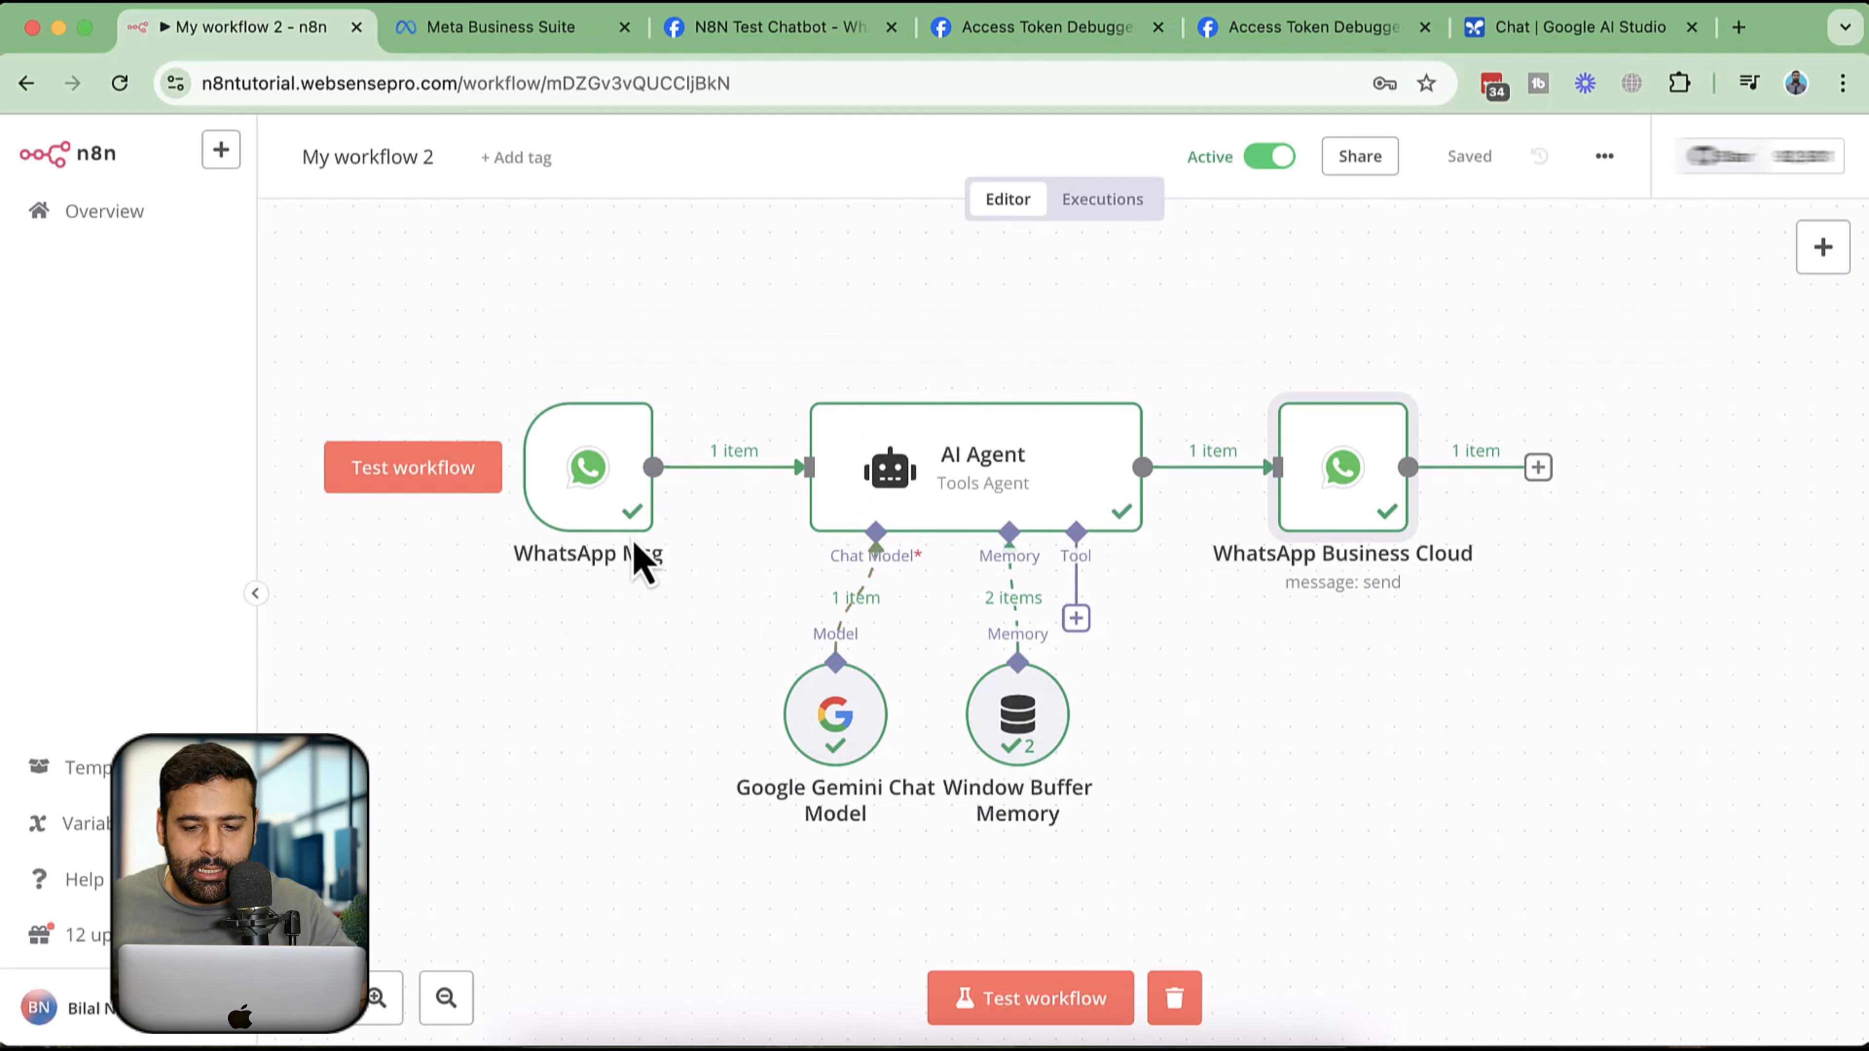
- Switch to WhatsApp and send "Hi how are you?" in the Whatsapp Test chat to try the active workflow
key("super+grave")
left_click(1279, 998)
type("H")
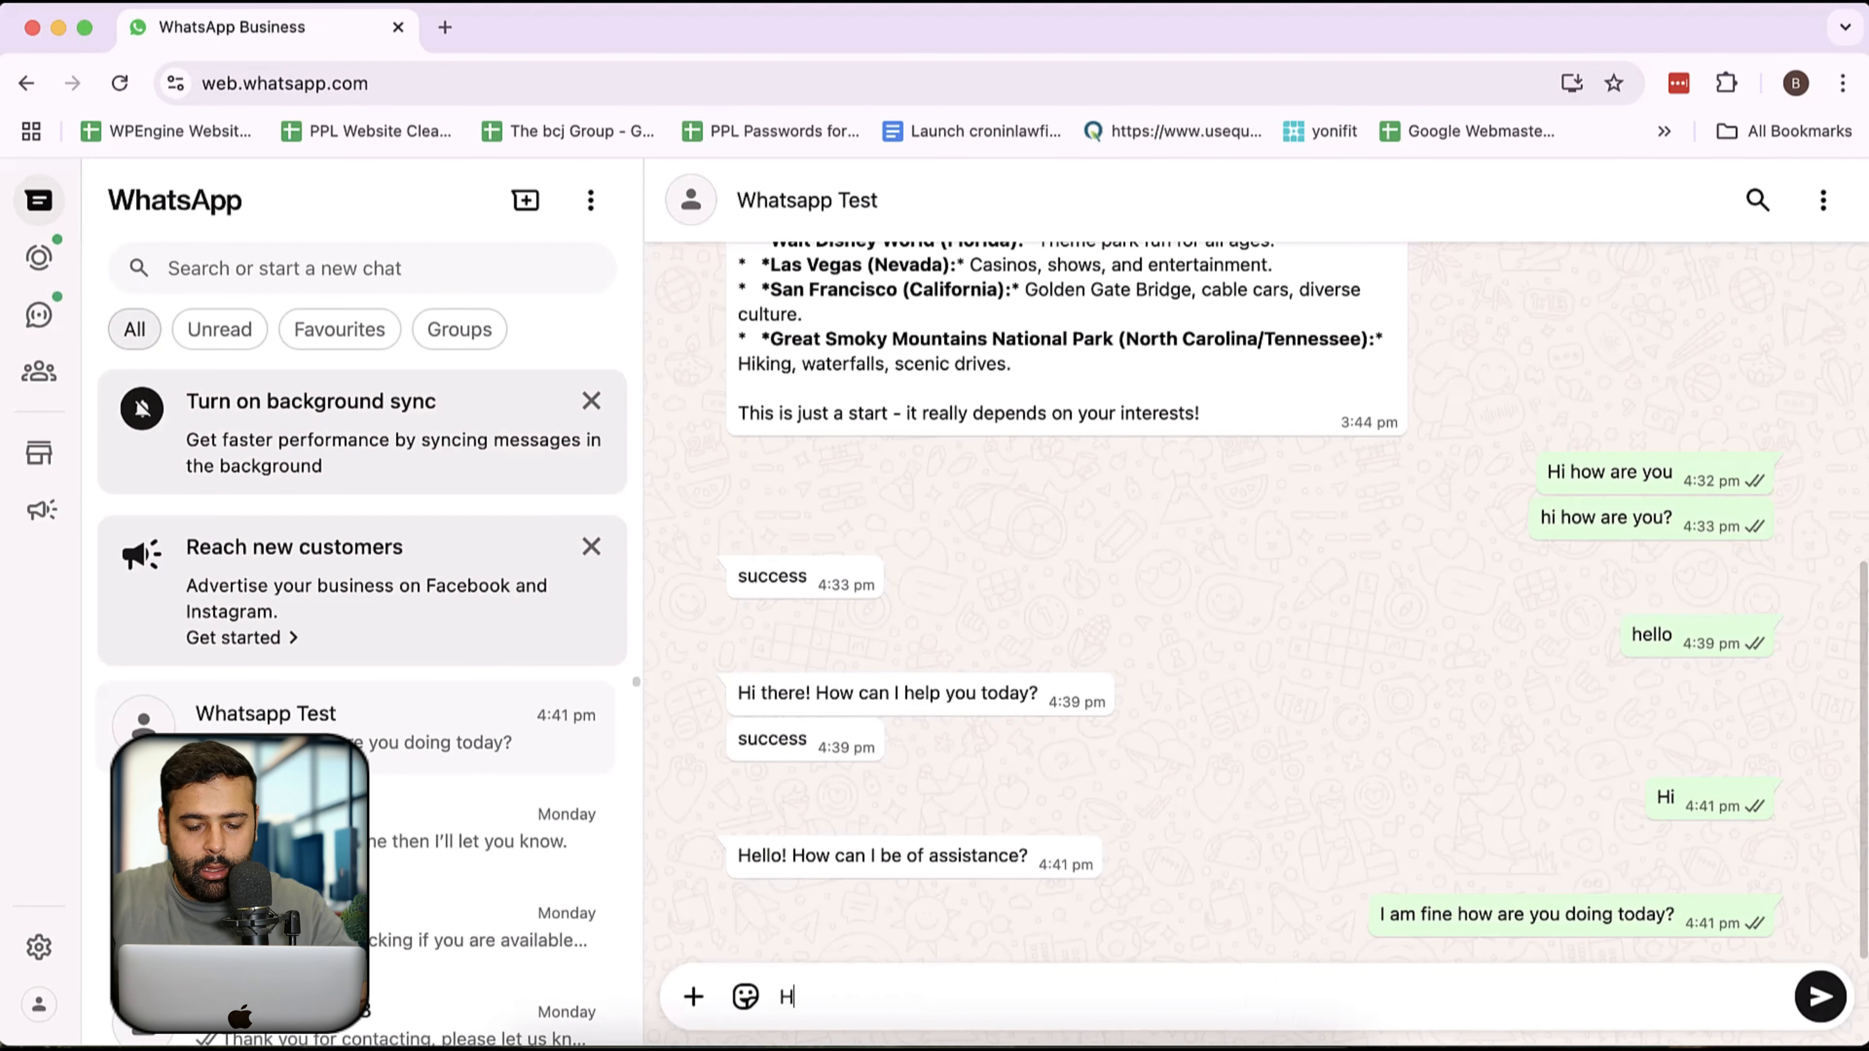
type("i how are you")
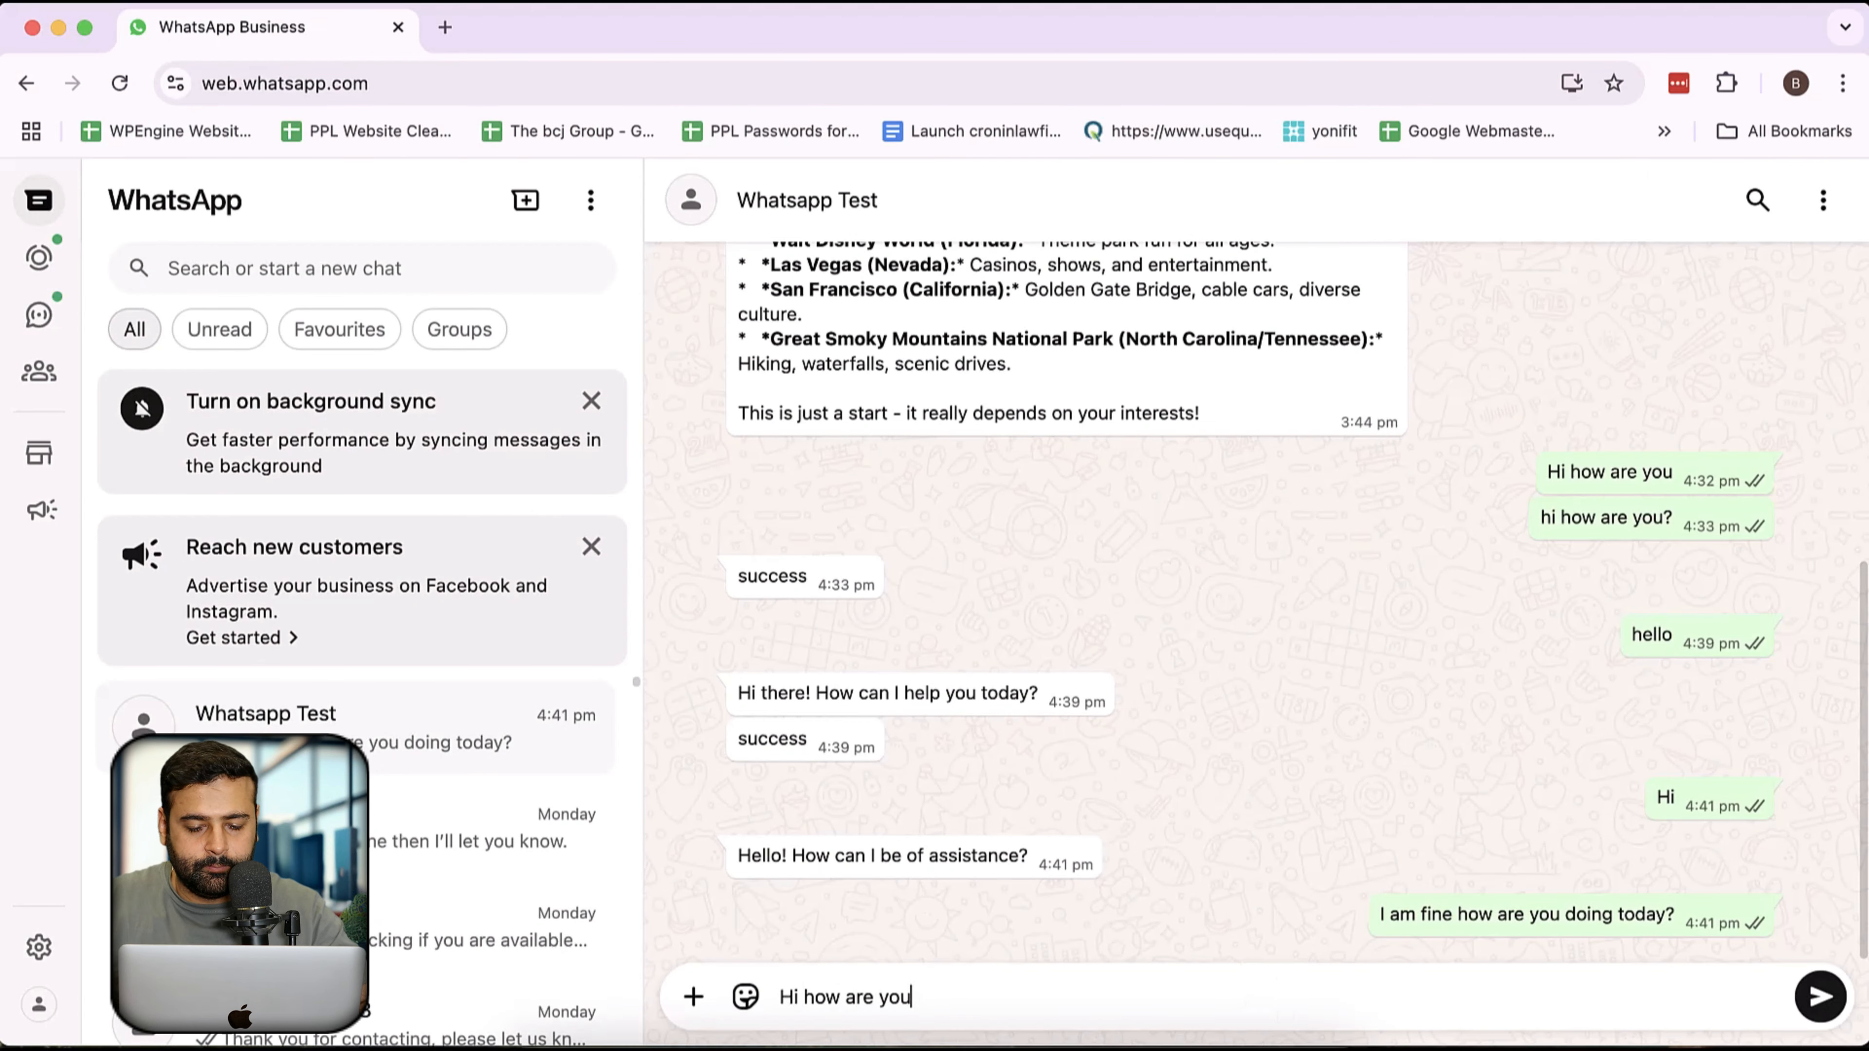
type("?")
key("Return")
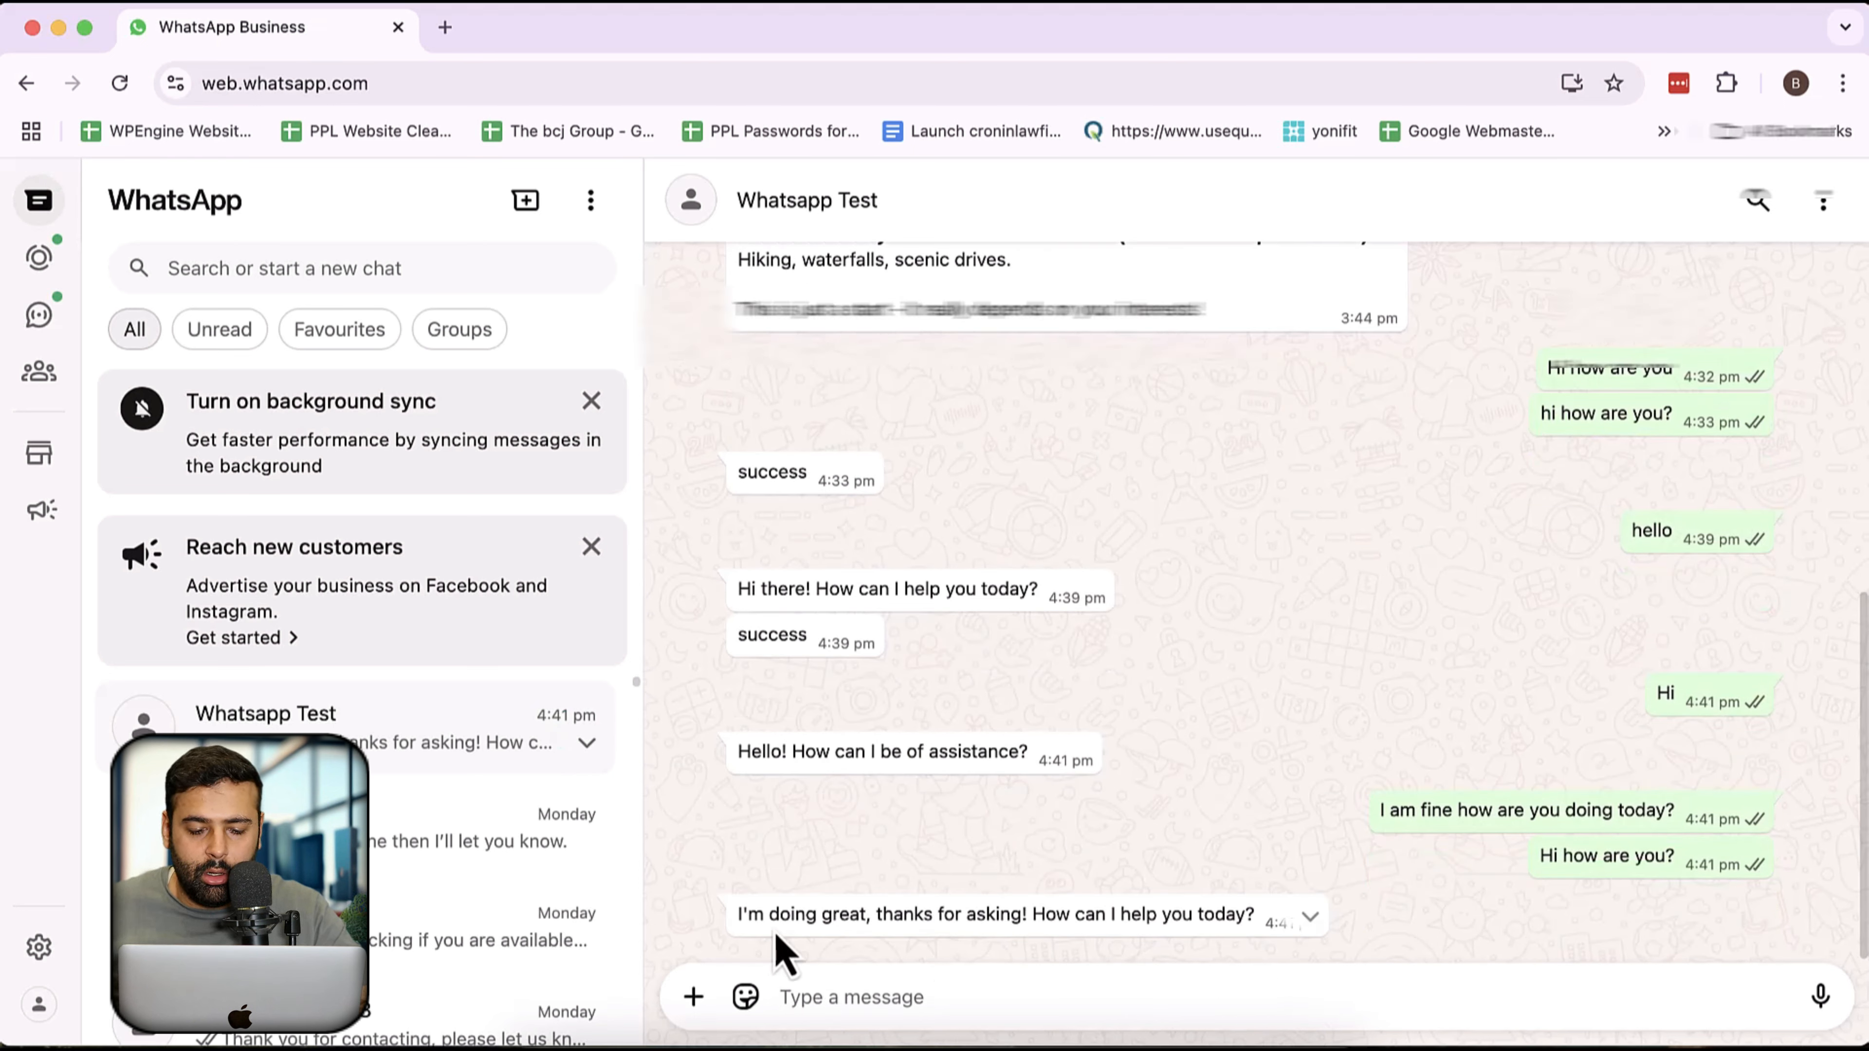
- Send the message "Thanks for asking, can you suggest some good places to visit in NYC?" in the Whatsapp Test chat
type("Tha")
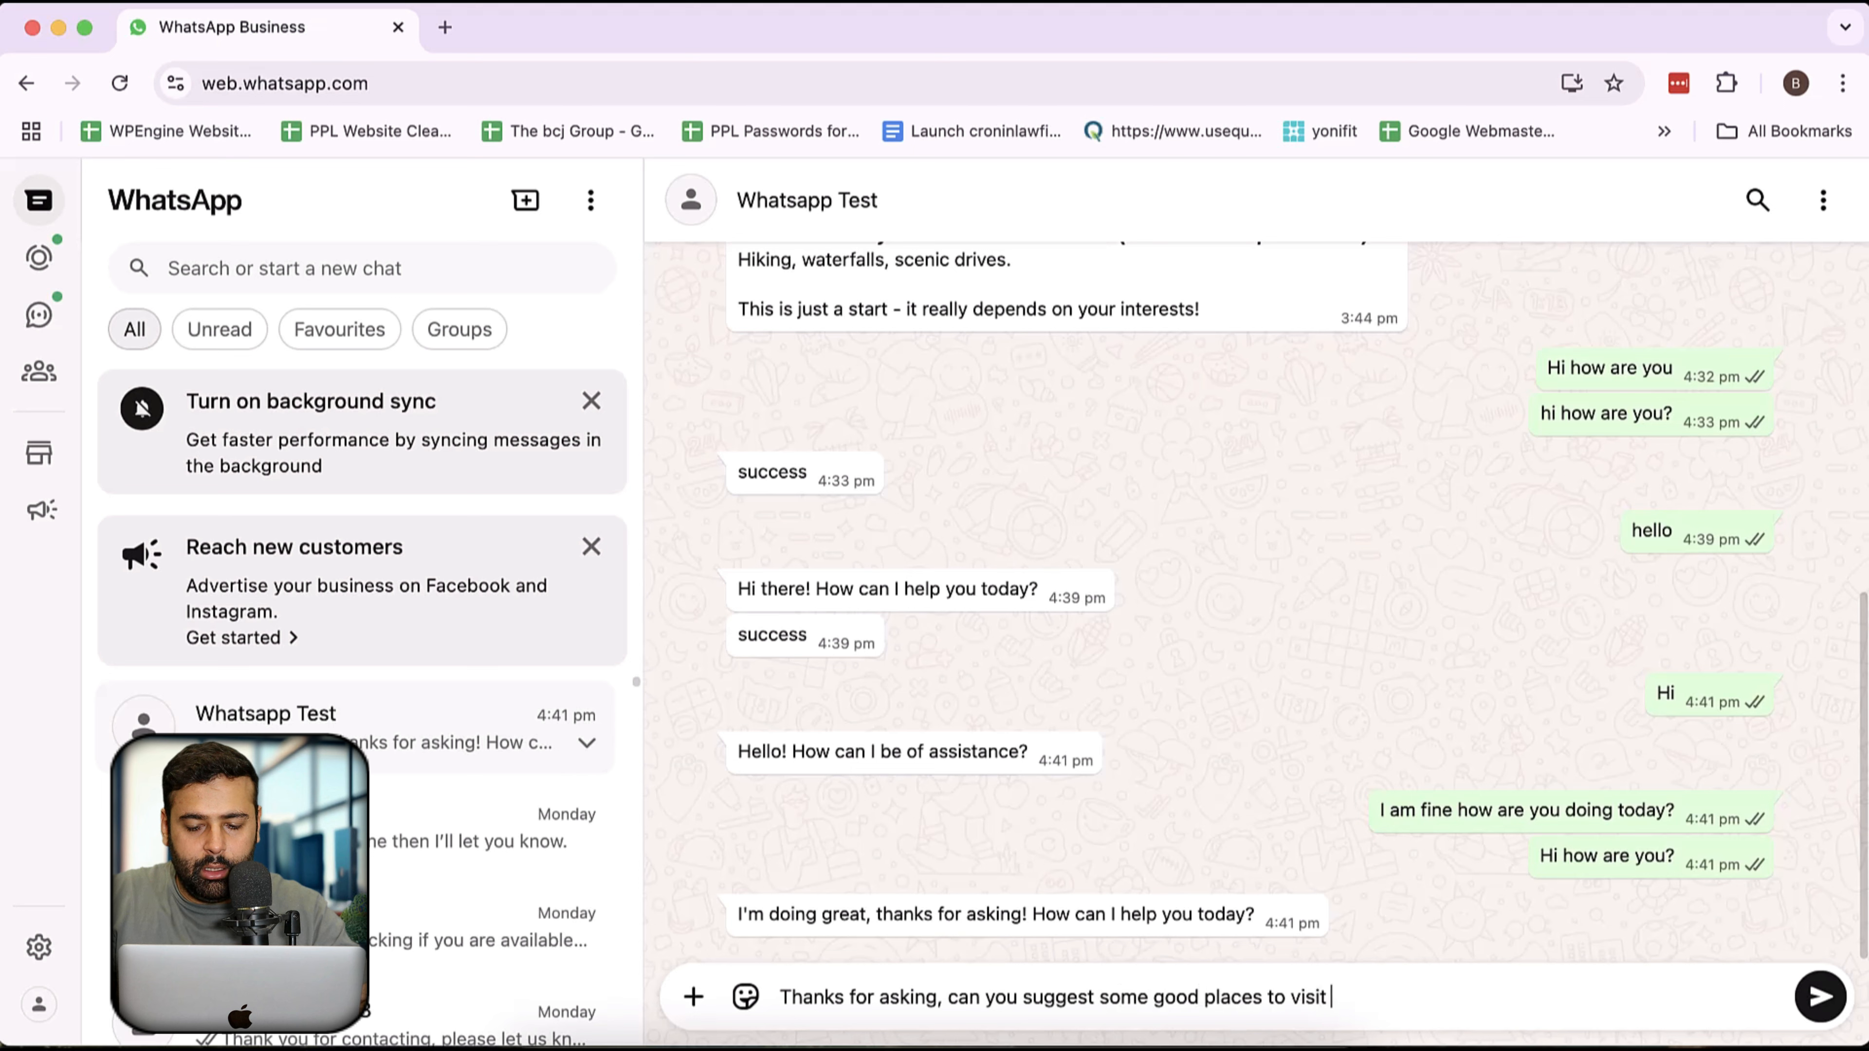
type("?")
key("Return")
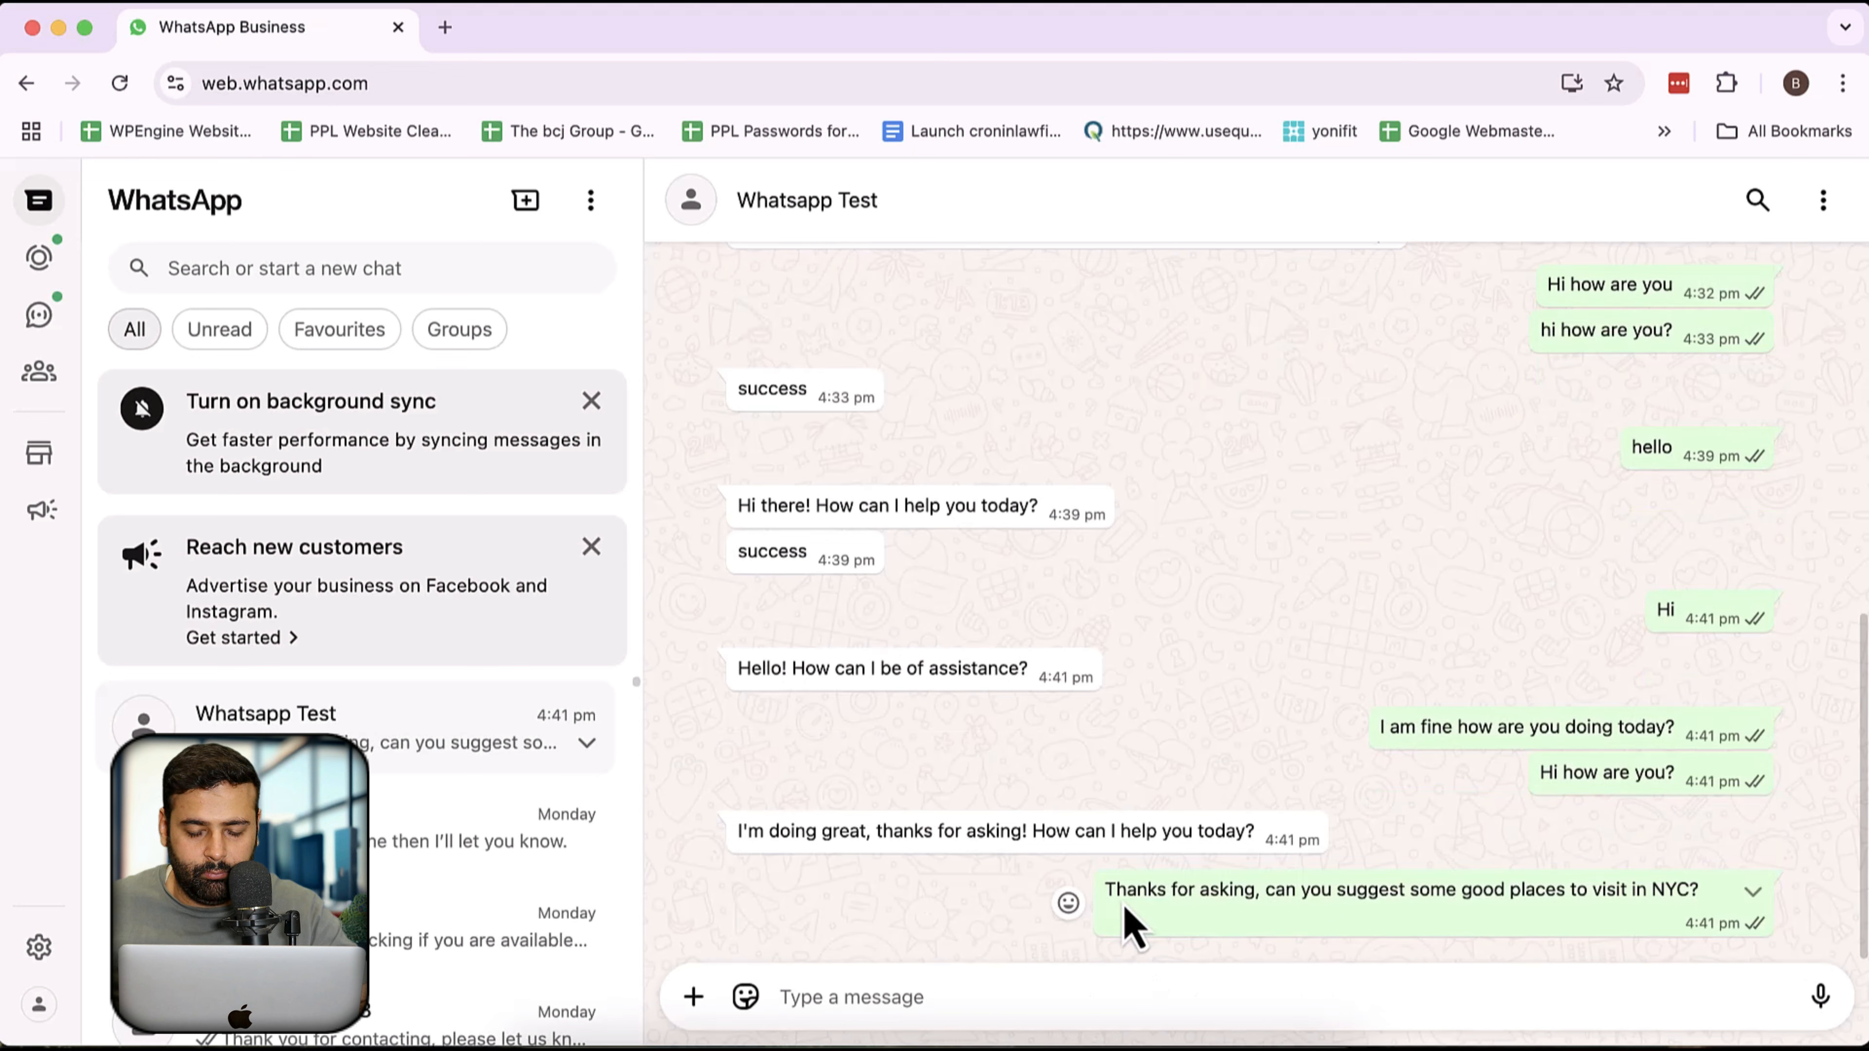
- Check the workflow in n8n and return to the WhatsApp window to read the chatbot's reply
key("super+grave")
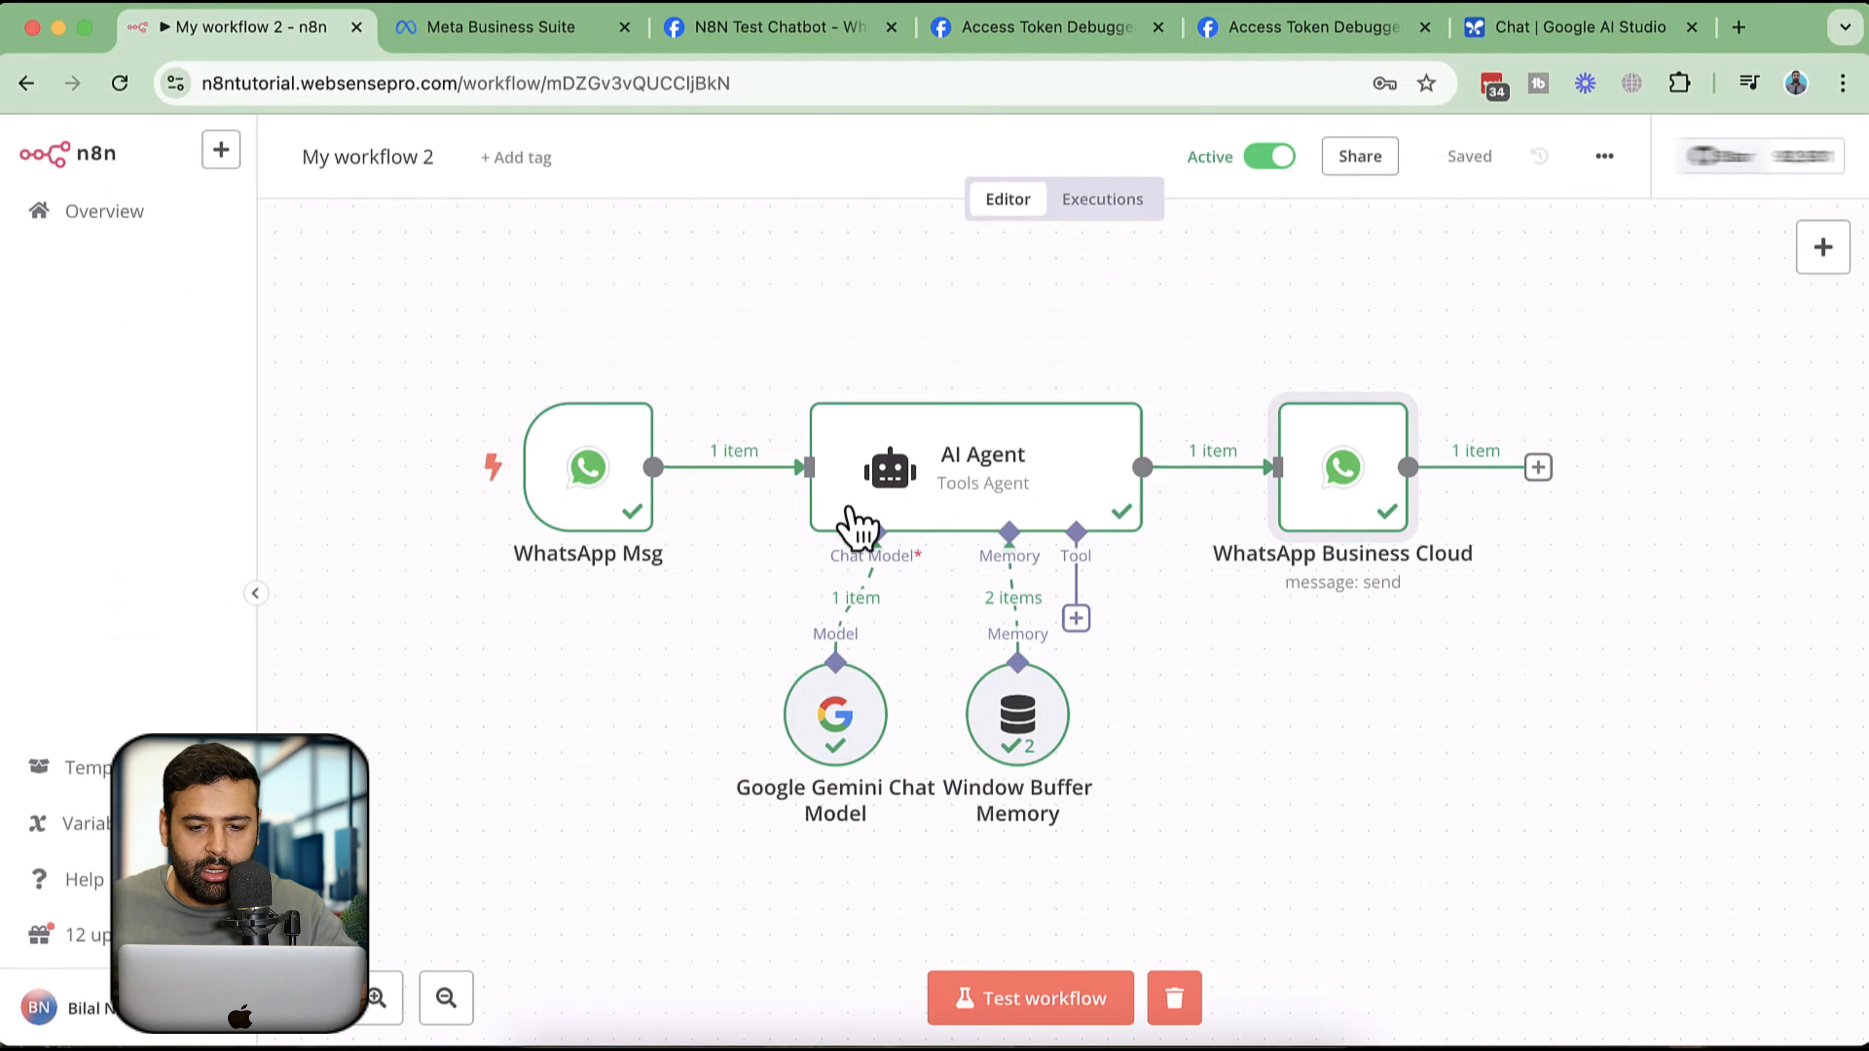
key("super+grave")
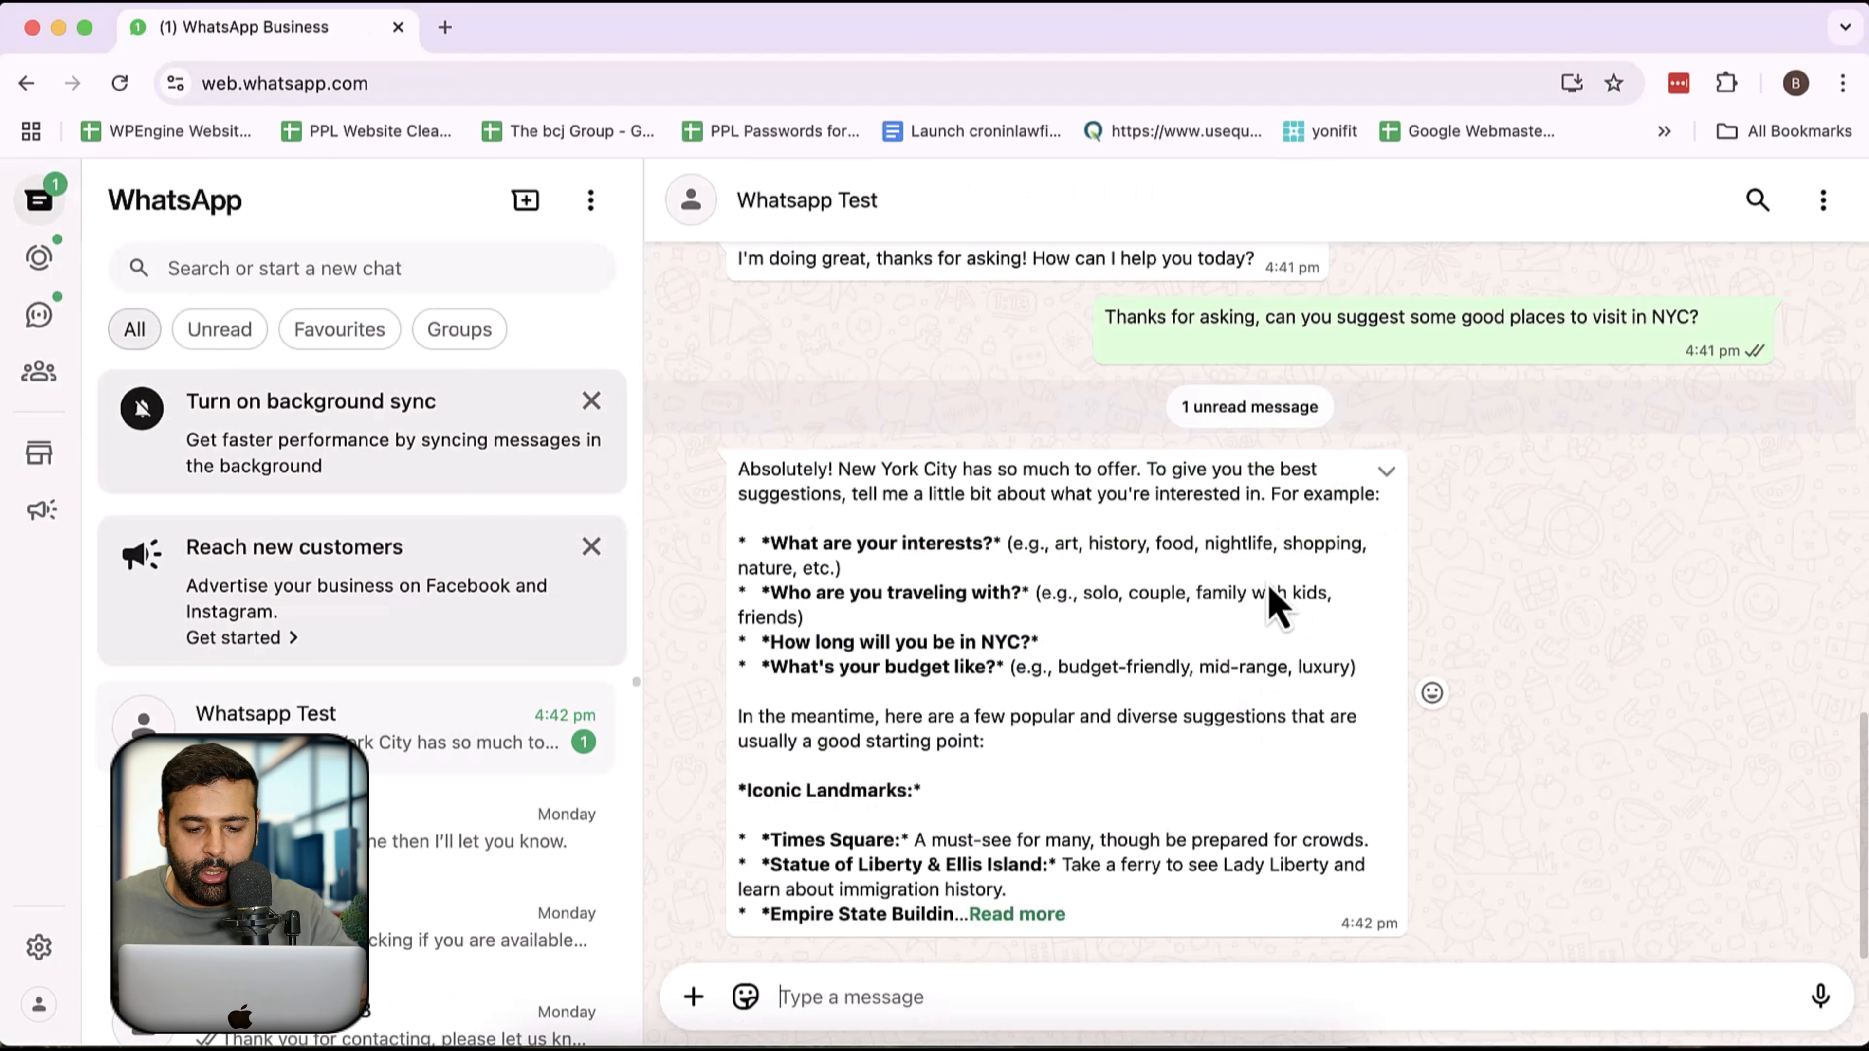
- Expand the chatbot's truncated NYC reply in the Whatsapp Test chat and read through the full list of suggestions
left_click(1018, 915)
scroll(1244, 667, "down", 10)
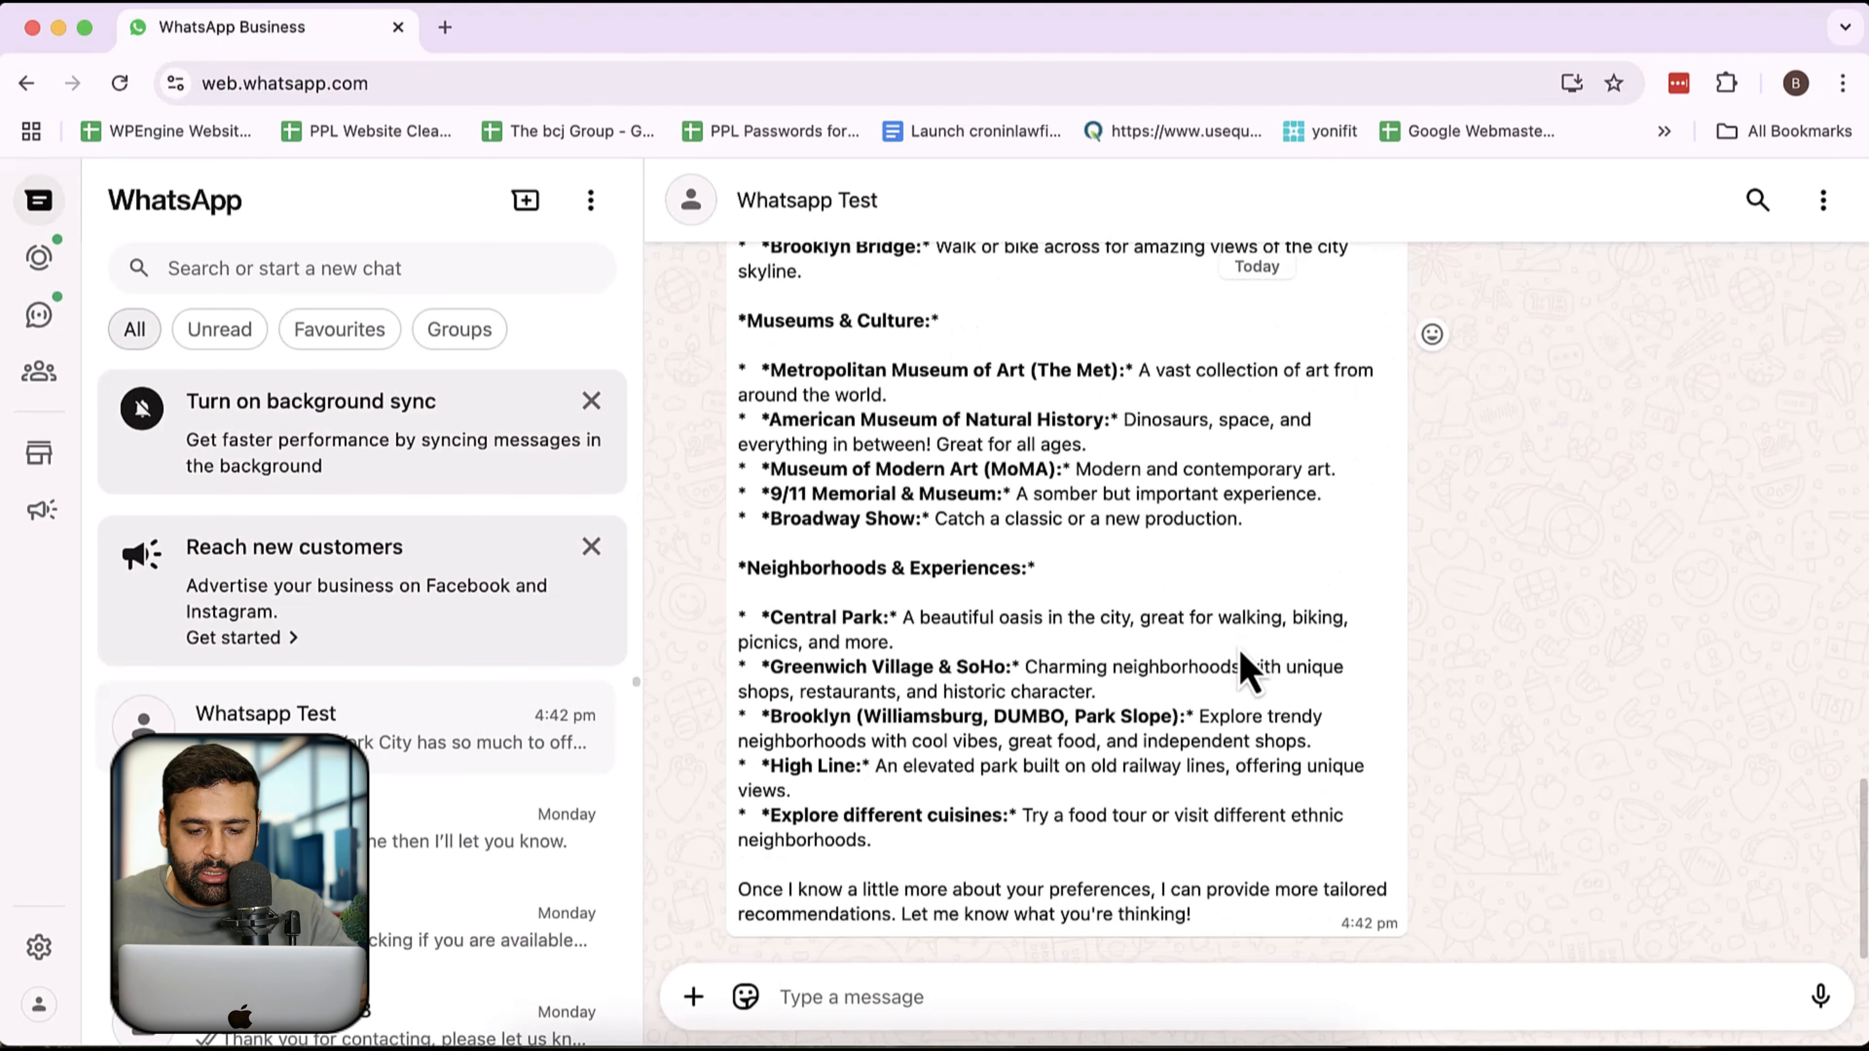
scroll(1078, 720, "up", 15)
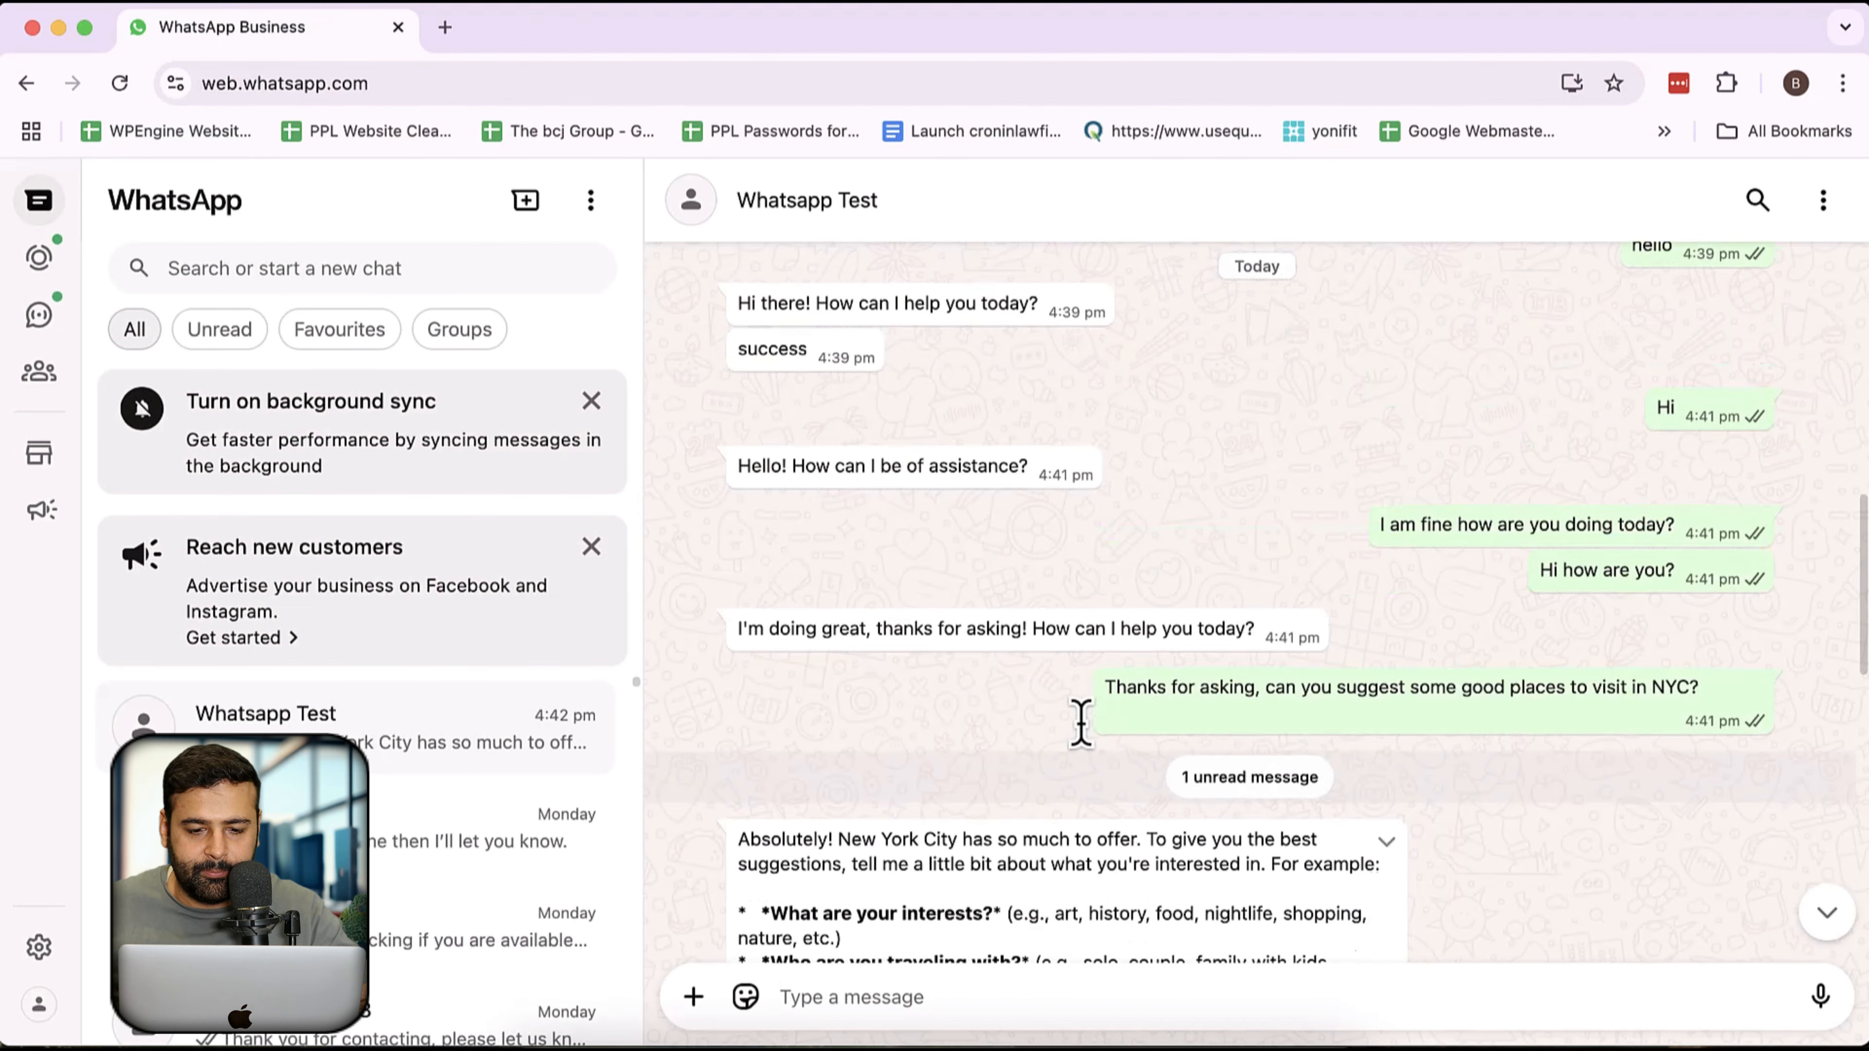
scroll(1081, 723, "down", 5)
scroll(1067, 574, "down", 6)
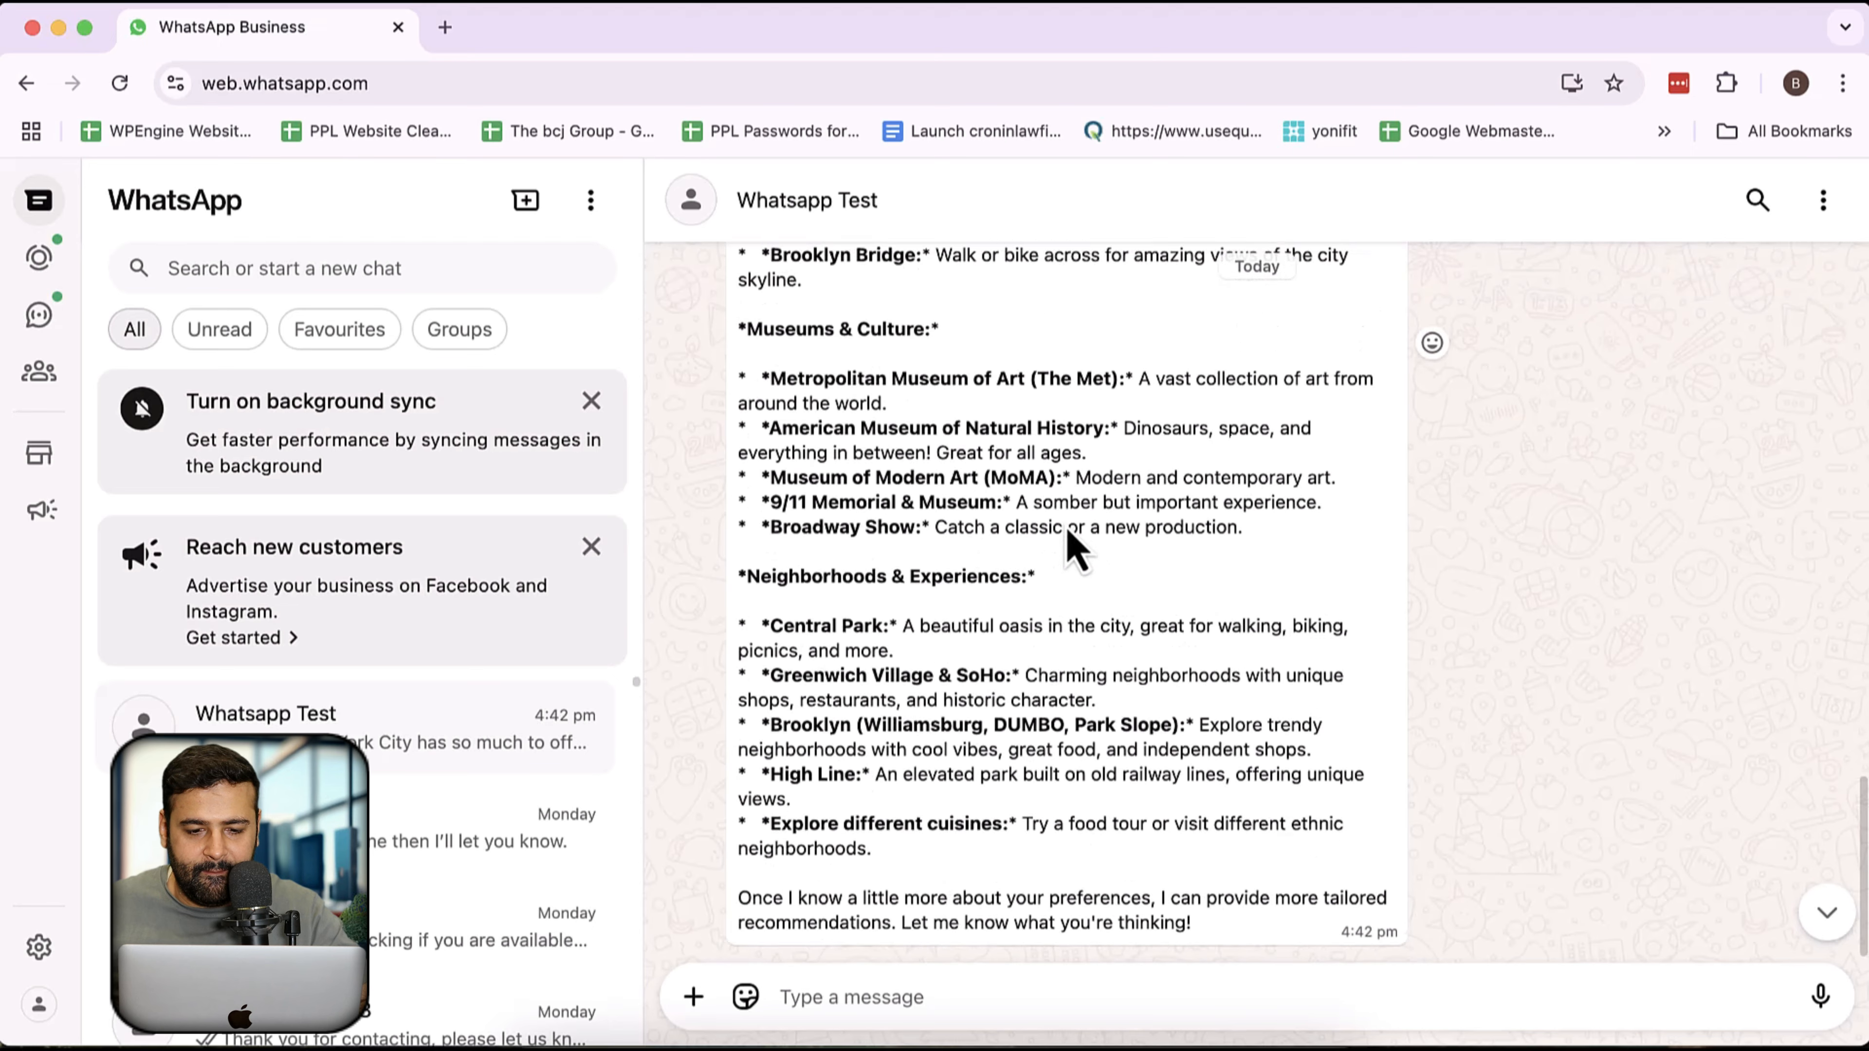
- Send "Great, thanks for helping me out" in the Whatsapp Test chat and read the chatbot's answer
type("Great, thanks for help")
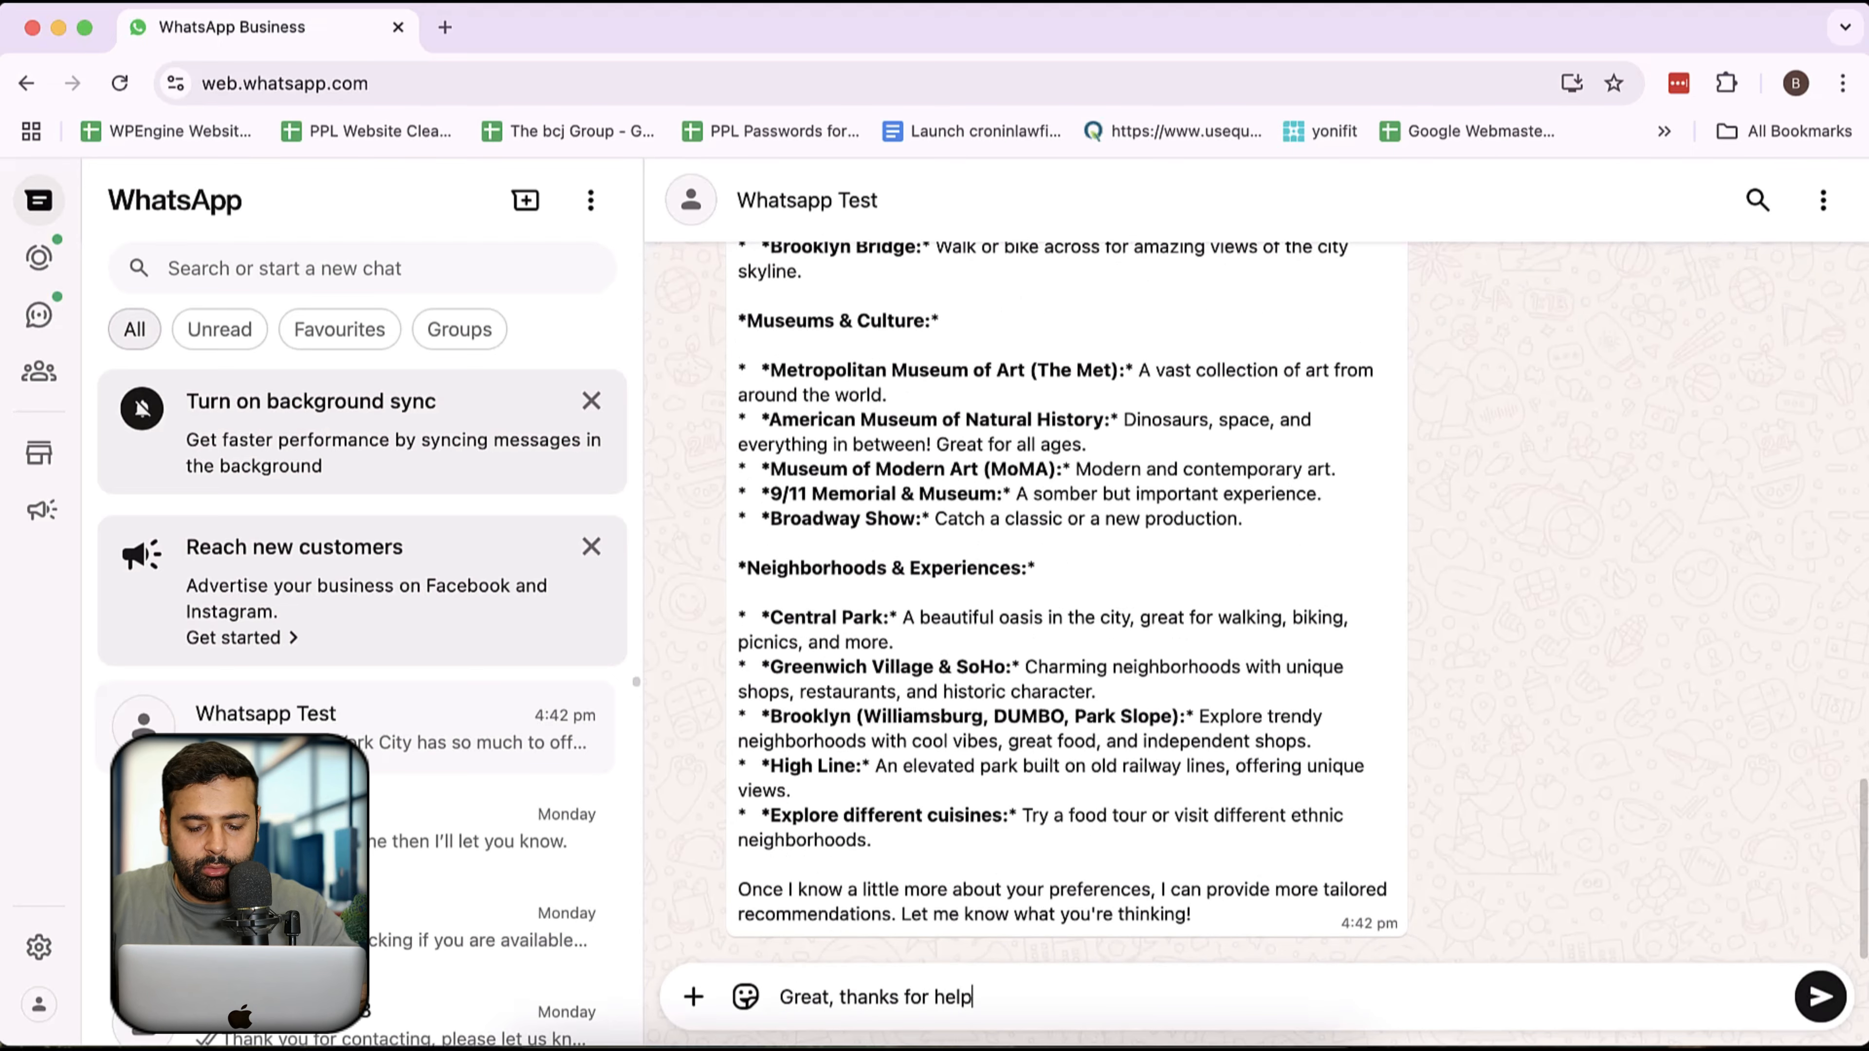
type("ing me out")
key("Return")
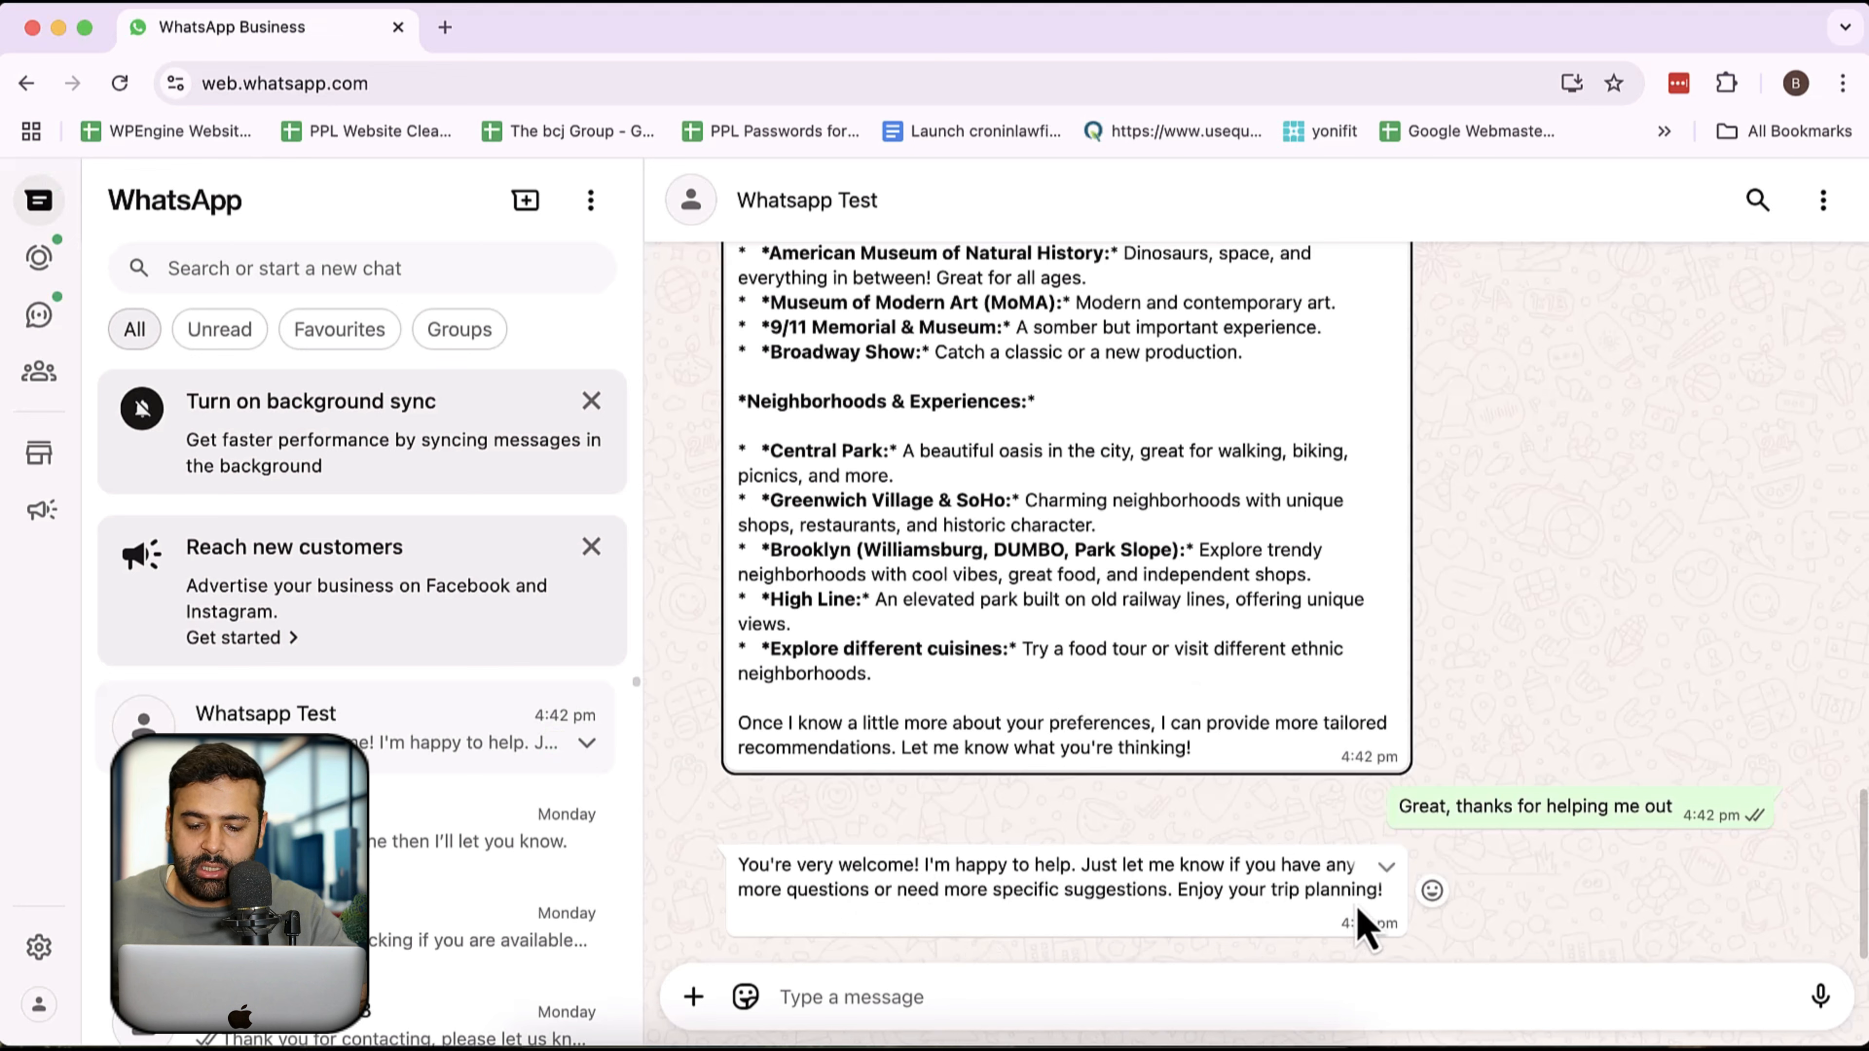
left_click_drag(1367, 893, 733, 891)
left_click(933, 908)
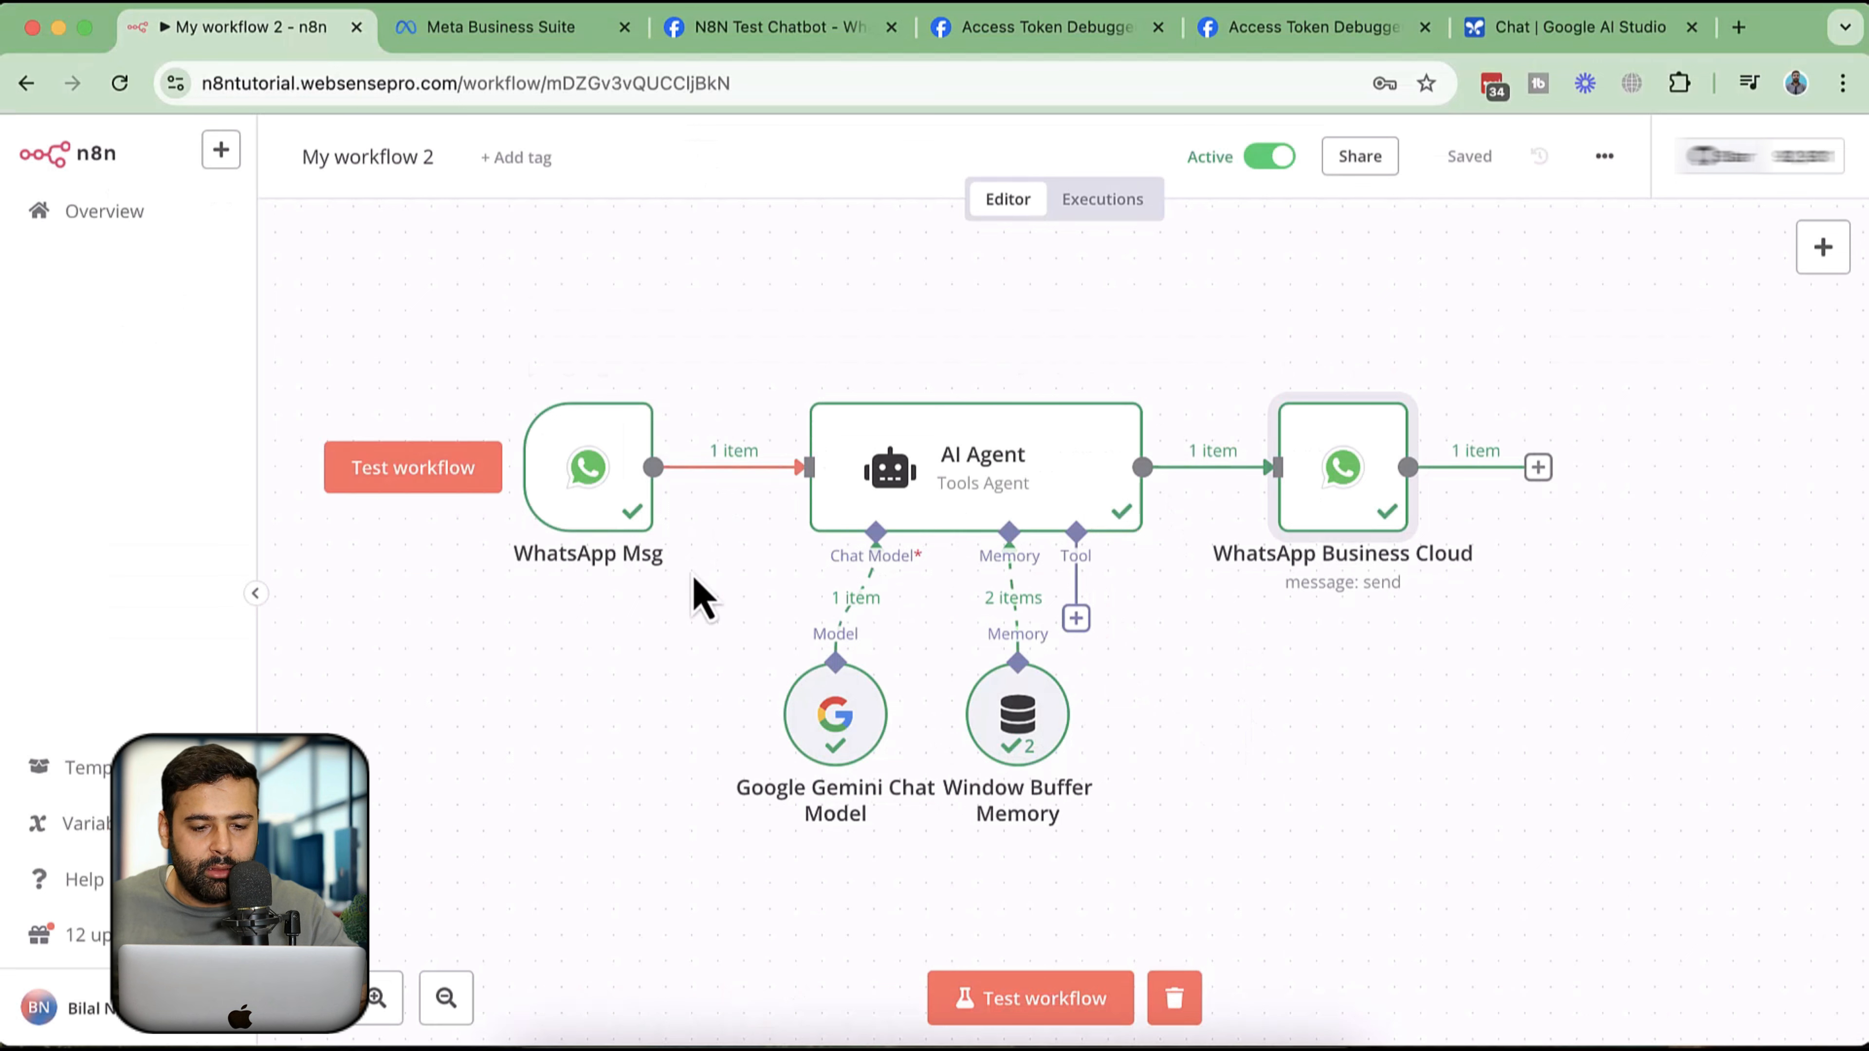
- Switch to n8n, move the WhatsApp Msg node away from the AI Agent, and insert an If node on their connection
left_click_drag(584, 450, 507, 444)
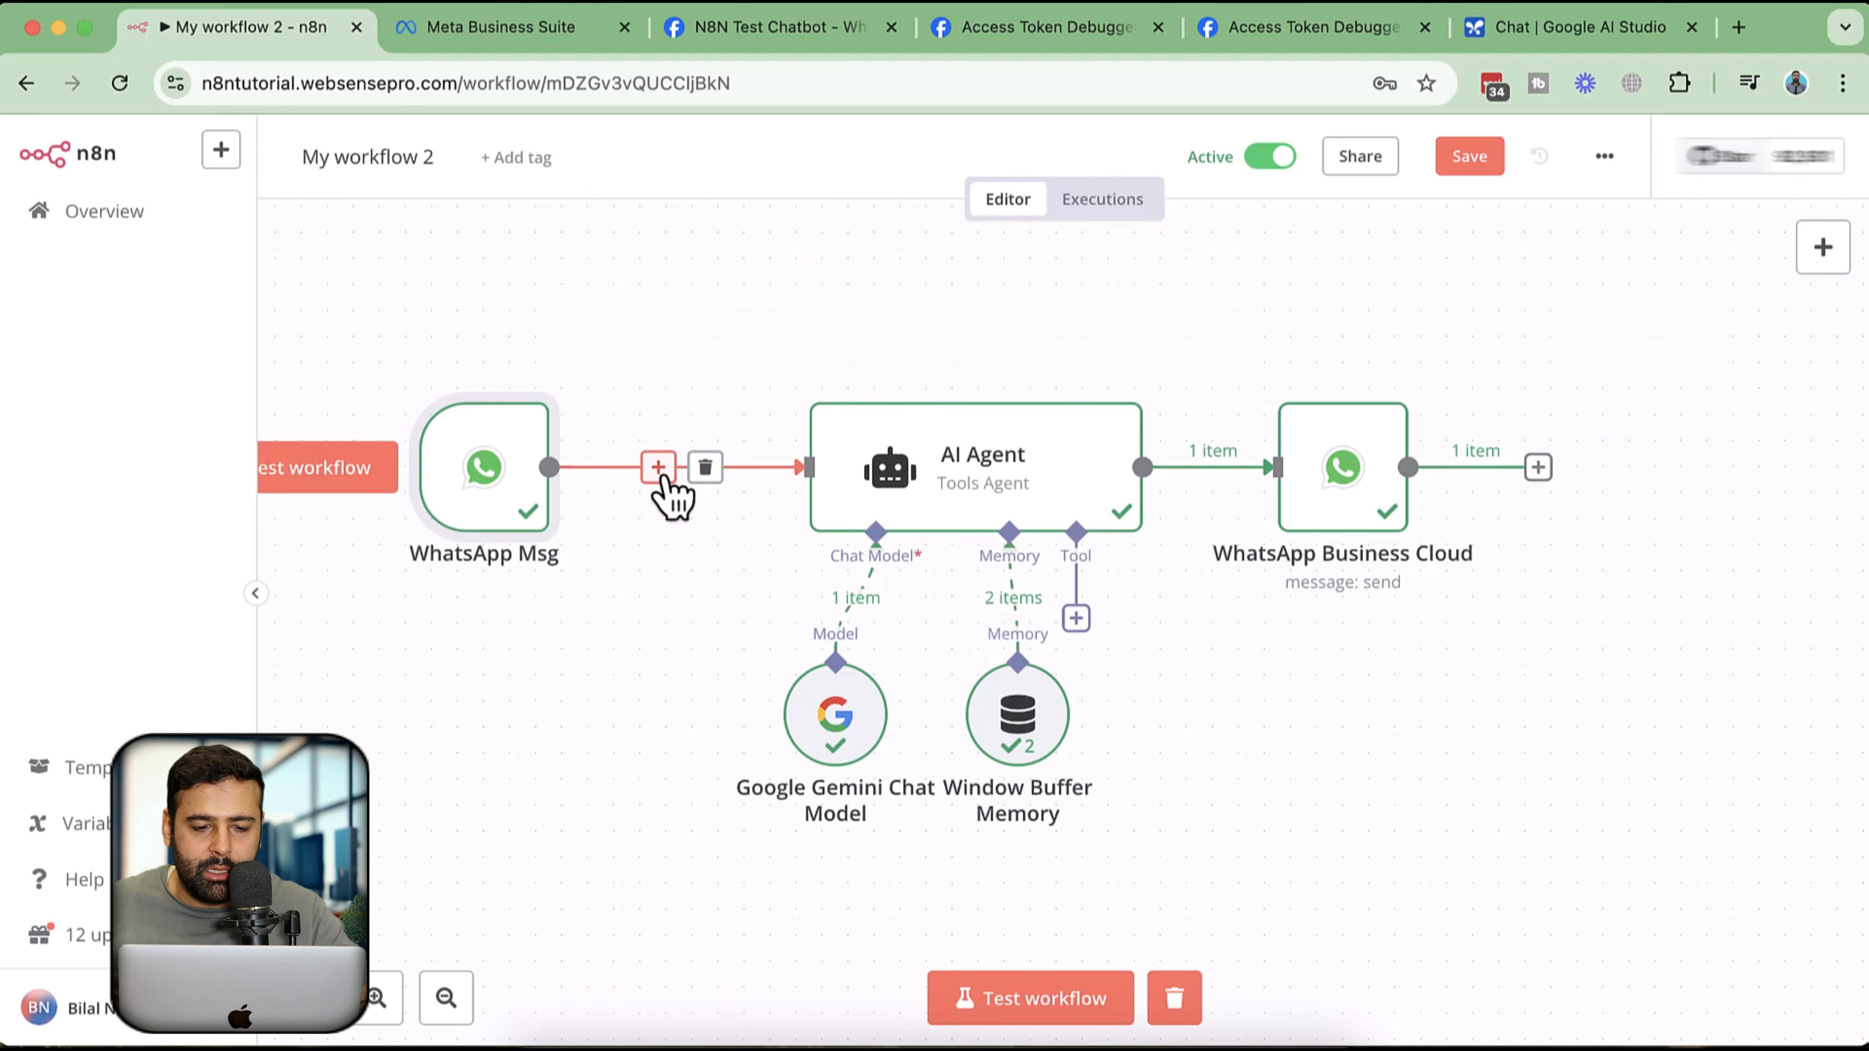
left_click(659, 467)
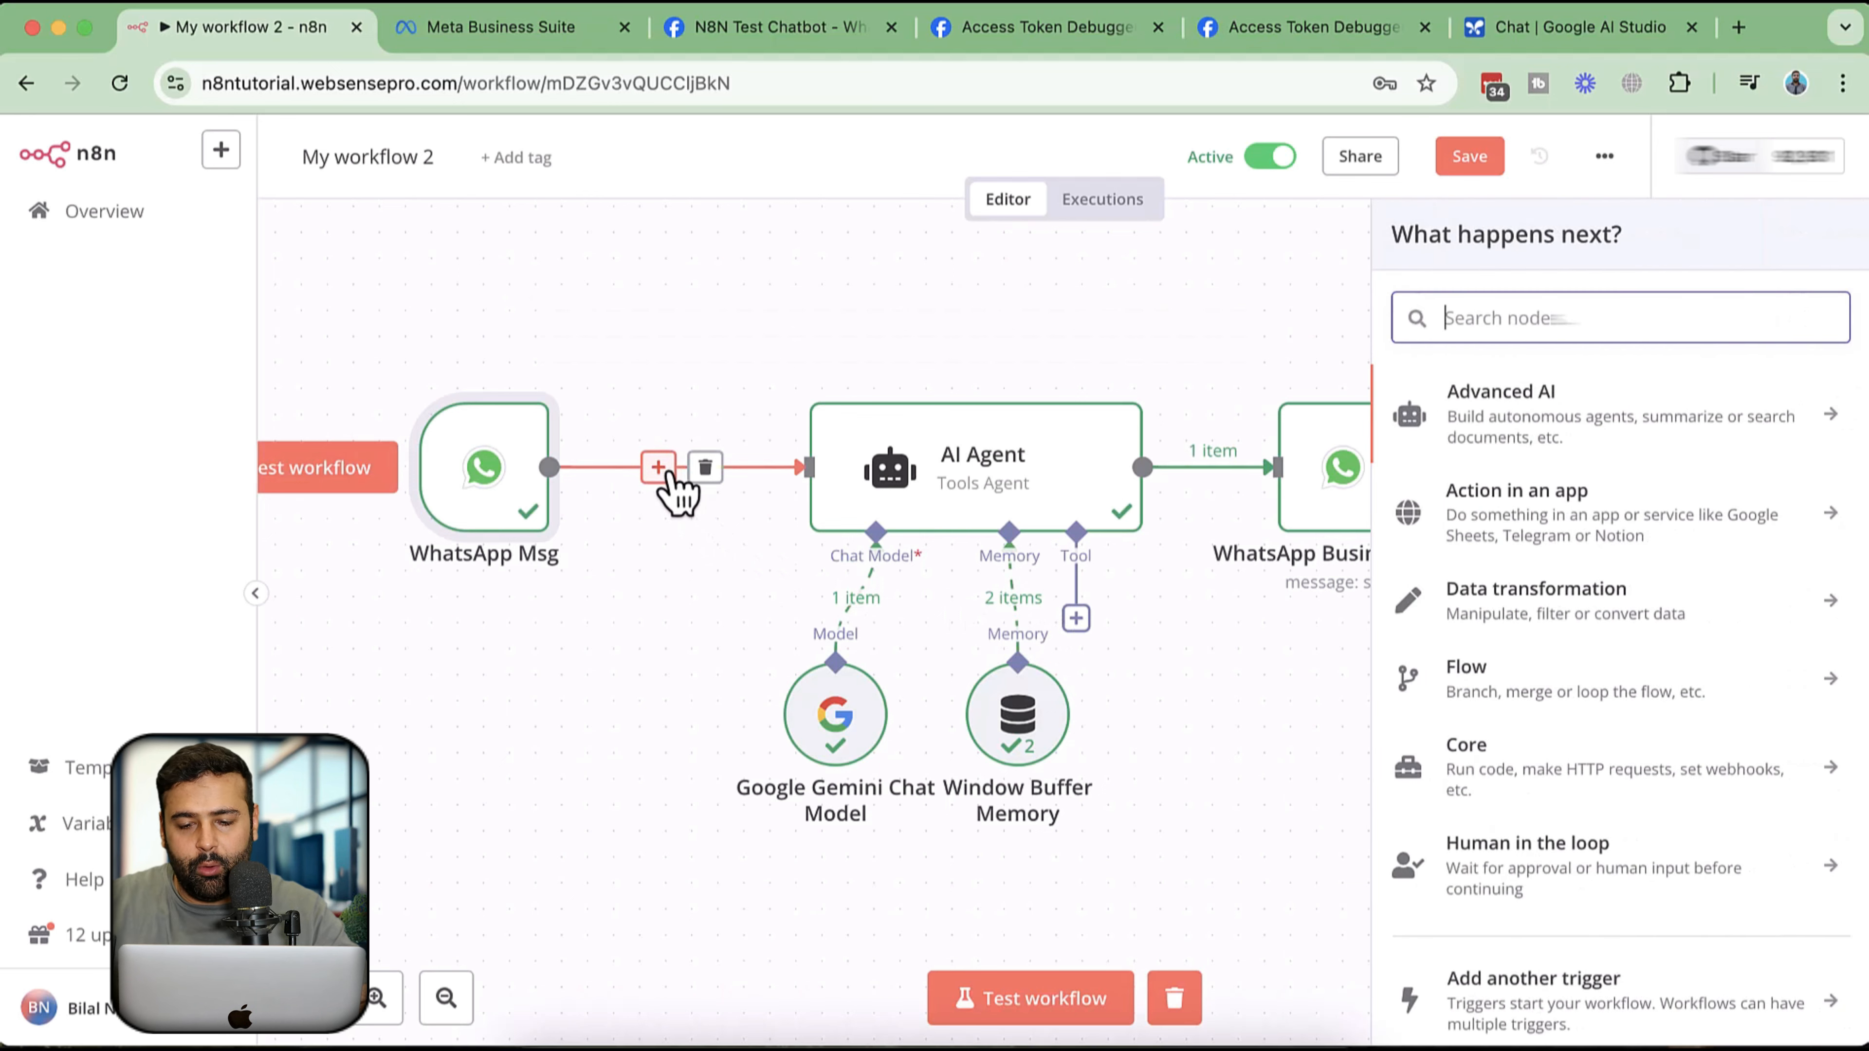
type("if")
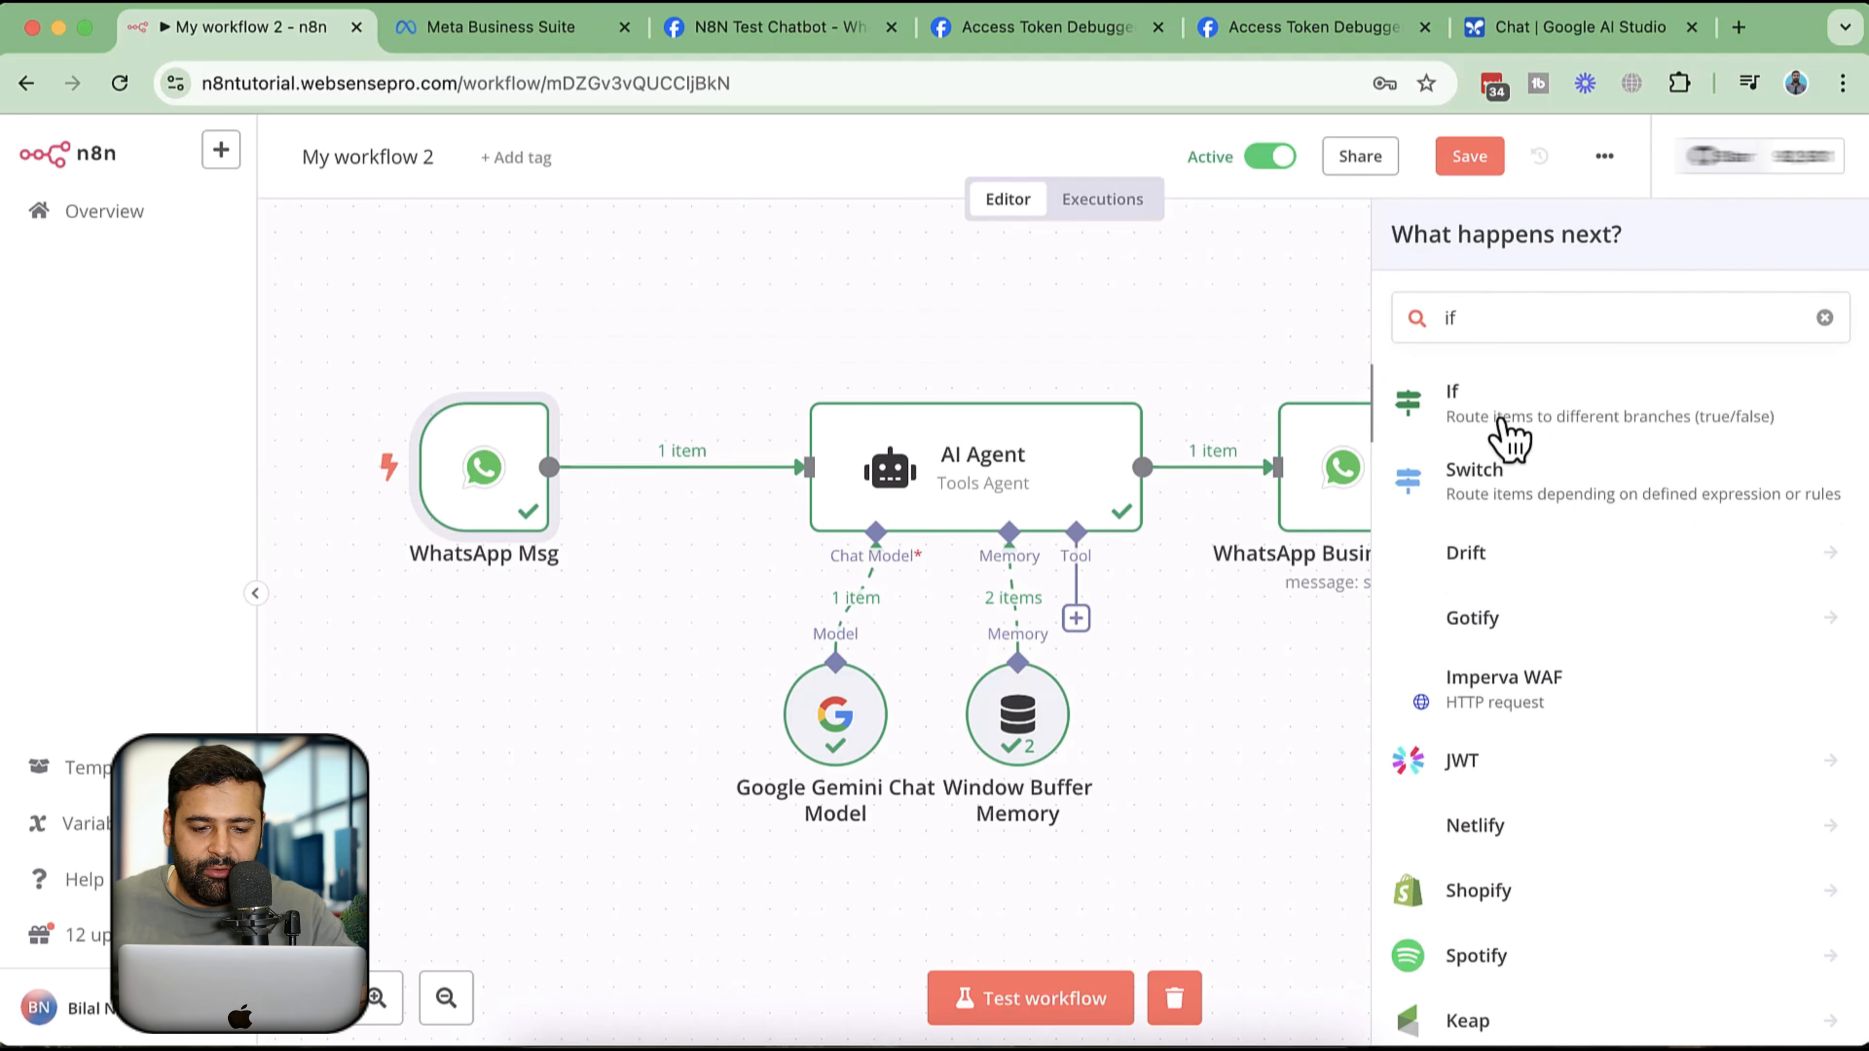
left_click(1448, 416)
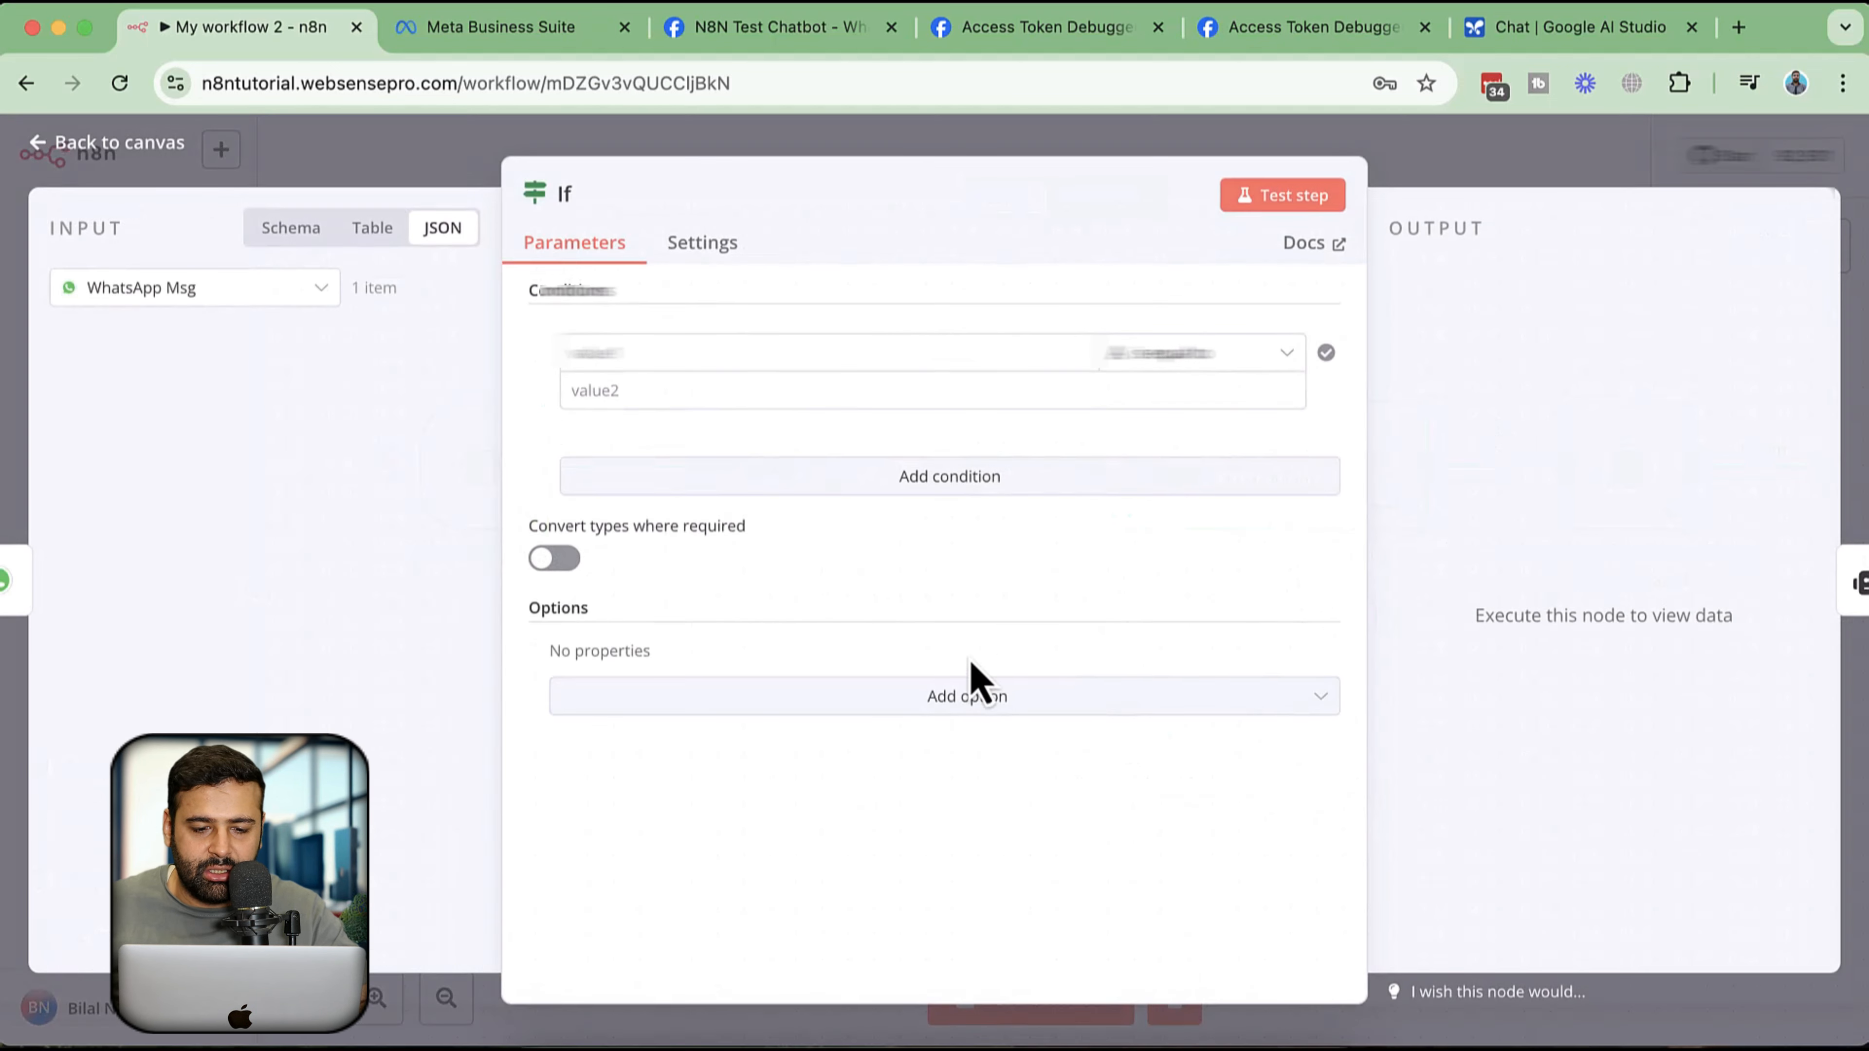
- Set the If condition to check that the type field of the incoming WhatsApp message exists as a string, and return to the canvas
left_click(1208, 361)
mouse_move(1236, 458)
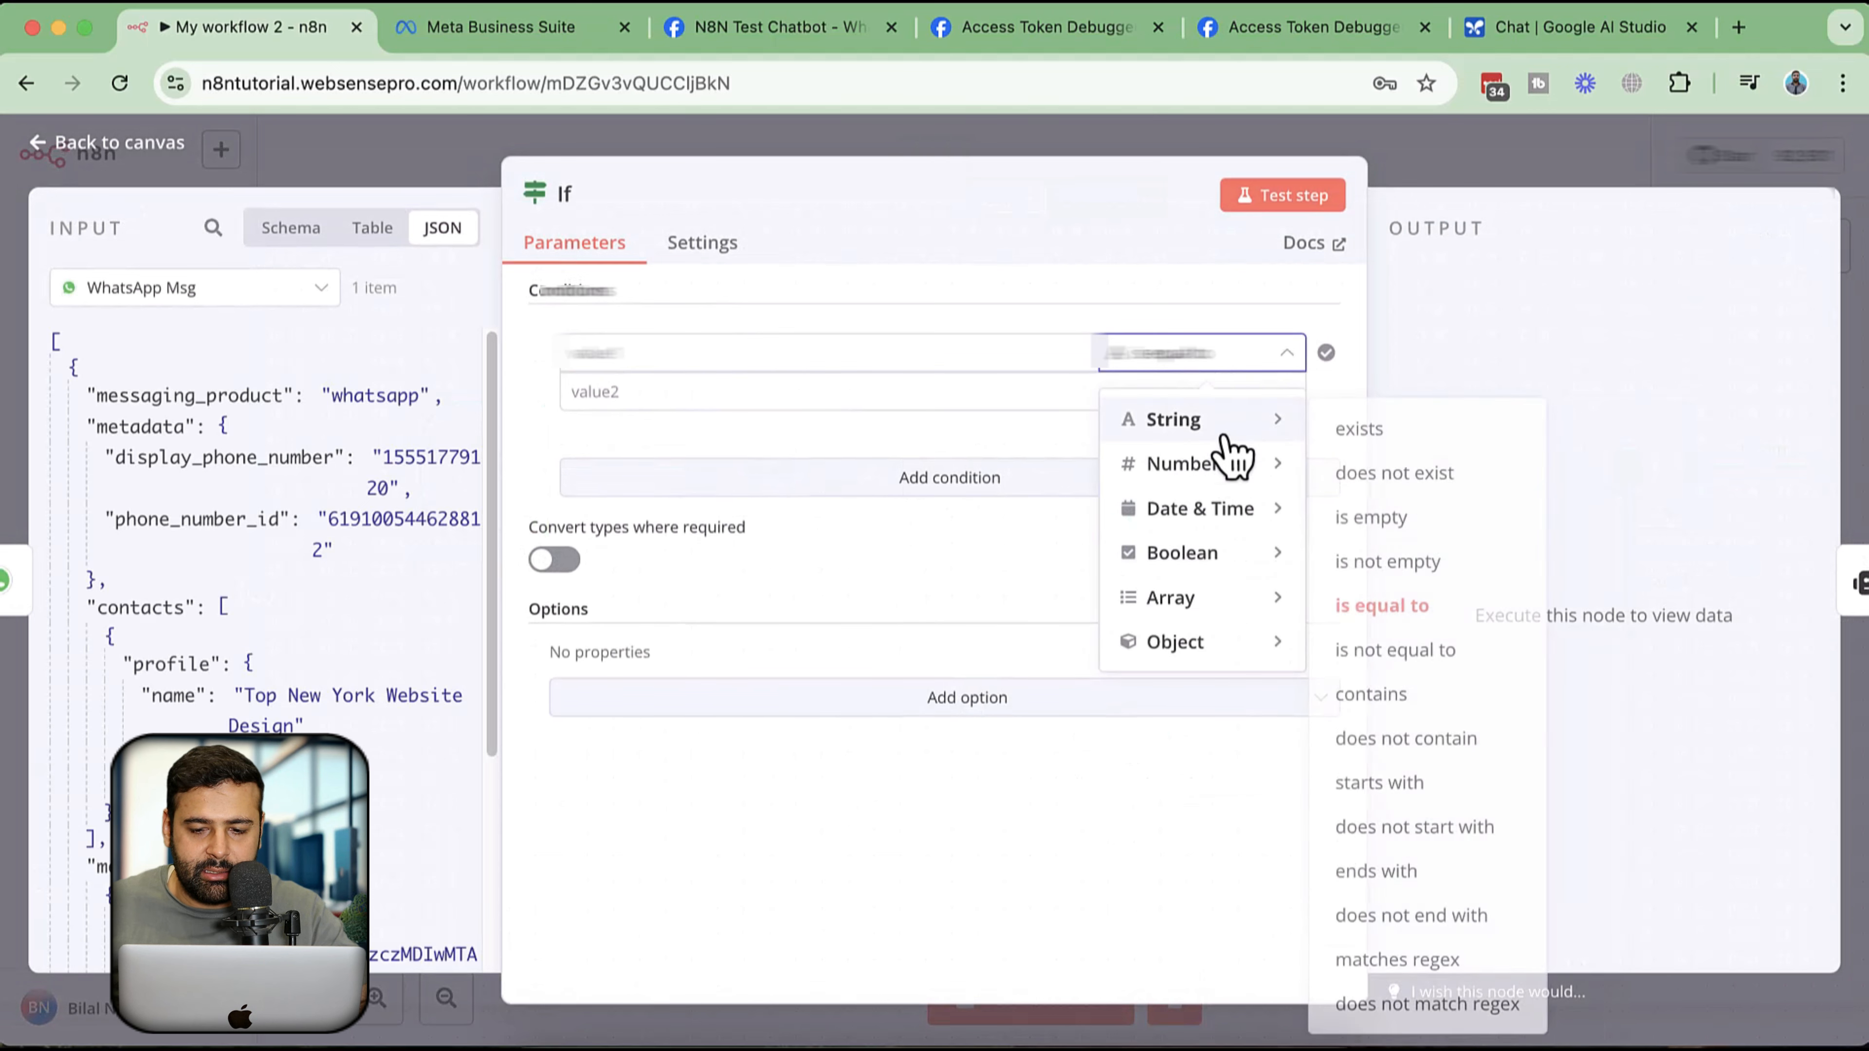
left_click(1366, 431)
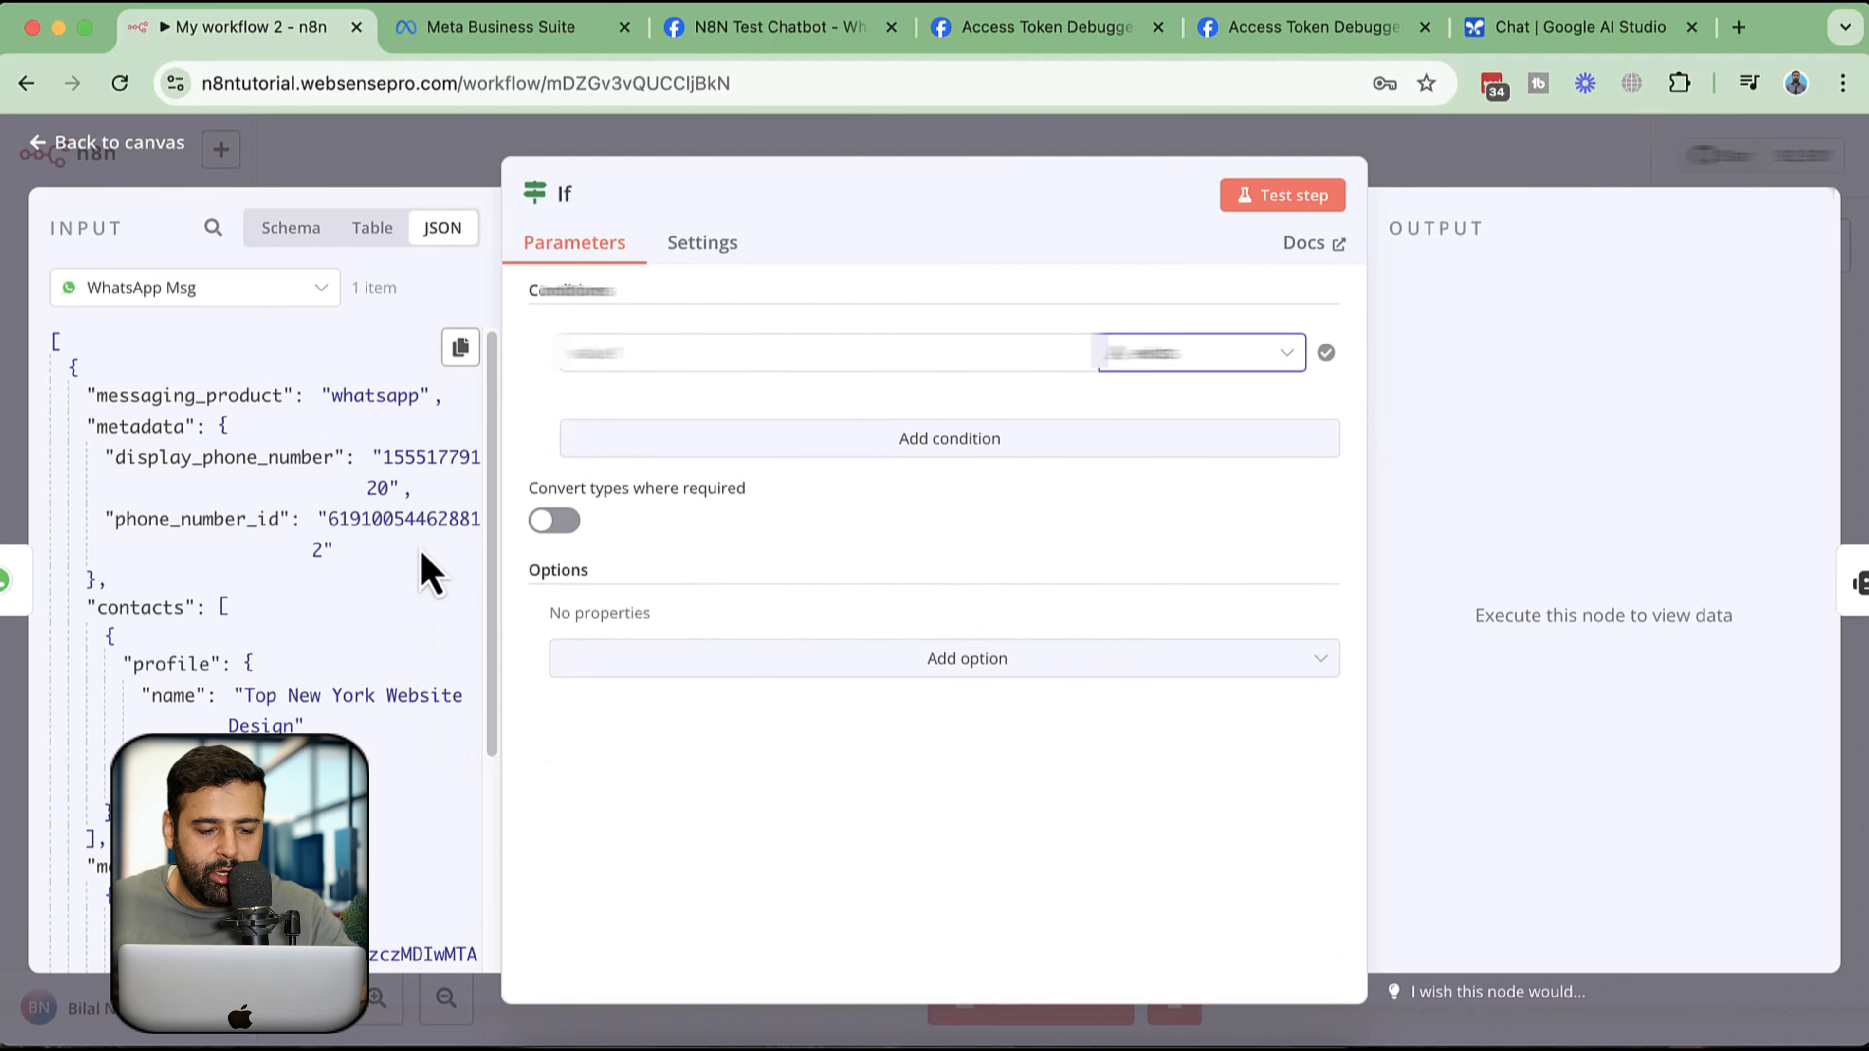
scroll(430, 575, "down", 6)
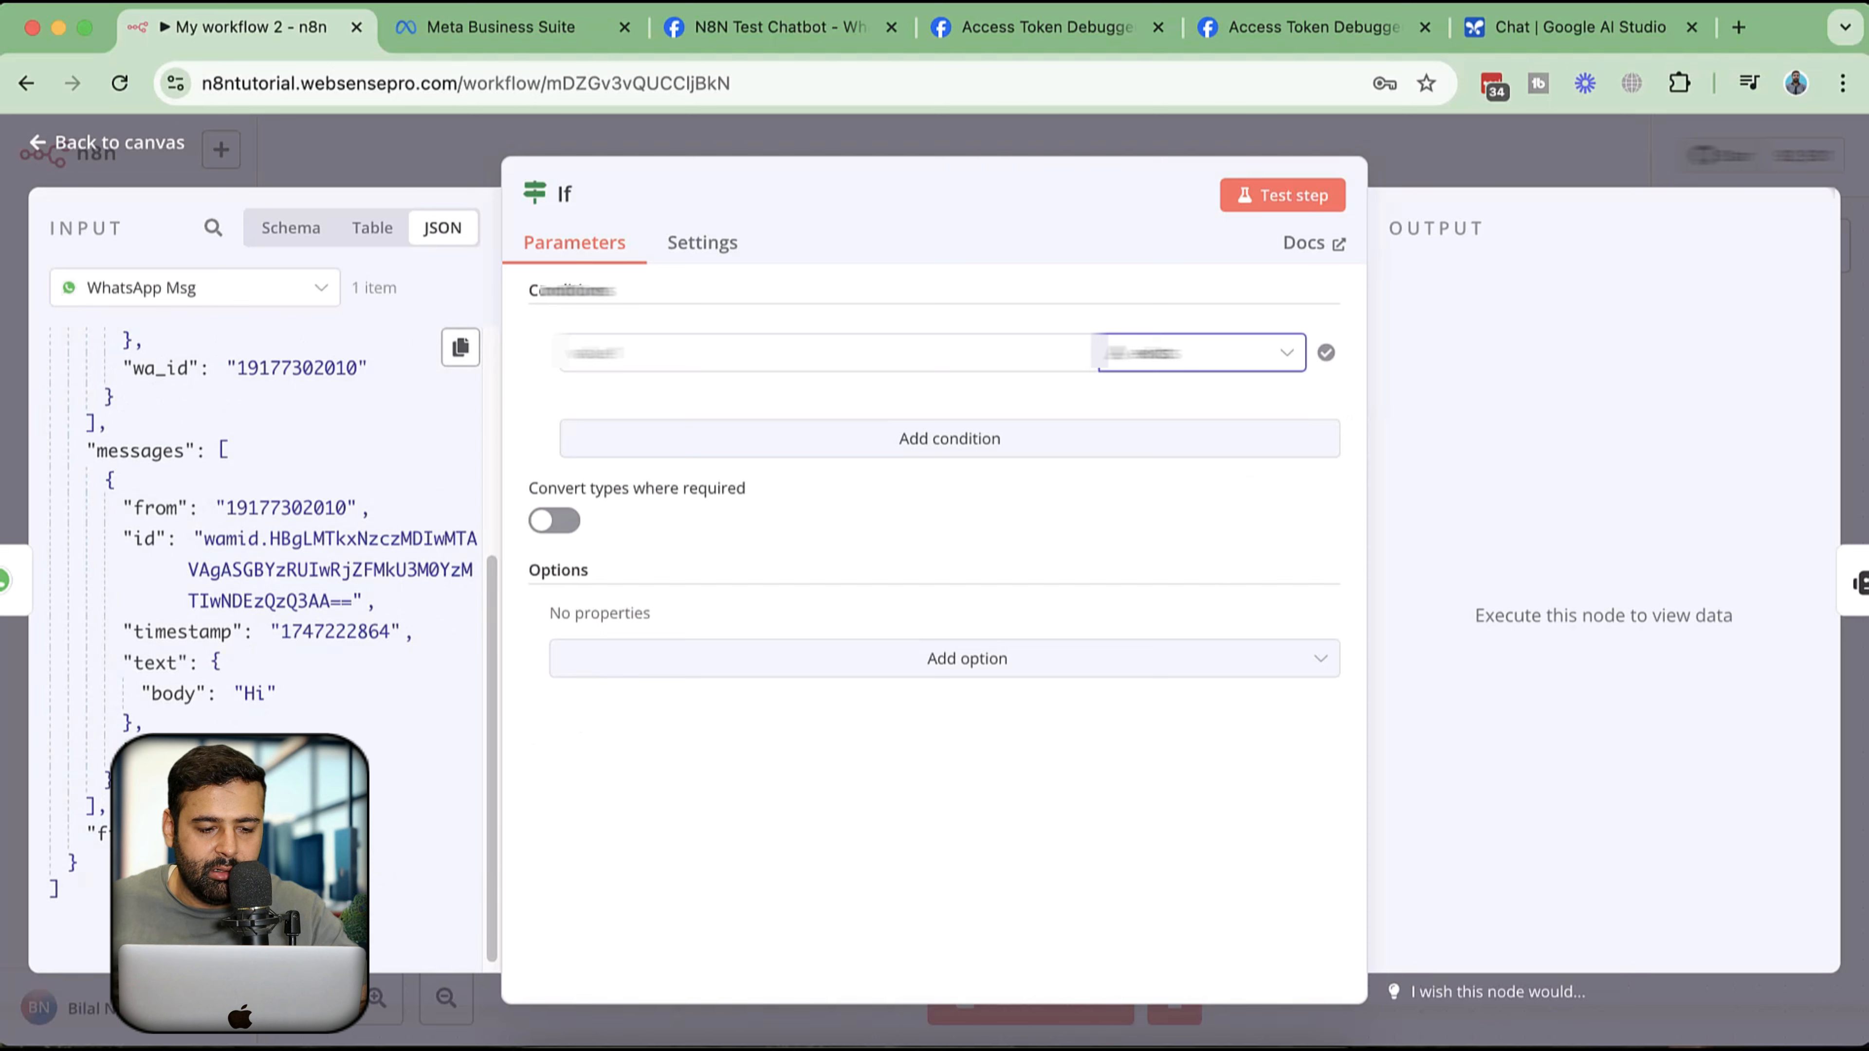
left_click_drag(148, 753, 677, 363)
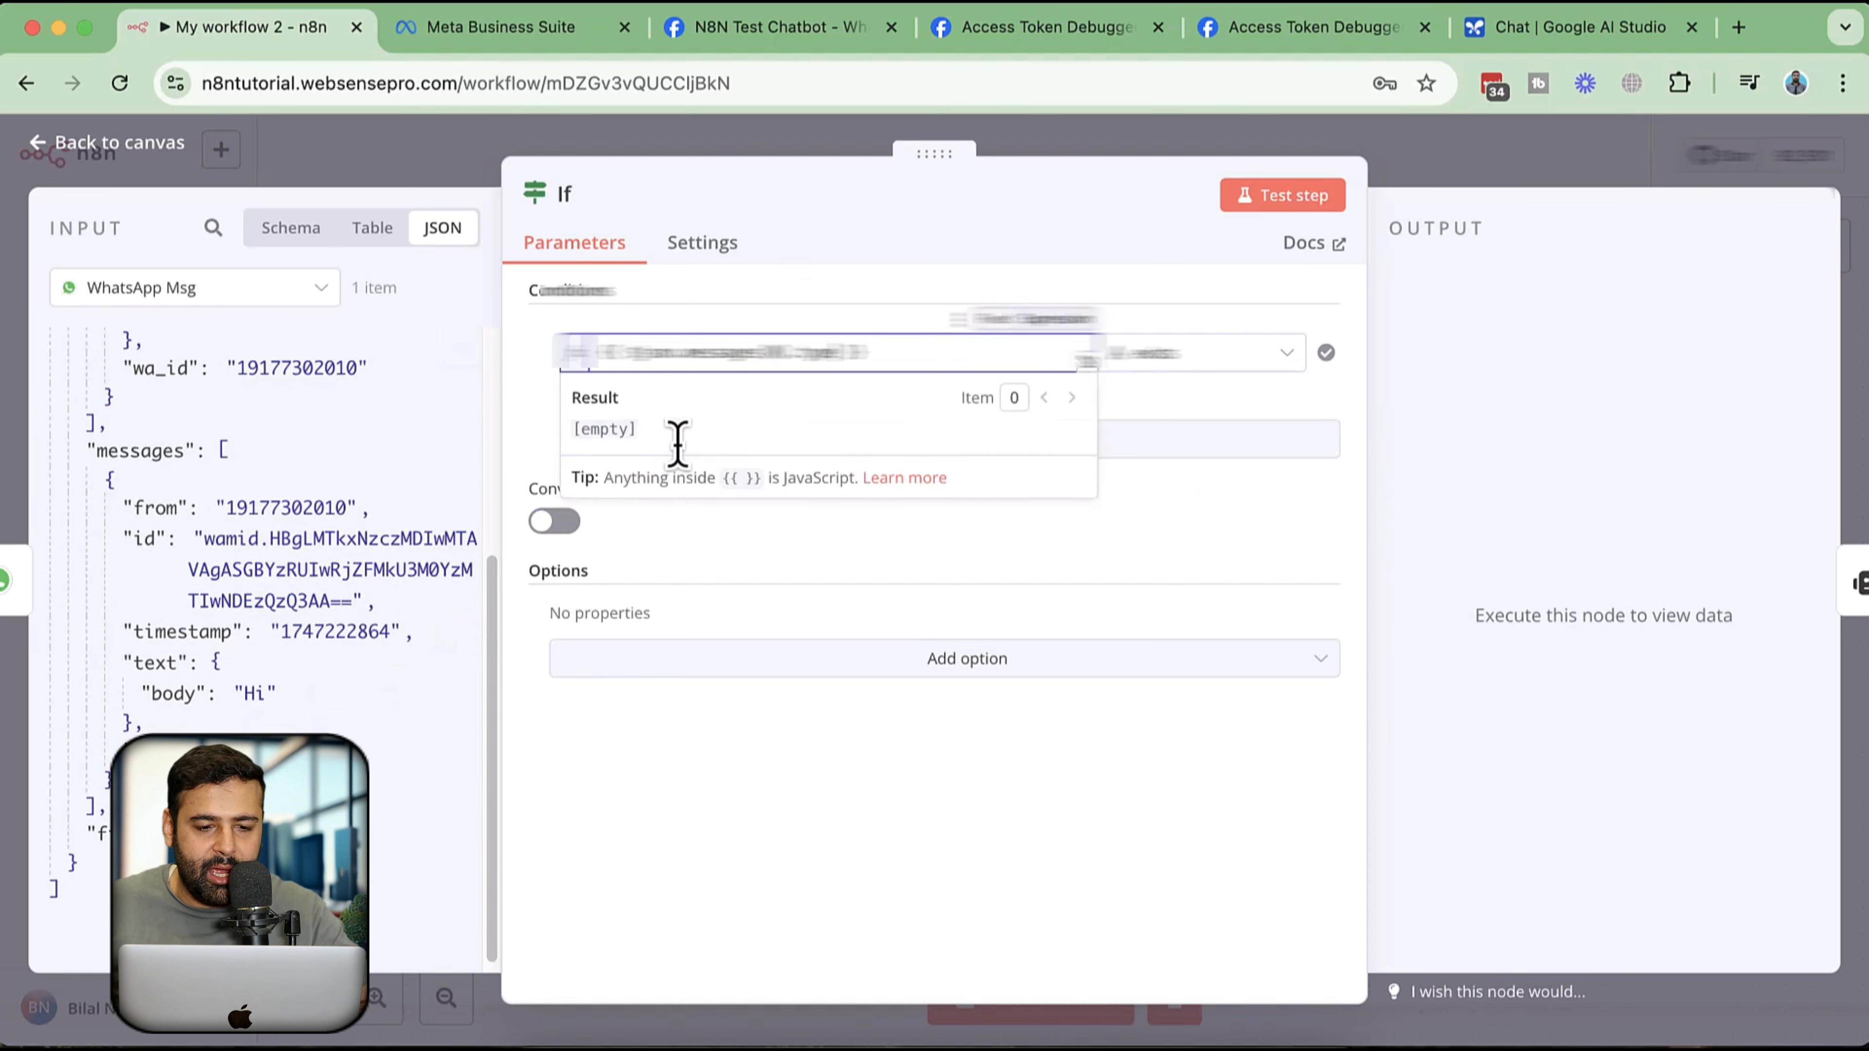
left_click(862, 571)
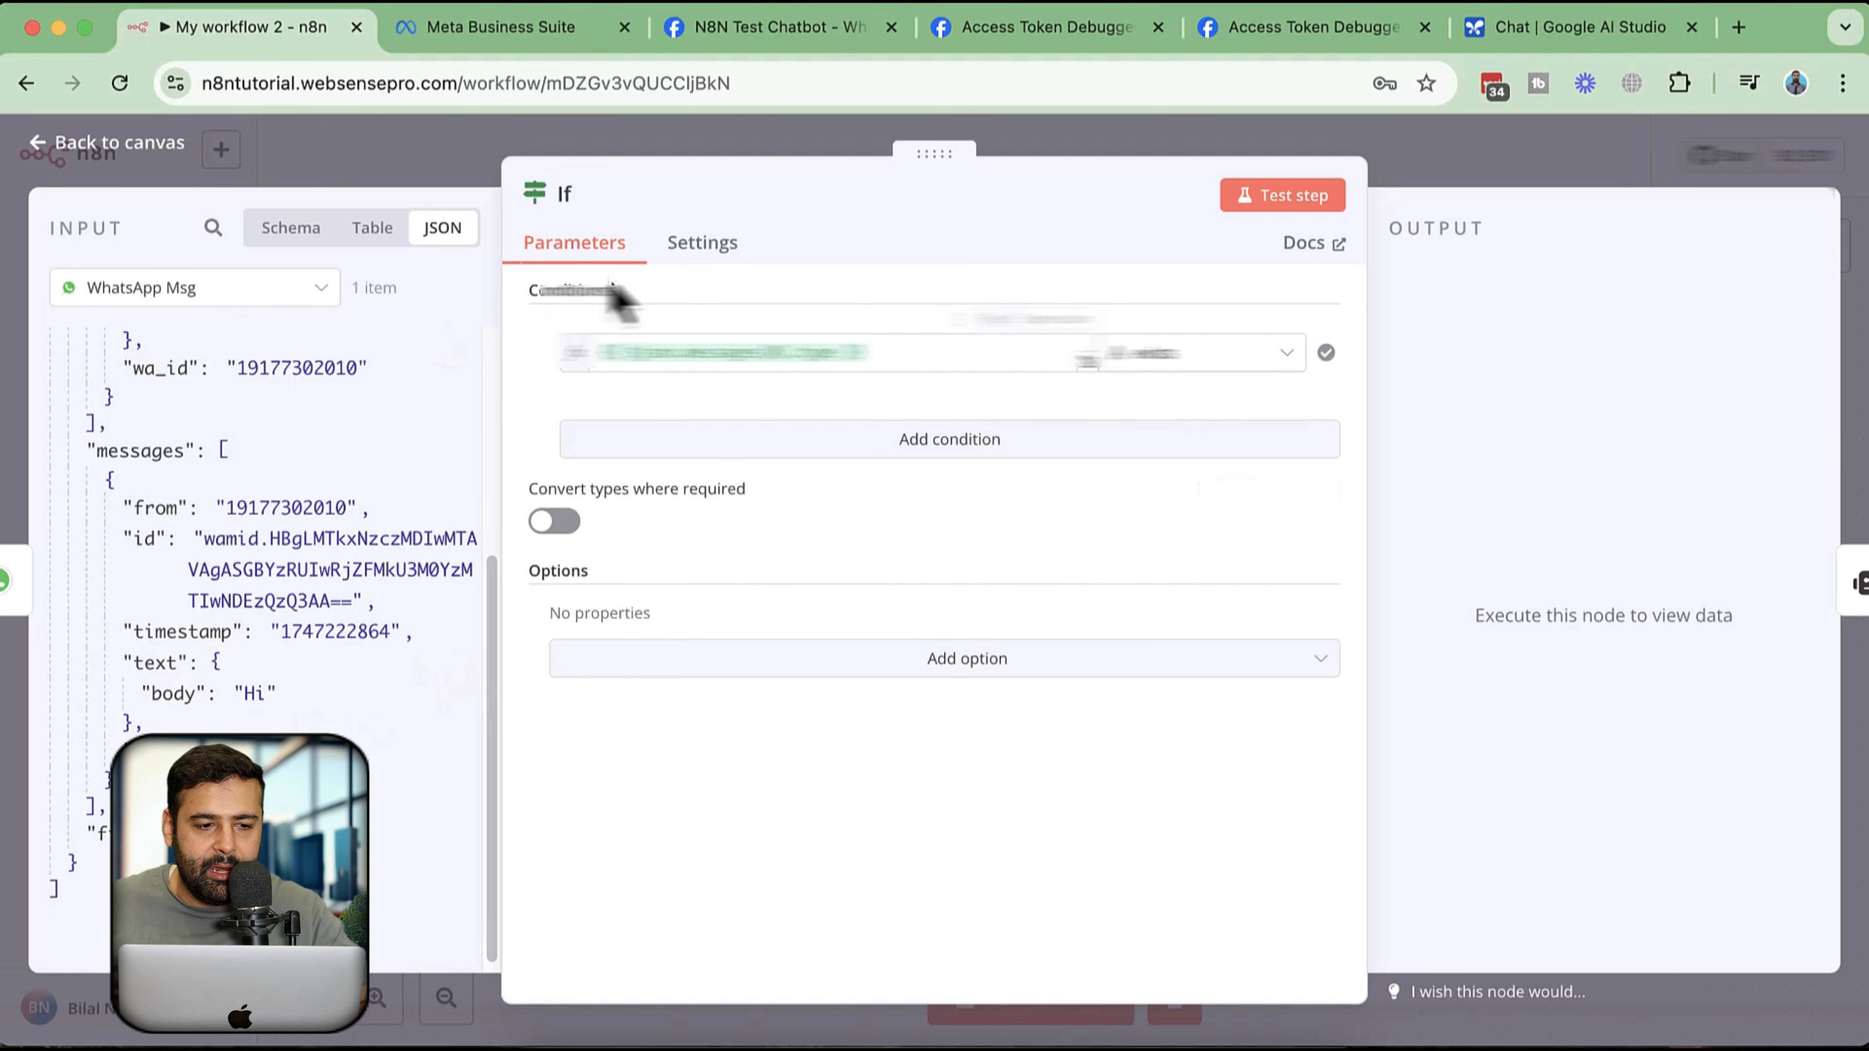
left_click(53, 151)
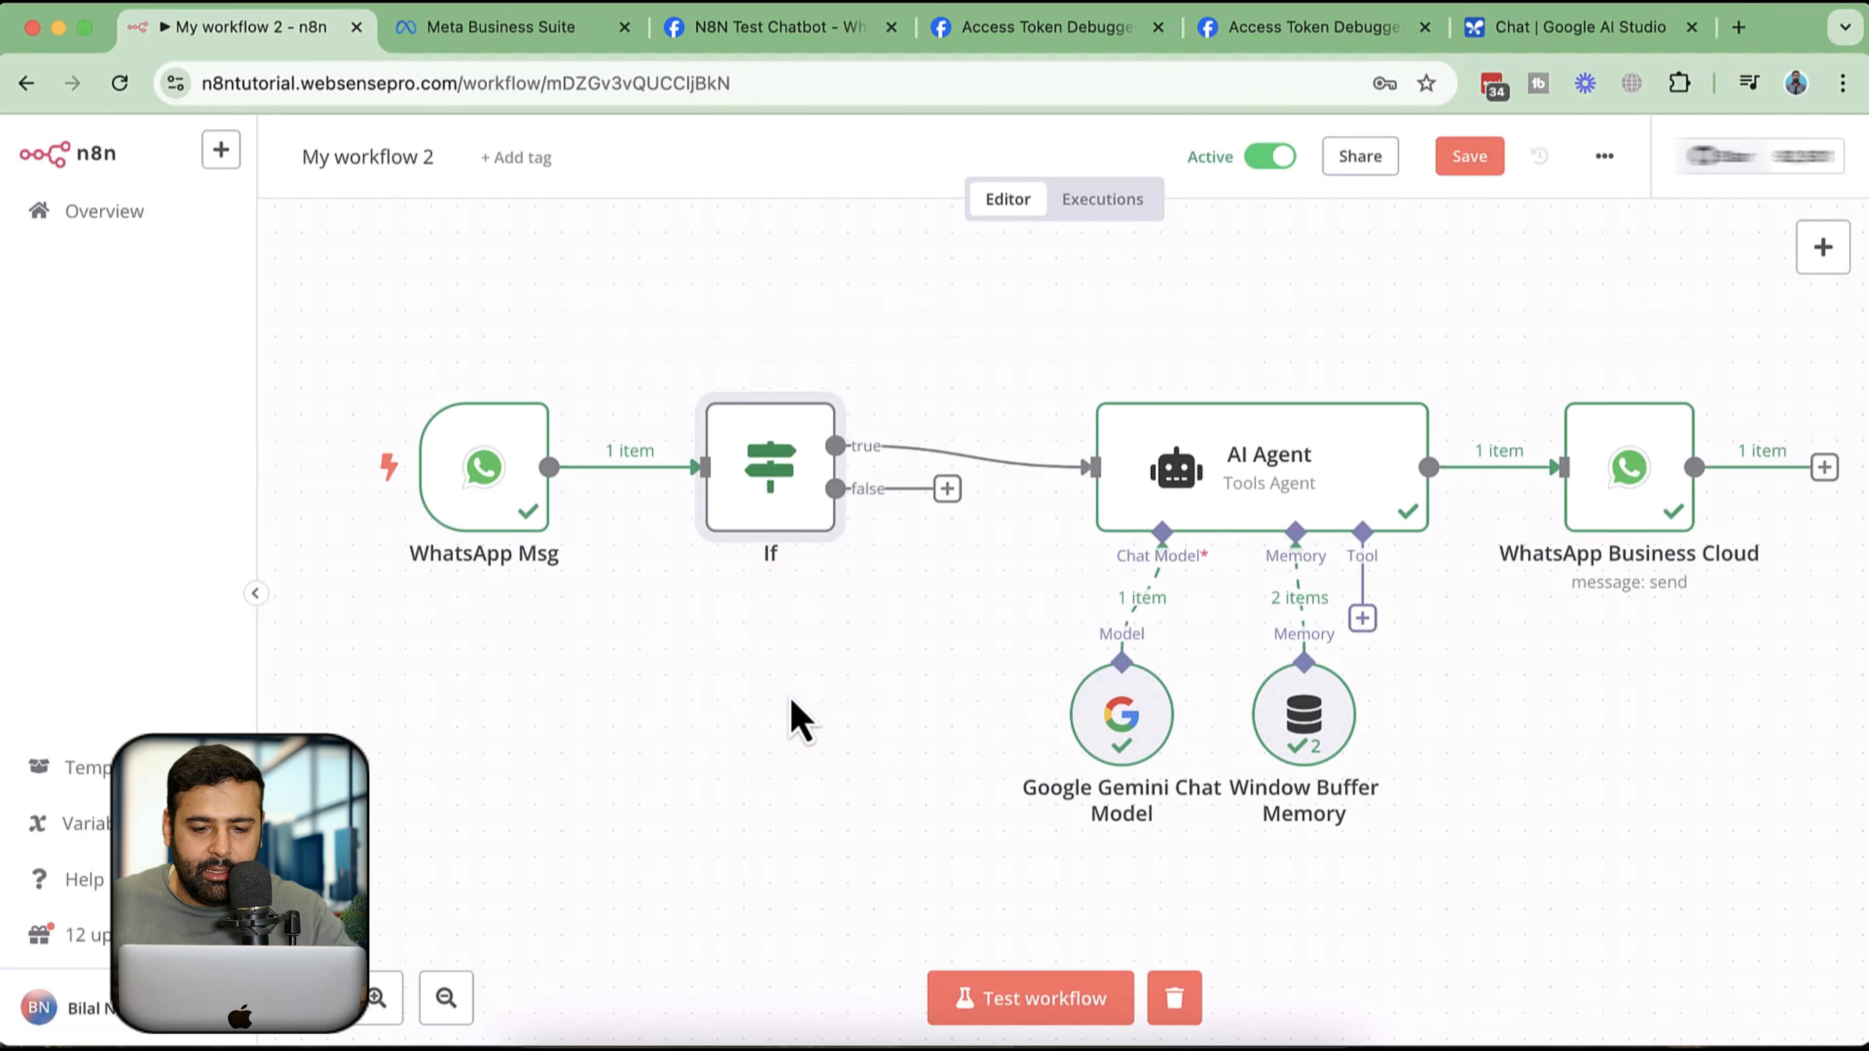
- Save My workflow 2 with the If node in place
left_click_drag(873, 745, 671, 718)
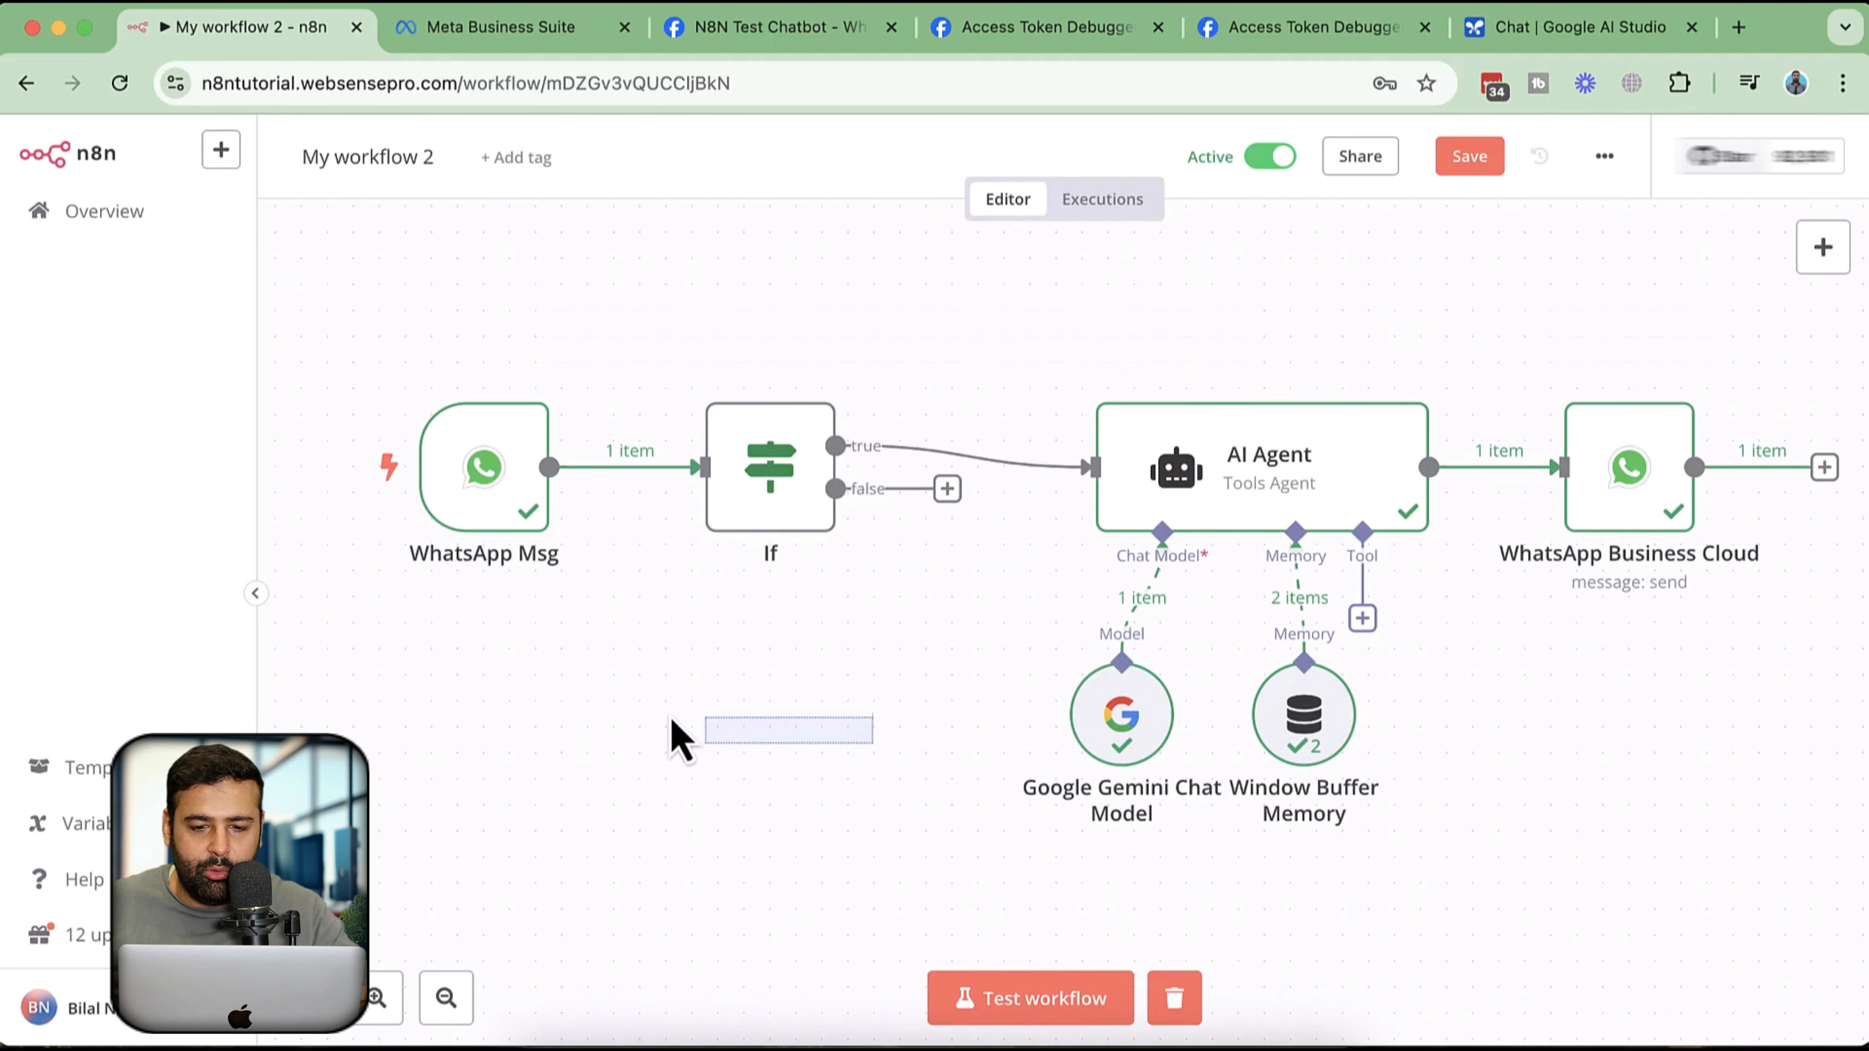
left_click(1469, 157)
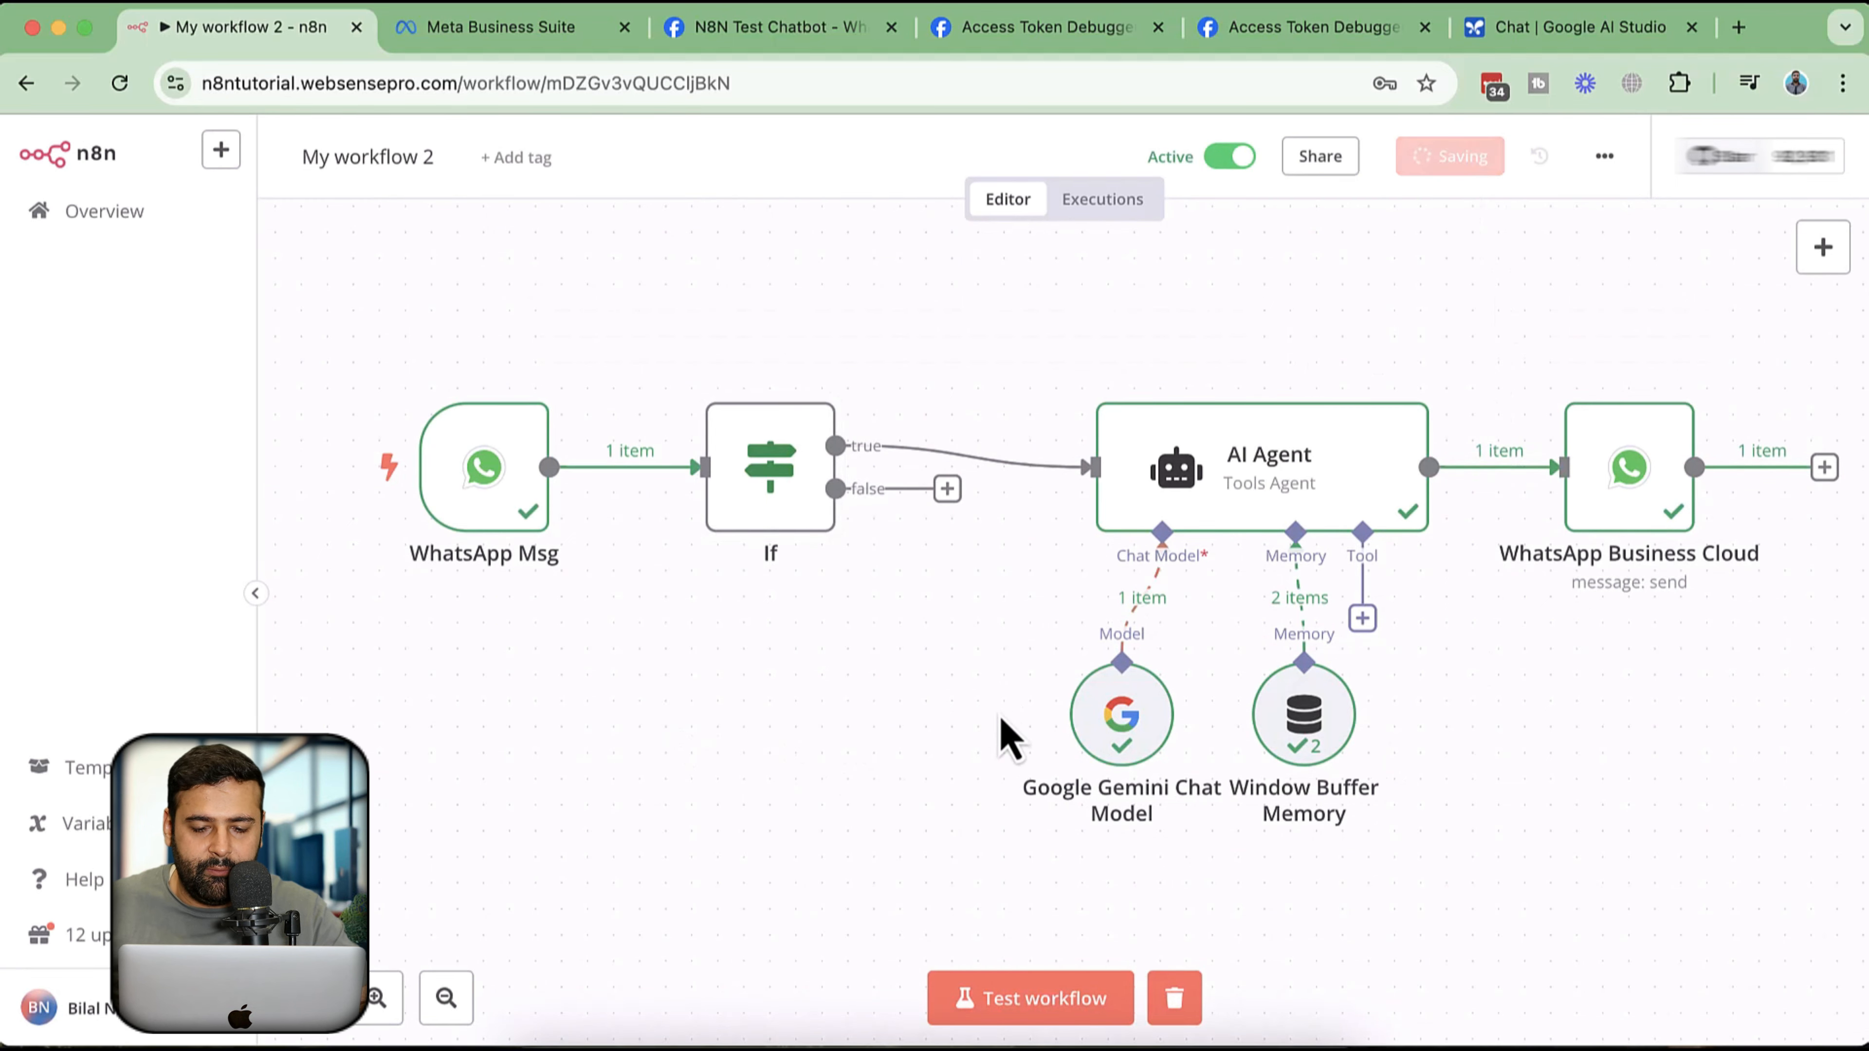
left_click_drag(964, 718, 772, 710)
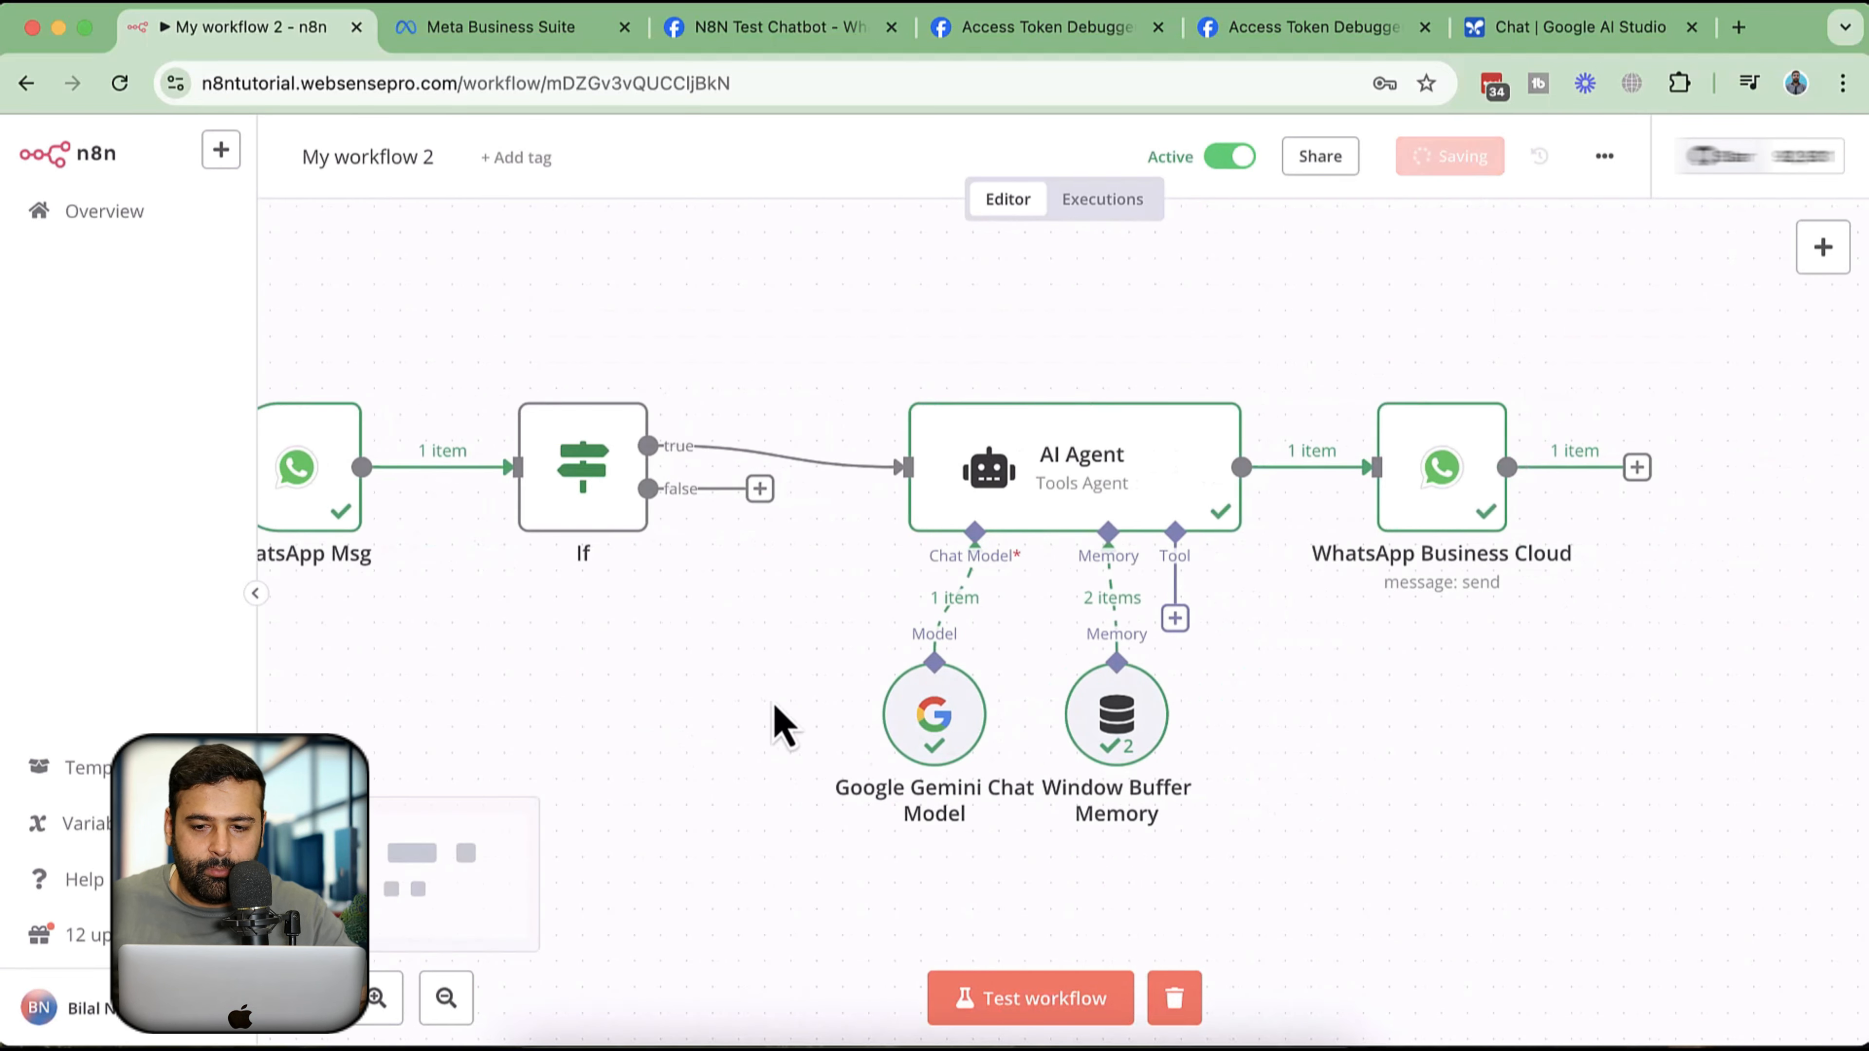
- Switch to WhatsApp and send "hi how are you?" in the Whatsapp Test chat to test the updated workflow
key("super+grave")
left_click(1218, 991)
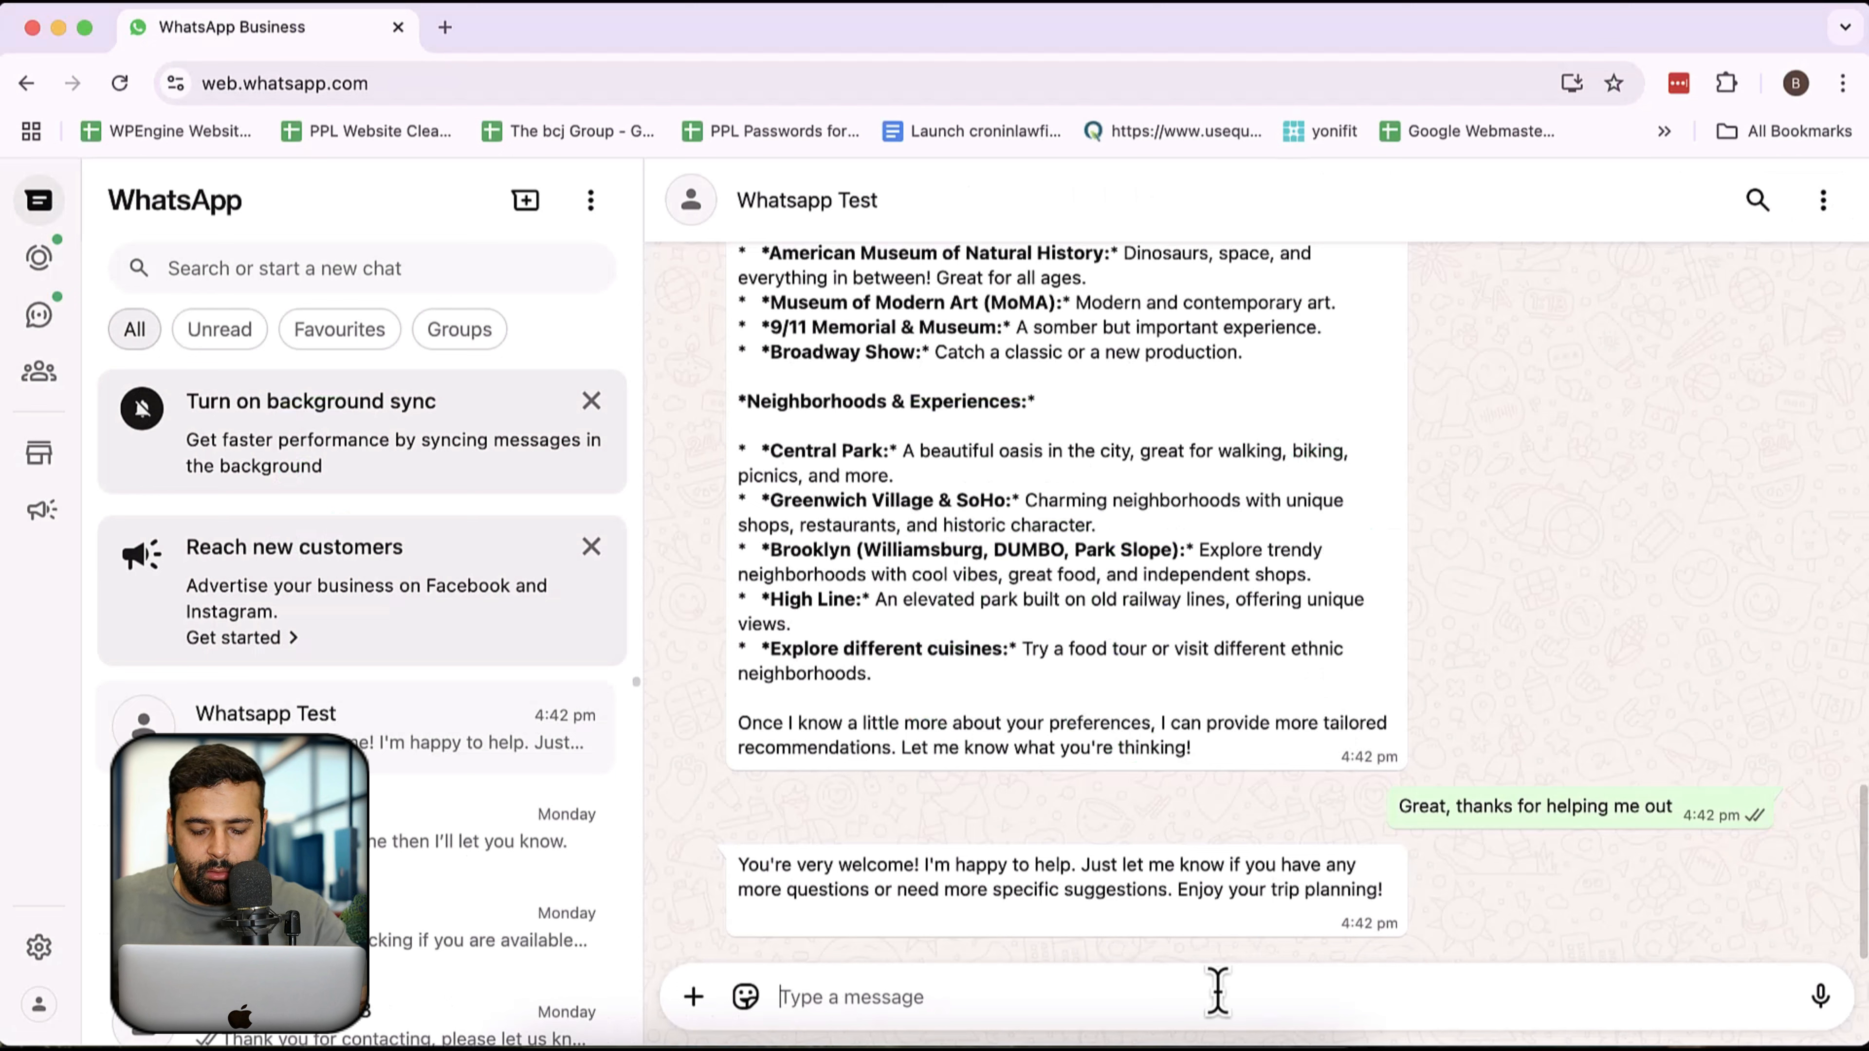
type("hi how are")
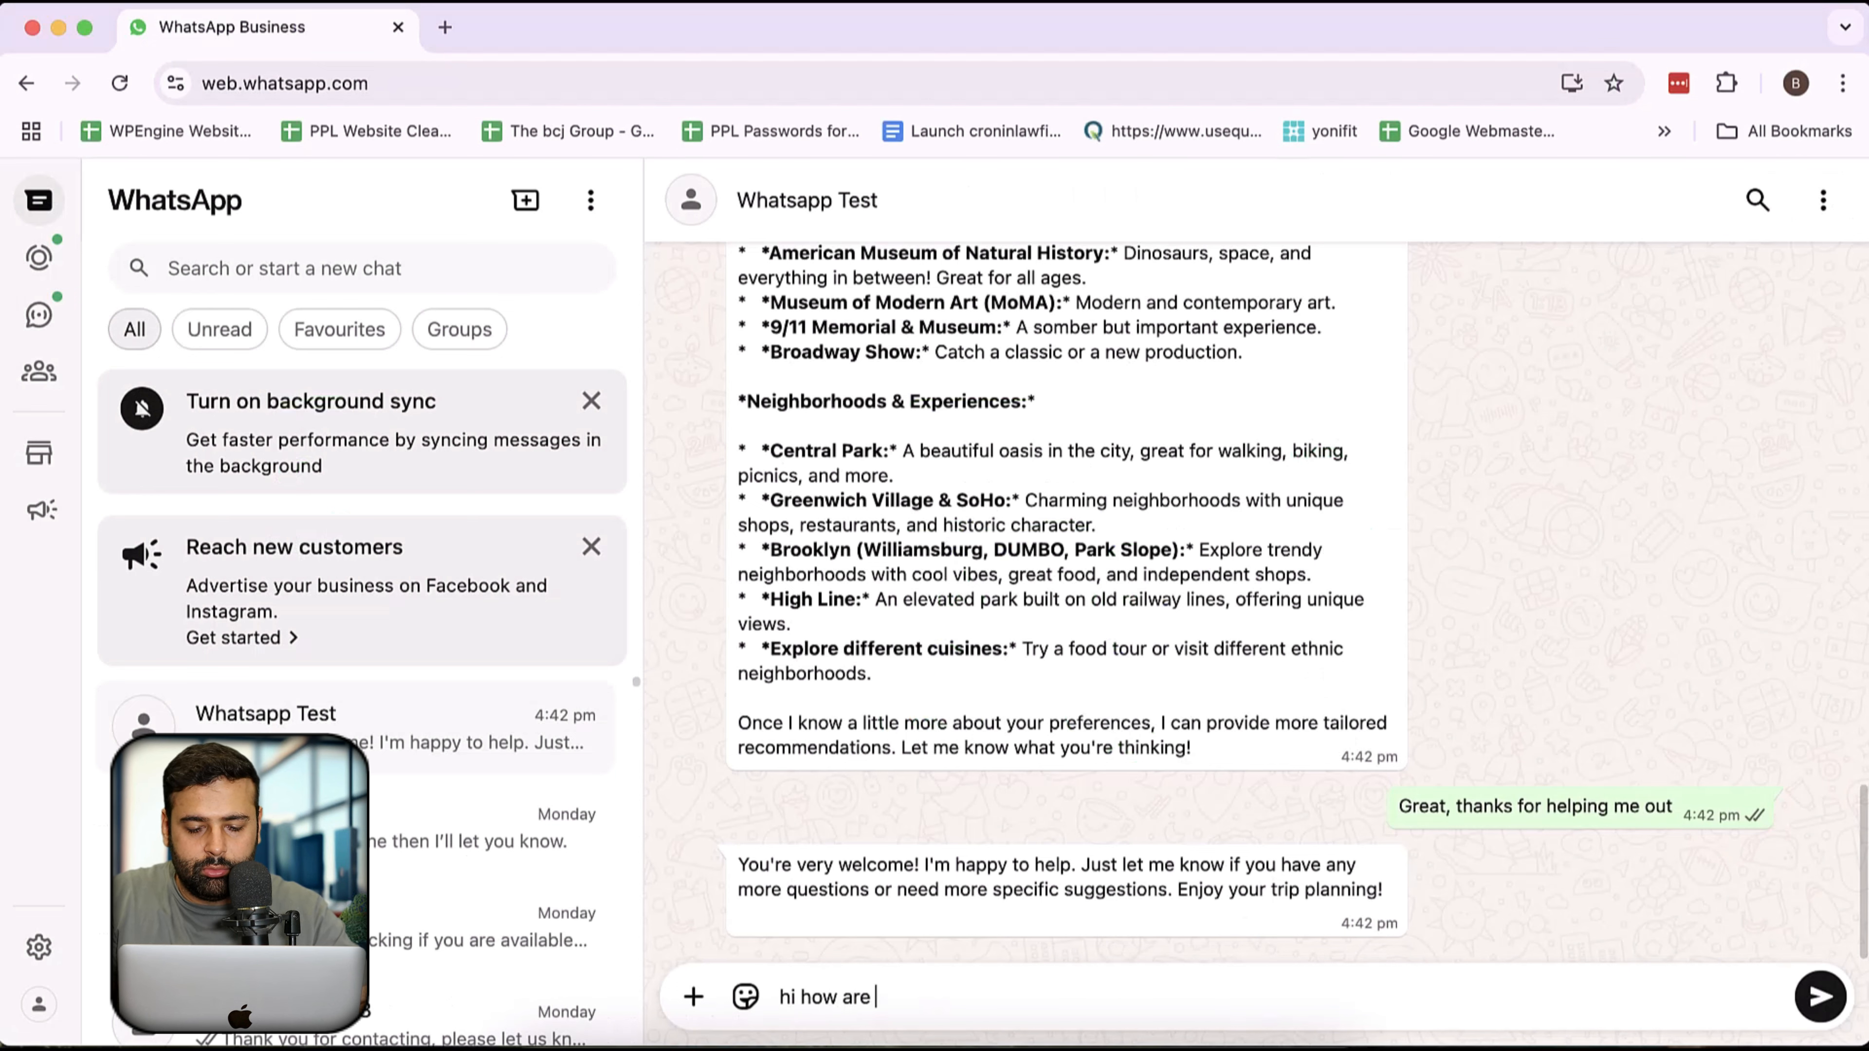
type(" you?")
key("Return")
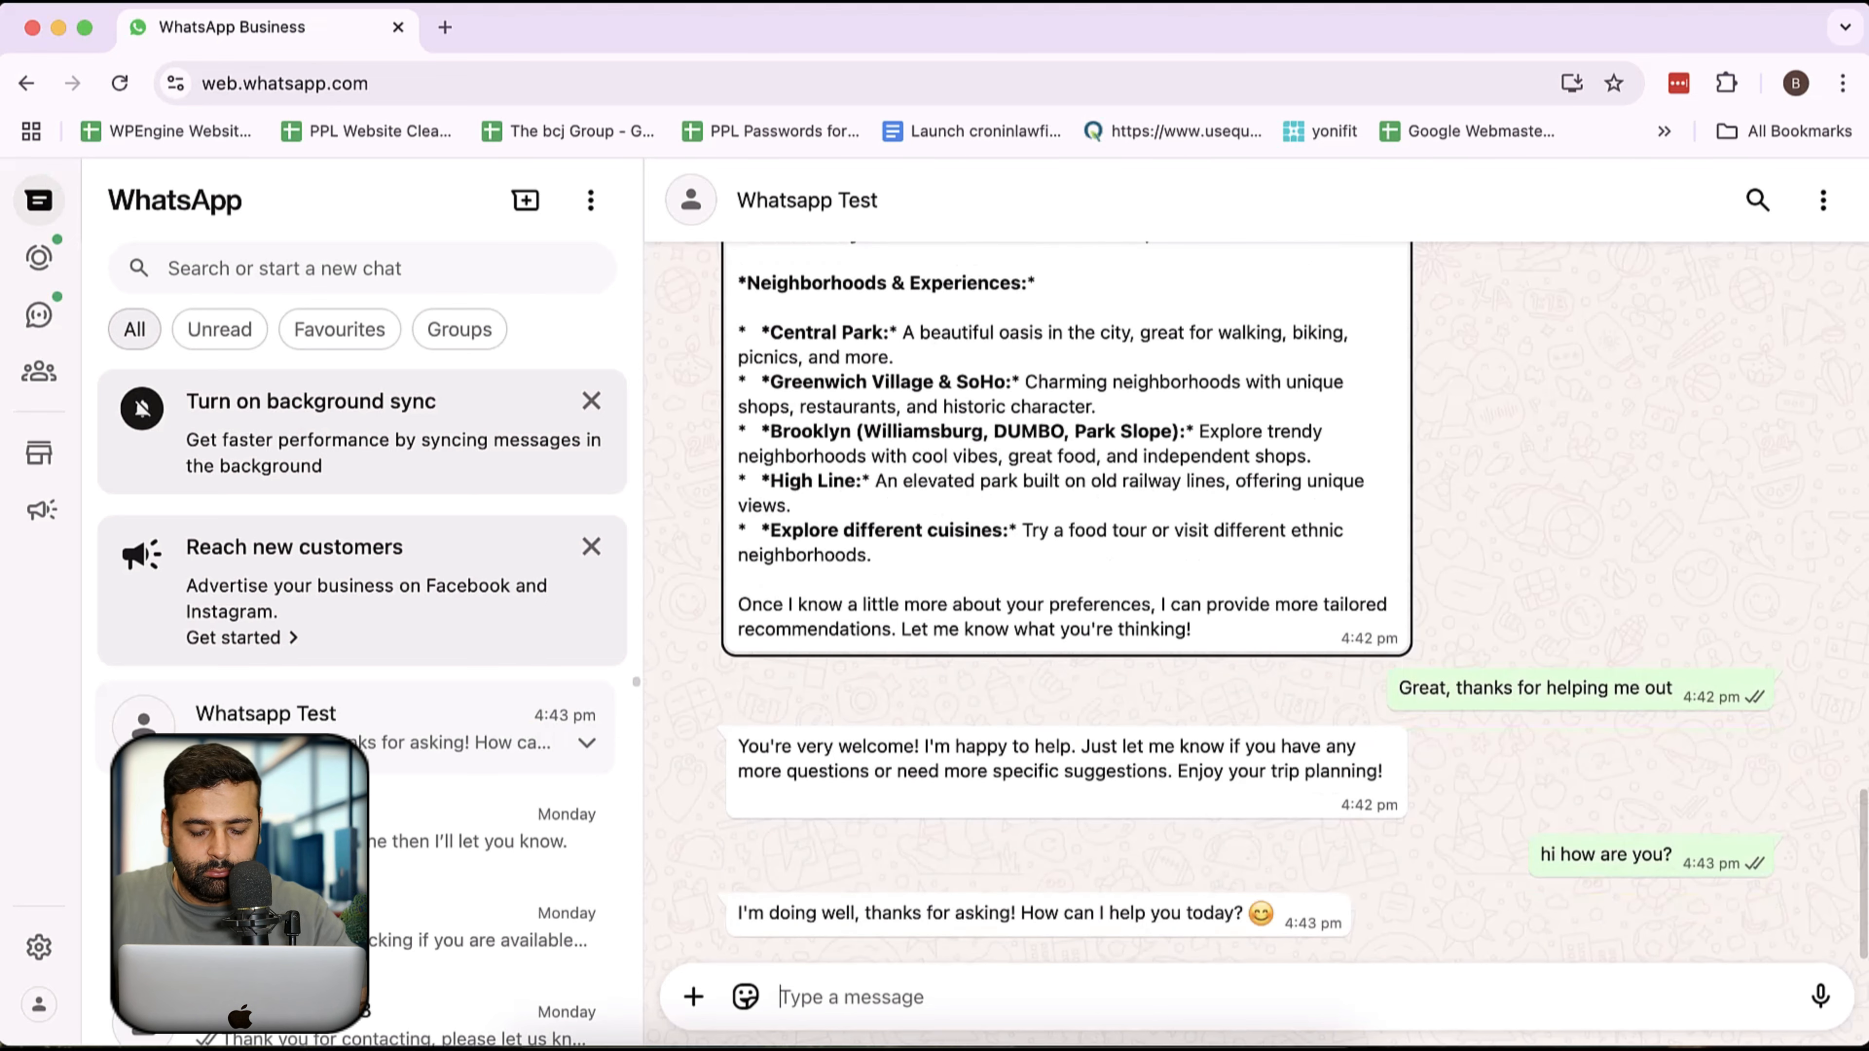
- Send "you are really helpful, can you help me find some directions?" in the Whatsapp Test chat and read the reply
type("you are really helpful, can you help me find some directions?")
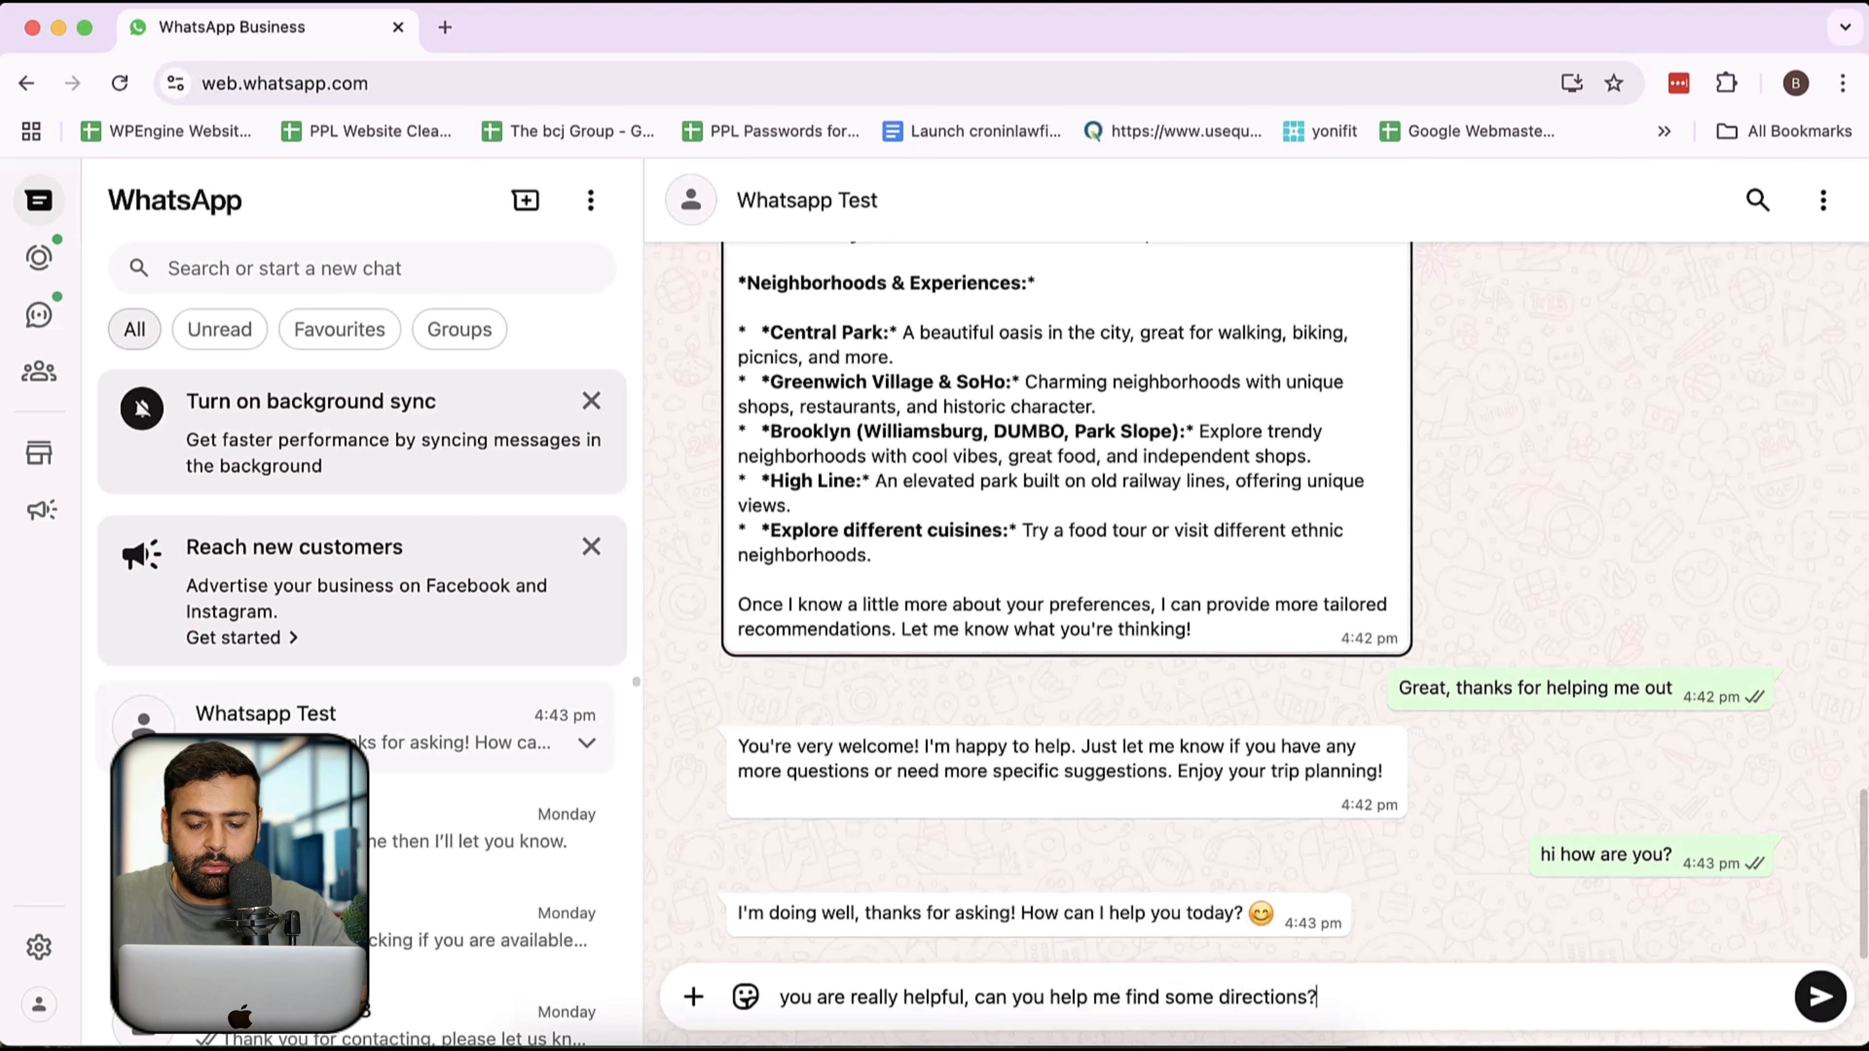
key("Return")
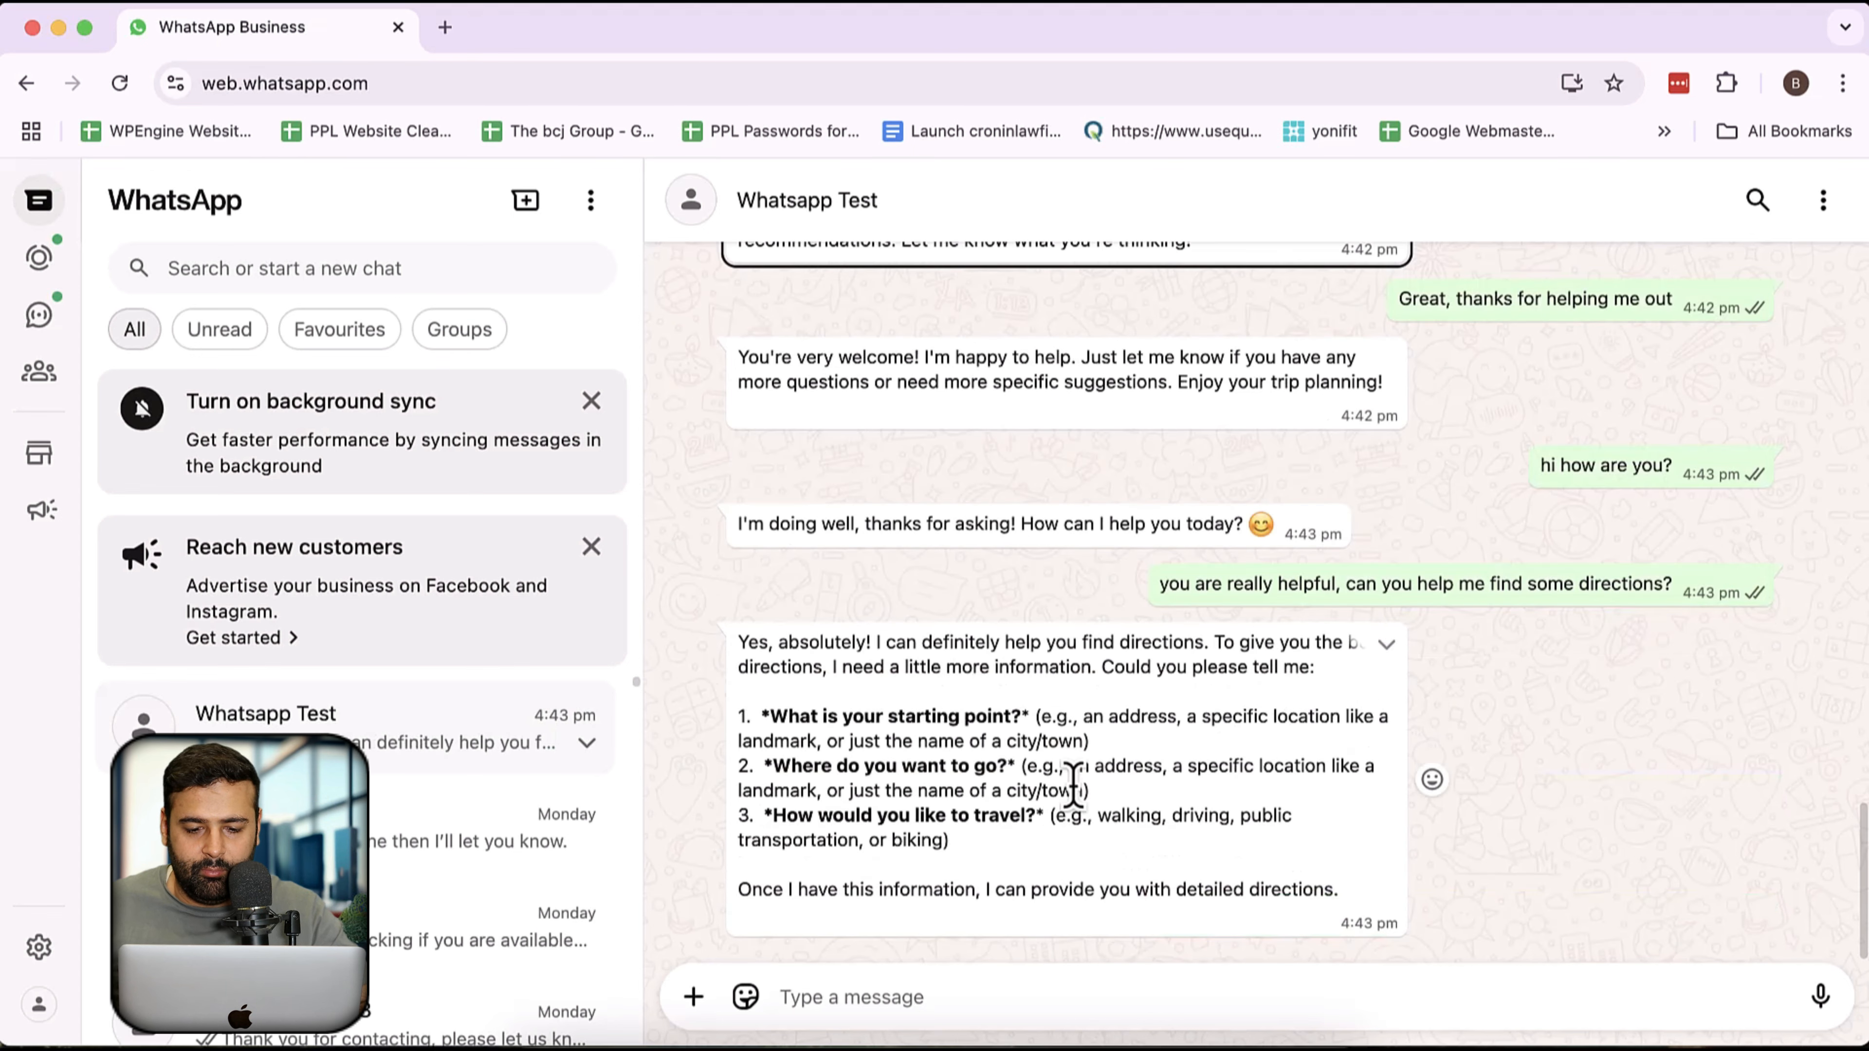
left_click_drag(1317, 931, 738, 639)
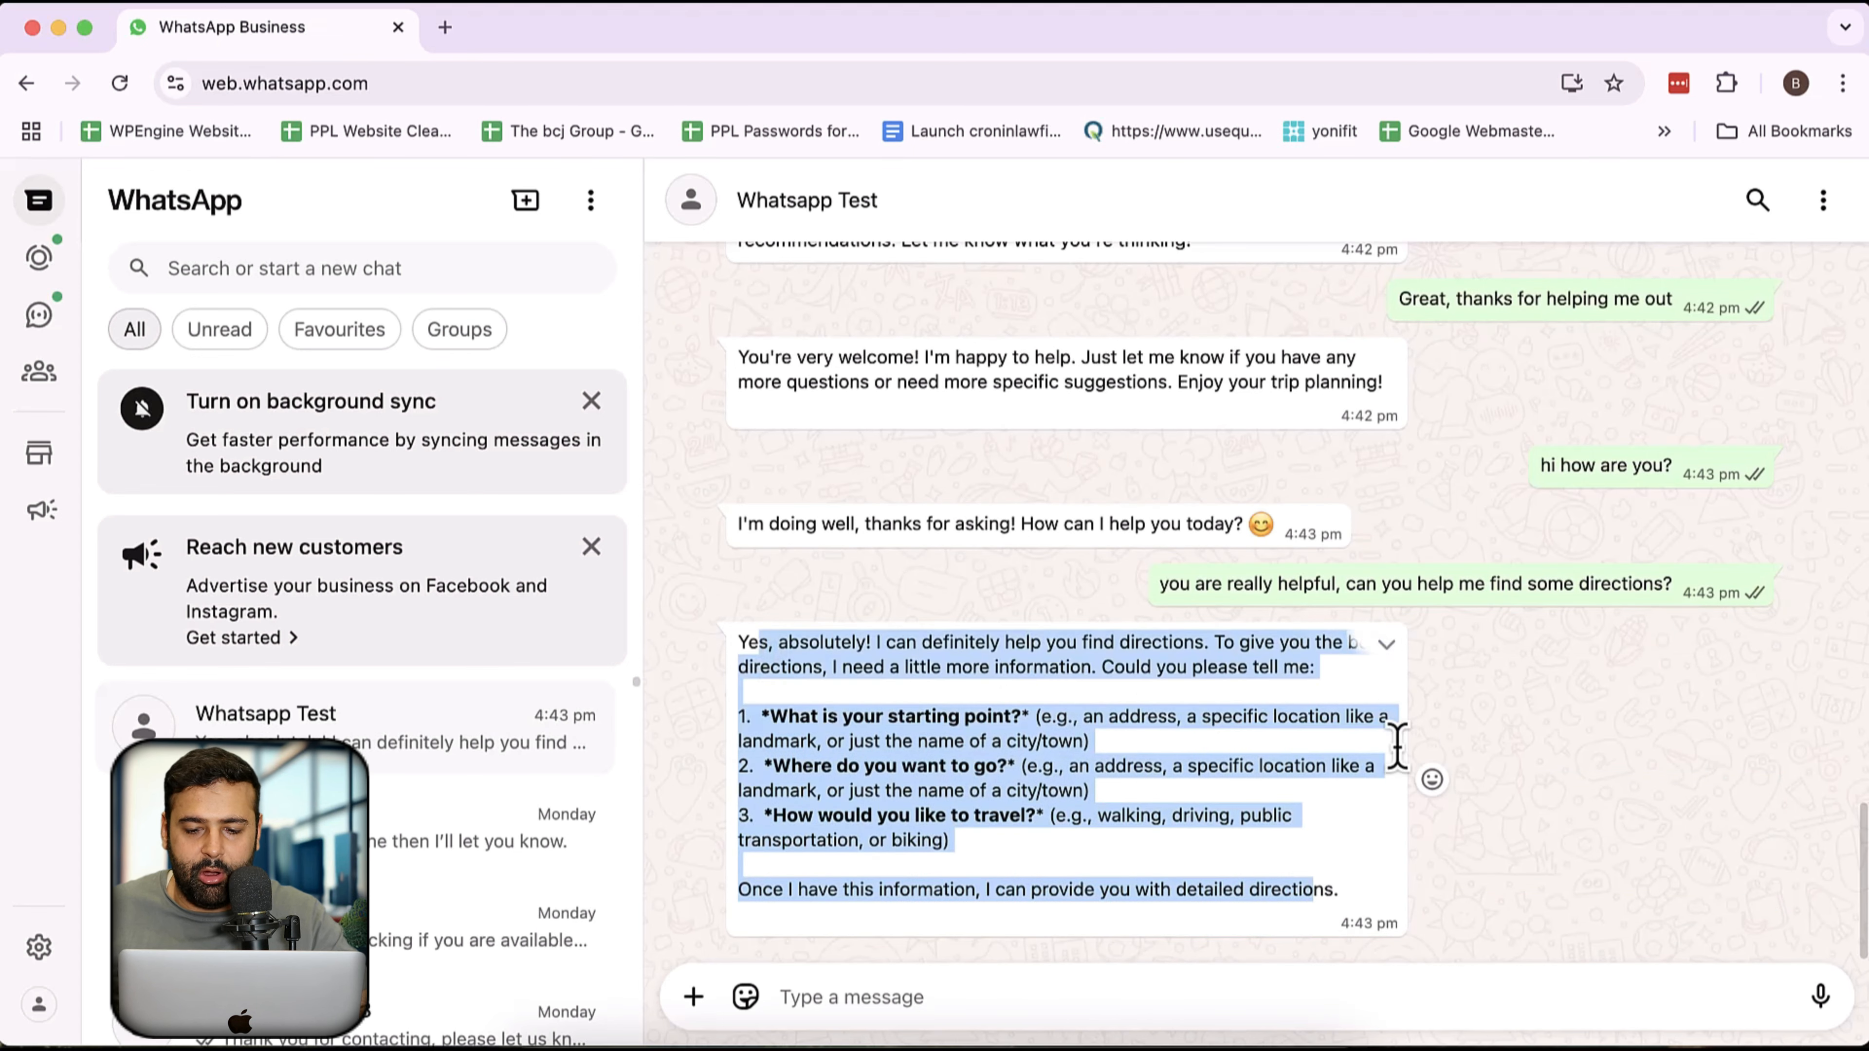
left_click(1424, 759)
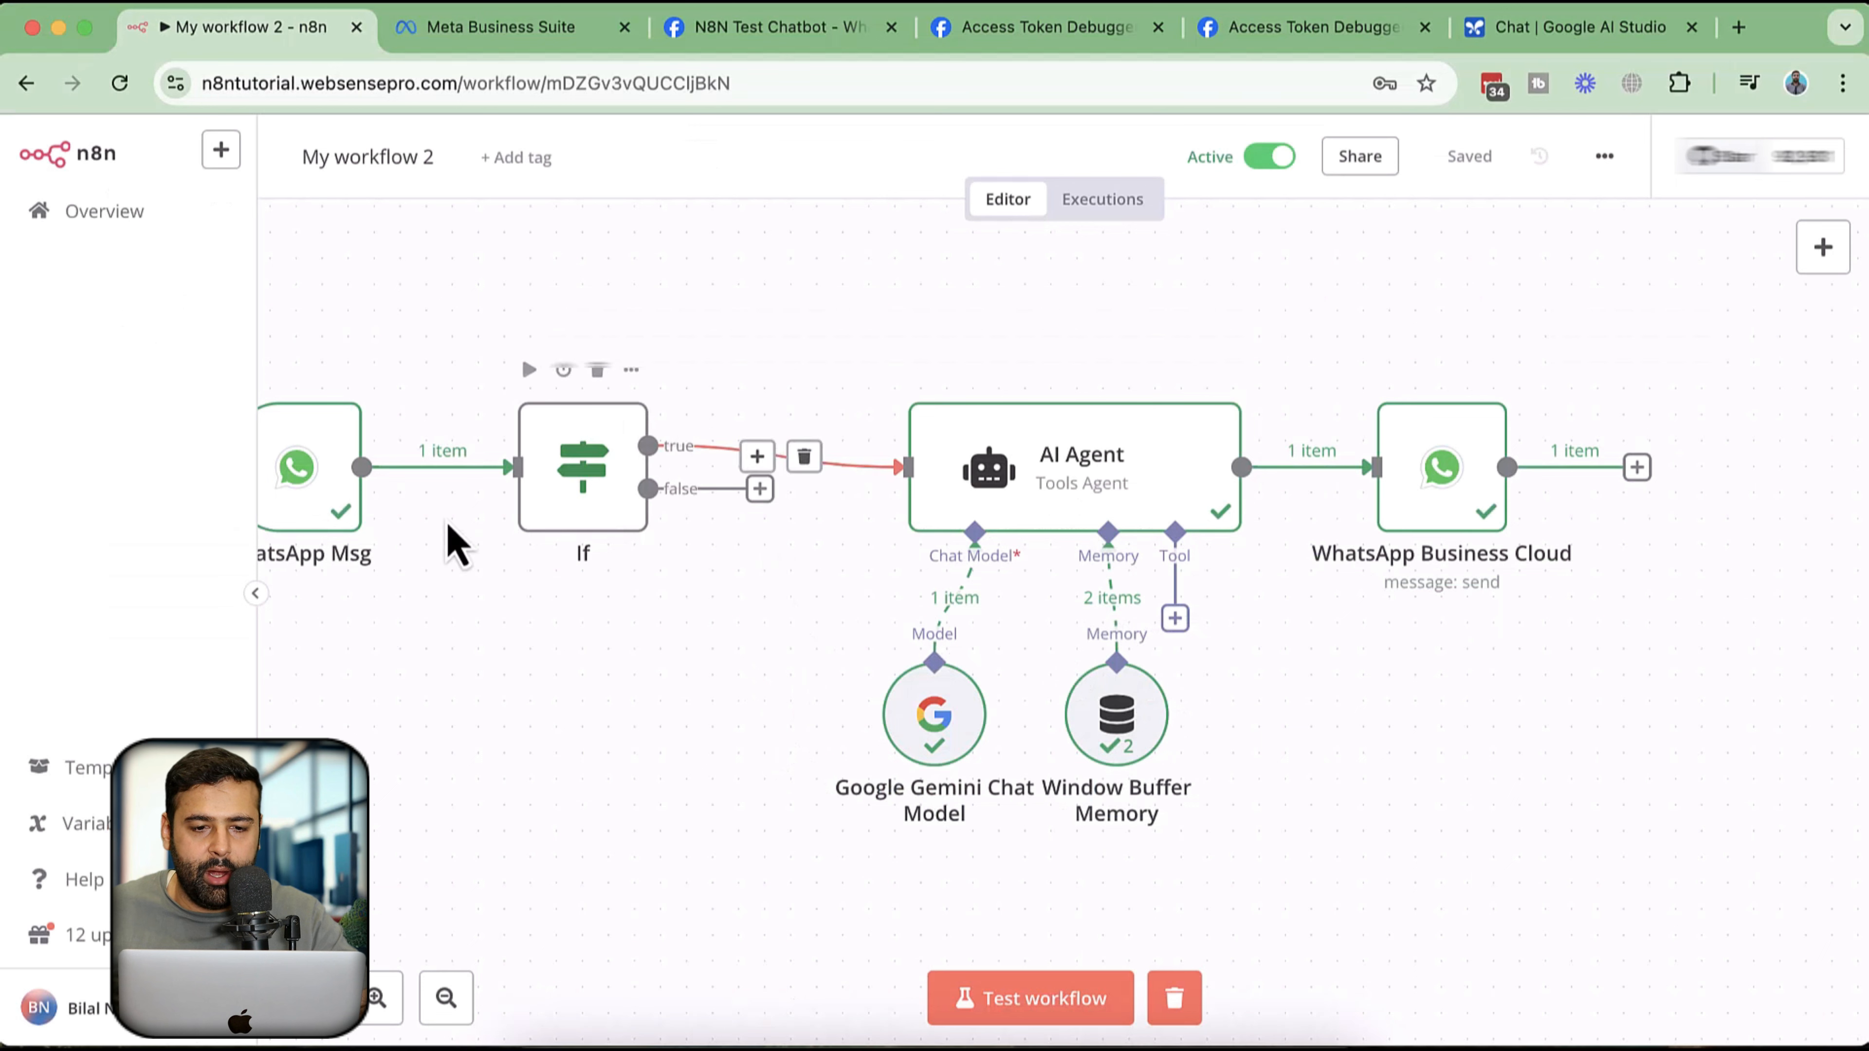
- Return to n8n and look through the executions list of My workflow 2
left_click(446, 998)
left_click(1113, 210)
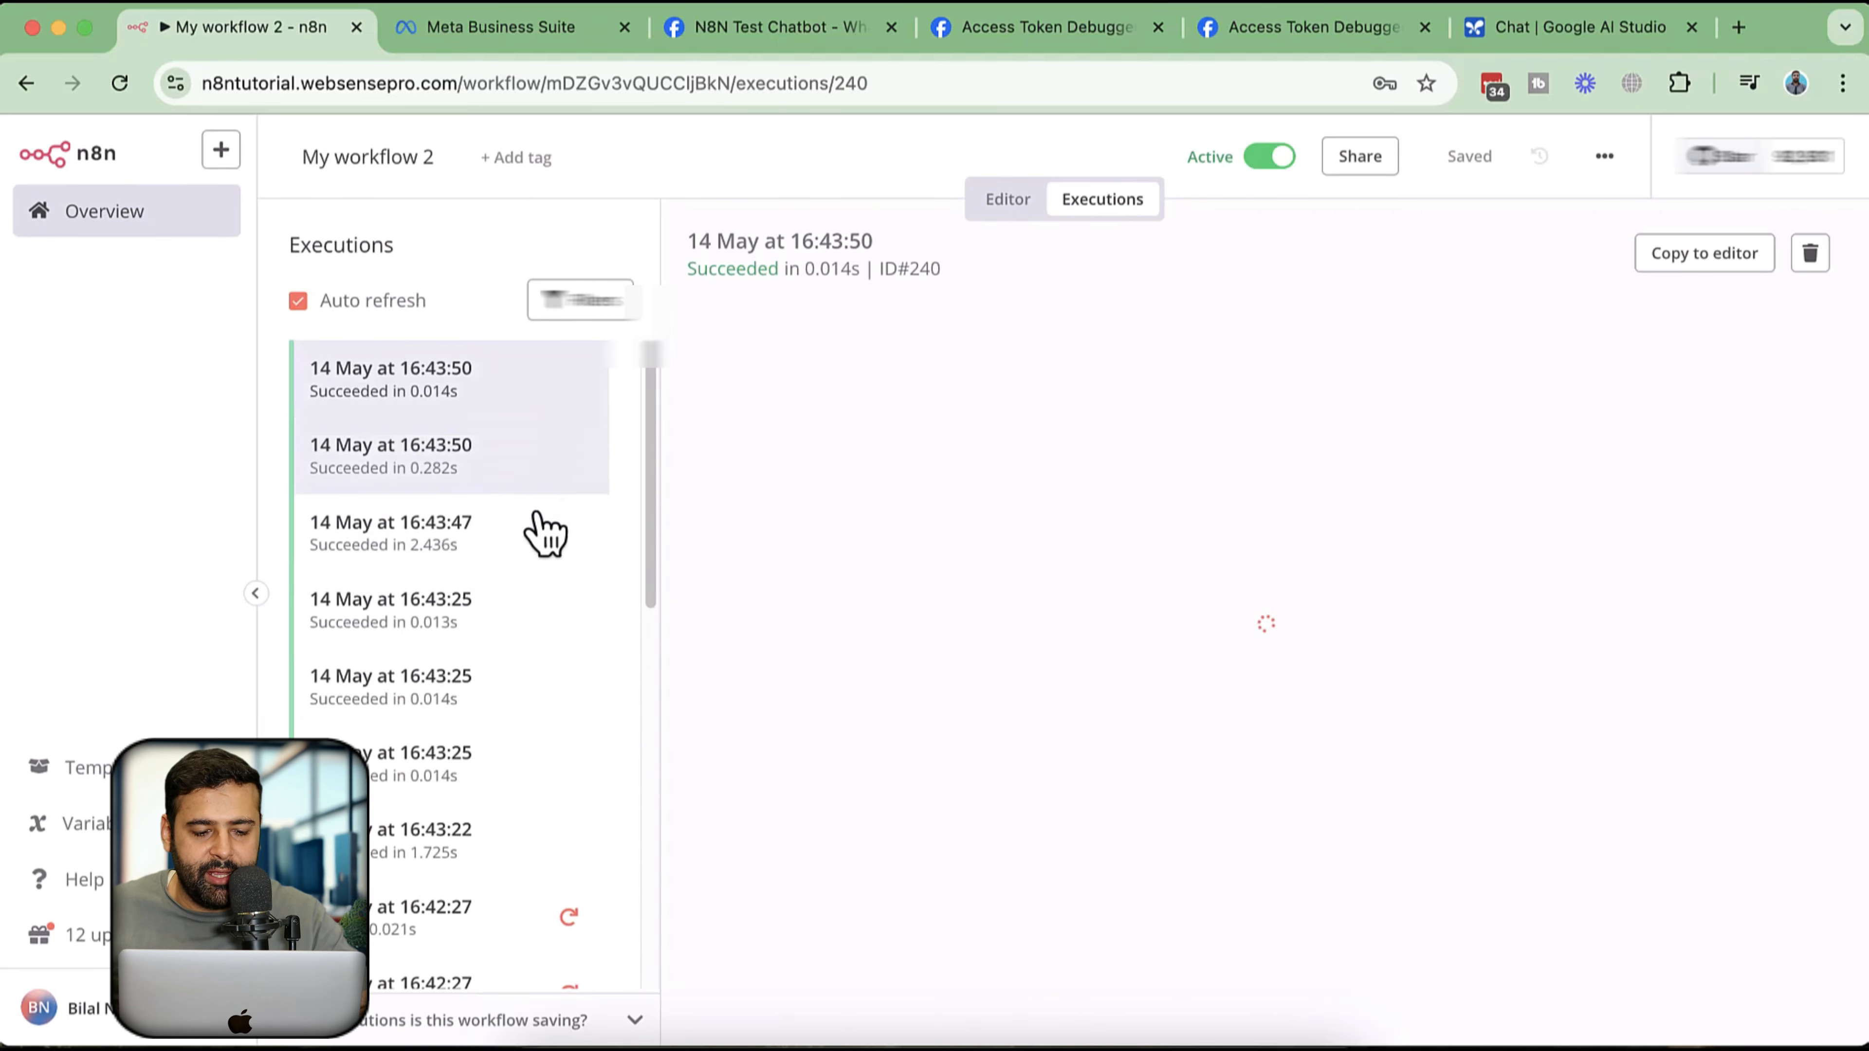
scroll(537, 589, "down", 8)
scroll(541, 788, "up", 8)
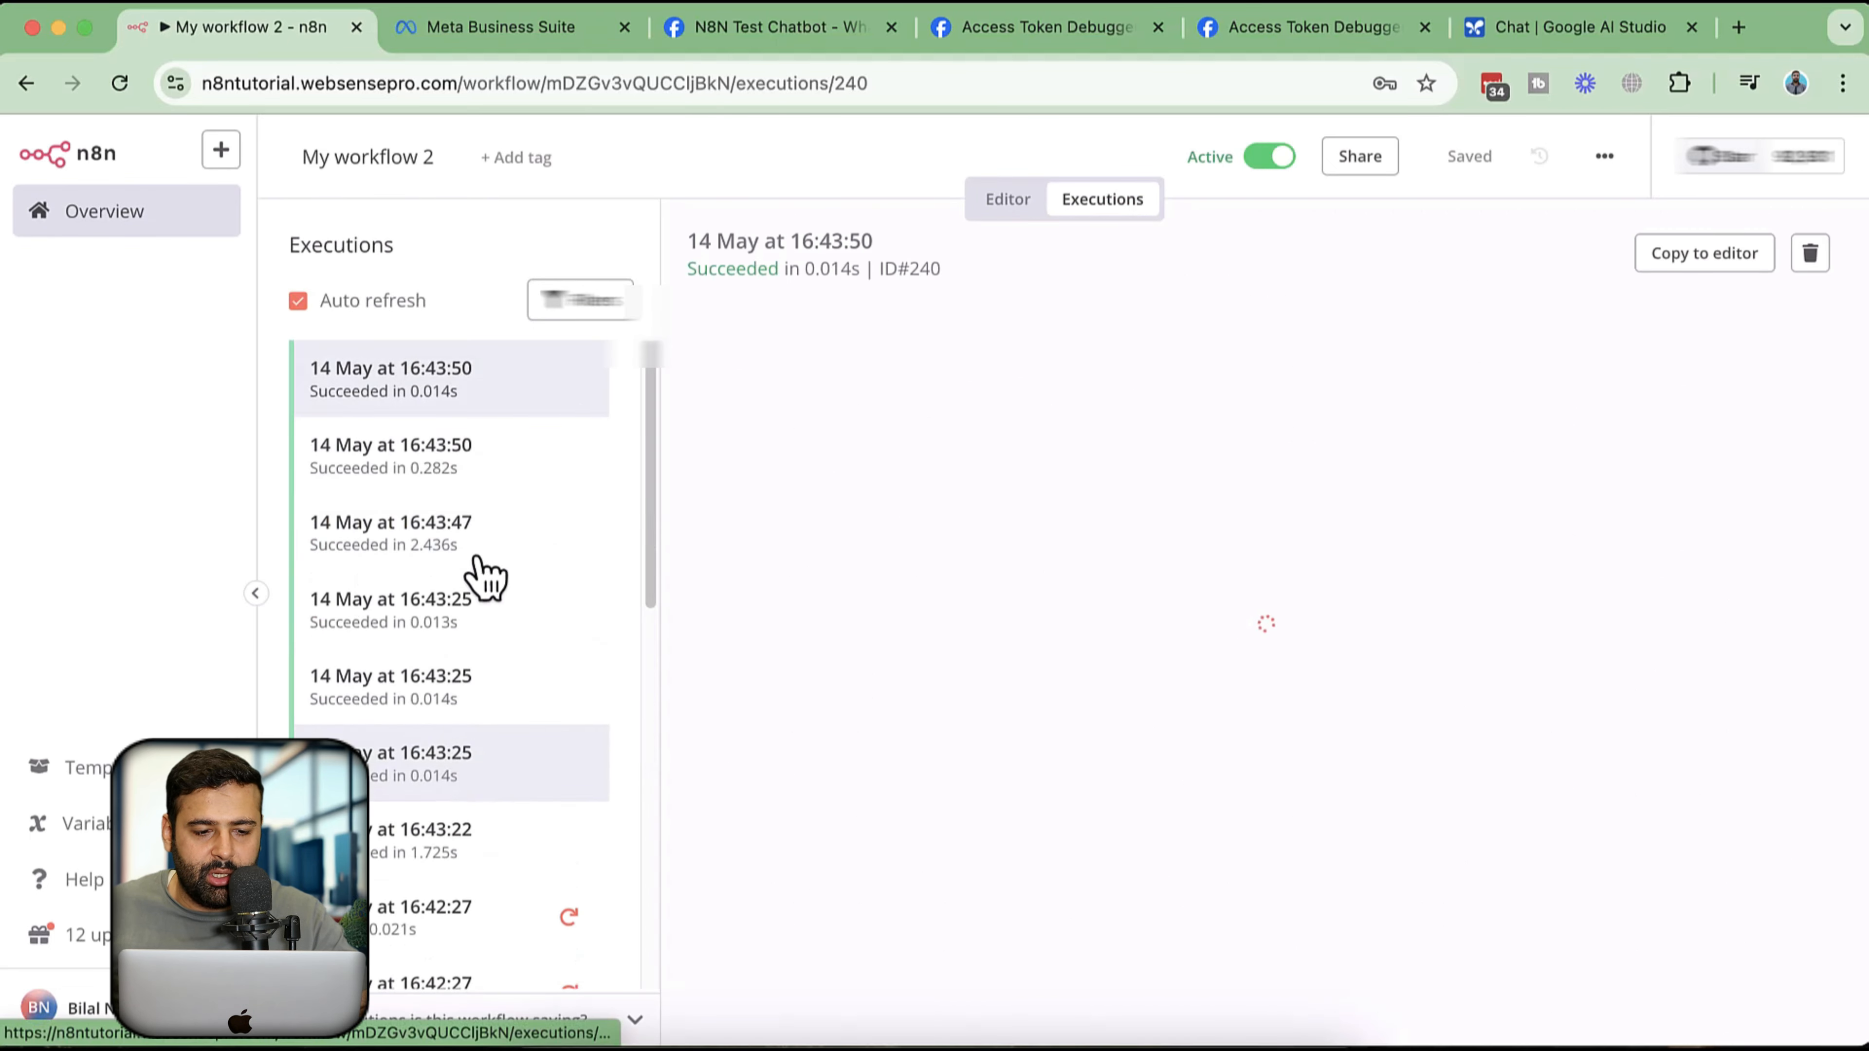